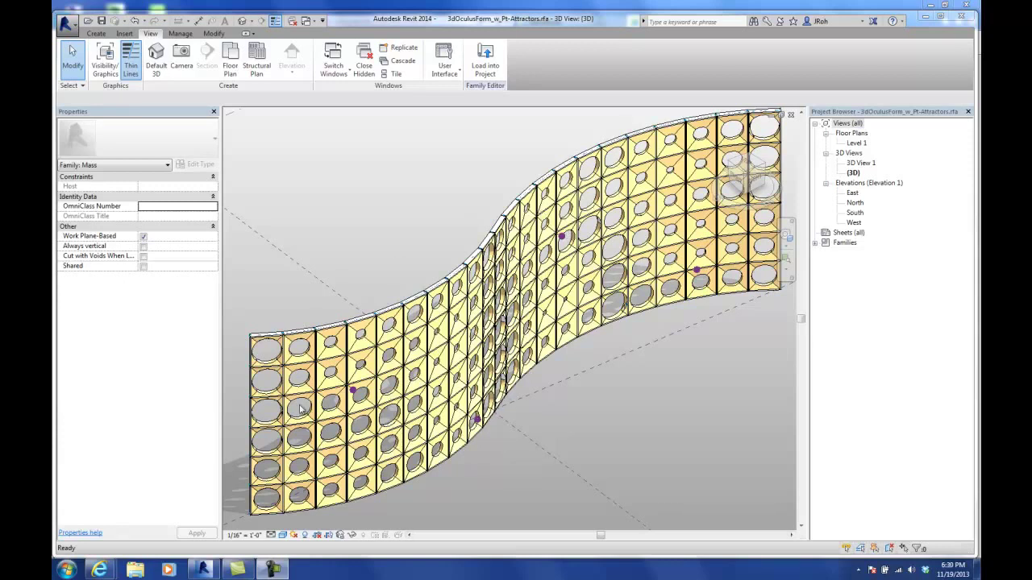
- On the Level 1 plan, move the attractor point beside the panel wall to about 8'-7 1/2" left of the vertical reference plane, and return to 3D
{"action": "double_click", "coordinate": [856, 143]}
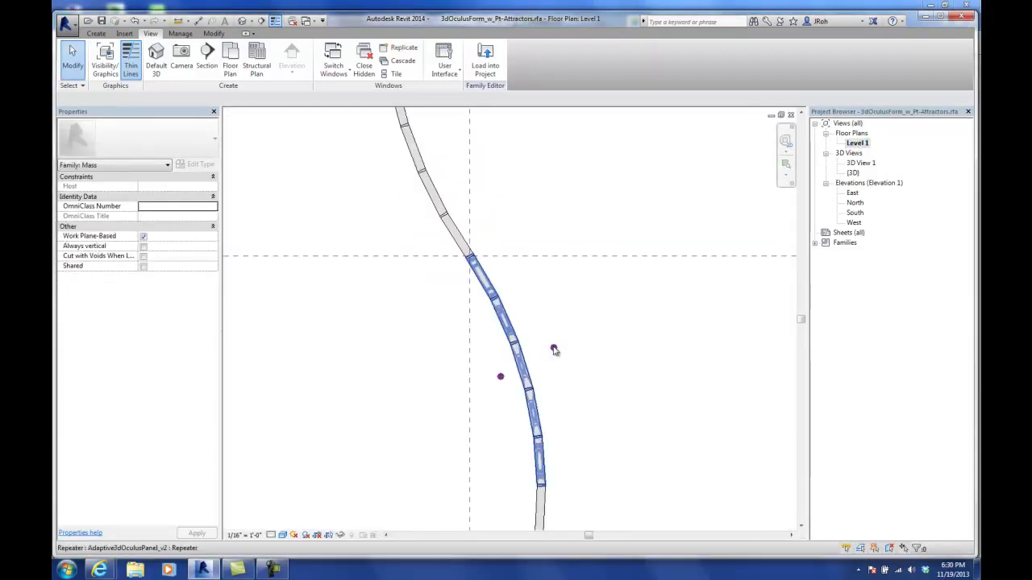
{"action": "key", "text": "Tab"}
{"action": "key", "text": "Tab"}
{"action": "key", "text": "Tab"}
{"action": "key", "text": "Tab"}
{"action": "key", "text": "Tab"}
{"action": "key", "text": "Tab"}
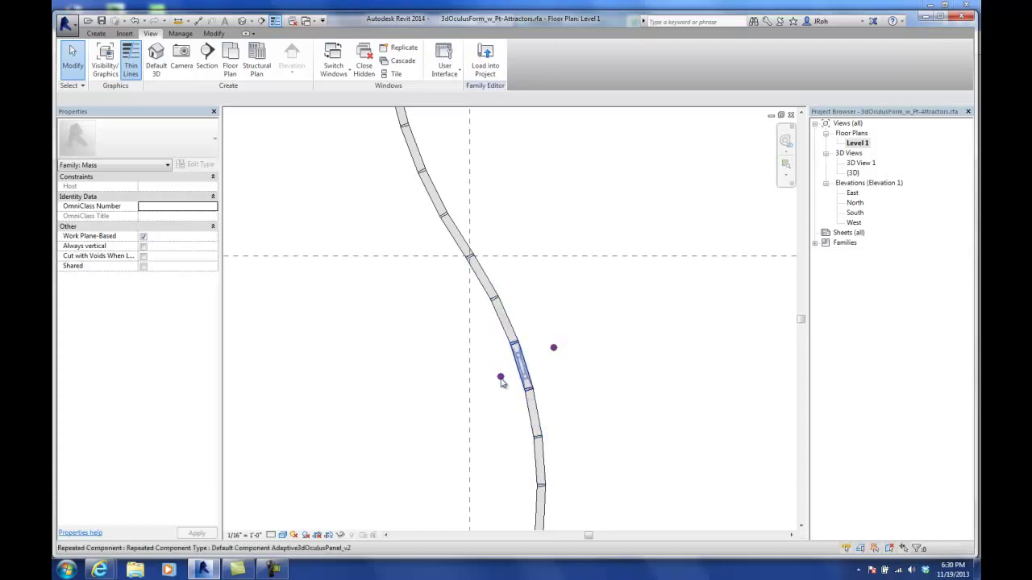
{"action": "key", "text": "Tab"}
{"action": "key", "text": "Tab"}
{"action": "key", "text": "Tab"}
{"action": "key", "text": "Tab"}
{"action": "key", "text": "Tab"}
{"action": "key", "text": "Tab"}
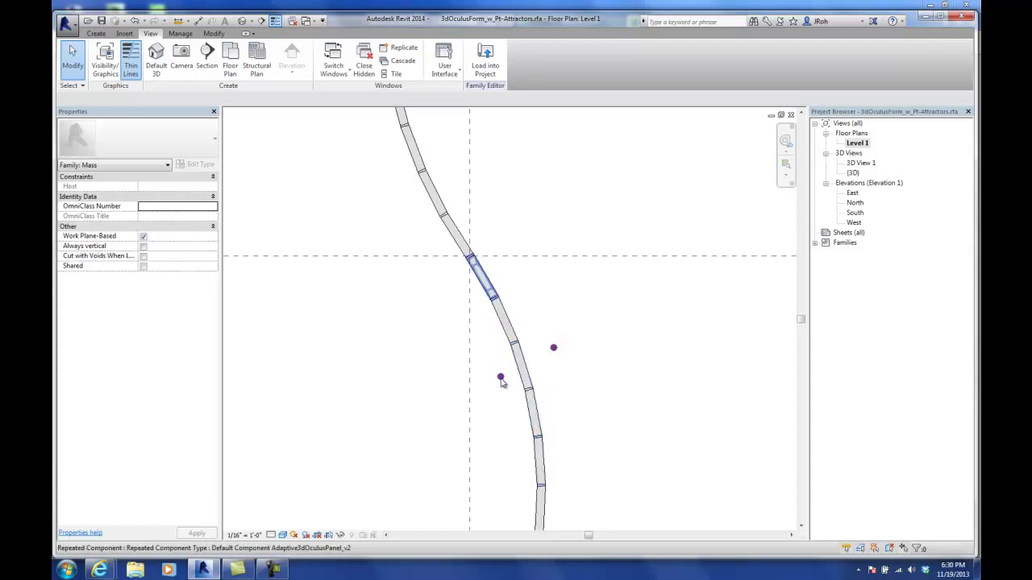
{"action": "key", "text": "Tab"}
{"action": "key", "text": "Tab"}
{"action": "key", "text": "Tab"}
{"action": "left_click_drag", "start_coordinate": [446, 342], "coordinate": [426, 379]}
{"action": "left_click", "coordinate": [500, 376]}
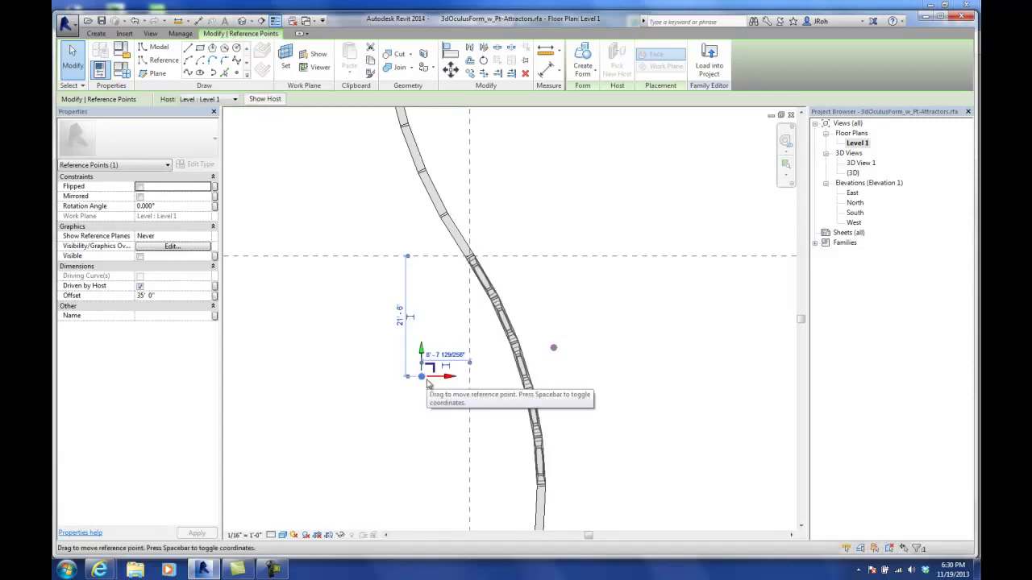
{"action": "double_click", "coordinate": [855, 173]}
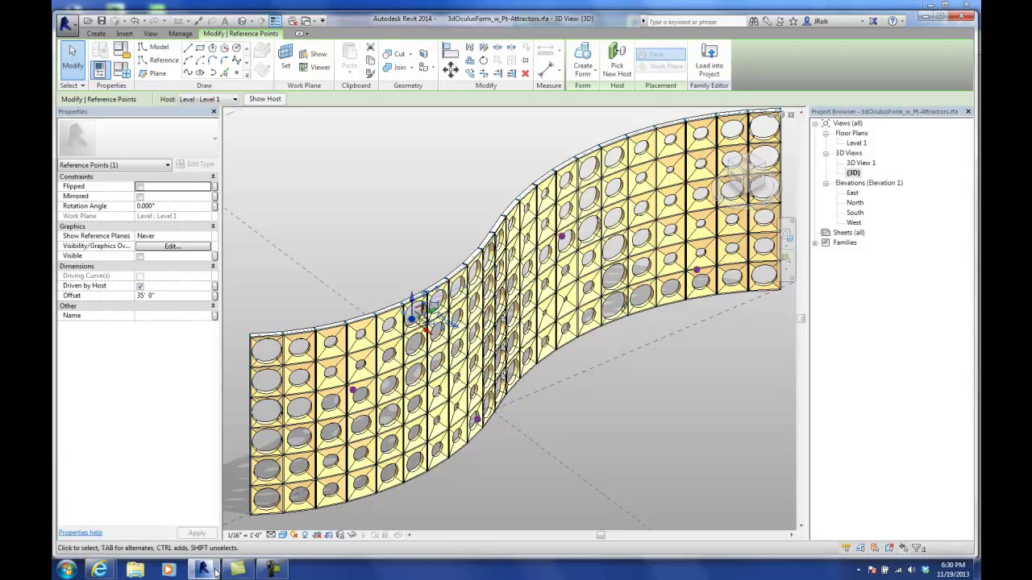
- View the Files-For-Class directory listing in Internet Explorer and switch back to Revit
{"action": "mouse_move", "coordinate": [99, 570]}
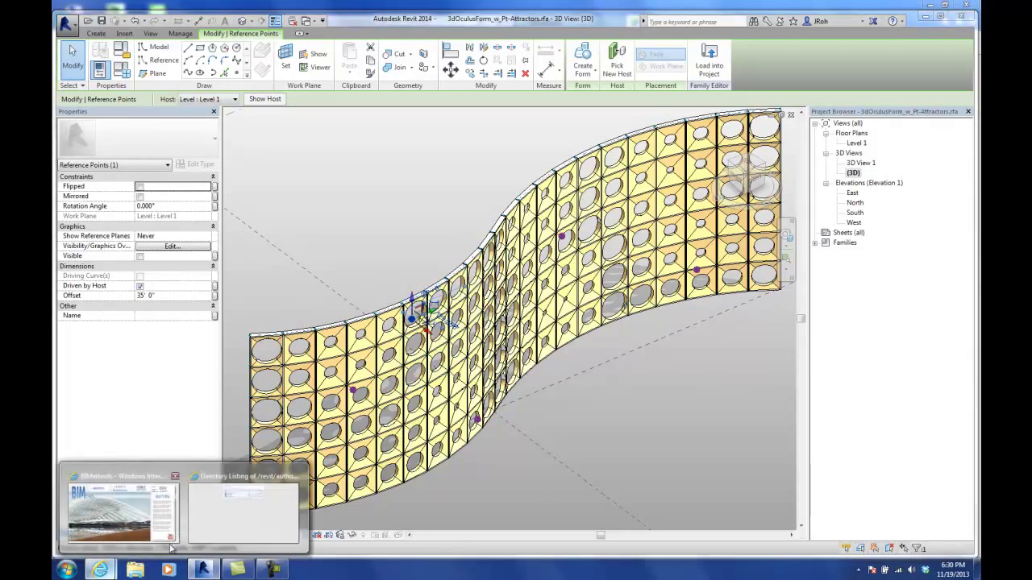
{"action": "left_click", "coordinate": [209, 524]}
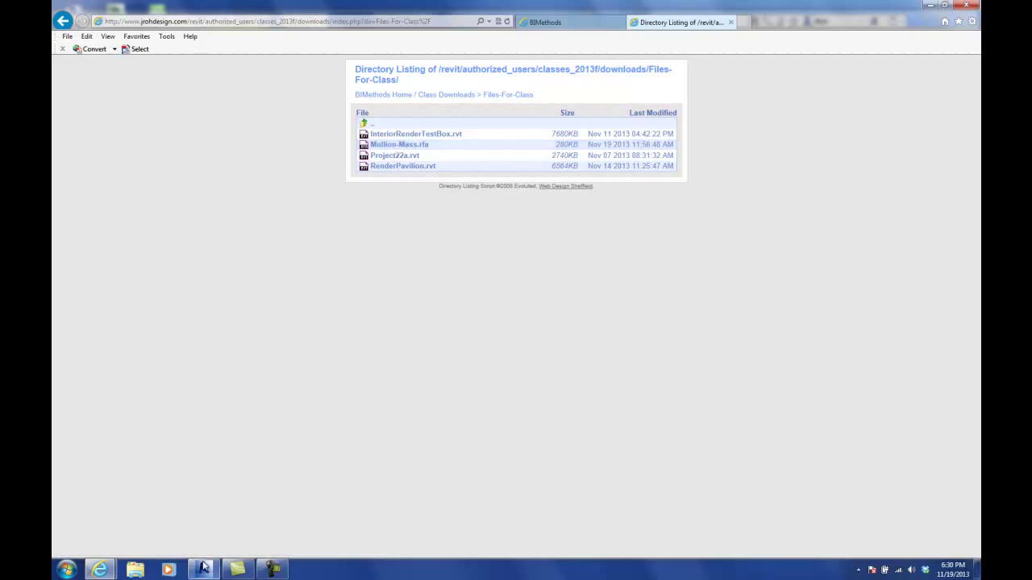
{"action": "left_click", "coordinate": [203, 569]}
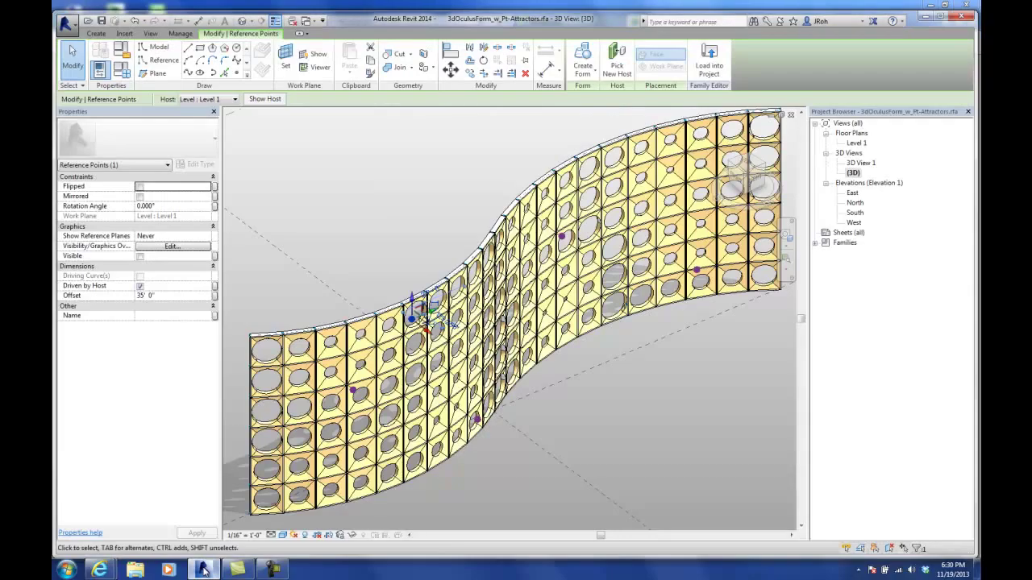
- Deselect the attractor point and close 3dOculusForm_w_Pt-Attractors.rfa without saving the changes
{"action": "left_click", "coordinate": [70, 52]}
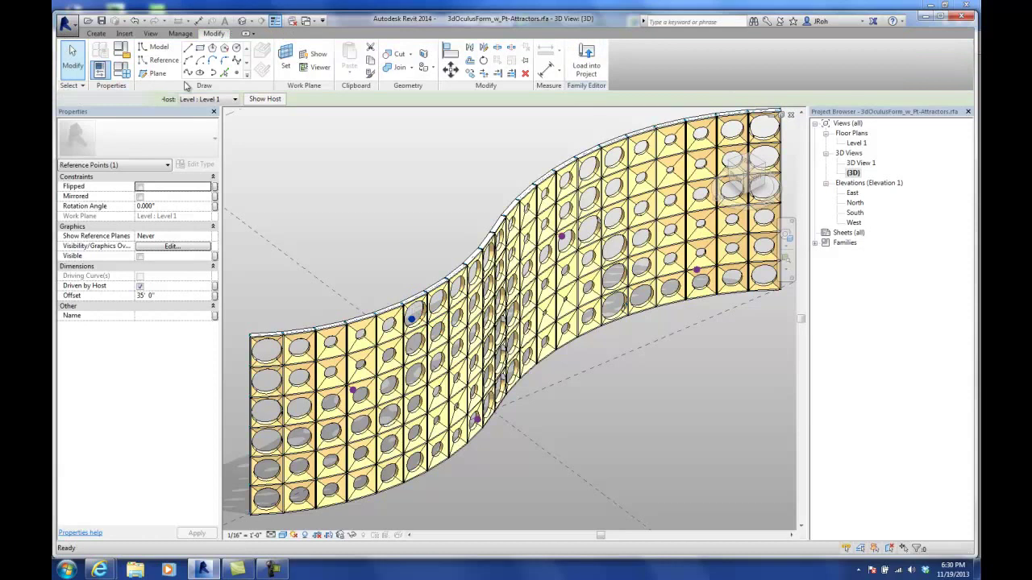
{"action": "left_click", "coordinate": [308, 20]}
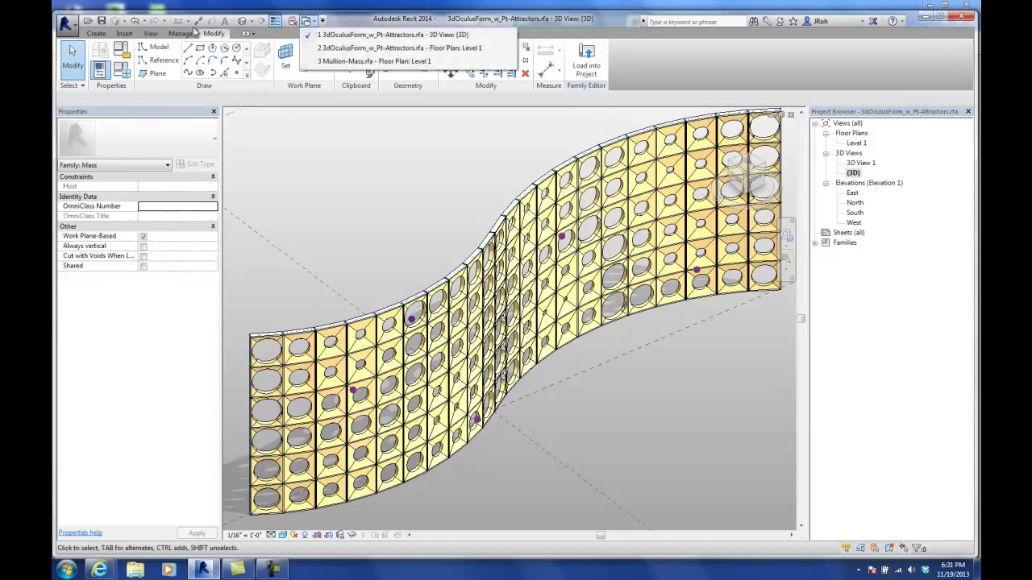
{"action": "left_click", "coordinate": [72, 27]}
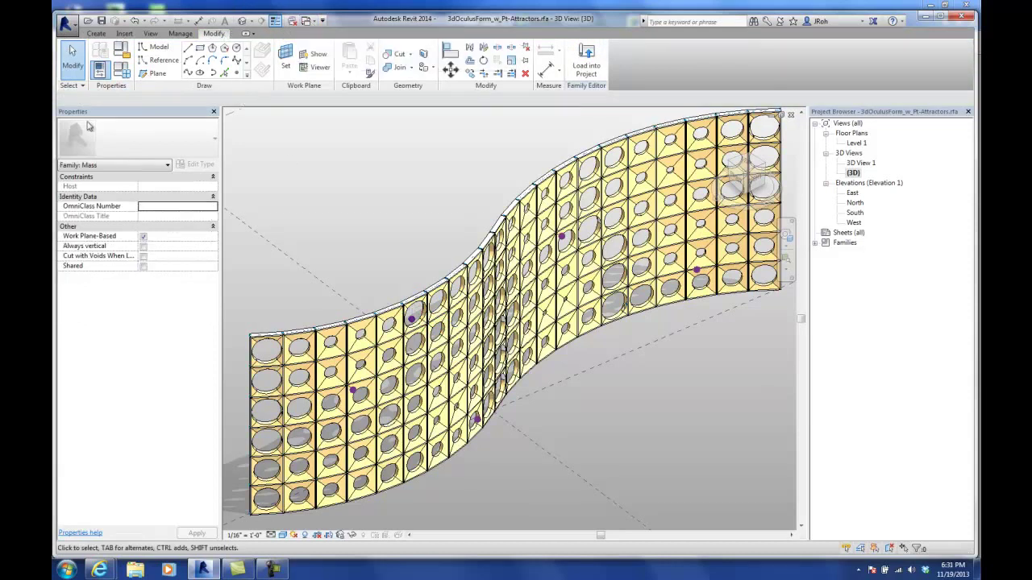
{"action": "left_click", "coordinate": [72, 27]}
{"action": "left_click", "coordinate": [87, 330]}
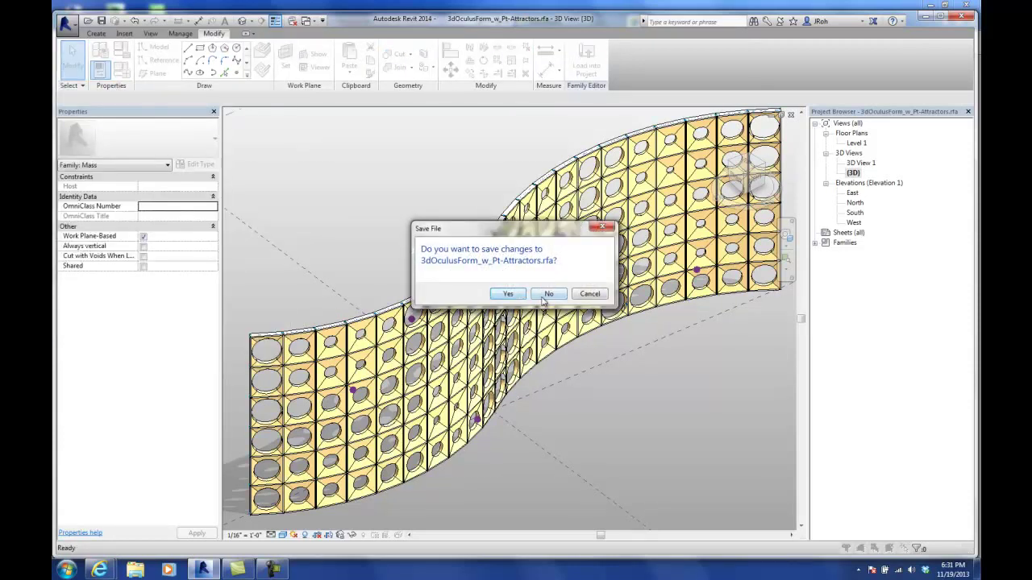
{"action": "left_click", "coordinate": [550, 296]}
- Examine the small rectangular mullion profile and its width and depth dimensions in the Level 1 plan of Mullion-Mass.rfa
{"action": "scroll", "coordinate": [472, 315], "scroll_direction": "down", "scroll_amount": 5}
{"action": "scroll", "coordinate": [565, 226], "scroll_direction": "down", "scroll_amount": 1}
{"action": "middle_click_drag", "start_coordinate": [560, 233], "coordinate": [500, 363]}
{"action": "scroll", "coordinate": [483, 371], "scroll_direction": "down", "scroll_amount": 1}
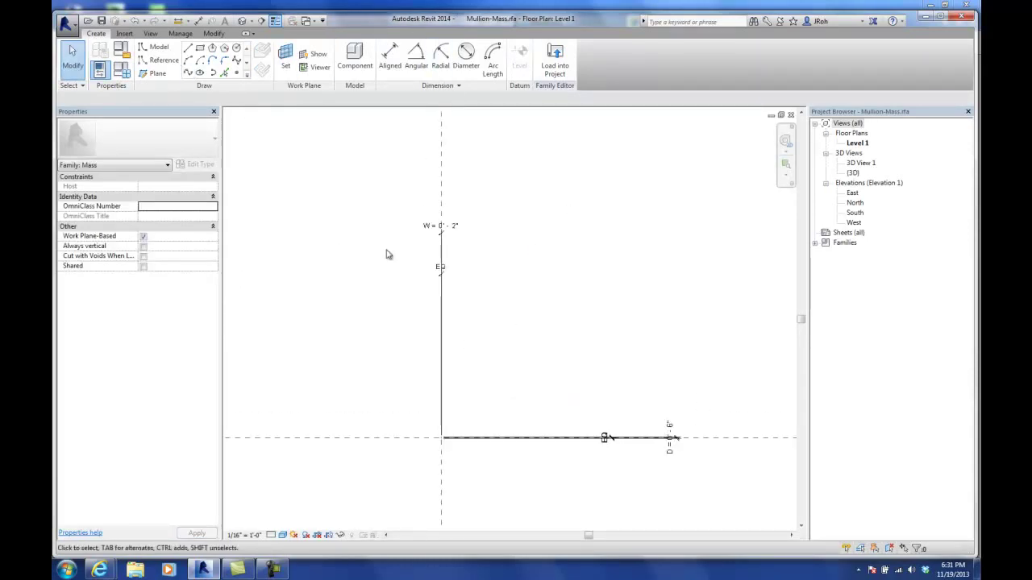
{"action": "scroll", "coordinate": [444, 403], "scroll_direction": "up", "scroll_amount": 4}
{"action": "scroll", "coordinate": [456, 397], "scroll_direction": "up", "scroll_amount": 3}
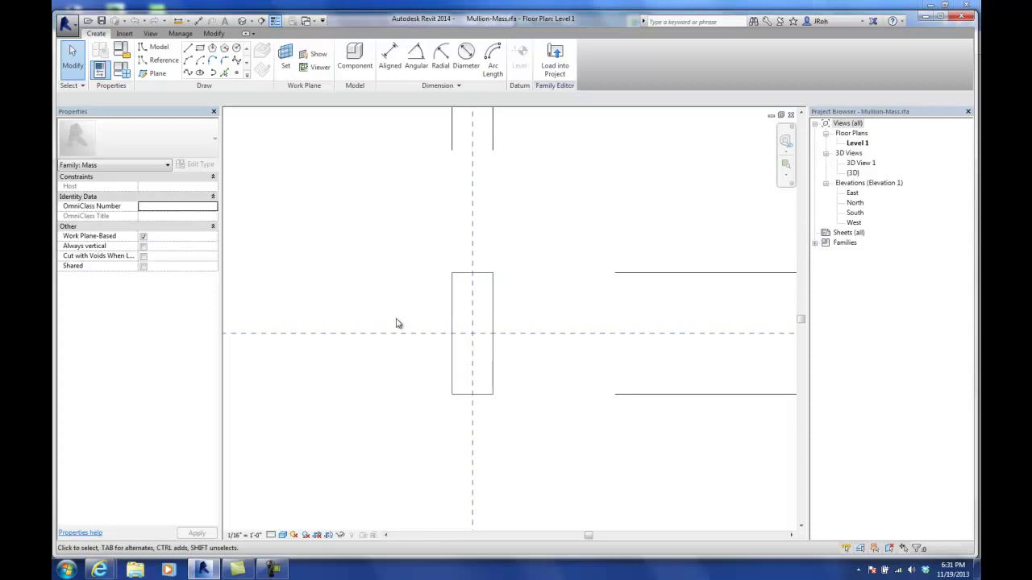
{"action": "scroll", "coordinate": [400, 341], "scroll_direction": "down", "scroll_amount": 3}
{"action": "scroll", "coordinate": [401, 341], "scroll_direction": "down", "scroll_amount": 2}
{"action": "middle_click_drag", "start_coordinate": [380, 354], "coordinate": [451, 373]}
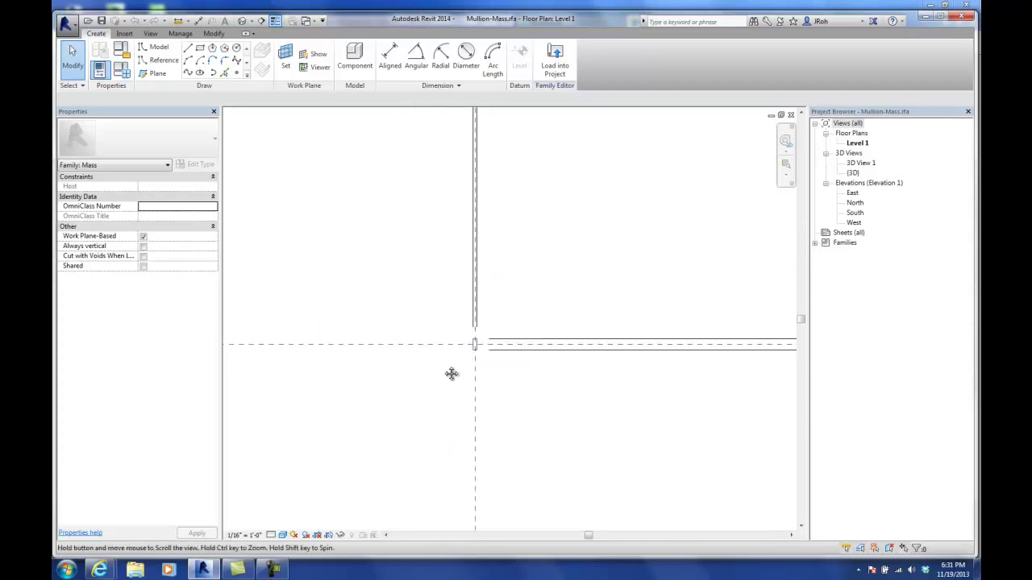
{"action": "scroll", "coordinate": [474, 316], "scroll_direction": "up", "scroll_amount": 3}
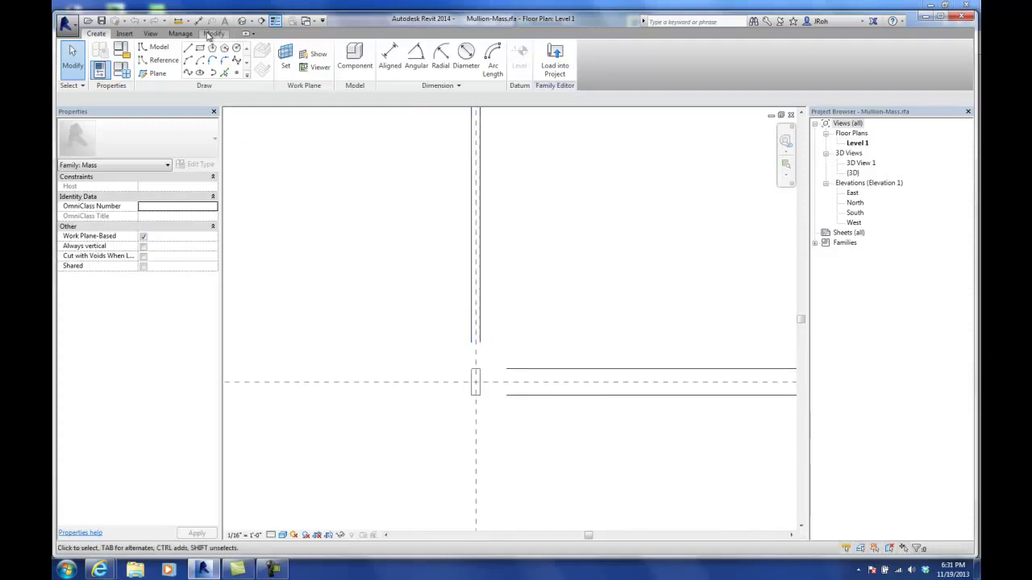
- Return to the Recent Files page and create a new family from the Generic Model Adaptive.rft template
{"action": "left_click", "coordinate": [156, 34]}
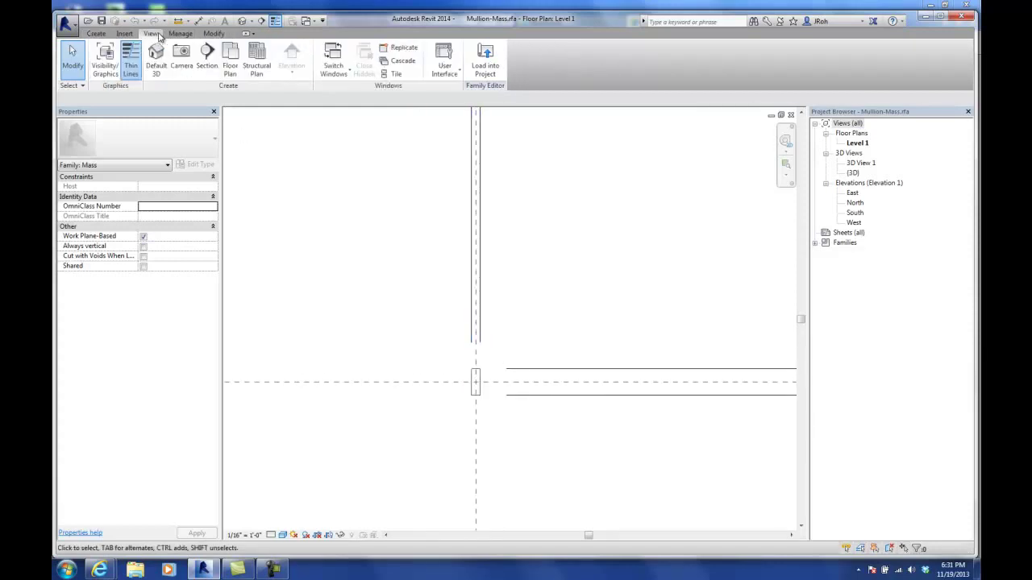
{"action": "left_click", "coordinate": [448, 72]}
{"action": "left_click", "coordinate": [457, 191]}
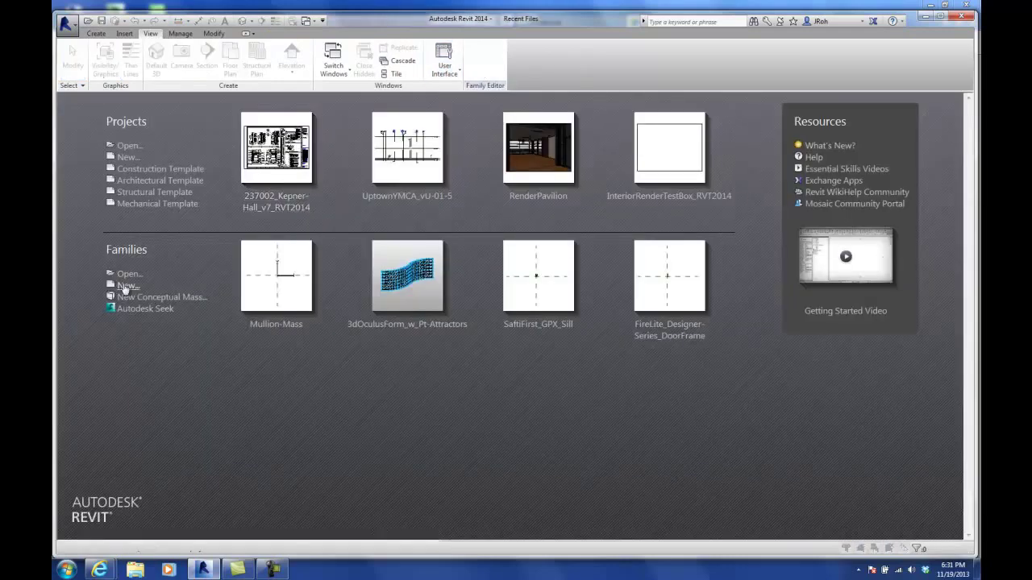
{"action": "left_click", "coordinate": [127, 286]}
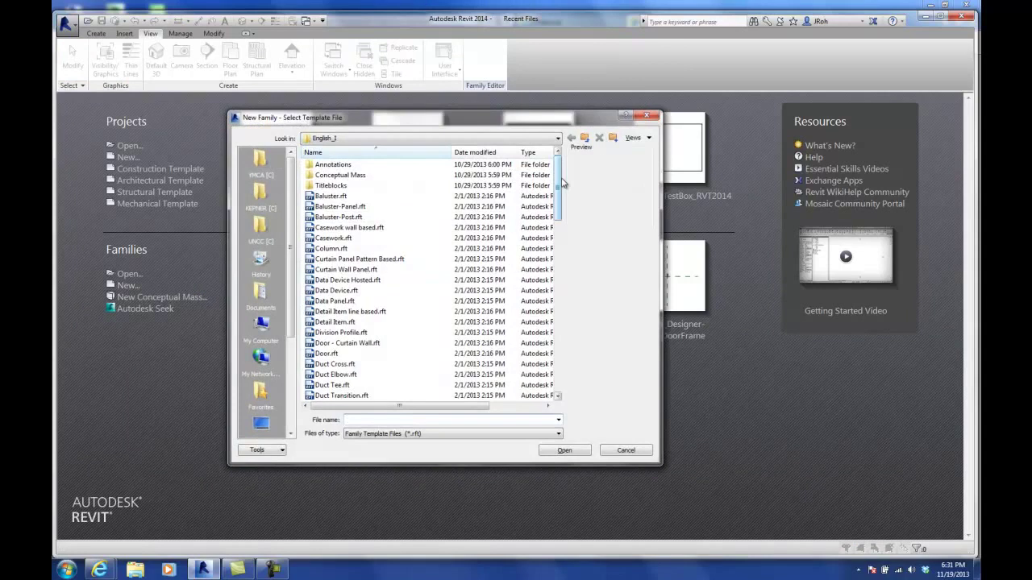
{"action": "left_click_drag", "start_coordinate": [558, 184], "coordinate": [558, 253]}
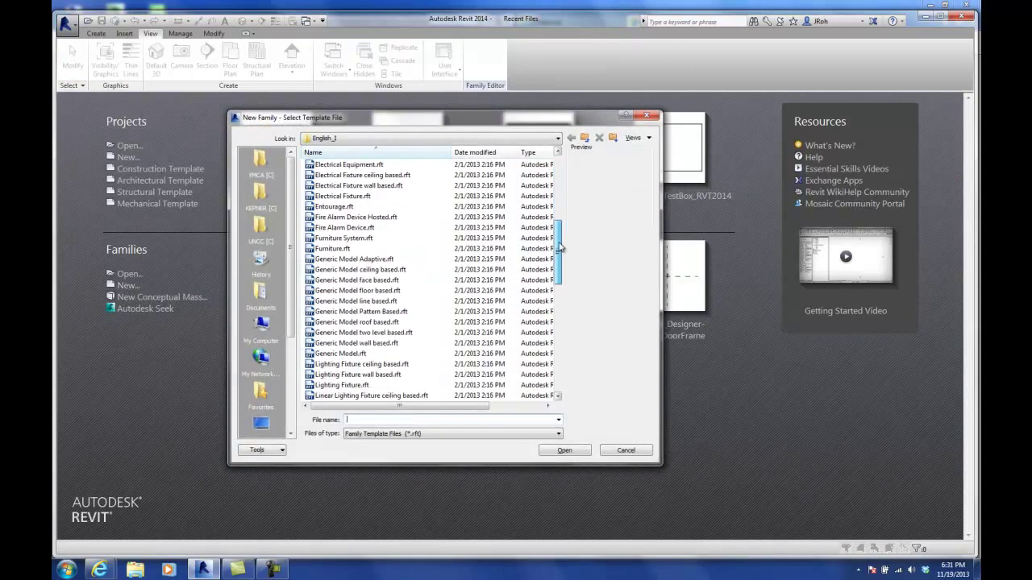
{"action": "left_click", "coordinate": [340, 261]}
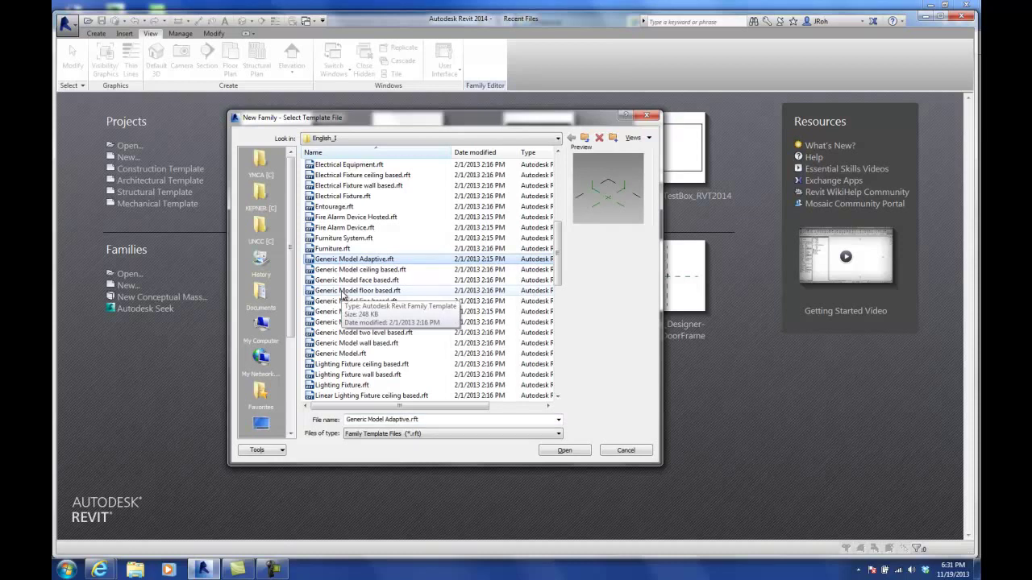
{"action": "left_click", "coordinate": [563, 451]}
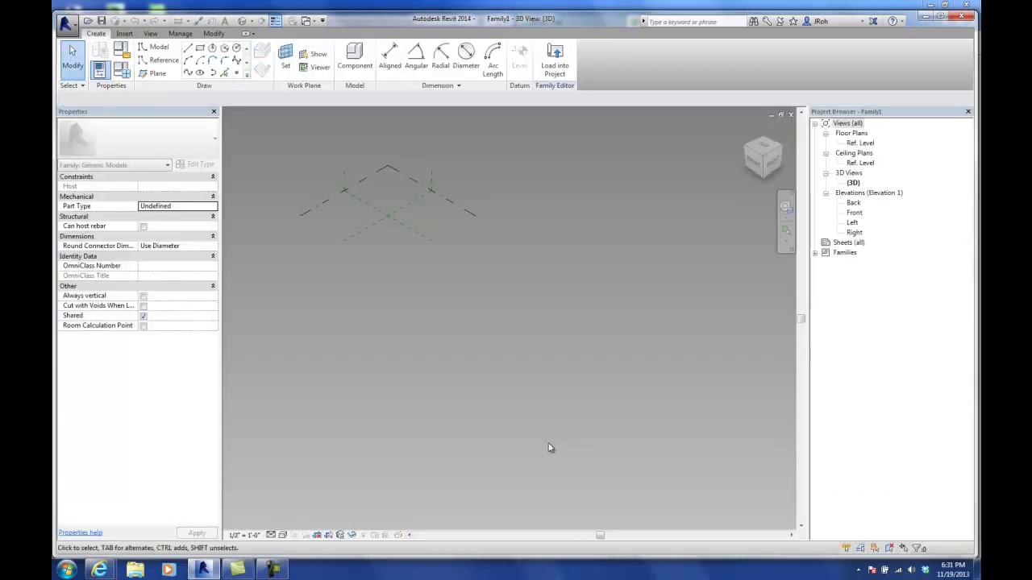
{"action": "middle_click_drag", "start_coordinate": [465, 317], "coordinate": [599, 374]}
{"action": "scroll", "coordinate": [599, 373], "scroll_direction": "up", "scroll_amount": 1}
{"action": "scroll", "coordinate": [585, 290], "scroll_direction": "up", "scroll_amount": 2}
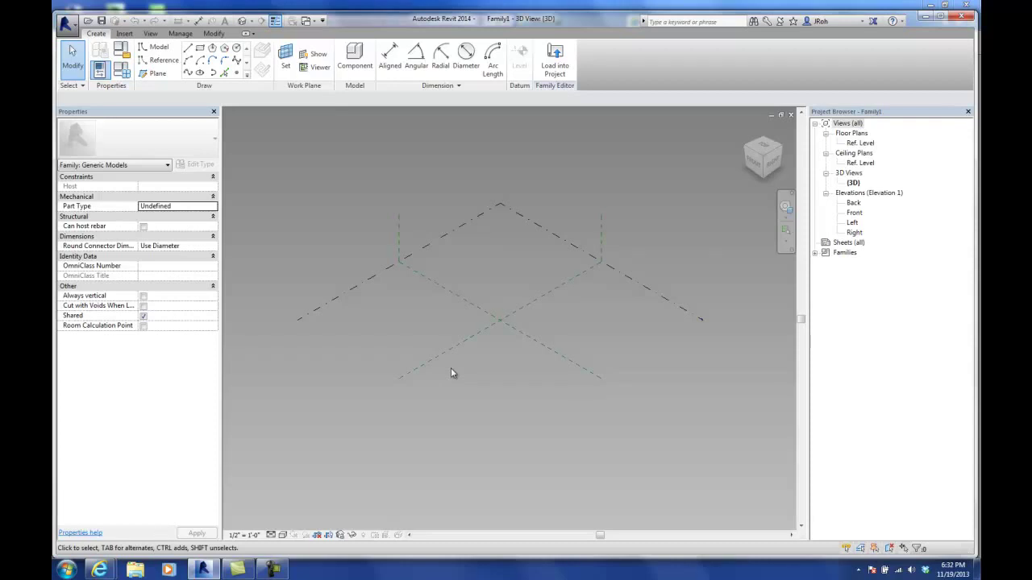
{"action": "left_click", "coordinate": [68, 23]}
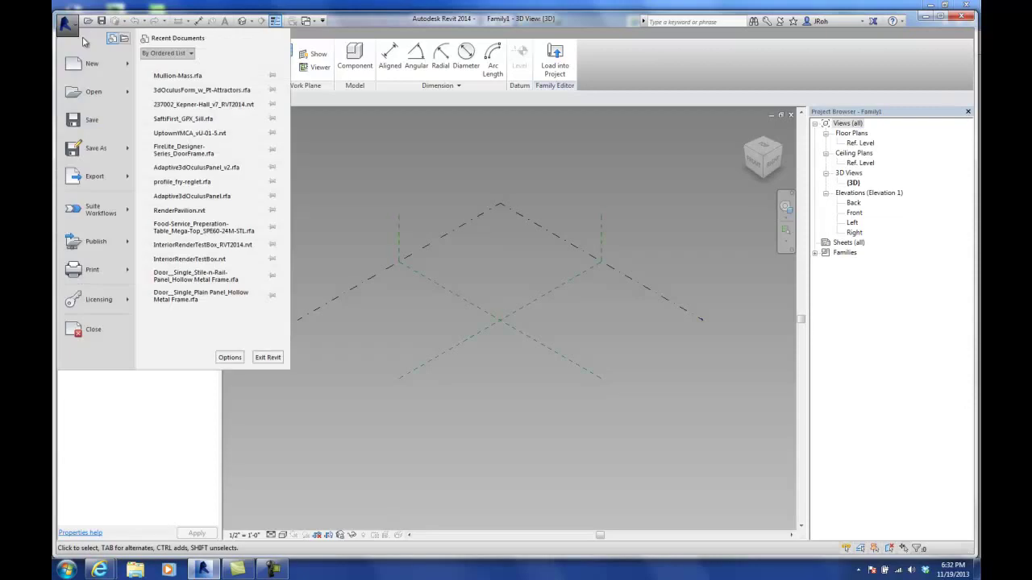
{"action": "left_click", "coordinate": [605, 86]}
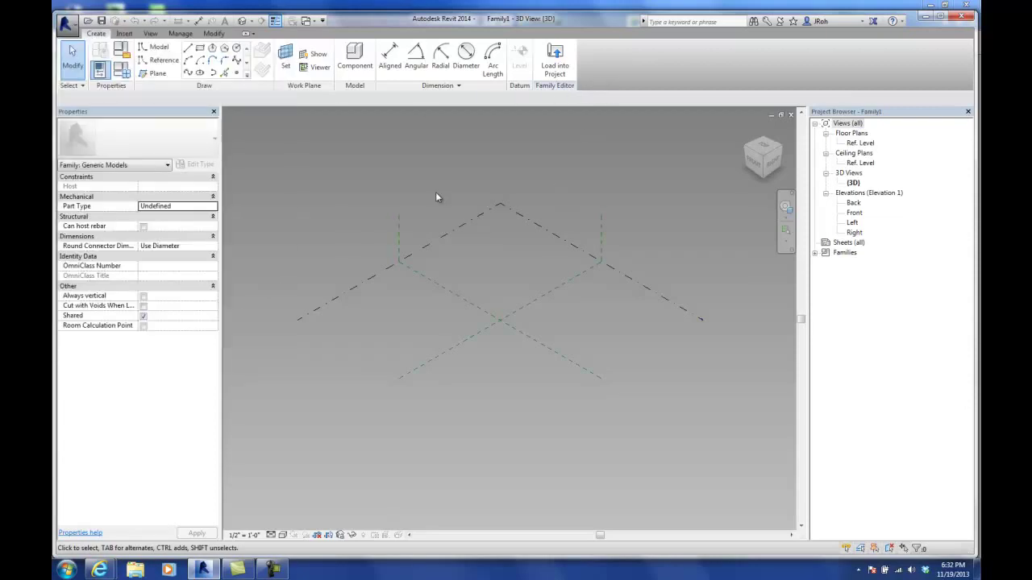
- On the Ref. Level floor plan, place four reference points around the reference-plane intersection, one per quadrant, clockwise from the upper-left quadrant
{"action": "double_click", "coordinate": [853, 145]}
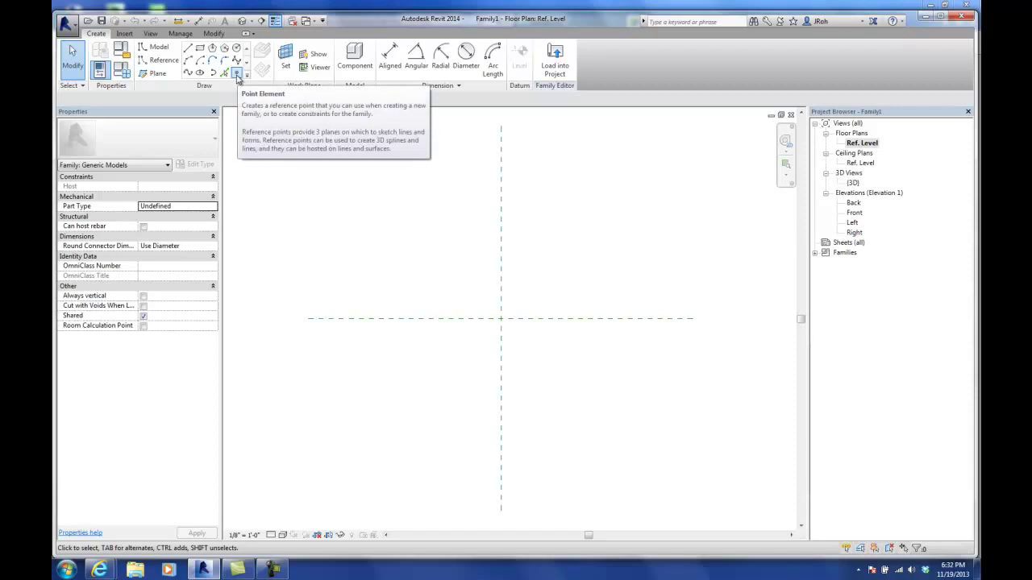
{"action": "left_click", "coordinate": [236, 73]}
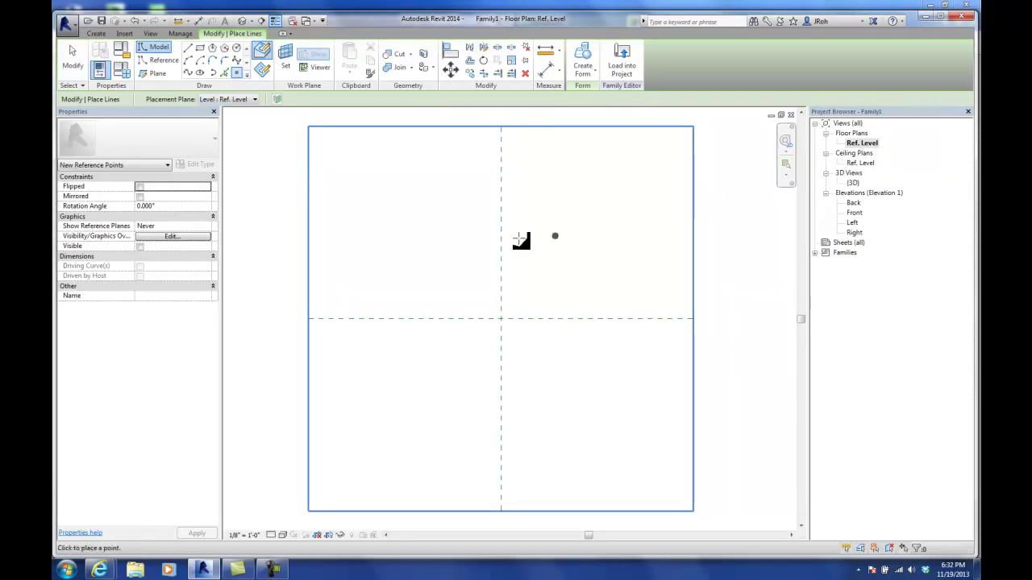
{"action": "left_click", "coordinate": [448, 265]}
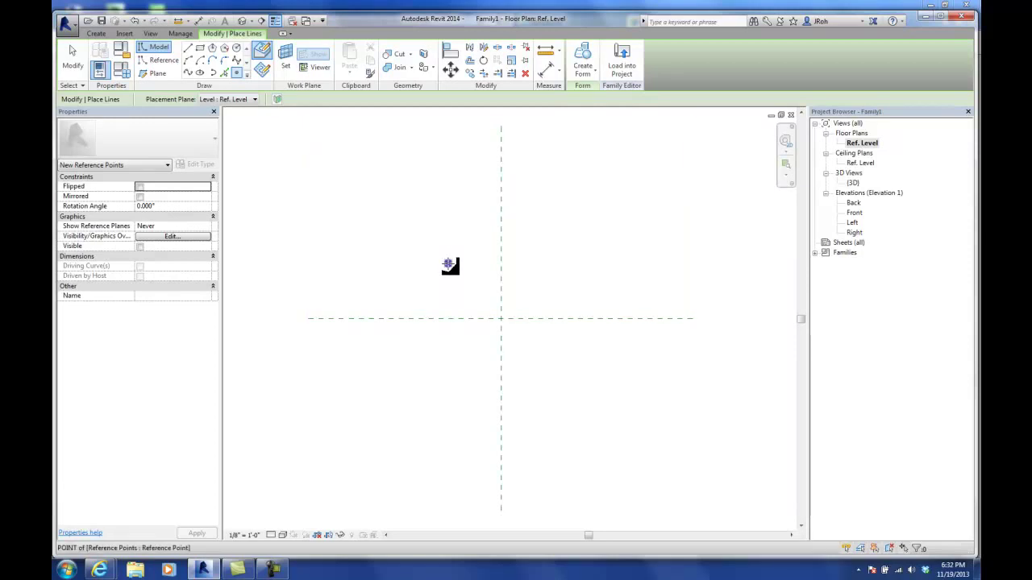
{"action": "left_click", "coordinate": [428, 250]}
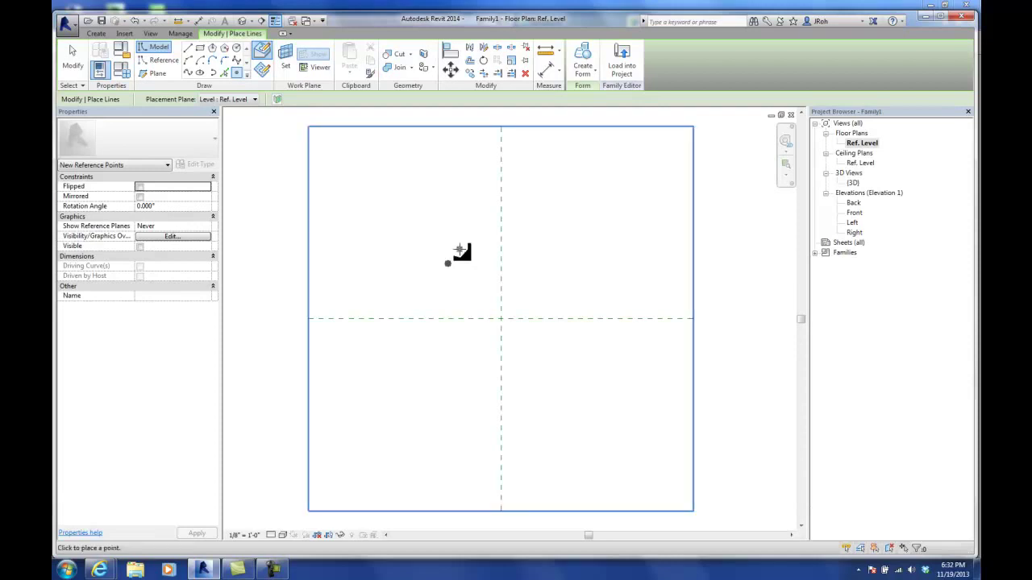
{"action": "key", "text": "ctrl+z"}
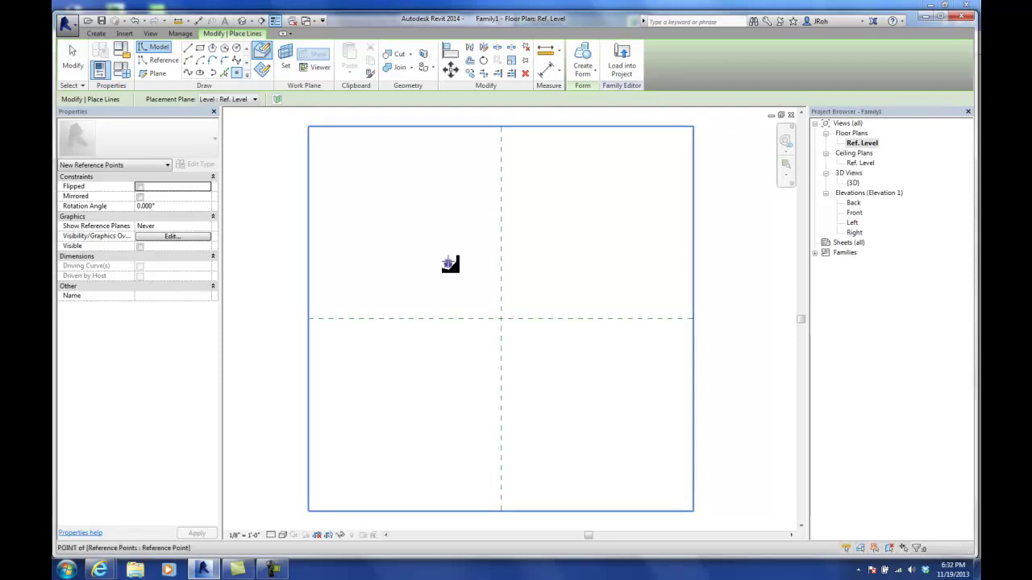
{"action": "left_click", "coordinate": [564, 259]}
{"action": "left_click", "coordinate": [568, 369]}
{"action": "left_click", "coordinate": [437, 374]}
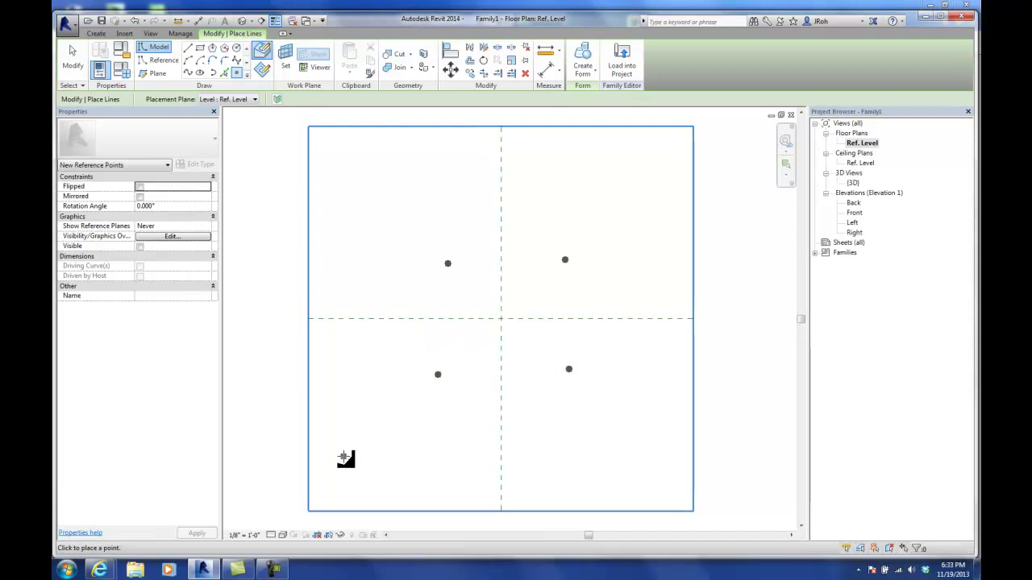
- Place a fifth reference point diagonally outside the lower-left point, undo any stray point, and end point placement
{"action": "left_click", "coordinate": [344, 456]}
{"action": "left_click", "coordinate": [411, 243]}
{"action": "key", "text": "ctrl+z"}
{"action": "left_click", "coordinate": [438, 374]}
{"action": "key", "text": "Escape"}
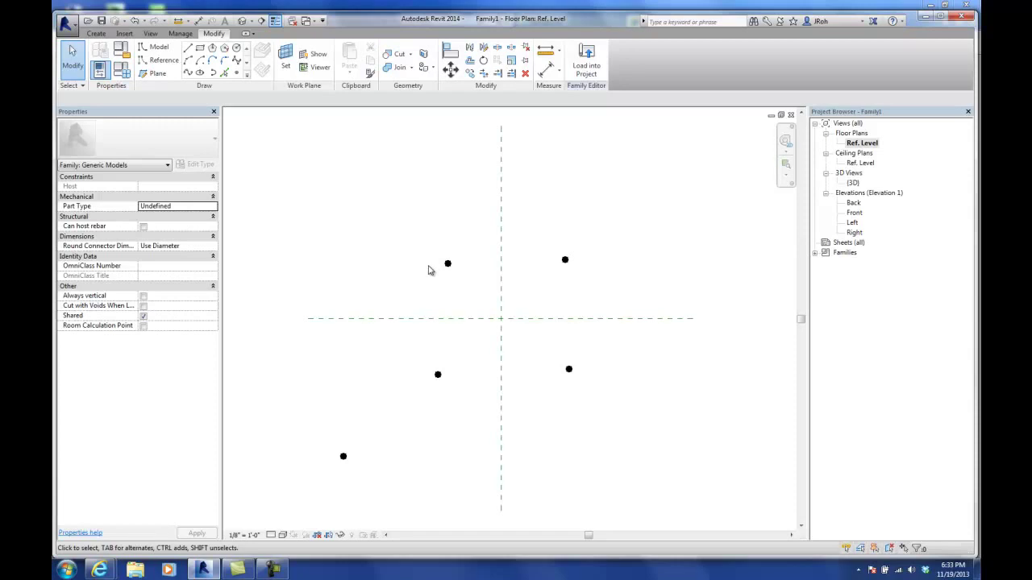
- Select all five reference points and make them adaptive
{"action": "left_click_drag", "start_coordinate": [254, 198], "coordinate": [622, 499]}
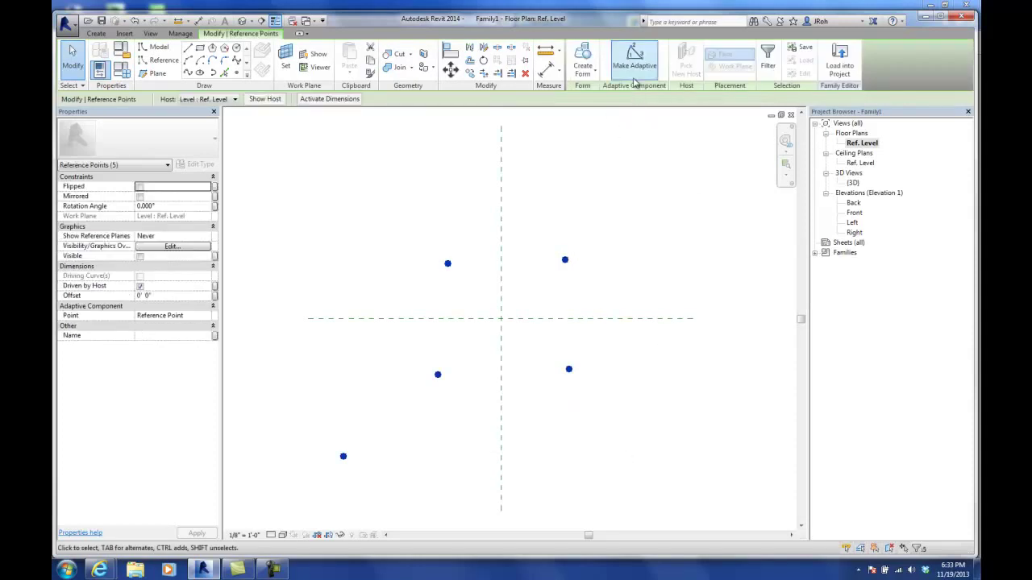
{"action": "left_click", "coordinate": [636, 70]}
{"action": "left_click", "coordinate": [634, 69]}
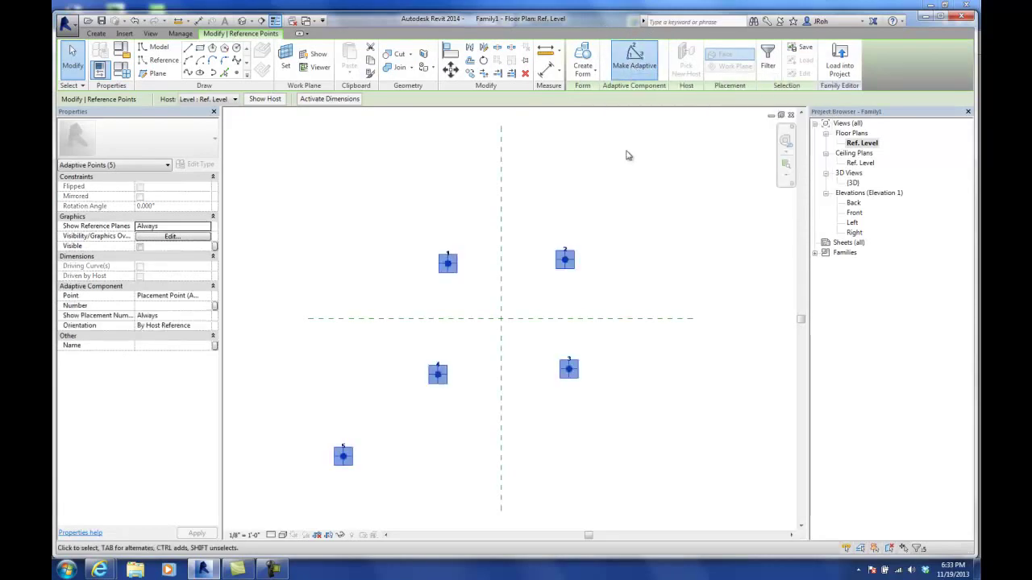
{"action": "scroll", "coordinate": [404, 285], "scroll_direction": "up", "scroll_amount": 4}
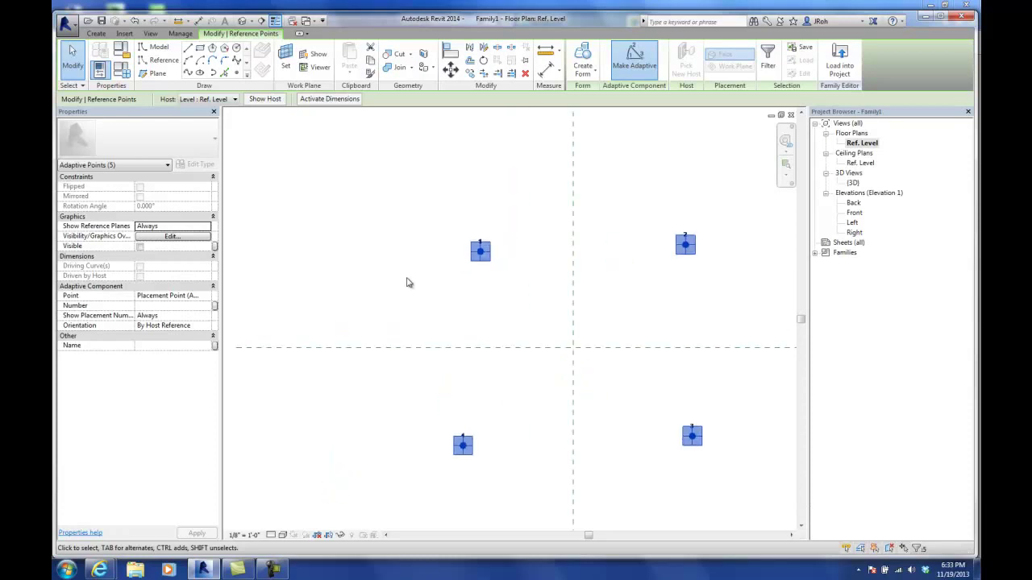
- Clear the point selection and examine the layout and placement numbers of the five adaptive points
{"action": "left_click", "coordinate": [470, 282]}
{"action": "scroll", "coordinate": [456, 276], "scroll_direction": "down", "scroll_amount": 4}
{"action": "scroll", "coordinate": [453, 277], "scroll_direction": "down", "scroll_amount": 2}
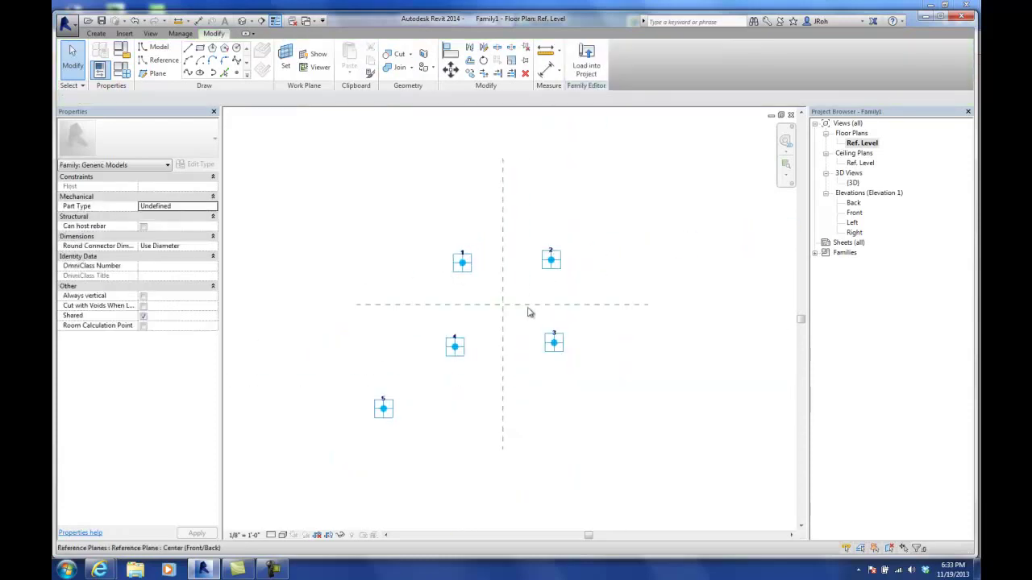
{"action": "scroll", "coordinate": [463, 269], "scroll_direction": "up", "scroll_amount": 6}
{"action": "scroll", "coordinate": [464, 264], "scroll_direction": "up", "scroll_amount": 2}
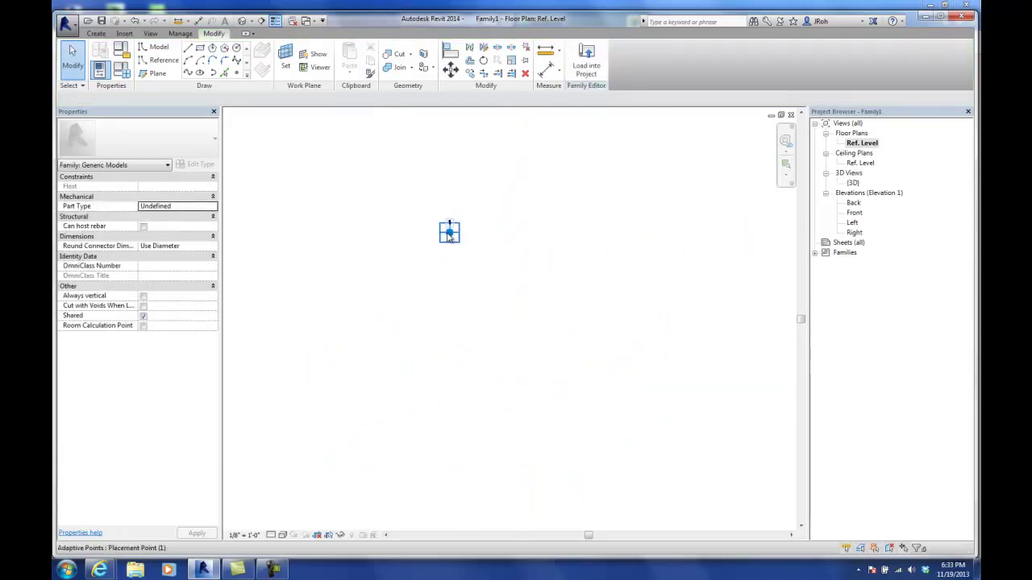
{"action": "scroll", "coordinate": [453, 236], "scroll_direction": "down", "scroll_amount": 5}
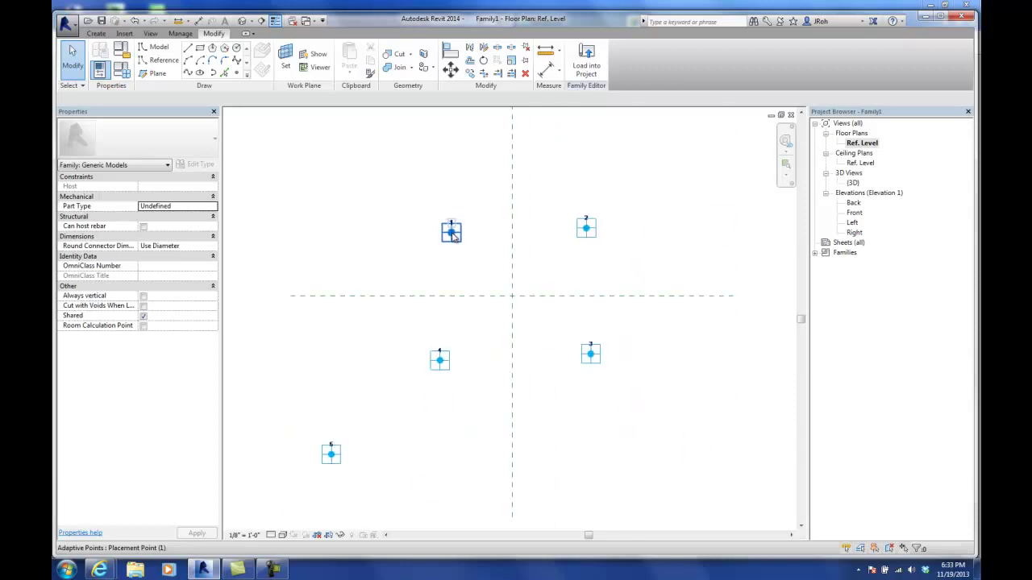
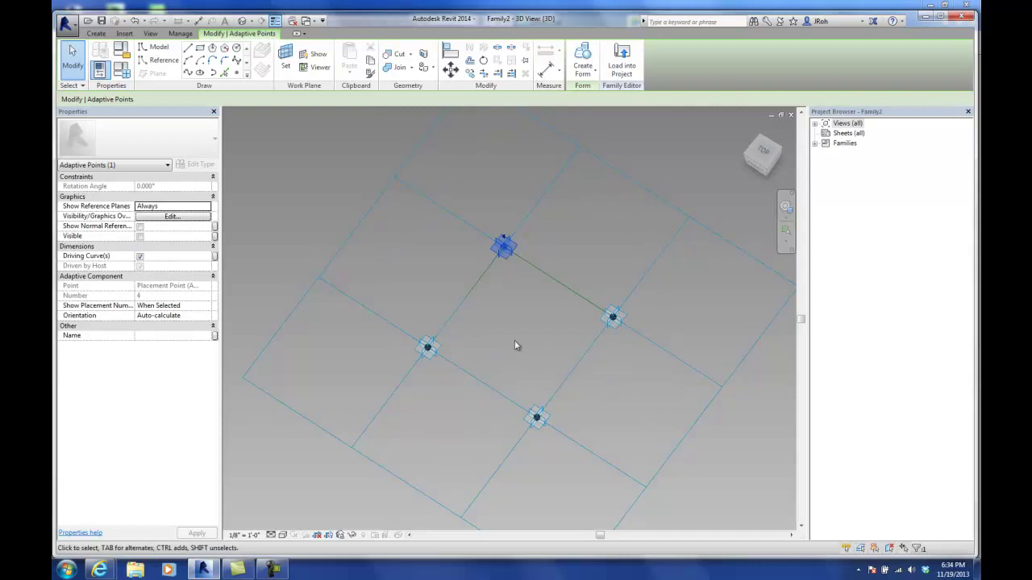
- Close the Family2 file without saving its changes
{"action": "left_click", "coordinate": [66, 23]}
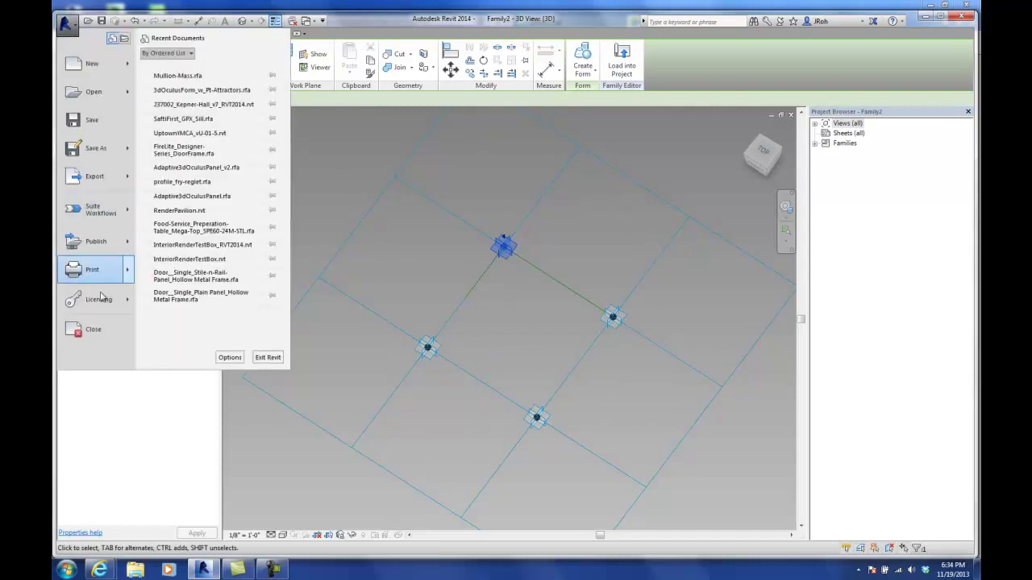
{"action": "left_click", "coordinate": [97, 330]}
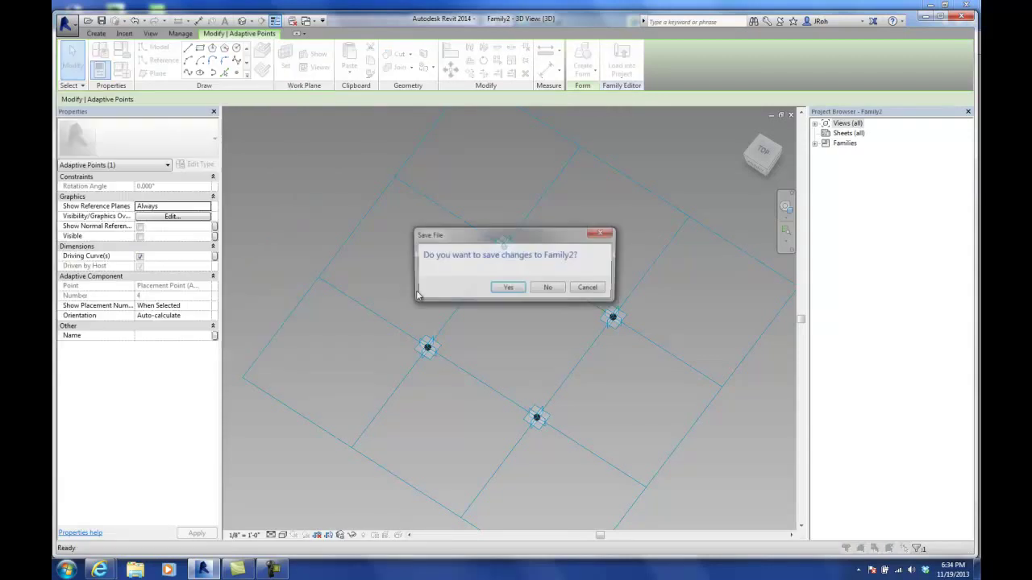
{"action": "left_click", "coordinate": [549, 289]}
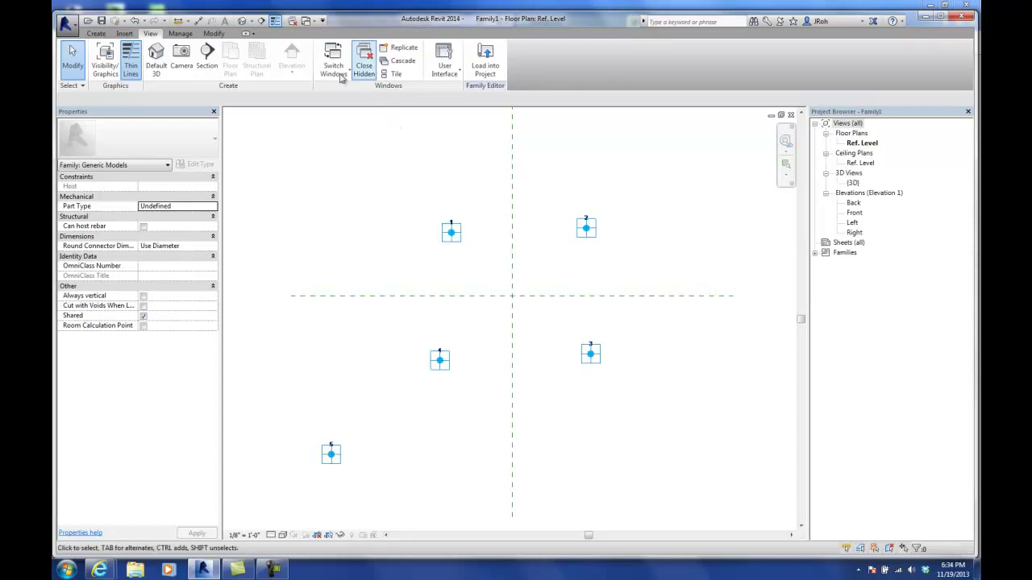
- Add an aligned dimension string from point 1 through the vertical reference plane to point 2, placed above the points
{"action": "left_click", "coordinate": [100, 34]}
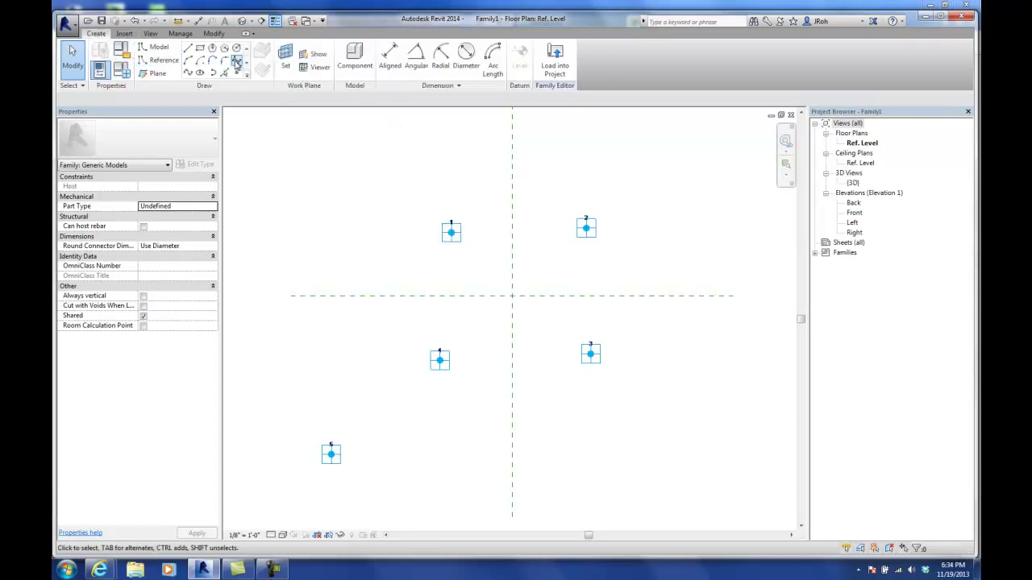
{"action": "left_click", "coordinate": [390, 57]}
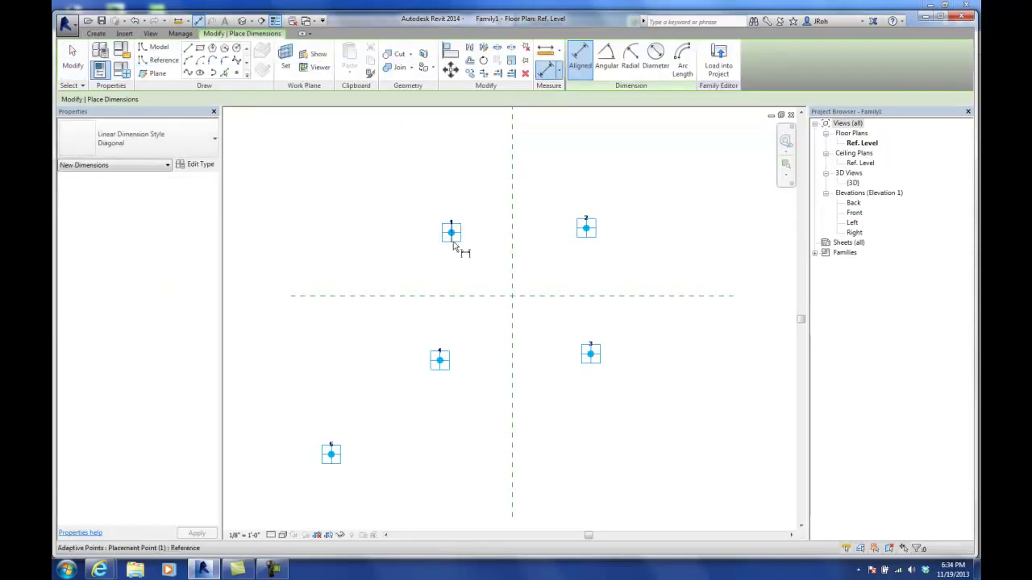
{"action": "left_click", "coordinate": [455, 246]}
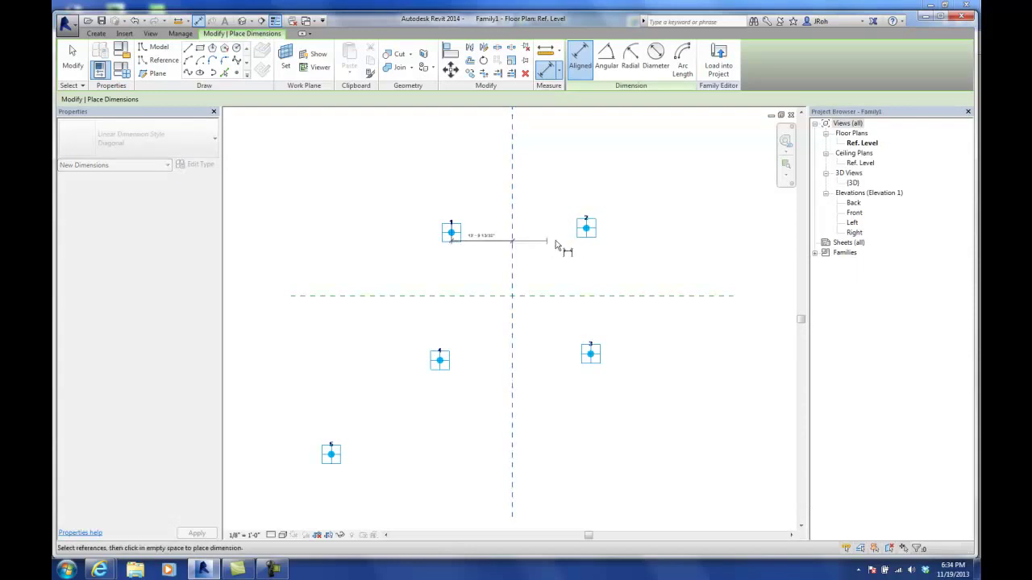
{"action": "left_click", "coordinate": [591, 240]}
{"action": "left_click", "coordinate": [552, 213]}
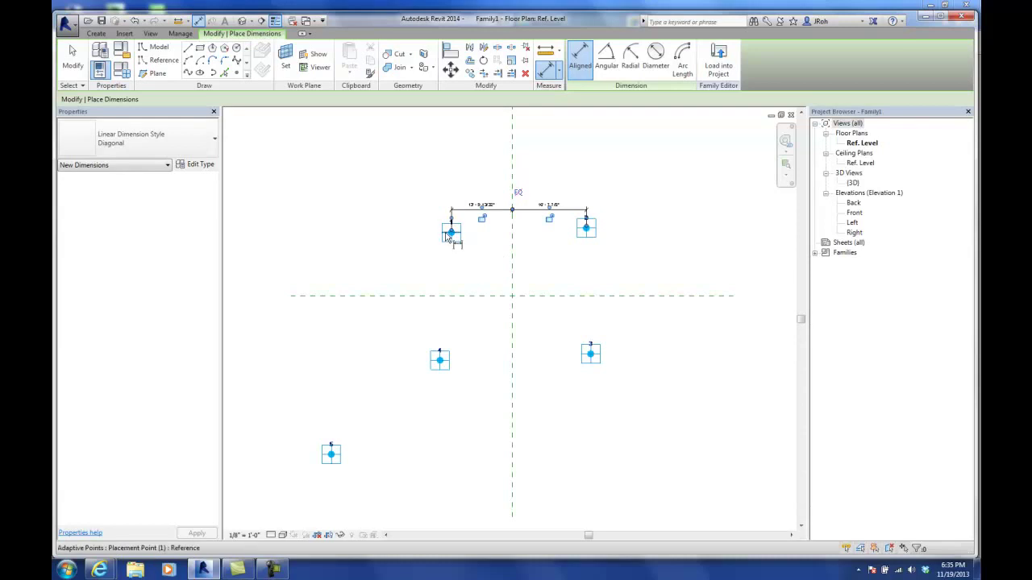
- Add an aligned dimension string from point 1 through the horizontal reference plane to point 4, and end dimensioning
{"action": "left_click", "coordinate": [448, 235]}
{"action": "left_click", "coordinate": [451, 295]}
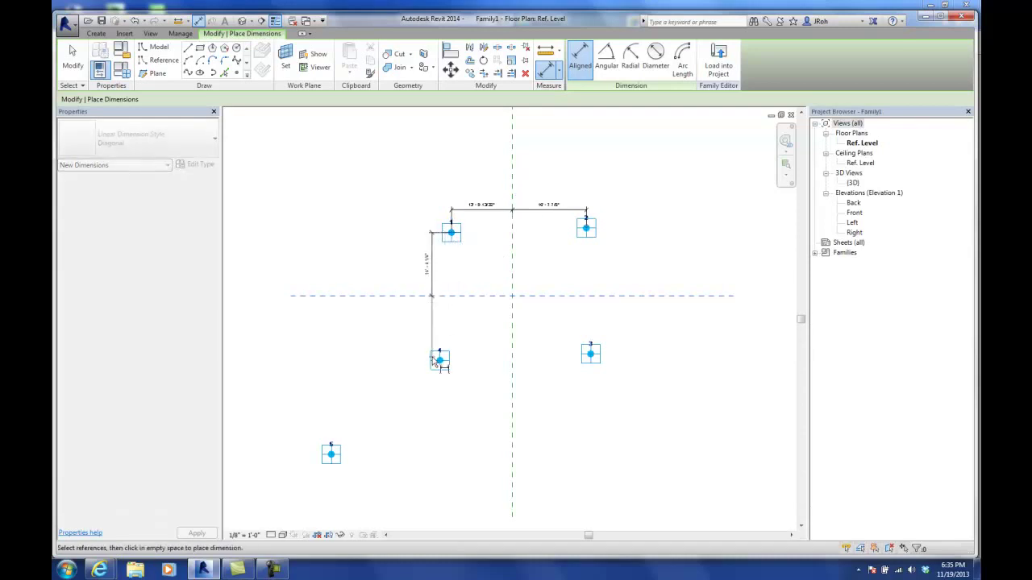
{"action": "left_click", "coordinate": [435, 363]}
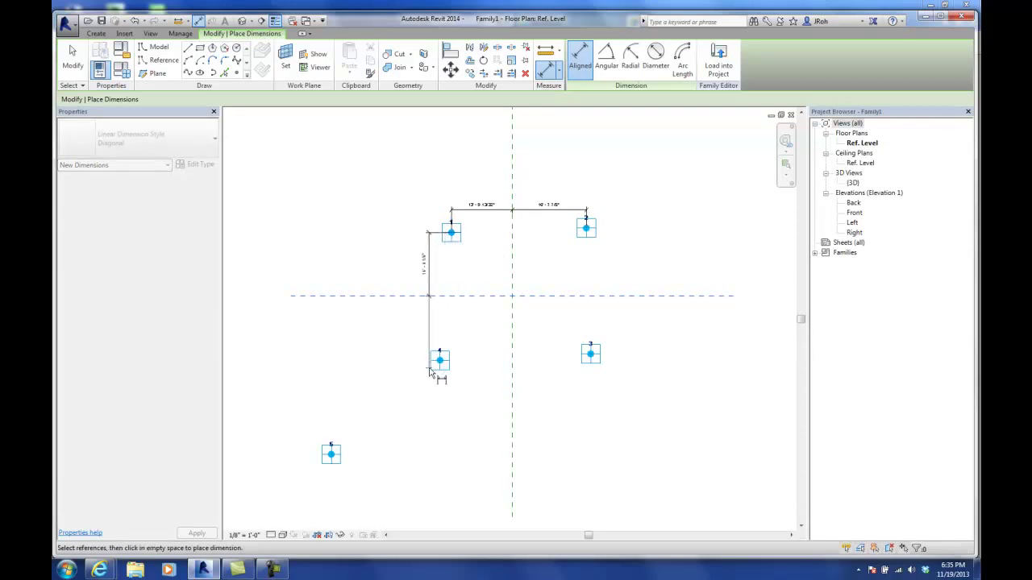
{"action": "scroll", "coordinate": [437, 361], "scroll_direction": "up", "scroll_amount": 3}
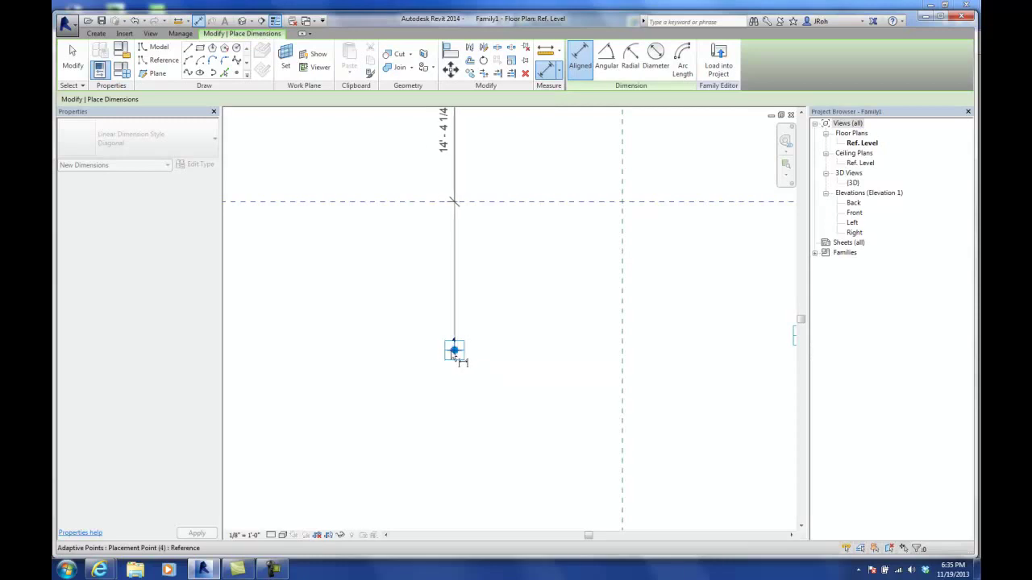
{"action": "scroll", "coordinate": [408, 339], "scroll_direction": "down", "scroll_amount": 2}
{"action": "left_click", "coordinate": [402, 337]}
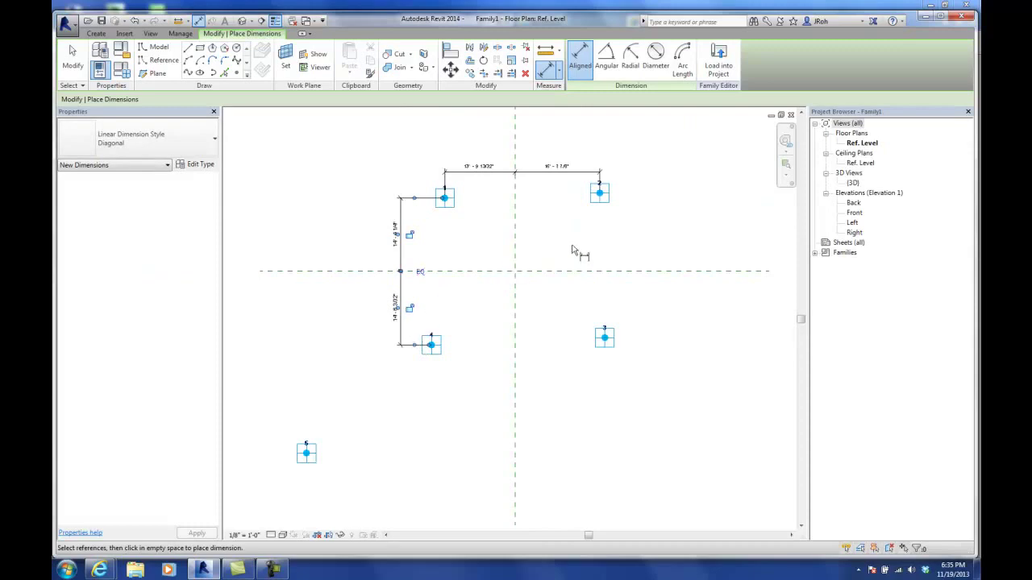
{"action": "left_click", "coordinate": [71, 58]}
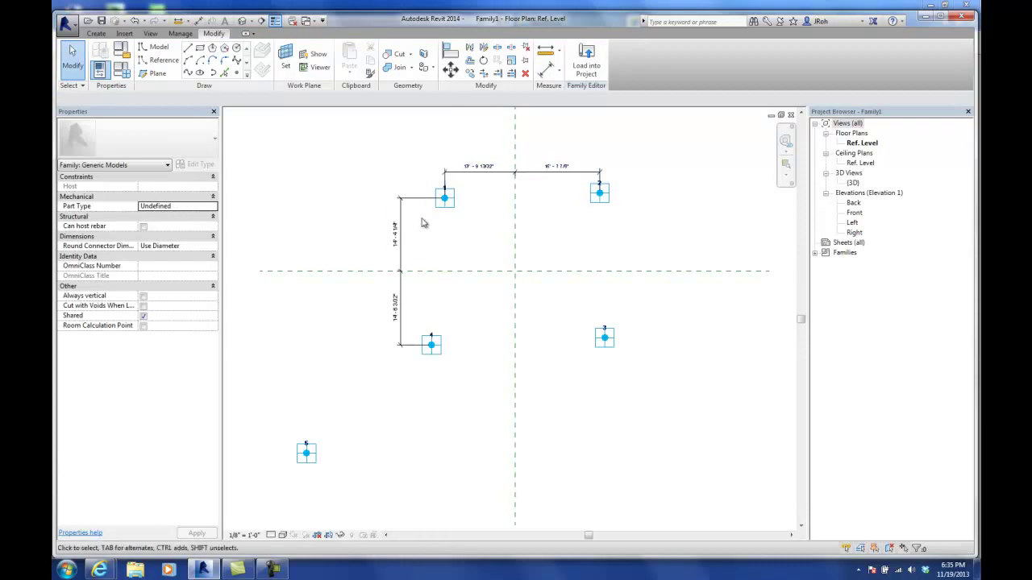
- Set point 1's distance from the vertical reference plane to 5'-0"
{"action": "middle_click_drag", "start_coordinate": [451, 309], "coordinate": [486, 318]}
{"action": "scroll", "coordinate": [474, 318], "scroll_direction": "up", "scroll_amount": 2}
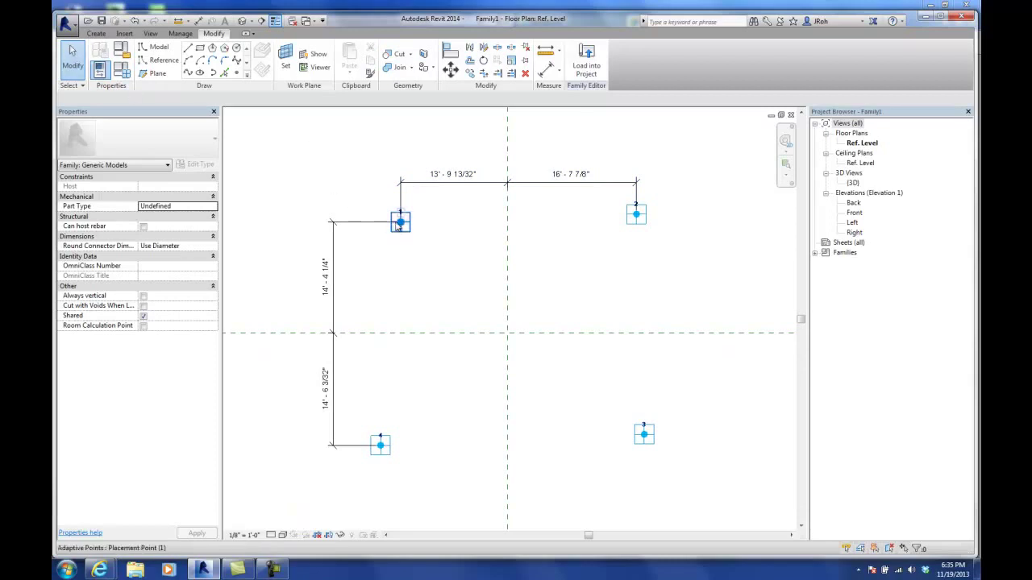
{"action": "left_click", "coordinate": [398, 223]}
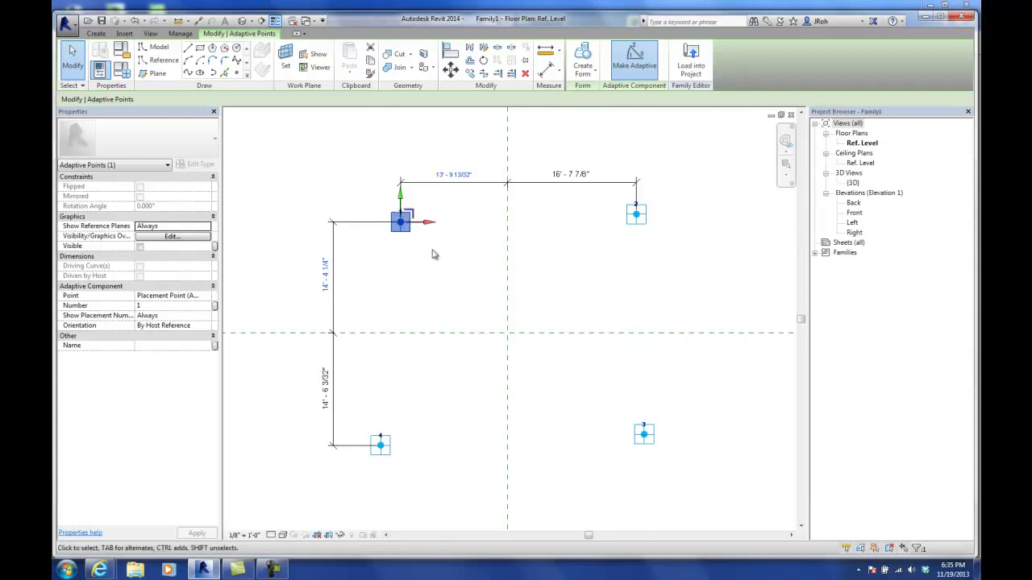
{"action": "left_click", "coordinate": [452, 174]}
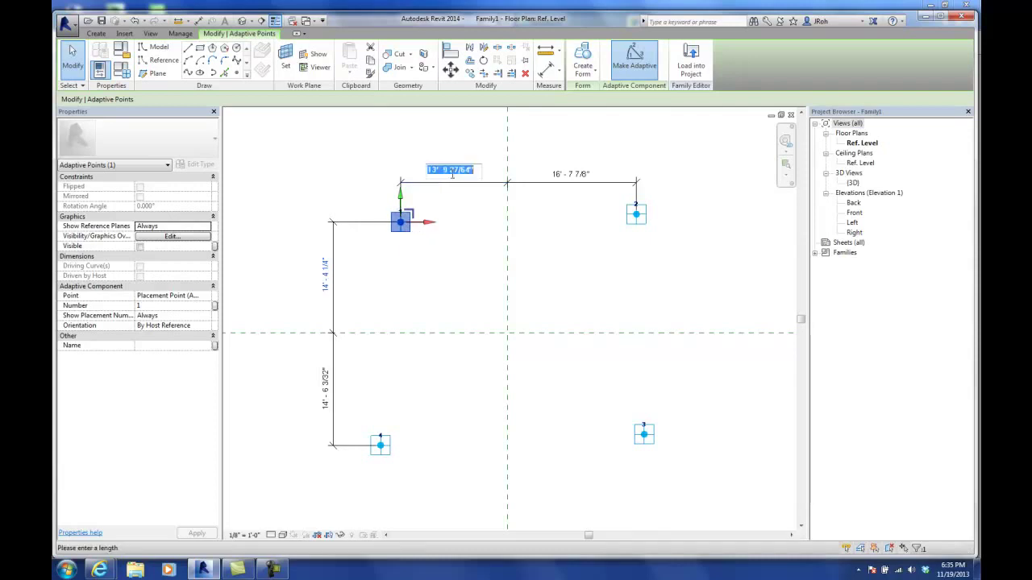
{"action": "type", "text": "5"}
{"action": "key", "text": "Return"}
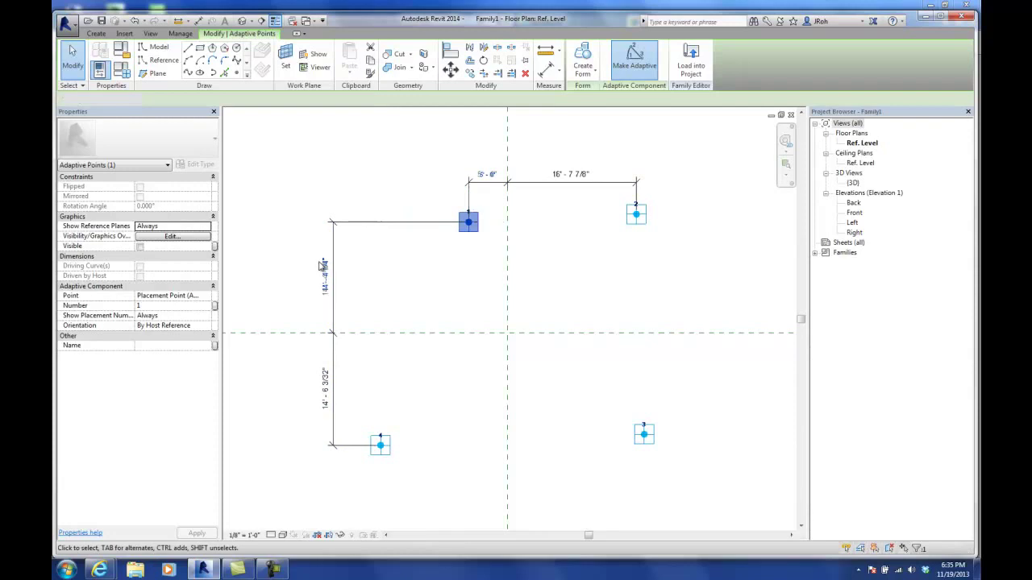
- Set point 1's distance from the horizontal reference plane to 5'-0"
{"action": "key", "text": "Escape"}
{"action": "left_click", "coordinate": [469, 222]}
{"action": "key", "text": "Escape"}
{"action": "left_click", "coordinate": [467, 226]}
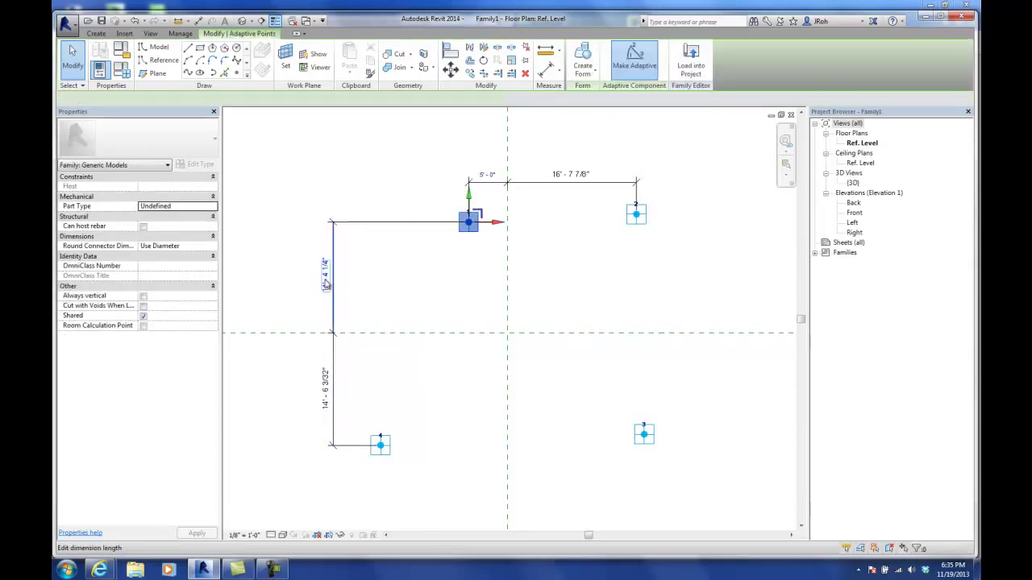
{"action": "left_click", "coordinate": [324, 276]}
{"action": "type", "text": "5"}
{"action": "key", "text": "Return"}
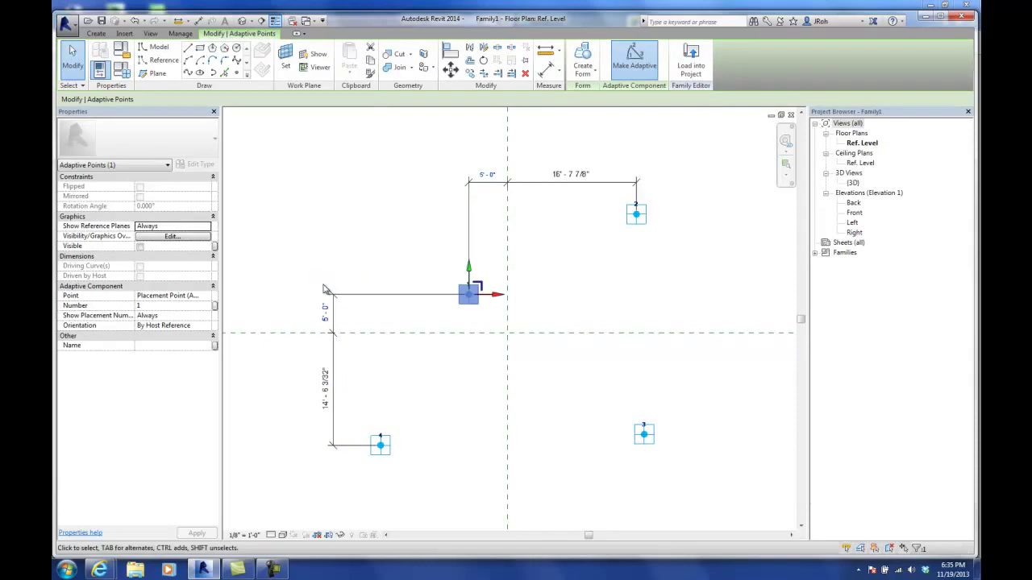
- Set point 2's distance from the vertical reference plane and point 4's distance from the horizontal reference plane to 5'-0" each
{"action": "key", "text": "Escape"}
{"action": "left_click", "coordinate": [636, 214]}
{"action": "left_click", "coordinate": [568, 173]}
{"action": "type", "text": "5"}
{"action": "key", "text": "Return"}
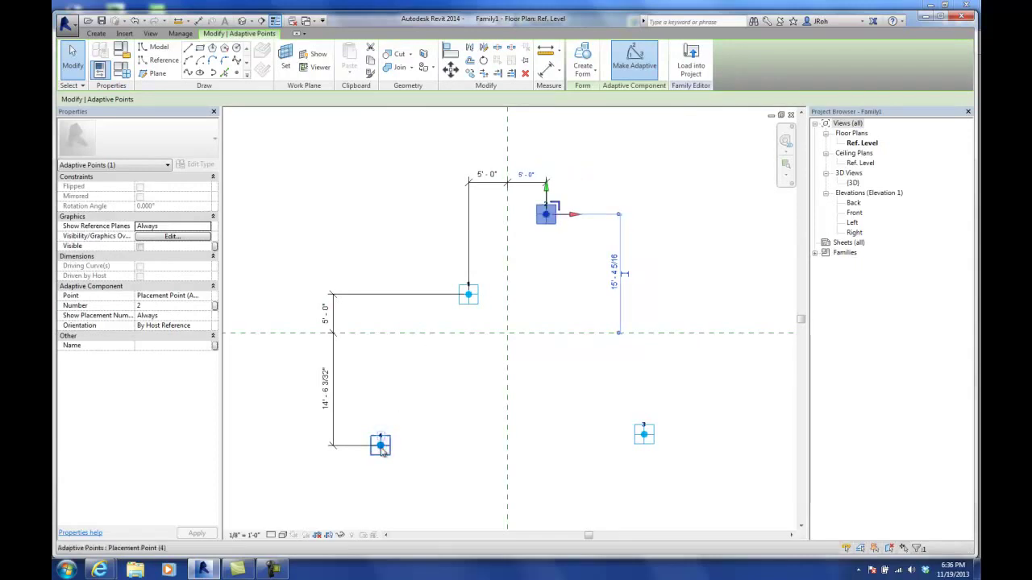
{"action": "left_click", "coordinate": [380, 445]}
{"action": "left_click", "coordinate": [326, 391]}
{"action": "type", "text": "5"}
{"action": "key", "text": "Return"}
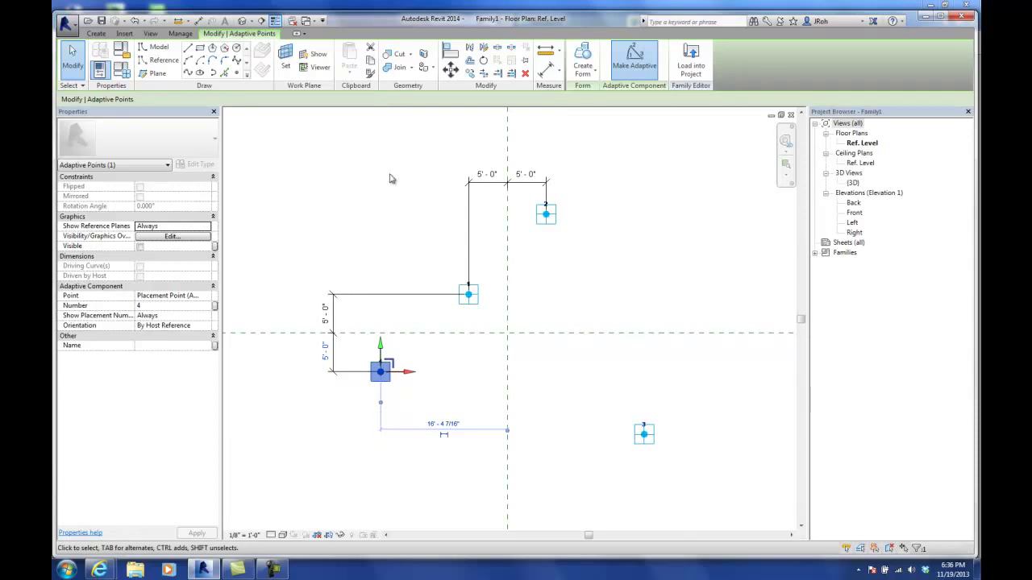
- Align point 4 directly below point 1, and align point 2 level with point 1
{"action": "left_click", "coordinate": [450, 50]}
{"action": "left_click", "coordinate": [471, 311]}
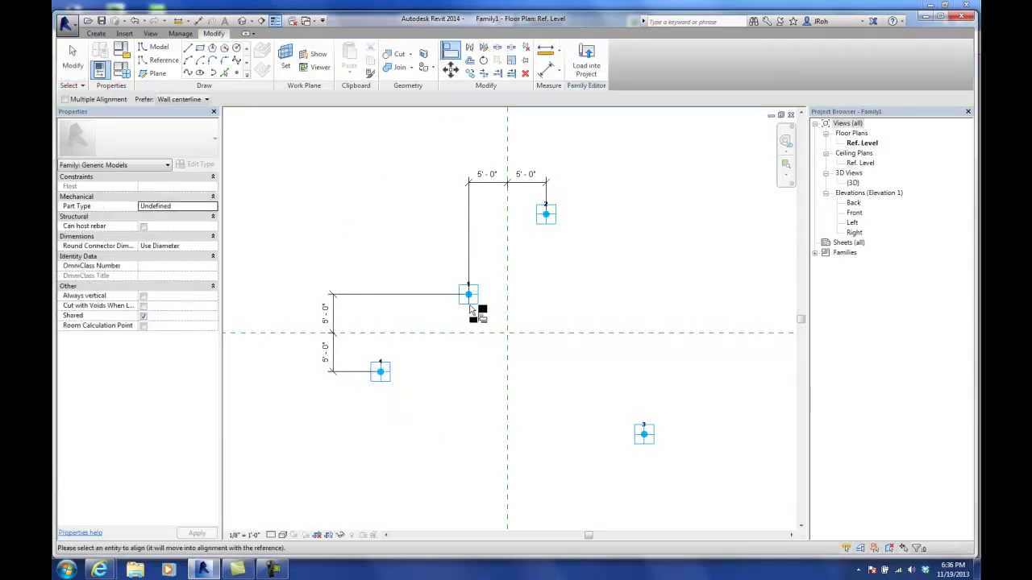
{"action": "left_click", "coordinate": [385, 389]}
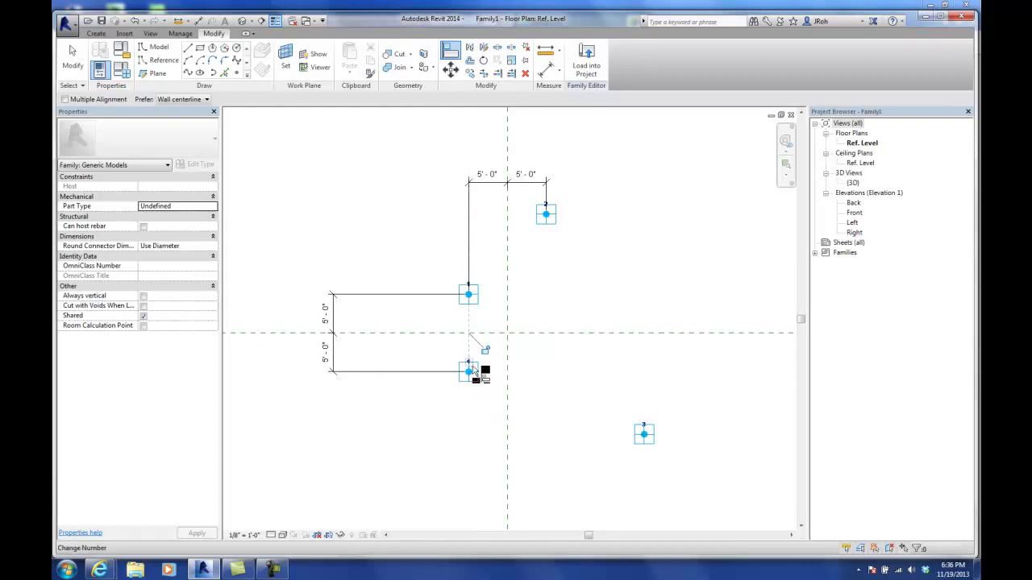
{"action": "left_click", "coordinate": [480, 299]}
{"action": "left_click", "coordinate": [556, 218]}
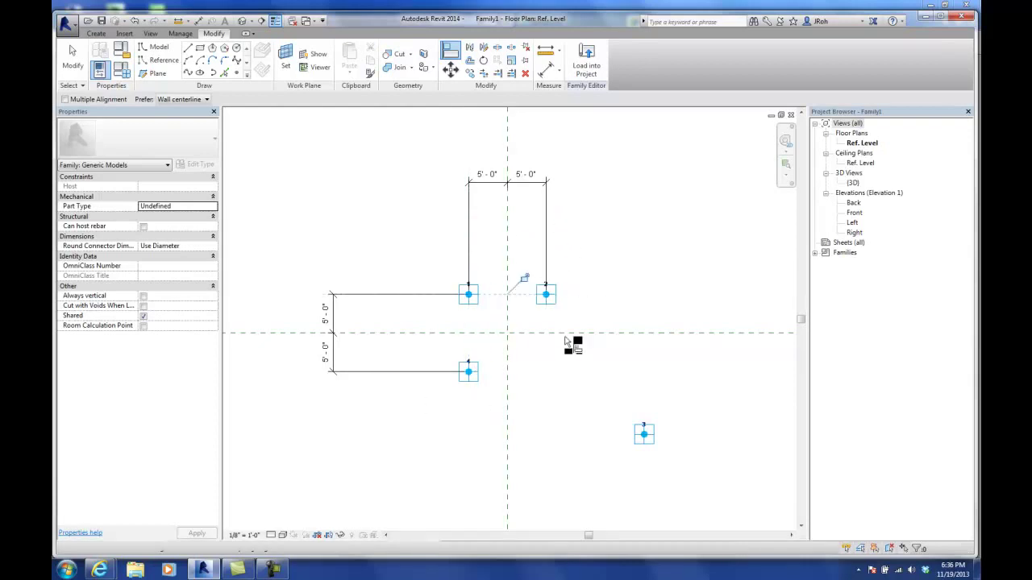
- Align point 3 level with point 4 and directly below point 2 to complete the square, and end aligning
{"action": "left_click", "coordinate": [488, 377]}
{"action": "left_click", "coordinate": [636, 437]}
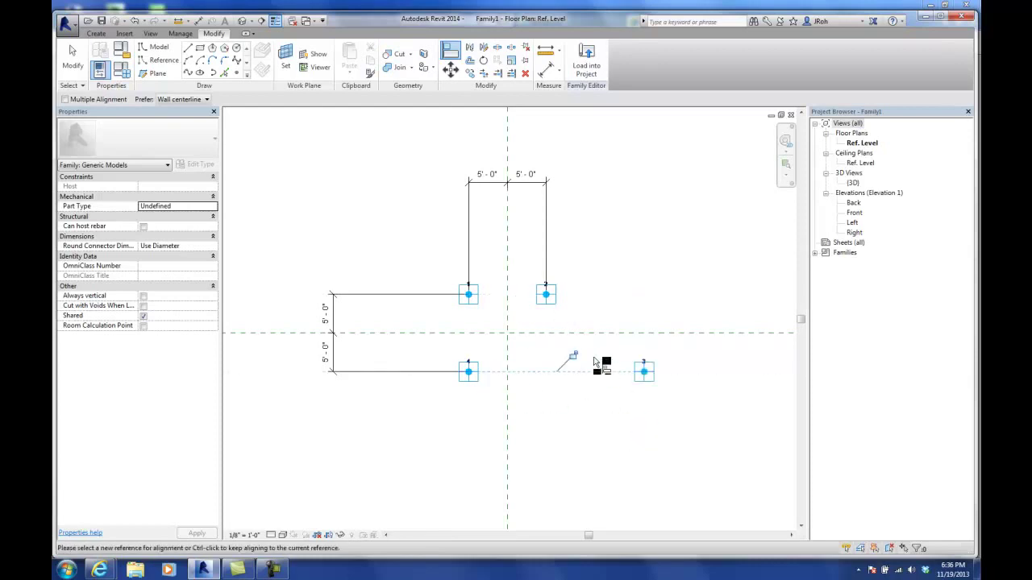
{"action": "left_click", "coordinate": [546, 307]}
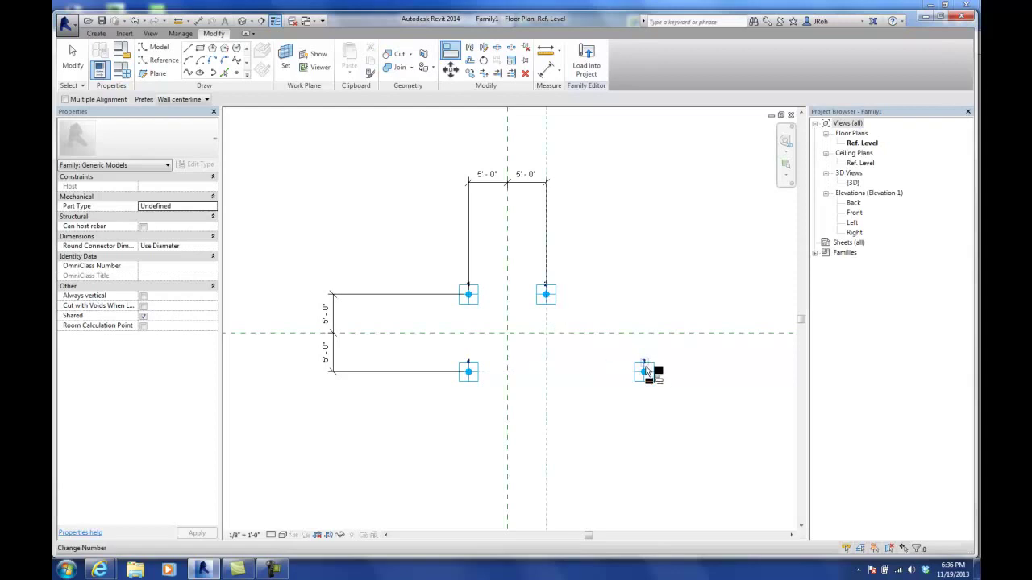
{"action": "left_click", "coordinate": [644, 384]}
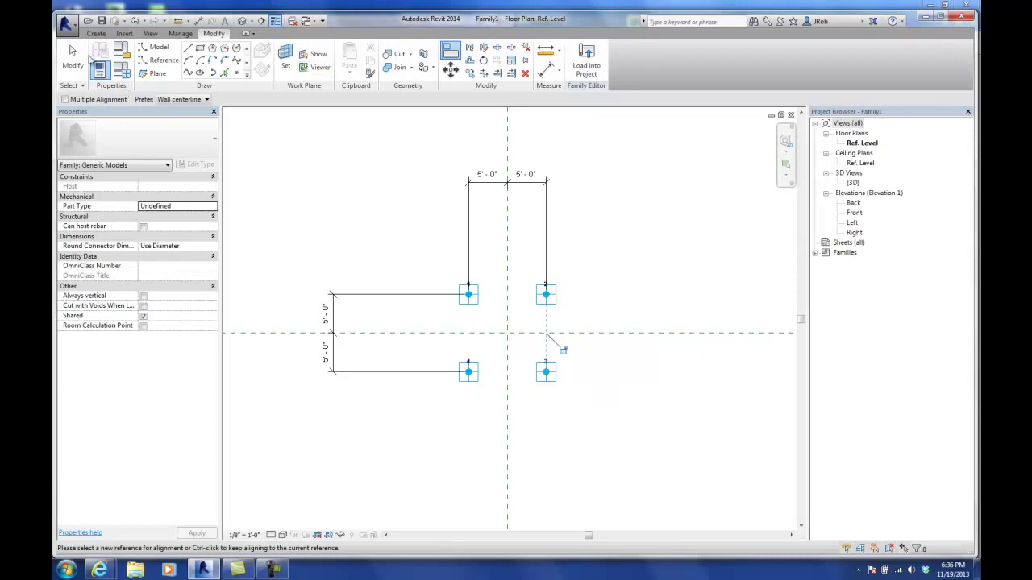
{"action": "left_click", "coordinate": [74, 56]}
- Move point 5 closer to the square, about 24'-10" left of and 21'-3" below the reference-plane intersection
{"action": "scroll", "coordinate": [302, 201], "scroll_direction": "down", "scroll_amount": 3}
{"action": "middle_click_drag", "start_coordinate": [352, 320], "coordinate": [444, 314]}
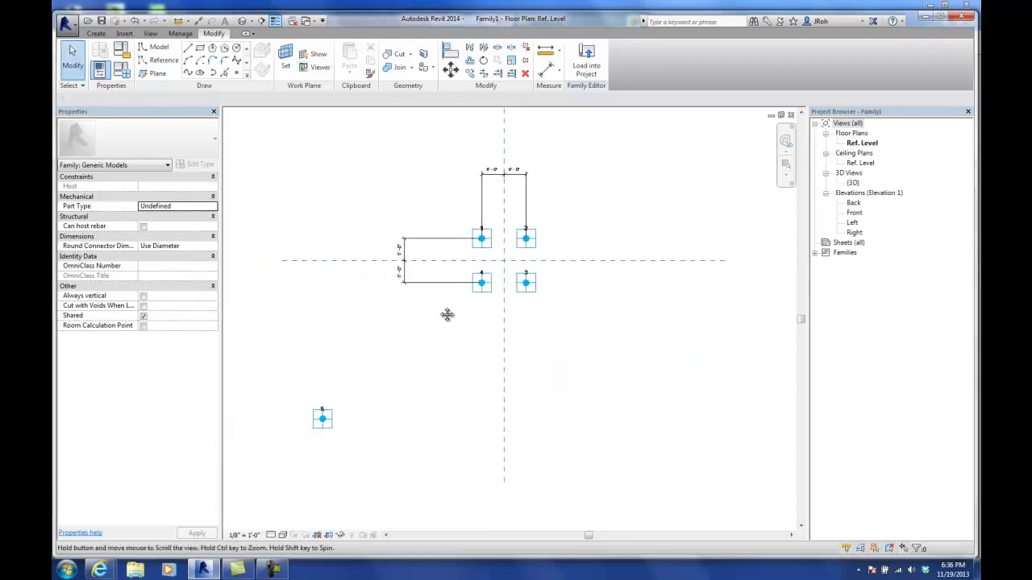
{"action": "left_click", "coordinate": [323, 416]}
{"action": "left_click_drag", "start_coordinate": [322, 416], "coordinate": [425, 364]}
{"action": "middle_click_drag", "start_coordinate": [524, 325], "coordinate": [472, 382]}
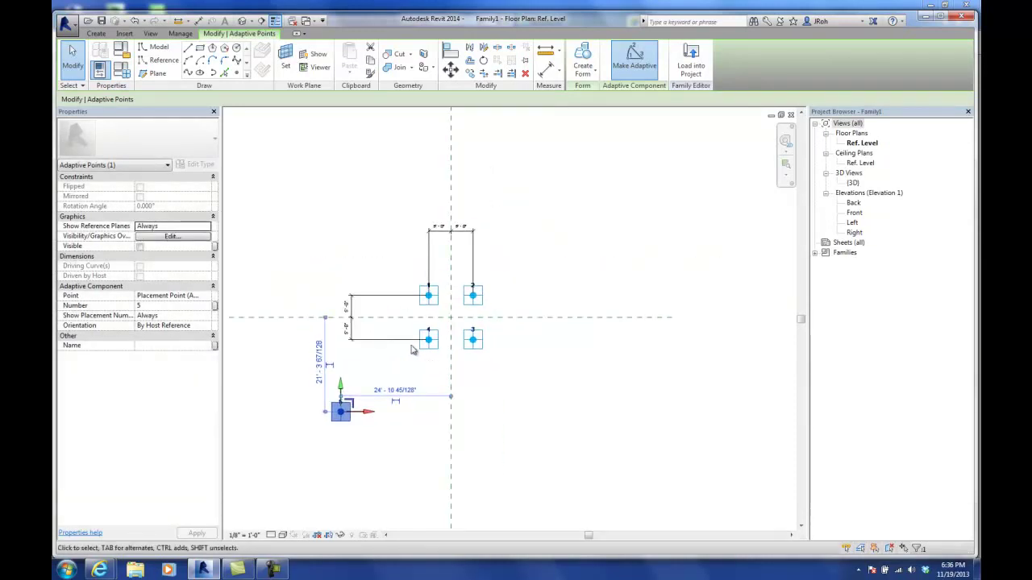
- Delete the vertical and horizontal dimension strings beside the four corner points
{"action": "left_click", "coordinate": [330, 292]}
{"action": "left_click", "coordinate": [352, 298]}
{"action": "key", "text": "Delete"}
{"action": "left_click", "coordinate": [440, 233]}
{"action": "key", "text": "Delete"}
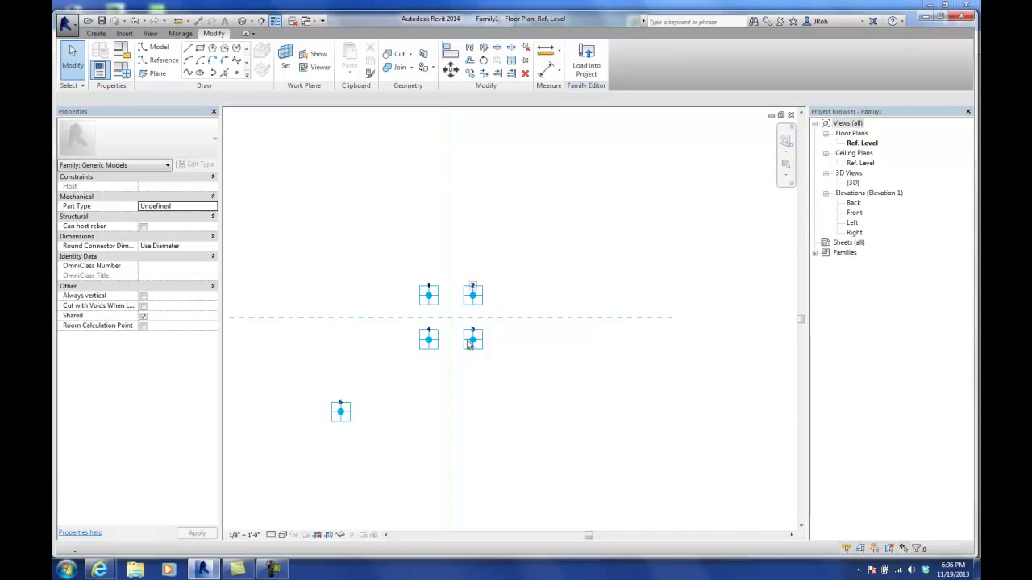
{"action": "scroll", "coordinate": [412, 338], "scroll_direction": "up", "scroll_amount": 2}
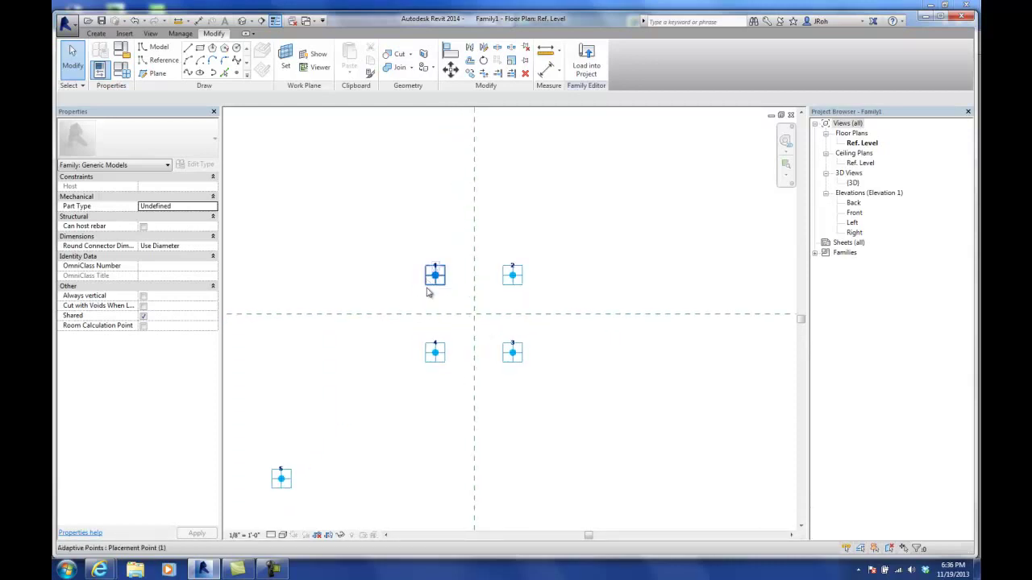
{"action": "left_click", "coordinate": [437, 280]}
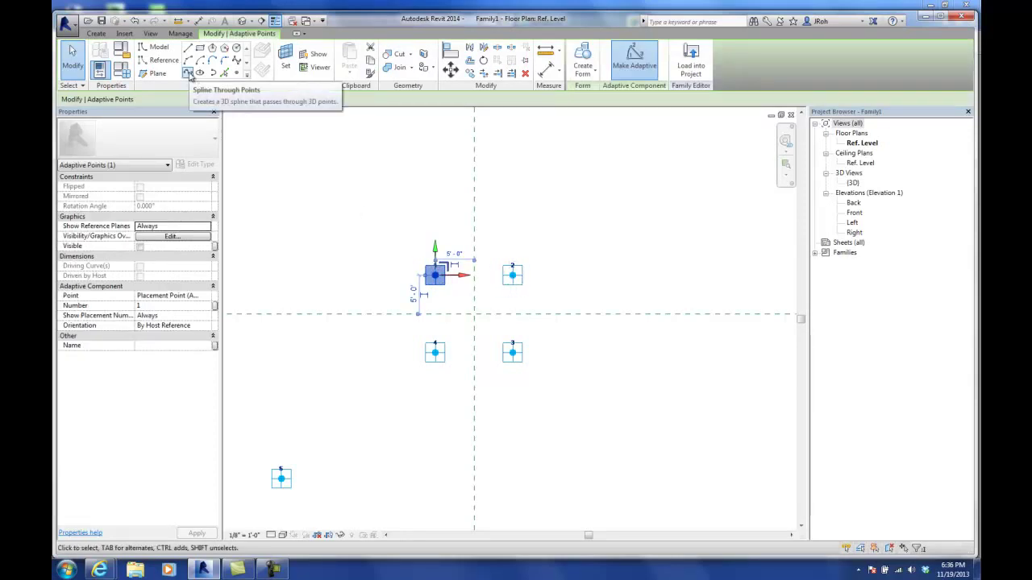
{"action": "left_click", "coordinate": [188, 73]}
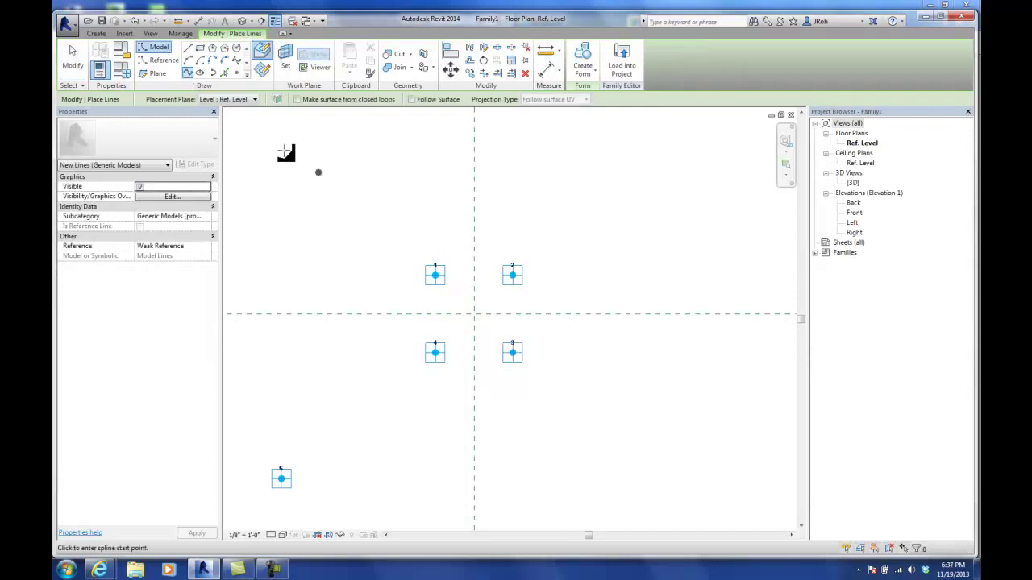
{"action": "left_click", "coordinate": [72, 58]}
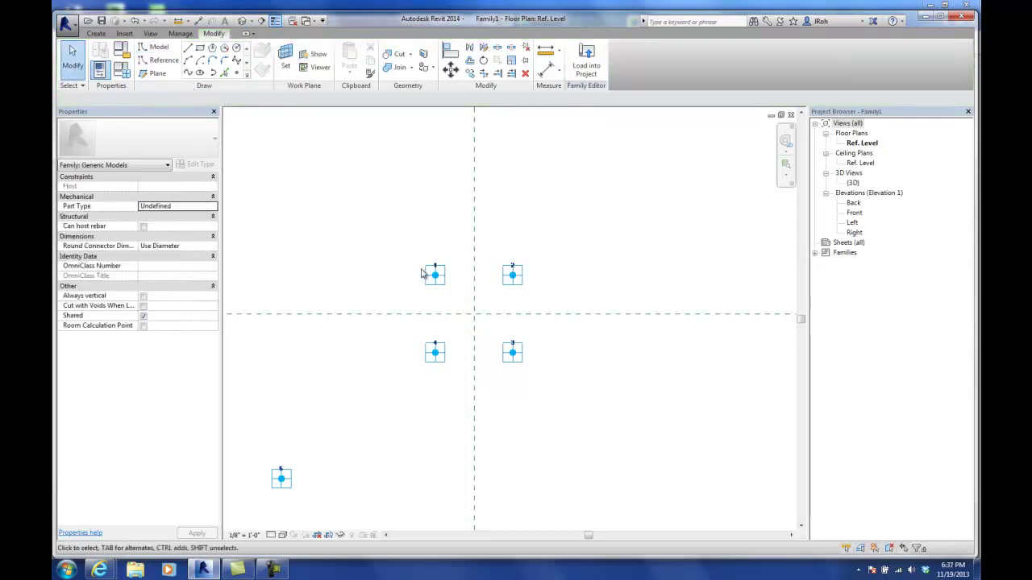
- Connect adaptive points 1 and 2 with a Spline Through Points and make it a reference line
{"action": "left_click", "coordinate": [441, 286]}
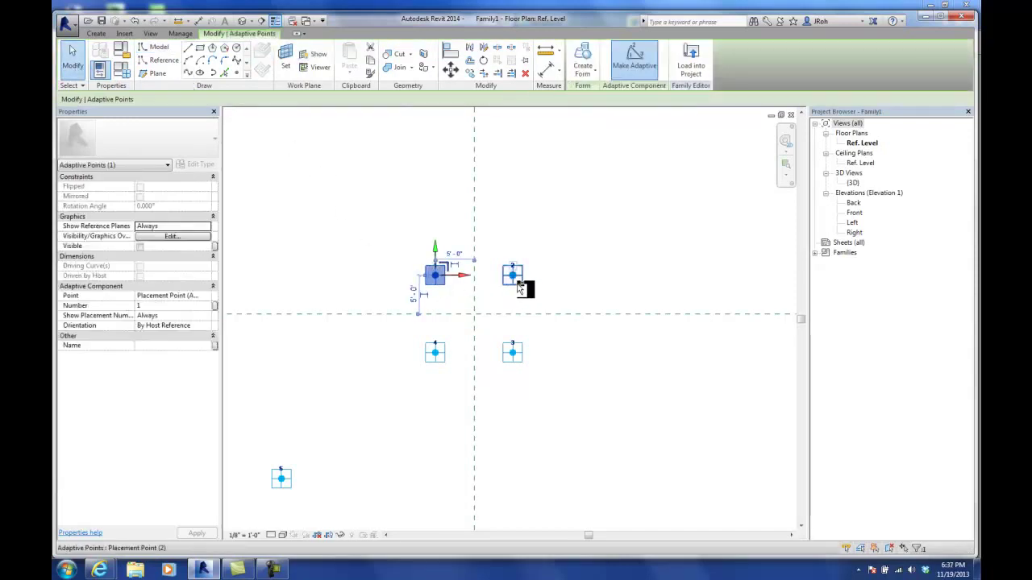
{"action": "left_click", "coordinate": [516, 278], "text": "ctrl"}
{"action": "left_click", "coordinate": [188, 73]}
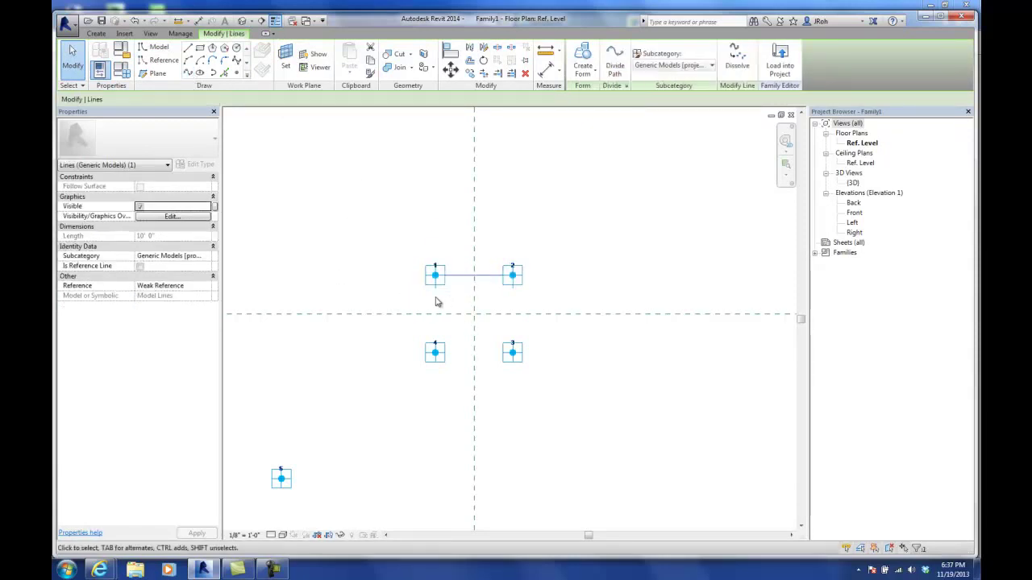
{"action": "left_click", "coordinate": [141, 269]}
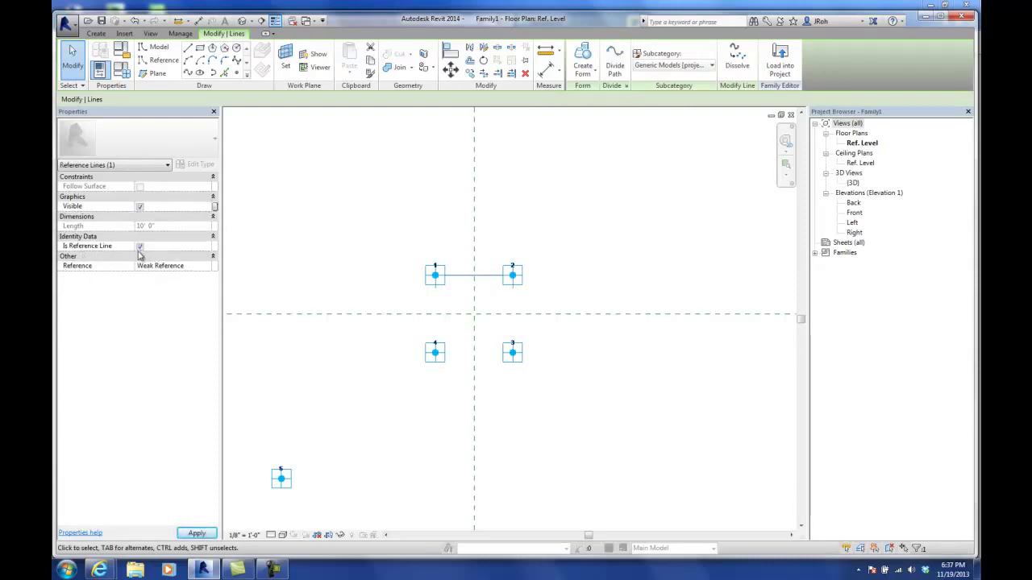
{"action": "left_click", "coordinate": [197, 534]}
- Join adaptive points 2 and 3 with a spline through points, converted to a reference line
{"action": "left_click", "coordinate": [516, 282]}
{"action": "left_click", "coordinate": [521, 357], "text": "ctrl"}
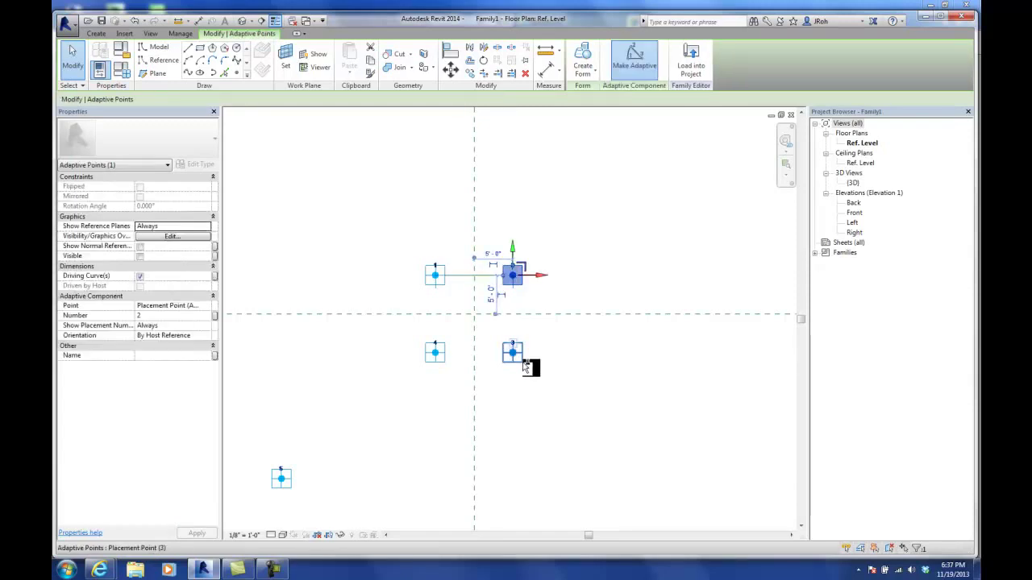
{"action": "left_click", "coordinate": [188, 75]}
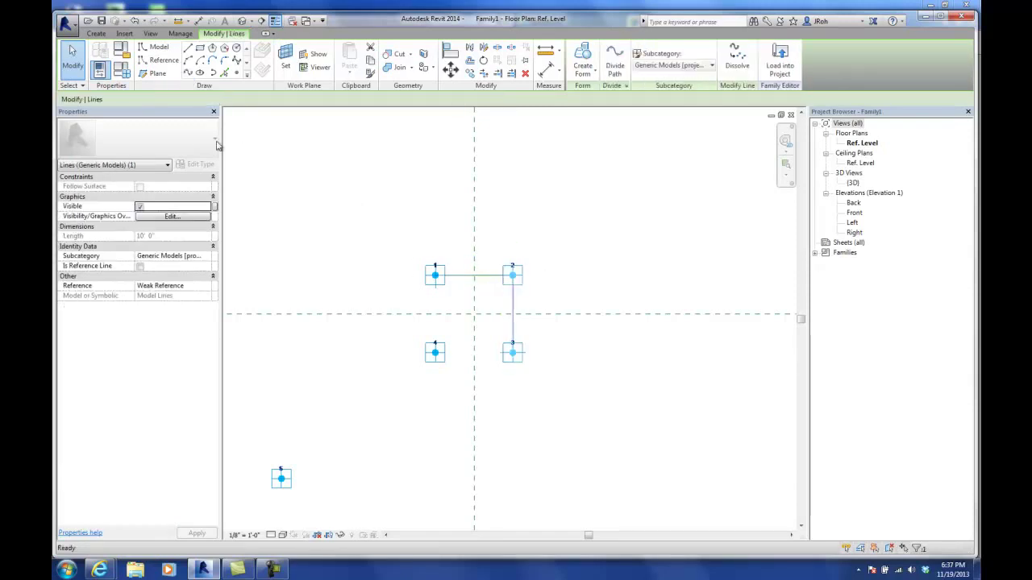
{"action": "left_click", "coordinate": [140, 266]}
- Join adaptive points 3 and 4 with a spline through points and set it as a reference line
{"action": "left_click", "coordinate": [518, 365]}
{"action": "left_click", "coordinate": [434, 352], "text": "ctrl"}
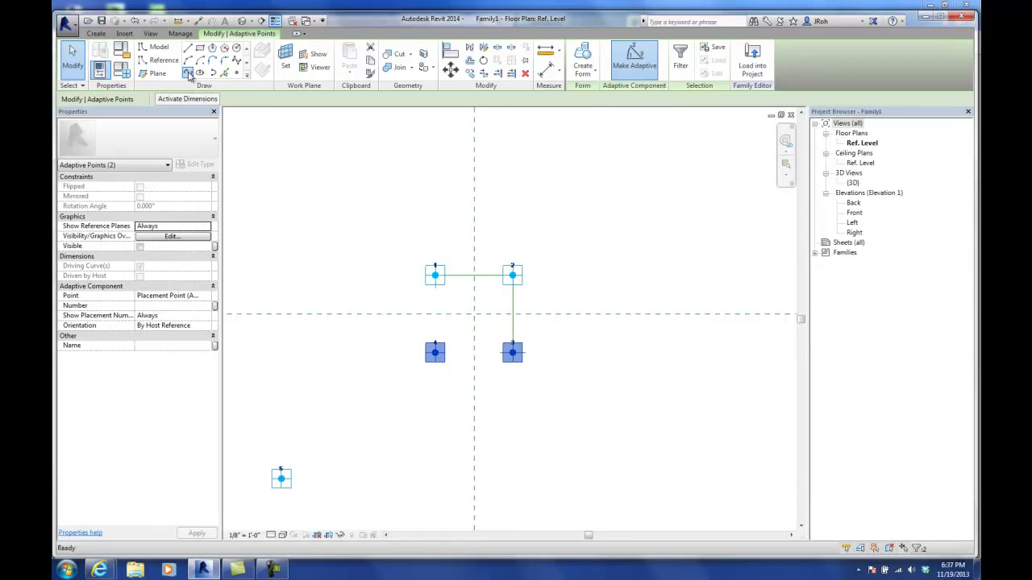
{"action": "left_click", "coordinate": [188, 72]}
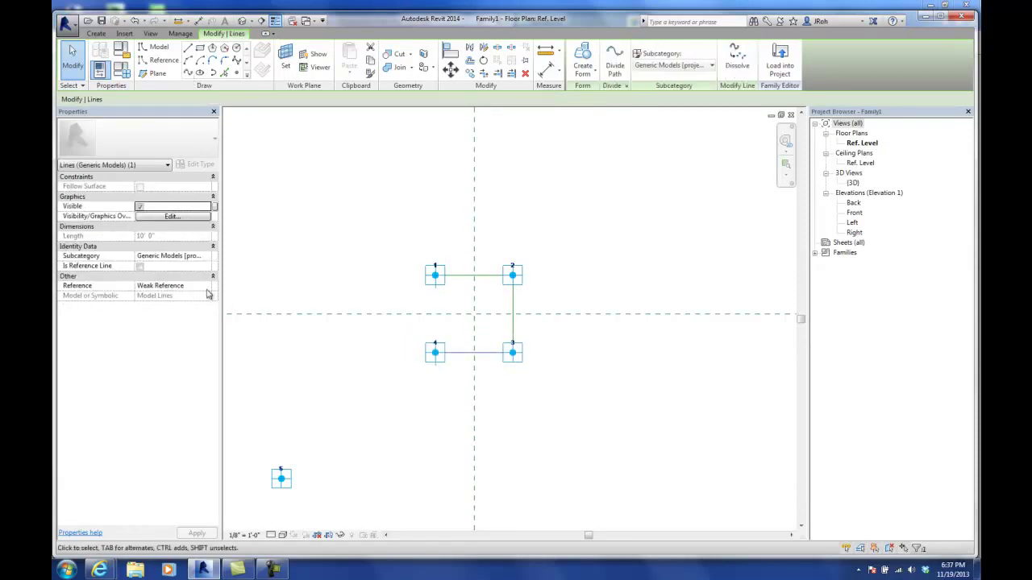
{"action": "left_click", "coordinate": [141, 267]}
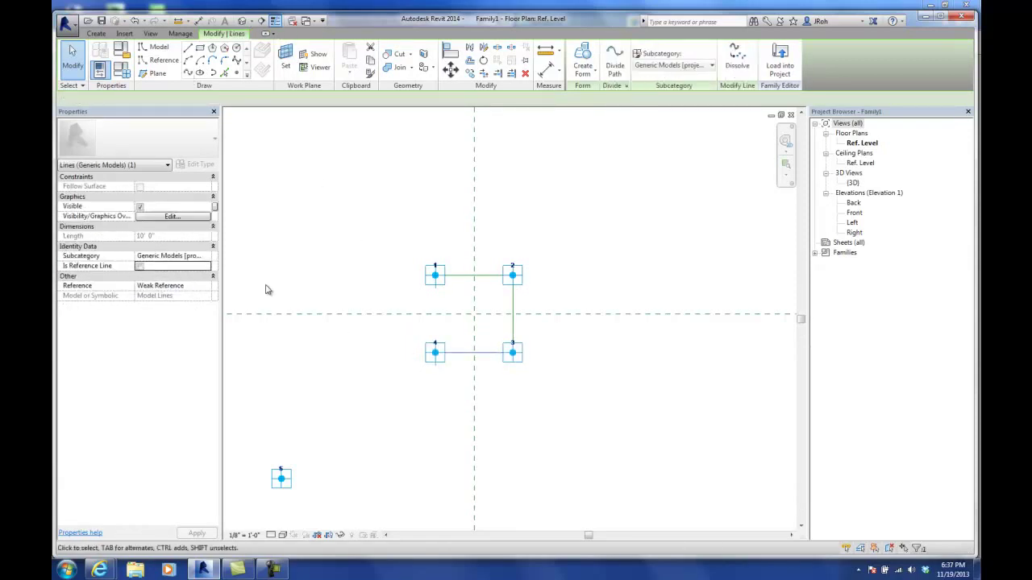
{"action": "left_click", "coordinate": [141, 267]}
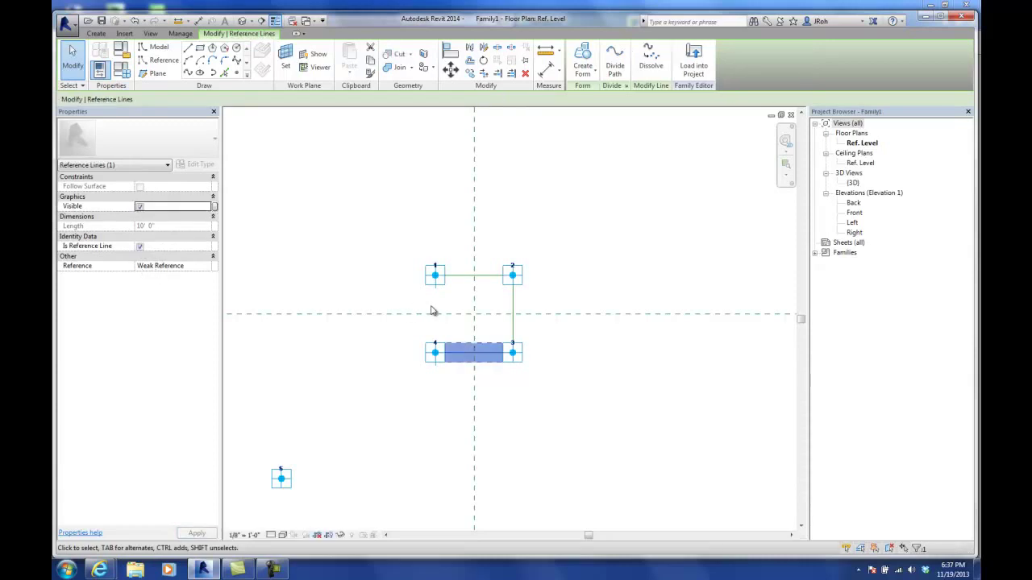
- Close the square with a spline through points 4 and 1, set as a reference line, and deselect it
{"action": "left_click", "coordinate": [429, 322]}
{"action": "left_click", "coordinate": [433, 274], "text": "ctrl"}
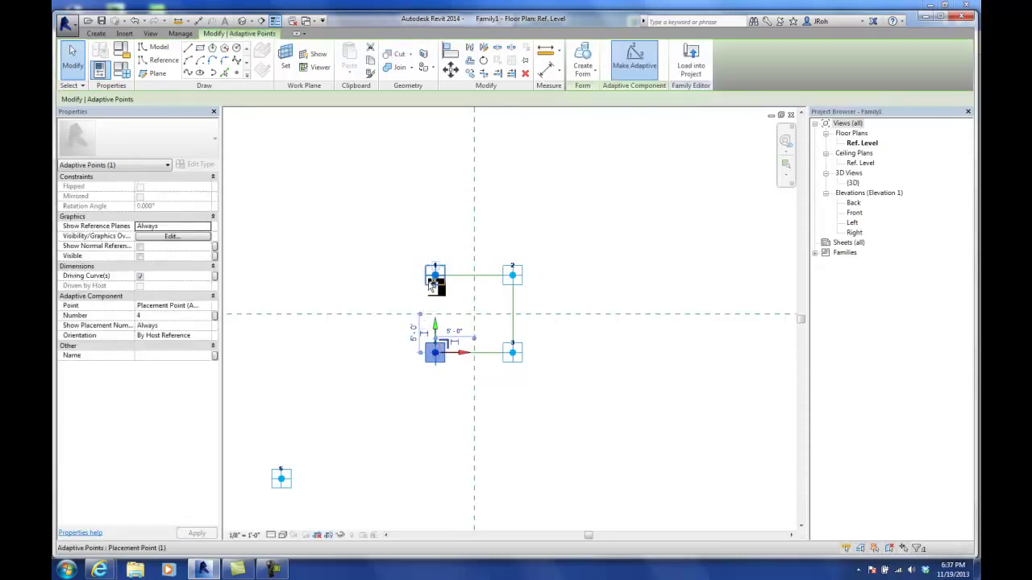
{"action": "left_click", "coordinate": [187, 73]}
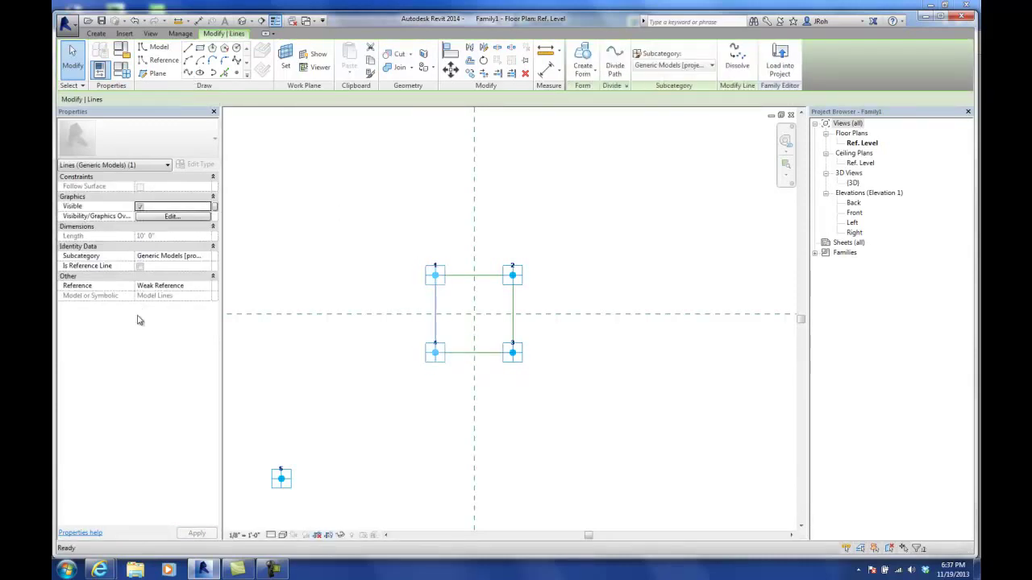
{"action": "left_click", "coordinate": [140, 267]}
{"action": "left_click", "coordinate": [387, 362]}
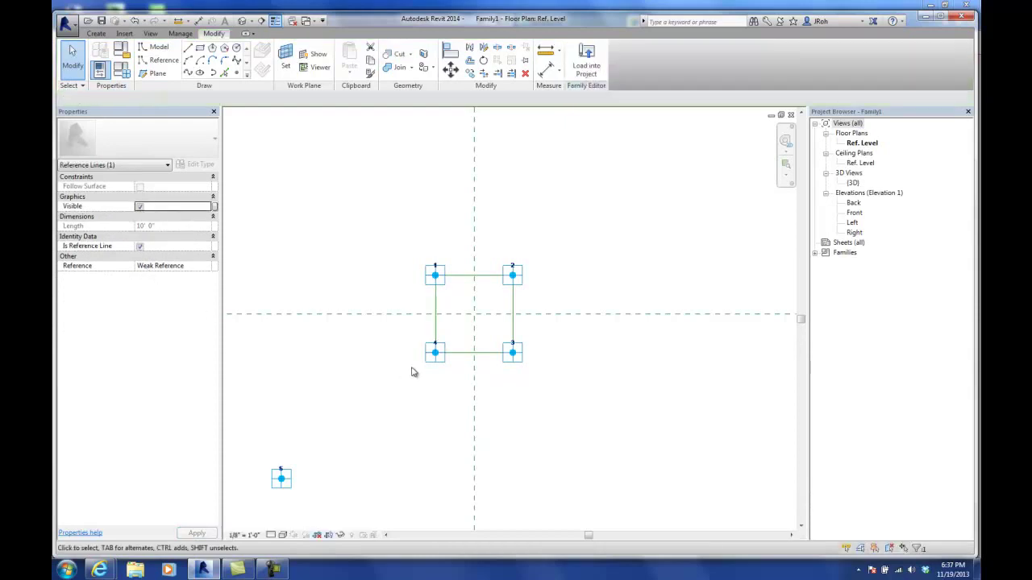
- Connect corner point 4 to the separate point 5 with a spline through points, set as a reference line
{"action": "left_click", "coordinate": [436, 354]}
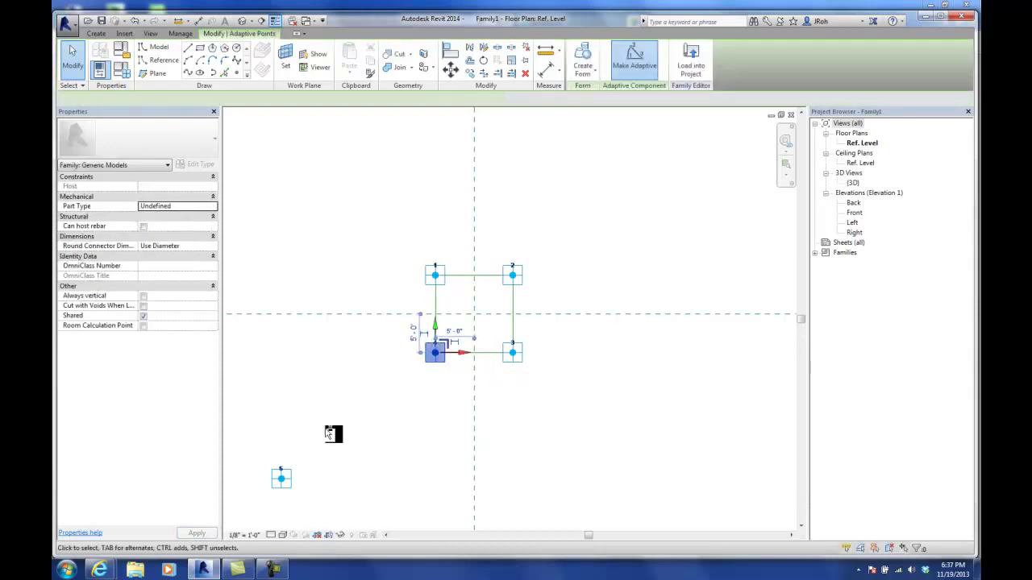
{"action": "left_click", "coordinate": [286, 482], "text": "ctrl"}
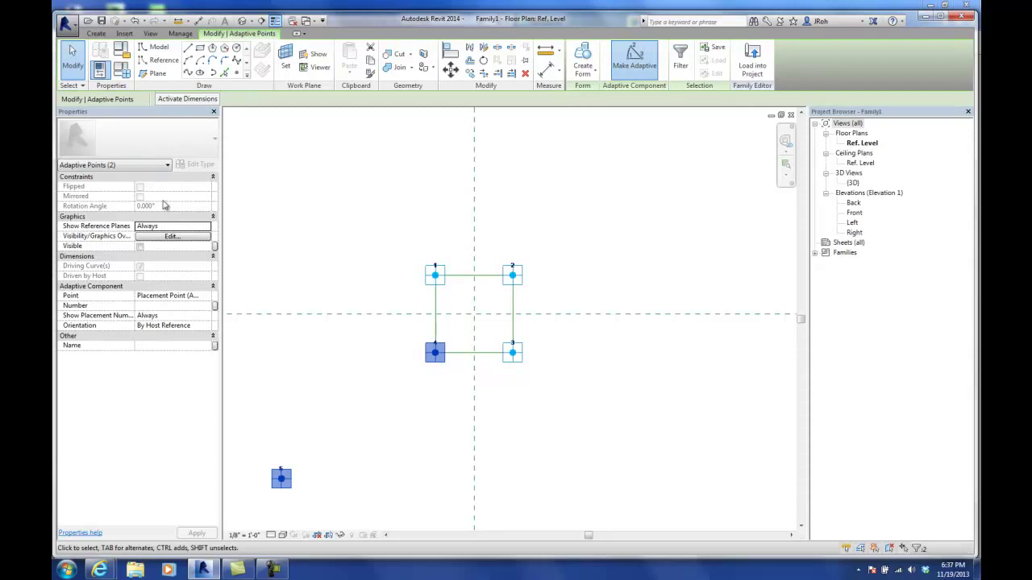
{"action": "left_click", "coordinate": [188, 73]}
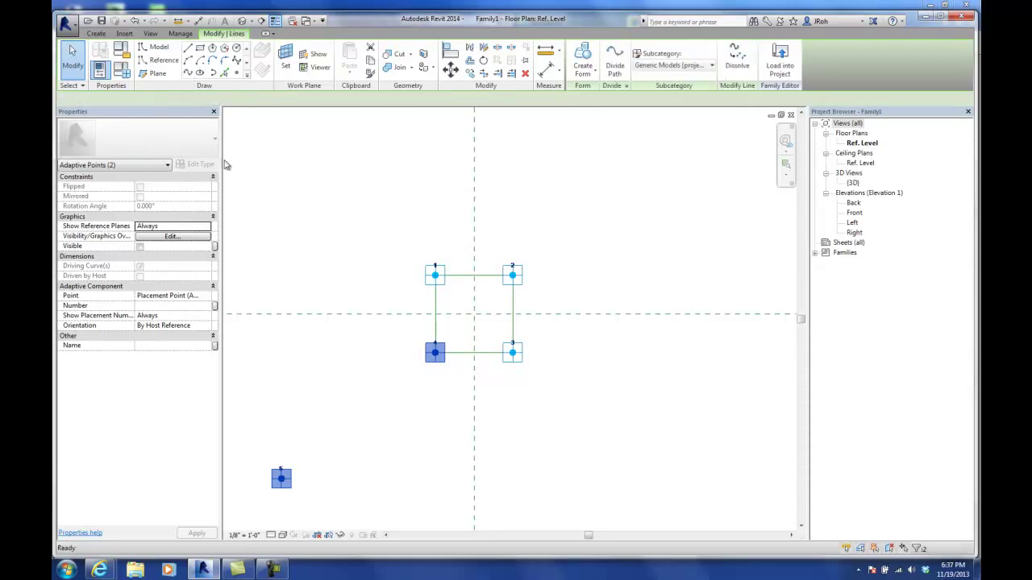
{"action": "left_click", "coordinate": [141, 267]}
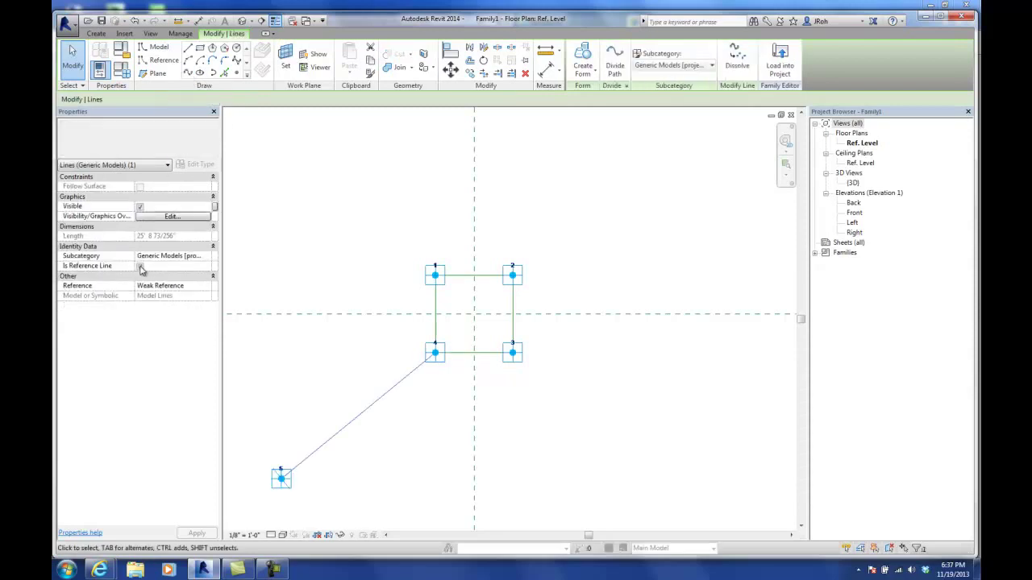
{"action": "left_click", "coordinate": [332, 267]}
- Place a reference point on the line between points 4 and 3, about 1'-5" right of the vertical reference plane, and end placement
{"action": "middle_click_drag", "start_coordinate": [379, 304], "coordinate": [428, 282]}
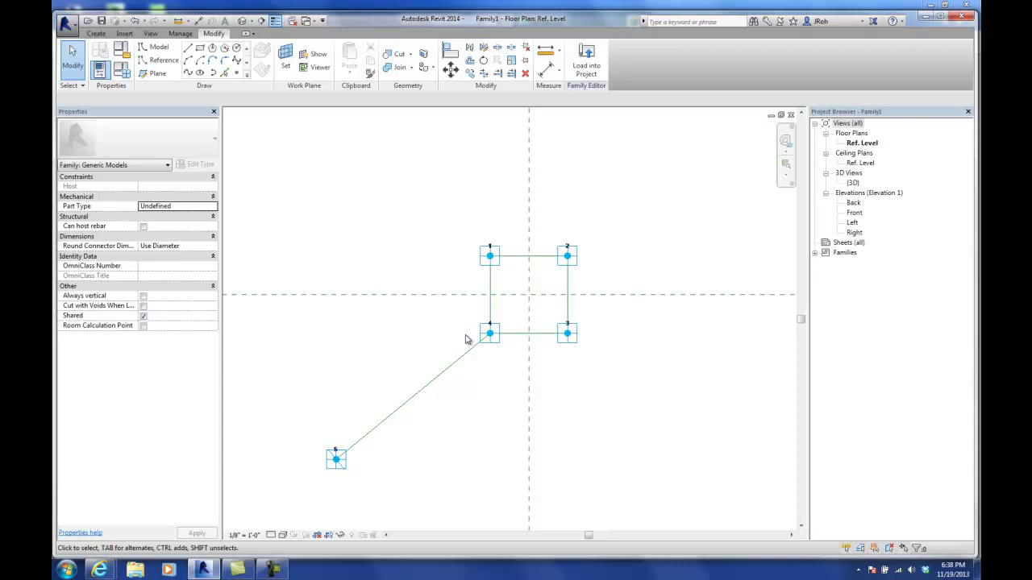
{"action": "left_click", "coordinate": [236, 72]}
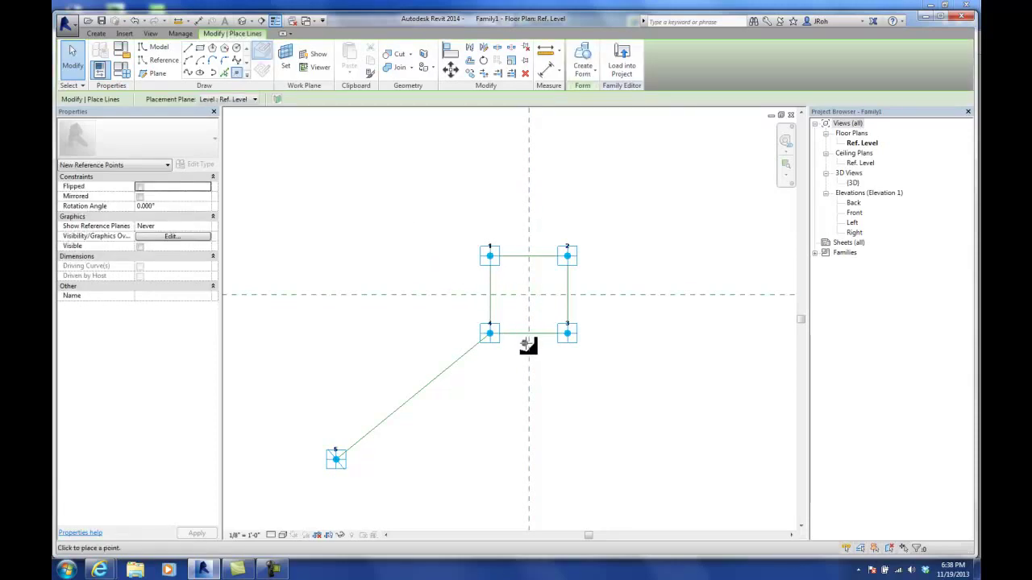
{"action": "scroll", "coordinate": [536, 344], "scroll_direction": "up", "scroll_amount": 4}
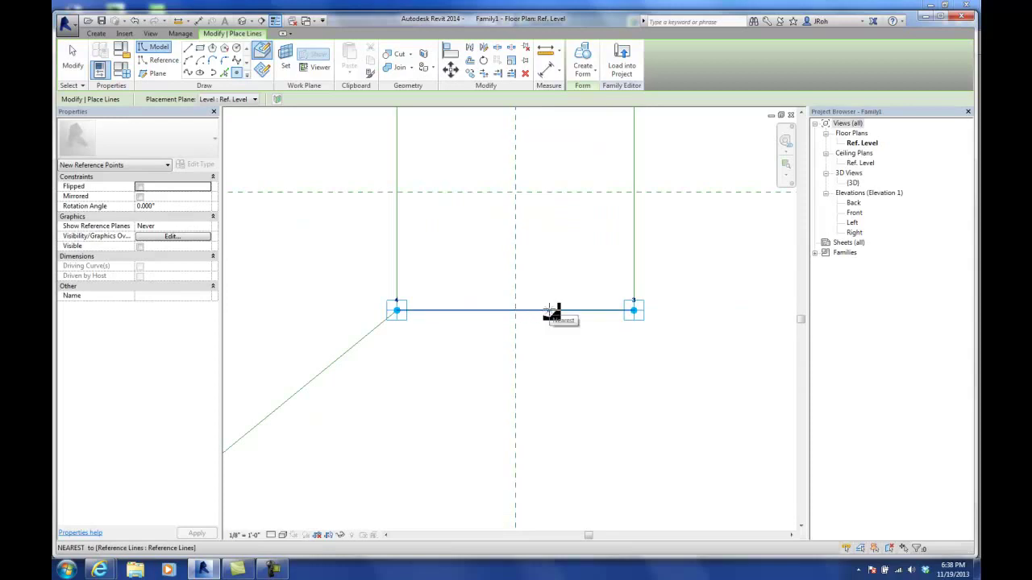
{"action": "left_click", "coordinate": [549, 310]}
{"action": "left_click", "coordinate": [73, 59]}
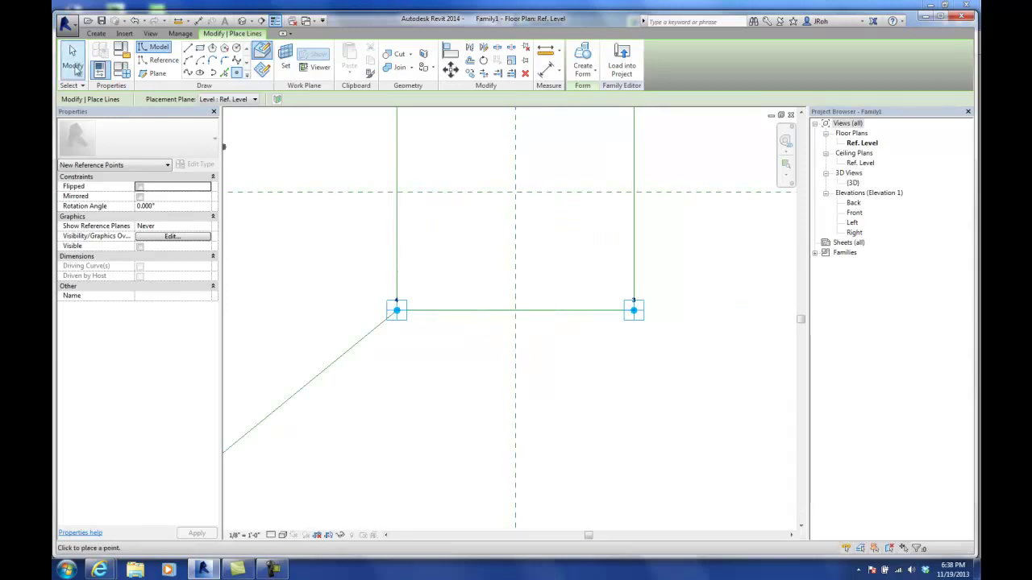
- Set the hosted reference point's Show Reference Planes to Always and inspect its plane in the 3D view
{"action": "scroll", "coordinate": [403, 274], "scroll_direction": "down", "scroll_amount": 2}
{"action": "scroll", "coordinate": [518, 311], "scroll_direction": "up", "scroll_amount": 4}
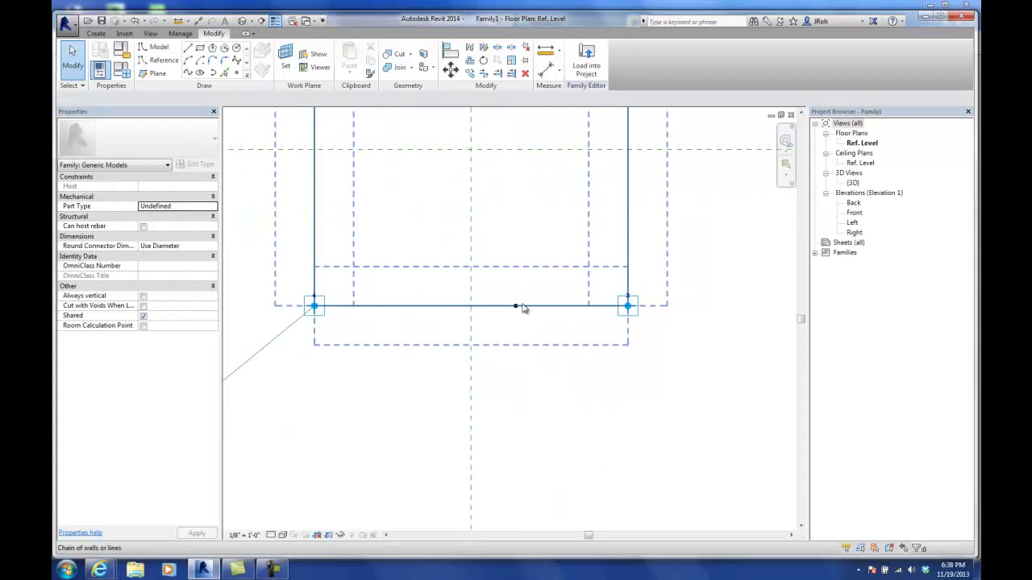
{"action": "left_click", "coordinate": [517, 308]}
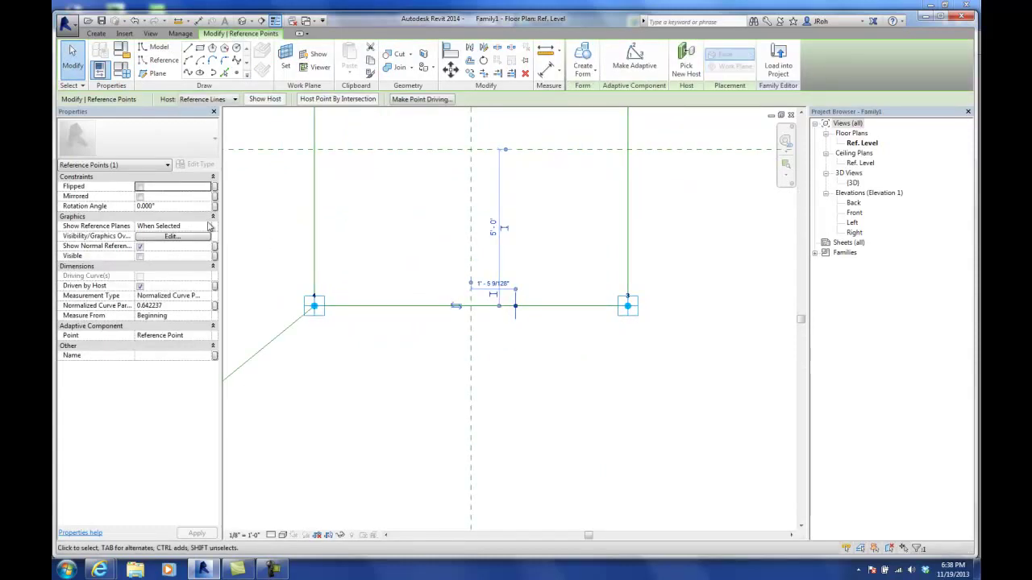
{"action": "left_click", "coordinate": [182, 229]}
{"action": "left_click", "coordinate": [171, 229]}
{"action": "left_click", "coordinate": [158, 256]}
{"action": "left_click", "coordinate": [580, 339]}
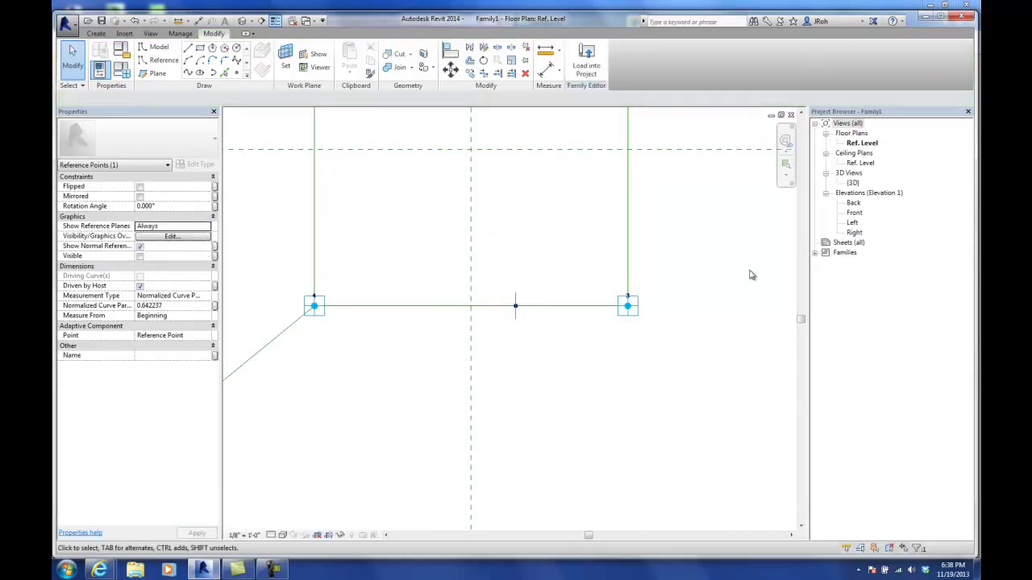
{"action": "double_click", "coordinate": [846, 184]}
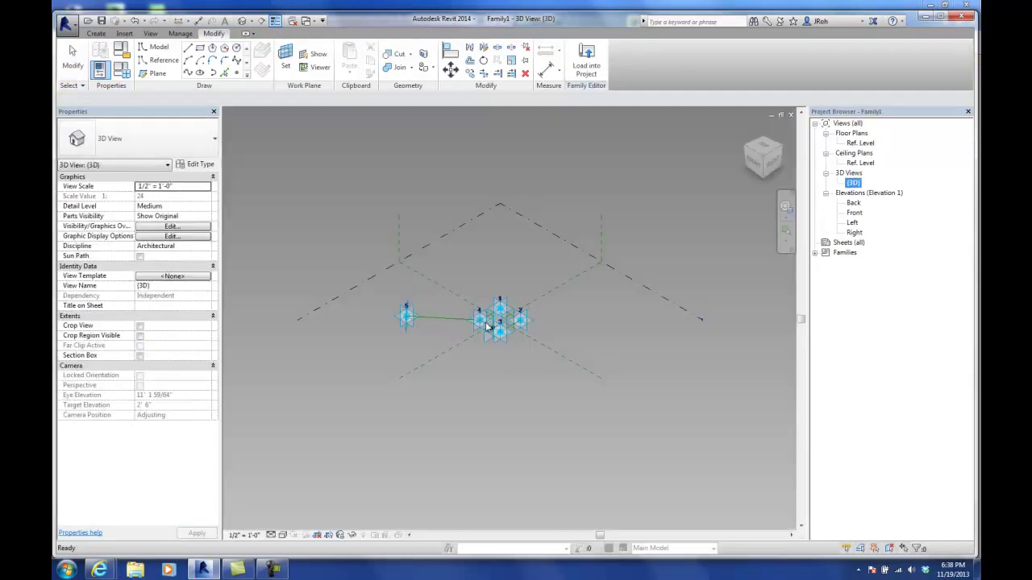
{"action": "left_click", "coordinate": [490, 388]}
{"action": "scroll", "coordinate": [475, 347], "scroll_direction": "up", "scroll_amount": 5}
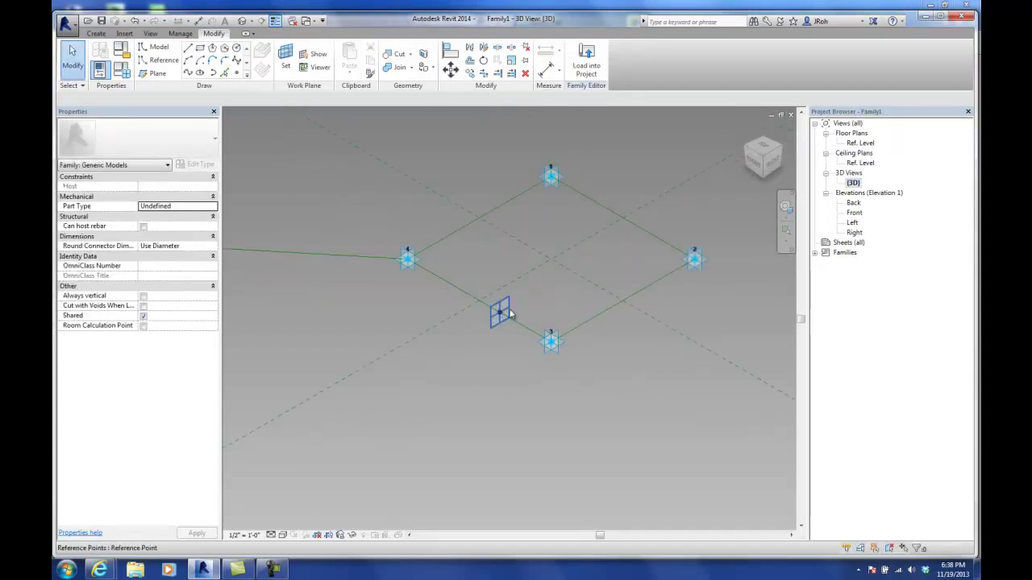
{"action": "middle_click_drag", "start_coordinate": [473, 341], "coordinate": [509, 320], "text": "shift"}
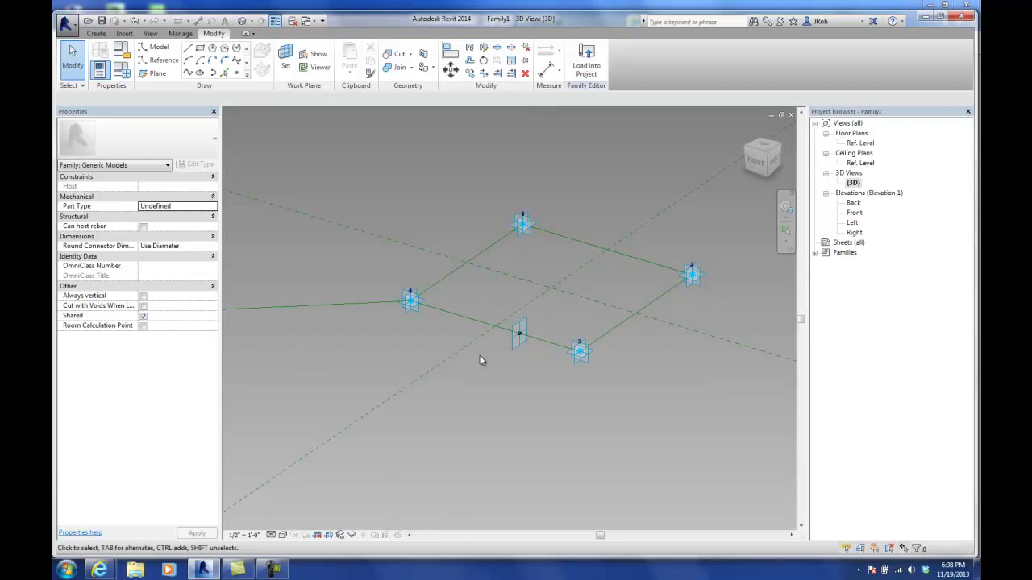
- Load the Mullion-Mass family into Family1 without placing an instance, and return to Family1's 3D view
{"action": "left_click", "coordinate": [306, 22]}
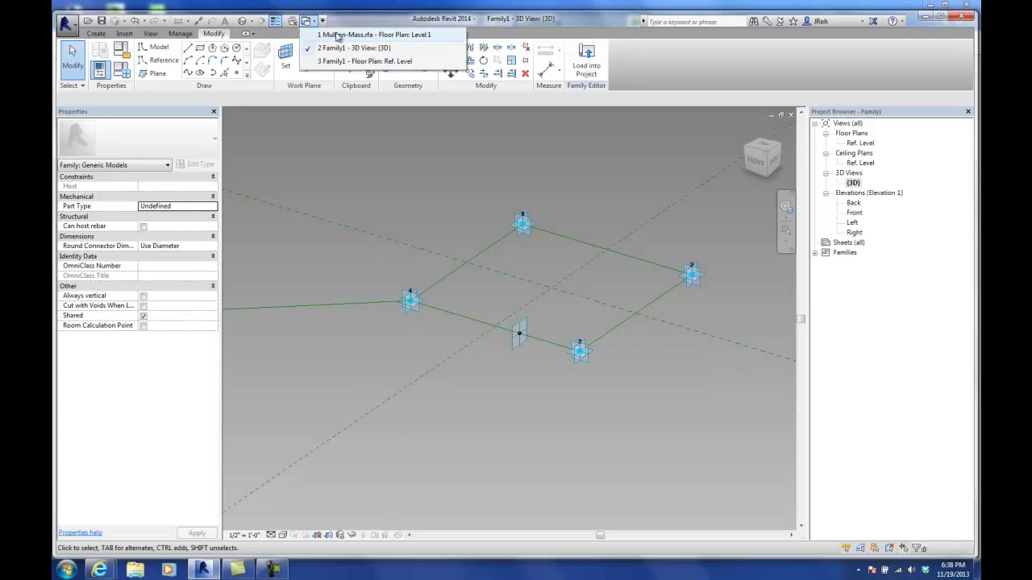
{"action": "left_click", "coordinate": [337, 36]}
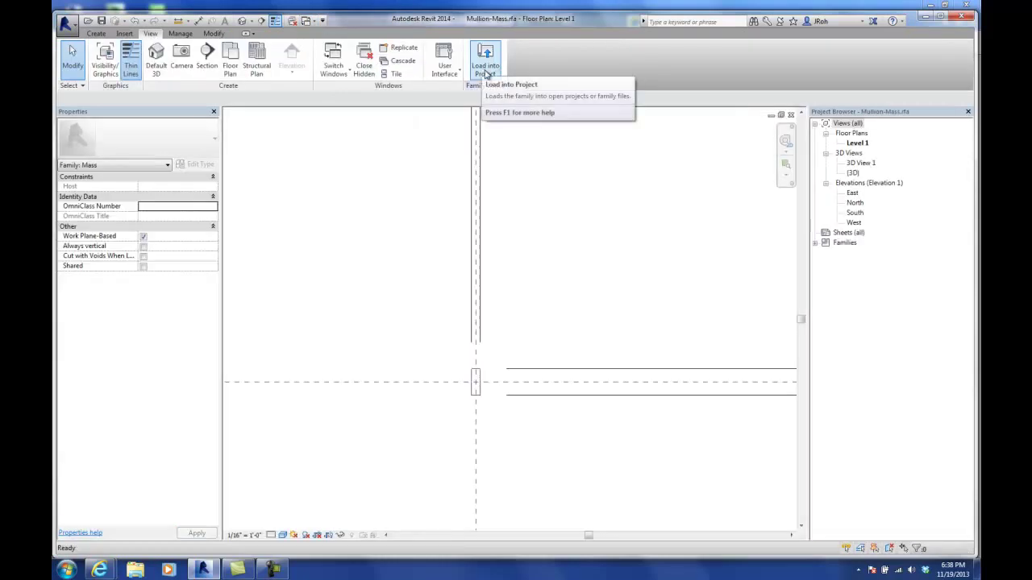
{"action": "left_click", "coordinate": [485, 66]}
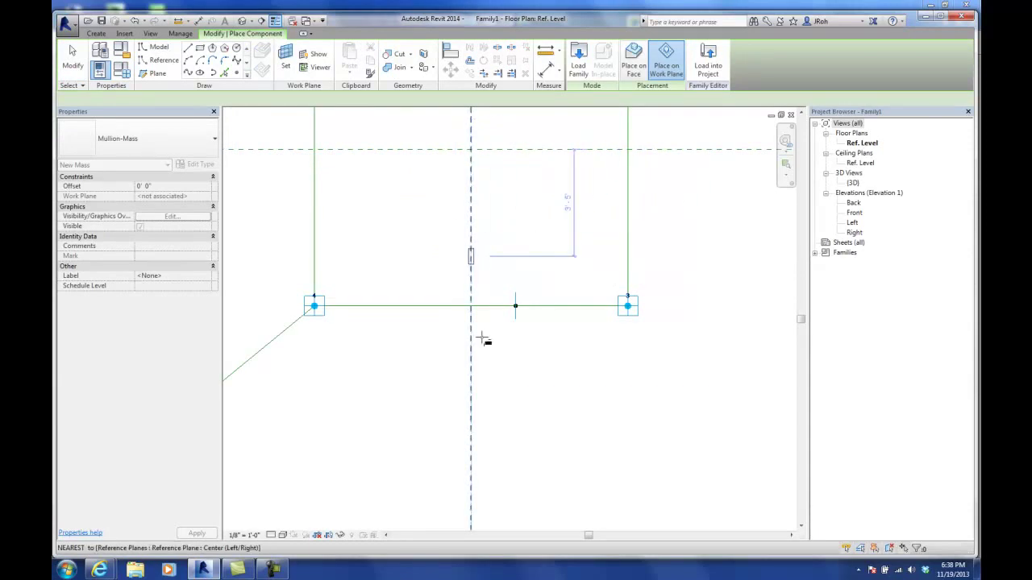
{"action": "left_click", "coordinate": [73, 62]}
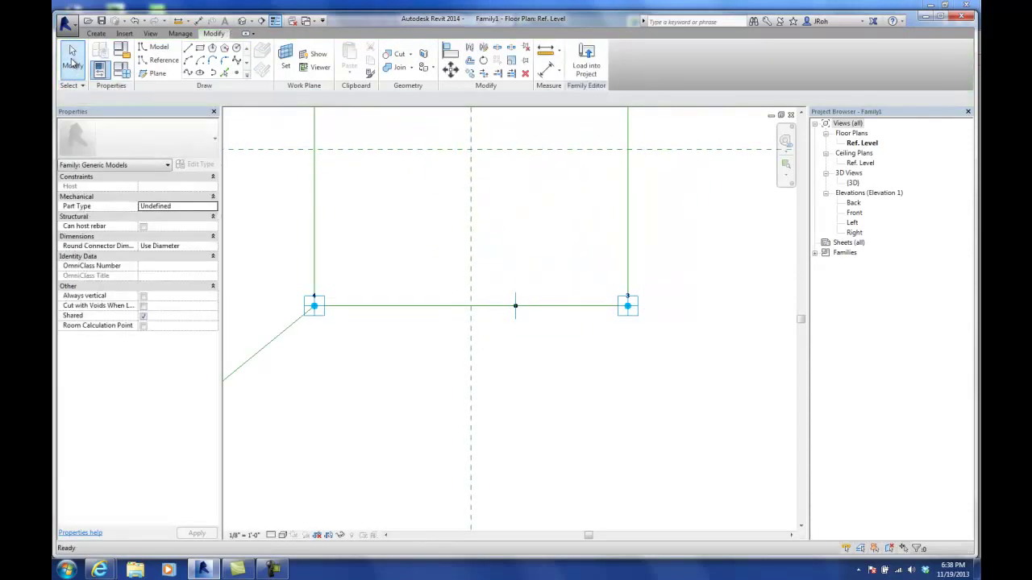
{"action": "double_click", "coordinate": [852, 184]}
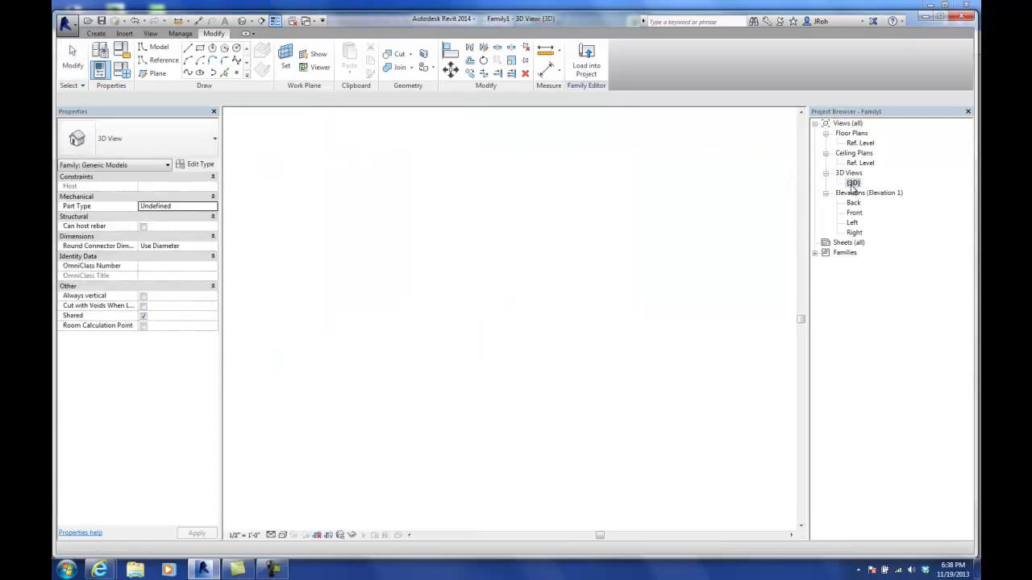
- Place one Mullion-Mass component at the hosted reference point, using that point's plane as the picked placement plane, and end placement
{"action": "scroll", "coordinate": [540, 321], "scroll_direction": "up", "scroll_amount": 3}
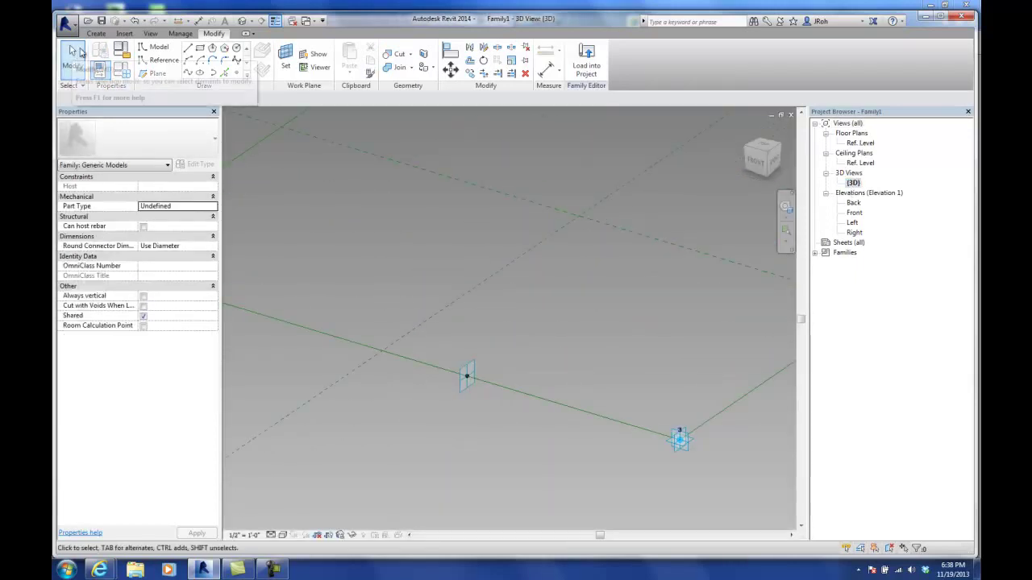
{"action": "left_click", "coordinate": [95, 34]}
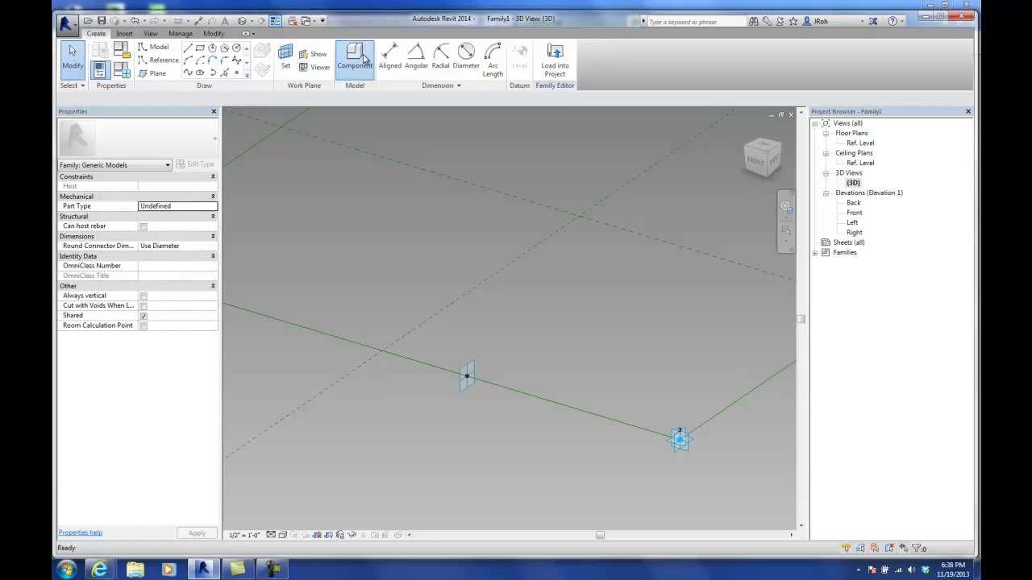
{"action": "left_click", "coordinate": [356, 63]}
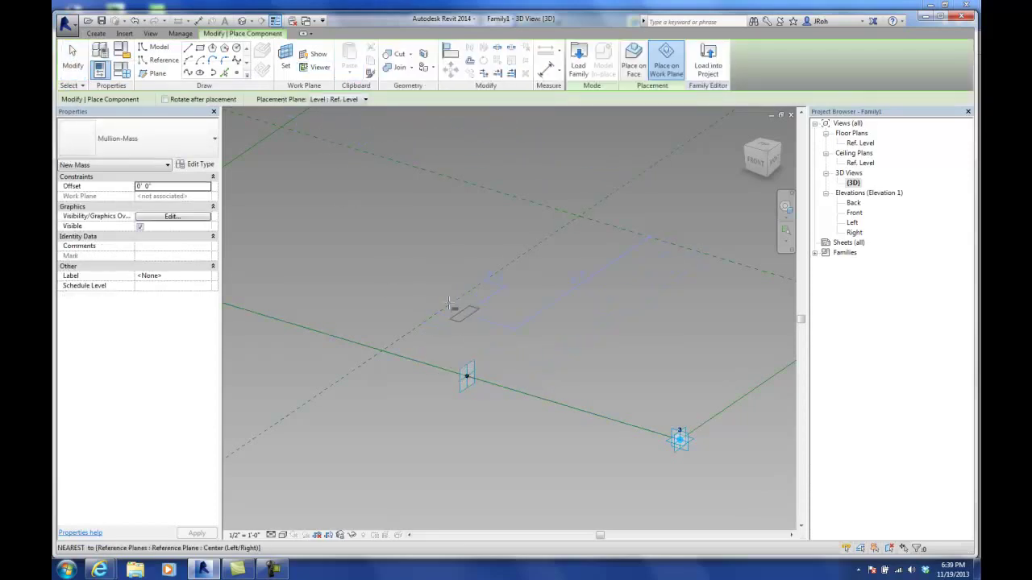
{"action": "left_click", "coordinate": [477, 400]}
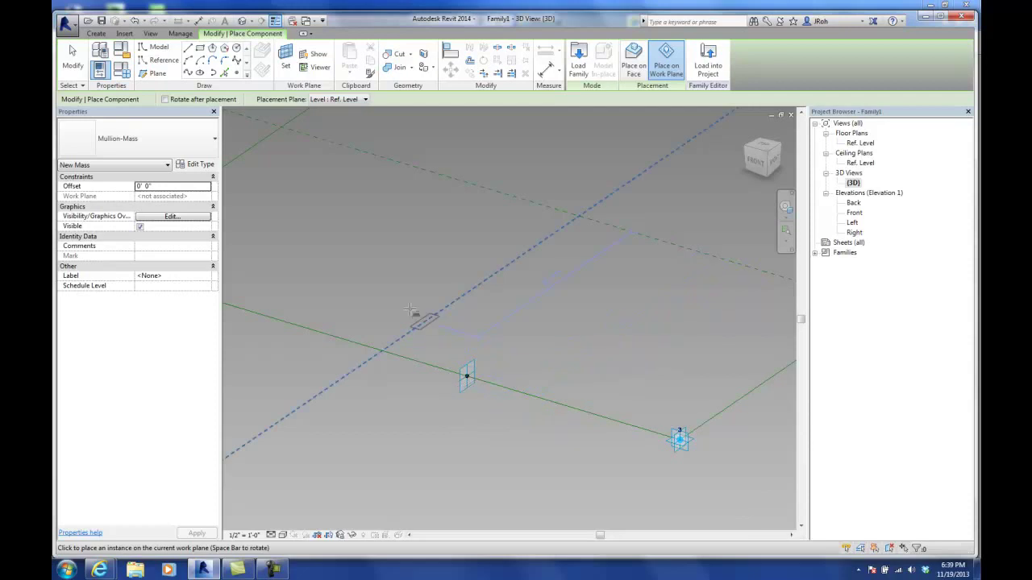
{"action": "left_click", "coordinate": [323, 99]}
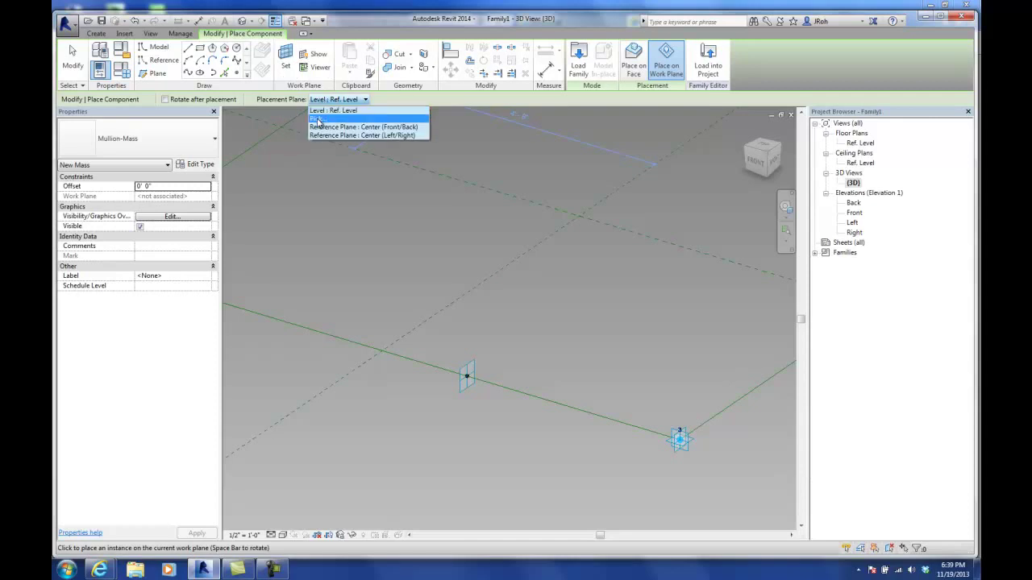
{"action": "left_click", "coordinate": [318, 120]}
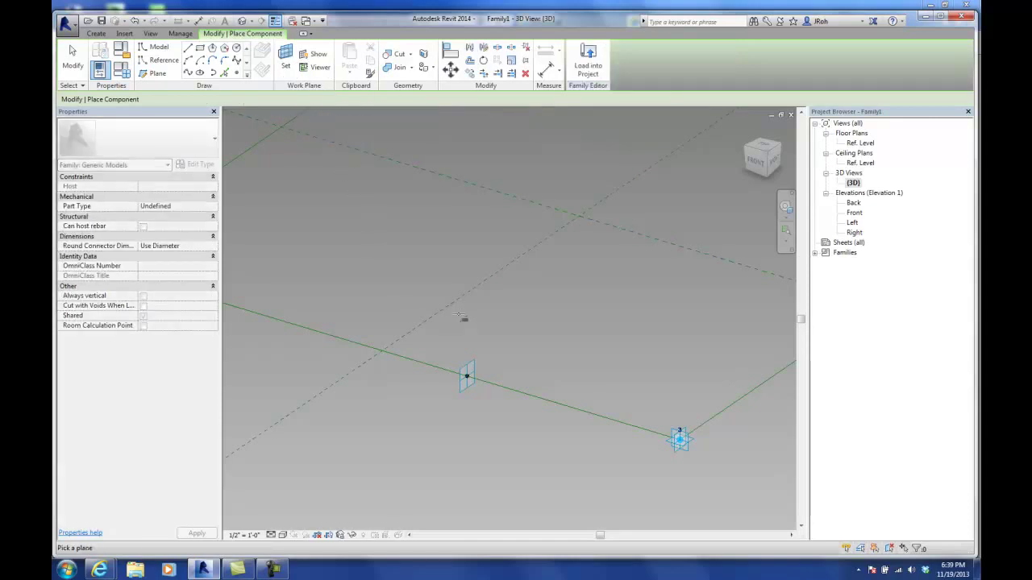
{"action": "left_click", "coordinate": [465, 387]}
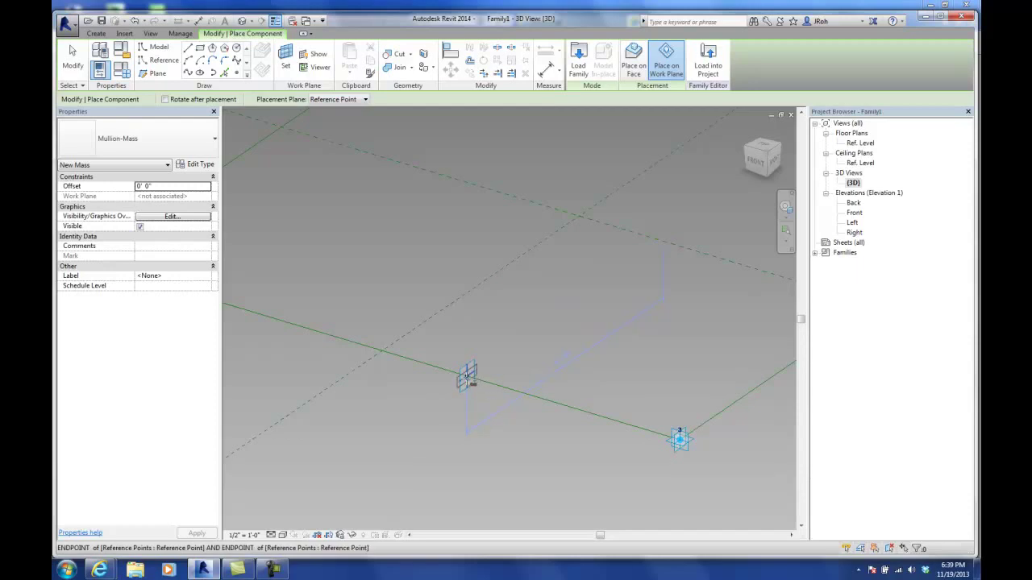
{"action": "left_click", "coordinate": [468, 379]}
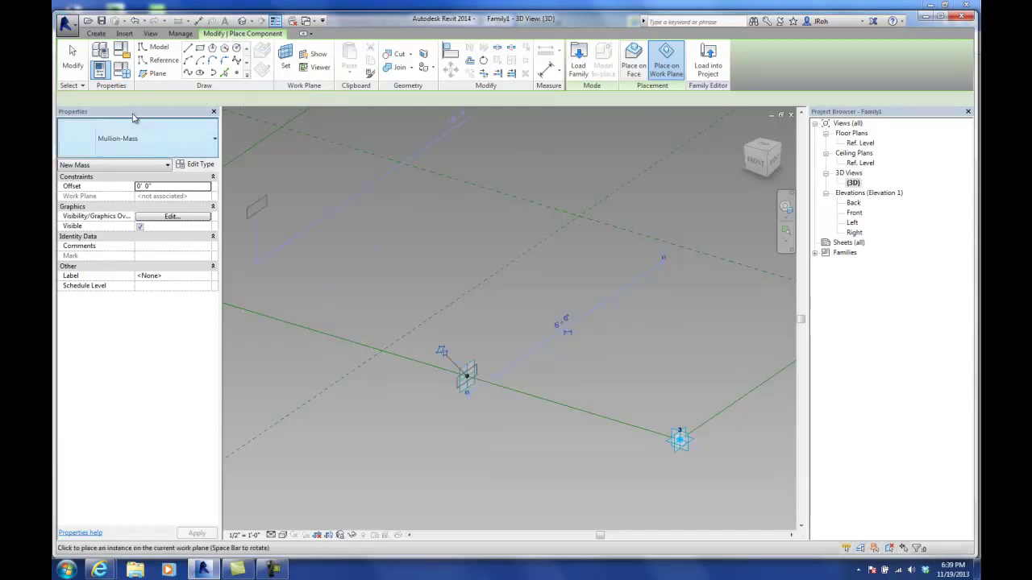
{"action": "key", "text": "Escape"}
{"action": "key", "text": "Escape"}
- Rotate the placed Mullion-Mass profile 90 degrees about its centre on the hosted reference point
{"action": "scroll", "coordinate": [433, 398], "scroll_direction": "up", "scroll_amount": 3}
{"action": "scroll", "coordinate": [491, 379], "scroll_direction": "up", "scroll_amount": 2}
{"action": "left_click", "coordinate": [520, 336]}
{"action": "scroll", "coordinate": [520, 363], "scroll_direction": "down", "scroll_amount": 4}
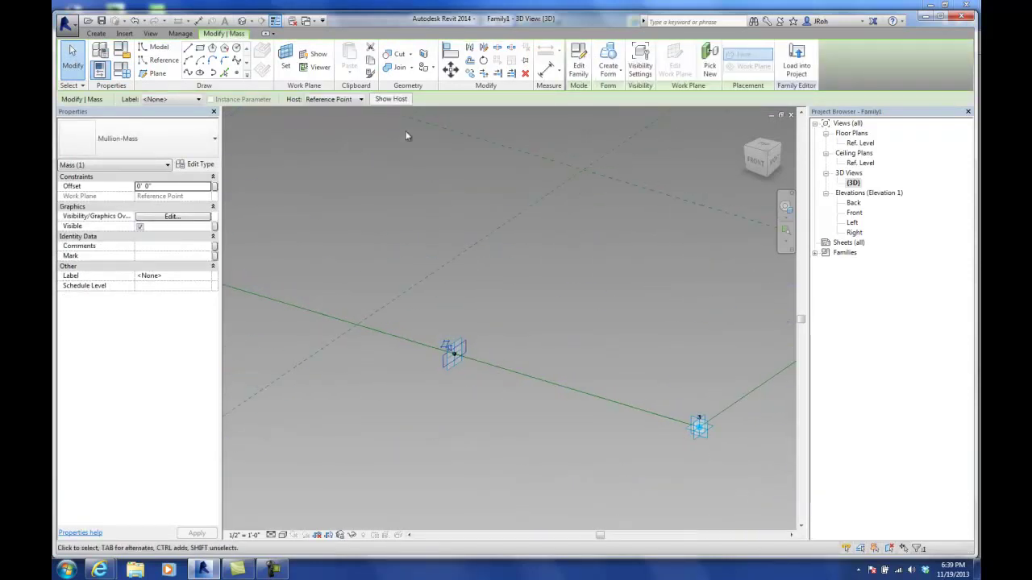
{"action": "scroll", "coordinate": [464, 321], "scroll_direction": "up", "scroll_amount": 3}
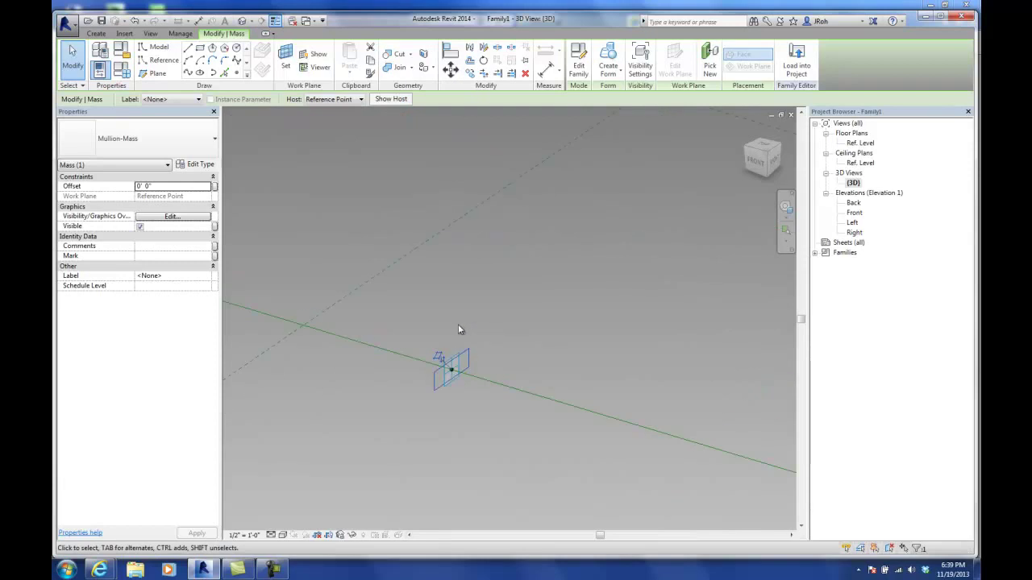
{"action": "left_click", "coordinate": [483, 63]}
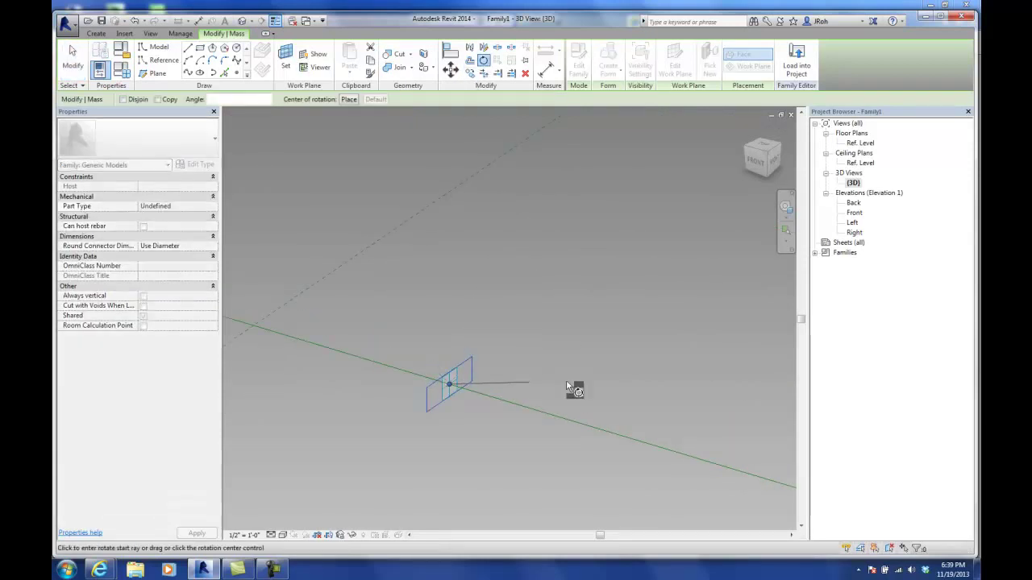
{"action": "type", "text": "90"}
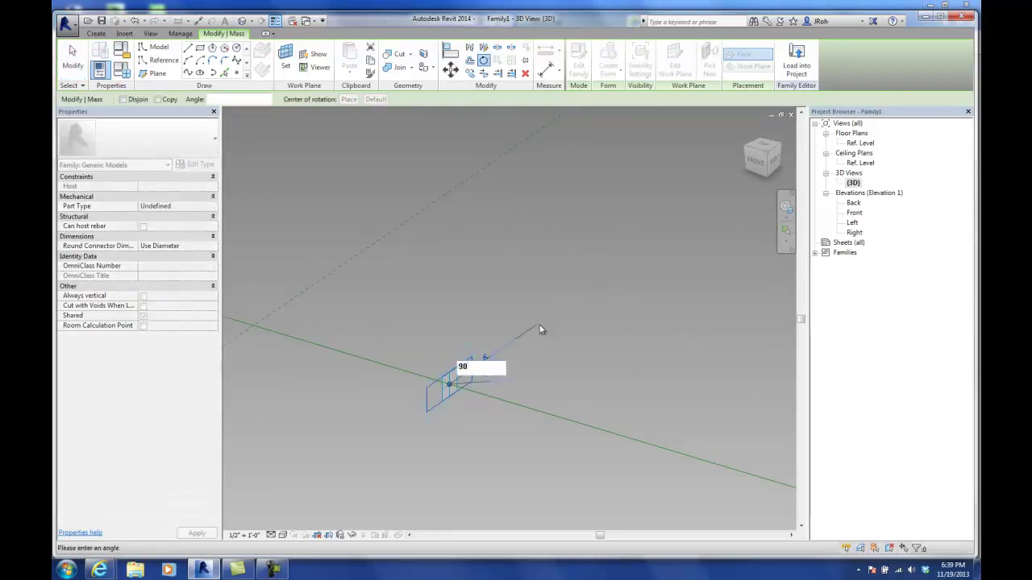
{"action": "key", "text": "Return"}
{"action": "left_click", "coordinate": [512, 307]}
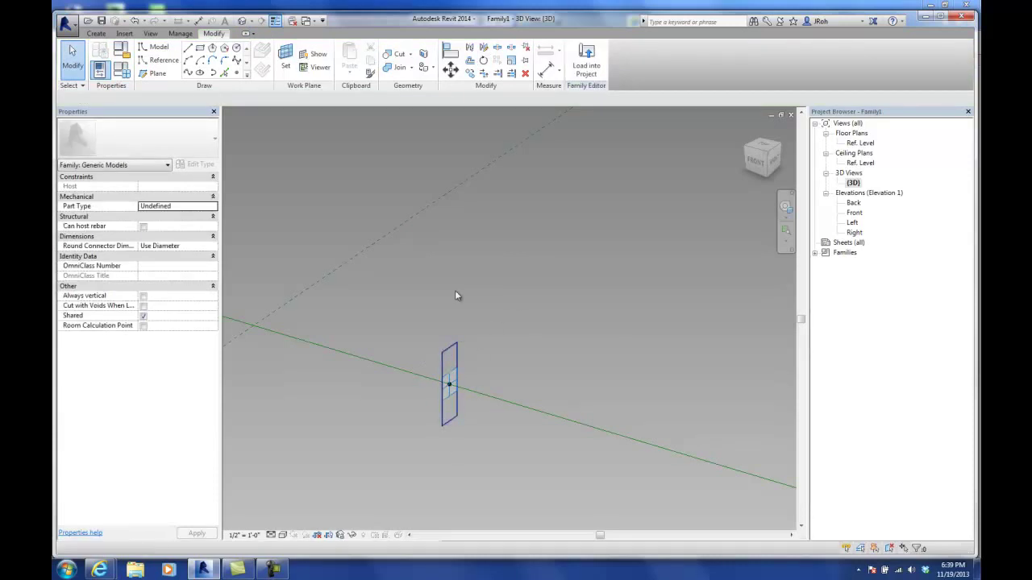
- Turn off the Visible property of the rotated Mullion-Mass instance
{"action": "scroll", "coordinate": [533, 367], "scroll_direction": "down", "scroll_amount": 2}
{"action": "scroll", "coordinate": [533, 364], "scroll_direction": "down", "scroll_amount": 4}
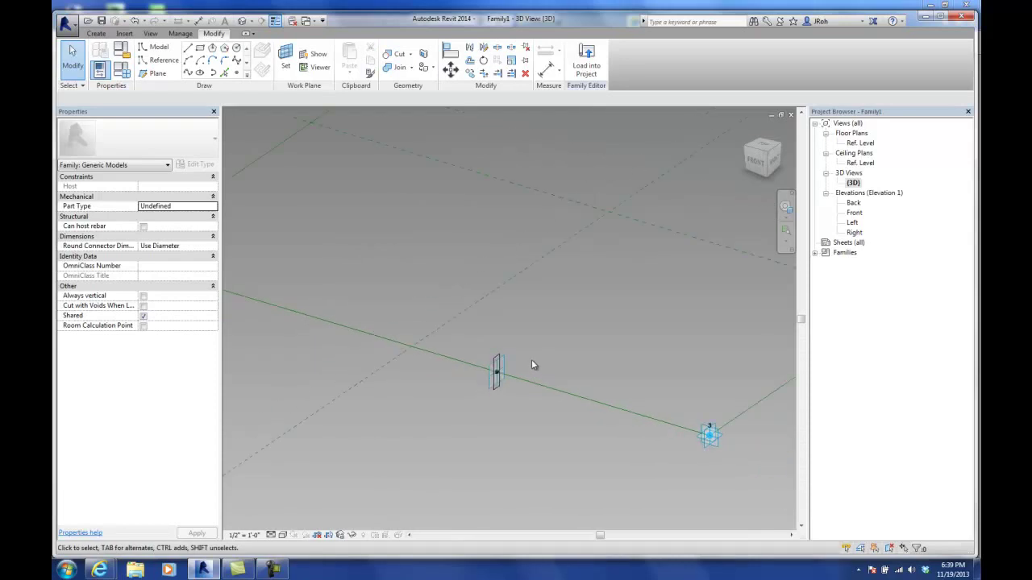
{"action": "middle_click_drag", "start_coordinate": [569, 339], "coordinate": [496, 357]}
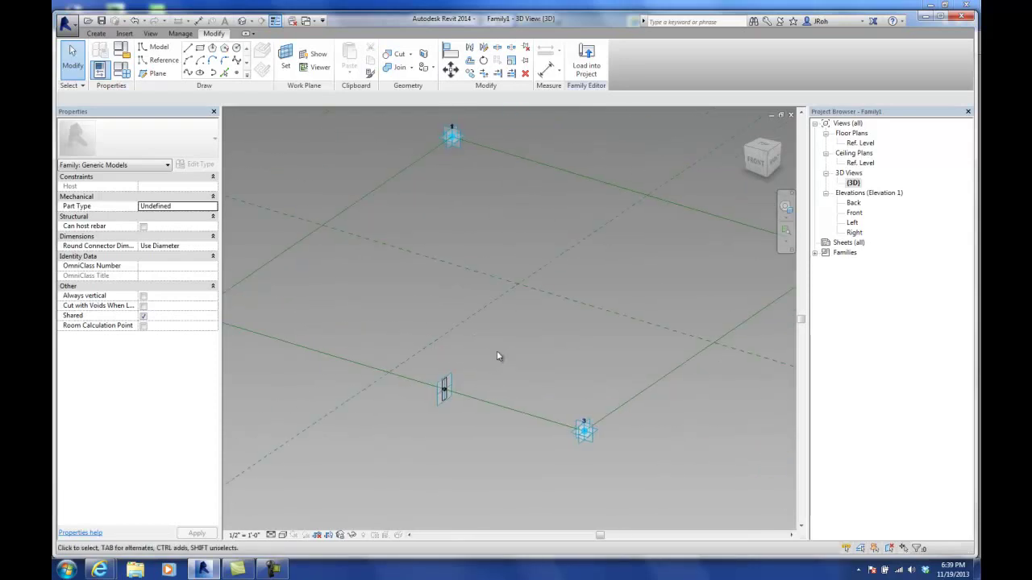
{"action": "left_click", "coordinate": [447, 400]}
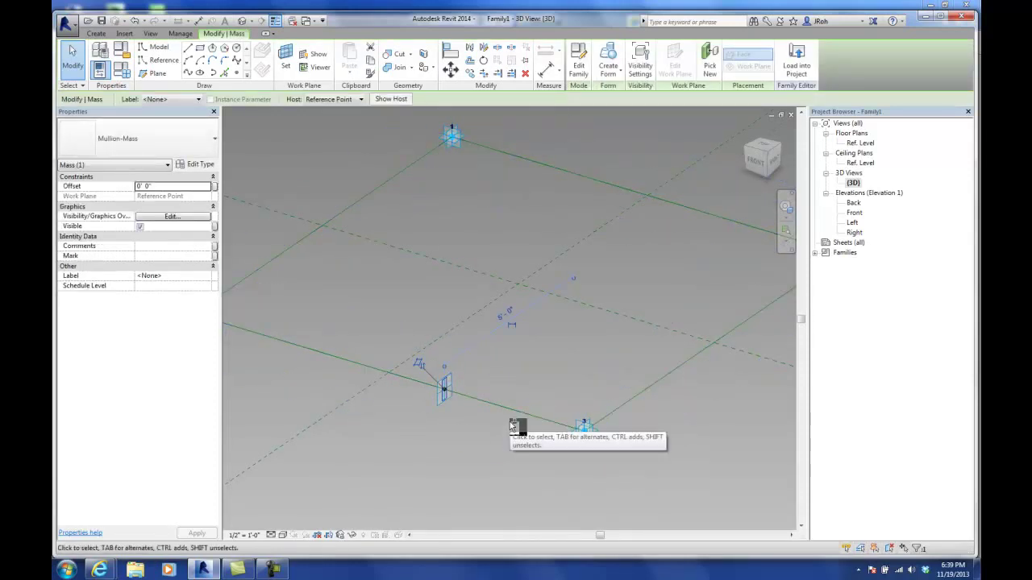
{"action": "scroll", "coordinate": [452, 399], "scroll_direction": "up", "scroll_amount": 5}
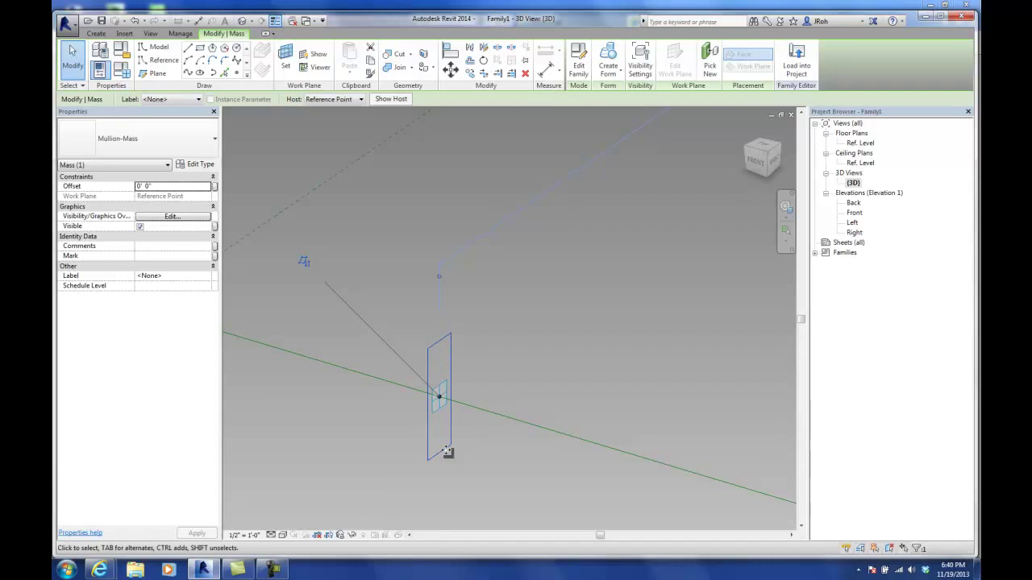
{"action": "left_click", "coordinate": [387, 467]}
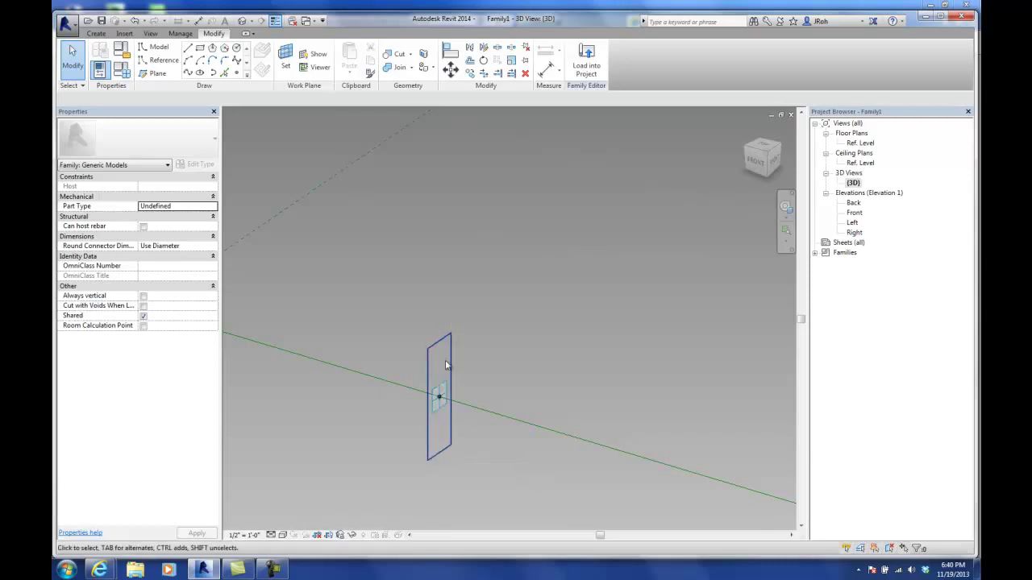
{"action": "left_click", "coordinate": [452, 435]}
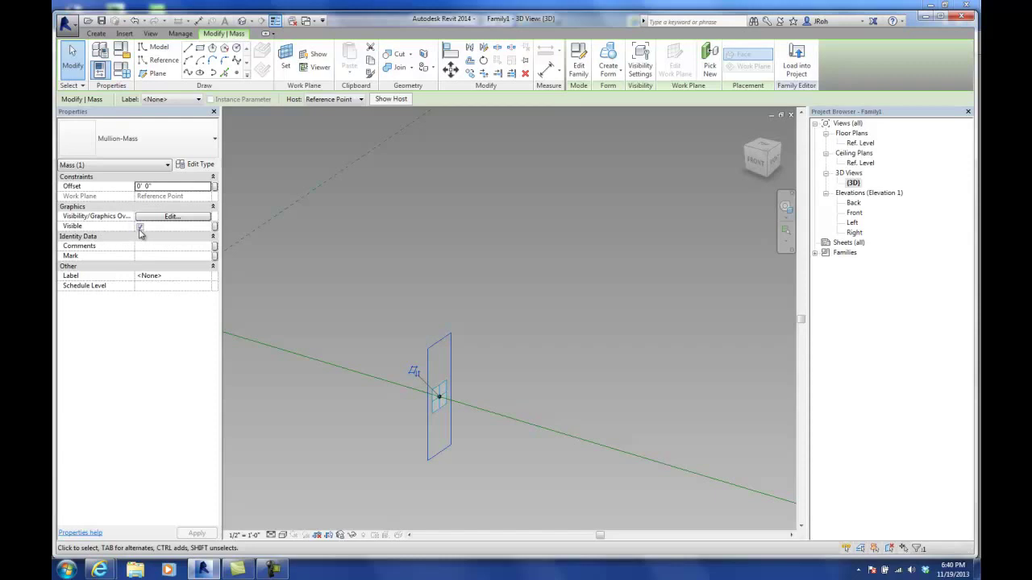
{"action": "left_click", "coordinate": [363, 303]}
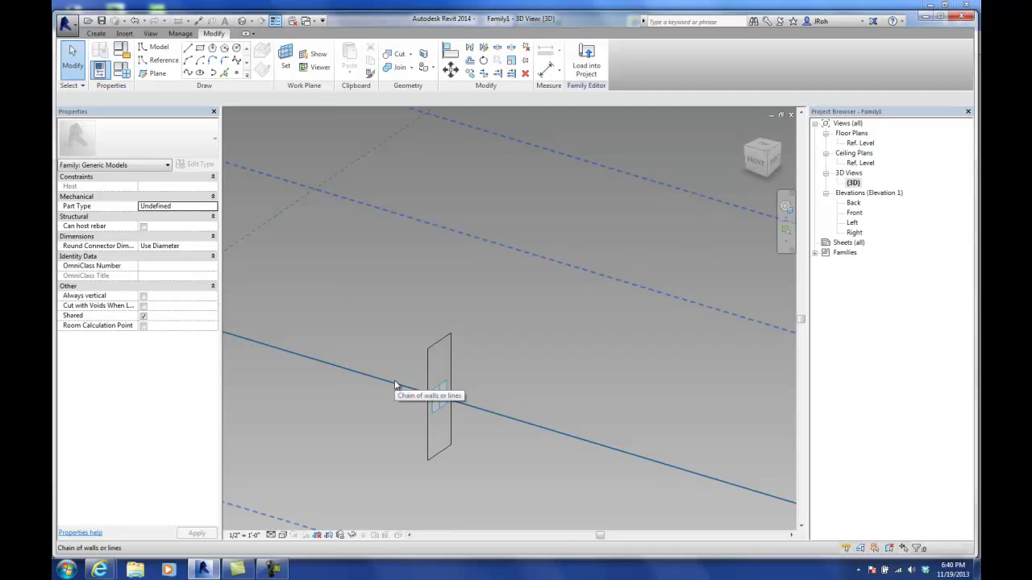
- Create a solid form from the Mullion-Mass profile and the chain of four reference lines, choosing the swept frame option, and inspect it
{"action": "left_click", "coordinate": [425, 449]}
{"action": "scroll", "coordinate": [428, 448], "scroll_direction": "down", "scroll_amount": 4}
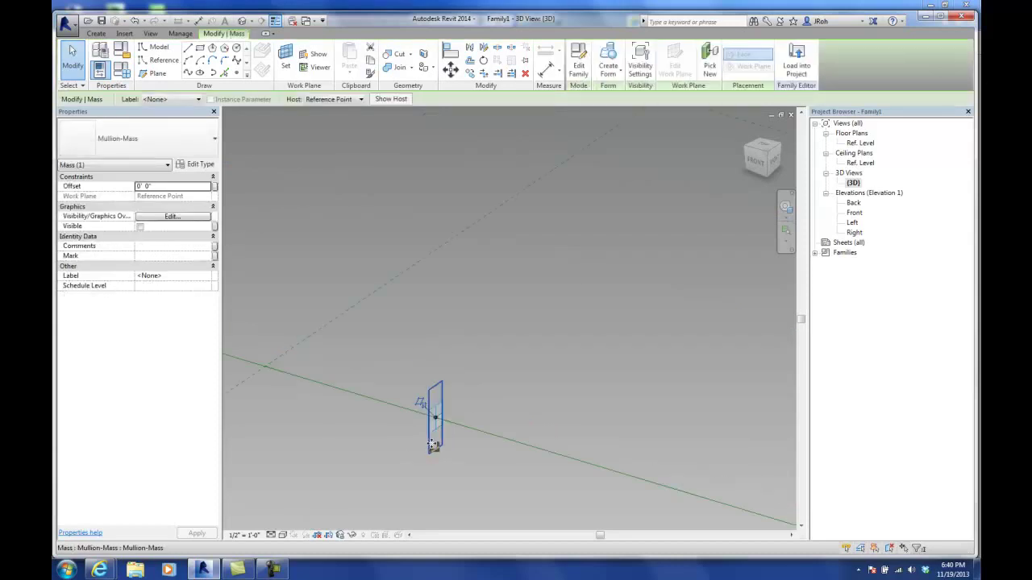
{"action": "scroll", "coordinate": [430, 441], "scroll_direction": "down", "scroll_amount": 3}
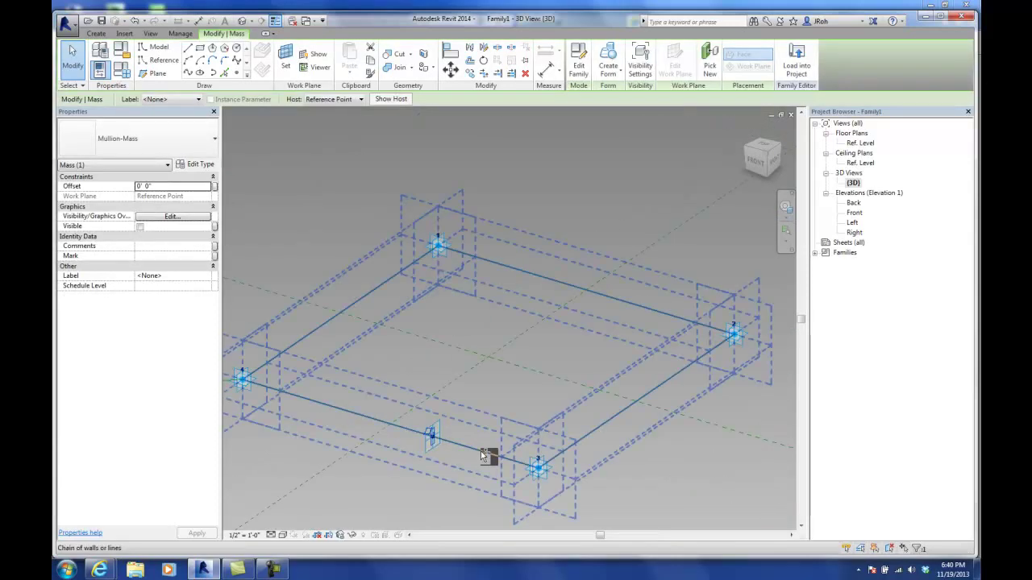
{"action": "left_click", "coordinate": [481, 454], "text": "ctrl"}
{"action": "scroll", "coordinate": [489, 453], "scroll_direction": "down", "scroll_amount": 3}
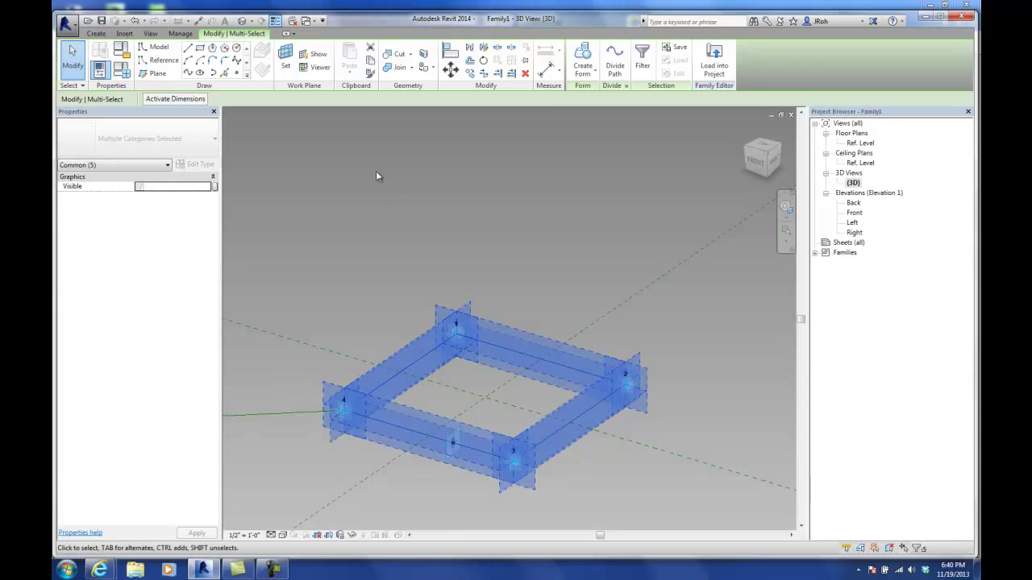
{"action": "left_click", "coordinate": [589, 78]}
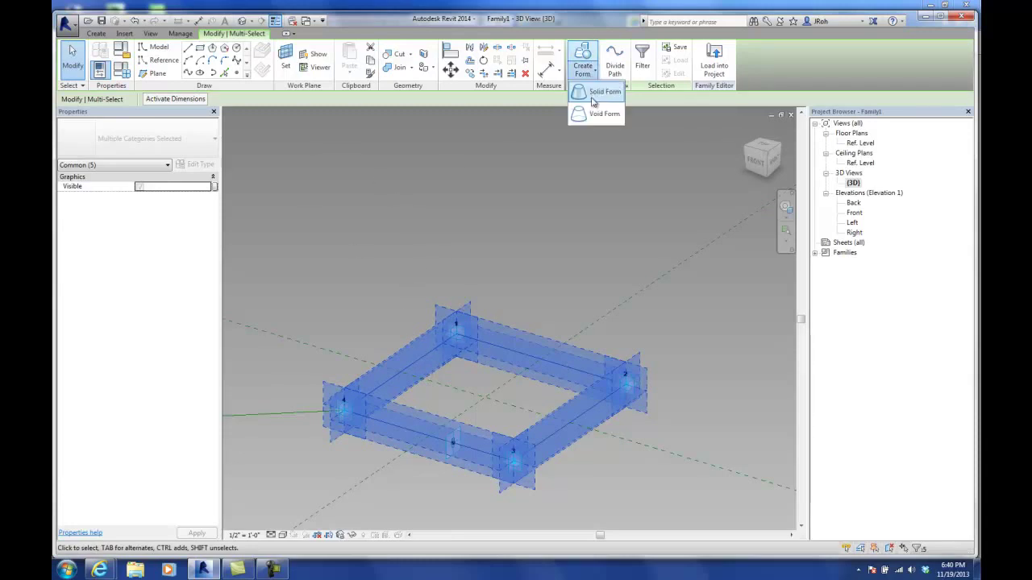
{"action": "left_click", "coordinate": [594, 96]}
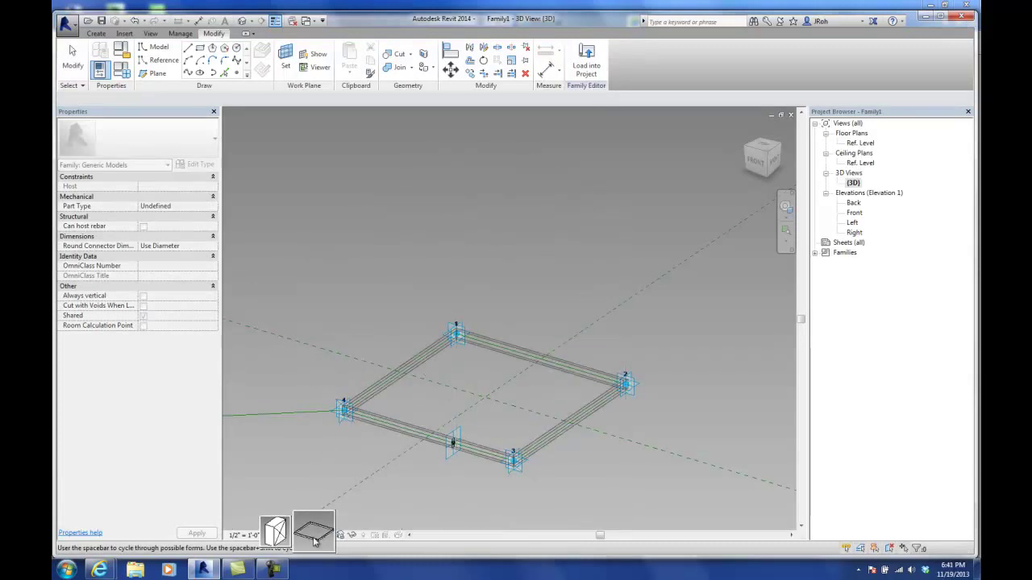
{"action": "left_click", "coordinate": [314, 539]}
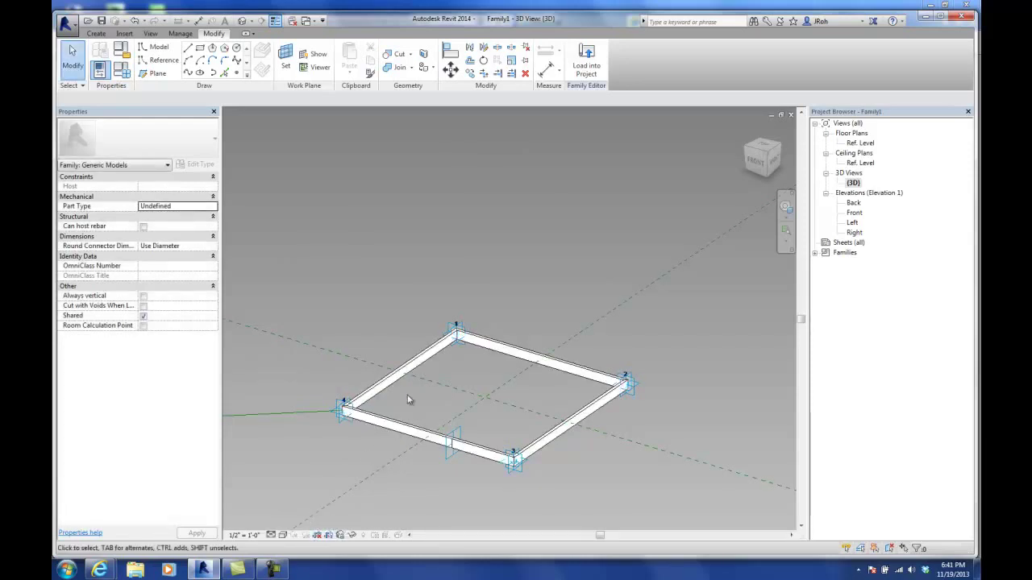
{"action": "middle_click_drag", "start_coordinate": [530, 357], "coordinate": [543, 415], "text": "shift"}
{"action": "scroll", "coordinate": [436, 378], "scroll_direction": "up", "scroll_amount": 5}
{"action": "scroll", "coordinate": [431, 379], "scroll_direction": "up", "scroll_amount": 2}
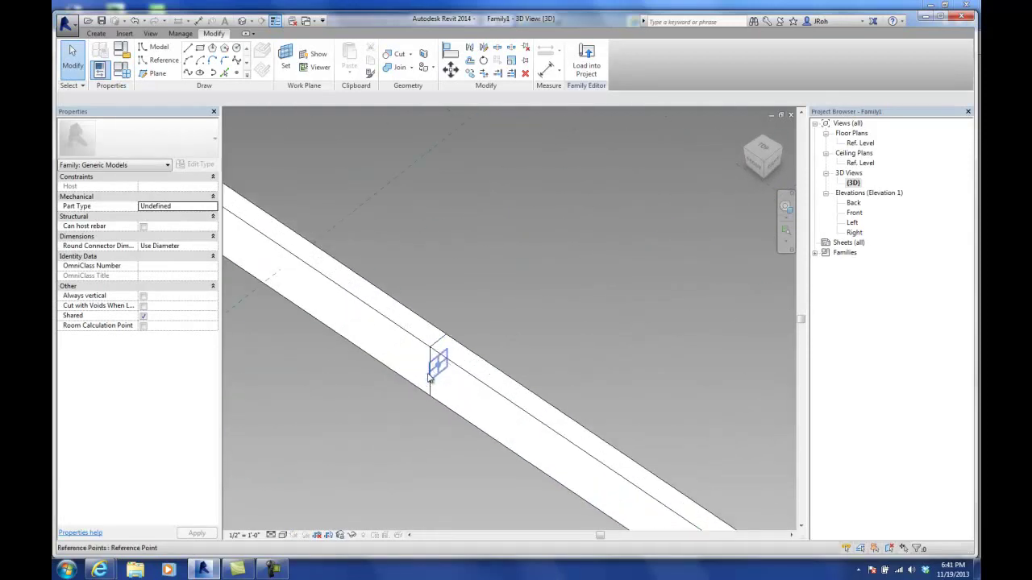
- Add an instance length parameter named FrameHeight, grouped under Dimensions, to the family types
{"action": "left_click", "coordinate": [121, 71]}
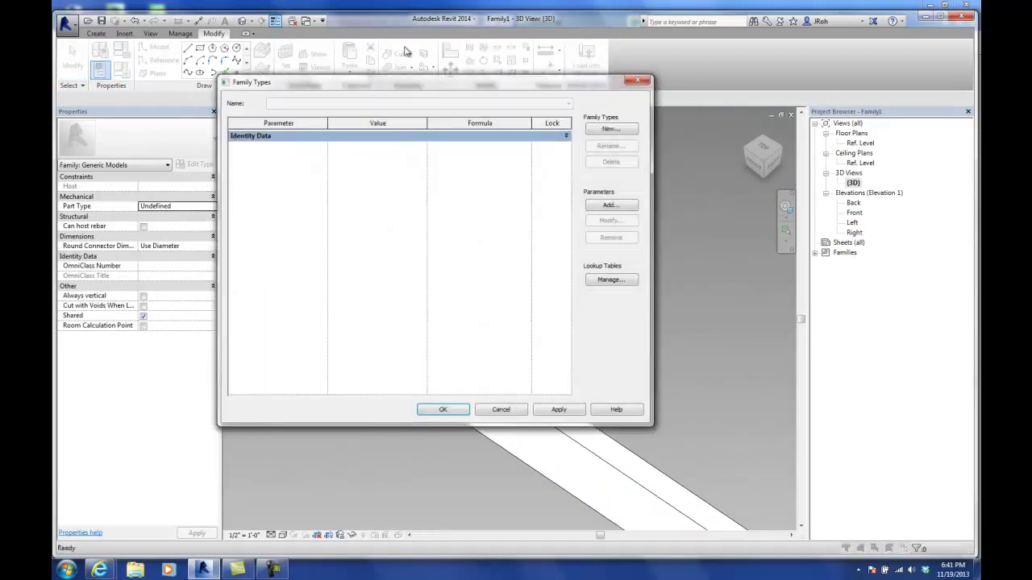
{"action": "left_click_drag", "start_coordinate": [412, 84], "coordinate": [740, 193]}
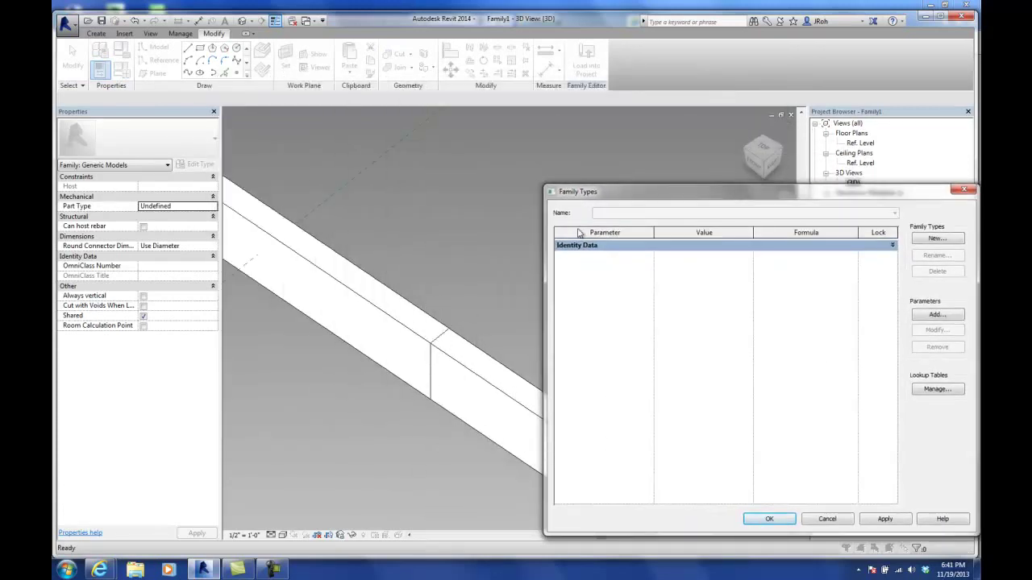
{"action": "left_click_drag", "start_coordinate": [625, 204], "coordinate": [463, 129]}
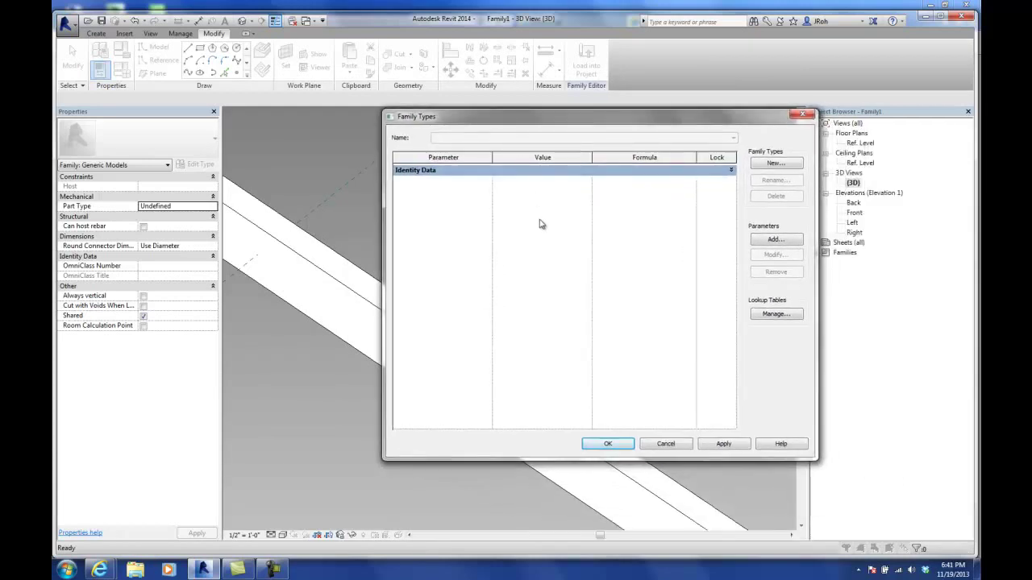
{"action": "left_click", "coordinate": [773, 242]}
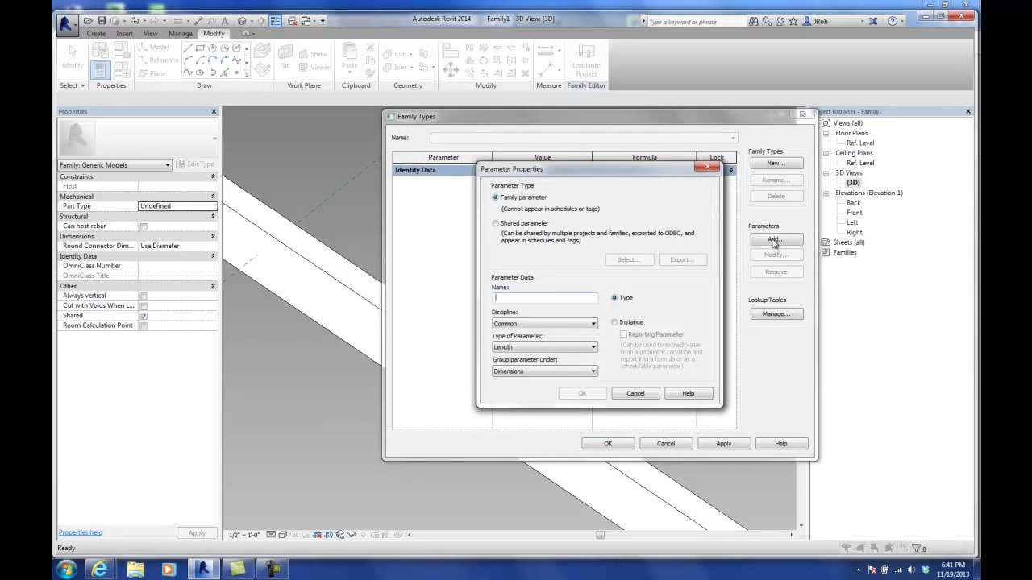
{"action": "type", "text": "FrameHeight"}
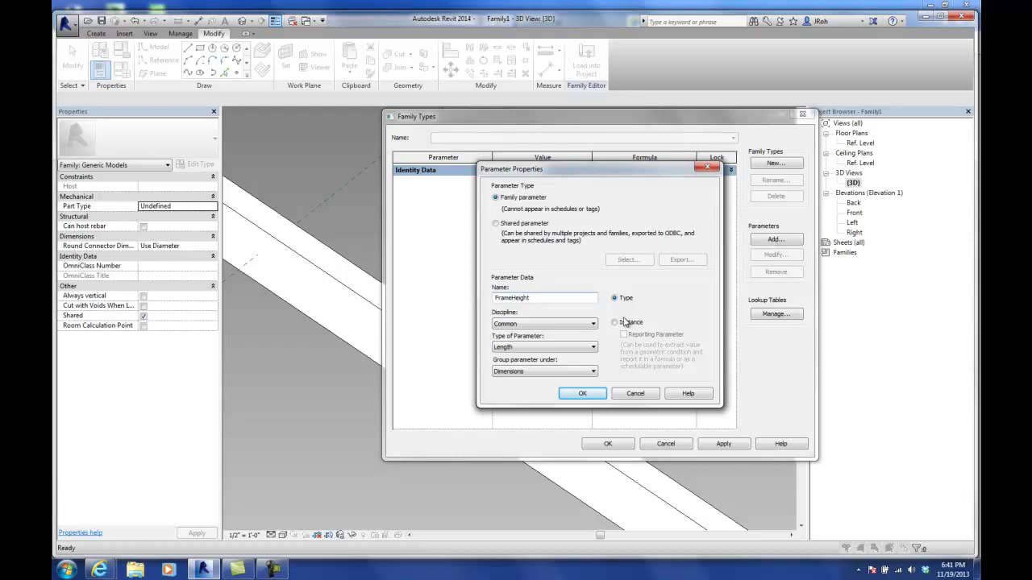
{"action": "left_click", "coordinate": [616, 323]}
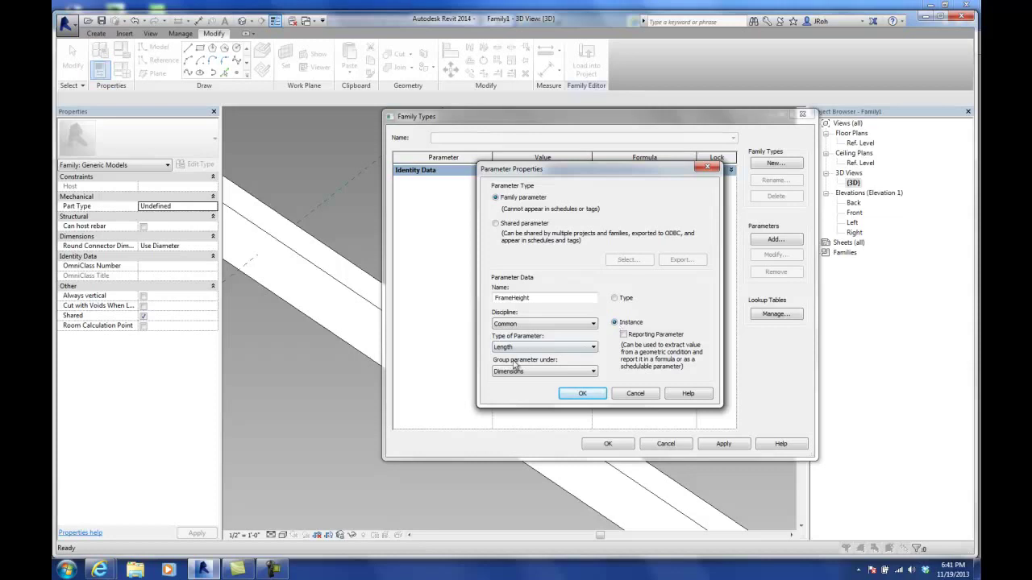
{"action": "left_click", "coordinate": [582, 392]}
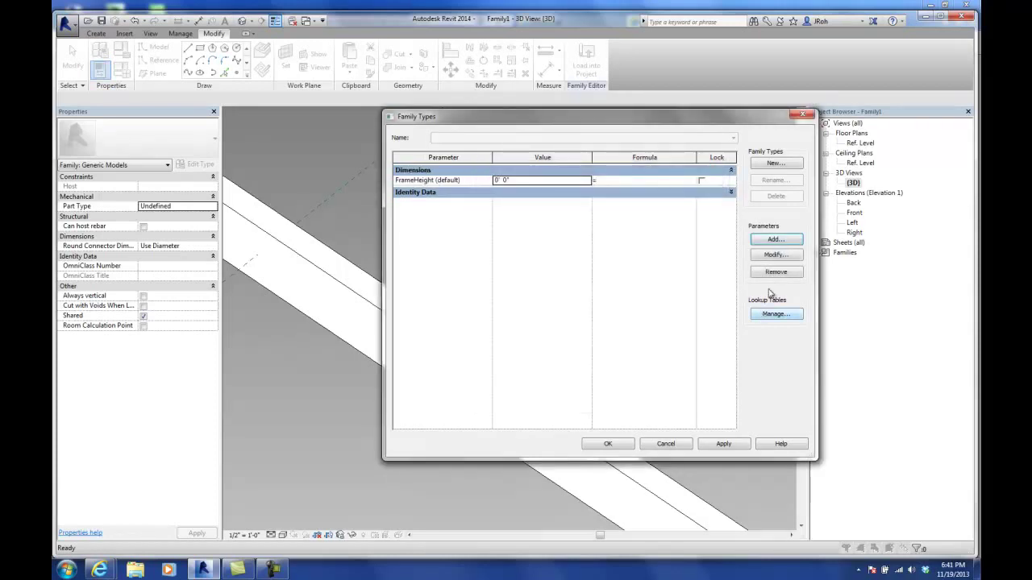
- Add an instance length parameter named FrameWidth, grouped under Dimensions, to the family types
{"action": "left_click", "coordinate": [776, 239]}
{"action": "type", "text": "FrameWidth"}
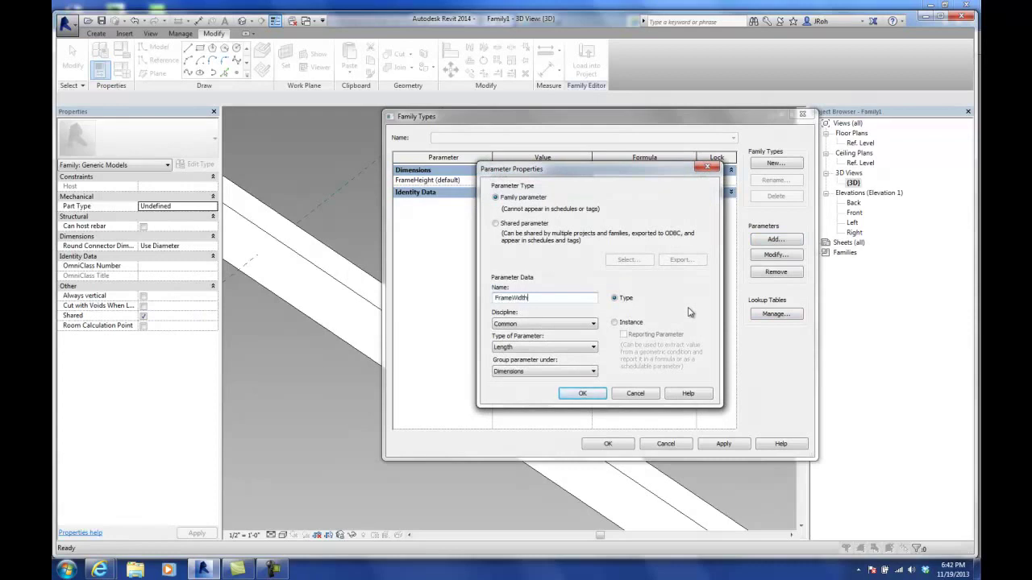
{"action": "left_click", "coordinate": [615, 322]}
{"action": "left_click", "coordinate": [581, 393]}
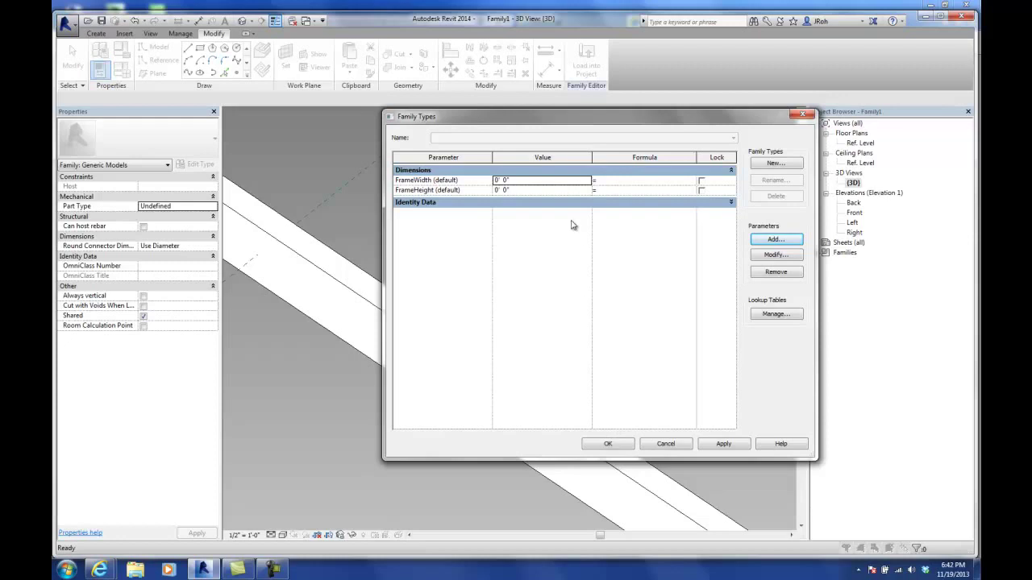
- Set FrameHeight to 1' 6" and FrameWidth to 0' 6" and apply the family type values
{"action": "left_click", "coordinate": [543, 190]}
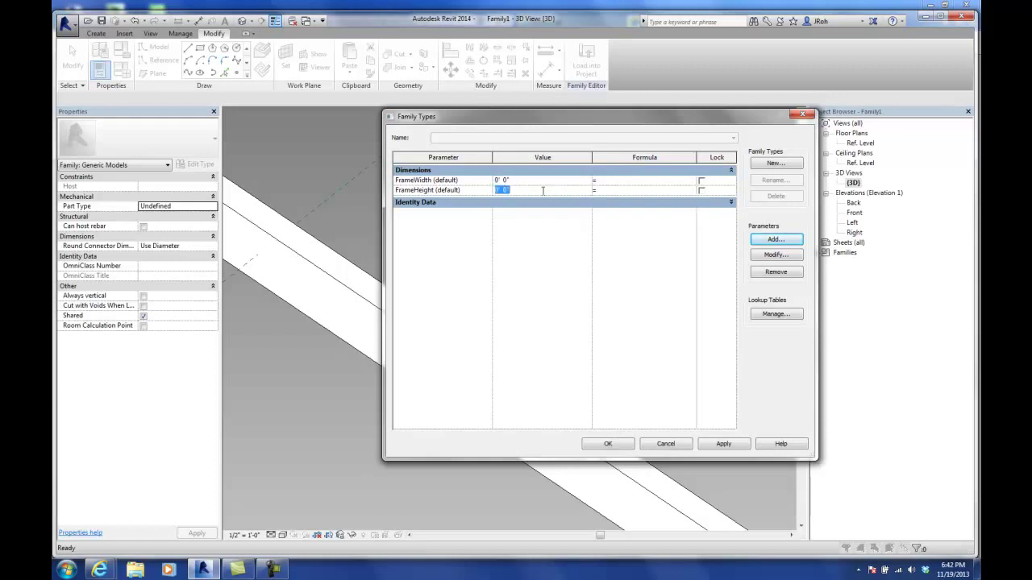
{"action": "type", "text": "18"}
{"action": "key", "text": "Tab"}
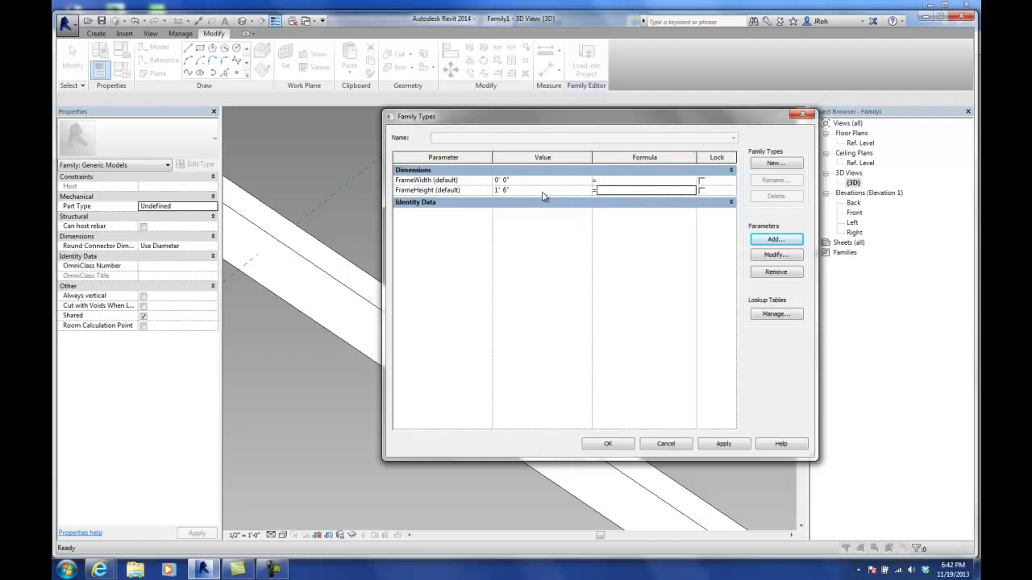
{"action": "left_click", "coordinate": [528, 180]}
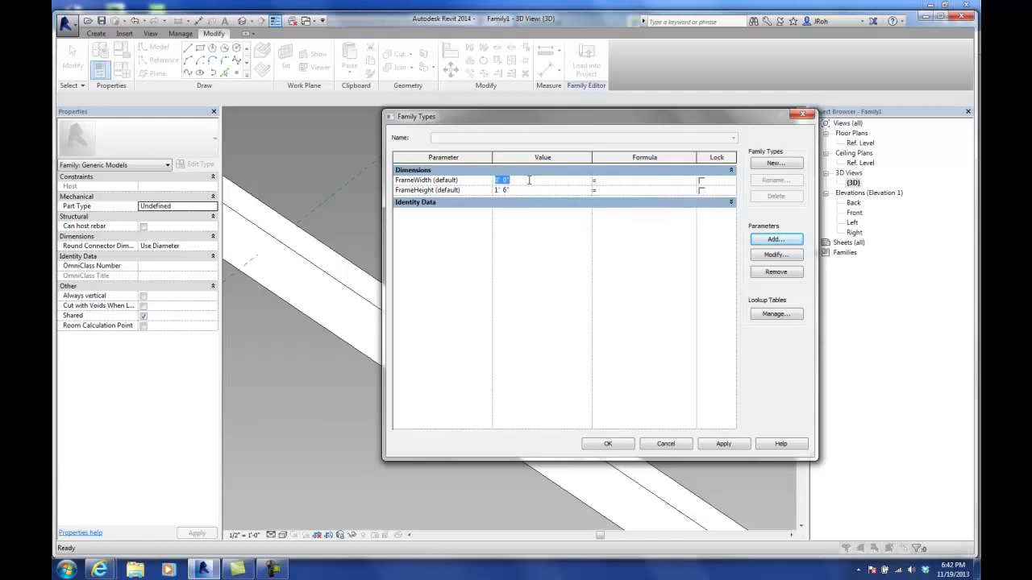
{"action": "type", "text": "6"}
{"action": "key", "text": "Tab"}
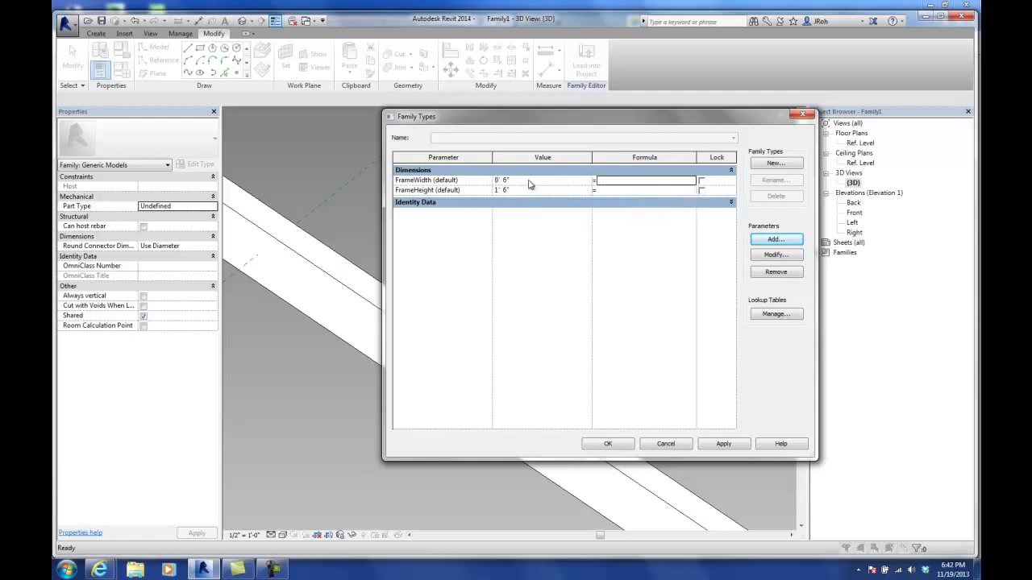
{"action": "left_click", "coordinate": [607, 446]}
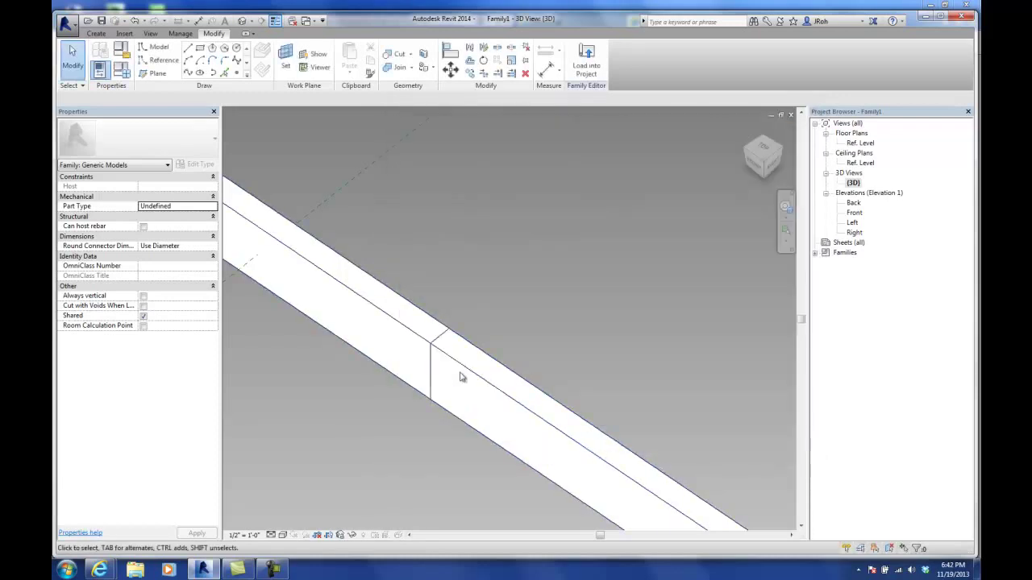
- Associate the D type parameter of the Mullion-Mass profile in the frame with the FrameHeight family parameter
{"action": "scroll", "coordinate": [466, 340], "scroll_direction": "down", "scroll_amount": 5}
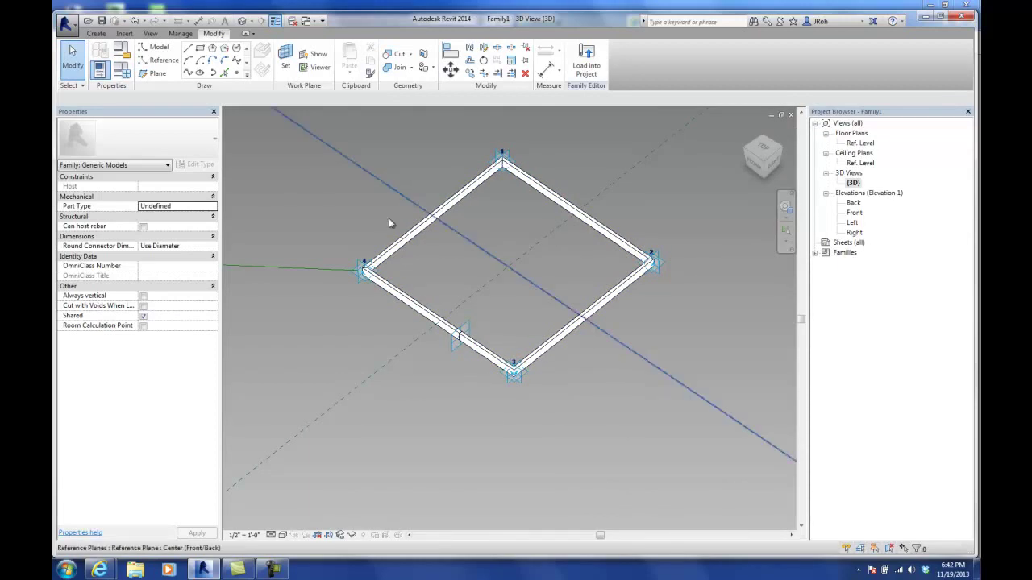
{"action": "scroll", "coordinate": [462, 323], "scroll_direction": "up", "scroll_amount": 5}
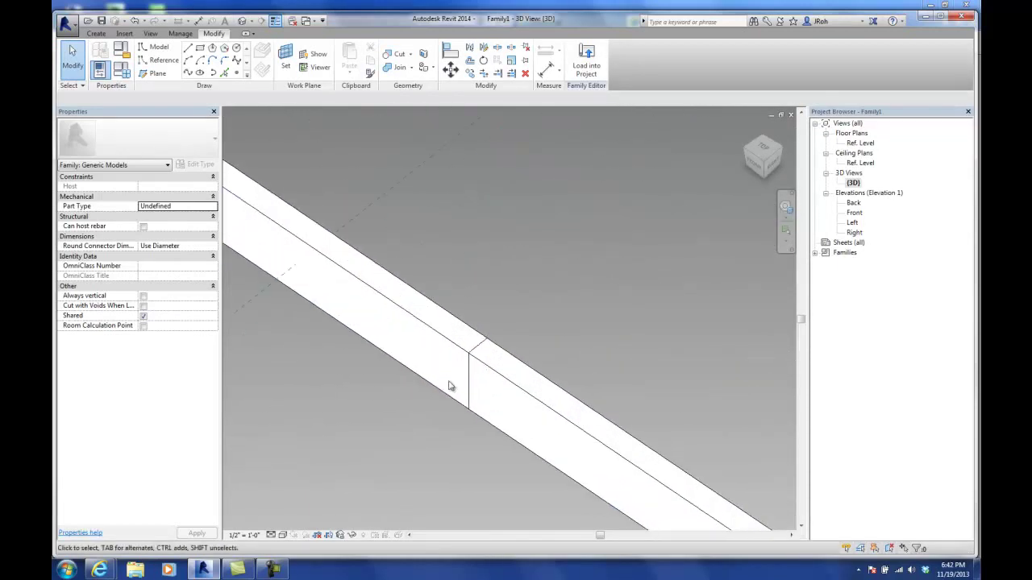
{"action": "left_click", "coordinate": [467, 395]}
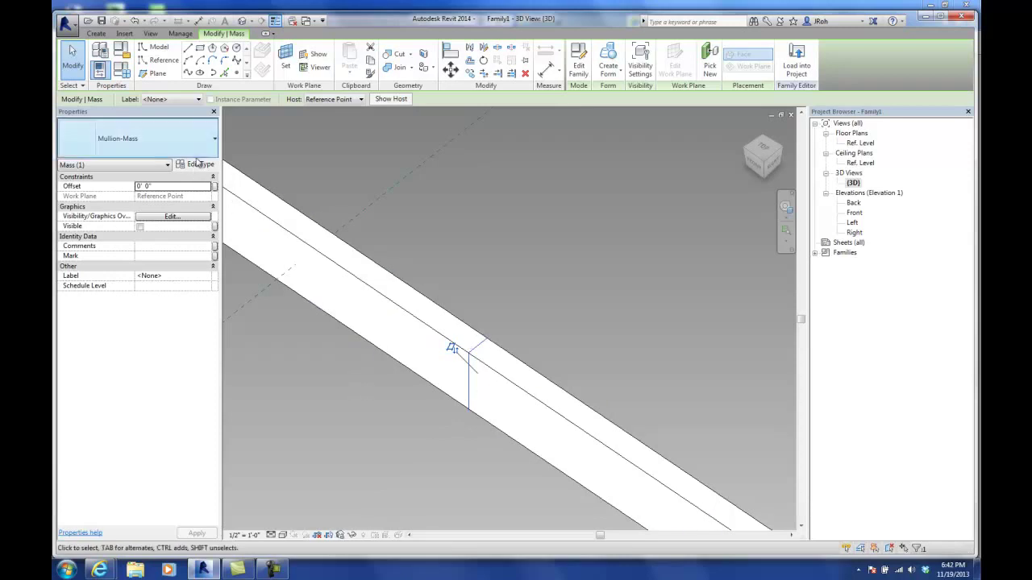
{"action": "left_click", "coordinate": [199, 165]}
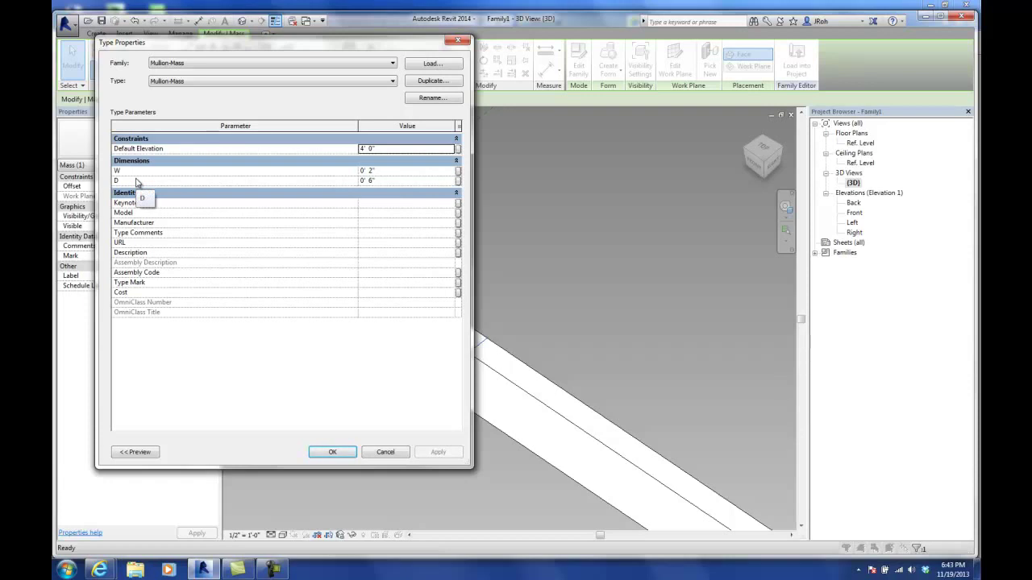
{"action": "left_click", "coordinate": [457, 181]}
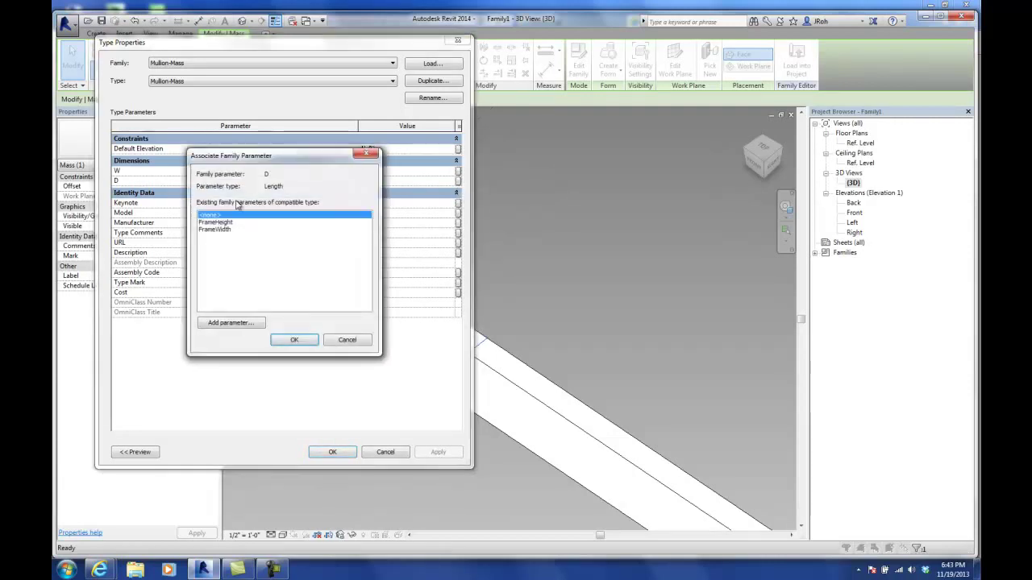
{"action": "left_click", "coordinate": [224, 222]}
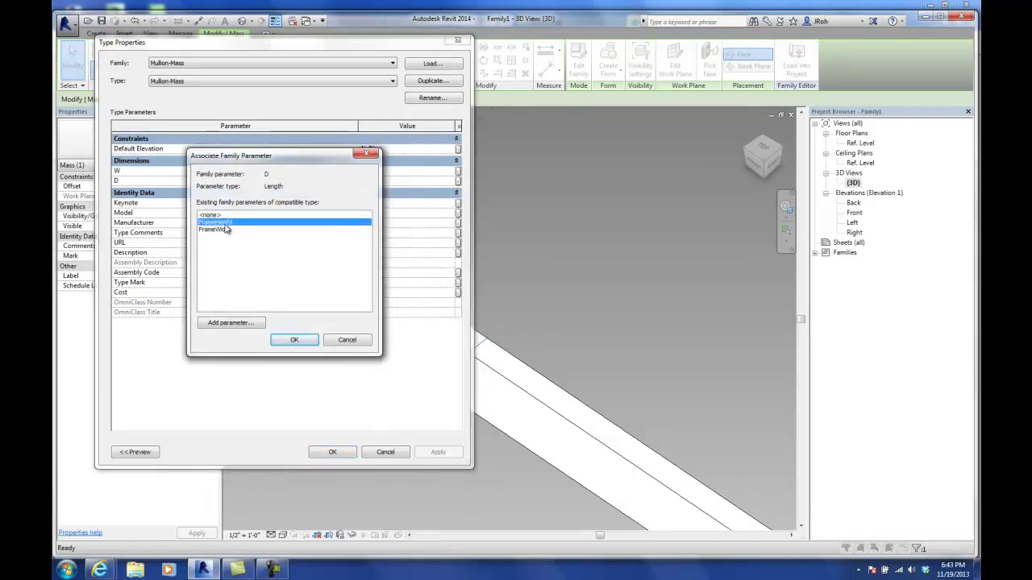
{"action": "left_click", "coordinate": [294, 339]}
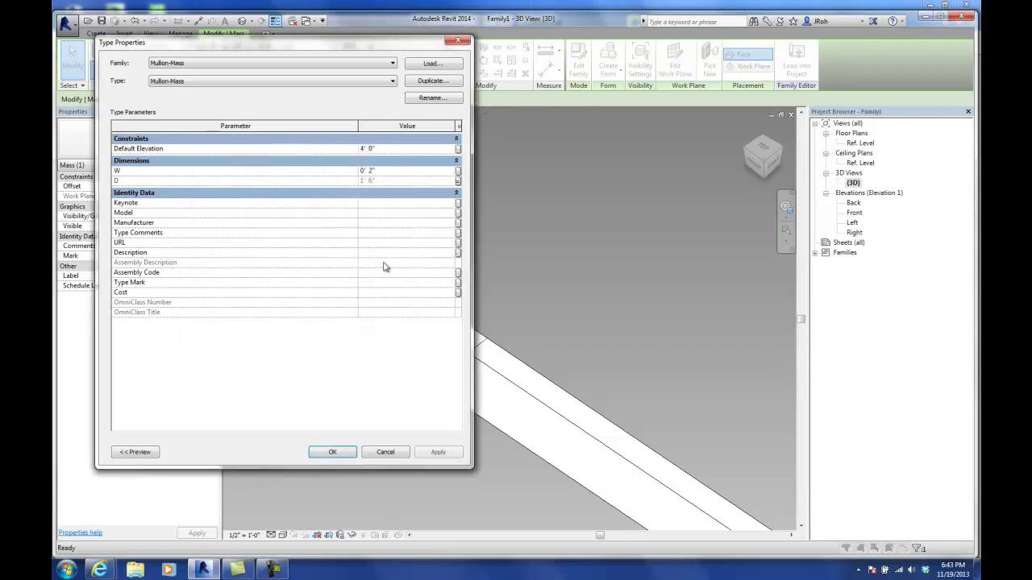
- Associate the Mullion-Mass W type parameter with FrameWidth and accept the type properties to update the swept frame
{"action": "left_click", "coordinate": [458, 171]}
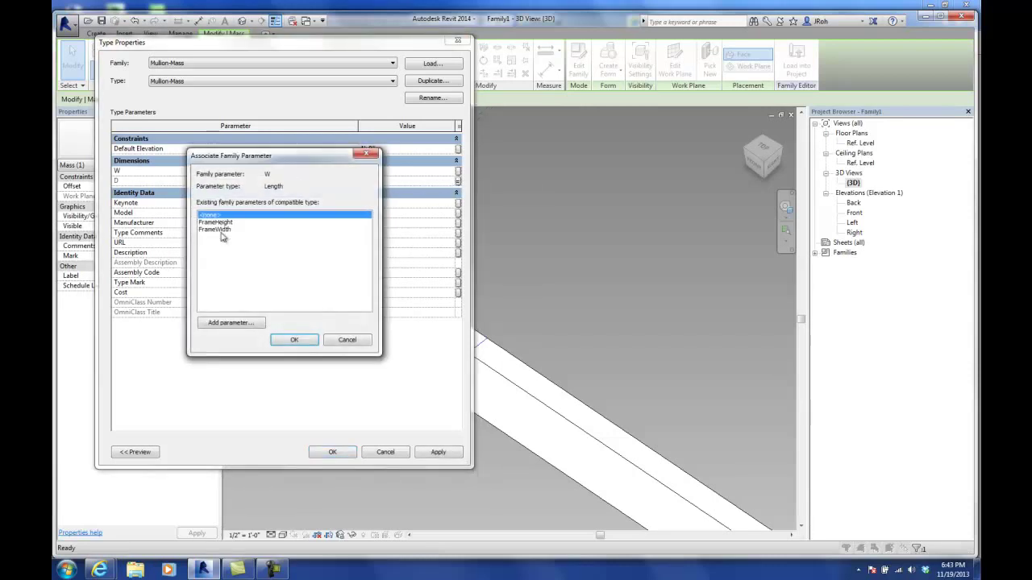
{"action": "left_click", "coordinate": [221, 231]}
{"action": "left_click", "coordinate": [293, 339]}
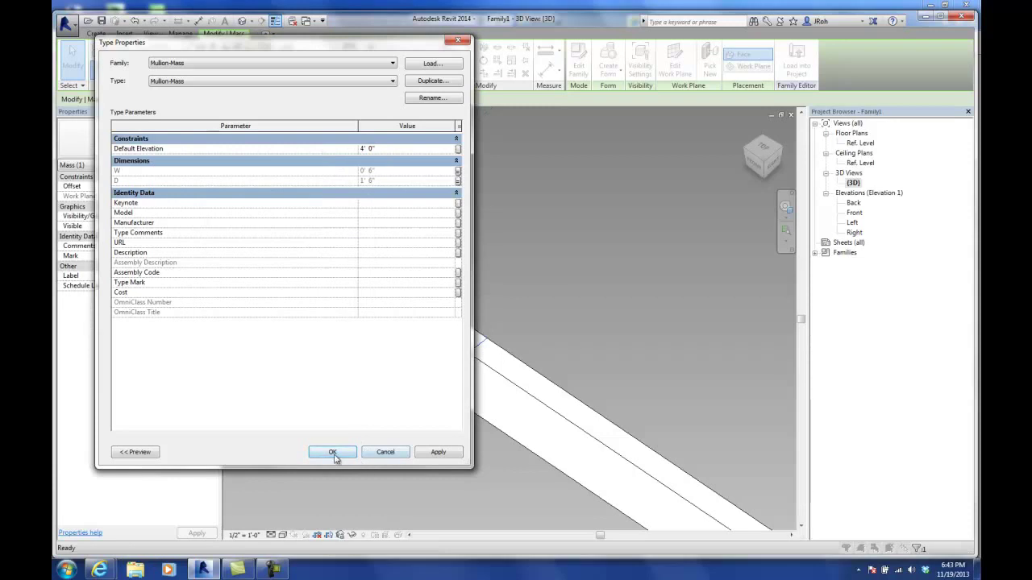
{"action": "left_click", "coordinate": [333, 452]}
{"action": "scroll", "coordinate": [464, 311], "scroll_direction": "down", "scroll_amount": 5}
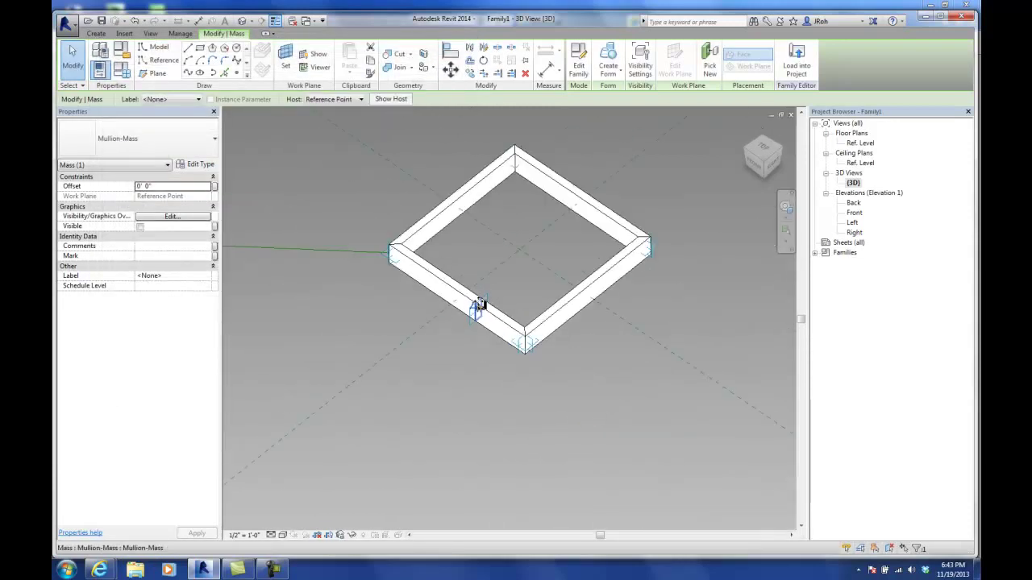
{"action": "scroll", "coordinate": [478, 305], "scroll_direction": "down", "scroll_amount": 2}
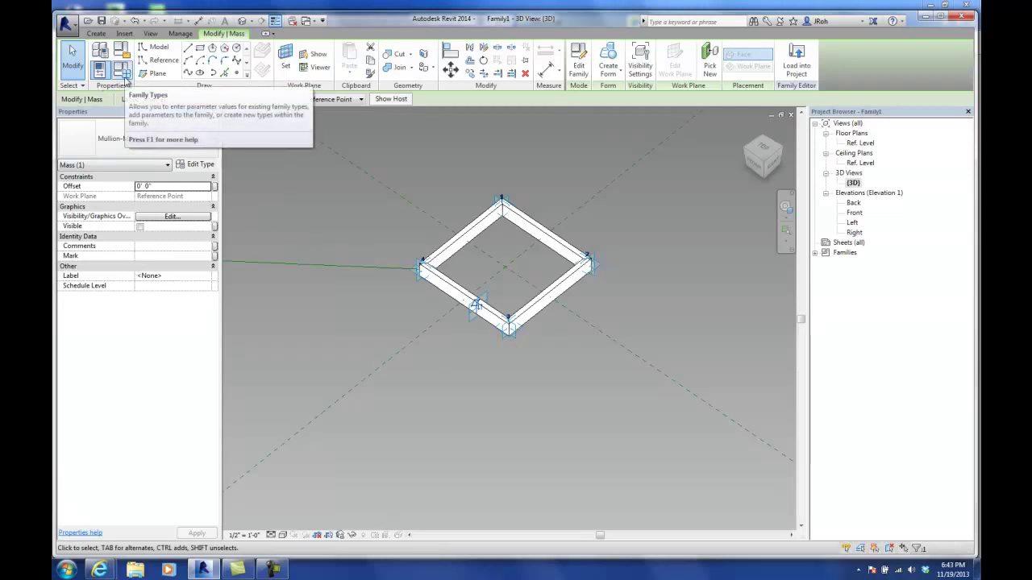
- Select adaptive point 3 at the frame corner and switch the 3D view to the Wireframe visual style
{"action": "left_click", "coordinate": [369, 319]}
{"action": "middle_click_drag", "start_coordinate": [446, 339], "coordinate": [476, 322], "text": "shift"}
{"action": "scroll", "coordinate": [507, 293], "scroll_direction": "up", "scroll_amount": 4}
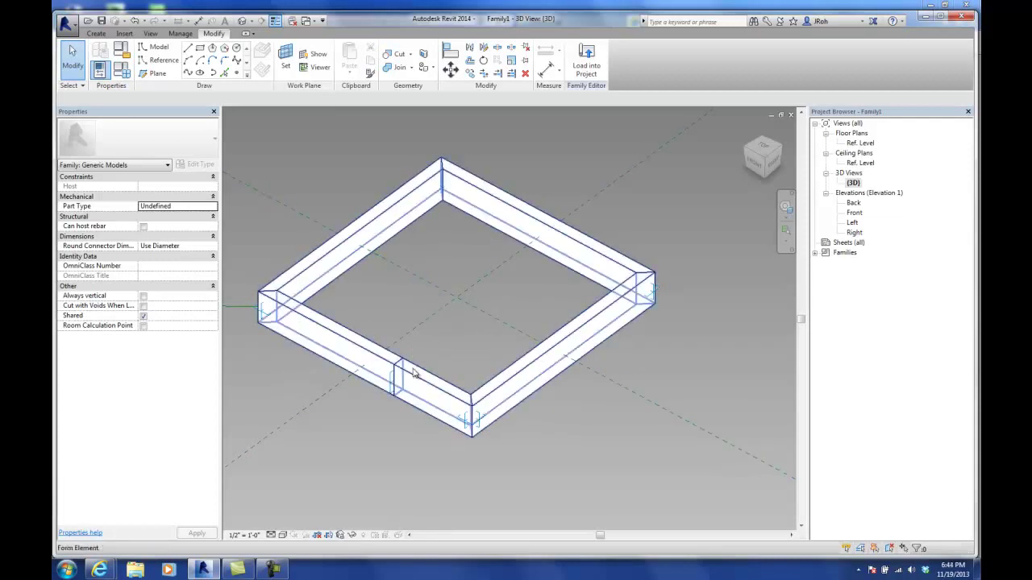
{"action": "left_click", "coordinate": [464, 420]}
{"action": "middle_click_drag", "start_coordinate": [337, 430], "coordinate": [460, 446], "text": "shift"}
{"action": "scroll", "coordinate": [460, 444], "scroll_direction": "down", "scroll_amount": 3}
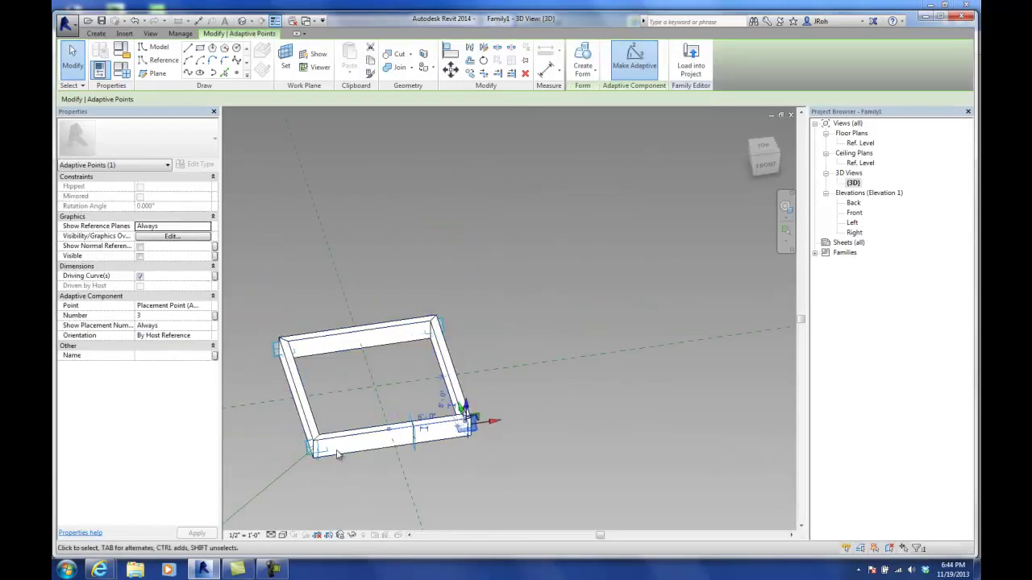
{"action": "left_click", "coordinate": [283, 535]}
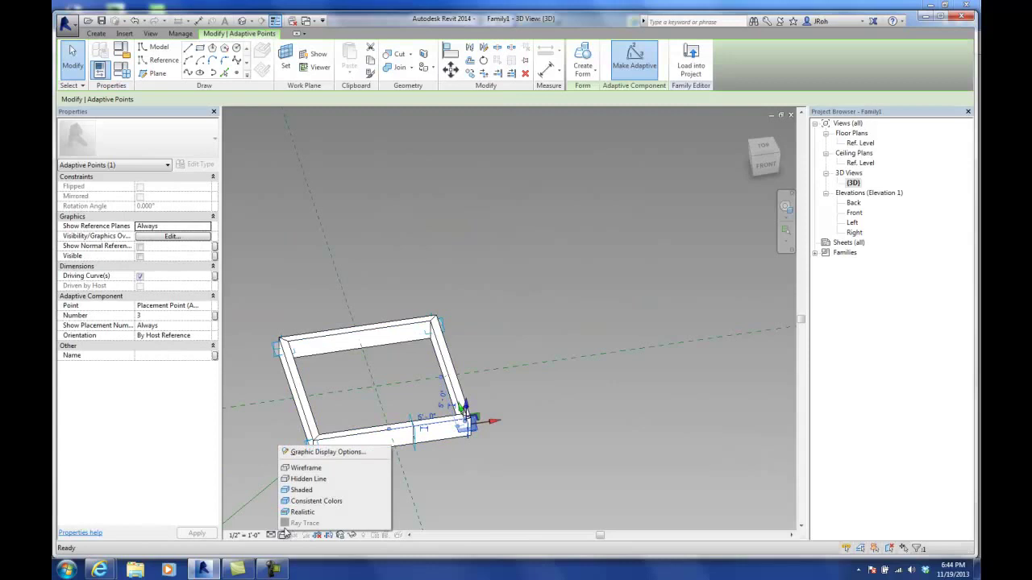
{"action": "left_click", "coordinate": [306, 467]}
{"action": "middle_click_drag", "start_coordinate": [490, 414], "coordinate": [456, 429], "text": "shift"}
{"action": "scroll", "coordinate": [457, 429], "scroll_direction": "up", "scroll_amount": 6}
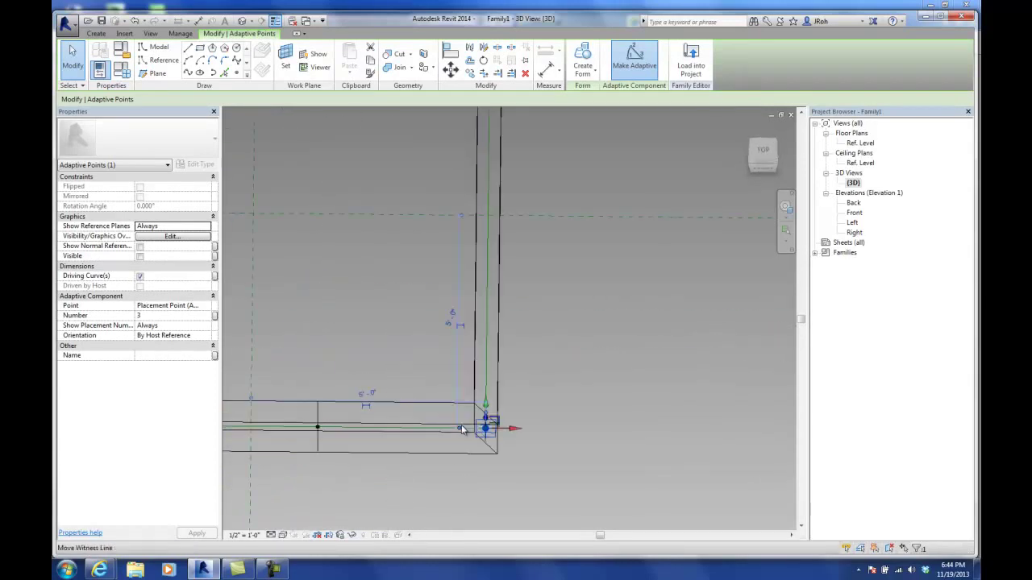
- Draw a diagonal line through adaptive points 1 and 3 and convert it to a reference line
{"action": "scroll", "coordinate": [471, 435], "scroll_direction": "down", "scroll_amount": 5}
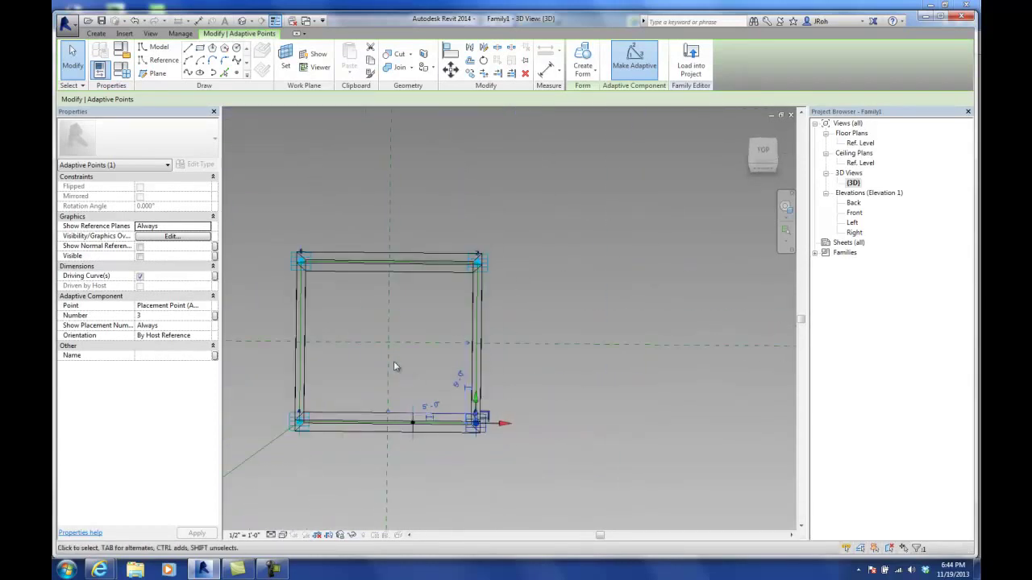
{"action": "middle_click_drag", "start_coordinate": [409, 373], "coordinate": [442, 387]}
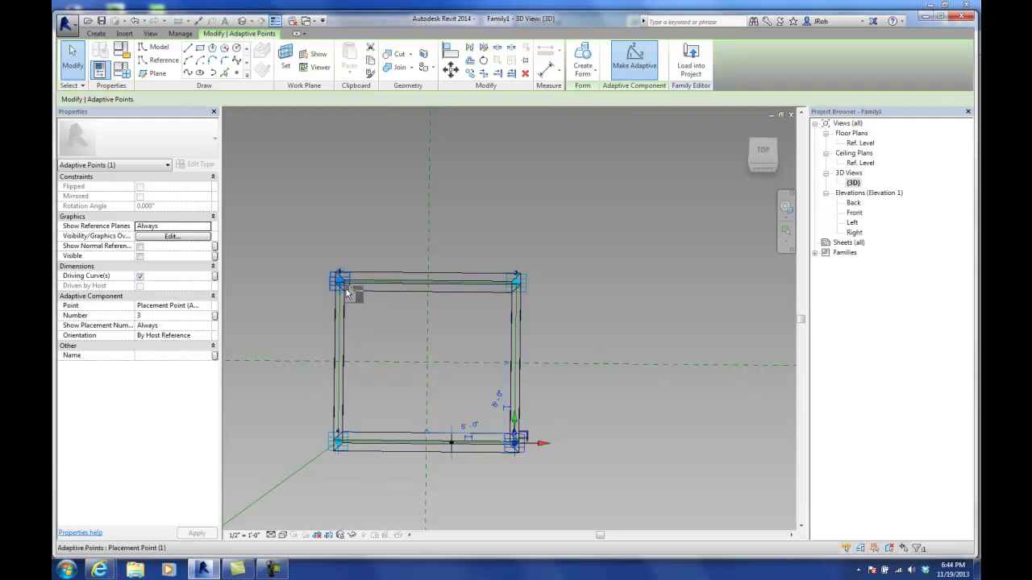
{"action": "scroll", "coordinate": [340, 309], "scroll_direction": "up", "scroll_amount": 5}
{"action": "scroll", "coordinate": [341, 306], "scroll_direction": "down", "scroll_amount": 5}
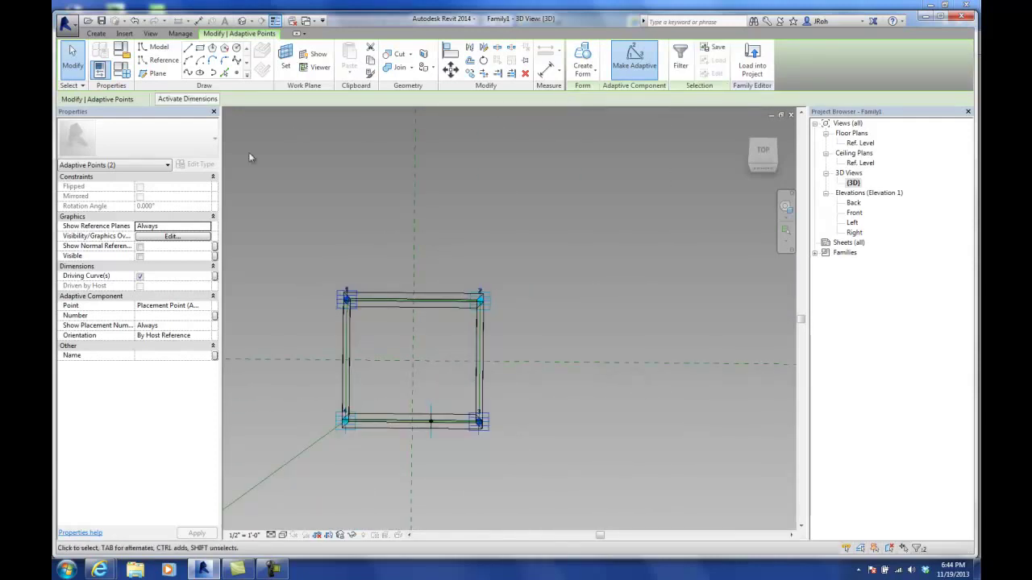
{"action": "left_click", "coordinate": [188, 73]}
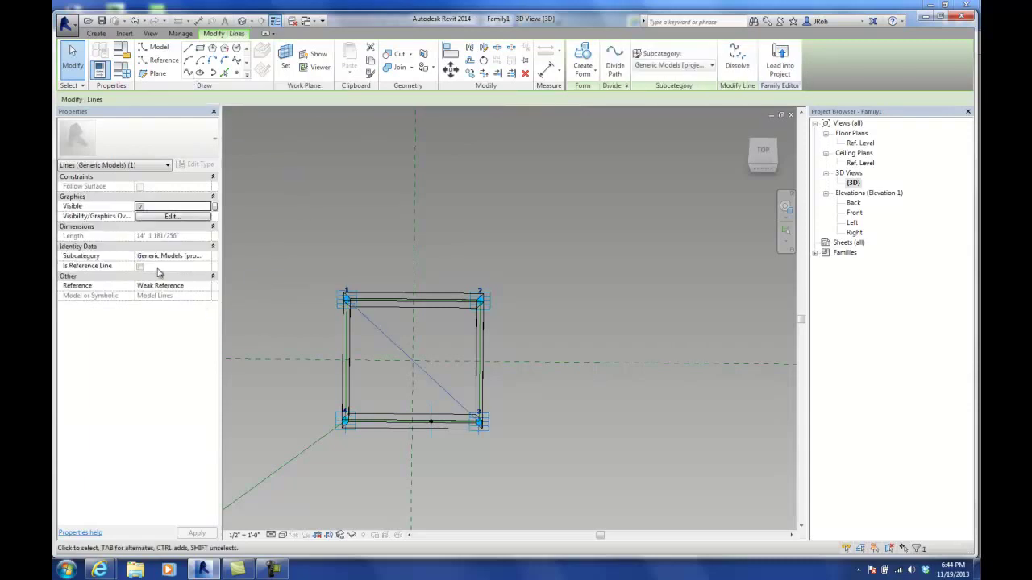
{"action": "left_click", "coordinate": [140, 266]}
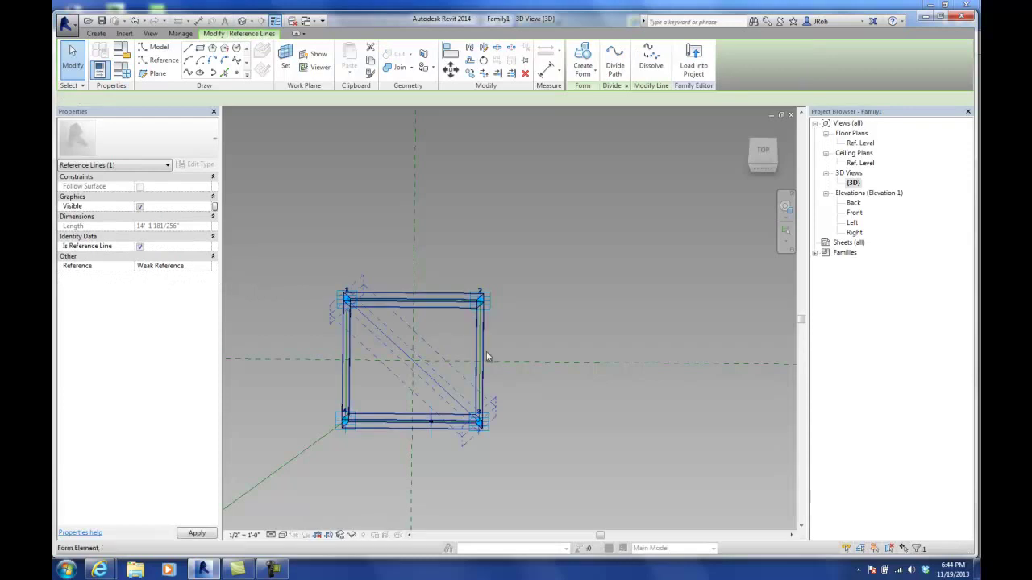
- Place a hosted reference point at the midpoint of the diagonal reference line
{"action": "middle_click_drag", "start_coordinate": [507, 362], "coordinate": [498, 292], "text": "shift"}
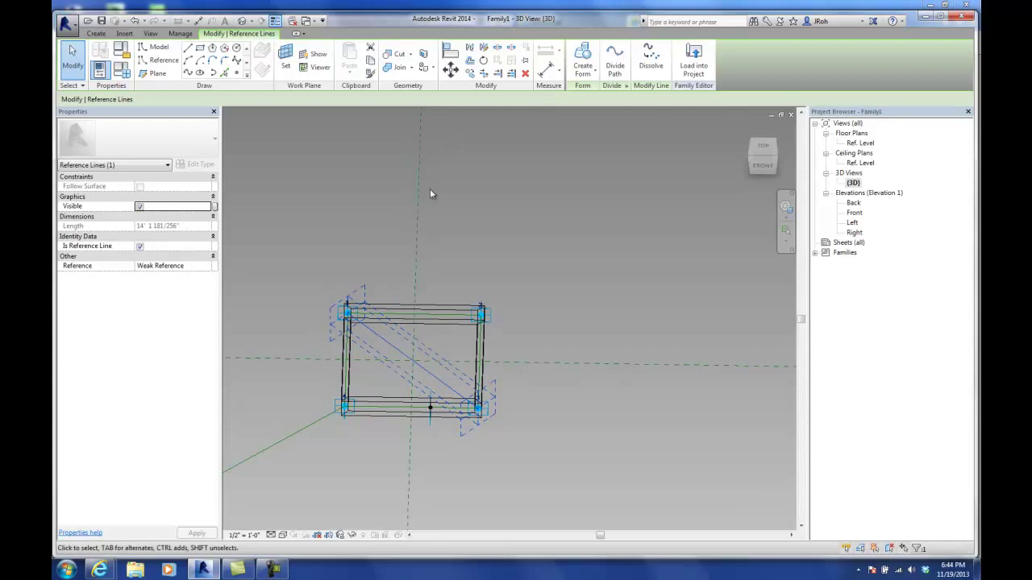
{"action": "left_click", "coordinate": [248, 74]}
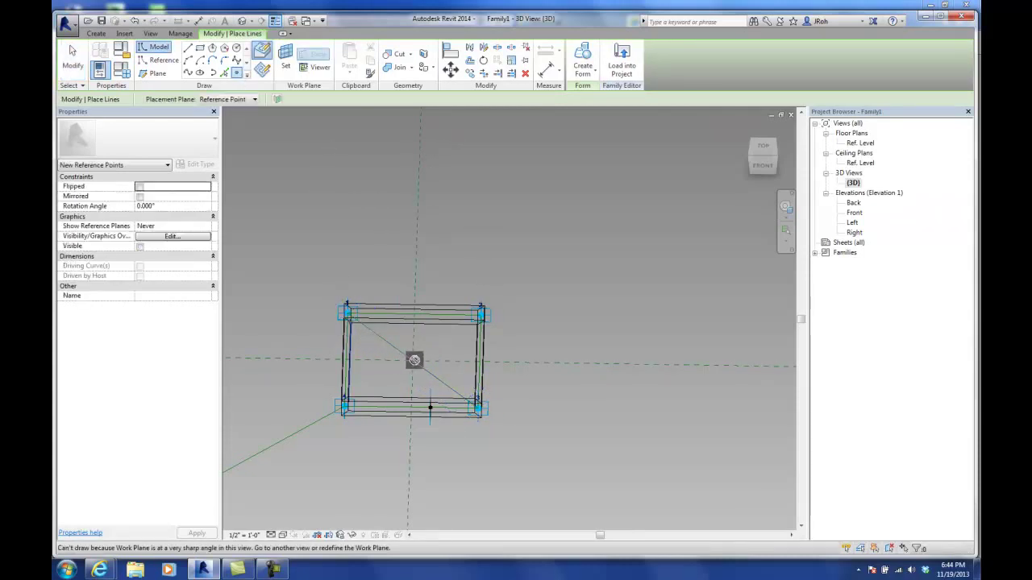
{"action": "middle_click_drag", "start_coordinate": [547, 364], "coordinate": [412, 368], "text": "shift"}
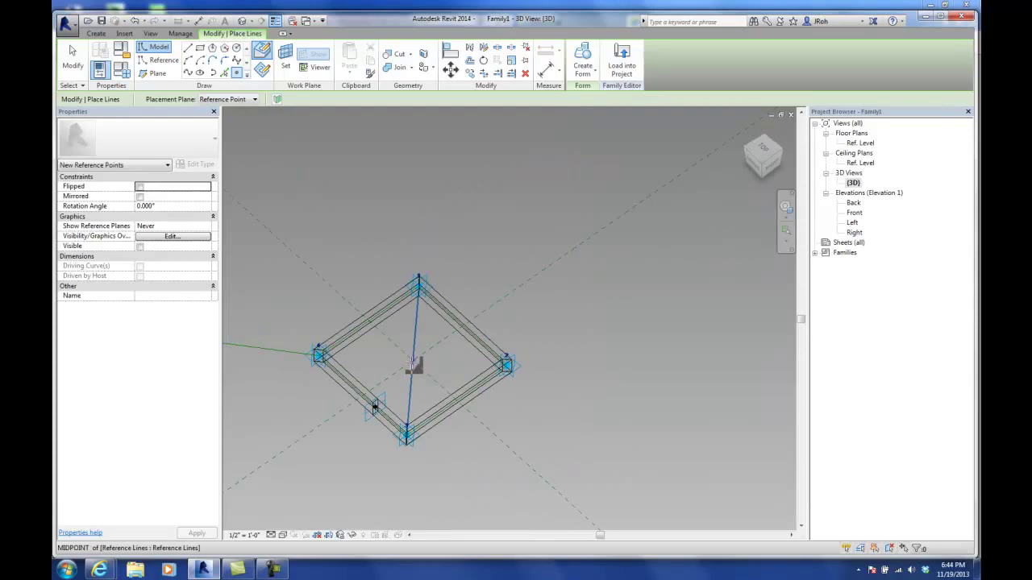
{"action": "scroll", "coordinate": [412, 365], "scroll_direction": "up", "scroll_amount": 4}
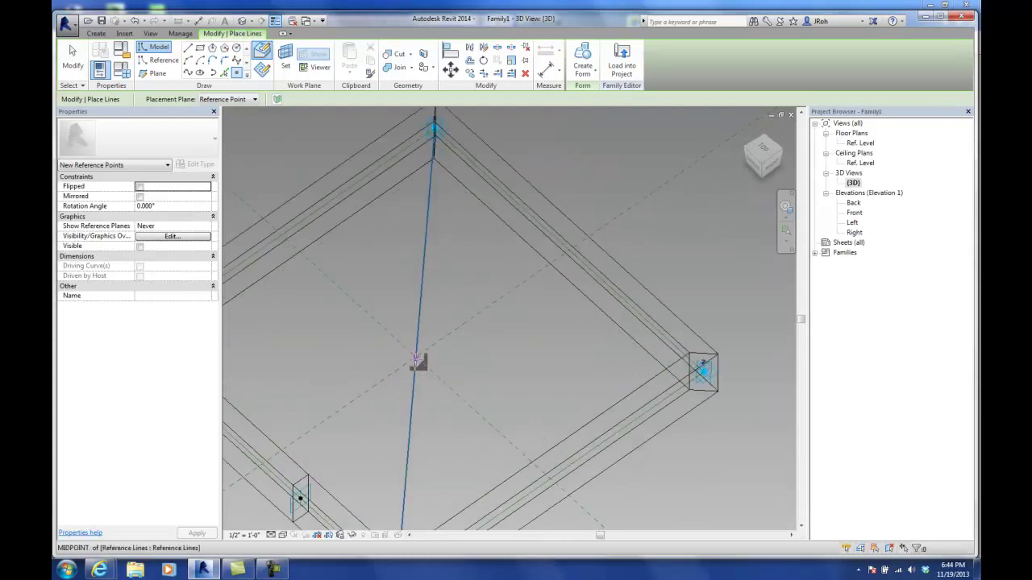
{"action": "left_click", "coordinate": [416, 360]}
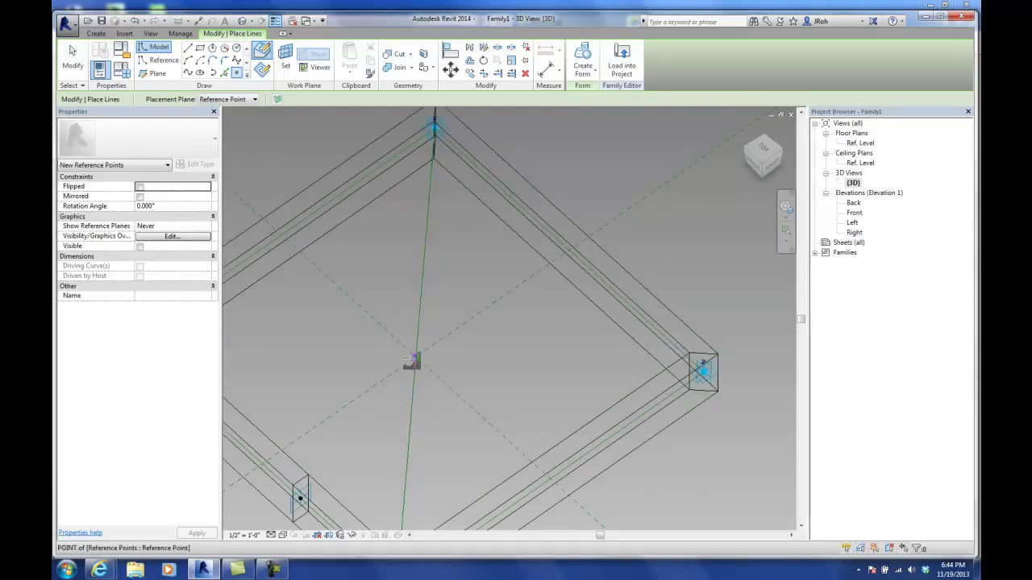
{"action": "key", "text": "Escape"}
{"action": "key", "text": "Escape"}
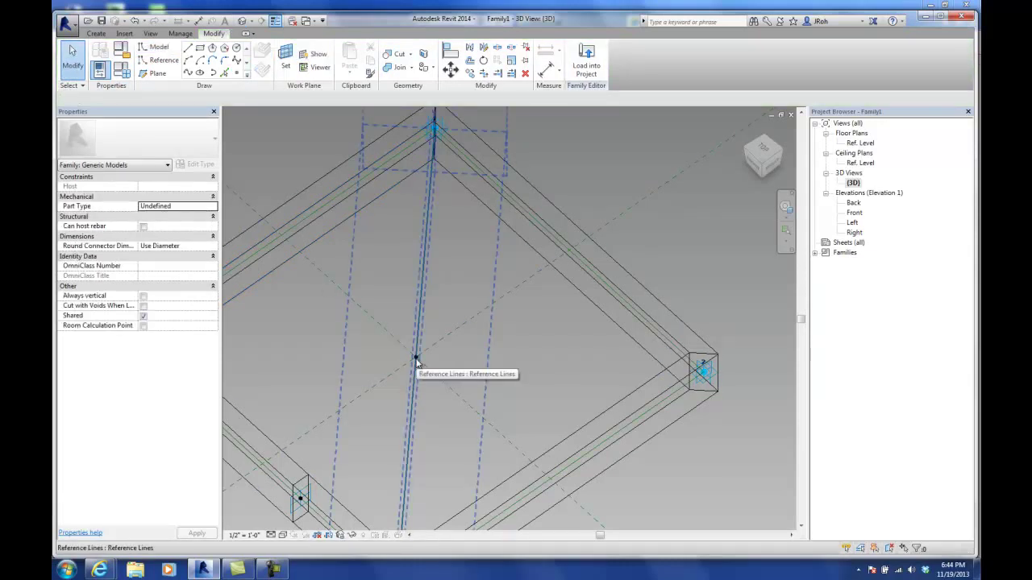
- Set Show Reference Planes to Always for the reference point at the diagonal's midpoint
{"action": "left_click", "coordinate": [416, 359]}
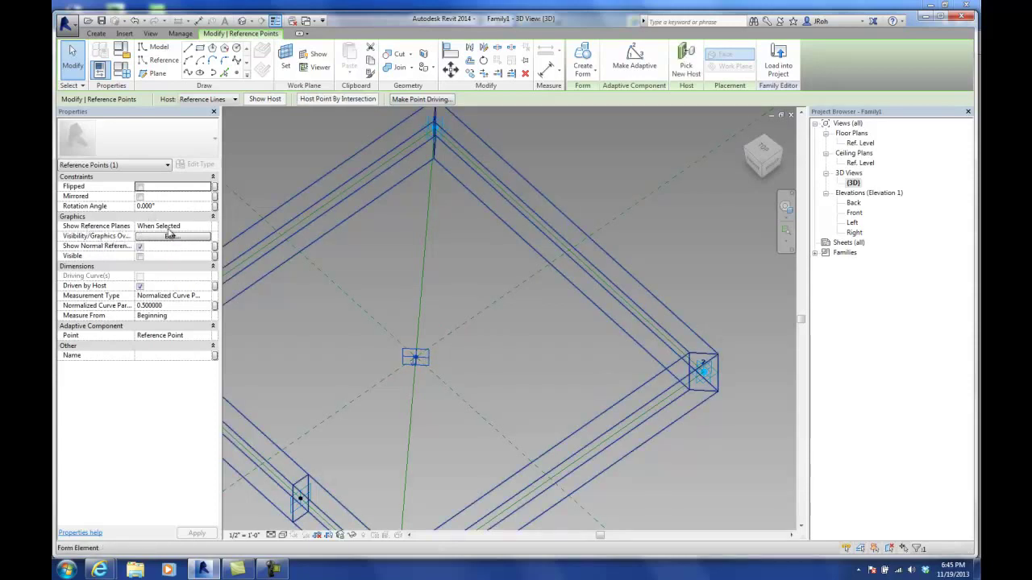
{"action": "left_click", "coordinate": [169, 227]}
{"action": "left_click", "coordinate": [206, 226]}
{"action": "left_click", "coordinate": [159, 255]}
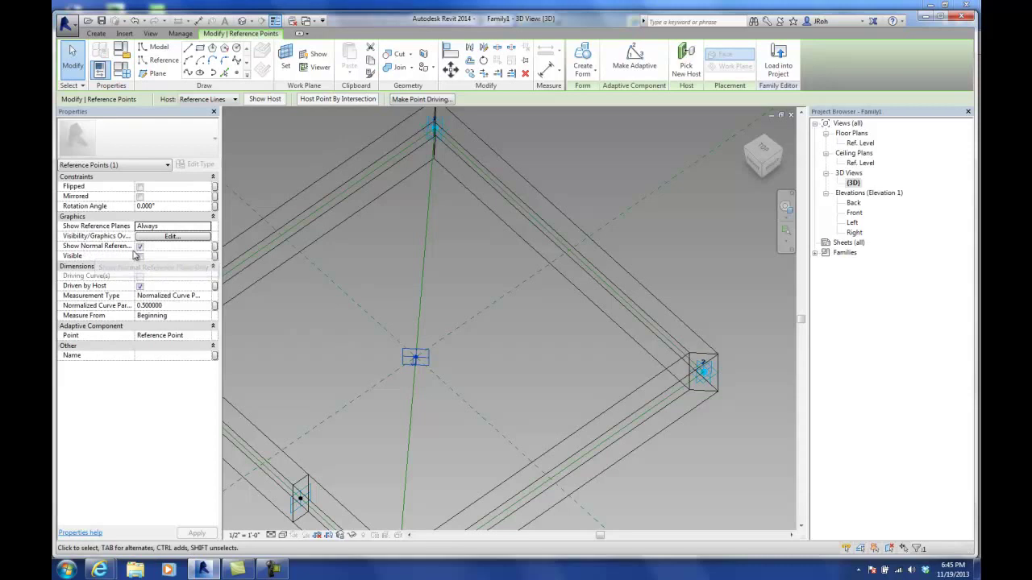
- Turn off Show Normal Reference Plane Only for the reference point at the diagonal's midpoint
{"action": "left_click", "coordinate": [140, 247]}
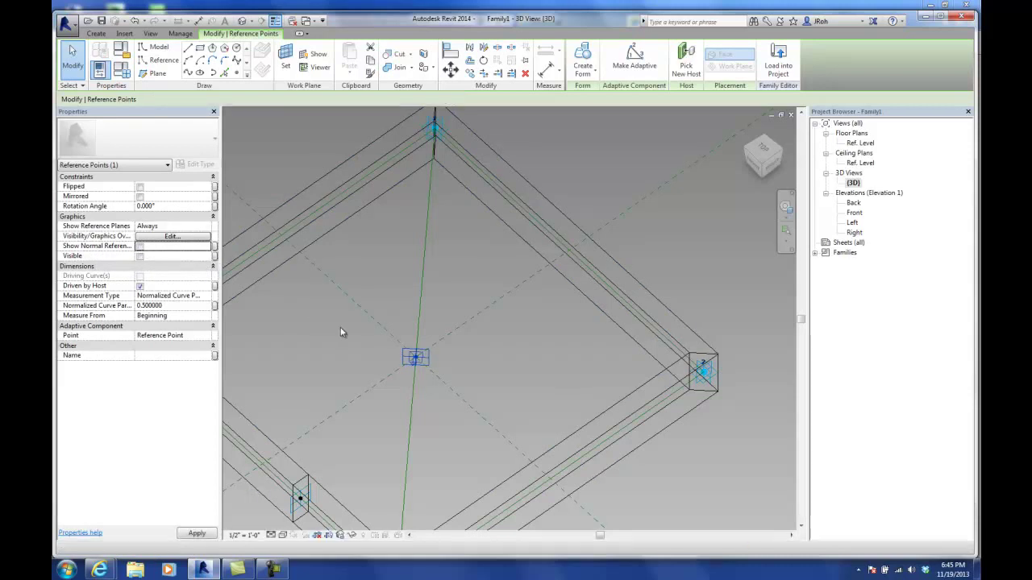
{"action": "left_click", "coordinate": [341, 333]}
{"action": "middle_click_drag", "start_coordinate": [364, 375], "coordinate": [438, 360], "text": "shift"}
{"action": "scroll", "coordinate": [417, 362], "scroll_direction": "up", "scroll_amount": 4}
{"action": "scroll", "coordinate": [417, 362], "scroll_direction": "up", "scroll_amount": 3}
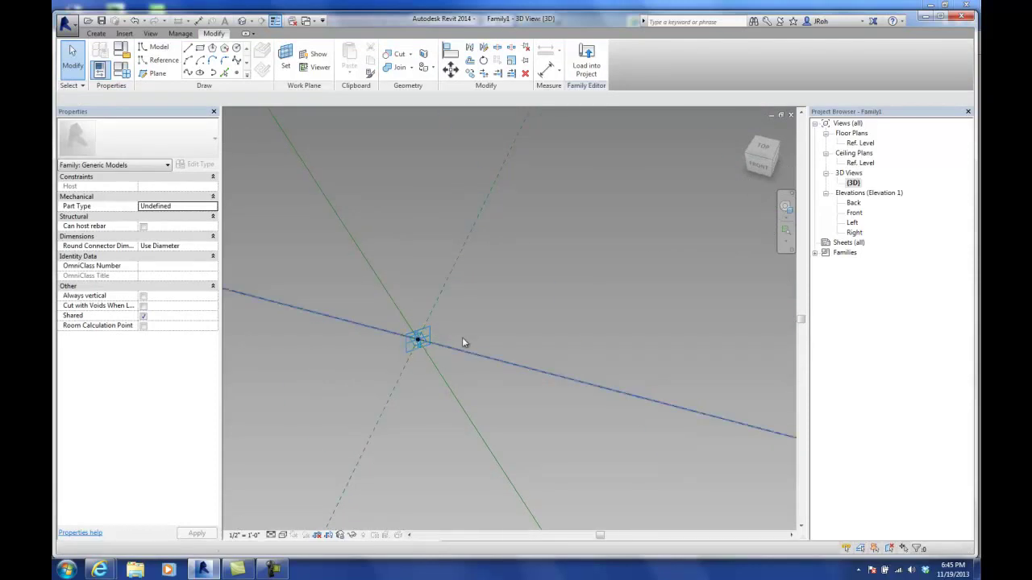
{"action": "scroll", "coordinate": [419, 342], "scroll_direction": "down", "scroll_amount": 3}
{"action": "scroll", "coordinate": [413, 342], "scroll_direction": "down", "scroll_amount": 3}
{"action": "mouse_move", "coordinate": [413, 343]}
{"action": "middle_mouse_down", "text": "shift"}
{"action": "mouse_move", "coordinate": [502, 352]}
{"action": "mouse_move", "coordinate": [507, 292]}
{"action": "mouse_move", "coordinate": [427, 325]}
{"action": "mouse_move", "coordinate": [419, 373]}
{"action": "mouse_move", "coordinate": [430, 350]}
{"action": "middle_mouse_up", "text": "shift"}
{"action": "scroll", "coordinate": [407, 339], "scroll_direction": "up", "scroll_amount": 3}
{"action": "scroll", "coordinate": [409, 344], "scroll_direction": "down", "scroll_amount": 2}
{"action": "scroll", "coordinate": [431, 350], "scroll_direction": "up", "scroll_amount": 2}
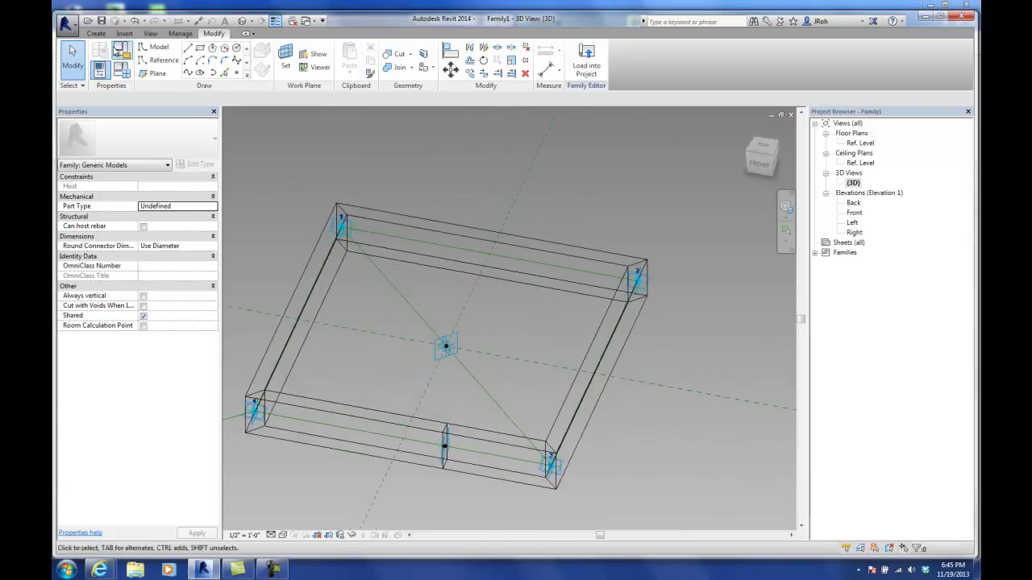
- Save the family as AdaptiveOculusPanel in the classes folder under UNCC
{"action": "left_click", "coordinate": [101, 21]}
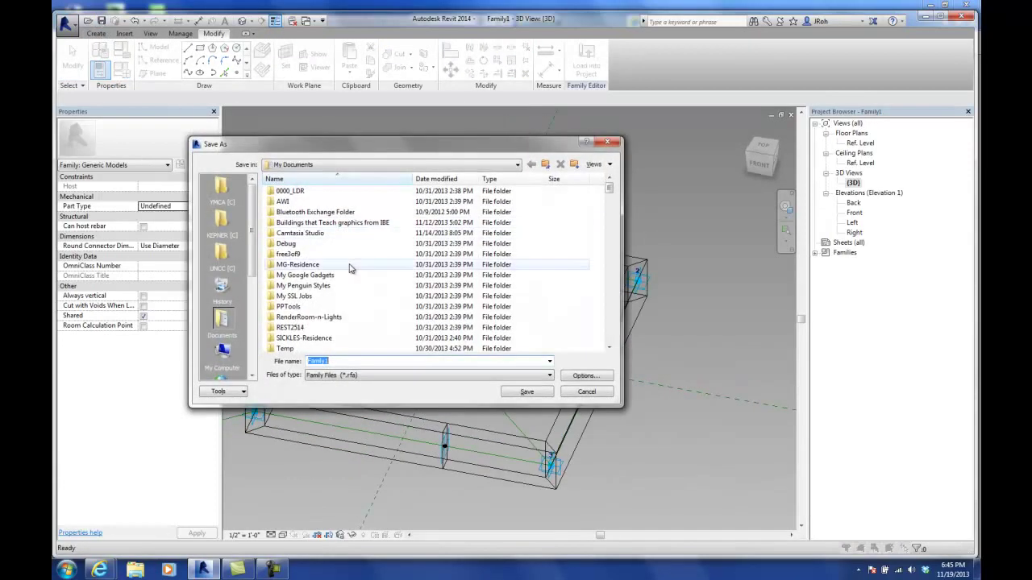
{"action": "left_click", "coordinate": [222, 254]}
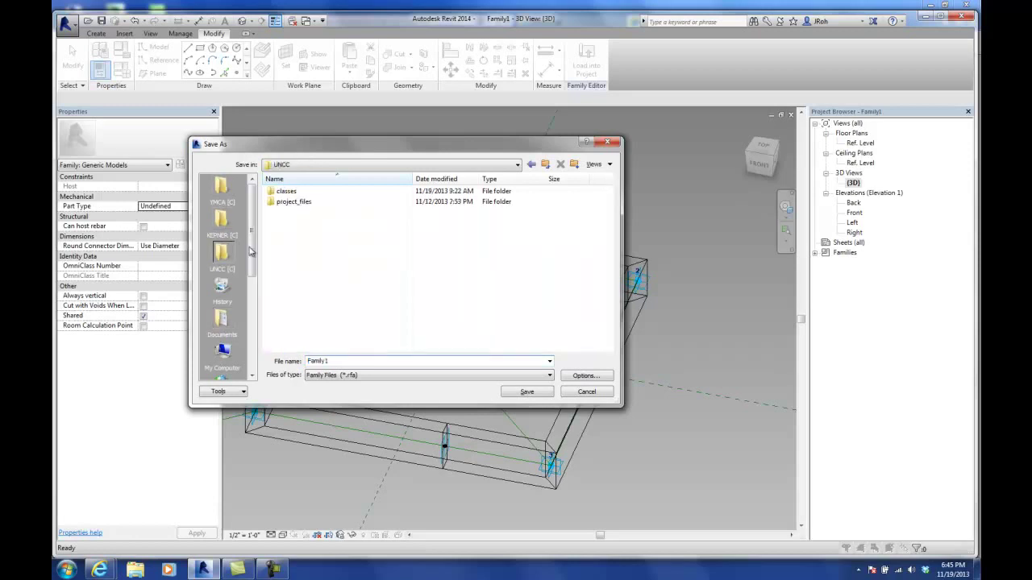
{"action": "double_click", "coordinate": [286, 192]}
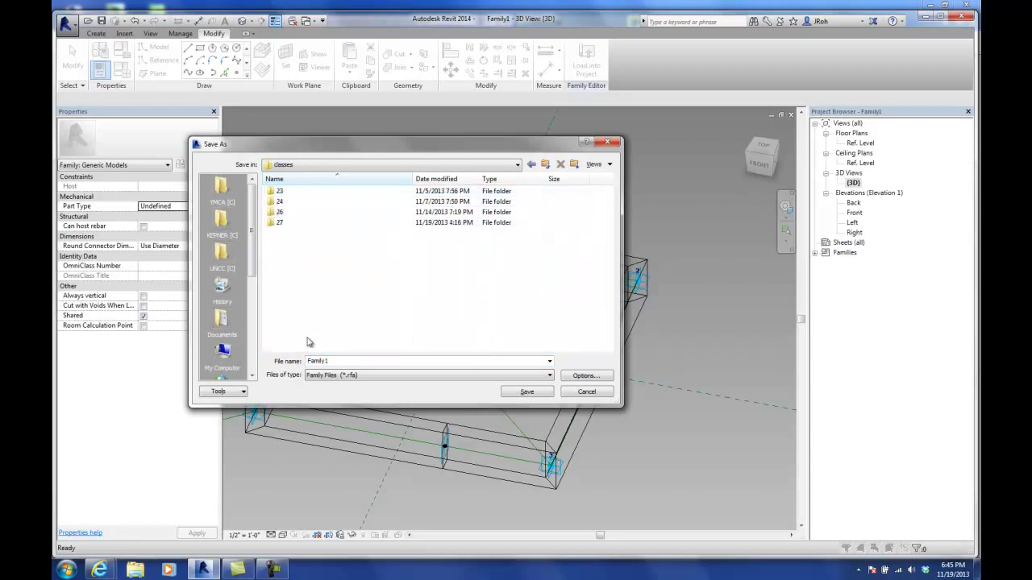
{"action": "double_click", "coordinate": [336, 361]}
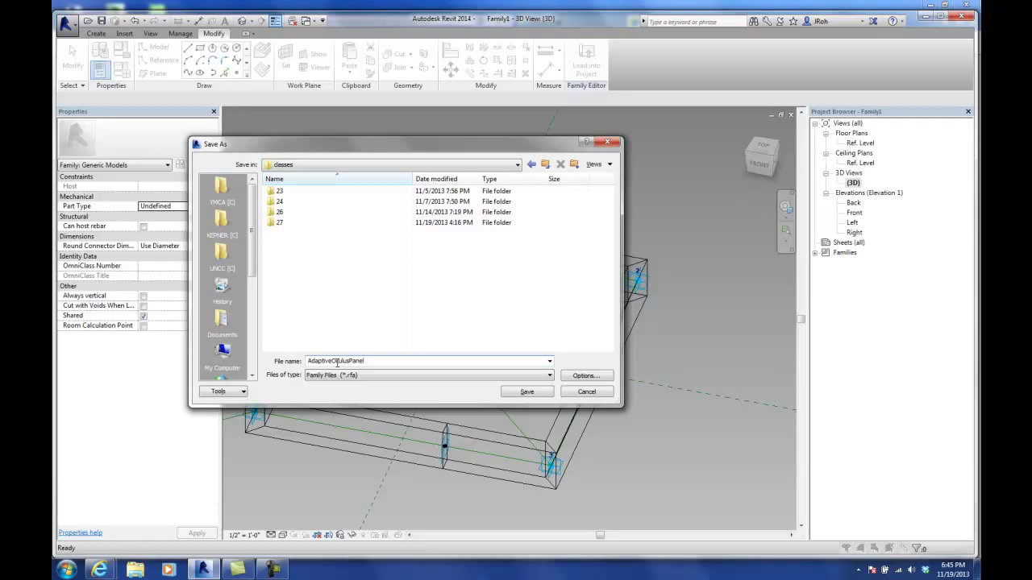
{"action": "left_click", "coordinate": [525, 392]}
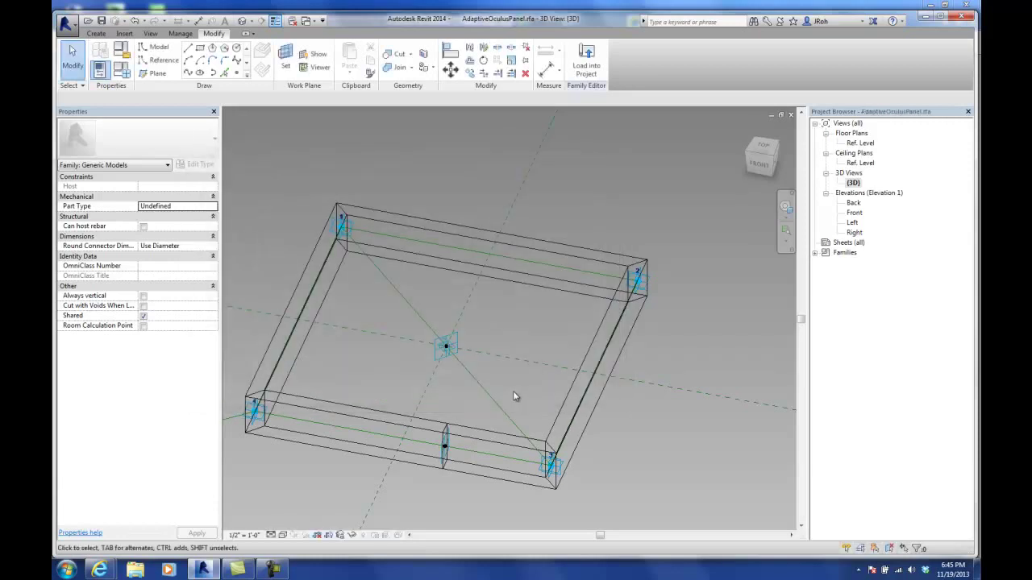
- Move adaptive point 1 slightly upward along its vertical axis to flex the frame and the diagonal's midpoint reference point
{"action": "middle_click_drag", "start_coordinate": [405, 381], "coordinate": [444, 361], "text": "shift"}
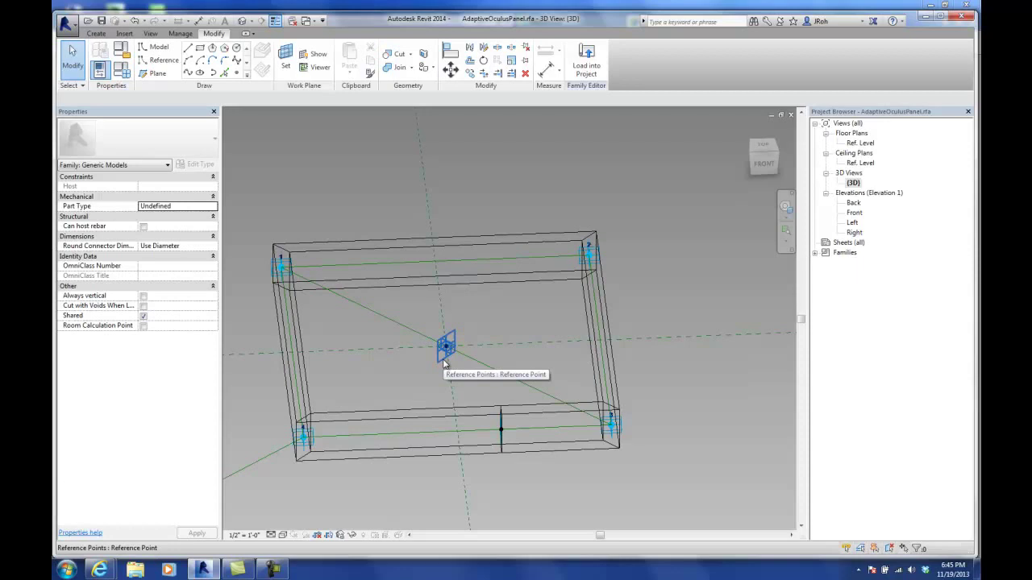
{"action": "middle_click_drag", "start_coordinate": [443, 364], "coordinate": [491, 373], "text": "shift"}
{"action": "left_click", "coordinate": [326, 238]}
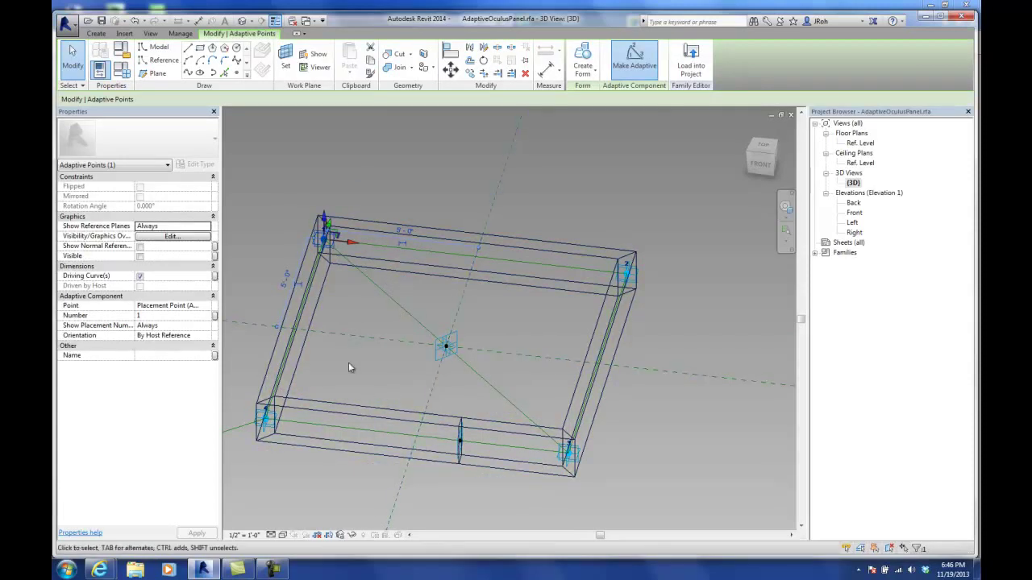
{"action": "left_click", "coordinate": [451, 340]}
{"action": "middle_click_drag", "start_coordinate": [502, 352], "coordinate": [473, 334], "text": "shift"}
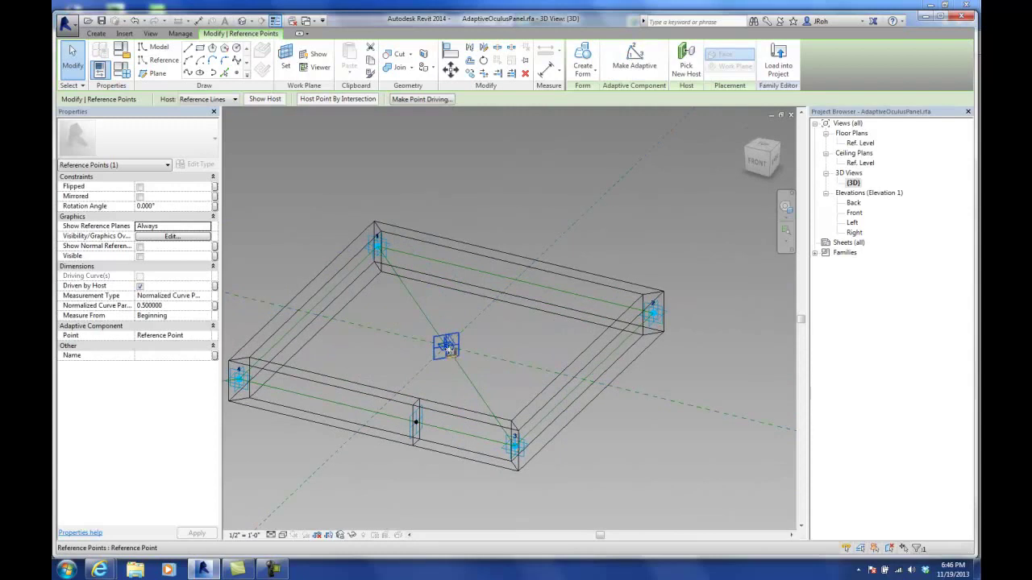
{"action": "left_click", "coordinate": [449, 342]}
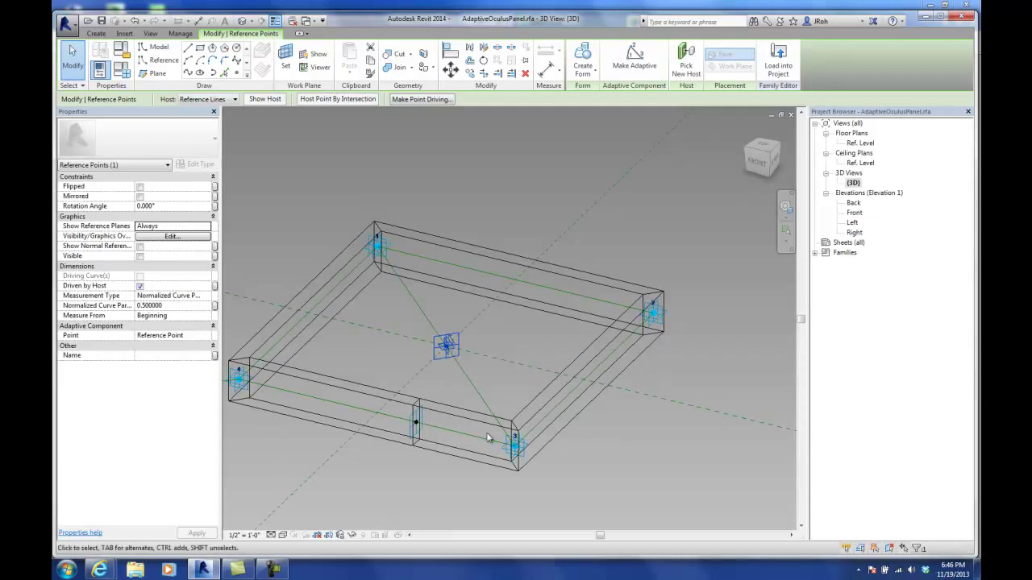
{"action": "left_click", "coordinate": [376, 239]}
{"action": "left_click_drag", "start_coordinate": [378, 199], "coordinate": [377, 230]}
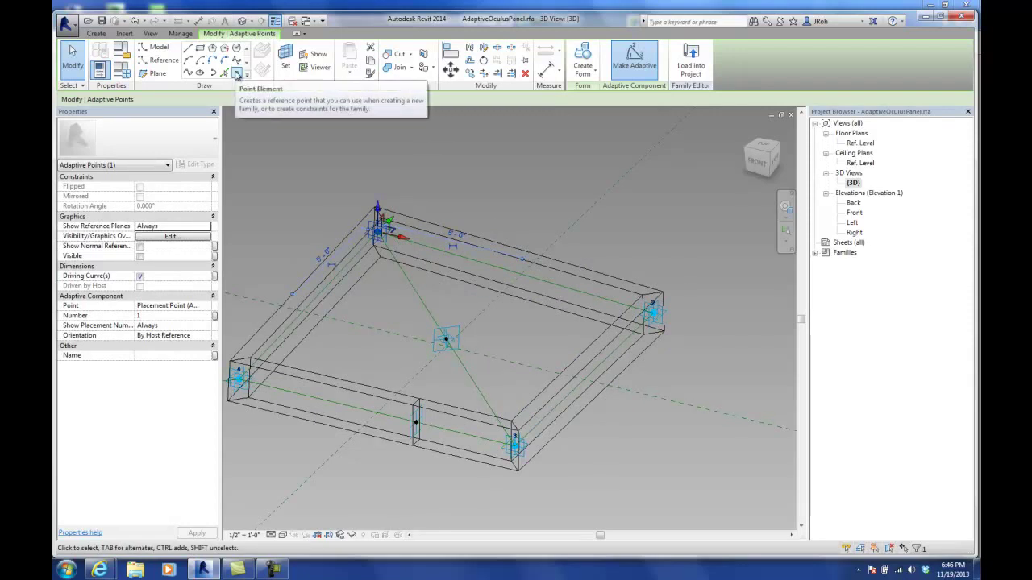
- Start the Point Element tool and pick the midpoint reference point's horizontal reference plane as the placement plane
{"action": "left_click", "coordinate": [237, 74]}
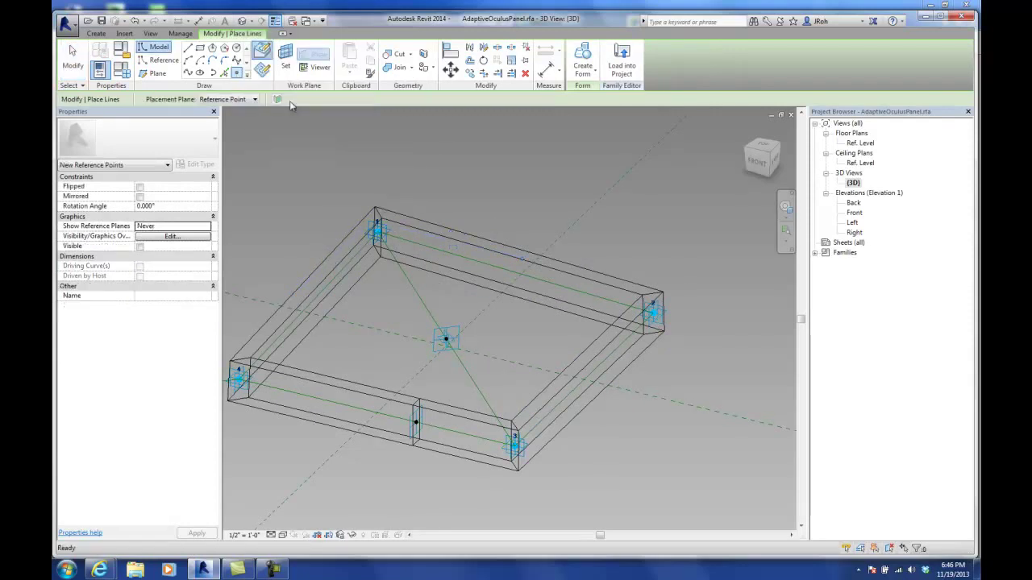
{"action": "middle_click_drag", "start_coordinate": [411, 317], "coordinate": [460, 364], "text": "shift"}
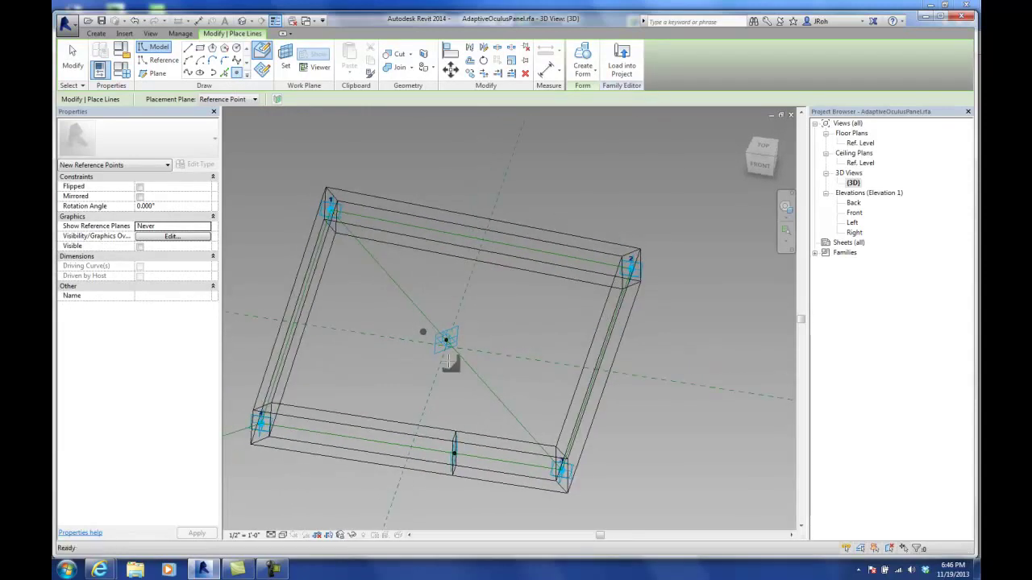
{"action": "left_click", "coordinate": [219, 101]}
{"action": "left_click", "coordinate": [218, 121]}
{"action": "scroll", "coordinate": [425, 337], "scroll_direction": "up", "scroll_amount": 1}
{"action": "scroll", "coordinate": [425, 337], "scroll_direction": "up", "scroll_amount": 5}
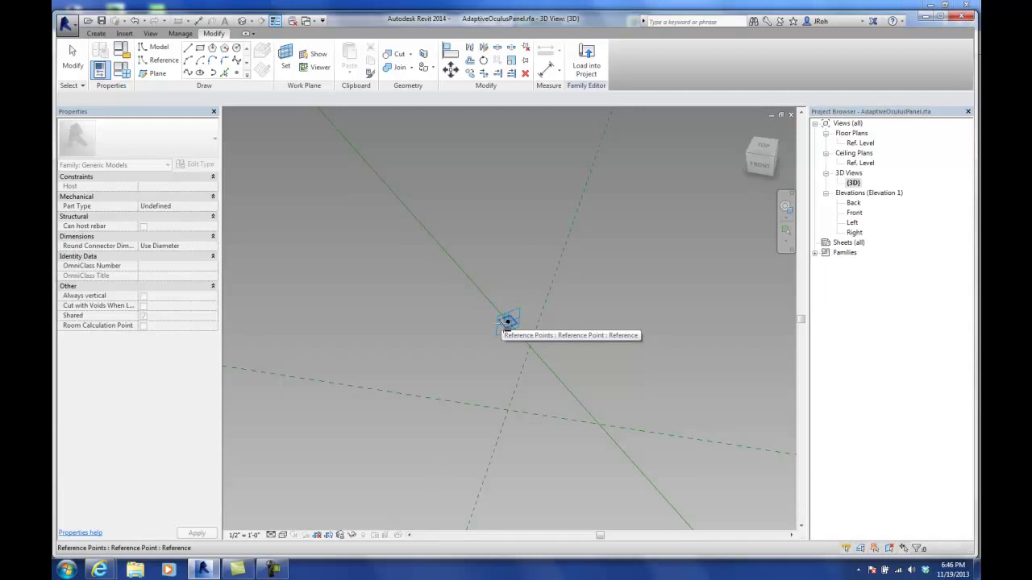
{"action": "left_click", "coordinate": [276, 22]}
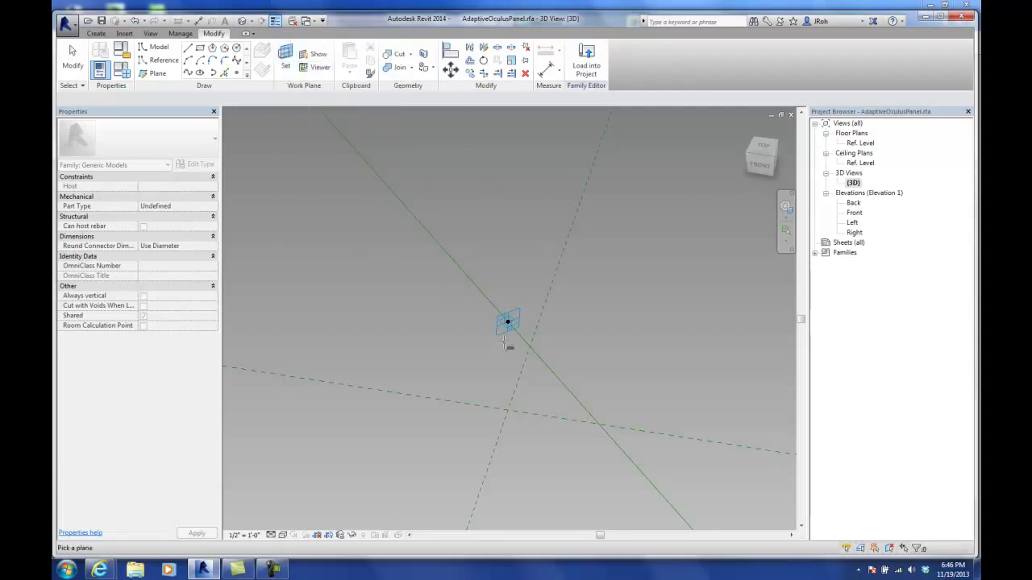
{"action": "left_click", "coordinate": [506, 322]}
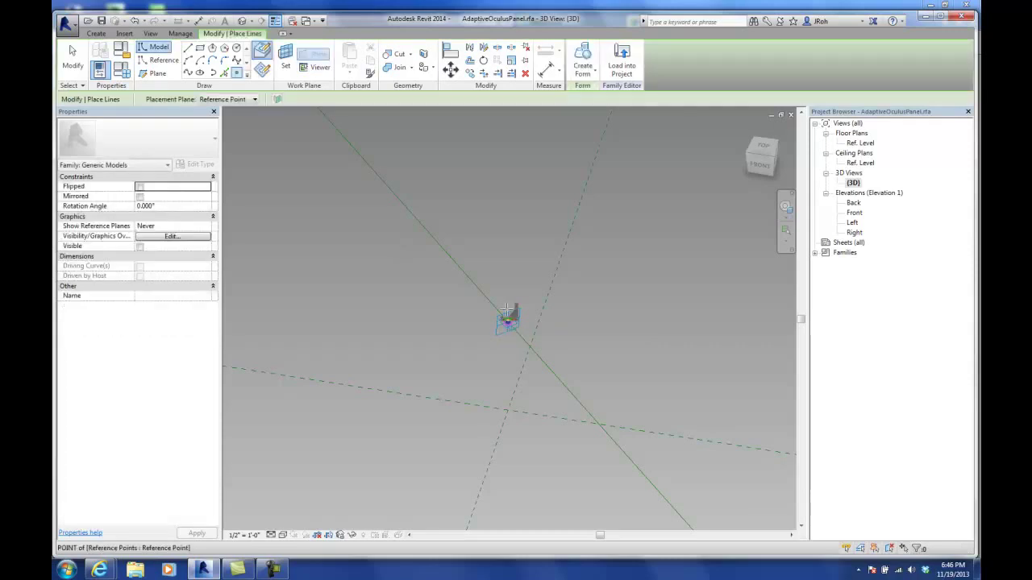
- Place two reference points on the picked plane, one on each side of the diagonal's midpoint reference point
{"action": "left_click", "coordinate": [521, 184]}
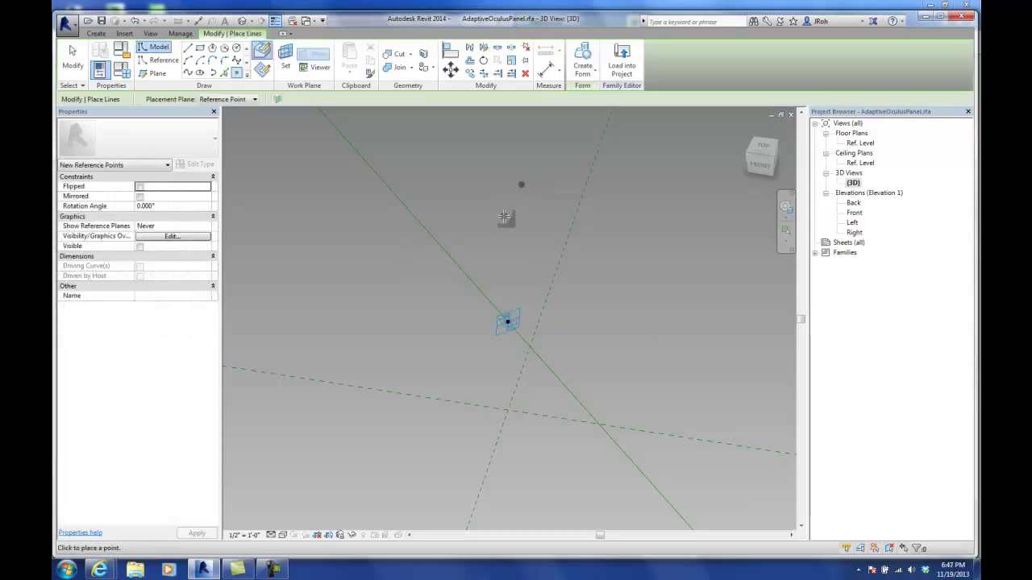
{"action": "left_click", "coordinate": [470, 454]}
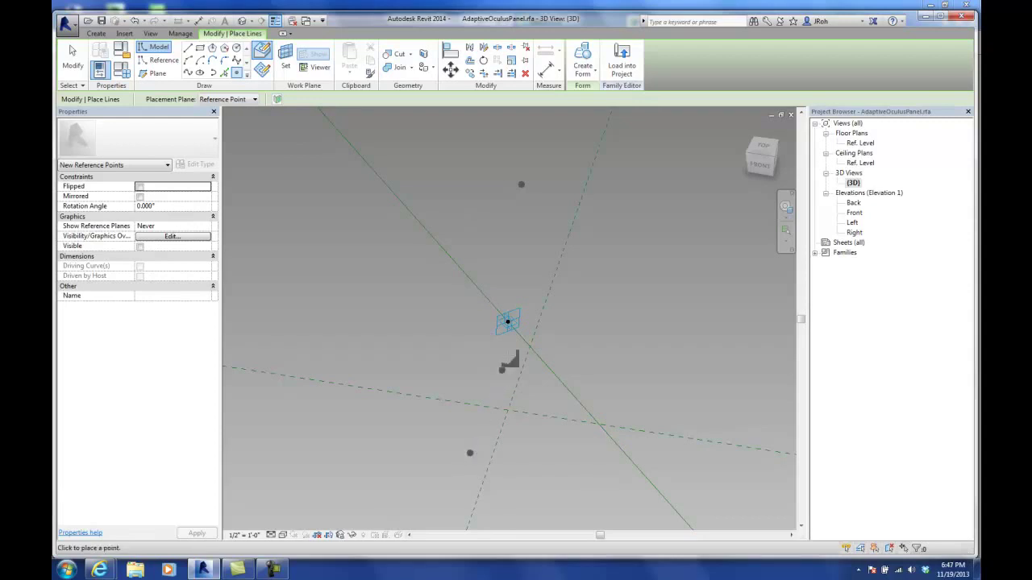
{"action": "left_click", "coordinate": [481, 418]}
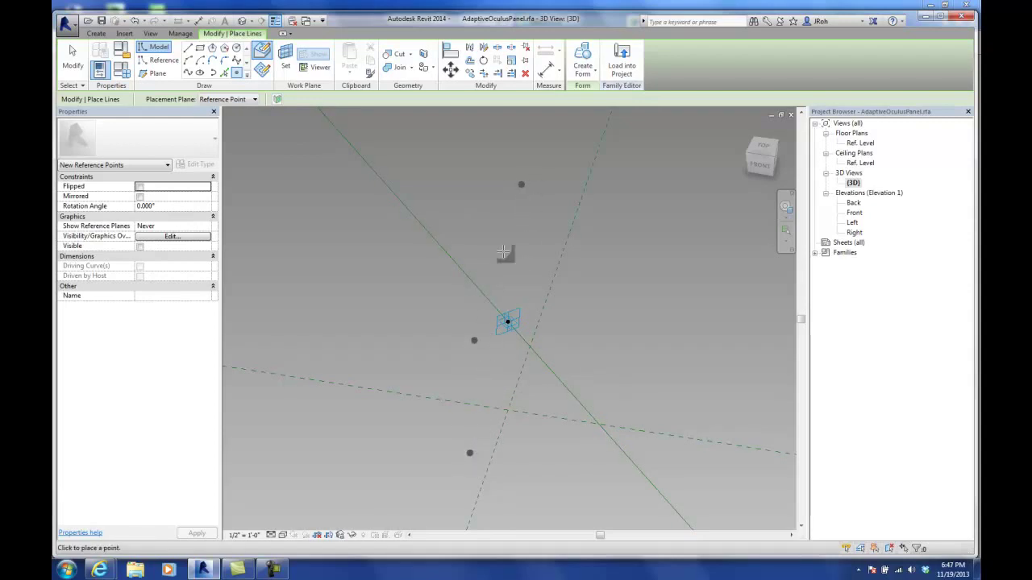
{"action": "left_click", "coordinate": [73, 58]}
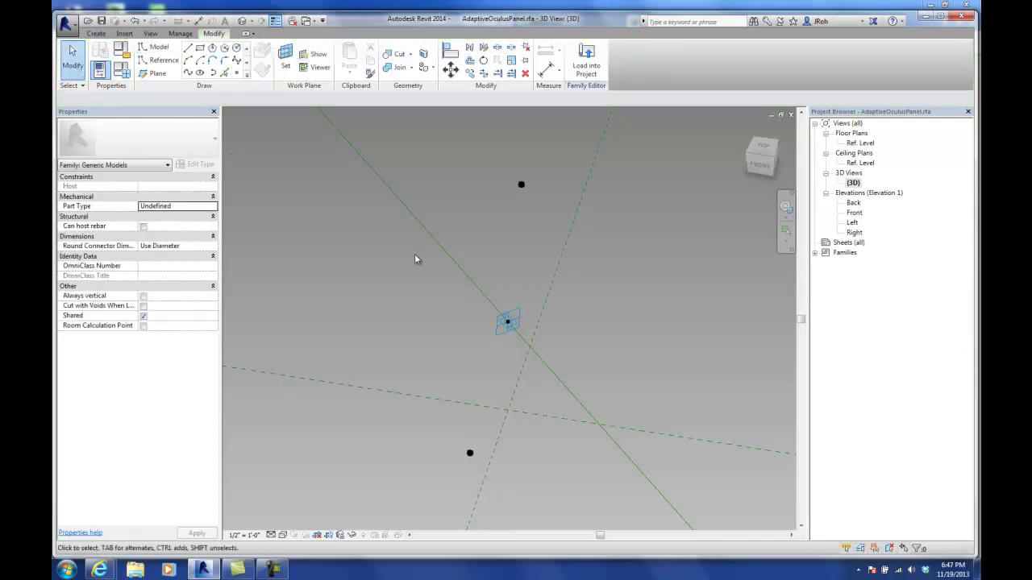
{"action": "mouse_move", "coordinate": [514, 334]}
{"action": "middle_mouse_down", "text": "shift"}
{"action": "mouse_move", "coordinate": [512, 381]}
{"action": "mouse_move", "coordinate": [508, 332]}
{"action": "middle_mouse_up", "text": "shift"}
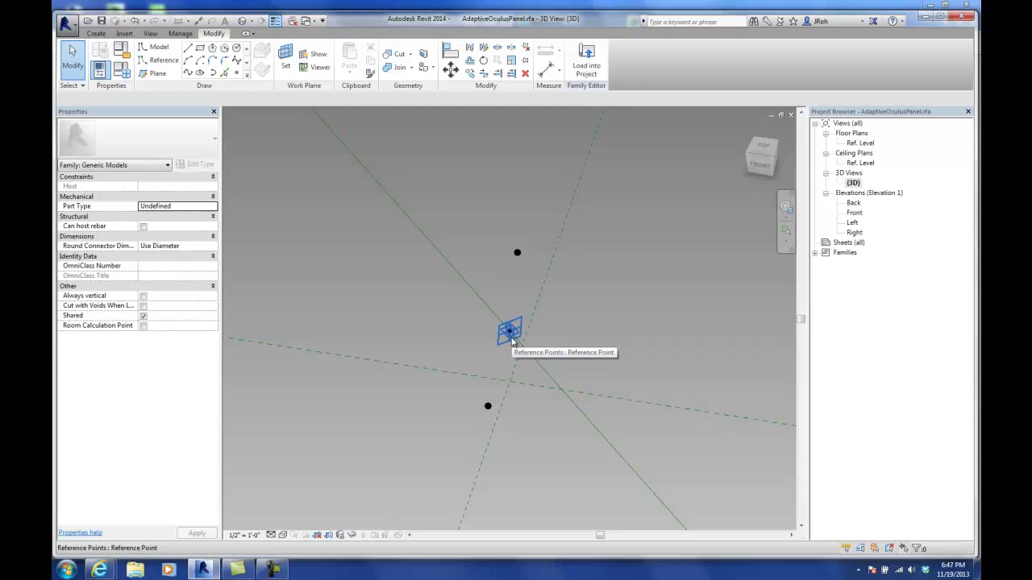
- Set the Offset of the newly placed reference point behind the midpoint to 5'
{"action": "left_click", "coordinate": [517, 254]}
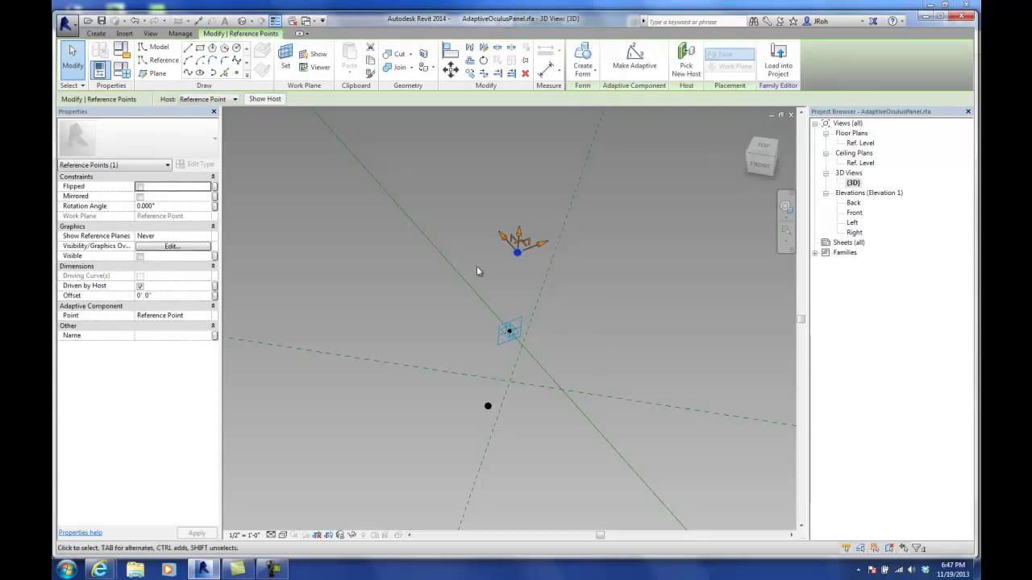
{"action": "left_click", "coordinate": [157, 297]}
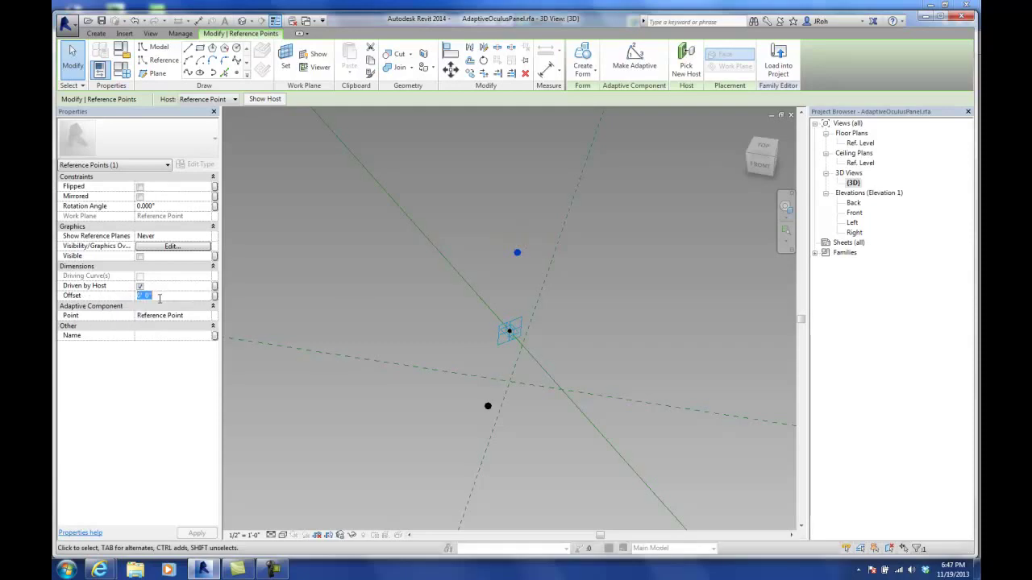
{"action": "type", "text": "5"}
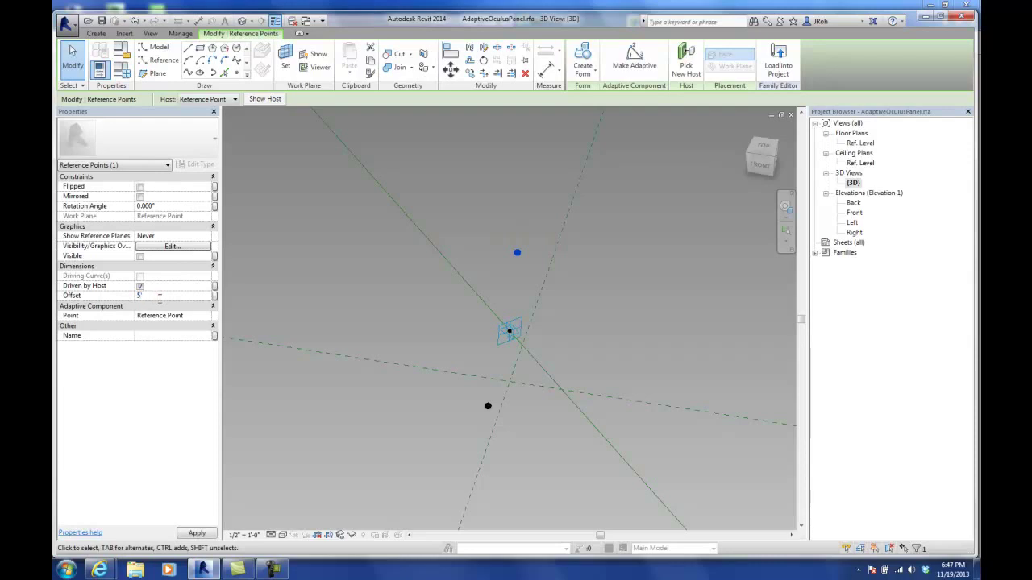
{"action": "scroll", "coordinate": [340, 297], "scroll_direction": "down", "scroll_amount": 5}
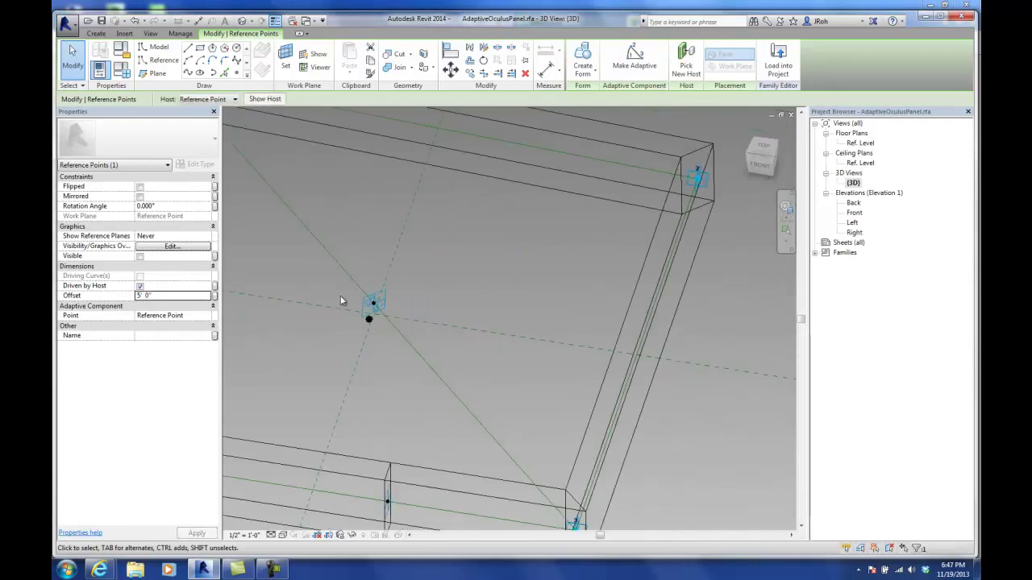
{"action": "middle_click_drag", "start_coordinate": [341, 300], "coordinate": [455, 309]}
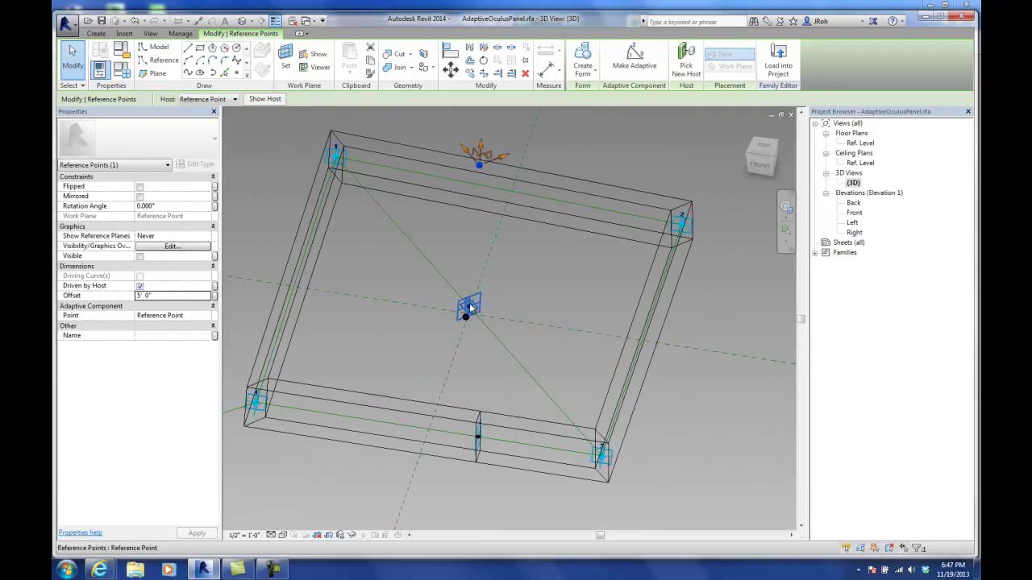
- Set the Offset of the newly placed reference point in front of the midpoint to -5'
{"action": "left_click", "coordinate": [475, 310]}
{"action": "scroll", "coordinate": [465, 322], "scroll_direction": "up", "scroll_amount": 5}
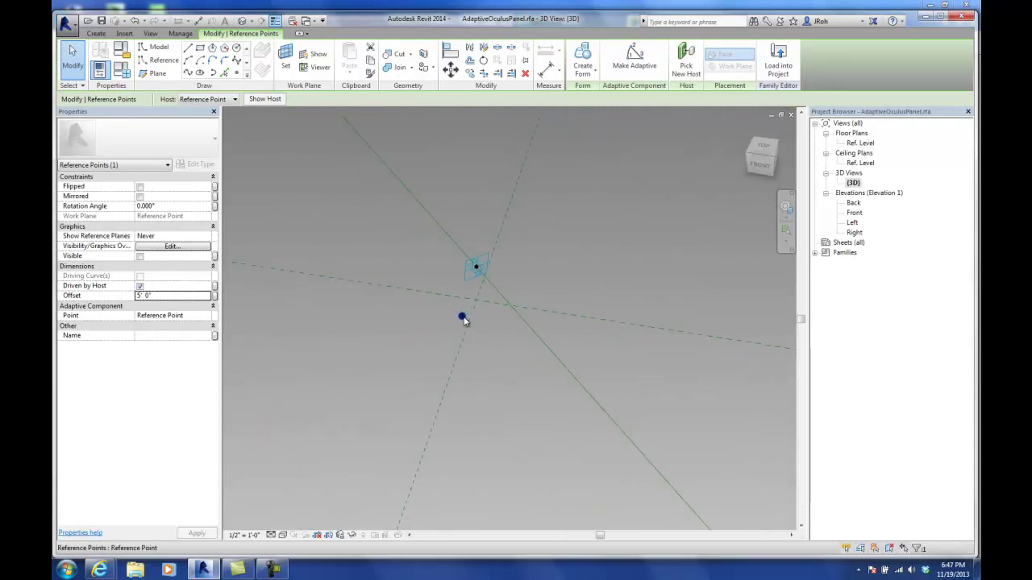
{"action": "left_click", "coordinate": [167, 295]}
{"action": "type", "text": "-5"}
{"action": "key", "text": "Return"}
{"action": "scroll", "coordinate": [358, 354], "scroll_direction": "down", "scroll_amount": 4}
{"action": "middle_click_drag", "start_coordinate": [432, 343], "coordinate": [376, 330], "text": "shift"}
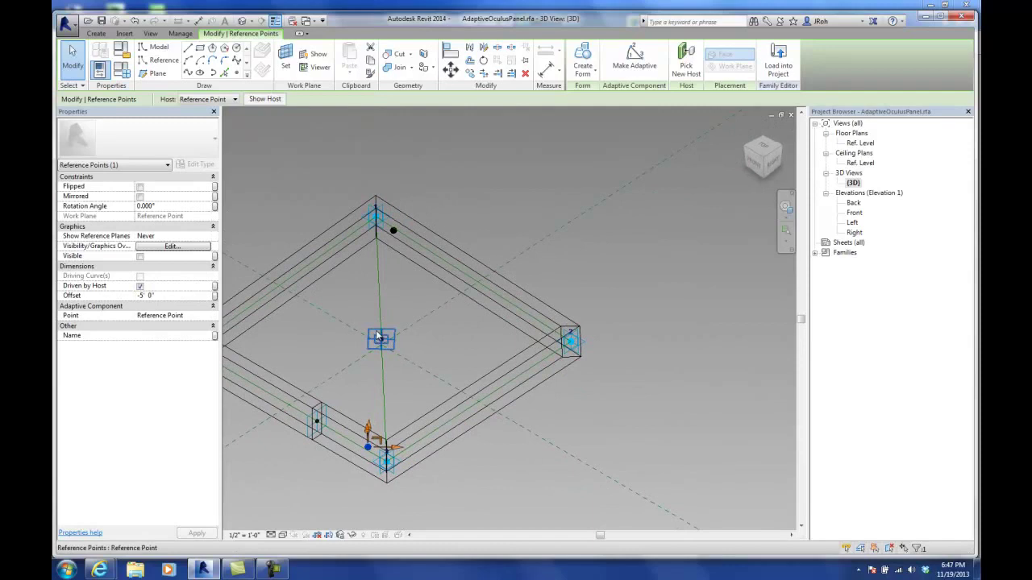
- Select both offset reference points together and set their Show Reference Planes to Always
{"action": "left_click", "coordinate": [395, 233], "text": "ctrl"}
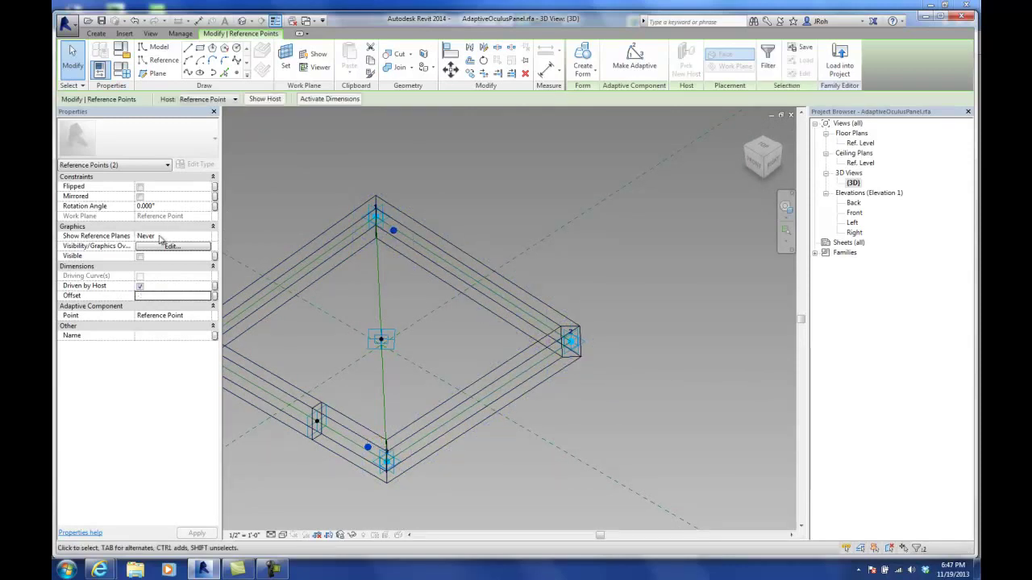
{"action": "left_click", "coordinate": [163, 238]}
{"action": "left_click", "coordinate": [207, 236]}
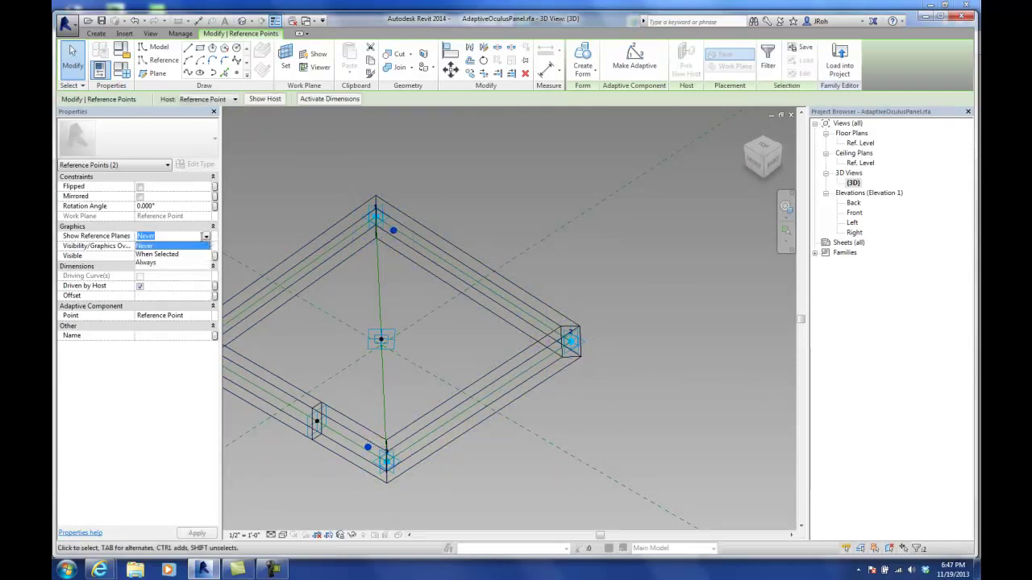
{"action": "left_click", "coordinate": [150, 263]}
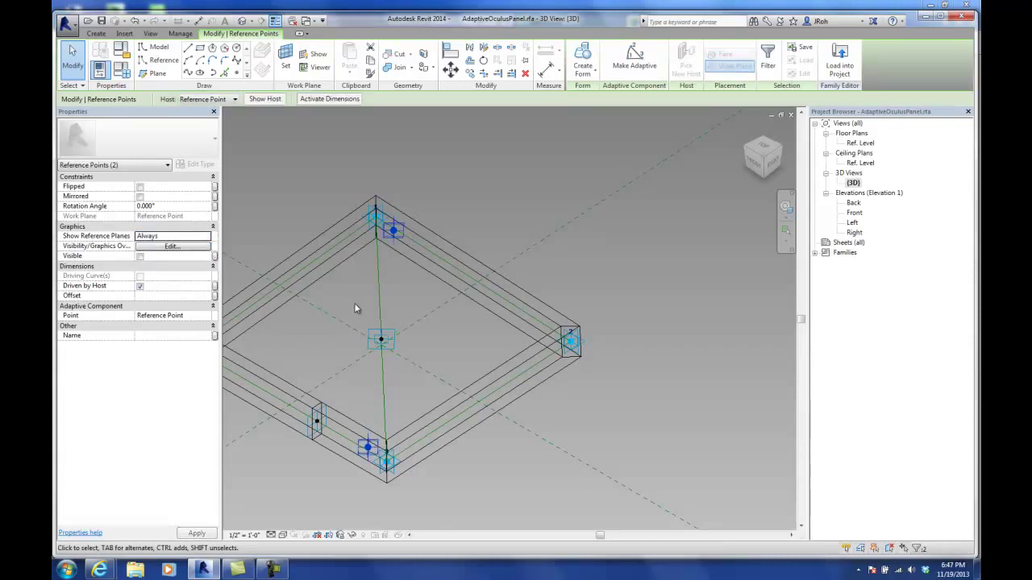
{"action": "middle_click_drag", "start_coordinate": [381, 345], "coordinate": [527, 298], "text": "shift"}
{"action": "left_click", "coordinate": [670, 351]}
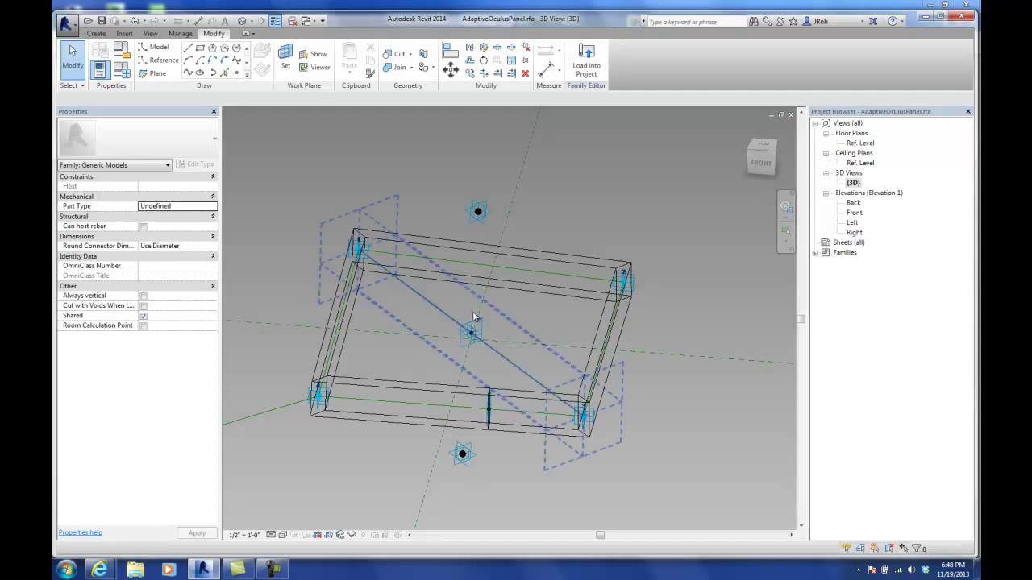
- Align the upper offset reference point with the reference planes of the diagonal's midpoint reference point
{"action": "left_click", "coordinate": [449, 50]}
{"action": "middle_click_drag", "start_coordinate": [560, 312], "coordinate": [478, 326], "text": "shift"}
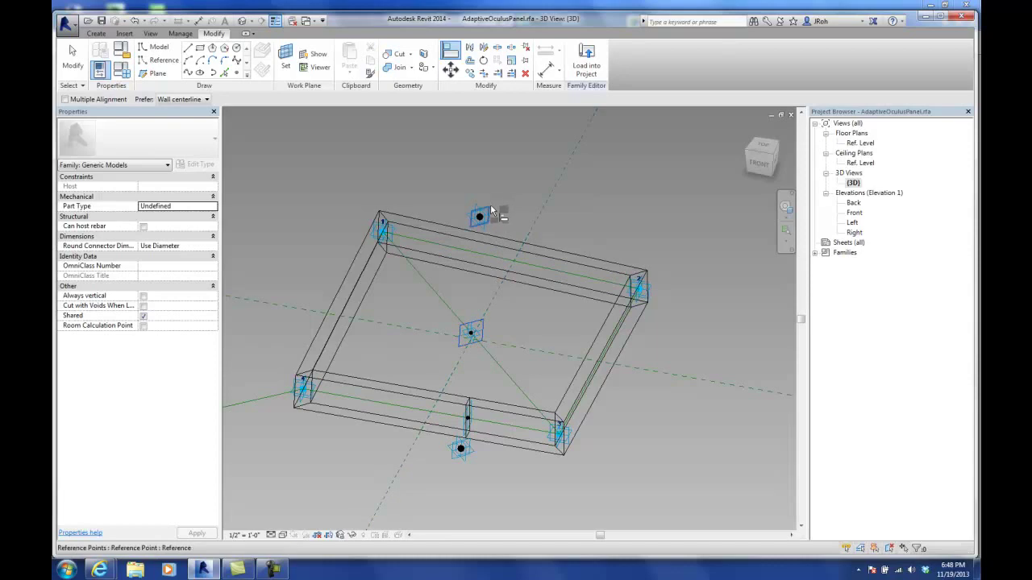
{"action": "left_click", "coordinate": [489, 212]}
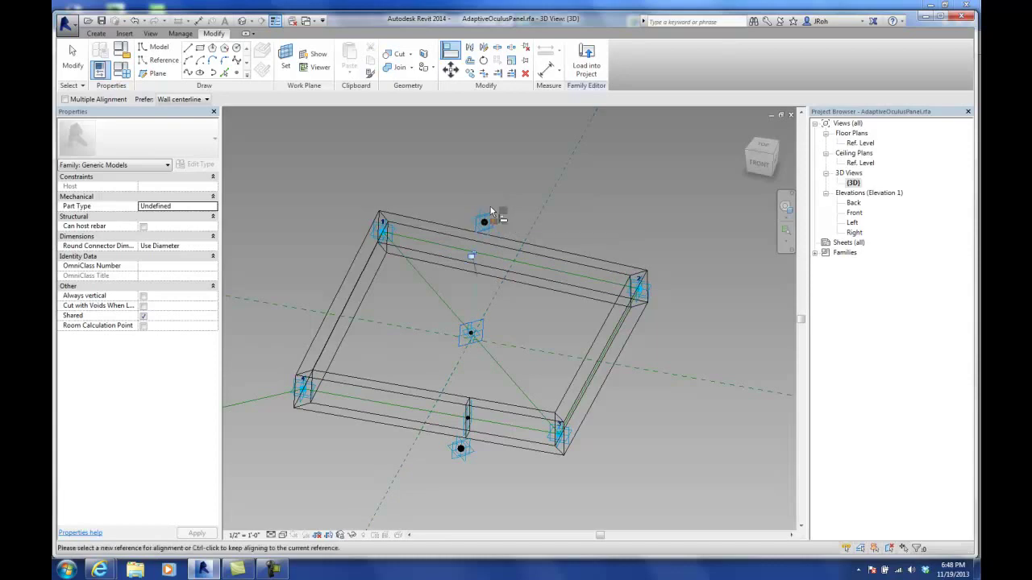
{"action": "left_click", "coordinate": [473, 257]}
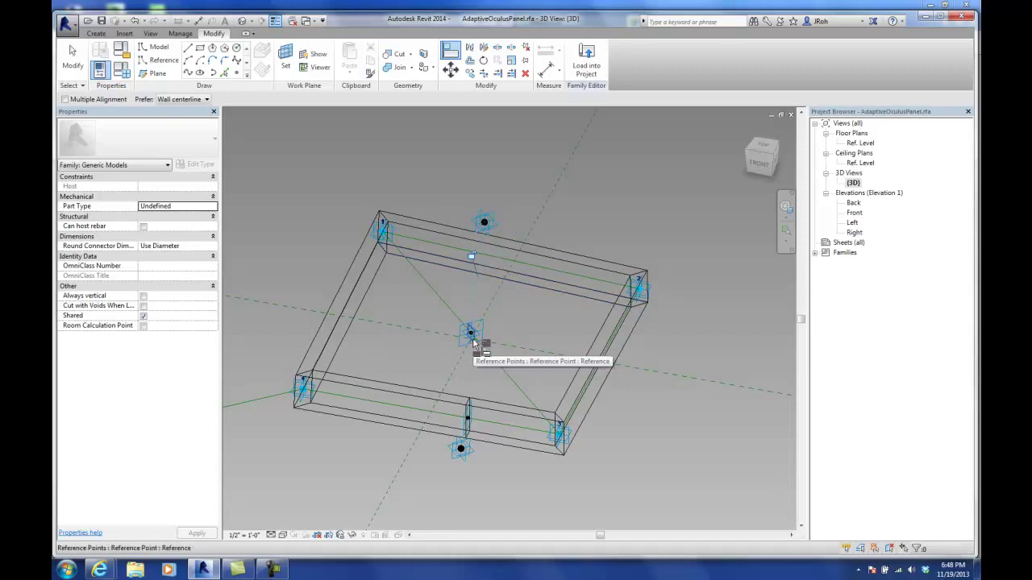
{"action": "left_click", "coordinate": [479, 345]}
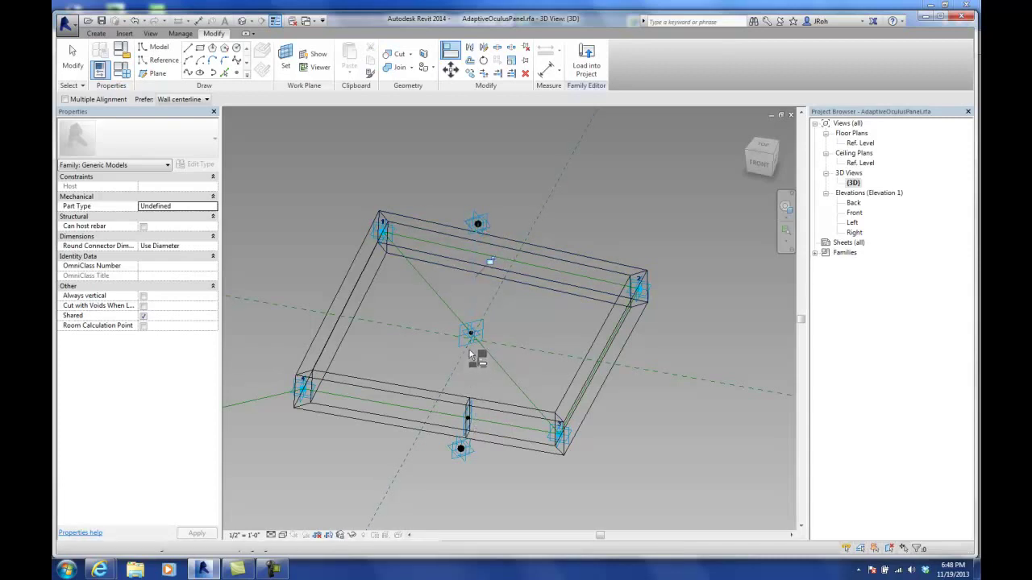
- Align the lower offset reference point with the midpoint reference point's planes in both directions and end the Align command
{"action": "left_click", "coordinate": [470, 458]}
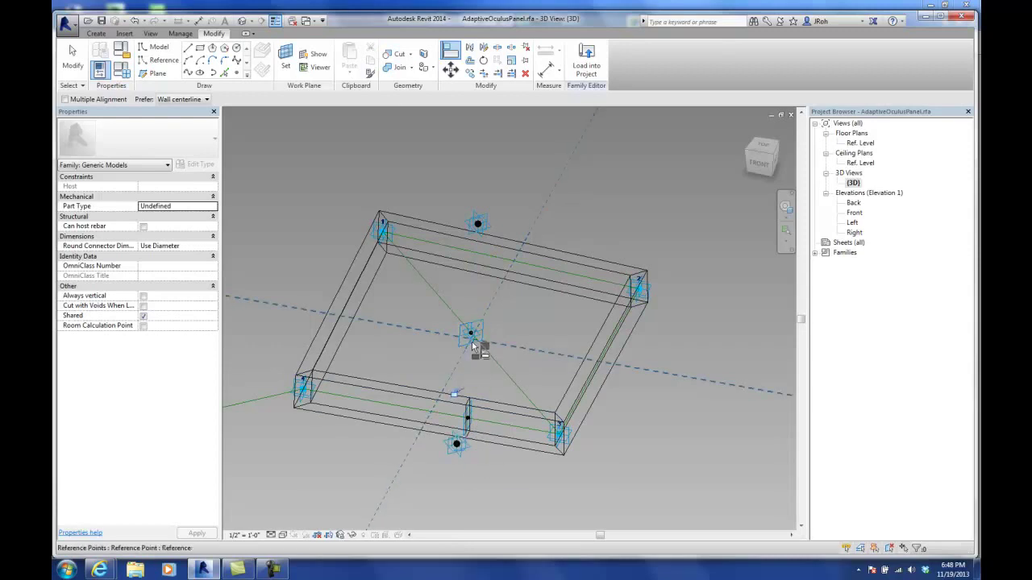
{"action": "left_click", "coordinate": [473, 345]}
{"action": "left_click", "coordinate": [465, 457]}
{"action": "left_click", "coordinate": [69, 76]}
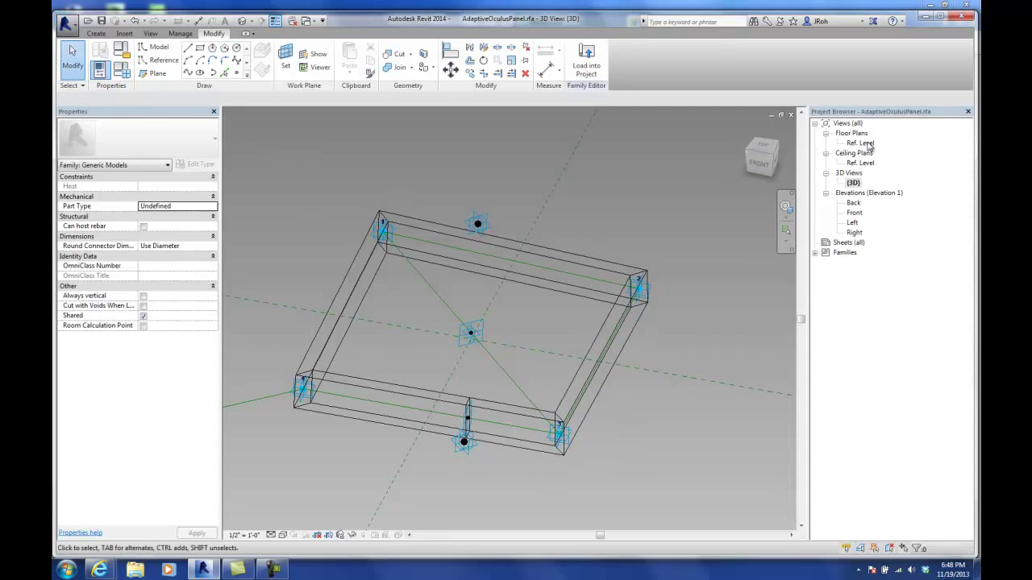
- Open the Ref. Level floor plan and set its View Range Top, Bottom and View Depth to Unlimited
{"action": "double_click", "coordinate": [870, 146]}
{"action": "scroll", "coordinate": [527, 233], "scroll_direction": "down", "scroll_amount": 2}
{"action": "middle_click_drag", "start_coordinate": [527, 233], "coordinate": [498, 267]}
{"action": "scroll", "coordinate": [498, 267], "scroll_direction": "up", "scroll_amount": 5}
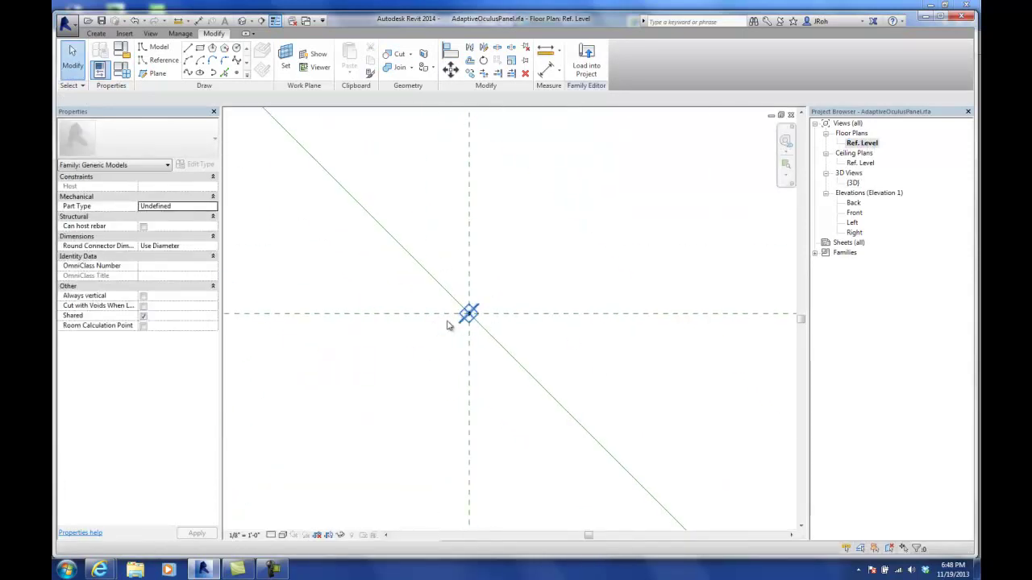
{"action": "scroll", "coordinate": [466, 366], "scroll_direction": "down", "scroll_amount": 4}
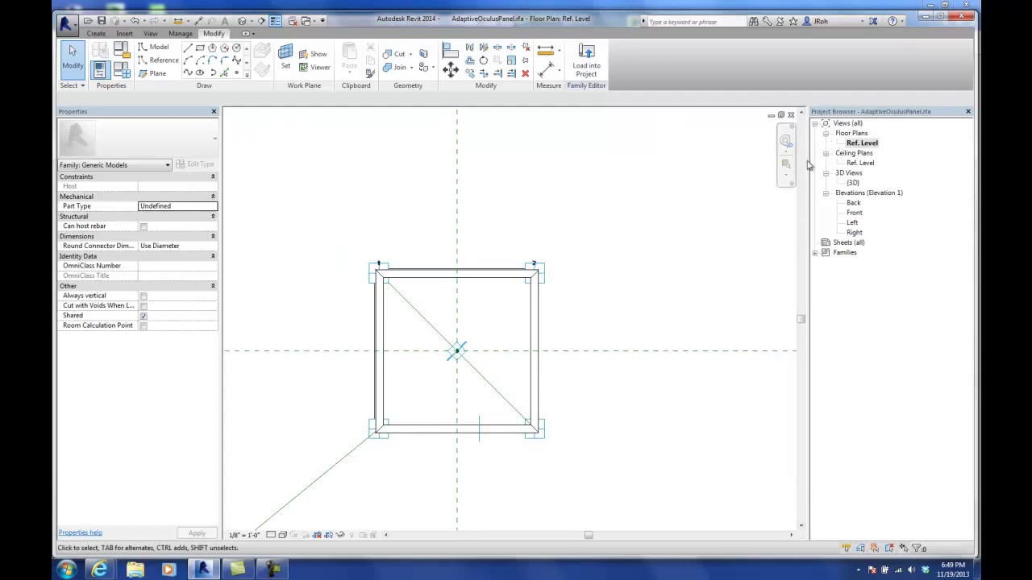
{"action": "left_click", "coordinate": [862, 144]}
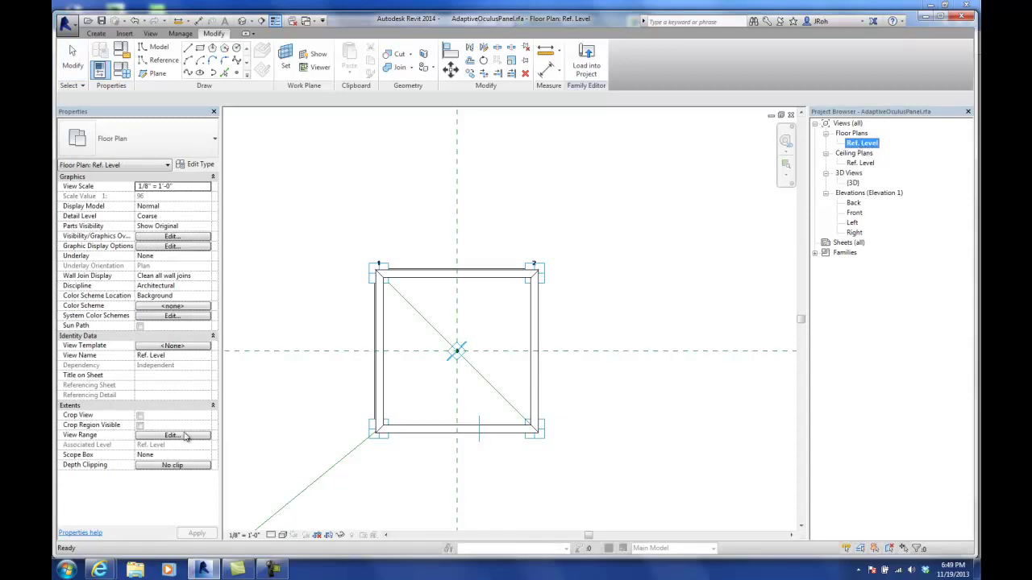
{"action": "left_click", "coordinate": [171, 435]}
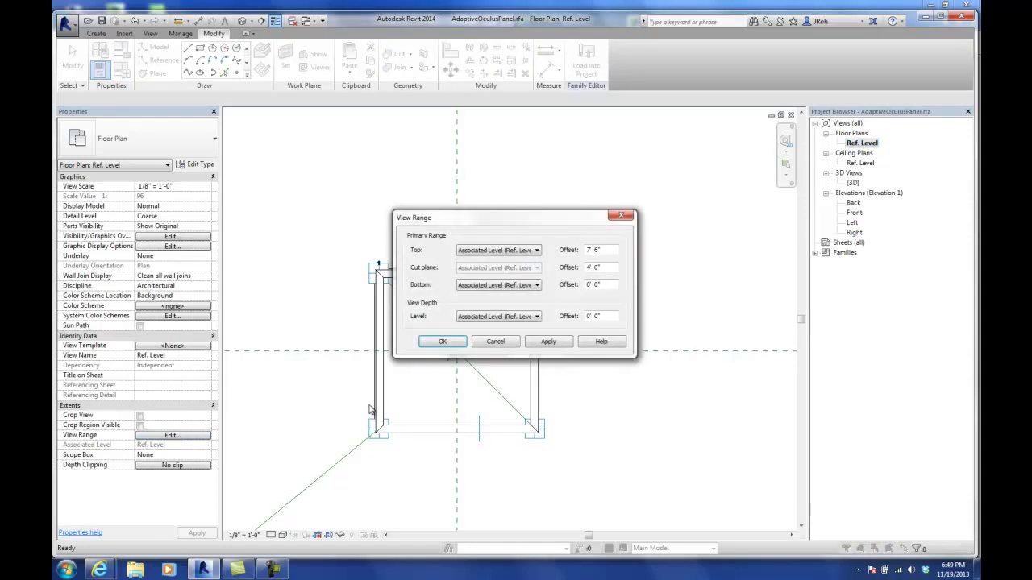
{"action": "left_click", "coordinate": [503, 252]}
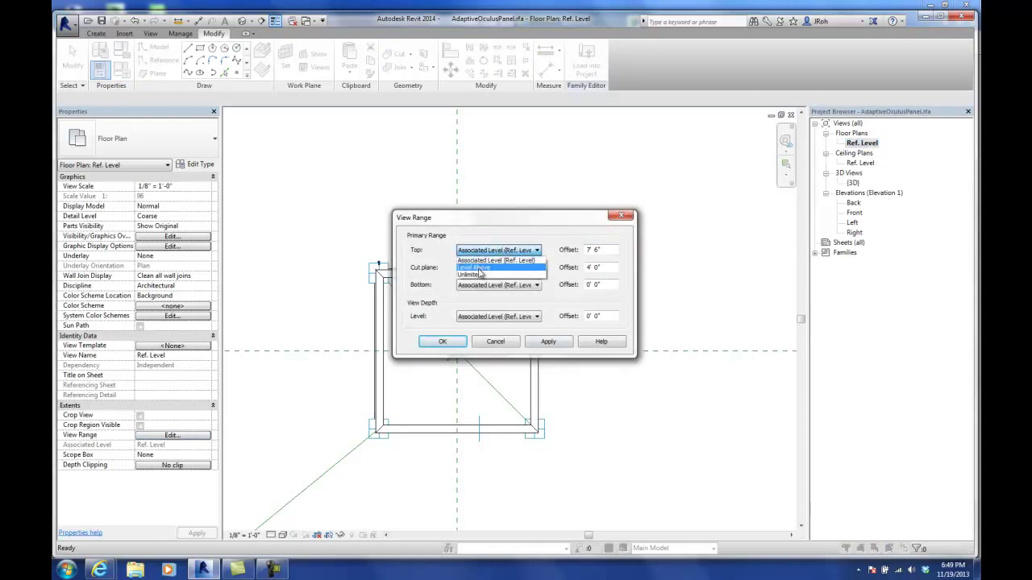
{"action": "left_click", "coordinate": [482, 274]}
{"action": "left_click", "coordinate": [484, 284]}
{"action": "left_click", "coordinate": [471, 309]}
{"action": "left_click", "coordinate": [473, 319]}
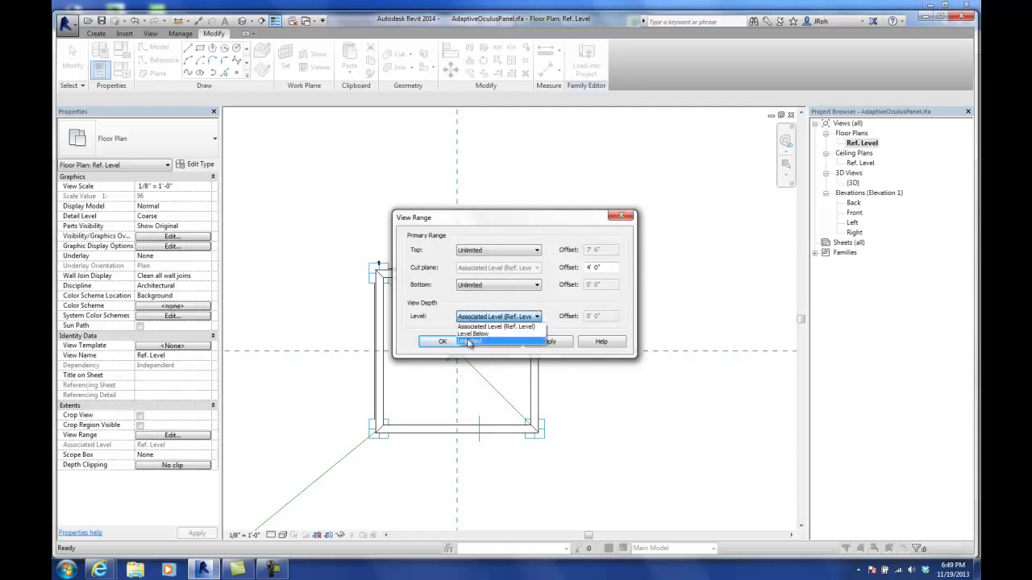
{"action": "left_click", "coordinate": [469, 342]}
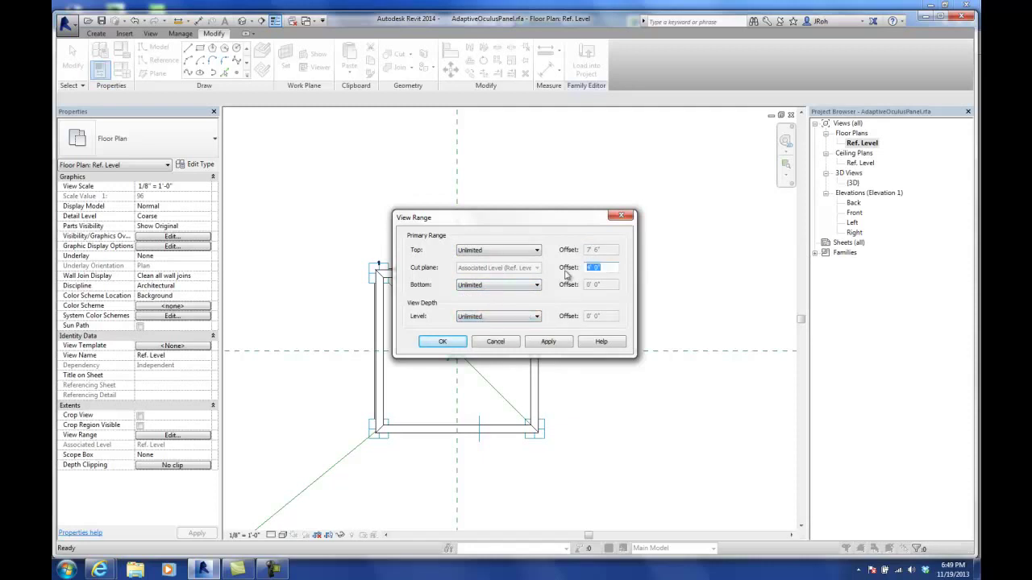
{"action": "left_click", "coordinate": [441, 342]}
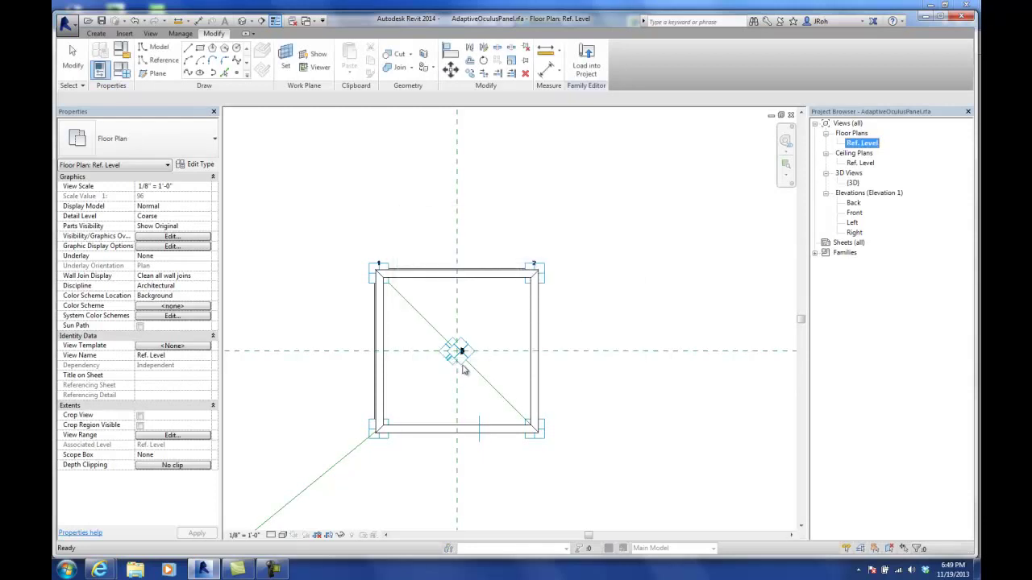
- Lower placement point 1 in the 3D view until both offset reference points sit directly above and below the midpoint
{"action": "left_click", "coordinate": [588, 349]}
{"action": "scroll", "coordinate": [456, 352], "scroll_direction": "up", "scroll_amount": 5}
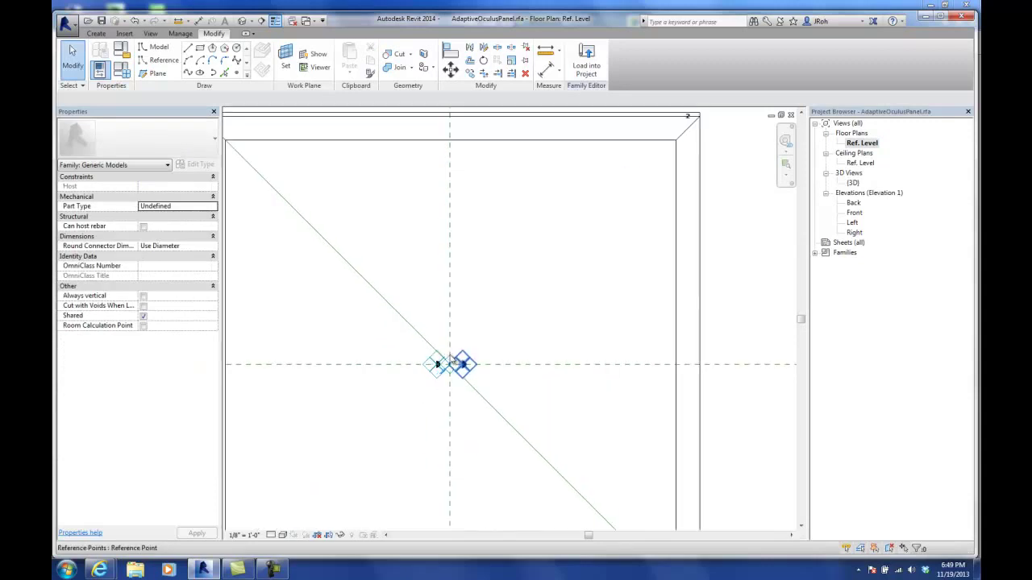
{"action": "scroll", "coordinate": [436, 382], "scroll_direction": "up", "scroll_amount": 2}
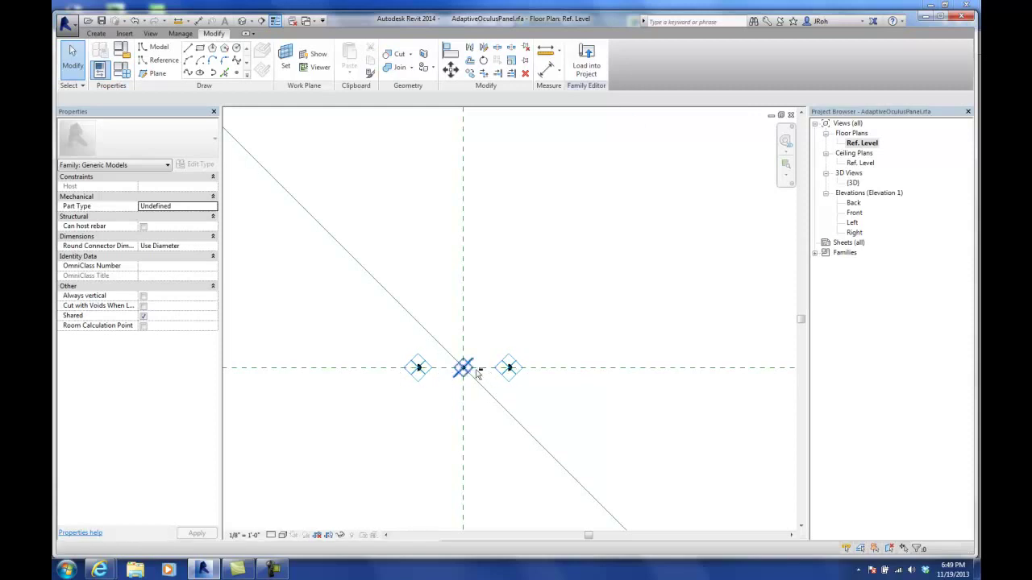
{"action": "double_click", "coordinate": [853, 183]}
{"action": "middle_click_drag", "start_coordinate": [516, 342], "coordinate": [457, 274], "text": "shift"}
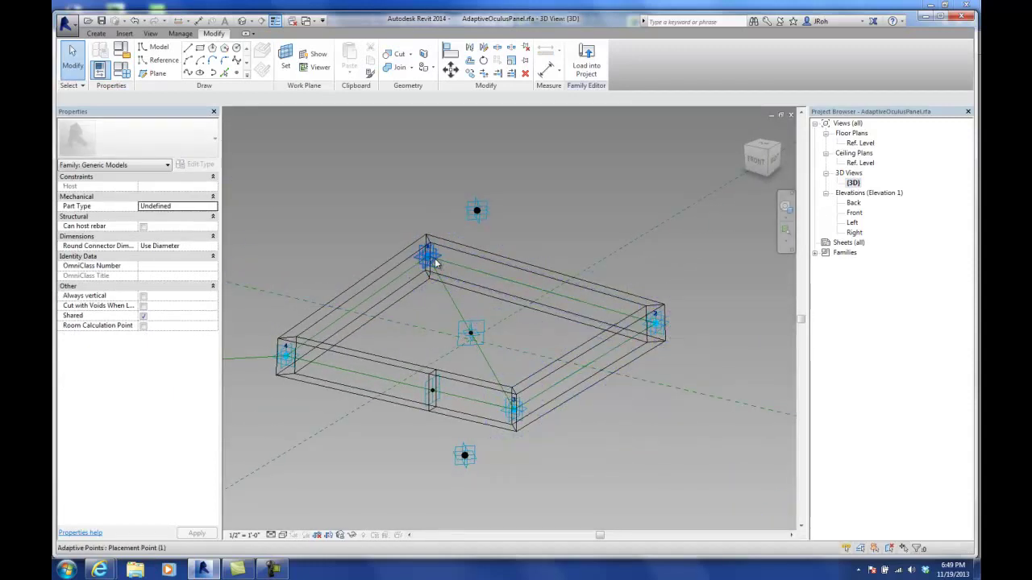
{"action": "left_click", "coordinate": [435, 263]}
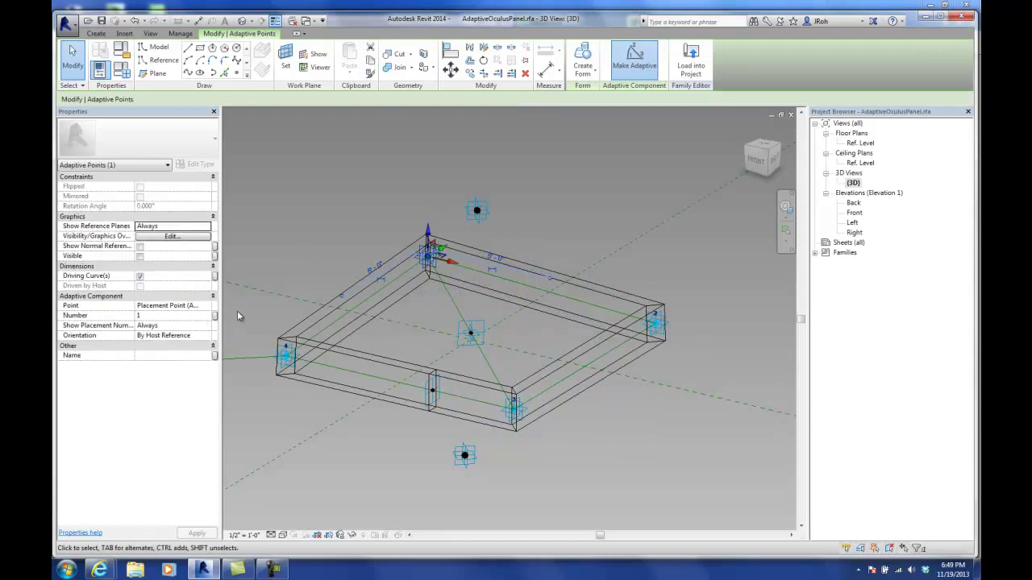
{"action": "left_click_drag", "start_coordinate": [428, 233], "coordinate": [429, 245]}
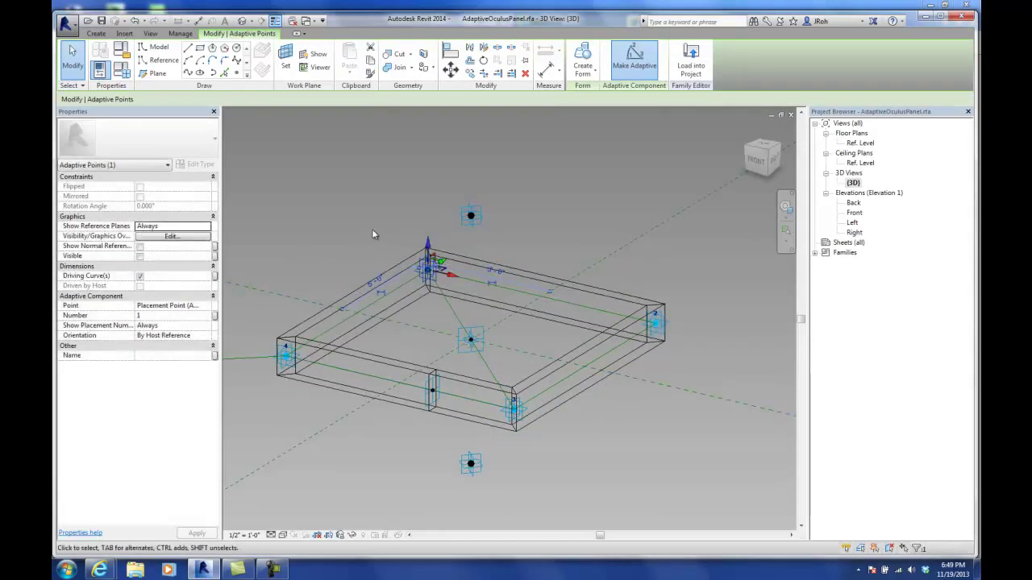
- Move placement points 2 and 3 together 2' horizontally away from the frame's centre in the Ref. Level floor plan
{"action": "double_click", "coordinate": [860, 143]}
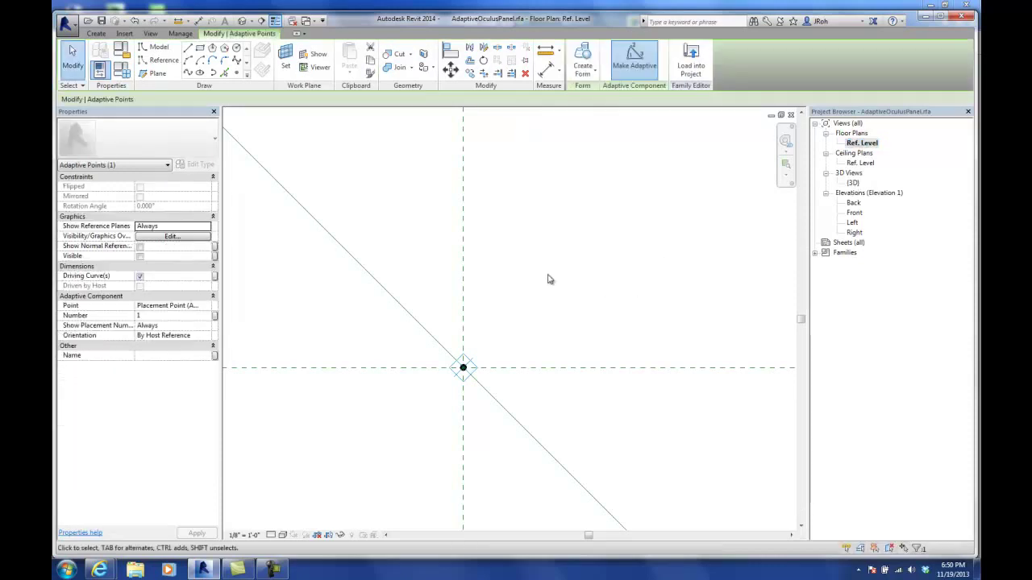
{"action": "scroll", "coordinate": [548, 282], "scroll_direction": "down", "scroll_amount": 1}
{"action": "middle_click_drag", "start_coordinate": [592, 283], "coordinate": [483, 302]}
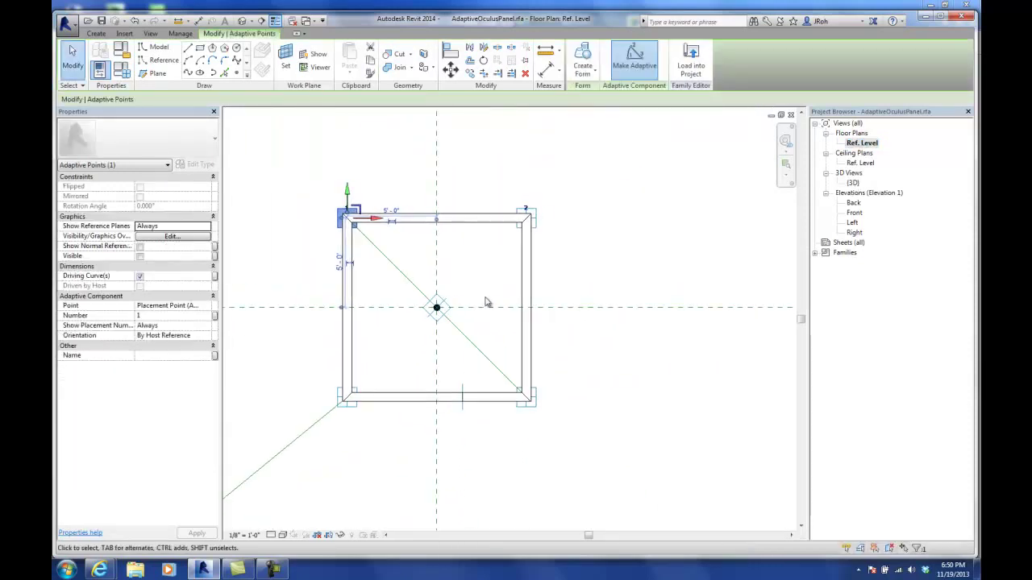
{"action": "left_click", "coordinate": [528, 216]}
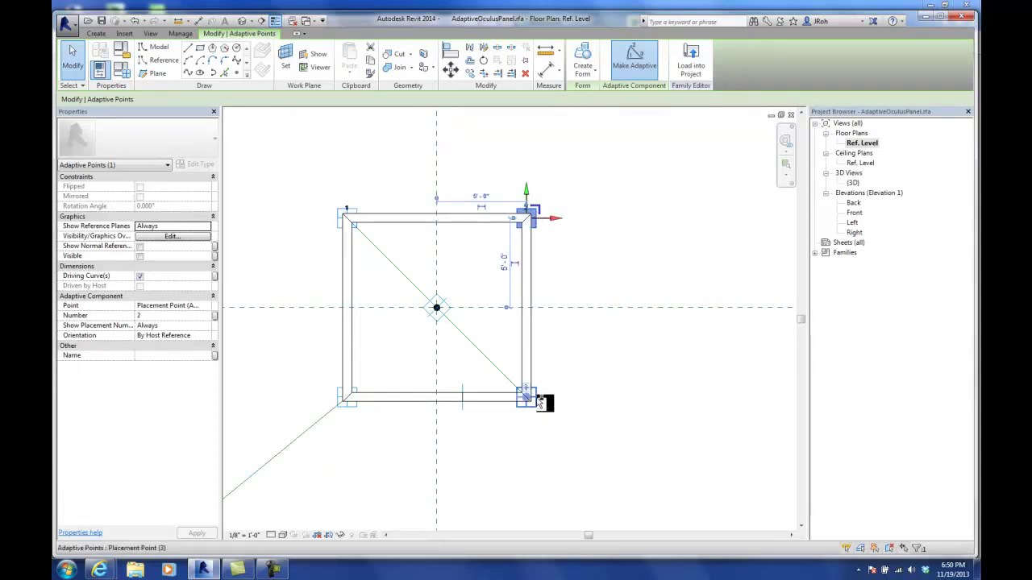
{"action": "left_click", "coordinate": [525, 396], "text": "ctrl"}
{"action": "left_click", "coordinate": [451, 71]}
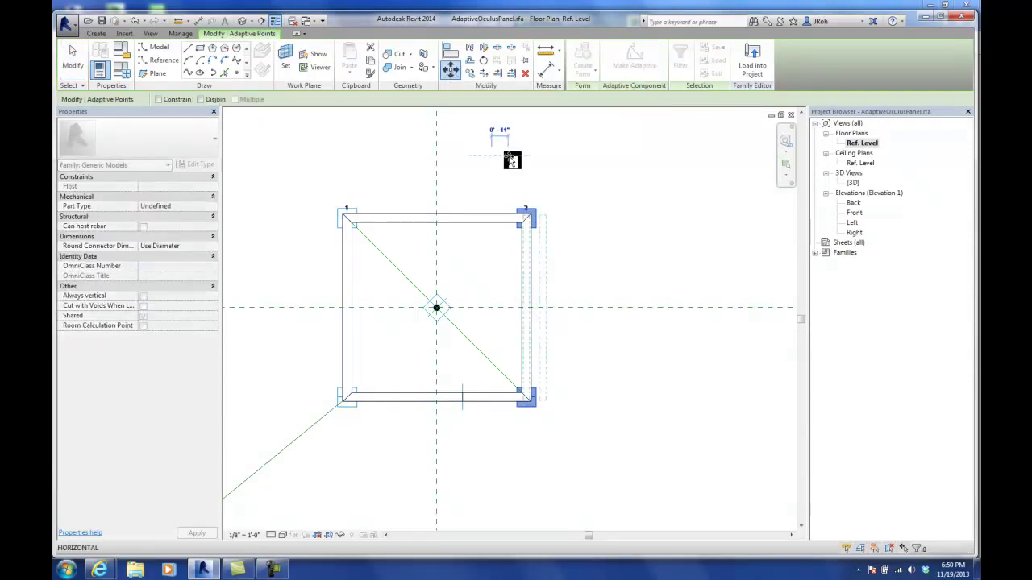
{"action": "type", "text": "2"}
{"action": "key", "text": "Return"}
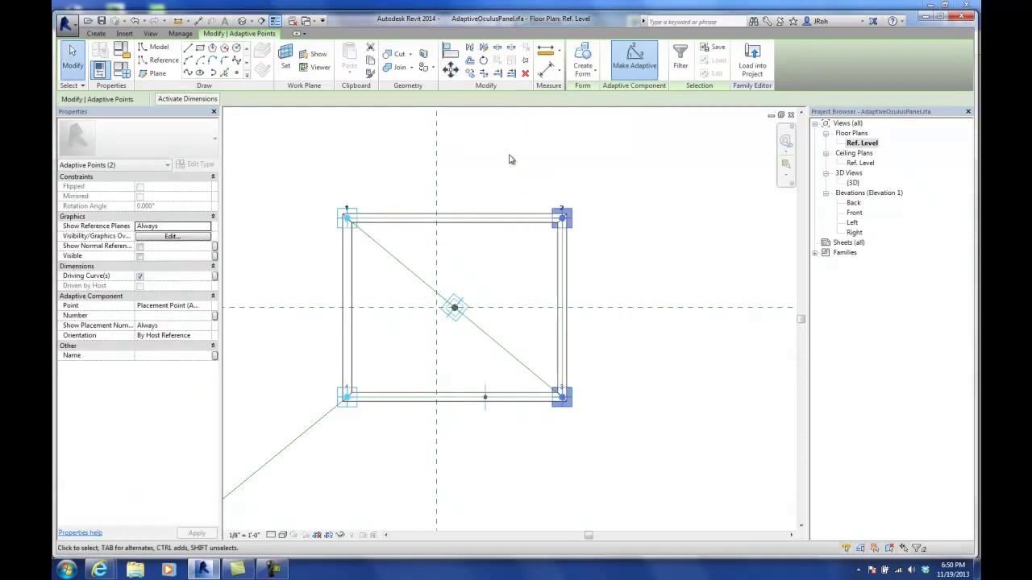
{"action": "left_click", "coordinate": [598, 168]}
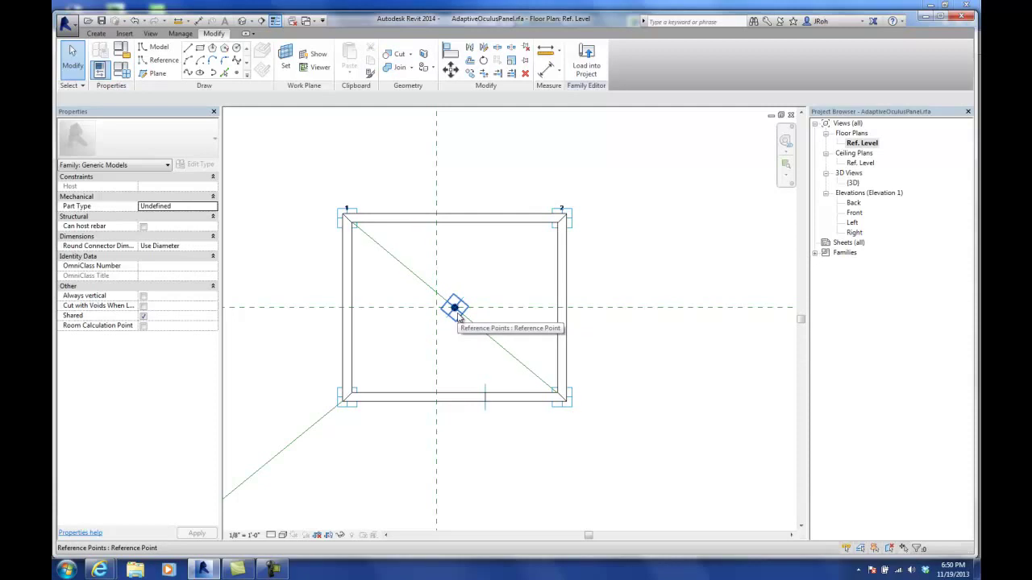
- Return to the 3D view and select the offset reference point above the midpoint
{"action": "double_click", "coordinate": [853, 183]}
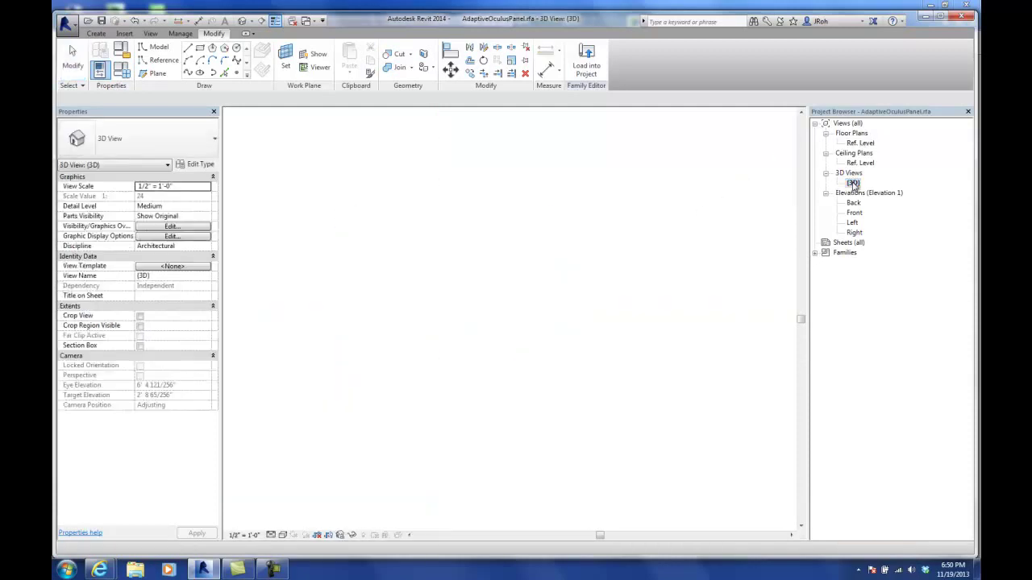
{"action": "middle_click_drag", "start_coordinate": [589, 237], "coordinate": [543, 301], "text": "shift"}
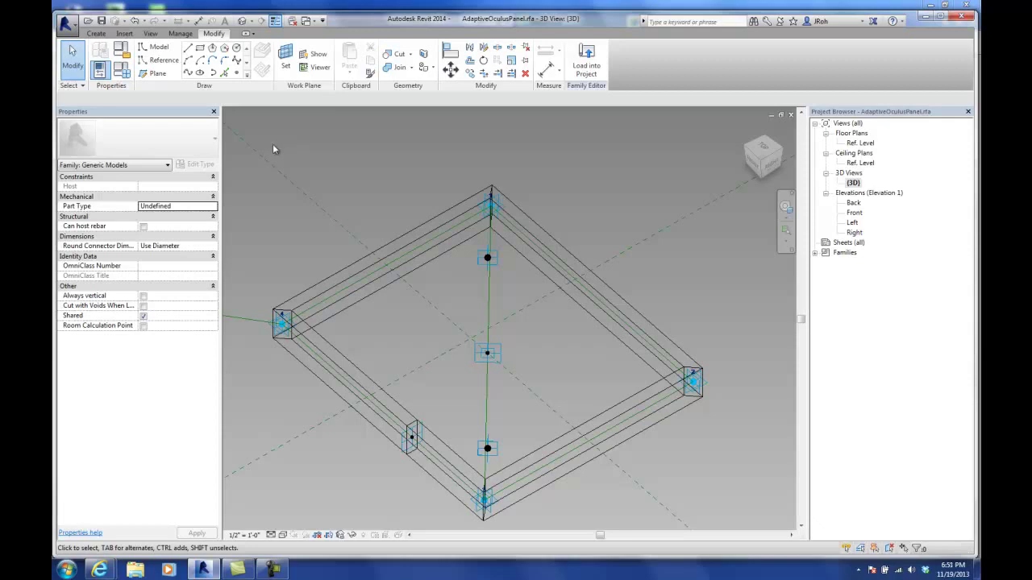
{"action": "middle_click_drag", "start_coordinate": [345, 226], "coordinate": [477, 260], "text": "shift"}
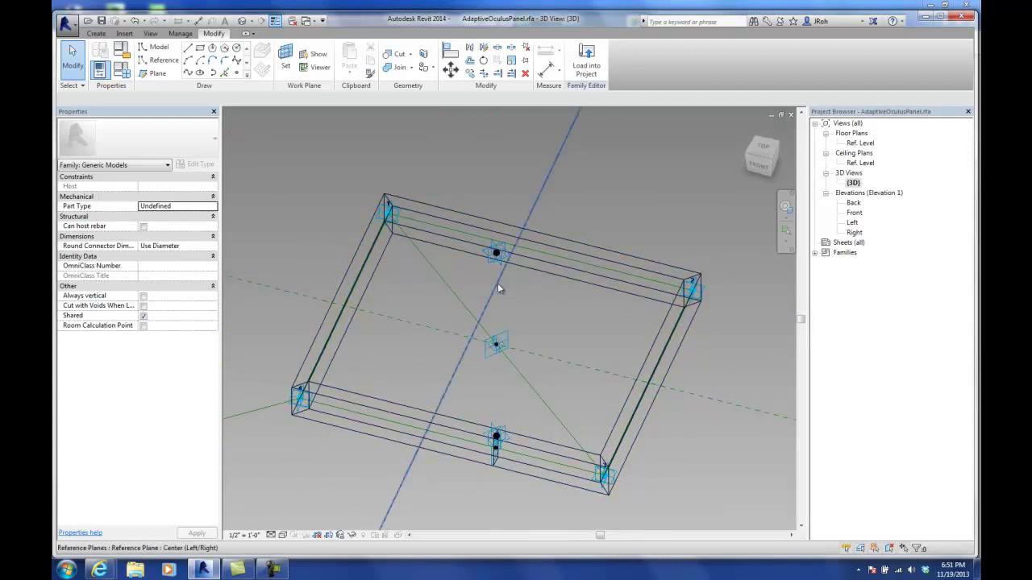
{"action": "left_click", "coordinate": [495, 251]}
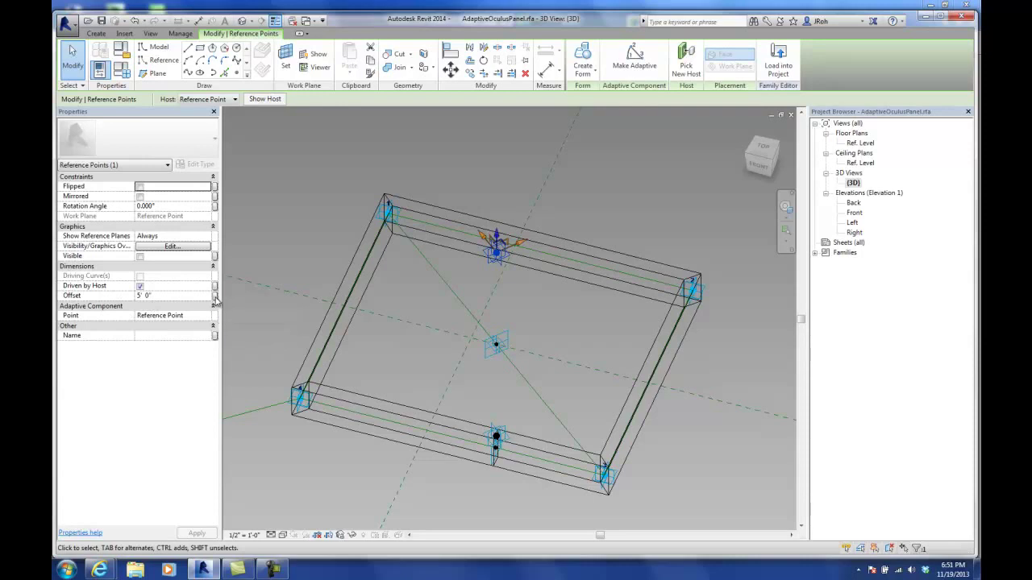
{"action": "middle_click_drag", "start_coordinate": [491, 231], "coordinate": [492, 238], "text": "shift"}
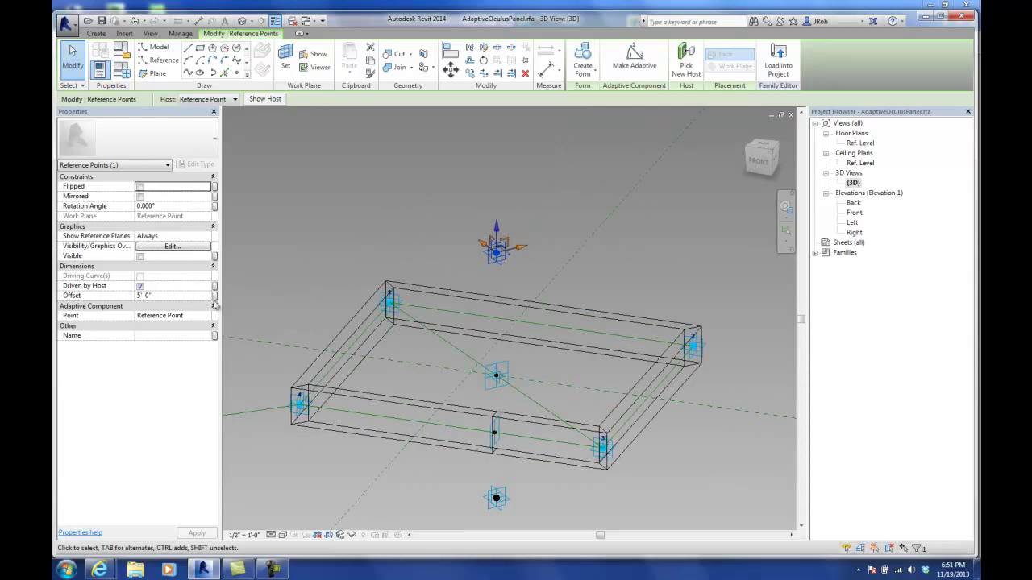
{"action": "left_click", "coordinate": [215, 297]}
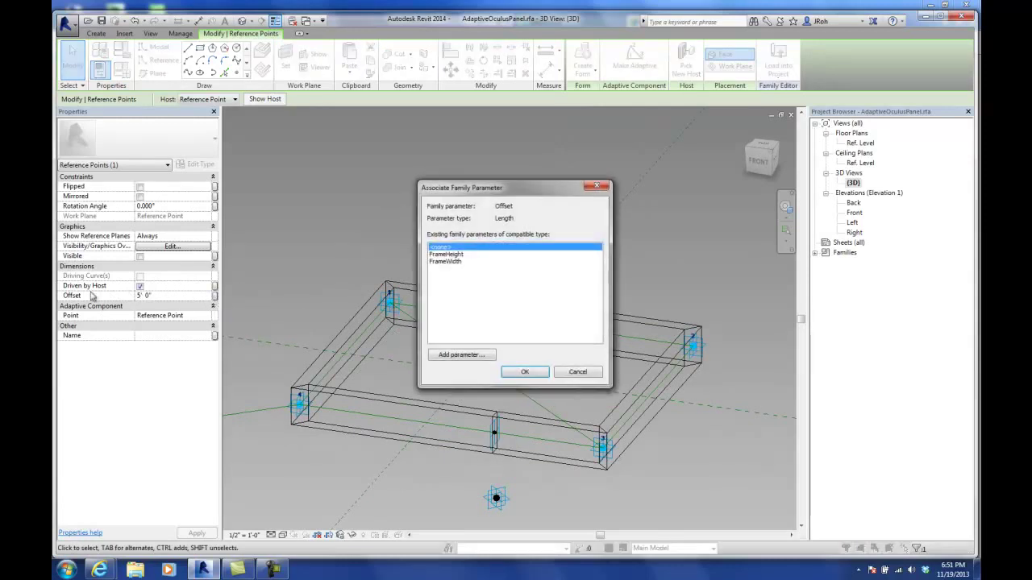
{"action": "left_click", "coordinate": [476, 356]}
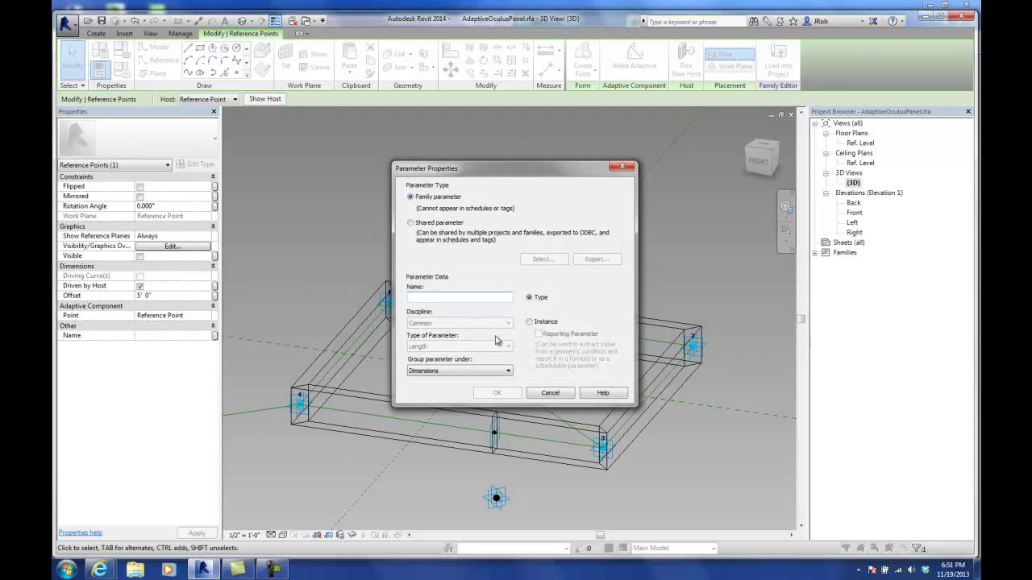
{"action": "left_click", "coordinate": [553, 393]}
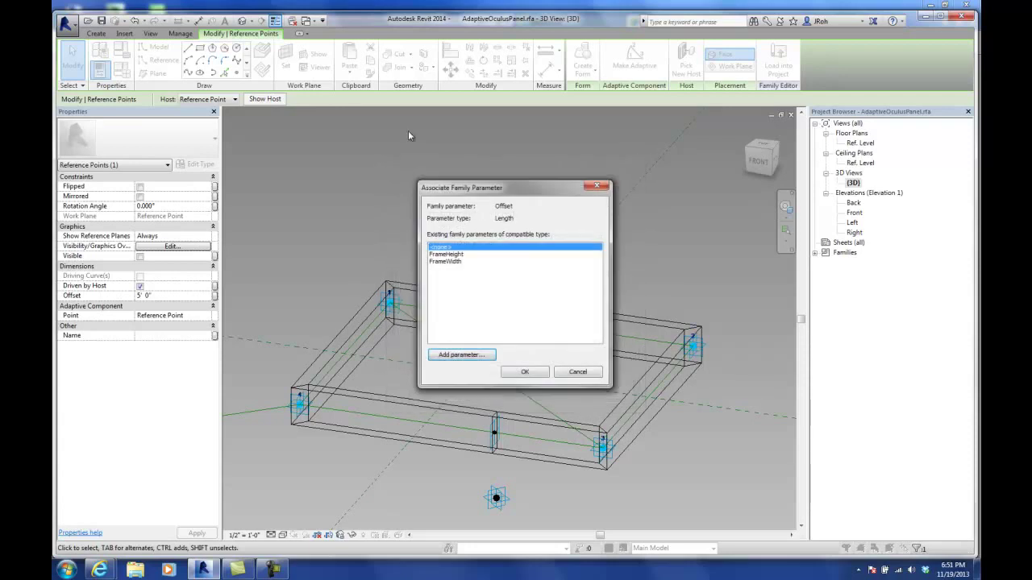
{"action": "left_click", "coordinate": [577, 371]}
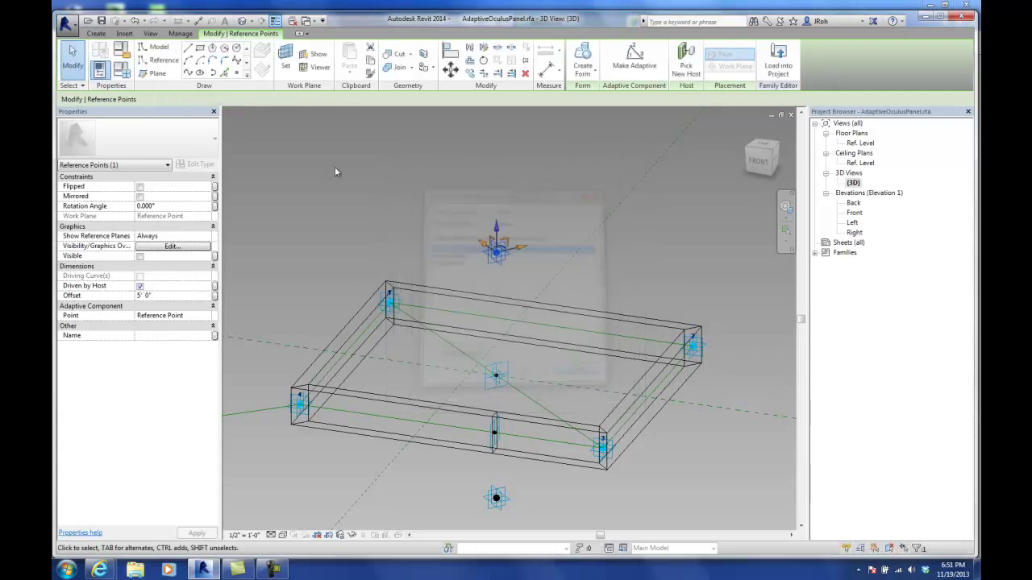
- Add a length instance parameter named InnerThickness to the family, grouped under Dimensions
{"action": "left_click", "coordinate": [126, 75]}
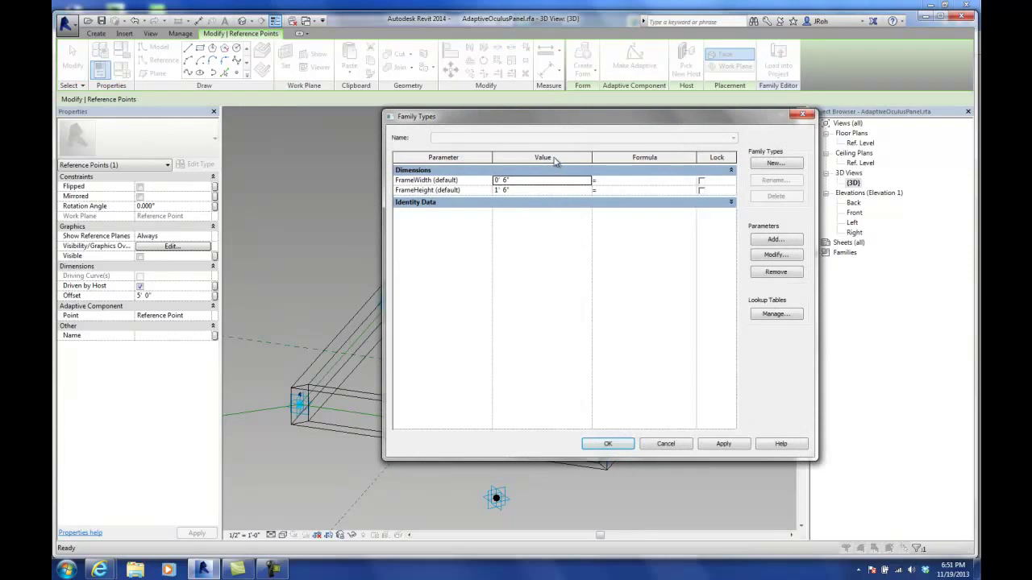
{"action": "left_click_drag", "start_coordinate": [553, 124], "coordinate": [472, 106]}
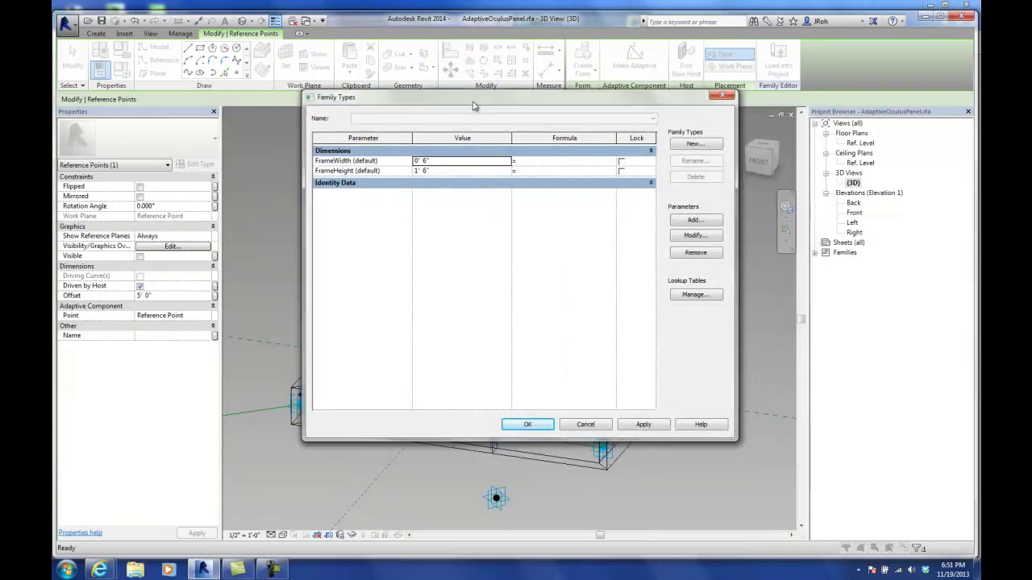
{"action": "left_click", "coordinate": [693, 221]}
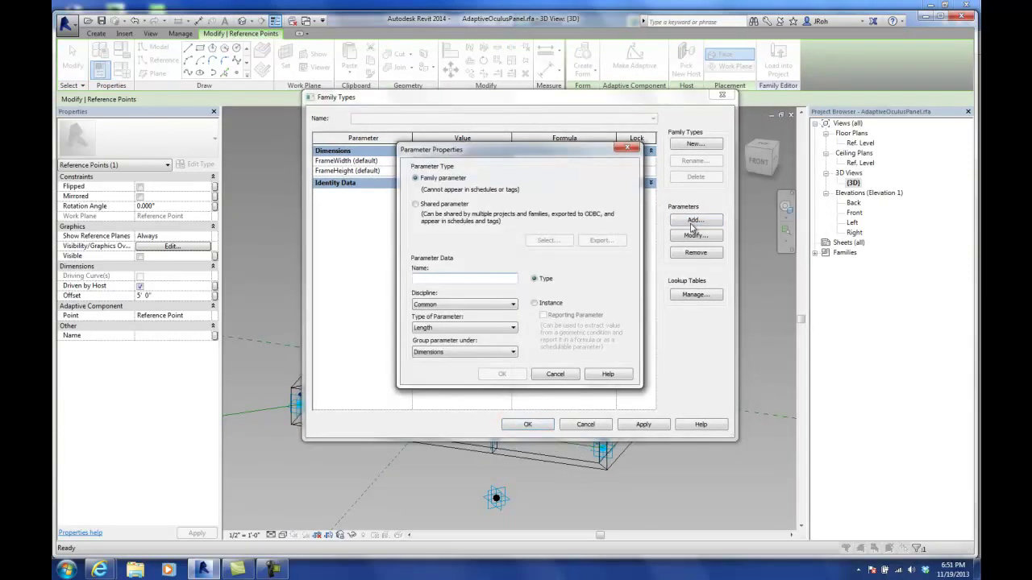
{"action": "type", "text": "InnerThickness"}
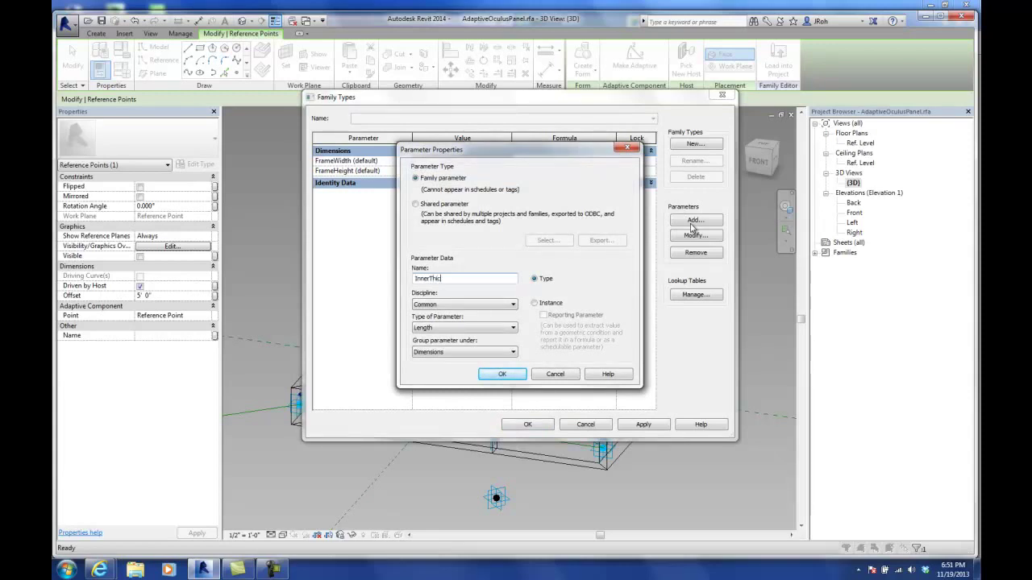
{"action": "left_click", "coordinate": [534, 303]}
{"action": "left_click", "coordinate": [501, 373]}
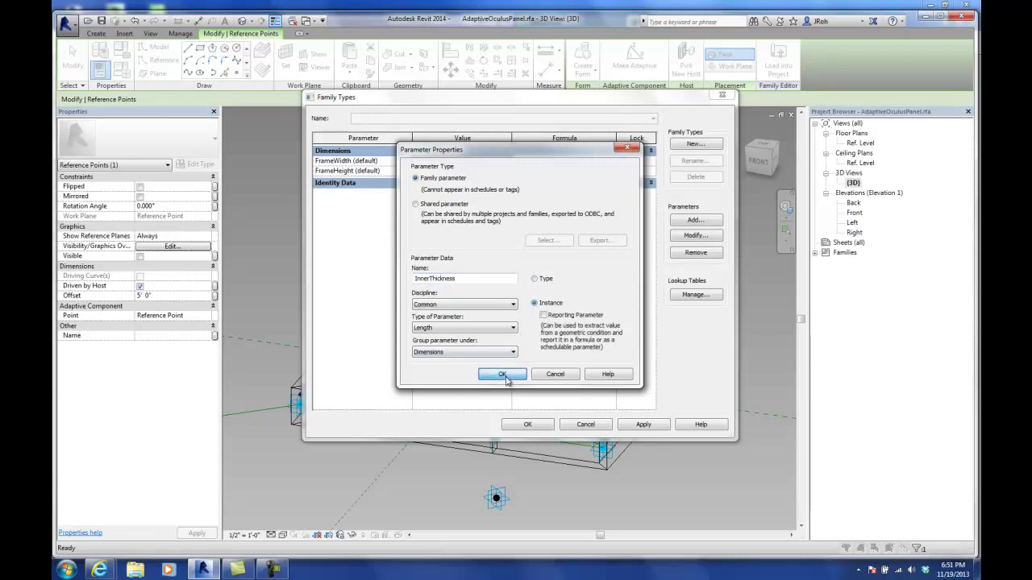
- Add a length instance parameter named InnerThicknessPos and copy its name for reuse
{"action": "left_click", "coordinate": [707, 221]}
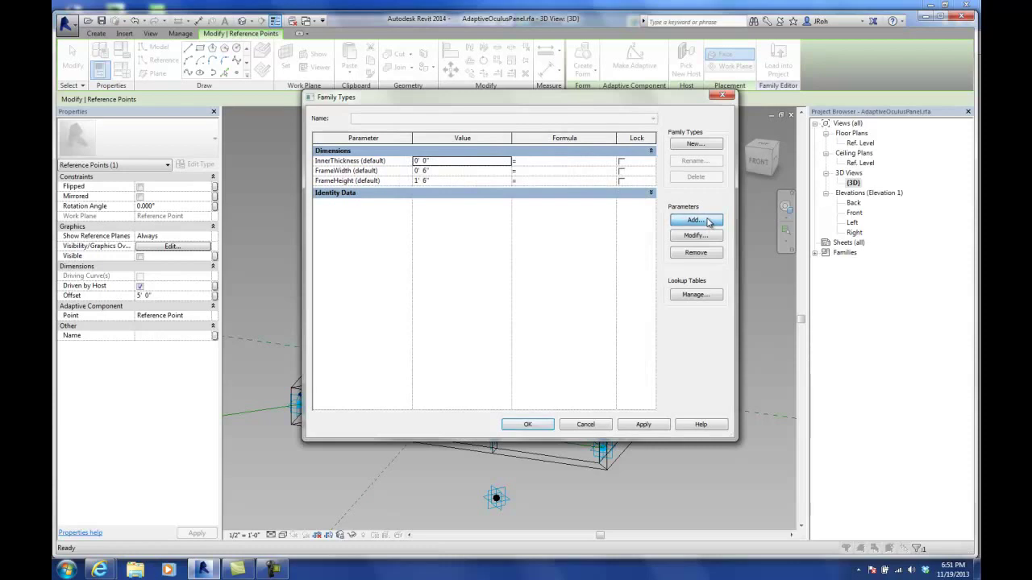
{"action": "type", "text": "InnerThicknessPos"}
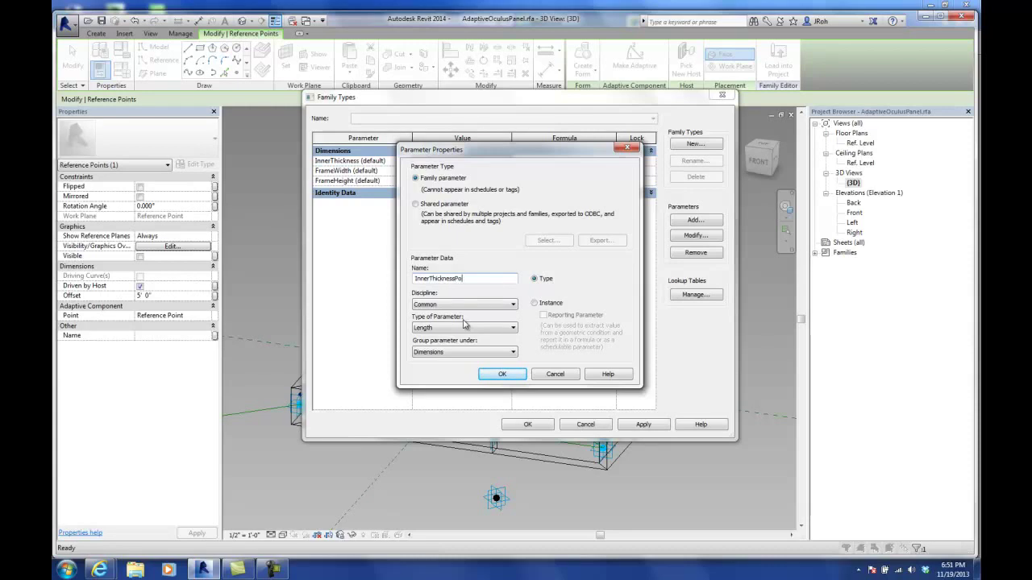
{"action": "left_click", "coordinate": [533, 303]}
{"action": "left_click_drag", "start_coordinate": [476, 278], "coordinate": [403, 279]}
{"action": "key", "text": "ctrl+c"}
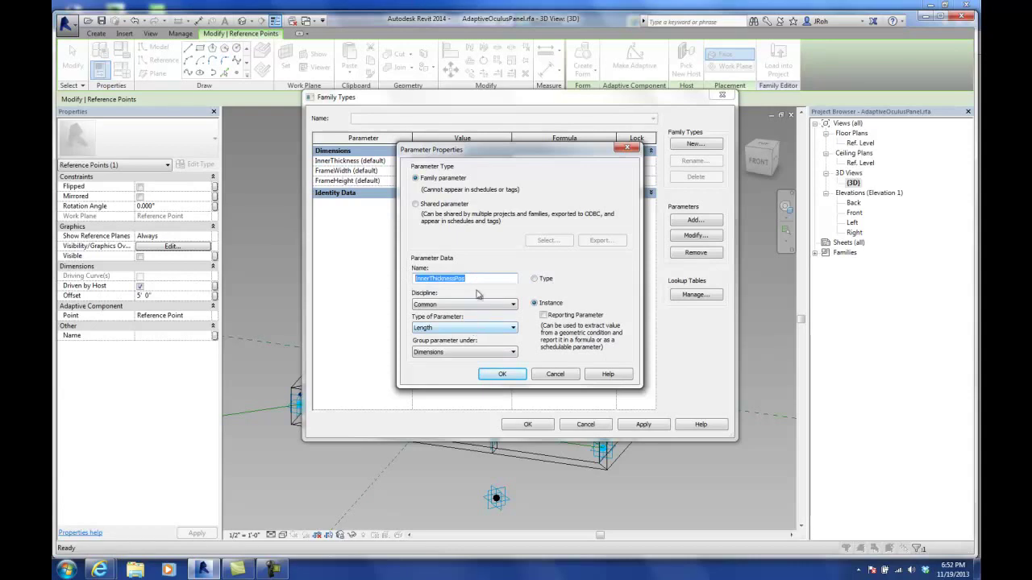
{"action": "left_click", "coordinate": [504, 374]}
- Add a length instance parameter named InnerThicknessNeg, grouped under Constraints
{"action": "left_click", "coordinate": [695, 220]}
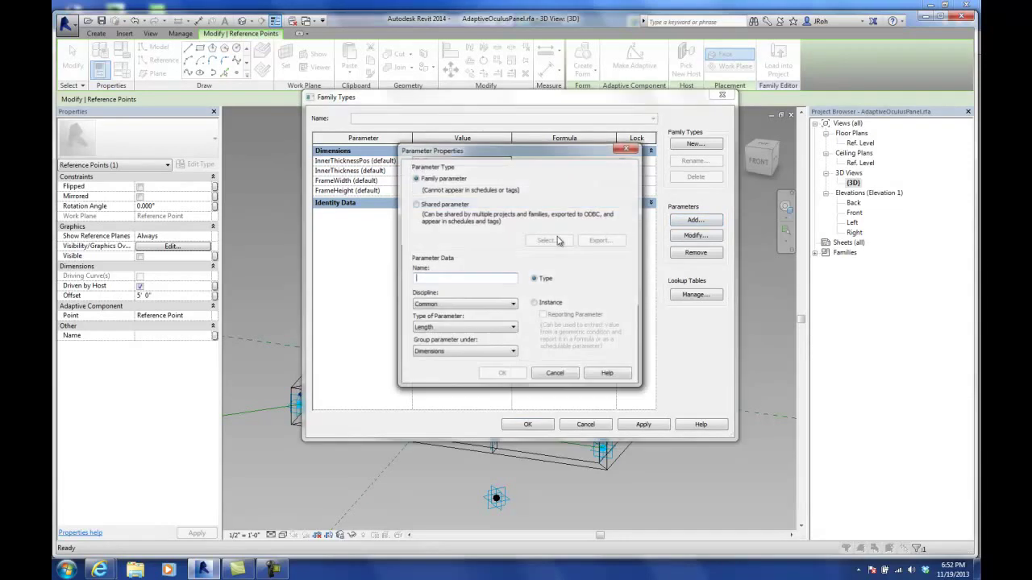
{"action": "key", "text": "ctrl+v"}
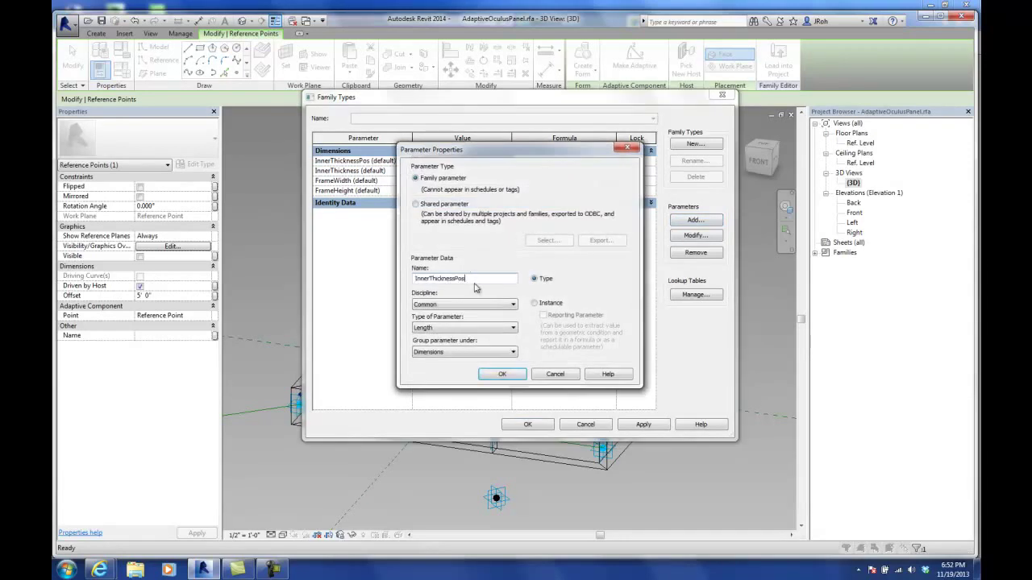
{"action": "type", "text": "Neg"}
{"action": "left_click", "coordinate": [534, 304]}
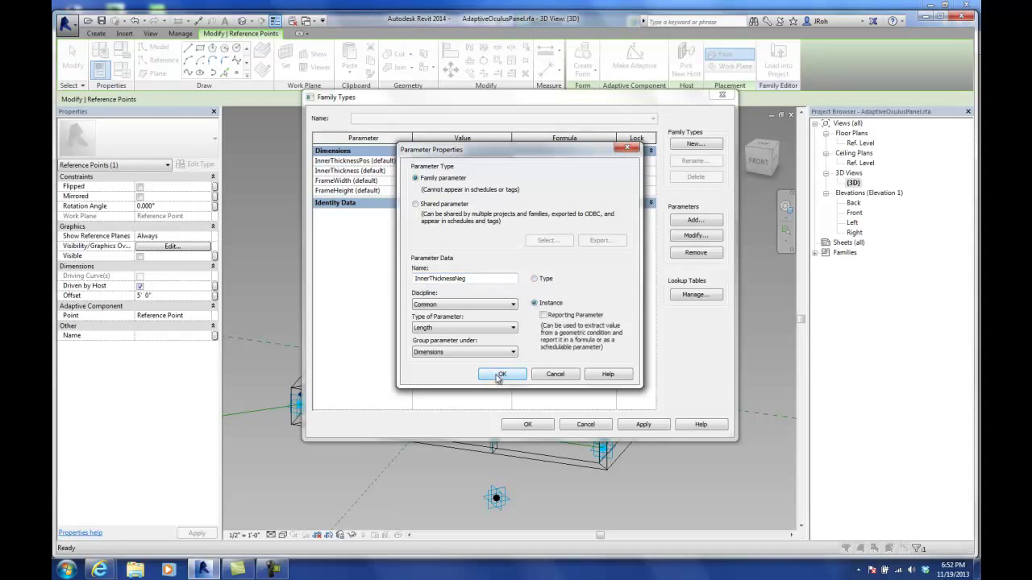
{"action": "left_click", "coordinate": [480, 353]}
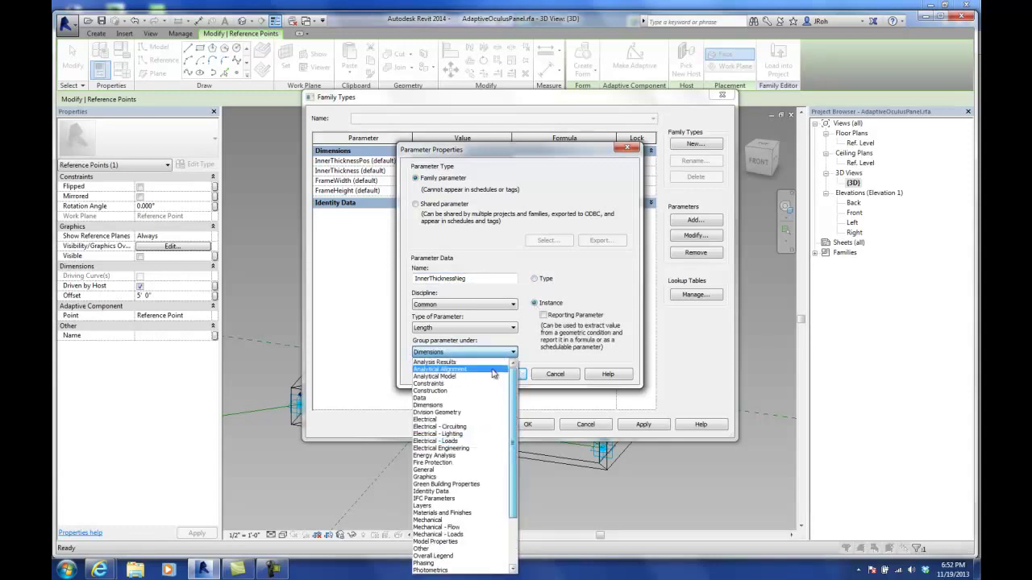
{"action": "left_click", "coordinate": [436, 384]}
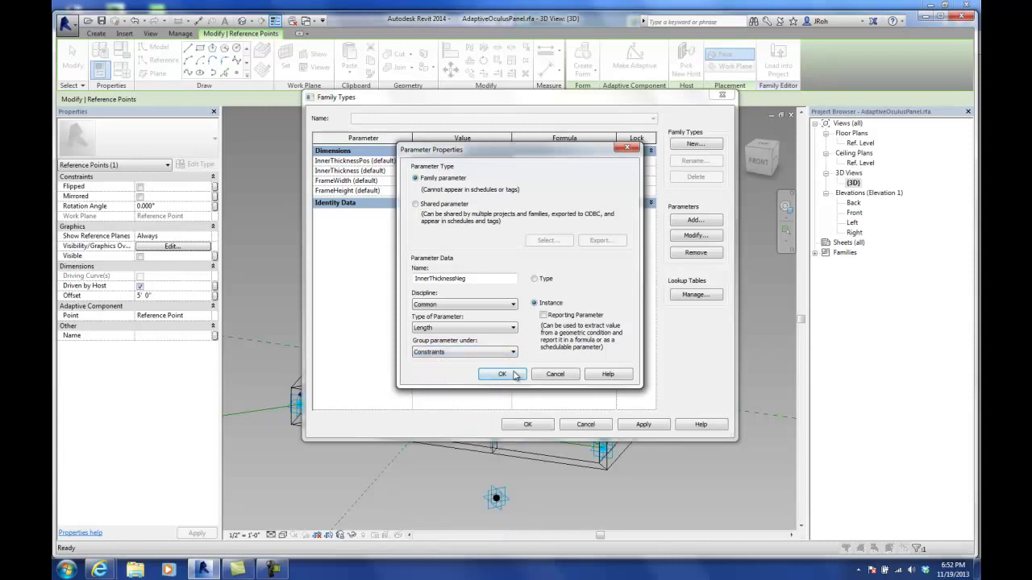
{"action": "left_click", "coordinate": [516, 374]}
- Modify the InnerThicknessPos parameter so it is grouped under Constraints
{"action": "left_click", "coordinate": [352, 184]}
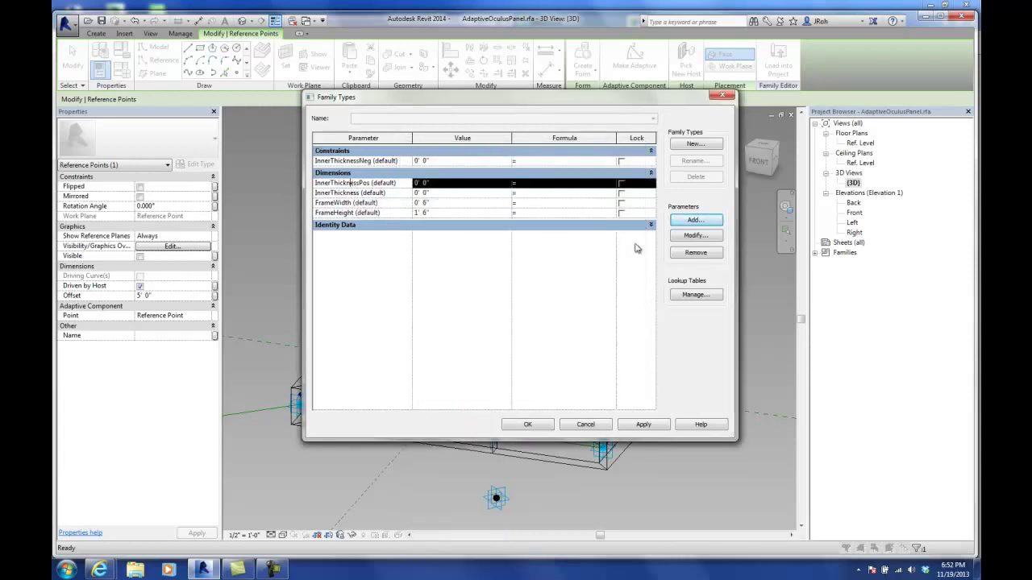
{"action": "left_click", "coordinate": [695, 236]}
{"action": "left_click", "coordinate": [461, 354]}
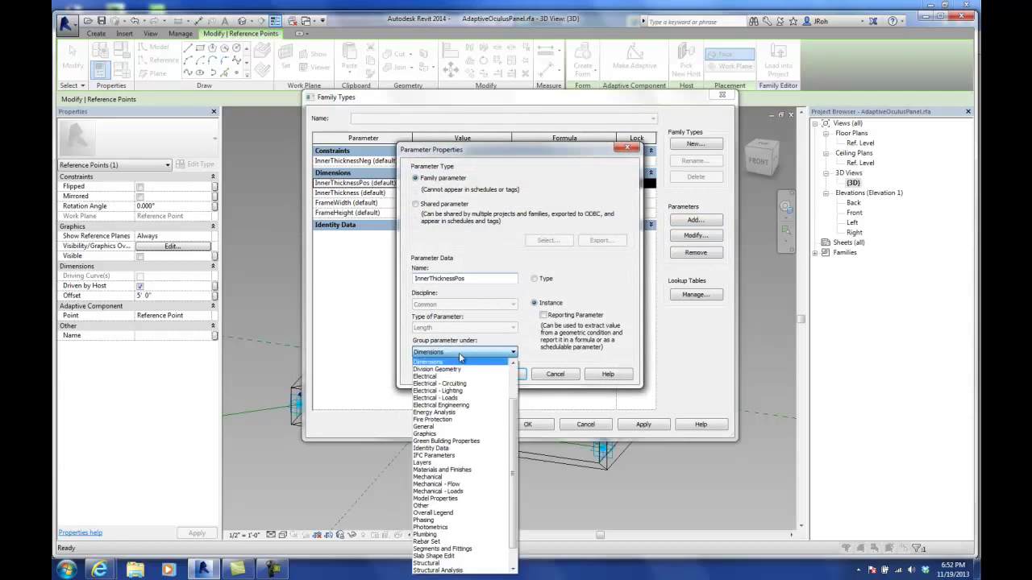
{"action": "scroll", "coordinate": [439, 370], "scroll_direction": "up", "scroll_amount": 4}
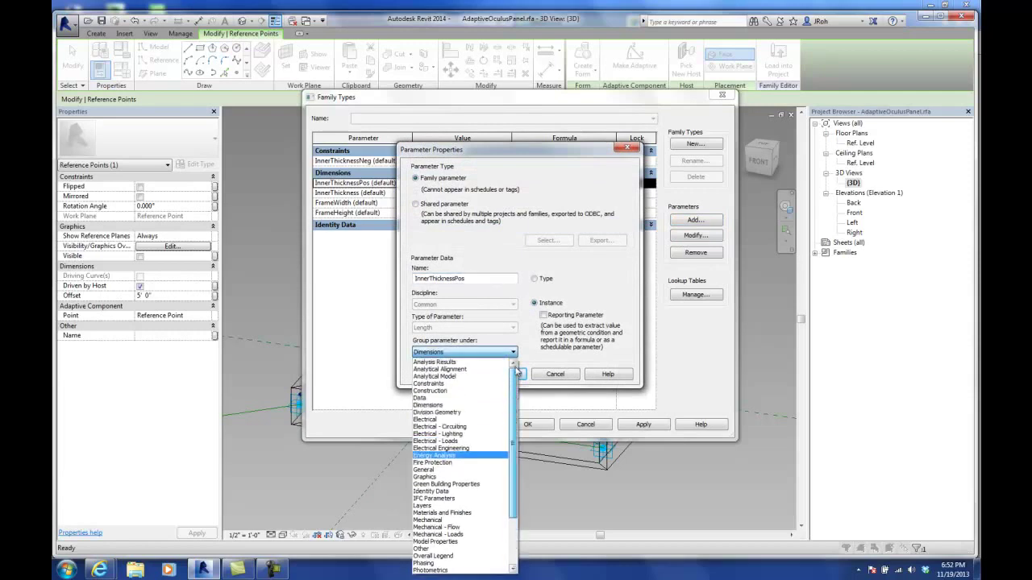
{"action": "left_click", "coordinate": [428, 384]}
{"action": "left_click", "coordinate": [516, 374]}
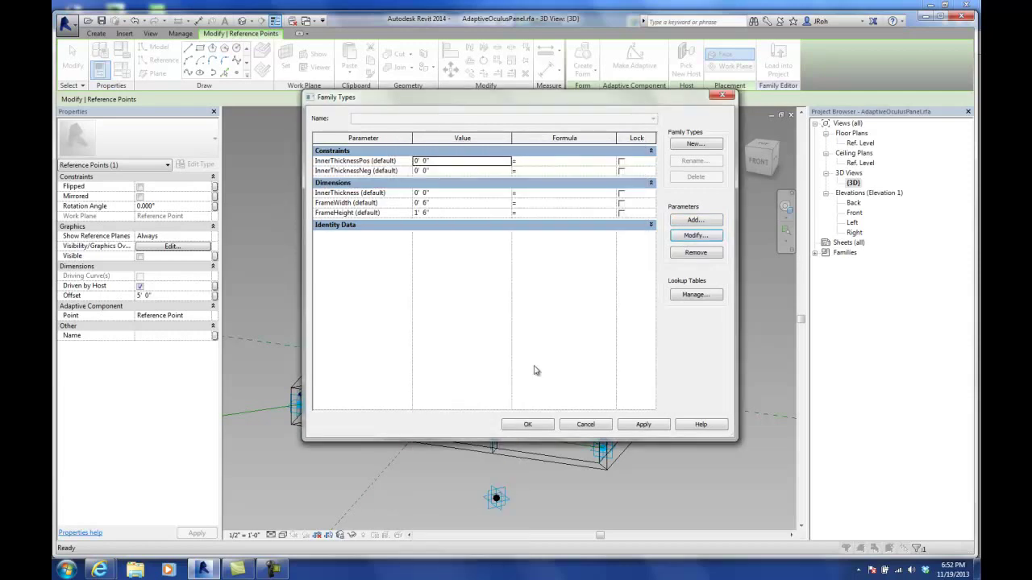
- Give InnerThicknessPos the formula InnerThickness / 2
{"action": "left_click", "coordinate": [529, 172]}
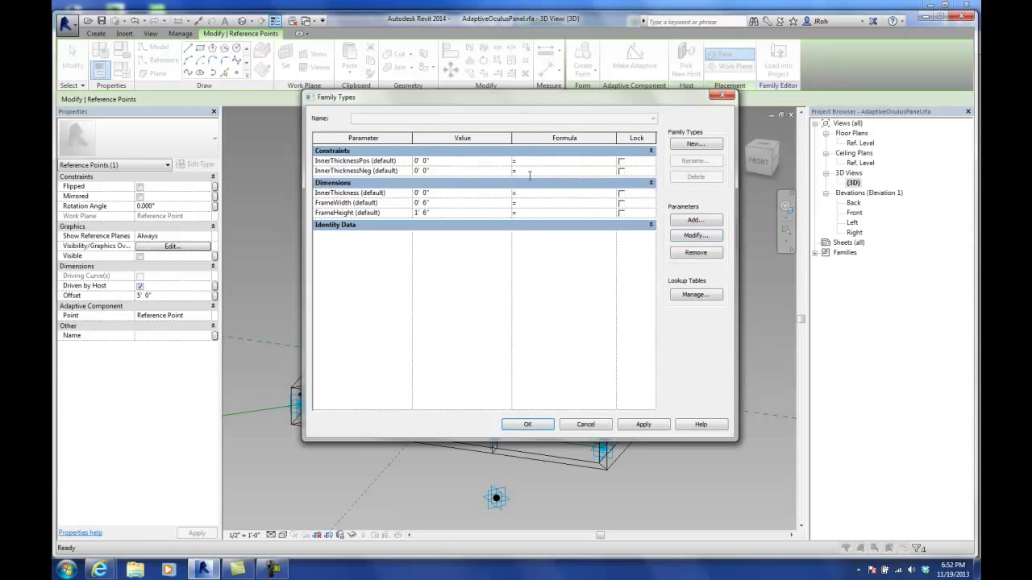
{"action": "left_click", "coordinate": [528, 162]}
{"action": "key", "text": "Tab"}
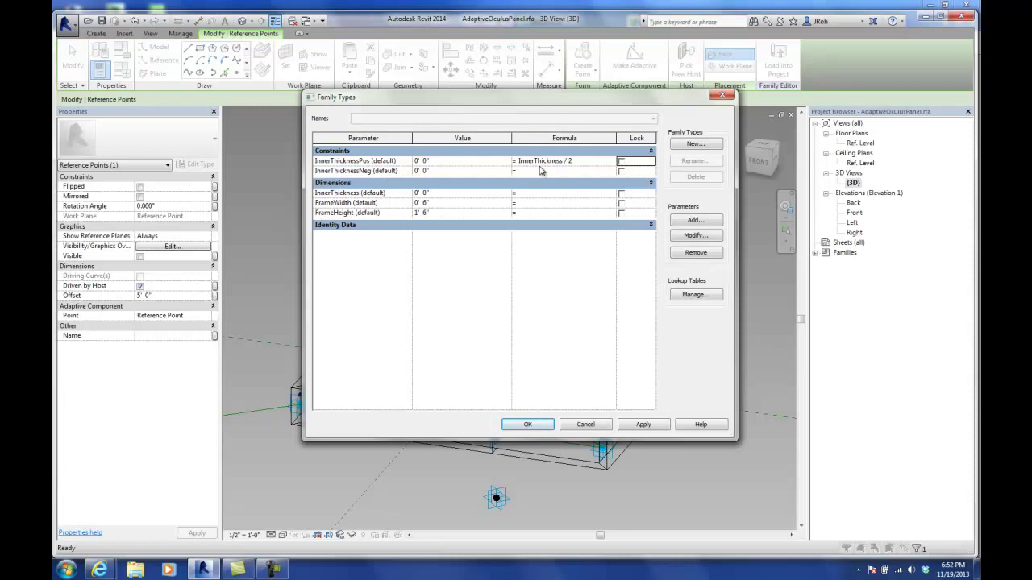
- Reuse the InnerThicknessPos formula in negated form for InnerThicknessNeg: -(InnerThickness / 2)
{"action": "left_click", "coordinate": [582, 161]}
{"action": "key", "text": "ctrl+c"}
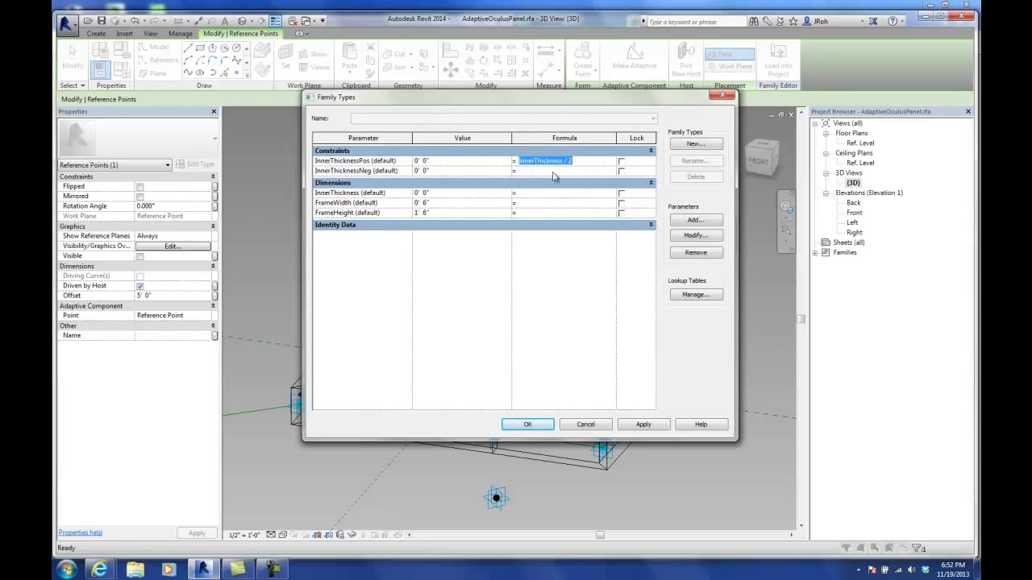
{"action": "left_click", "coordinate": [554, 171]}
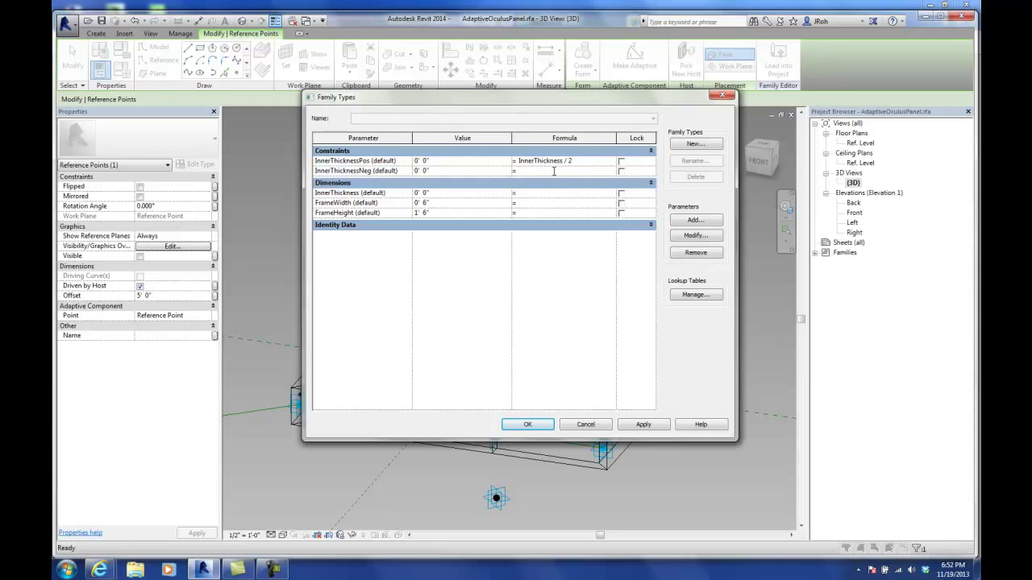
{"action": "type", "text": "-("}
{"action": "key", "text": "ctrl+v"}
{"action": "key", "text": "Tab"}
- Set InnerThickness to 8' and apply the family parameter changes
{"action": "left_click", "coordinate": [455, 193]}
{"action": "type", "text": "8"}
{"action": "key", "text": "Tab"}
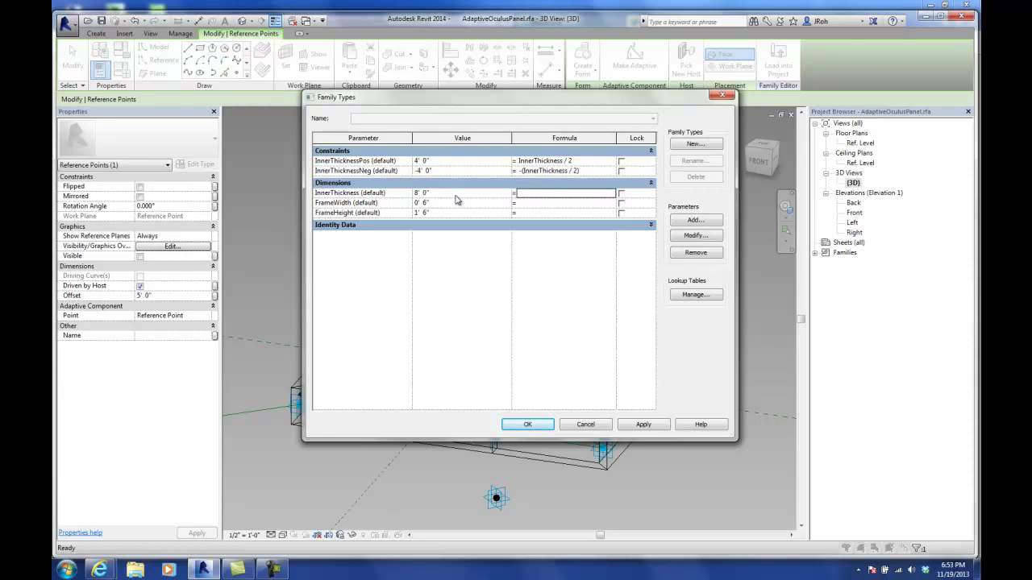
{"action": "left_click_drag", "start_coordinate": [325, 194], "coordinate": [323, 205]}
{"action": "left_click", "coordinate": [527, 423]}
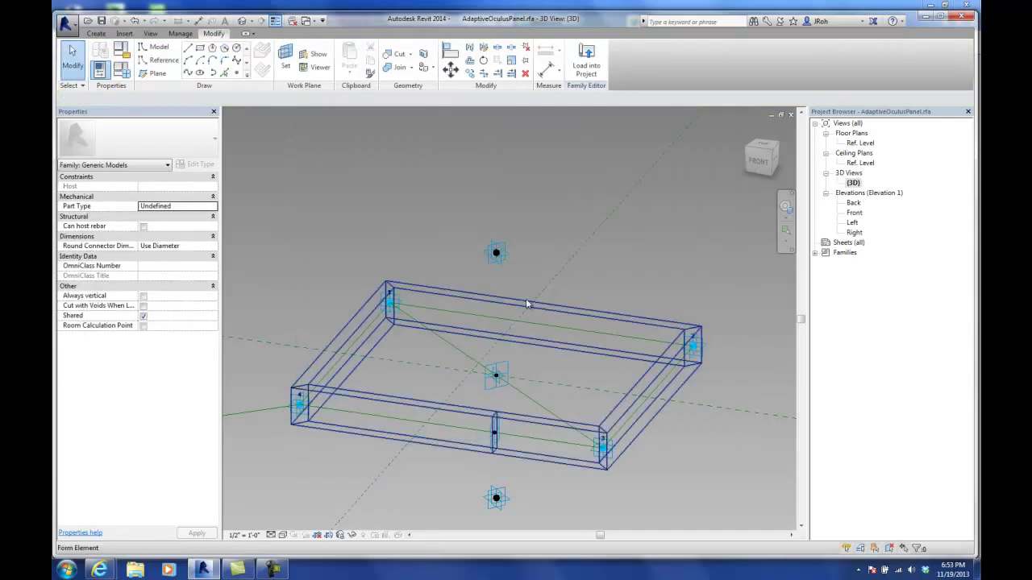
- Associate the Offset of the reference point above the midpoint with the InnerThicknessPos parameter
{"action": "left_click", "coordinate": [496, 252]}
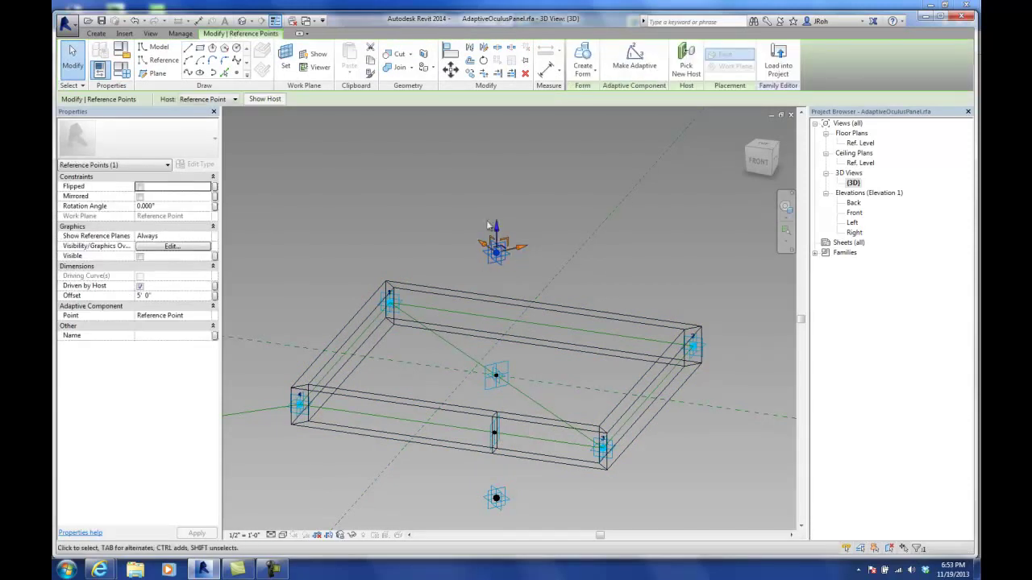
{"action": "left_click", "coordinate": [215, 296]}
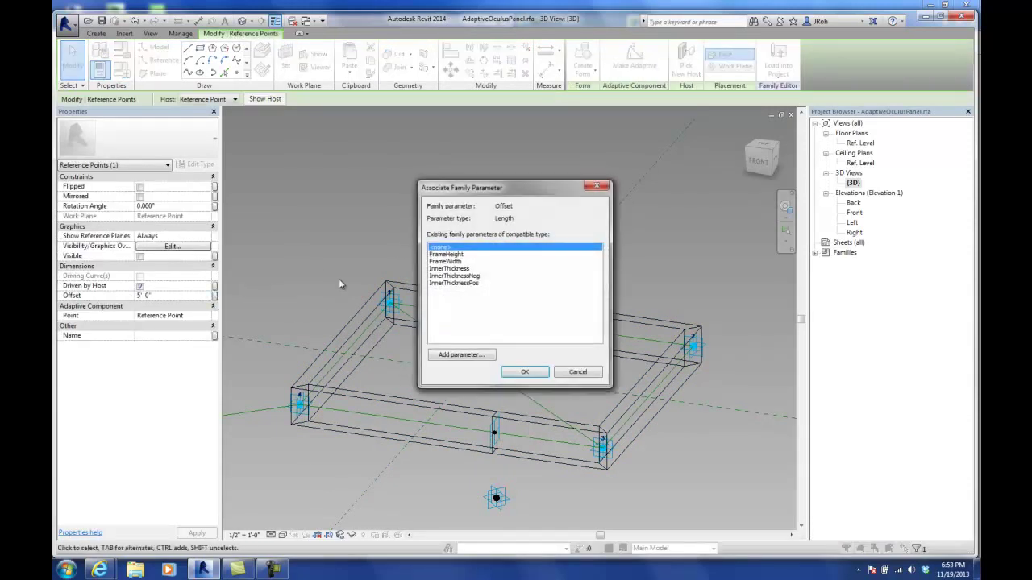
{"action": "left_click", "coordinate": [452, 283]}
{"action": "left_click", "coordinate": [522, 371]}
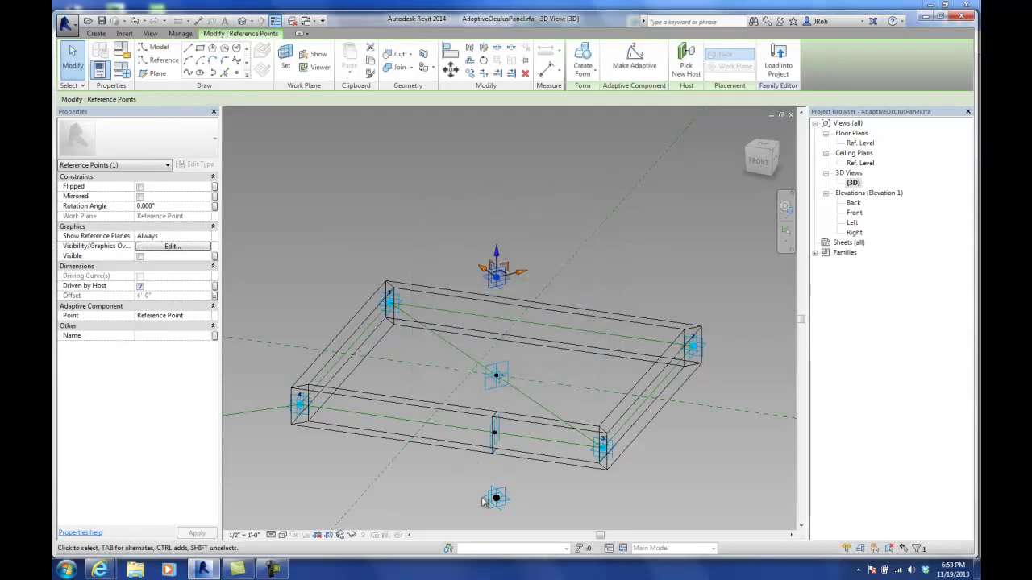
- Associate the Offset of the reference point below the midpoint with the InnerThicknessNeg parameter
{"action": "left_click", "coordinate": [215, 296]}
{"action": "left_click", "coordinate": [453, 283]}
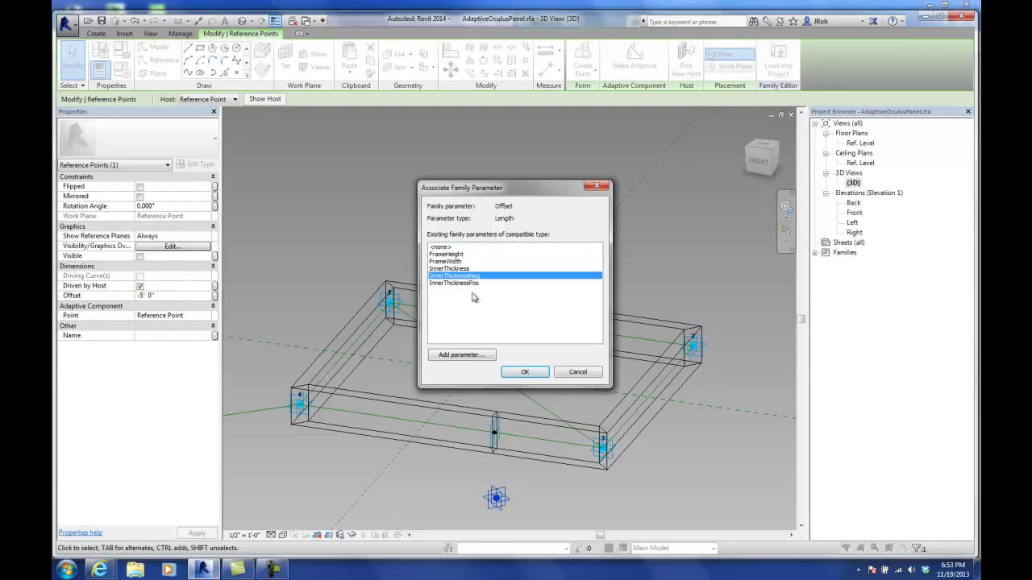
{"action": "left_click", "coordinate": [524, 372]}
{"action": "left_click", "coordinate": [617, 257]}
- Switch the 3D view's visual style to Hidden Line and inspect the frame with its three centre points
{"action": "middle_click_drag", "start_coordinate": [615, 272], "coordinate": [583, 277], "text": "shift"}
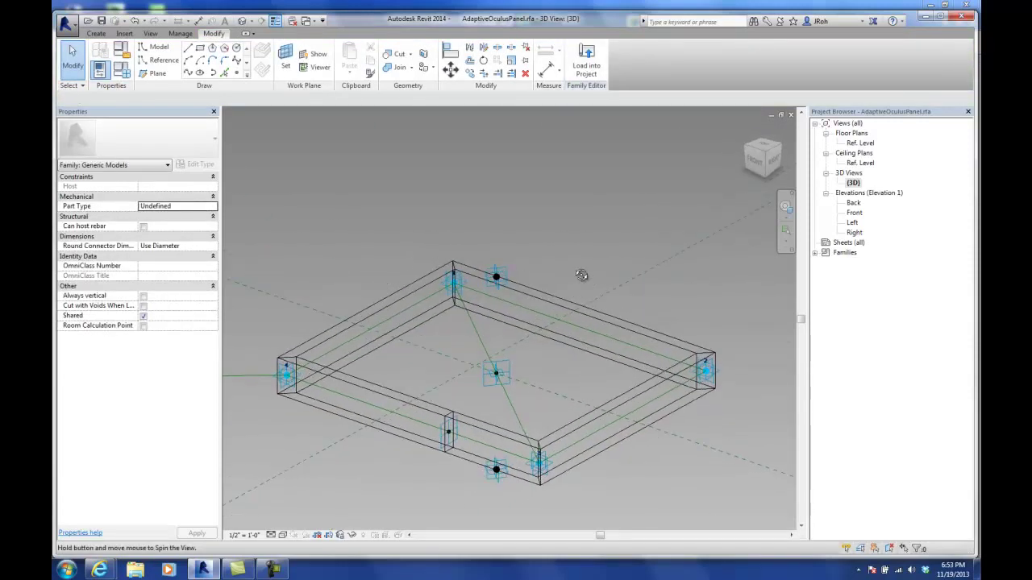
{"action": "left_click", "coordinate": [282, 534]}
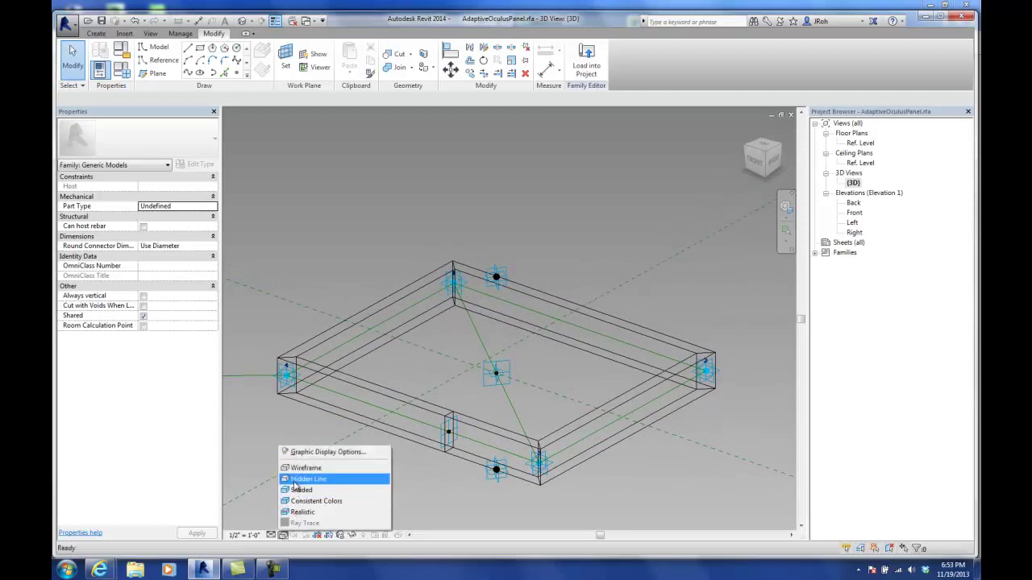
{"action": "left_click", "coordinate": [322, 479]}
{"action": "middle_click_drag", "start_coordinate": [550, 329], "coordinate": [540, 375], "text": "shift"}
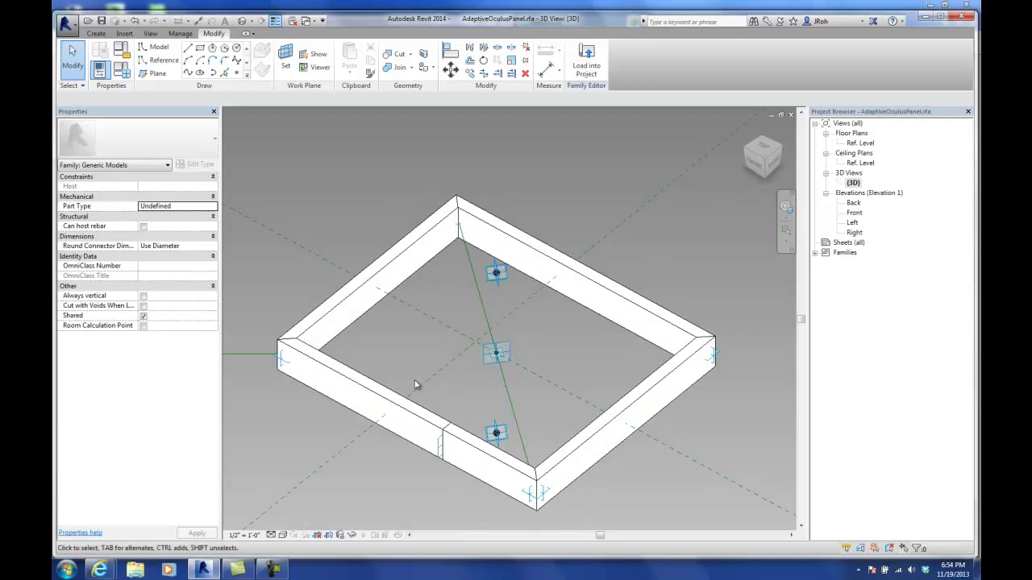
{"action": "middle_click_drag", "start_coordinate": [402, 347], "coordinate": [460, 355], "text": "shift"}
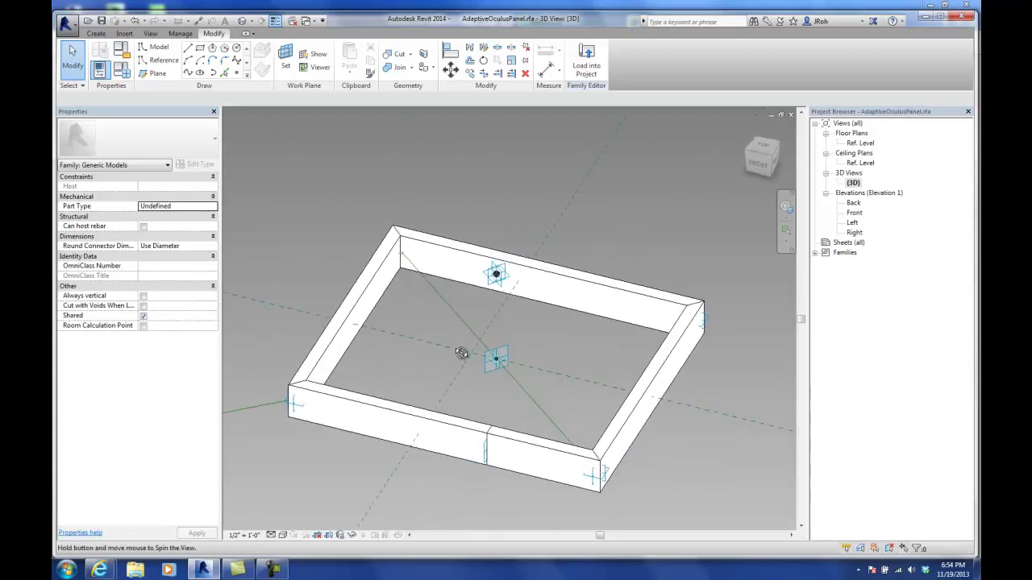
- Place pairs of reference points near the ends of the inner top edges on two opposite frame members
{"action": "left_click", "coordinate": [236, 72]}
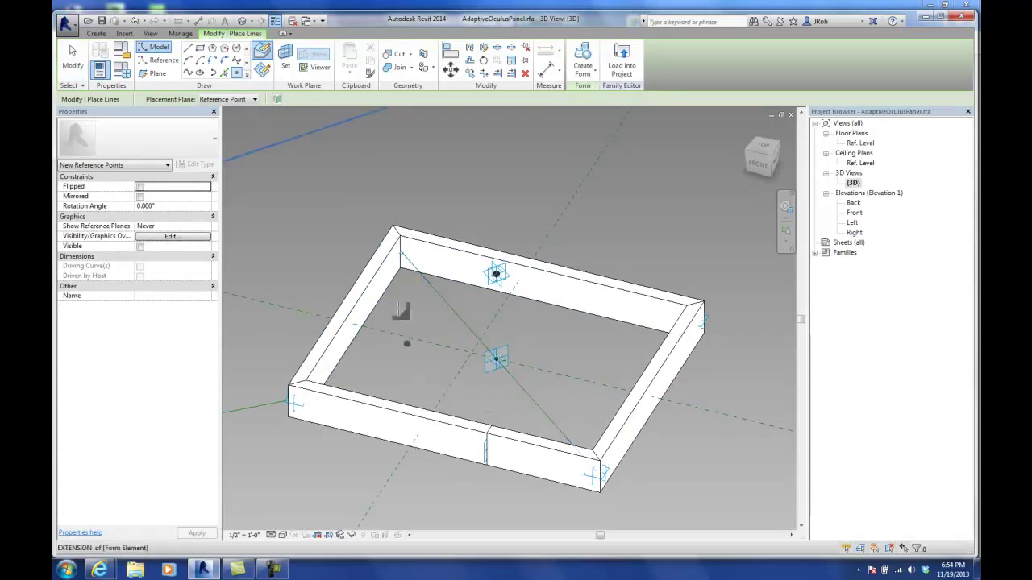
{"action": "left_click", "coordinate": [358, 398]}
{"action": "middle_click_drag", "start_coordinate": [357, 398], "coordinate": [344, 443], "text": "shift"}
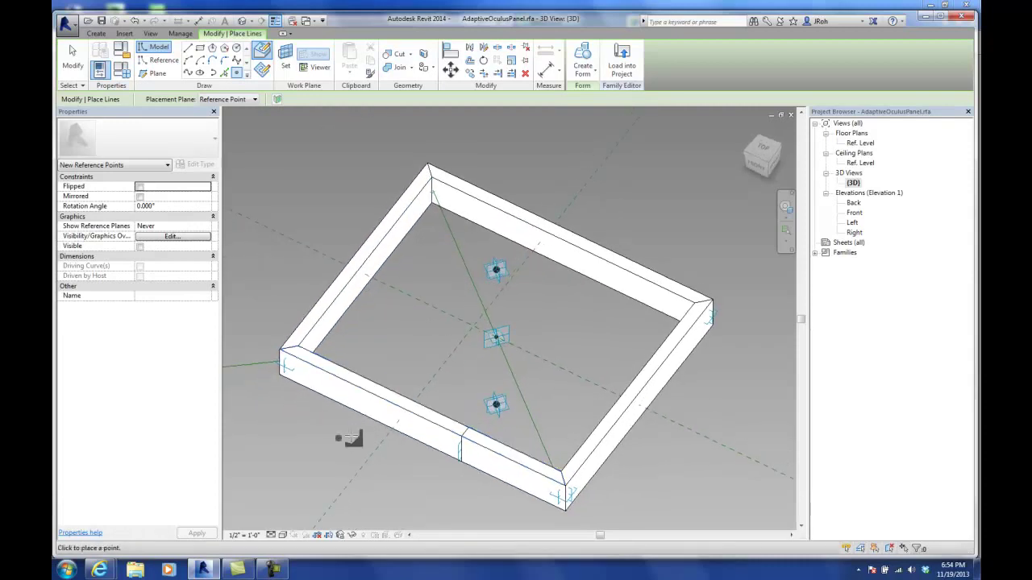
{"action": "middle_click_drag", "start_coordinate": [339, 375], "coordinate": [345, 370], "text": "shift"}
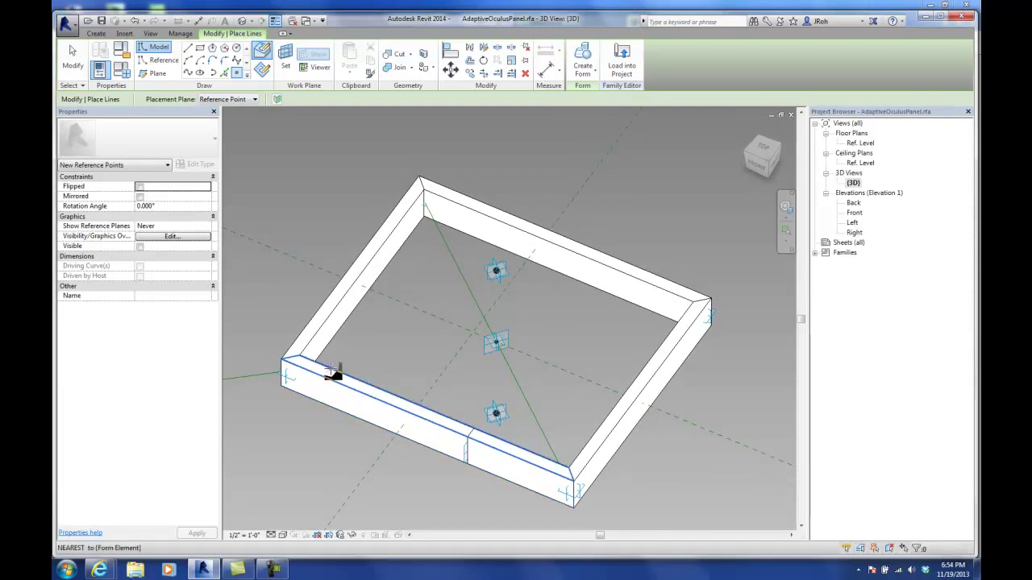
{"action": "left_click", "coordinate": [334, 371]}
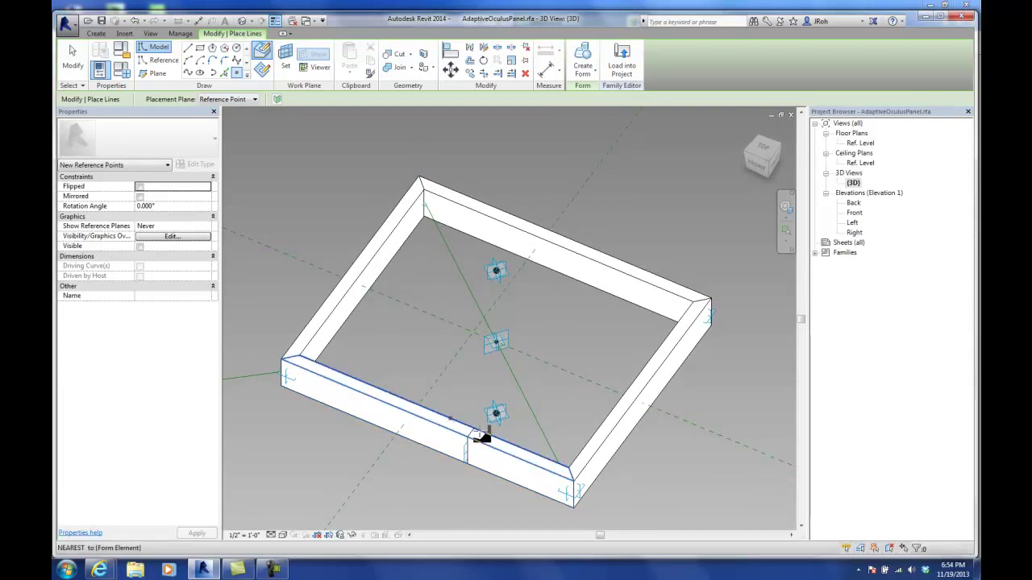
{"action": "left_click", "coordinate": [527, 450]}
{"action": "left_click", "coordinate": [633, 277]}
{"action": "left_click", "coordinate": [450, 200]}
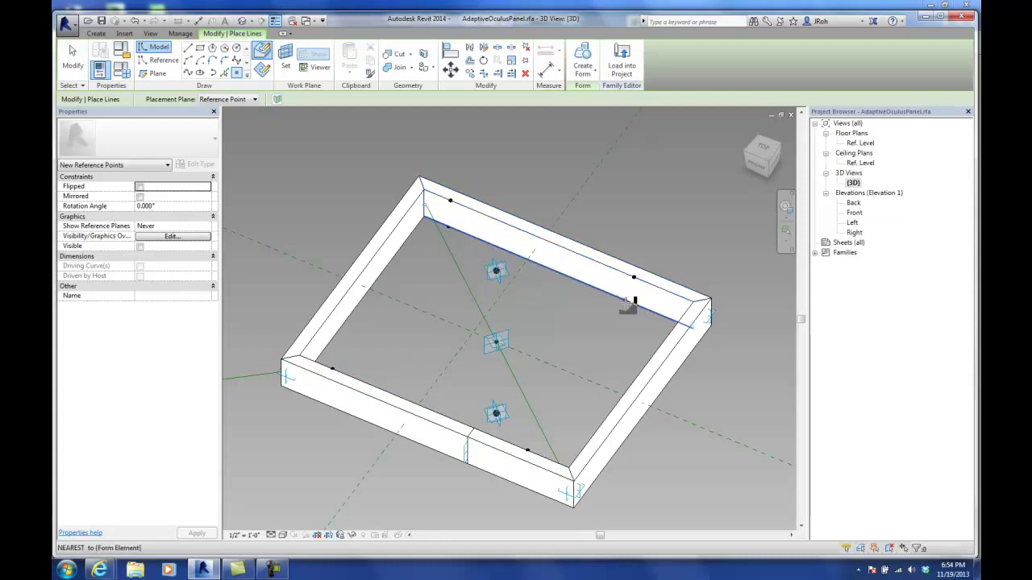
- Place matching reference points near the ends of the inner bottom edges of the same members and finish point placement
{"action": "middle_click_drag", "start_coordinate": [633, 305], "coordinate": [518, 277], "text": "shift"}
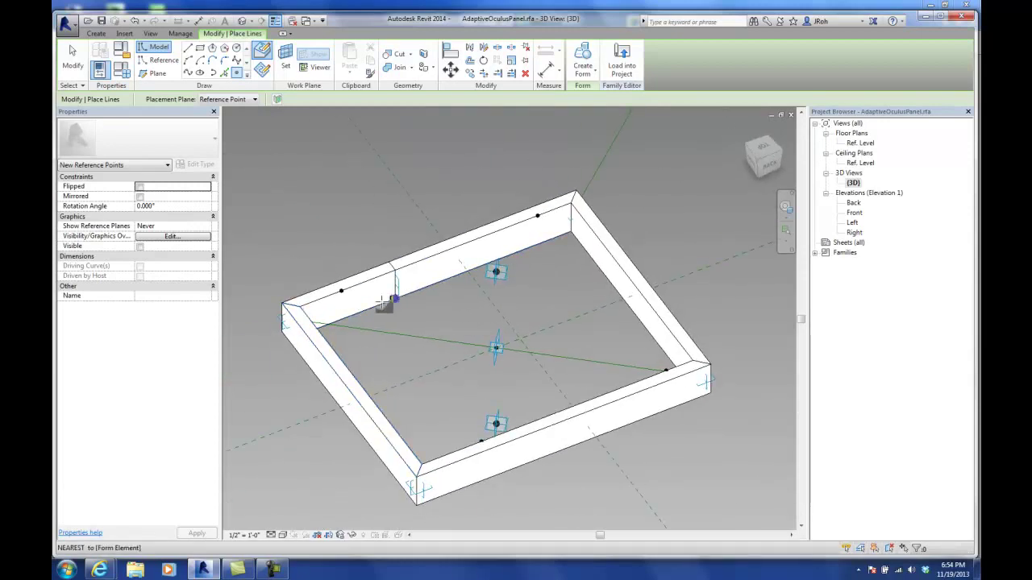
{"action": "left_click", "coordinate": [369, 310]}
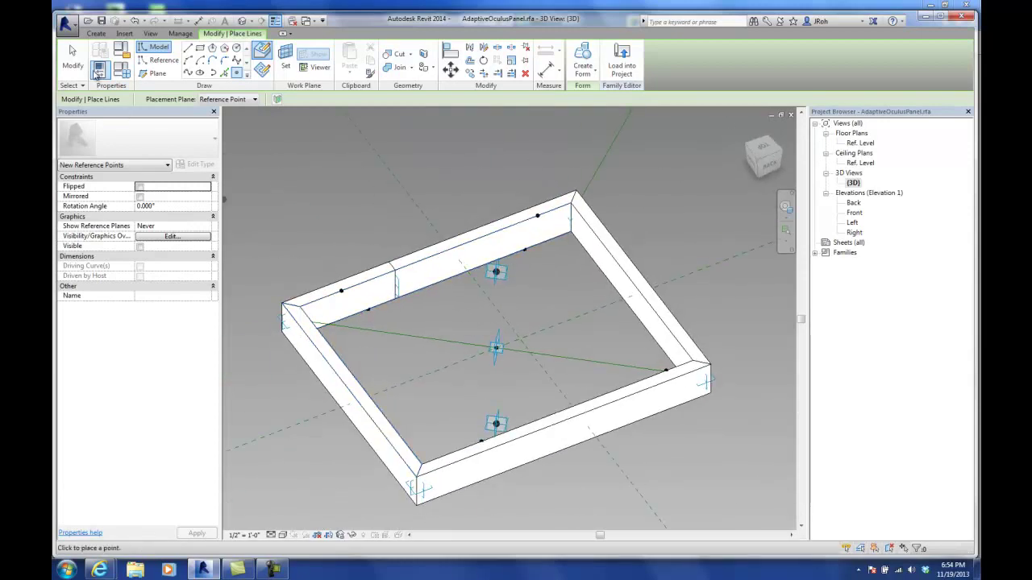
{"action": "left_click", "coordinate": [72, 58]}
- Set the Normalized Curve Parameter to 0 for the upper-edge point nearest the front corner of the split frame member
{"action": "middle_click_drag", "start_coordinate": [368, 347], "coordinate": [438, 357], "text": "shift"}
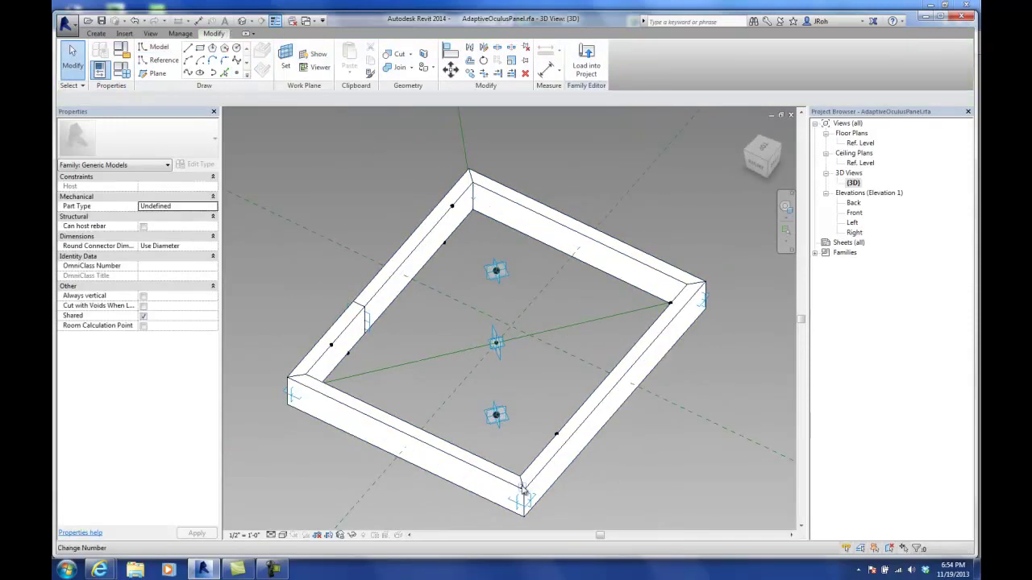
{"action": "mouse_move", "coordinate": [444, 345]}
{"action": "middle_mouse_down", "text": "shift"}
{"action": "mouse_move", "coordinate": [414, 325]}
{"action": "mouse_move", "coordinate": [443, 354]}
{"action": "mouse_move", "coordinate": [435, 347]}
{"action": "middle_mouse_up", "text": "shift"}
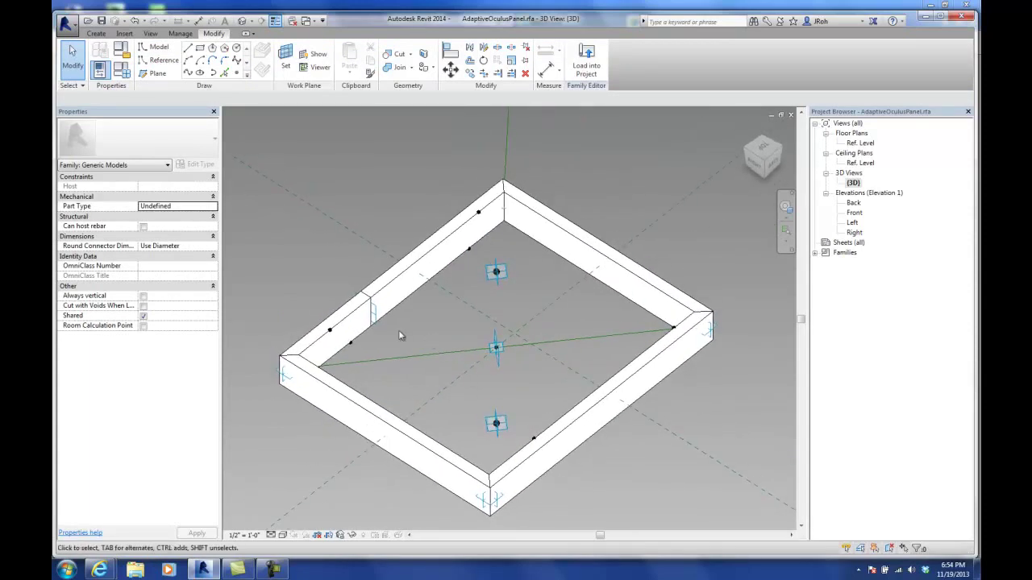
{"action": "left_click", "coordinate": [330, 330]}
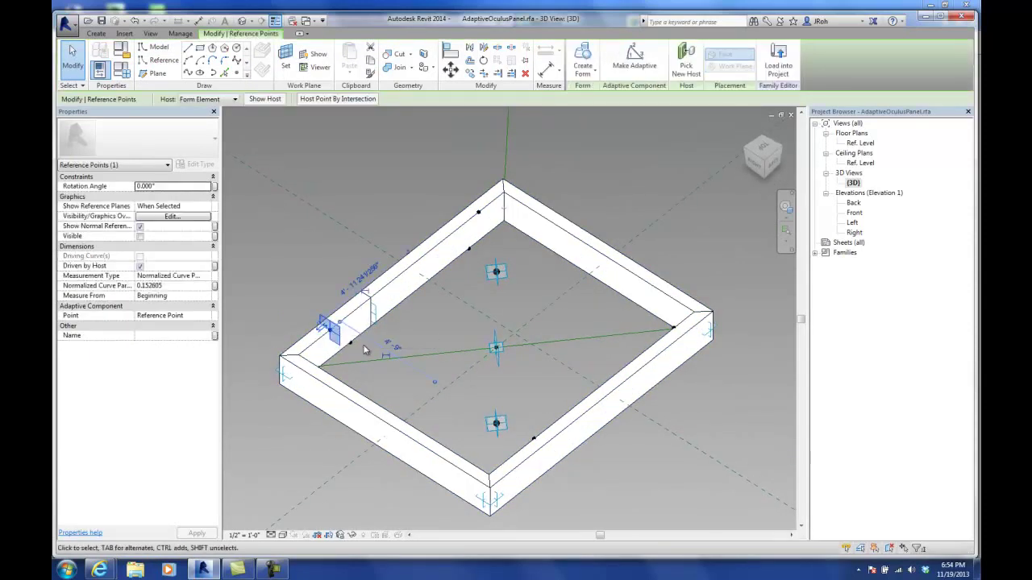
{"action": "left_click", "coordinate": [168, 285]}
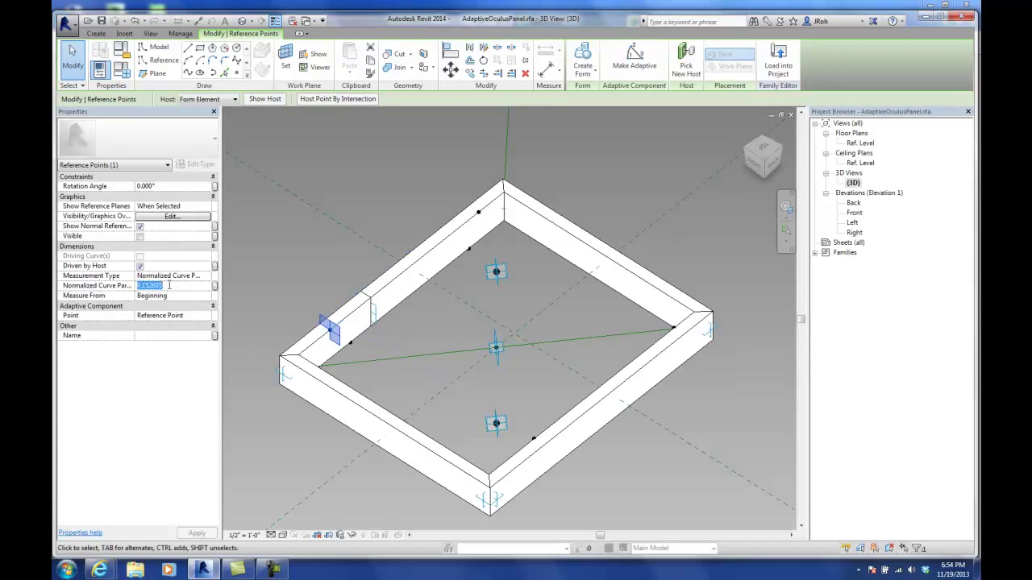
{"action": "type", "text": "0"}
{"action": "key", "text": "Return"}
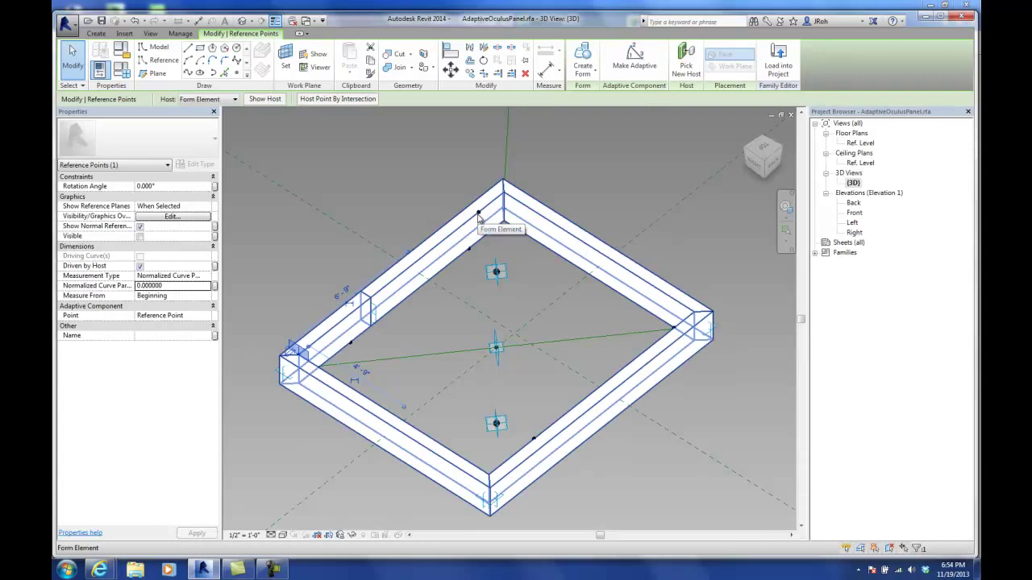
- Set the Normalized Curve Parameter of the other upper-edge point on that member to 1
{"action": "left_click_drag", "start_coordinate": [294, 351], "coordinate": [477, 211]}
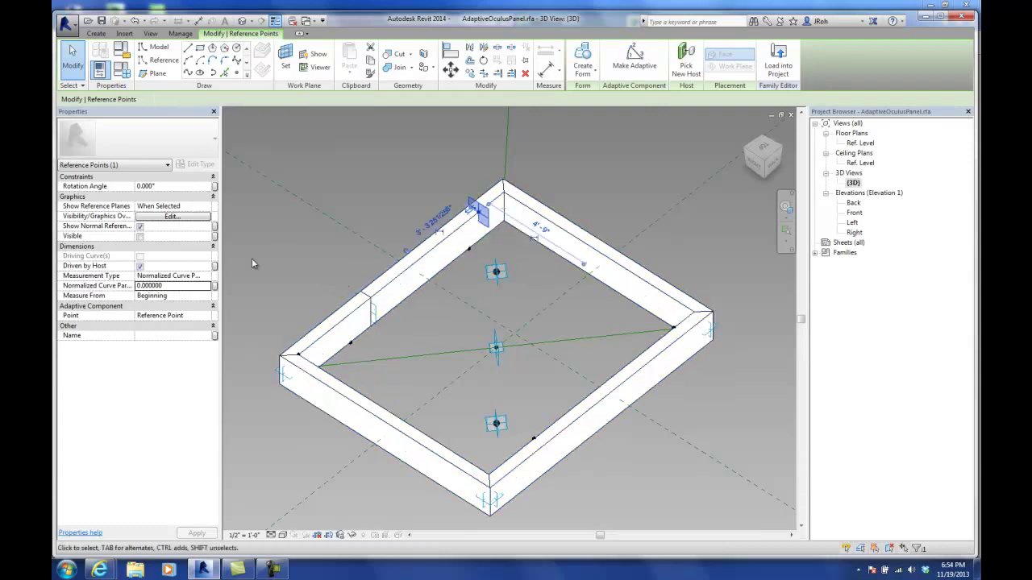
{"action": "left_click", "coordinate": [184, 286]}
{"action": "type", "text": "1"}
{"action": "key", "text": "Return"}
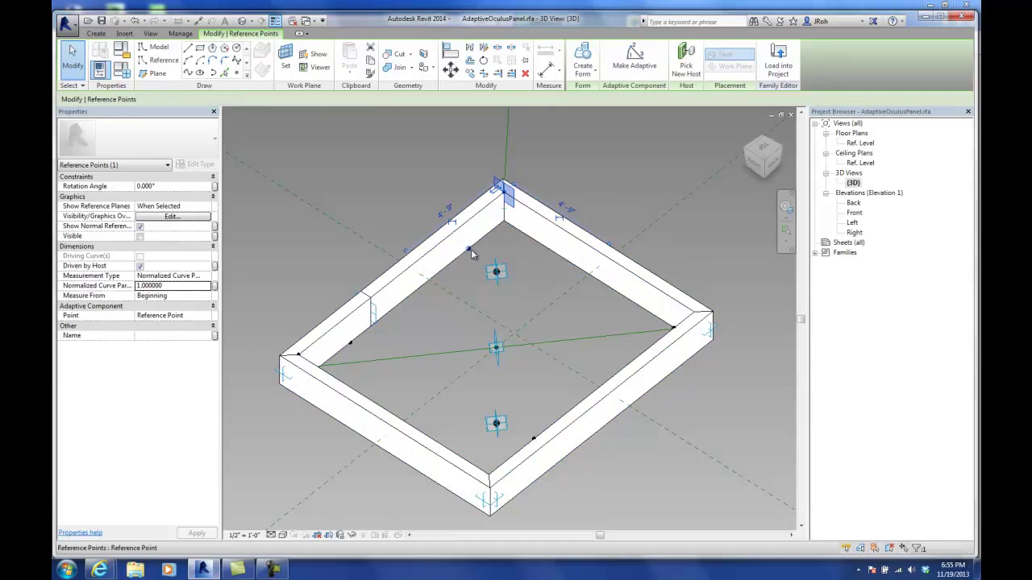
- Set the Normalized Curve Parameter of the member's two lower-edge points to 0 at the far end and 1 at the near end
{"action": "left_click_drag", "start_coordinate": [500, 188], "coordinate": [471, 247]}
{"action": "type", "text": "0"}
{"action": "key", "text": "Return"}
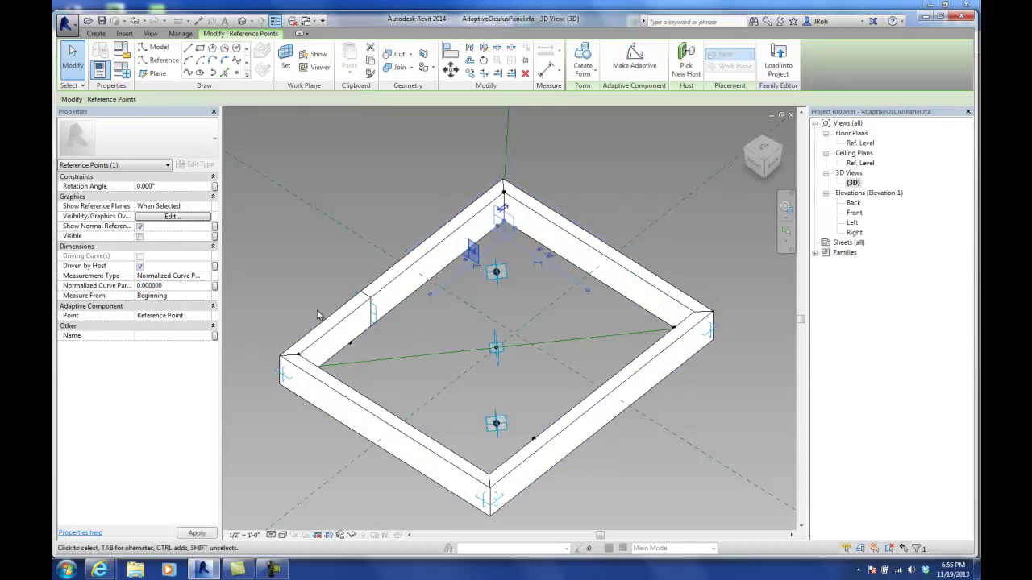
{"action": "left_click", "coordinate": [352, 345]}
{"action": "left_click", "coordinate": [181, 284]}
{"action": "type", "text": "1"}
{"action": "key", "text": "Return"}
- Select an upper-edge reference point near the corner of the opposite frame member and open its Normalized Curve Parameter for editing
{"action": "middle_click_drag", "start_coordinate": [435, 355], "coordinate": [379, 210], "text": "shift"}
{"action": "scroll", "coordinate": [359, 172], "scroll_direction": "up", "scroll_amount": 1}
{"action": "scroll", "coordinate": [360, 171], "scroll_direction": "up", "scroll_amount": 2}
{"action": "left_click", "coordinate": [411, 137]}
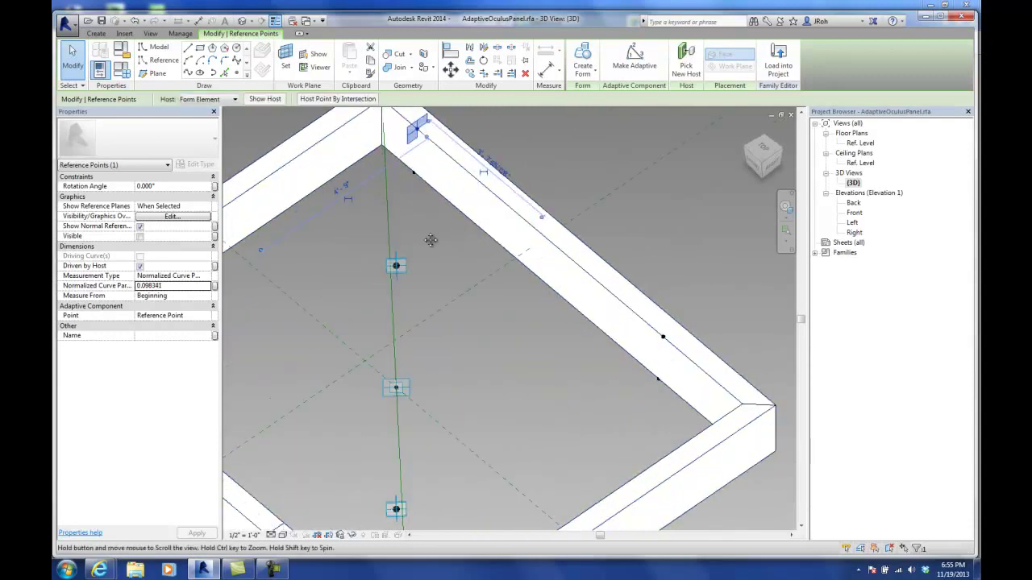
{"action": "middle_click_drag", "start_coordinate": [411, 137], "coordinate": [441, 208]}
{"action": "double_click", "coordinate": [197, 288]}
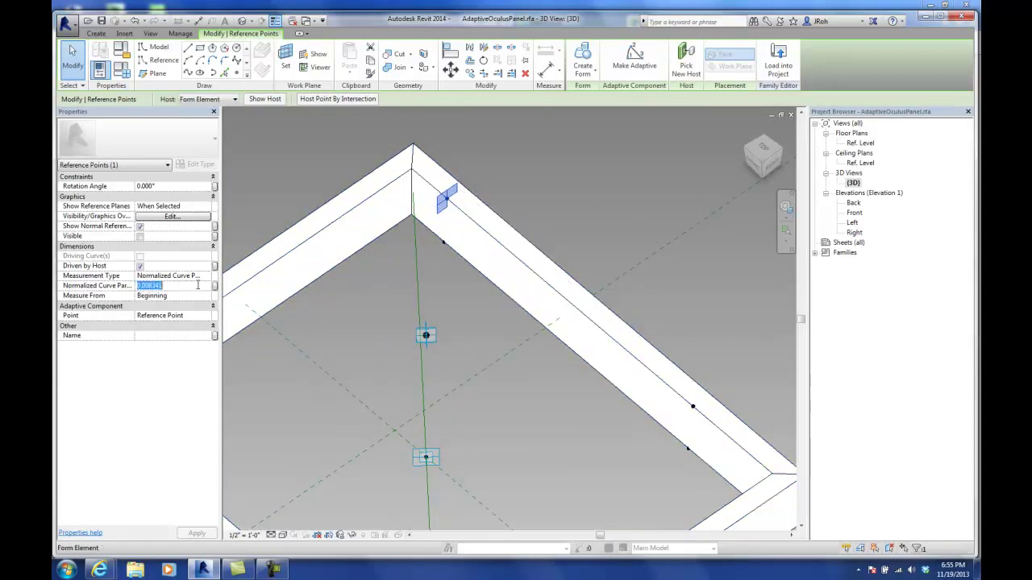
- Place the two reference points at the frame's back-left inner corner, setting the upper one's normalized curve parameter to 0 and the lower one's to 1
{"action": "type", "text": "0"}
{"action": "key", "text": "Return"}
{"action": "left_click_drag", "start_coordinate": [411, 167], "coordinate": [439, 242]}
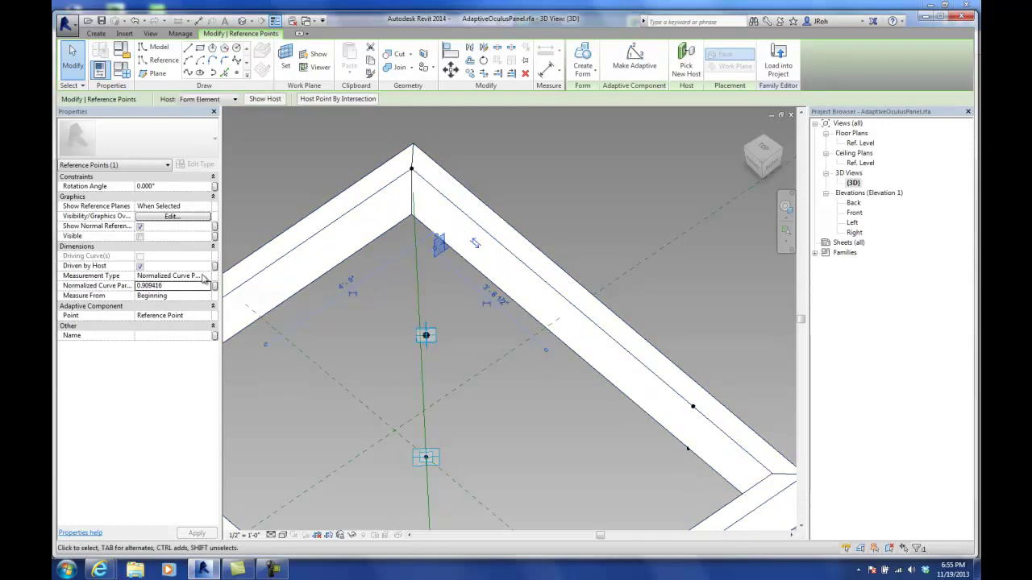
{"action": "double_click", "coordinate": [173, 285]}
{"action": "type", "text": "1"}
{"action": "key", "text": "Return"}
- Set the normalized curve parameter of the reference point on the back member's lower inner edge, near the back-right corner, to 0
{"action": "scroll", "coordinate": [405, 341], "scroll_direction": "down", "scroll_amount": 1}
{"action": "scroll", "coordinate": [405, 341], "scroll_direction": "down", "scroll_amount": 2}
{"action": "middle_click_drag", "start_coordinate": [405, 341], "coordinate": [506, 378], "text": "shift"}
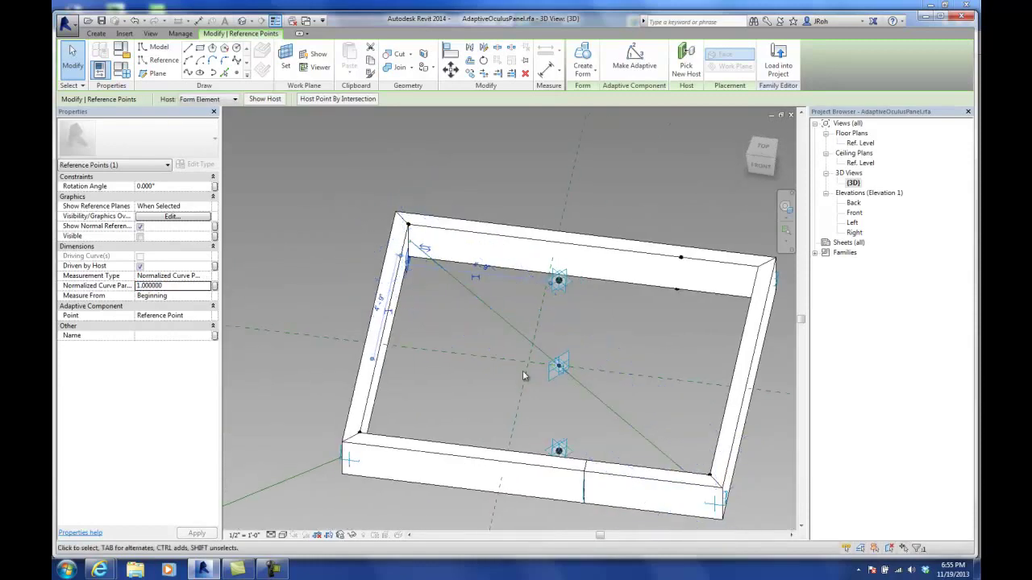
{"action": "left_click_drag", "start_coordinate": [684, 262], "coordinate": [681, 259]}
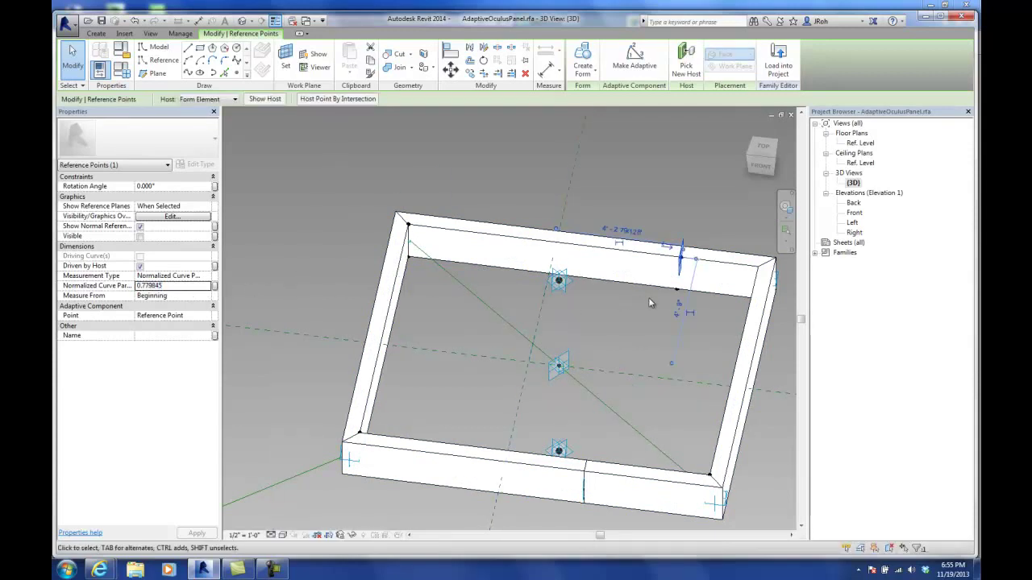
{"action": "key", "text": "Escape"}
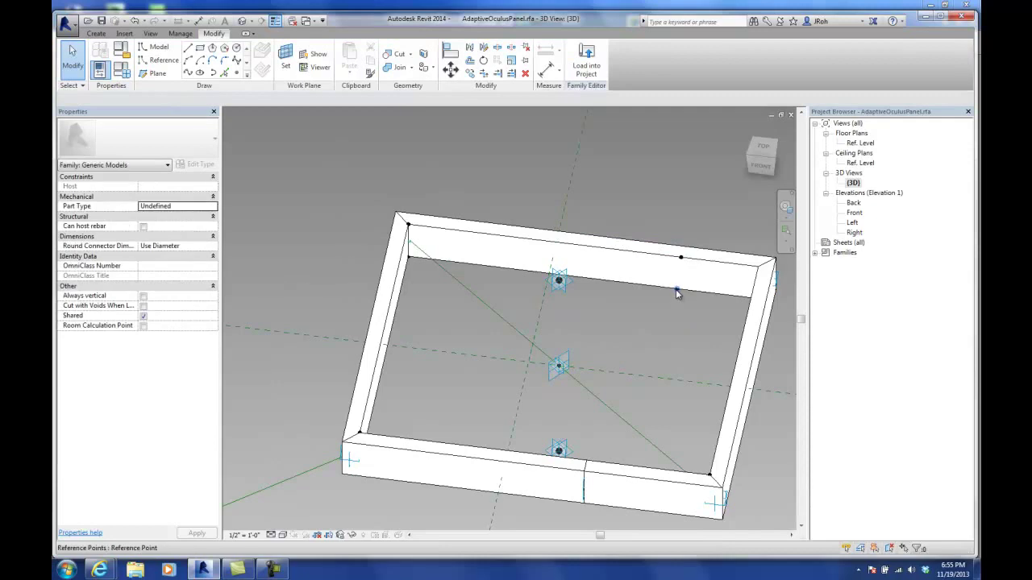
{"action": "left_click", "coordinate": [676, 292]}
{"action": "left_click", "coordinate": [169, 285]}
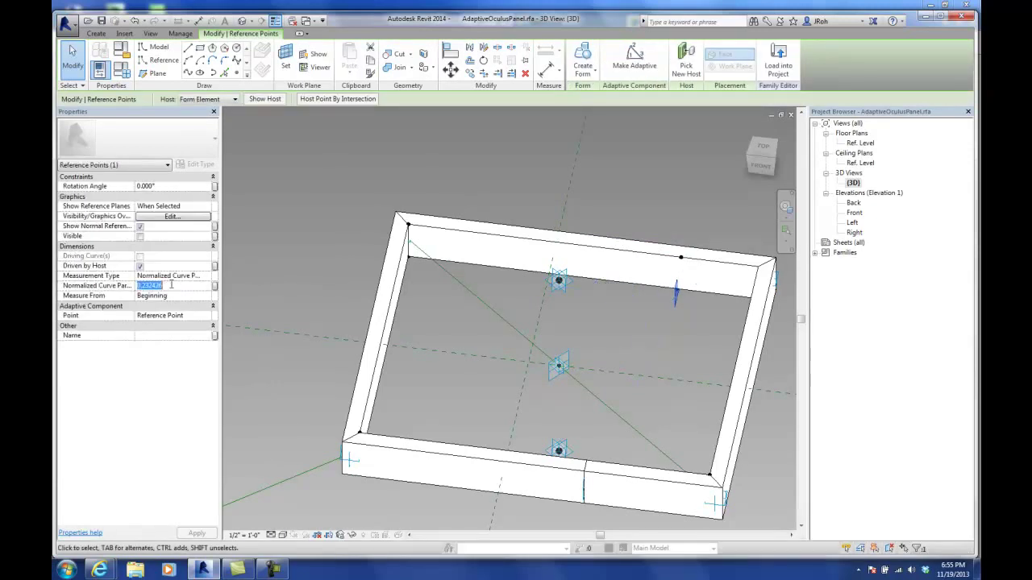
{"action": "type", "text": "0"}
{"action": "key", "text": "Return"}
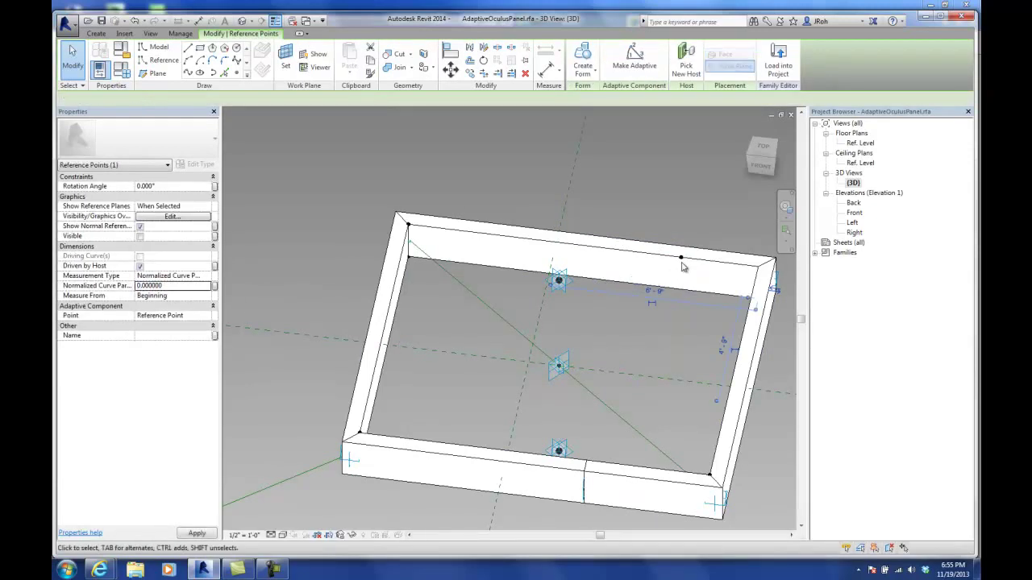
- Set the normalized curve parameter of the reference point on the back member's upper inner edge to 1, placing it at the back-right corner
{"action": "left_click", "coordinate": [681, 259]}
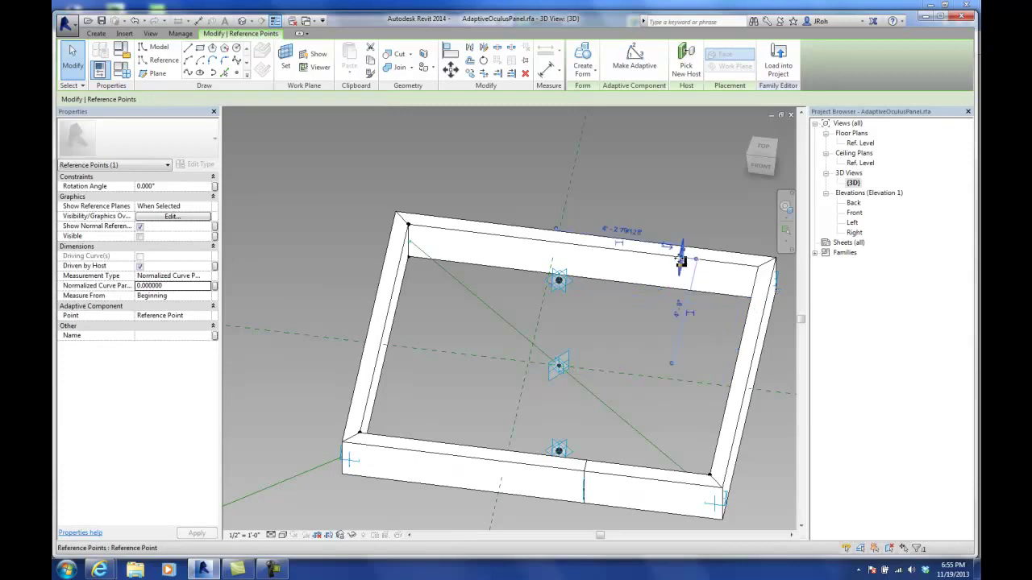
{"action": "left_click", "coordinate": [193, 285]}
{"action": "type", "text": "1"}
{"action": "key", "text": "Return"}
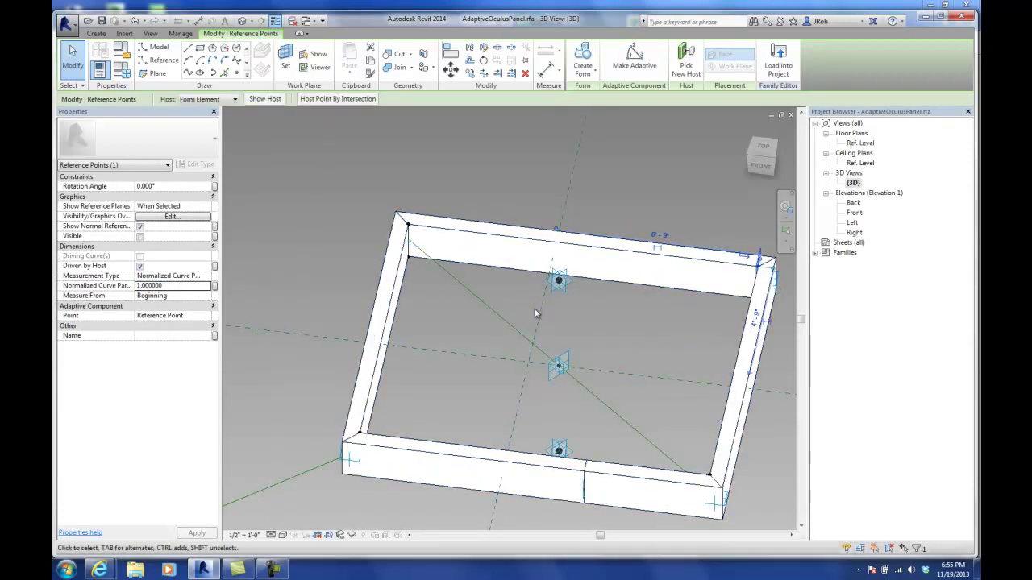
{"action": "left_click", "coordinate": [495, 301]}
- Connect the front-left inner corner point and the apex point above the frame's centre with a reference line through points
{"action": "middle_click_drag", "start_coordinate": [495, 301], "coordinate": [489, 341], "text": "shift"}
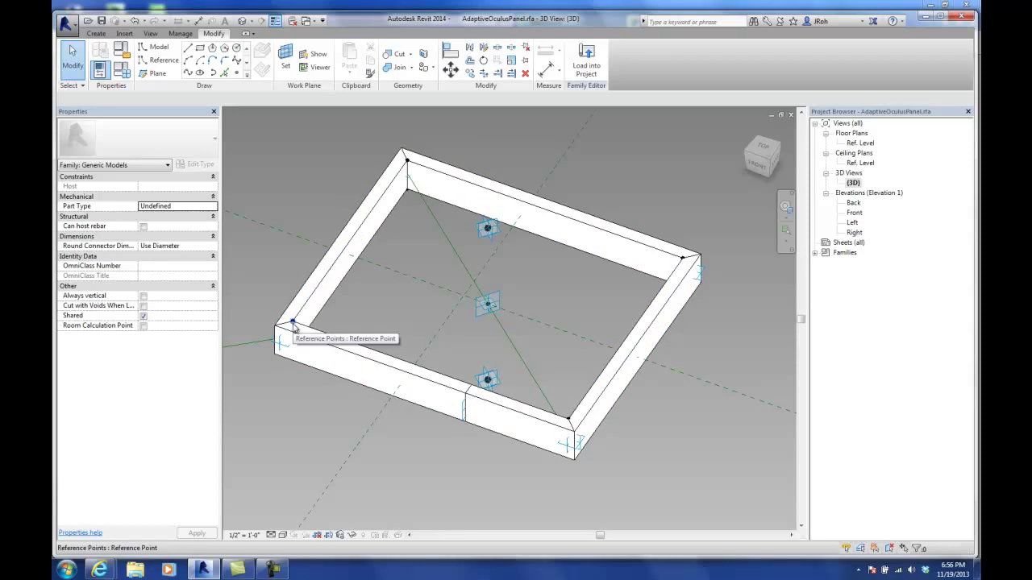
{"action": "left_click", "coordinate": [293, 325]}
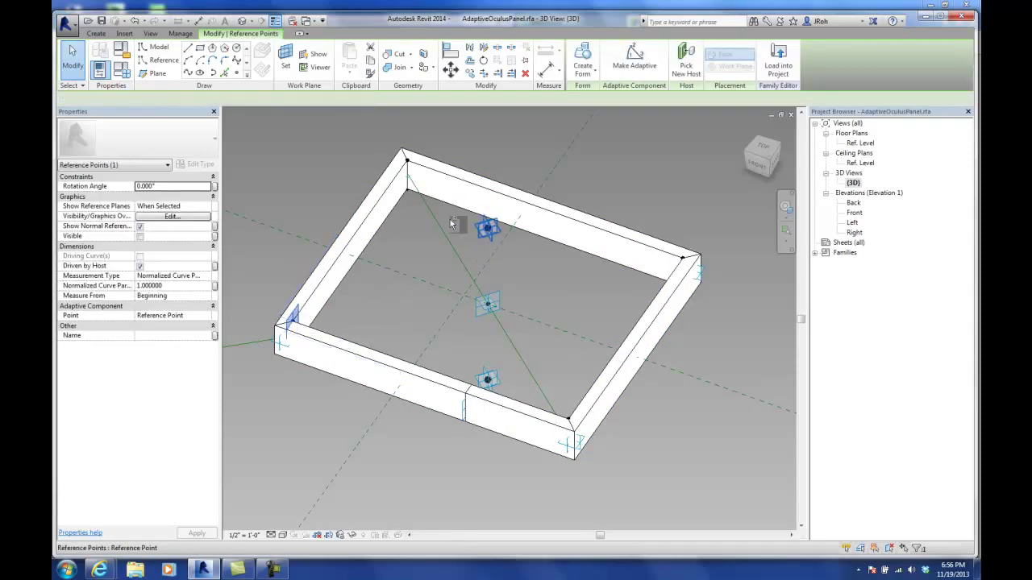
{"action": "left_click", "coordinate": [487, 232], "text": "ctrl"}
{"action": "left_click", "coordinate": [188, 73]}
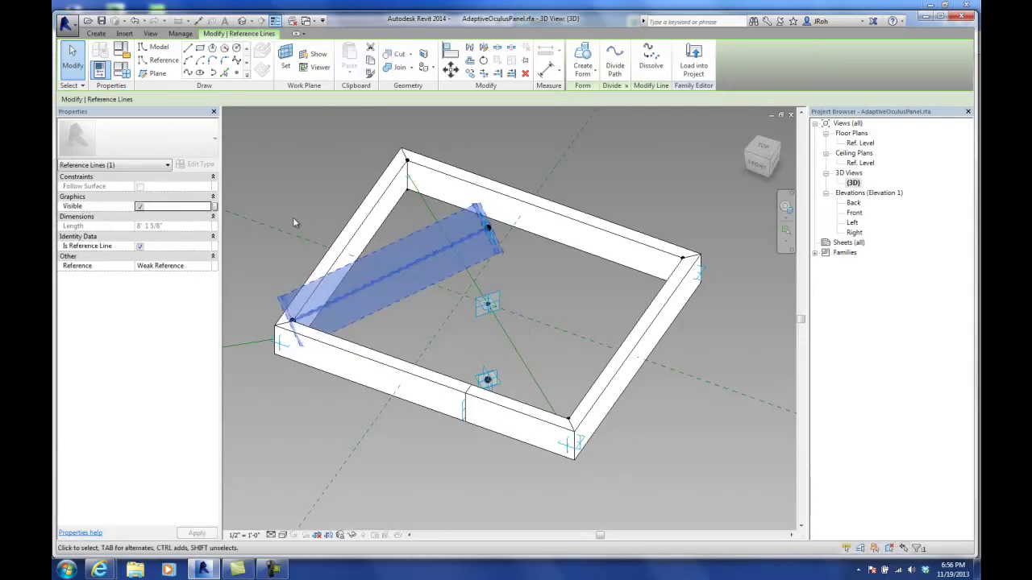
{"action": "key", "text": "ctrl+z"}
- Connect the apex point and the upper back-left corner point with a line through points and make it a reference line
{"action": "left_click", "coordinate": [493, 235]}
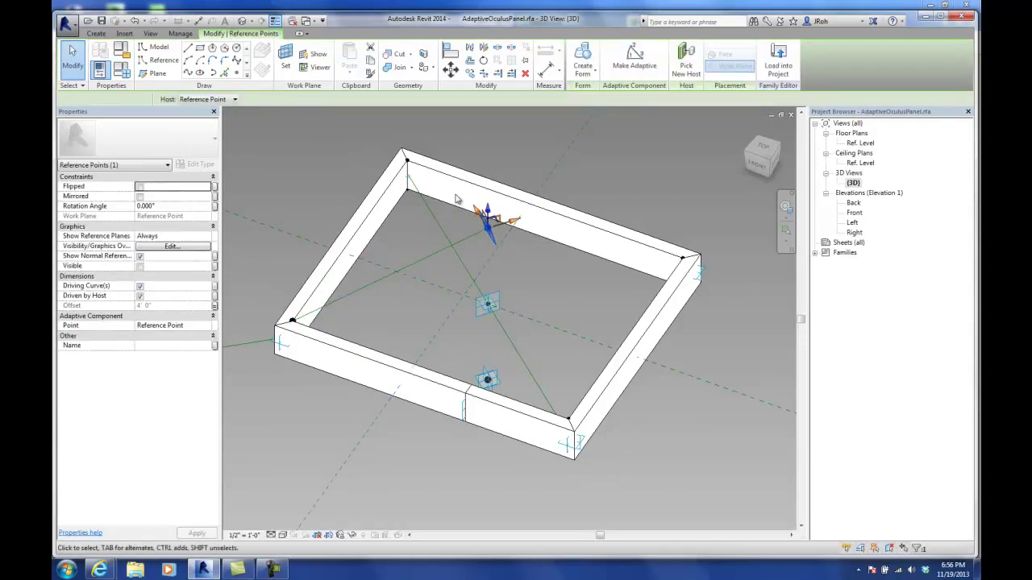
{"action": "scroll", "coordinate": [413, 163], "scroll_direction": "up", "scroll_amount": 4}
{"action": "left_click", "coordinate": [410, 163], "text": "ctrl"}
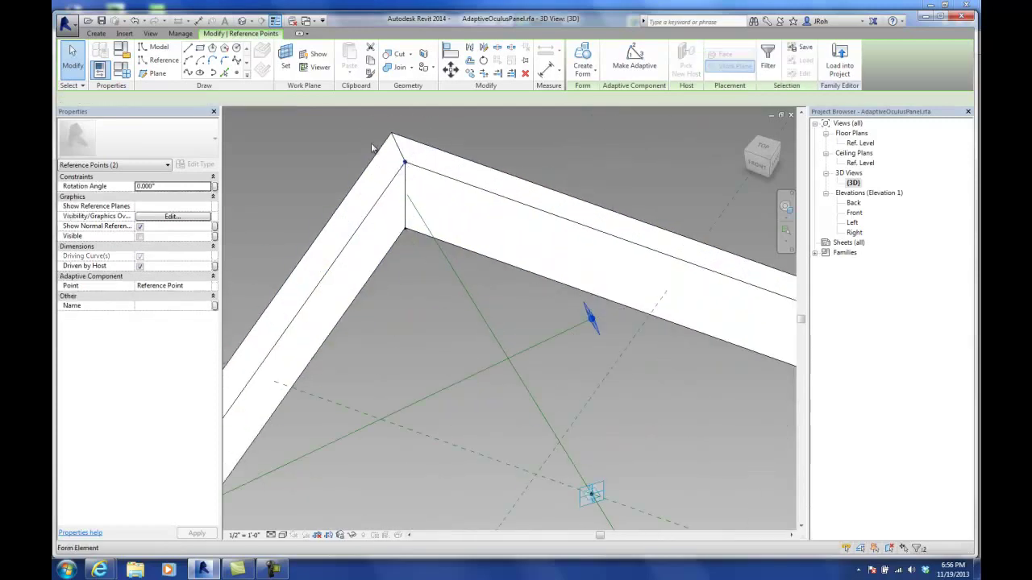
{"action": "left_click", "coordinate": [187, 73]}
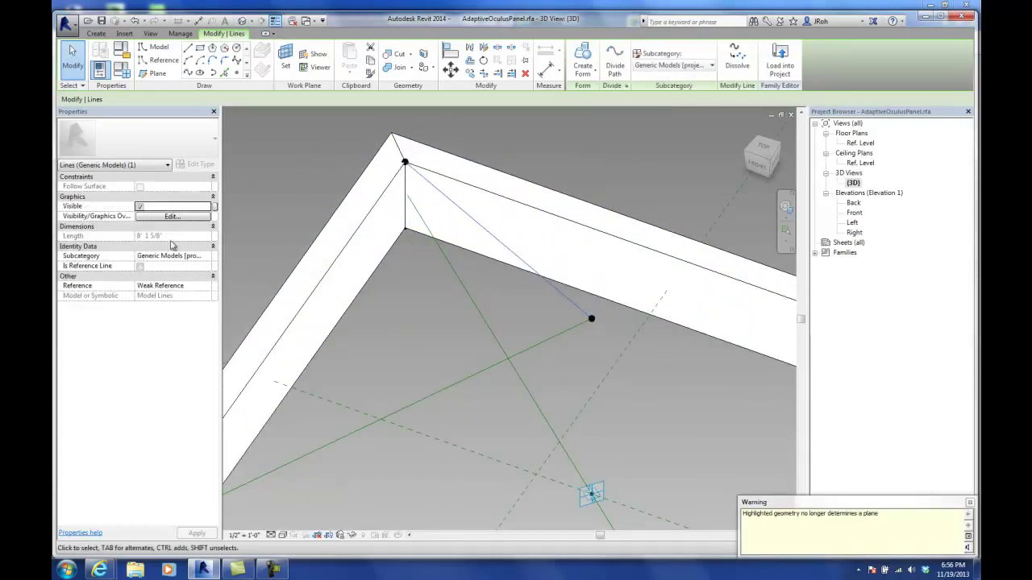
{"action": "left_click", "coordinate": [140, 267]}
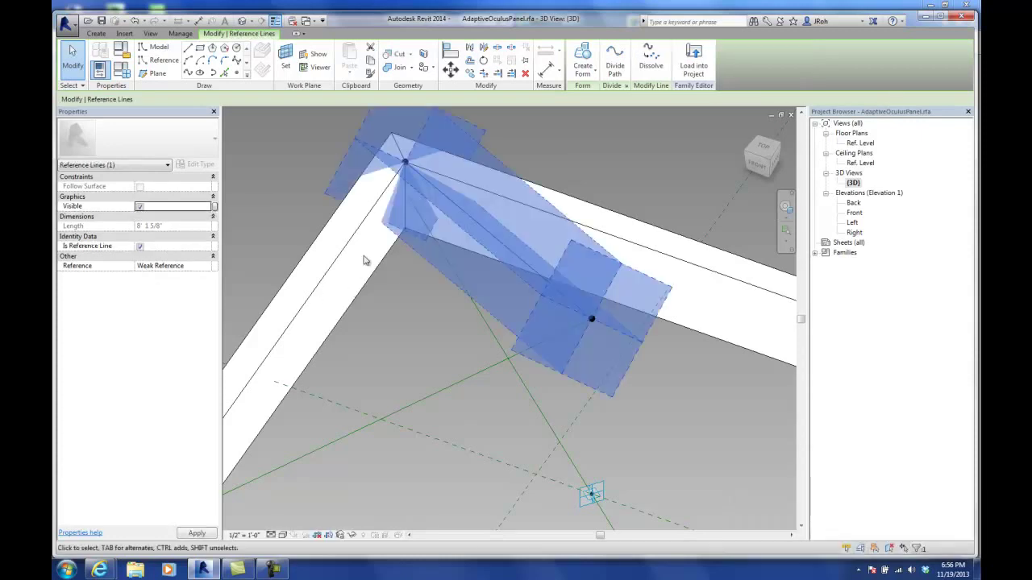
{"action": "left_click", "coordinate": [304, 207]}
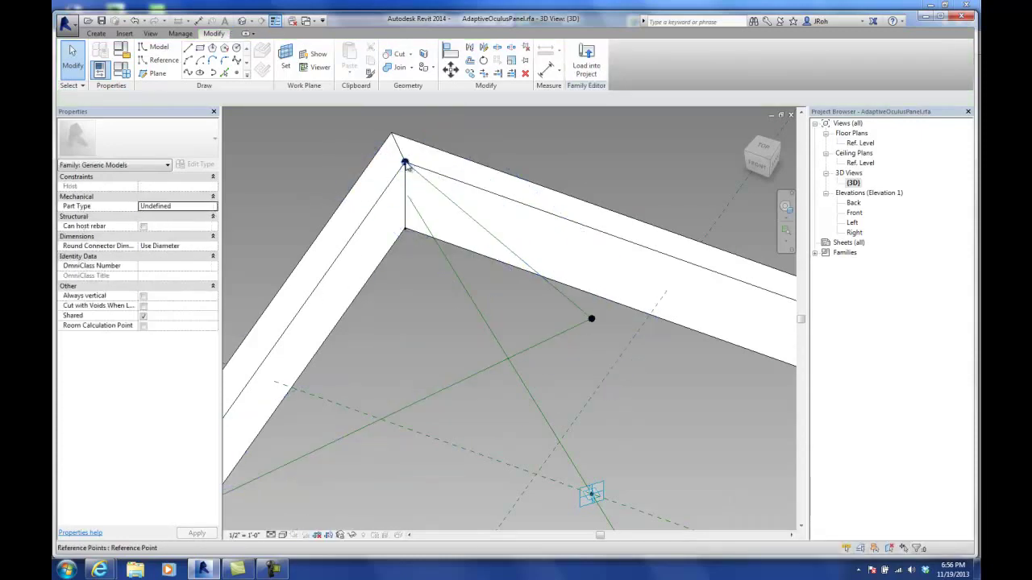
- Connect the front-left and back-left upper corner points with a reference line through points along the frame's left side
{"action": "left_click", "coordinate": [405, 165]}
{"action": "scroll", "coordinate": [419, 190], "scroll_direction": "down", "scroll_amount": 2}
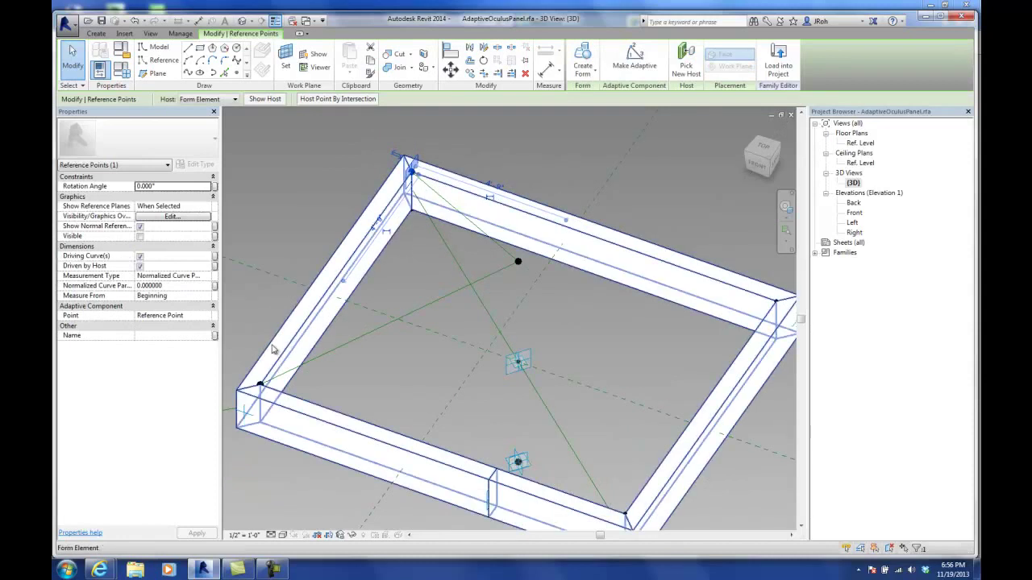
{"action": "key", "text": "Tab"}
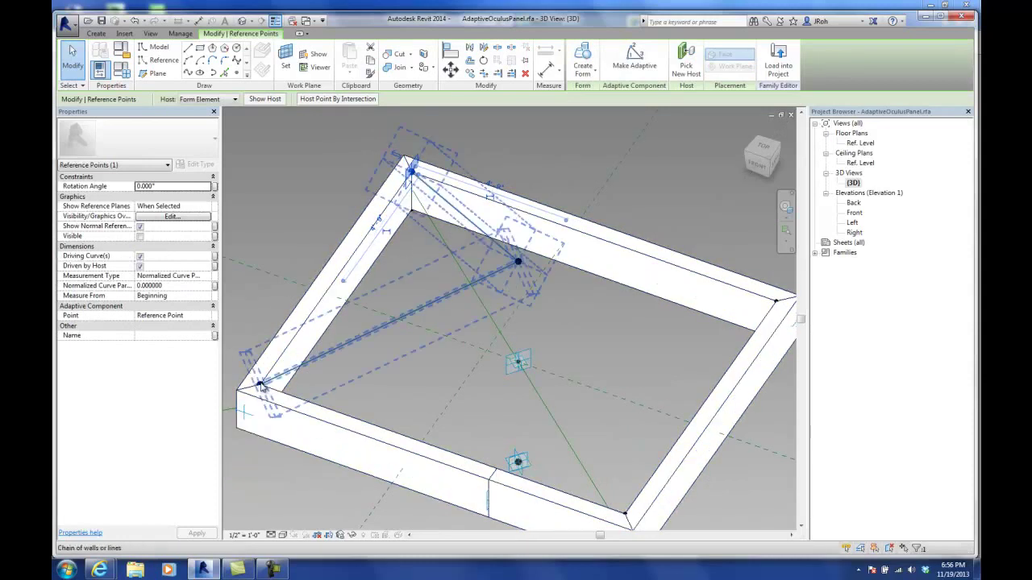
{"action": "key", "text": "Tab"}
{"action": "key", "text": "Tab"}
{"action": "key", "text": "Tab"}
{"action": "key", "text": "Tab"}
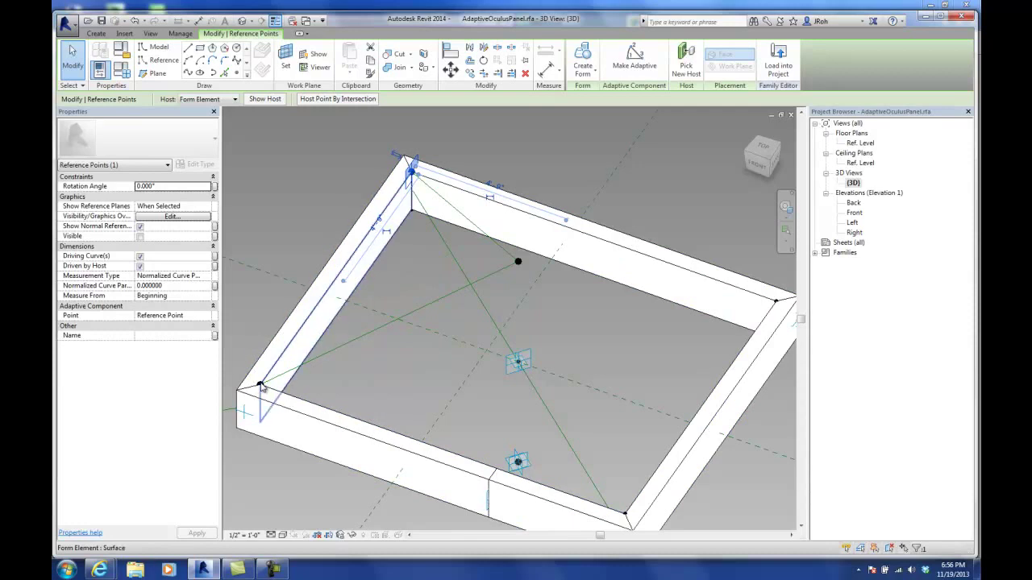
{"action": "scroll", "coordinate": [262, 389], "scroll_direction": "up", "scroll_amount": 3}
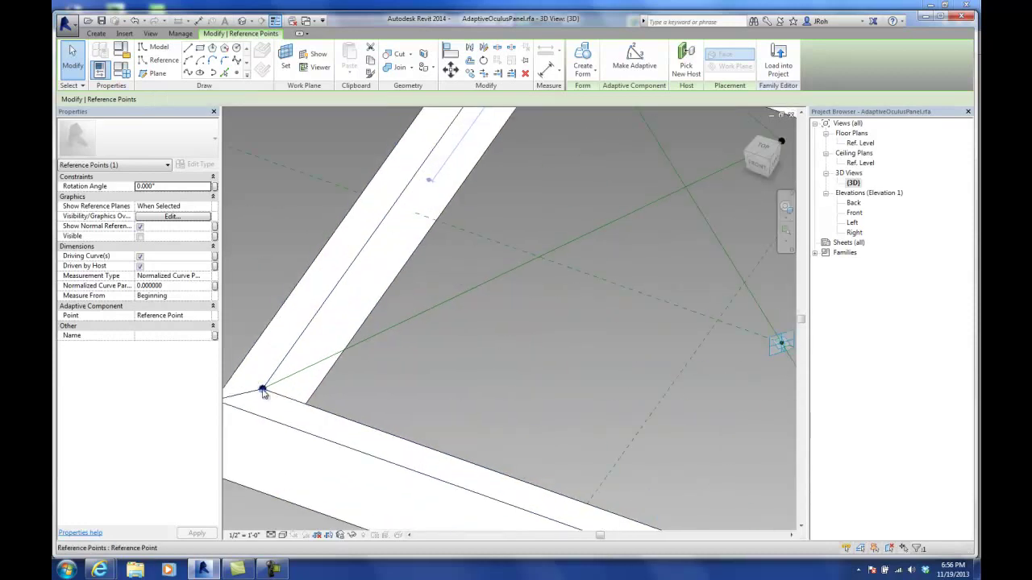
{"action": "left_click", "coordinate": [262, 392]}
{"action": "scroll", "coordinate": [262, 392], "scroll_direction": "down", "scroll_amount": 3}
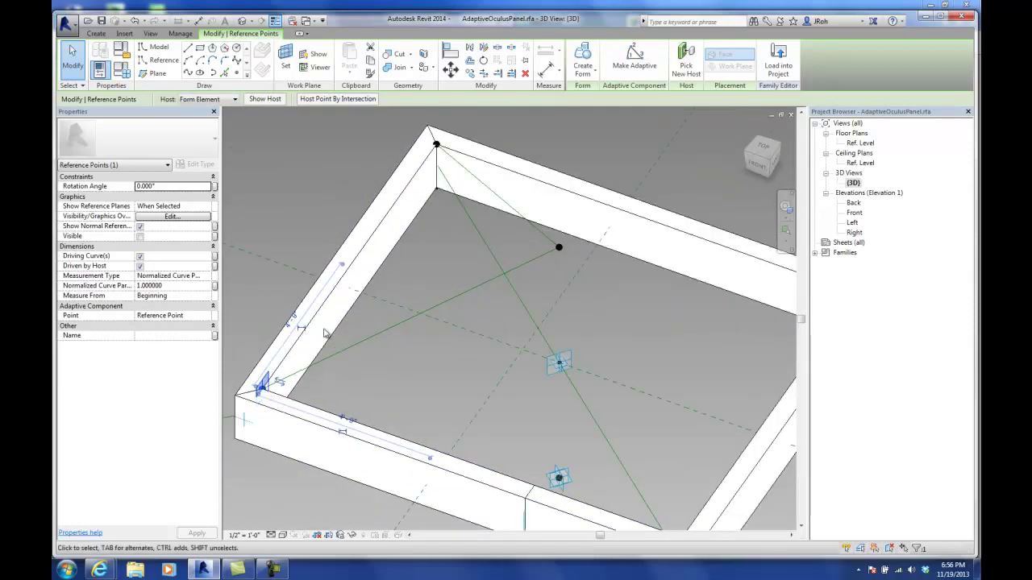
{"action": "left_click", "coordinate": [440, 145], "text": "ctrl"}
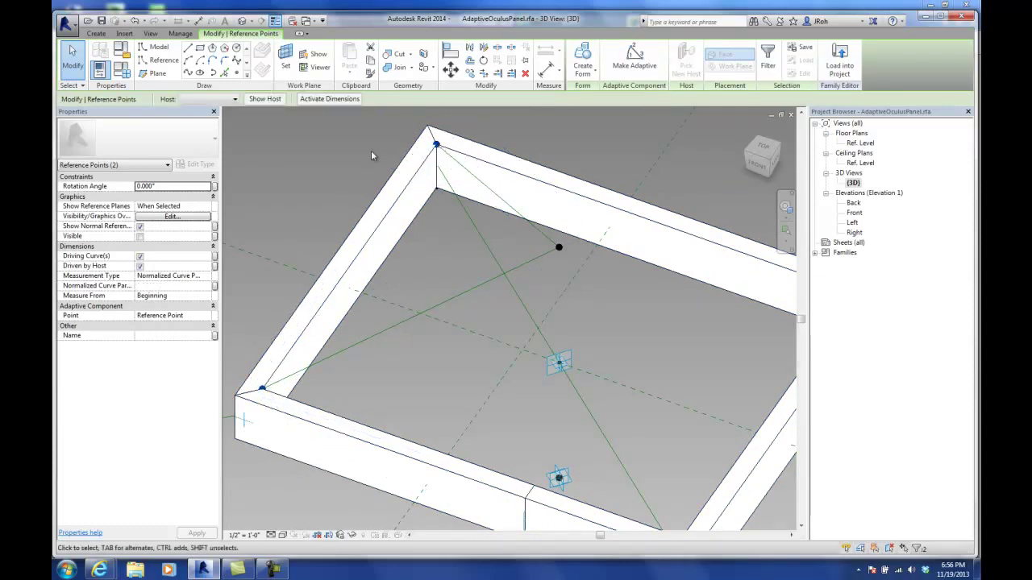
{"action": "left_click", "coordinate": [199, 73]}
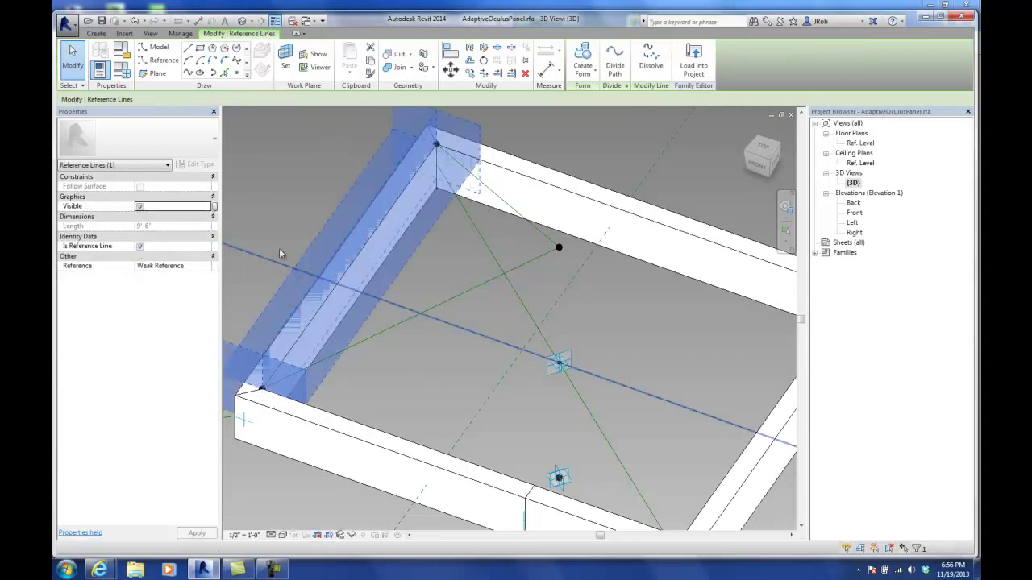
{"action": "left_click", "coordinate": [336, 196]}
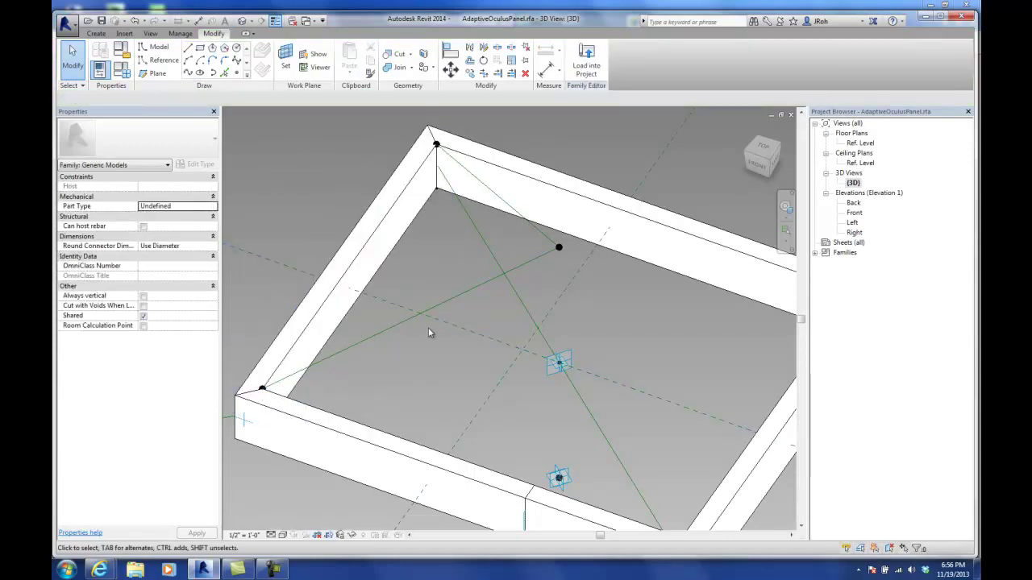
- Create a flat triangular surface form from the chain of three reference lines joining the left corners and the apex
{"action": "key", "text": "Tab"}
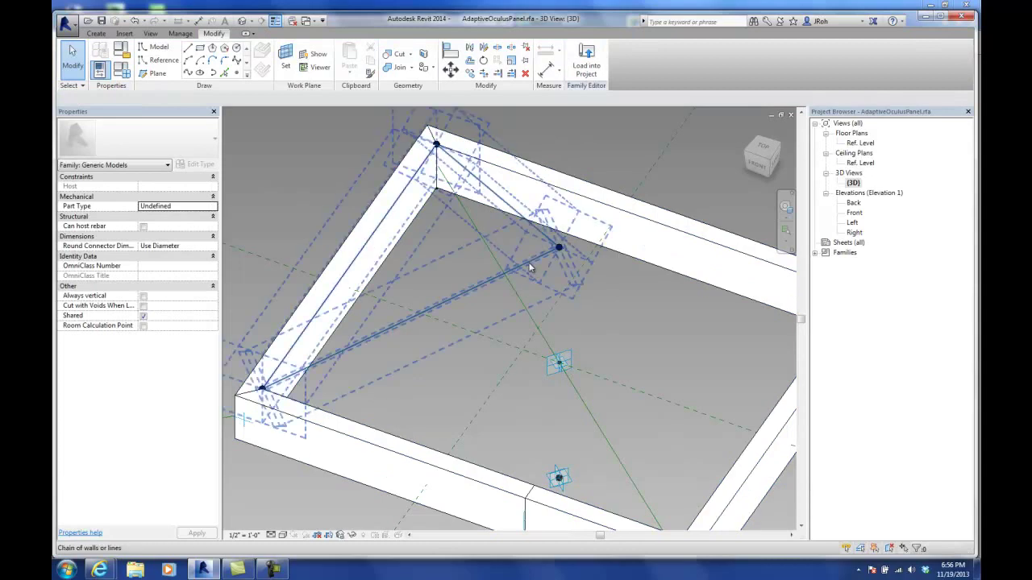
{"action": "left_click", "coordinate": [529, 272]}
{"action": "left_click", "coordinate": [582, 73]}
{"action": "left_click", "coordinate": [601, 92]}
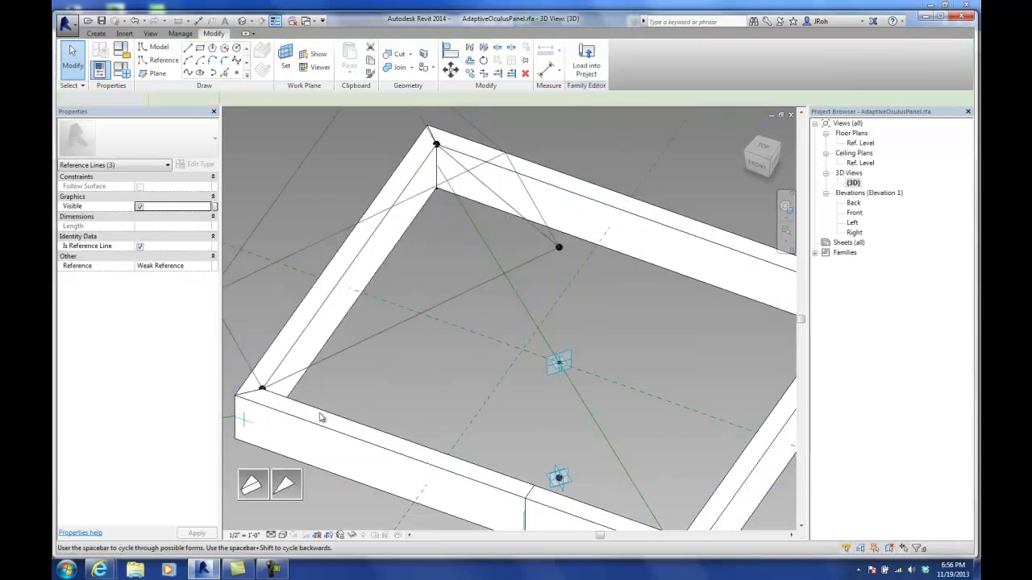
{"action": "left_click", "coordinate": [288, 483]}
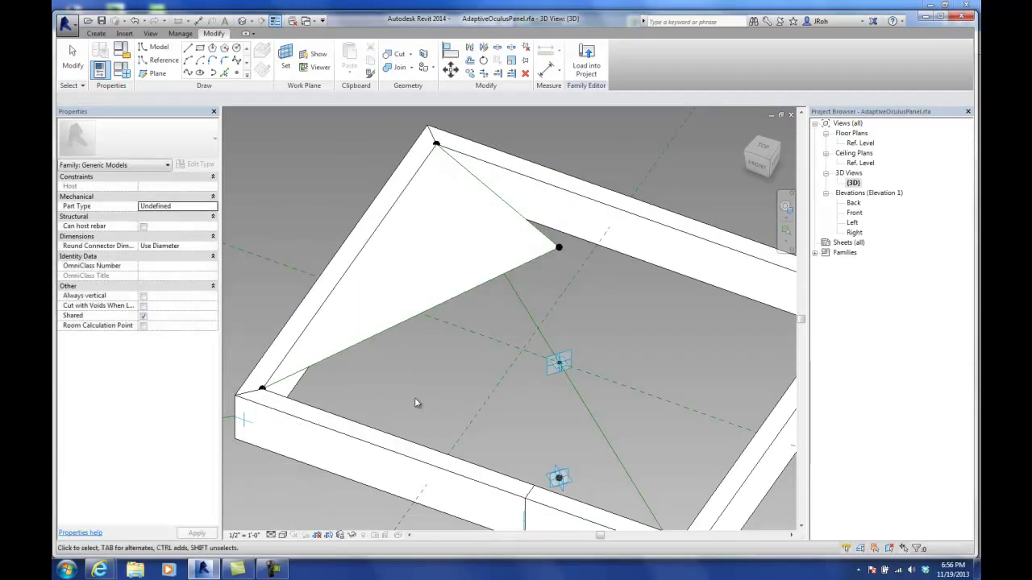
- Connect the apex point and the front-right corner point with a line through points and make it a reference line
{"action": "scroll", "coordinate": [428, 405], "scroll_direction": "down", "scroll_amount": 2}
{"action": "middle_click_drag", "start_coordinate": [428, 405], "coordinate": [451, 338], "text": "shift"}
{"action": "middle_click_drag", "start_coordinate": [609, 281], "coordinate": [396, 222], "text": "shift"}
{"action": "middle_click_drag", "start_coordinate": [517, 314], "coordinate": [481, 367], "text": "shift"}
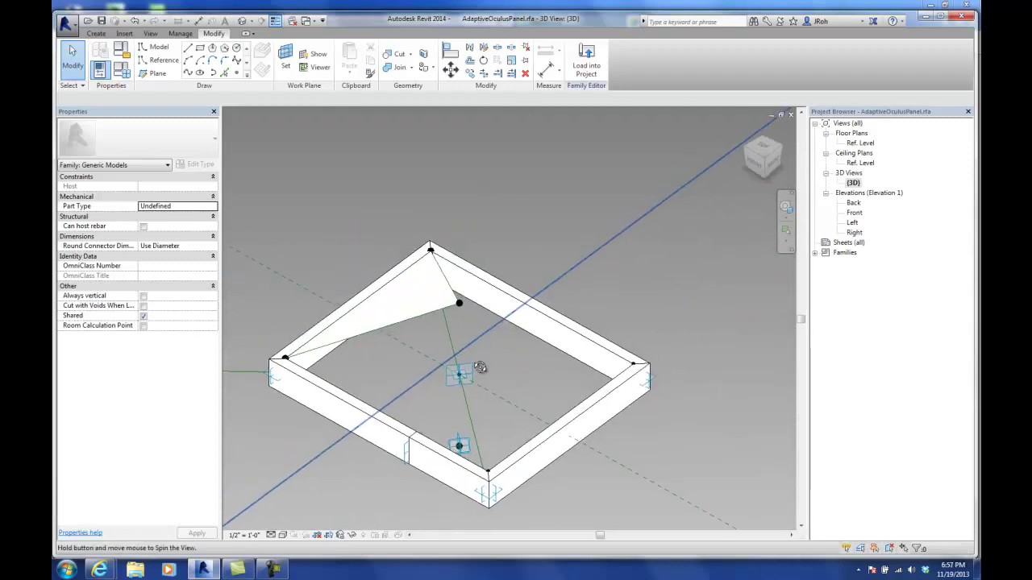
{"action": "left_click", "coordinate": [285, 359]}
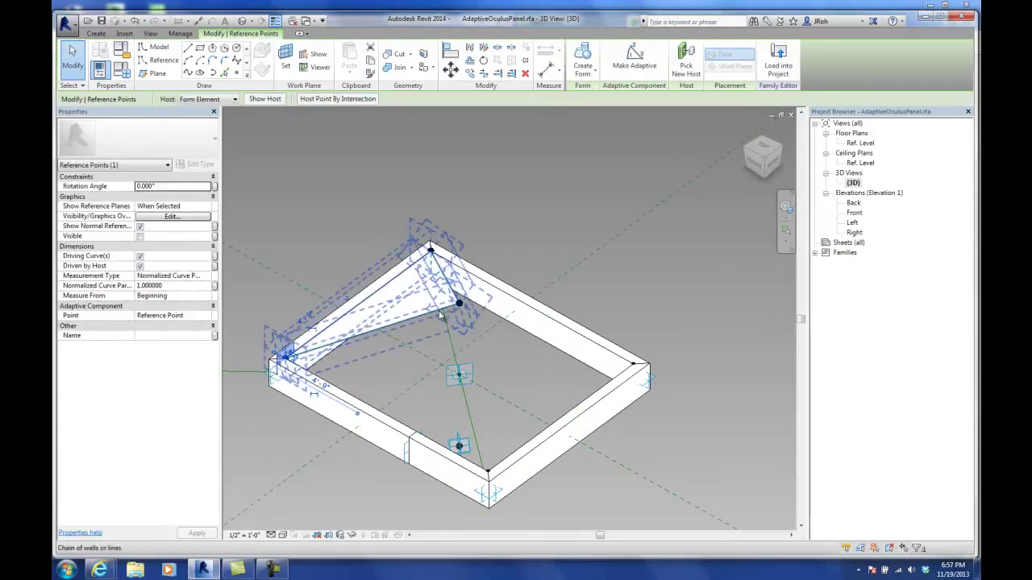
{"action": "left_click", "coordinate": [460, 307]}
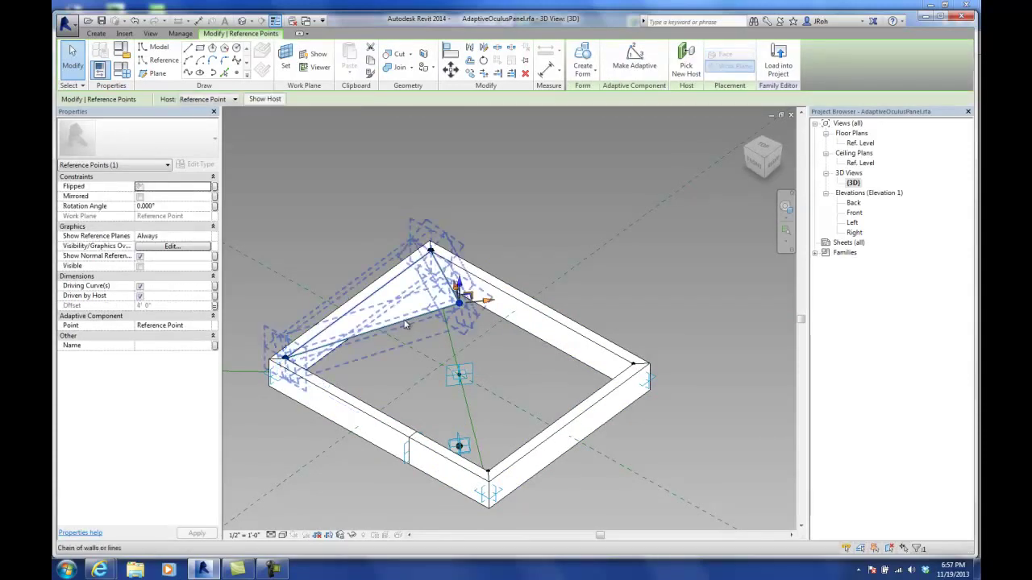
{"action": "left_click", "coordinate": [489, 475], "text": "ctrl"}
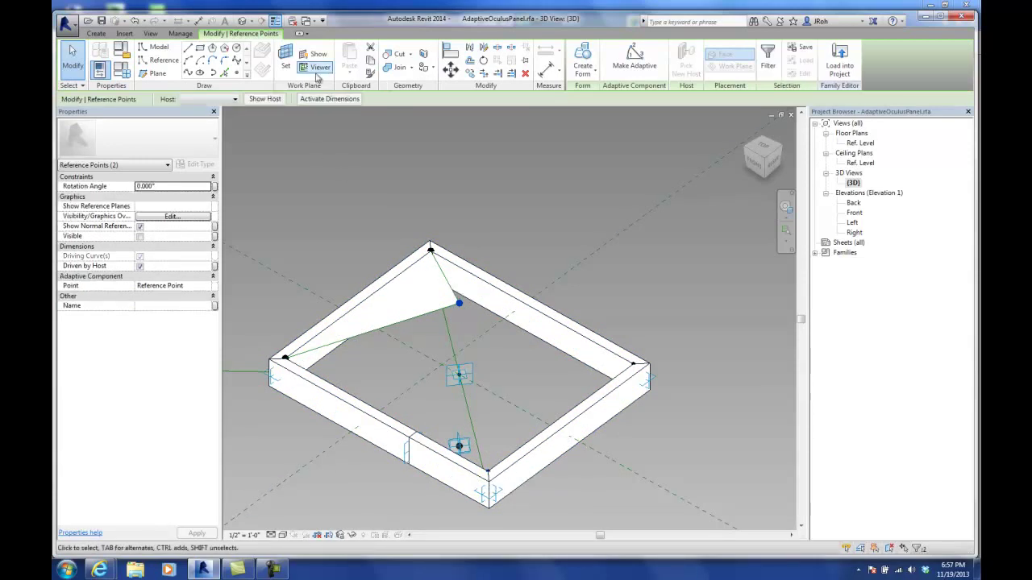
{"action": "left_click", "coordinate": [188, 74]}
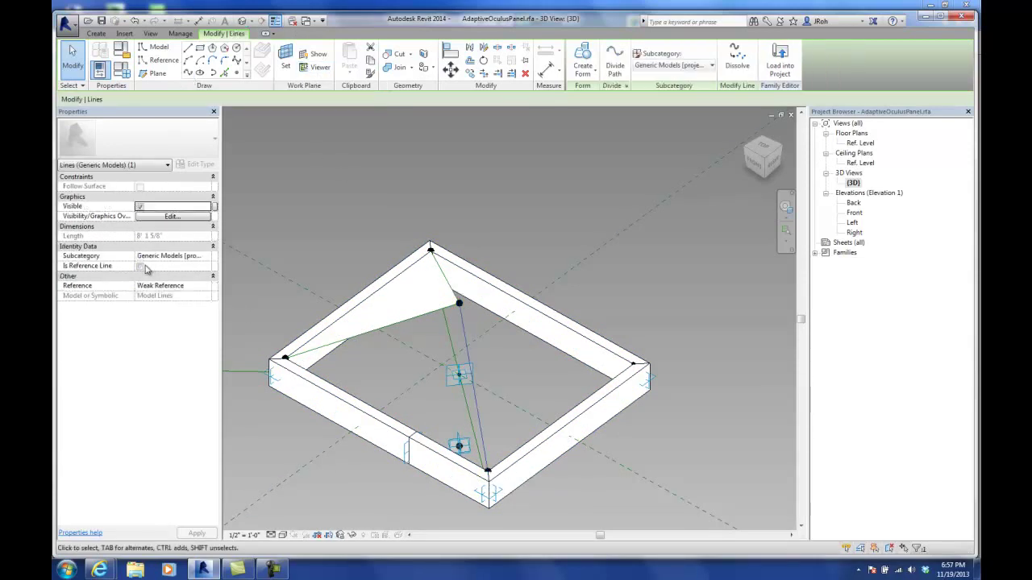
{"action": "left_click", "coordinate": [141, 267]}
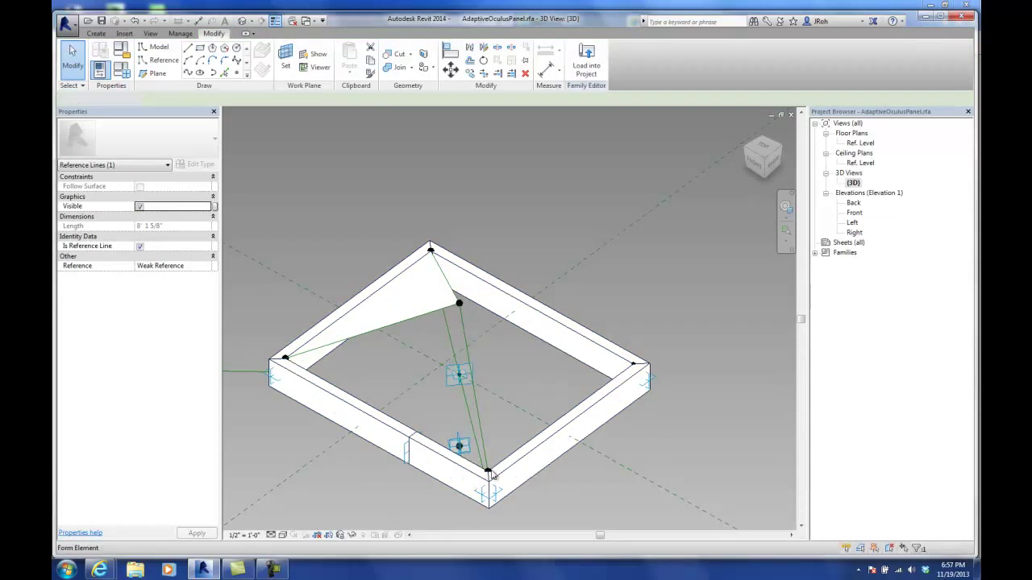
{"action": "left_click", "coordinate": [488, 471]}
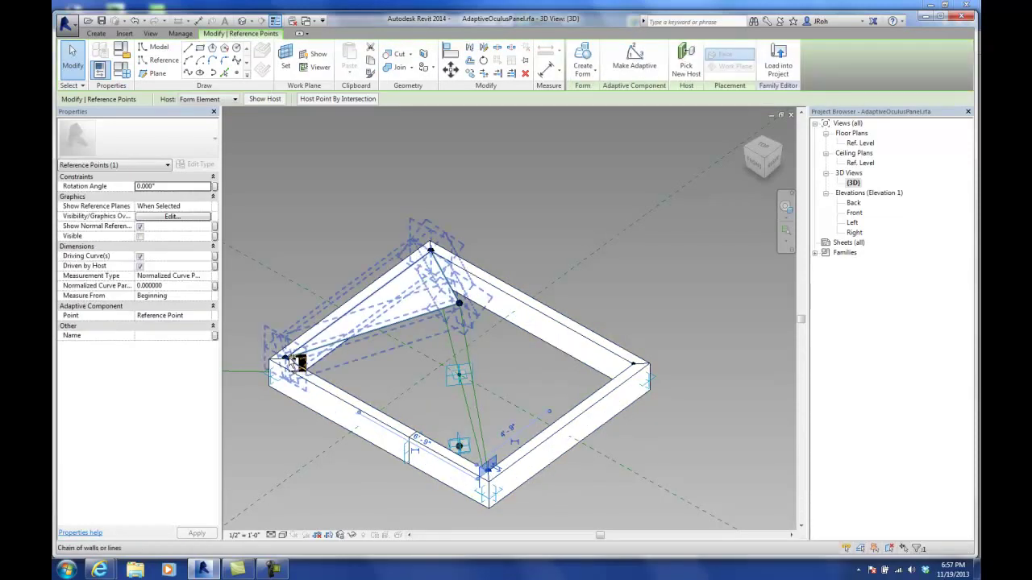
{"action": "key", "text": "Tab"}
{"action": "key", "text": "Tab"}
{"action": "key", "text": "Tab"}
{"action": "key", "text": "Tab"}
{"action": "key", "text": "Tab"}
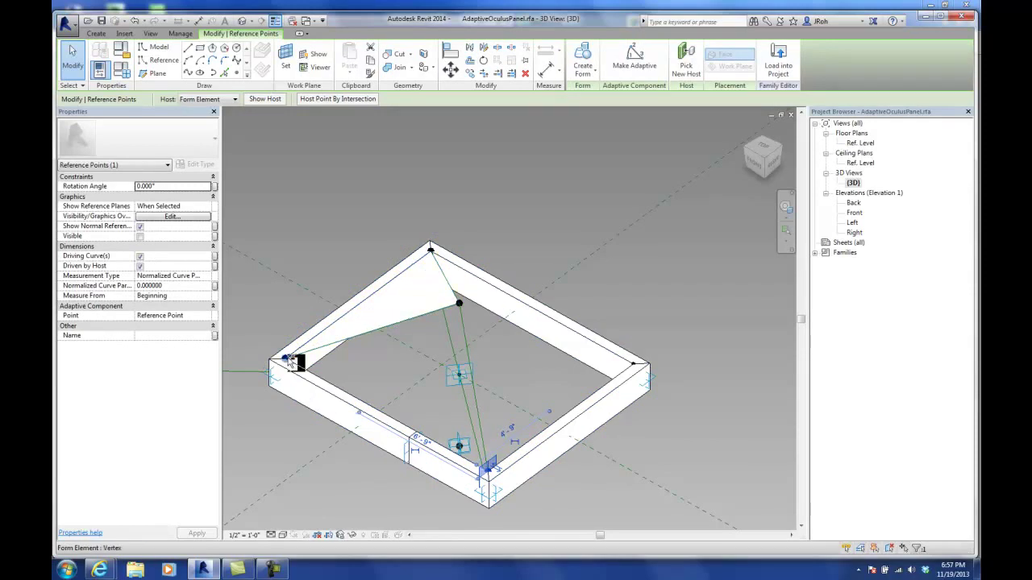
{"action": "left_click", "coordinate": [288, 361]}
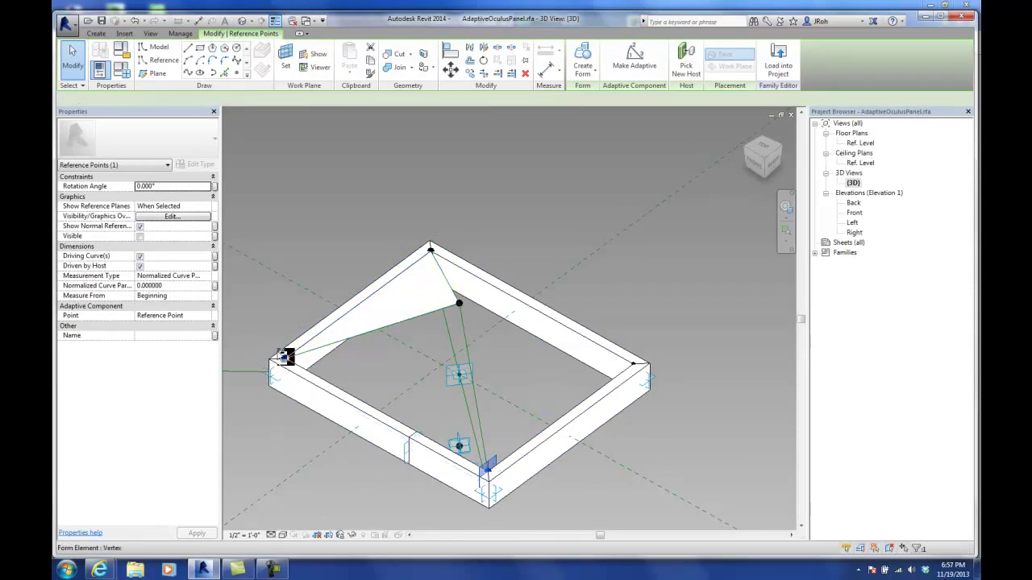
{"action": "left_click", "coordinate": [189, 73]}
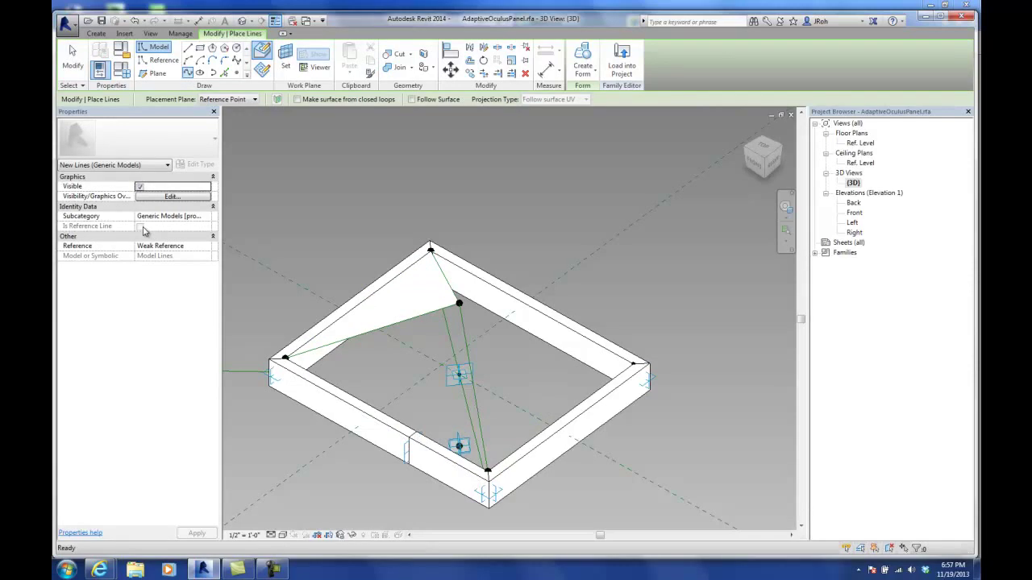
{"action": "left_click", "coordinate": [72, 58]}
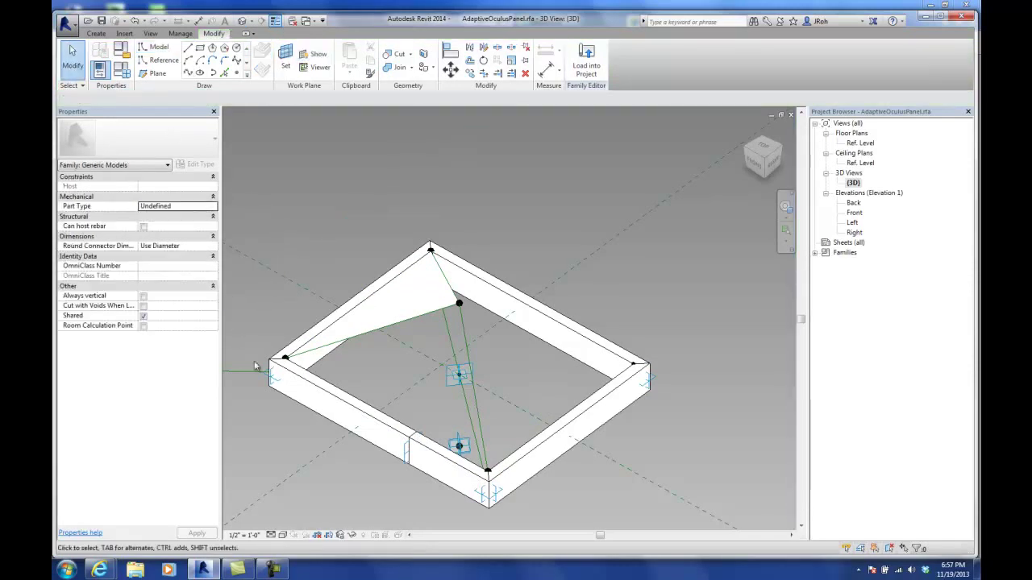
- Connect the front-left and front-right upper corner points with a line through points and make it a reference line
{"action": "left_click", "coordinate": [285, 361]}
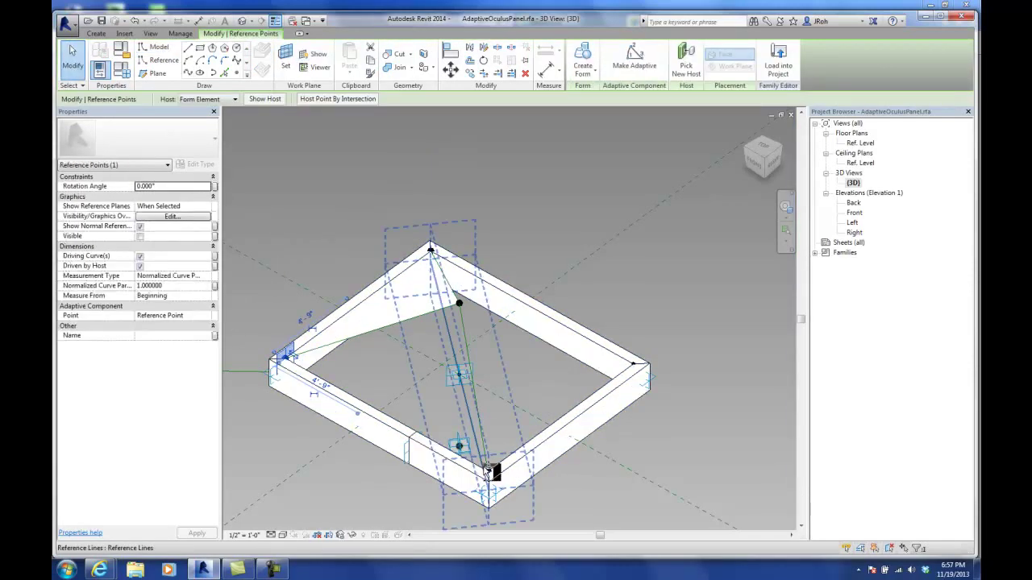
{"action": "left_click", "coordinate": [481, 456]}
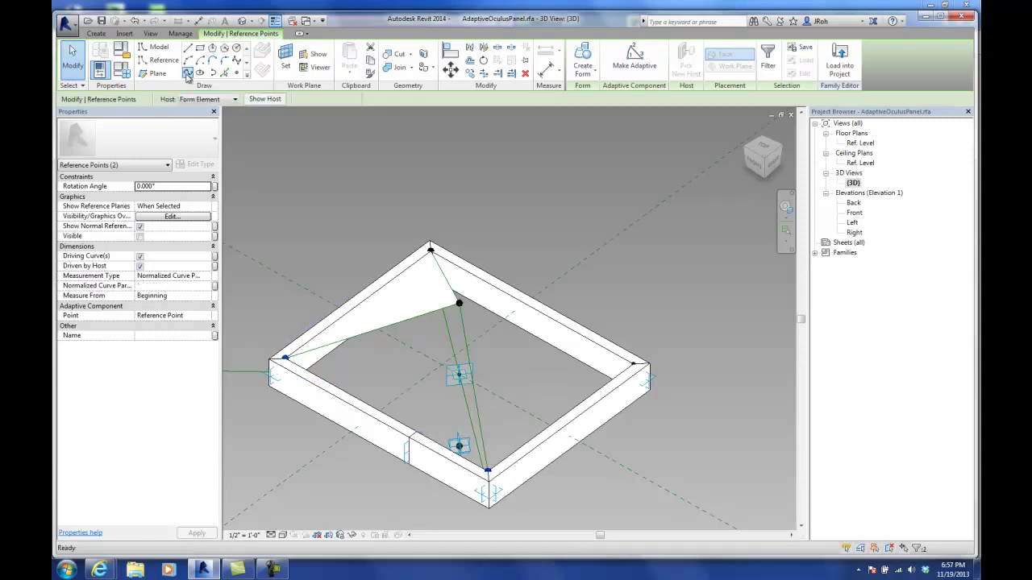
{"action": "left_click", "coordinate": [187, 74]}
{"action": "left_click", "coordinate": [141, 266]}
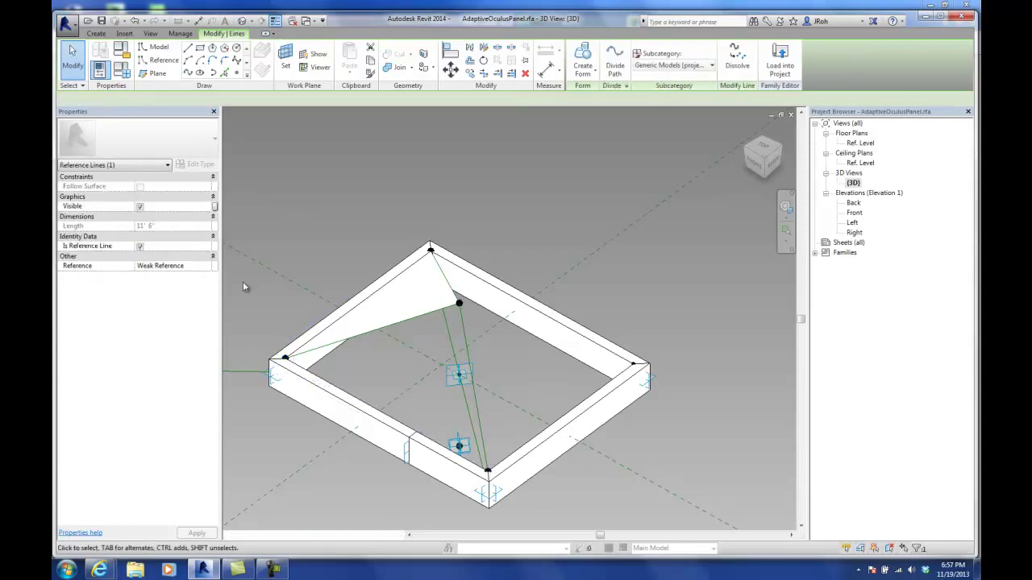
{"action": "key", "text": "Escape"}
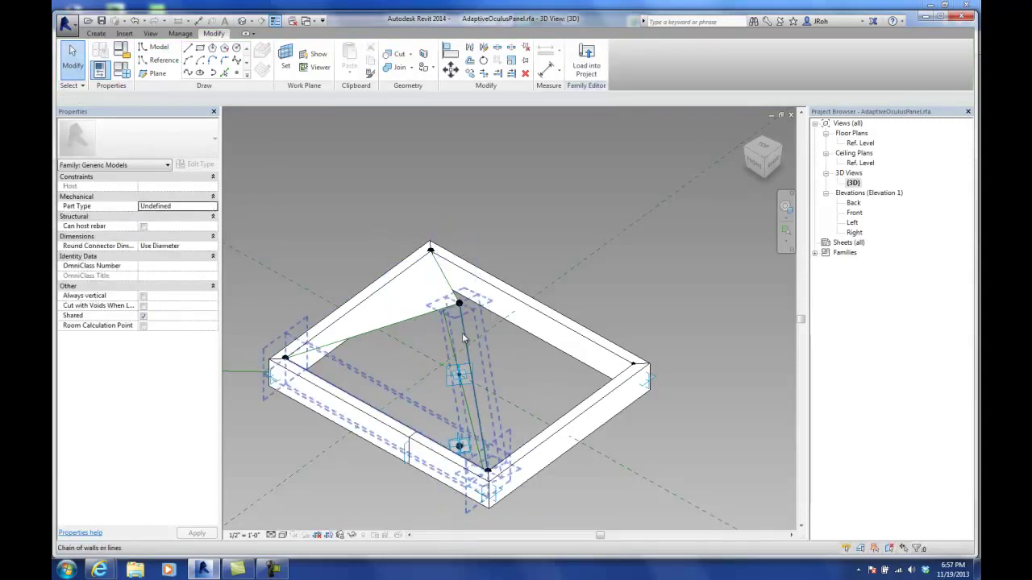
- Create a flat triangular surface form from the three reference lines joining the two front corners and the apex
{"action": "left_click", "coordinate": [465, 304]}
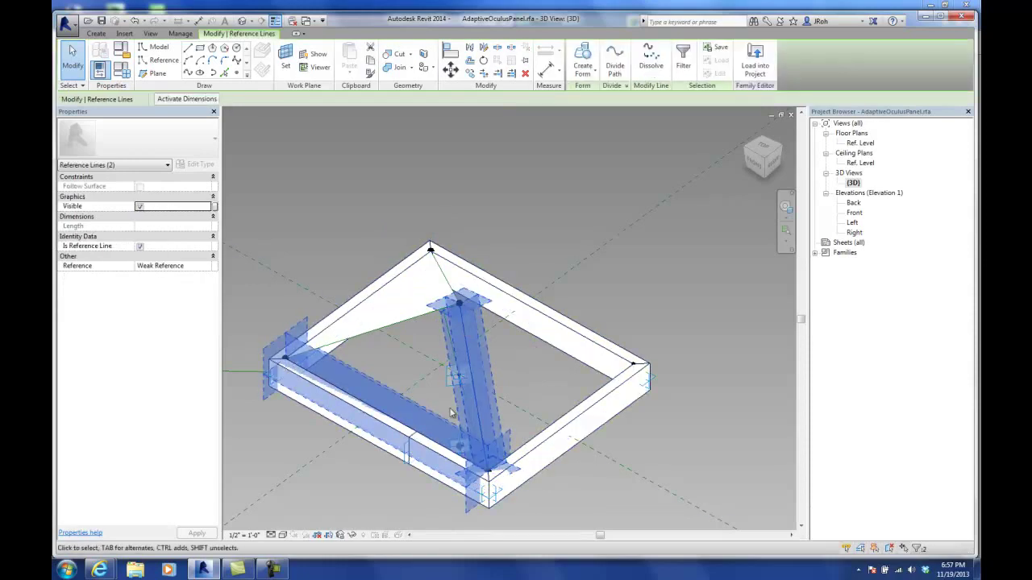
{"action": "left_click", "coordinate": [361, 341], "text": "ctrl"}
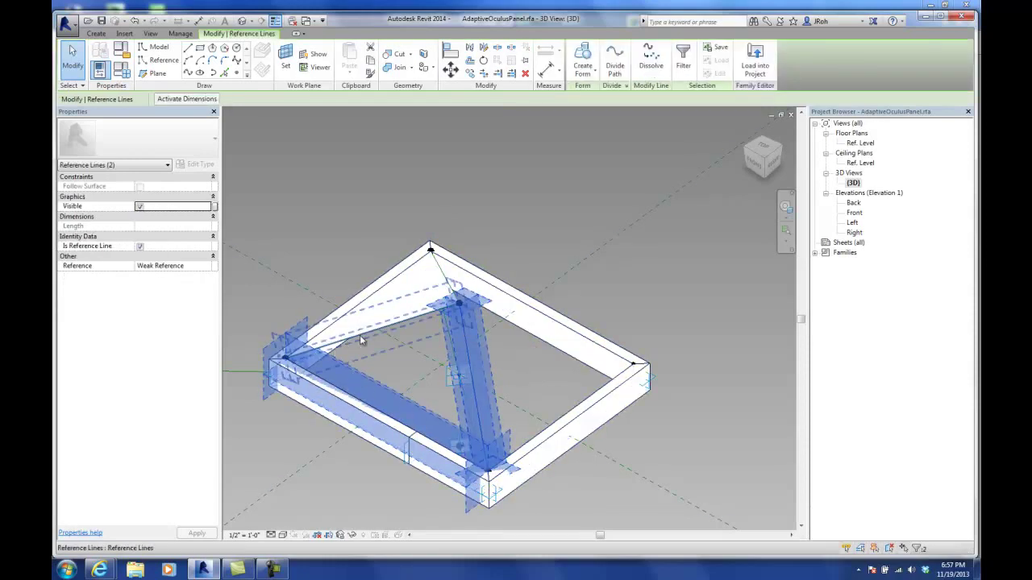
{"action": "left_click", "coordinate": [359, 335], "text": "ctrl"}
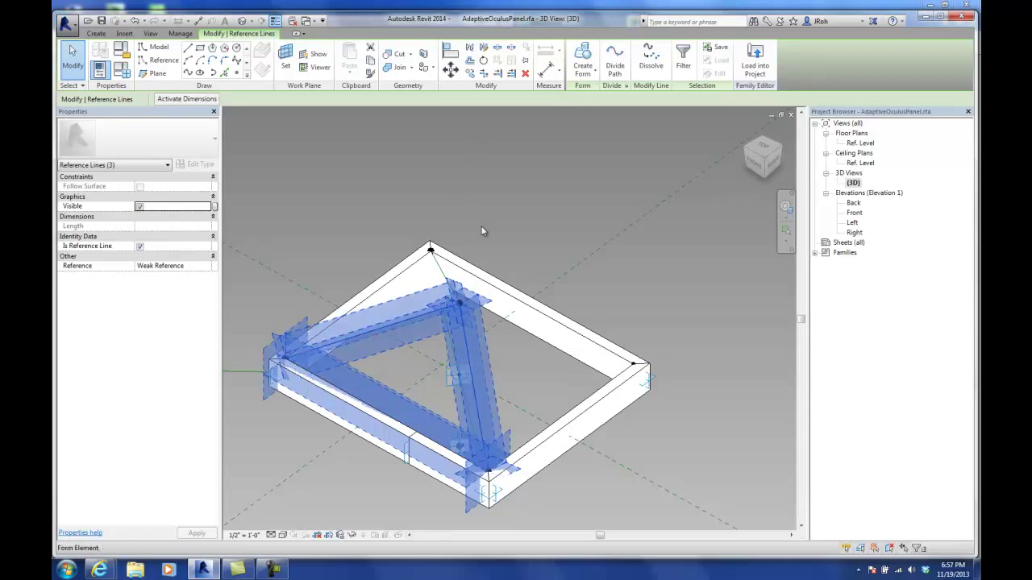
{"action": "left_click", "coordinate": [582, 71]}
{"action": "left_click", "coordinate": [593, 99]}
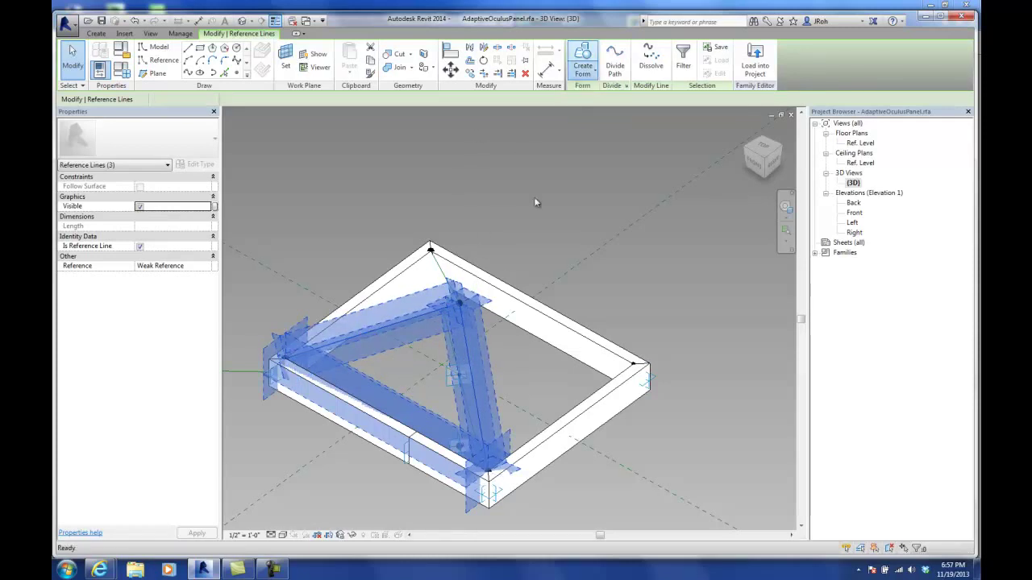
{"action": "left_click", "coordinate": [371, 534]}
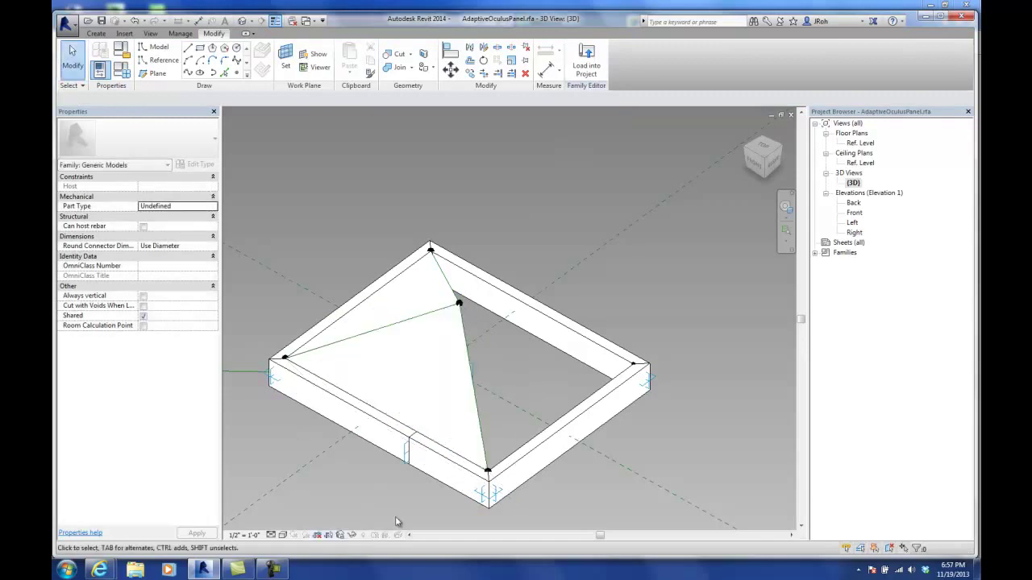
{"action": "left_click", "coordinate": [272, 571]}
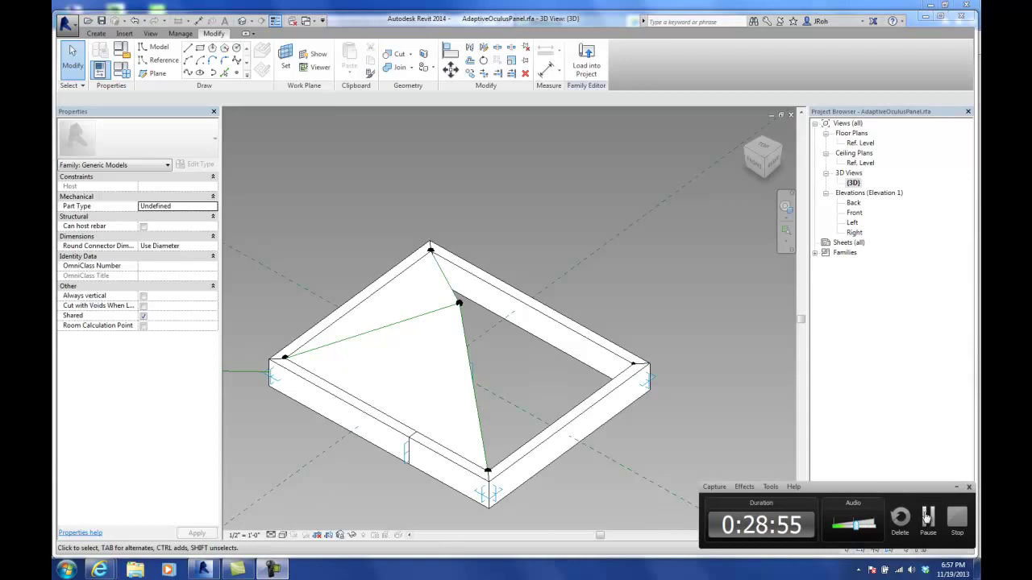
{"action": "left_click", "coordinate": [926, 518]}
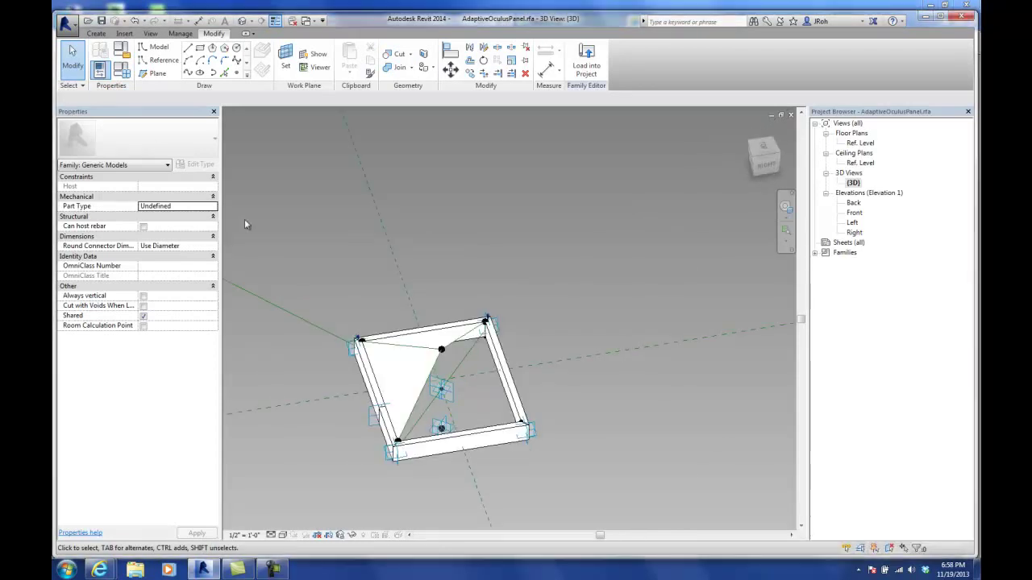
- Filter a selection of the whole panel to the Other category, exclude both triangular surfaces, and temporarily hide the remaining frame form
{"action": "left_click_drag", "start_coordinate": [297, 269], "coordinate": [580, 479]}
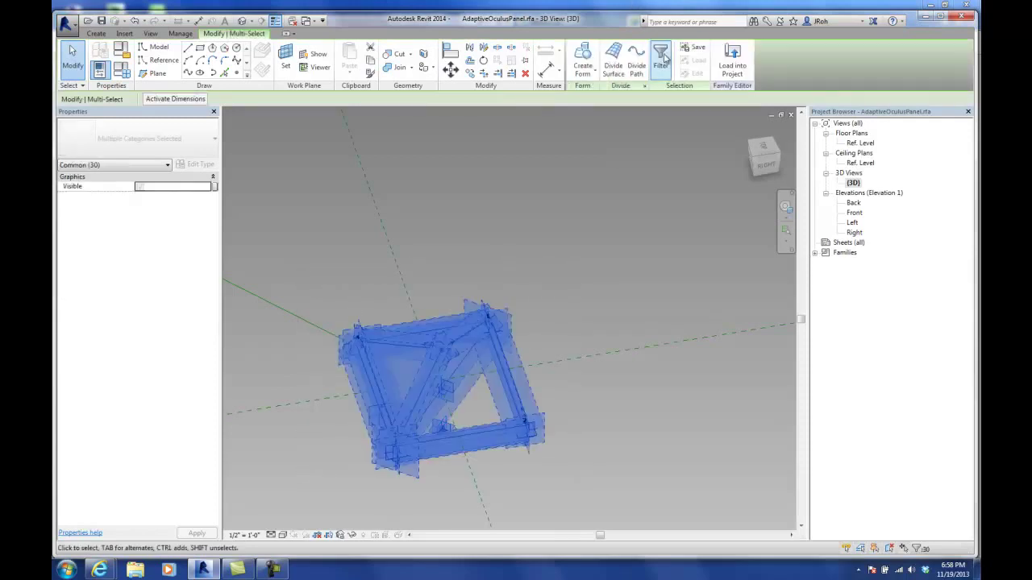
{"action": "left_click", "coordinate": [661, 57]}
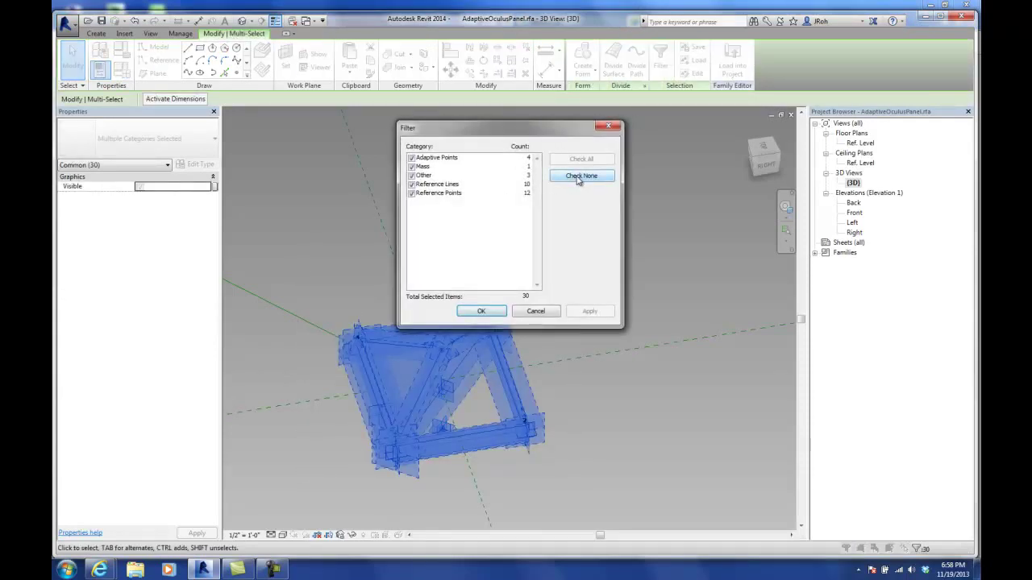
{"action": "left_click", "coordinate": [577, 177]}
{"action": "left_click", "coordinate": [411, 175]}
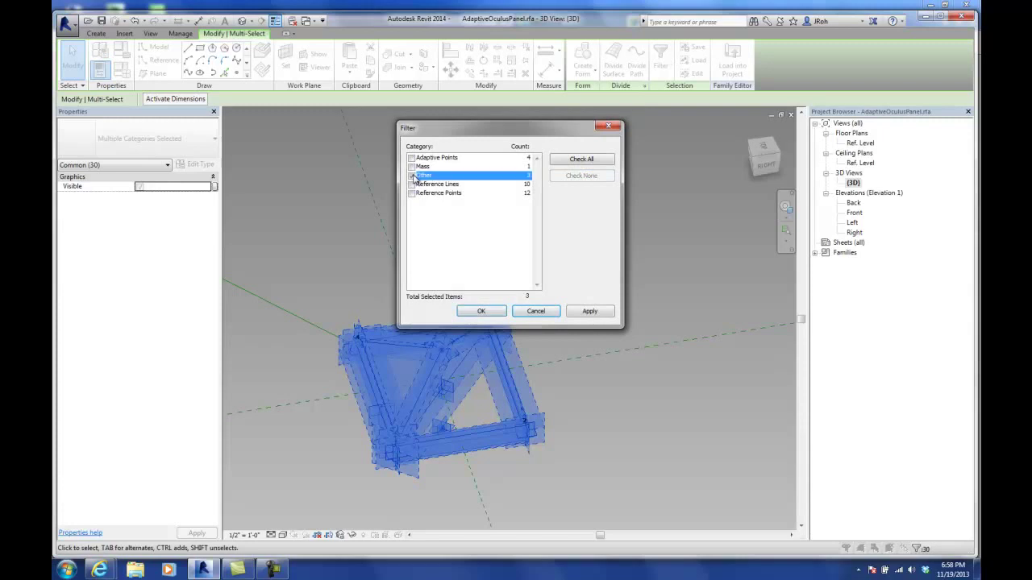
{"action": "left_click", "coordinate": [480, 312]}
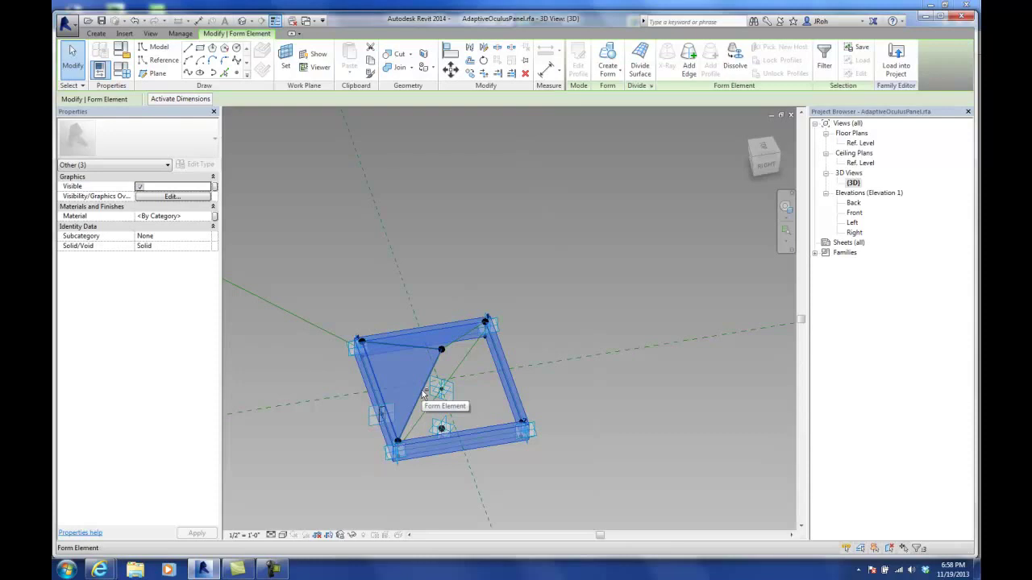
{"action": "left_click", "coordinate": [422, 394], "text": "shift"}
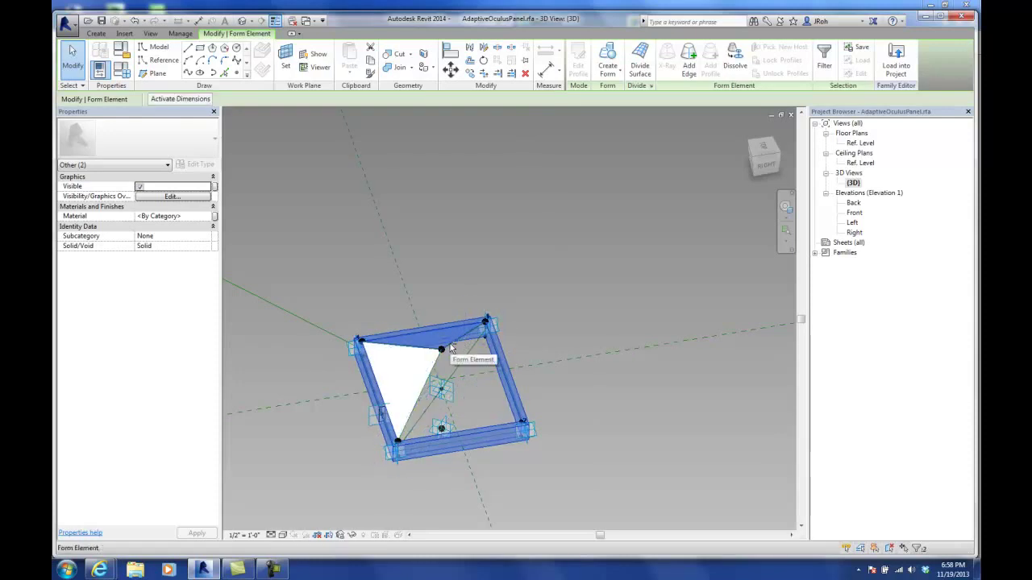
{"action": "left_click", "coordinate": [451, 348], "text": "shift"}
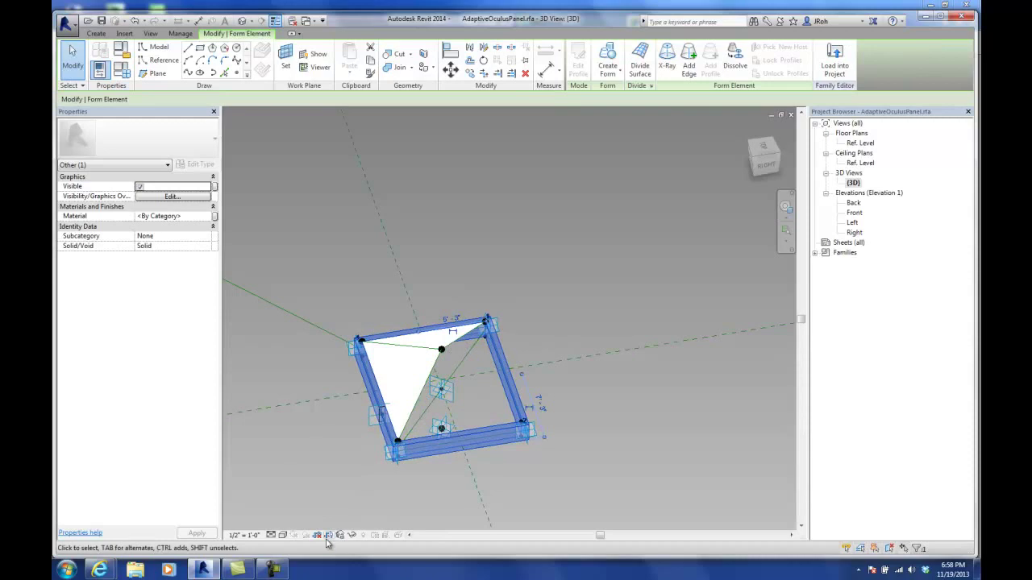
{"action": "left_click", "coordinate": [353, 536]}
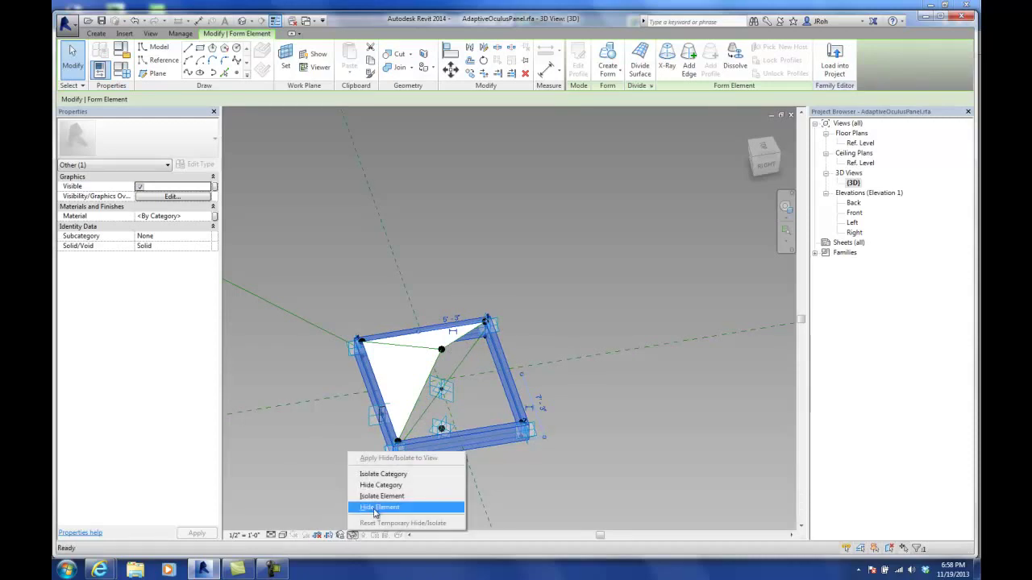
{"action": "left_click", "coordinate": [374, 508]}
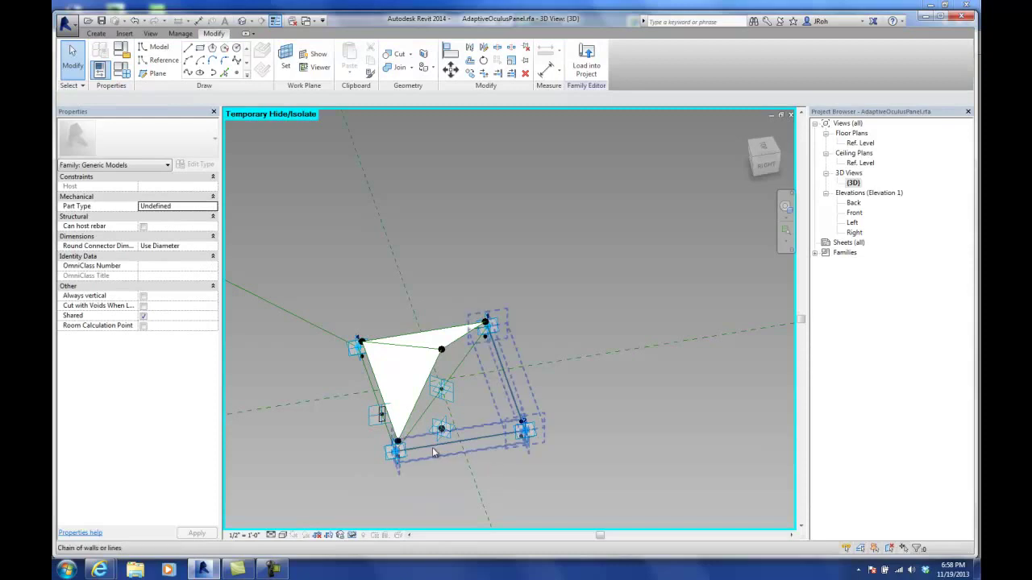
- Connect the back-right and front-right upper corner points with a reference line through points along the frame's right side
{"action": "middle_click_drag", "start_coordinate": [425, 452], "coordinate": [605, 372], "text": "shift"}
{"action": "scroll", "coordinate": [606, 368], "scroll_direction": "up", "scroll_amount": 3}
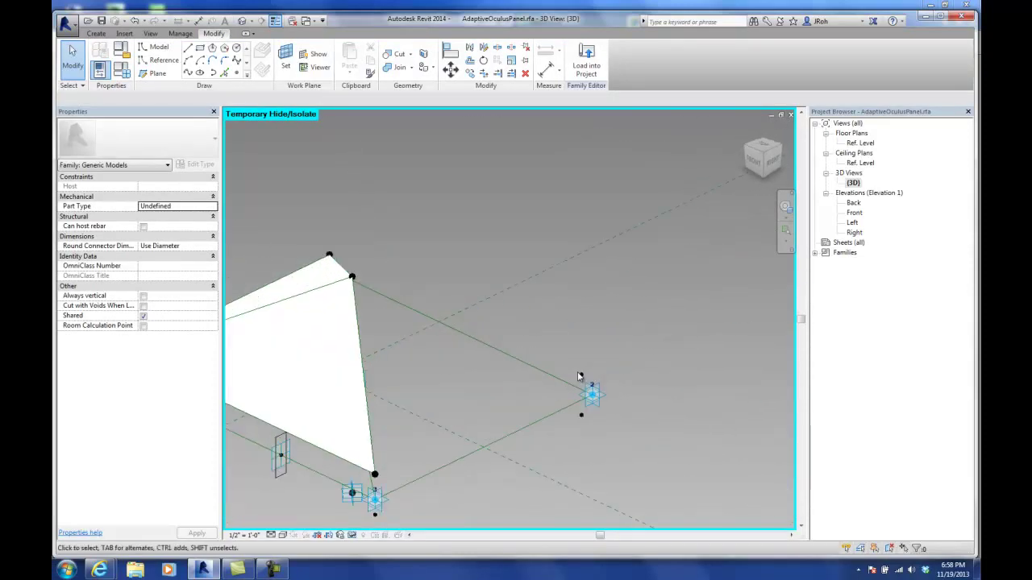
{"action": "left_click", "coordinate": [582, 381]}
{"action": "left_click", "coordinate": [374, 475], "text": "ctrl"}
{"action": "left_click", "coordinate": [186, 74]}
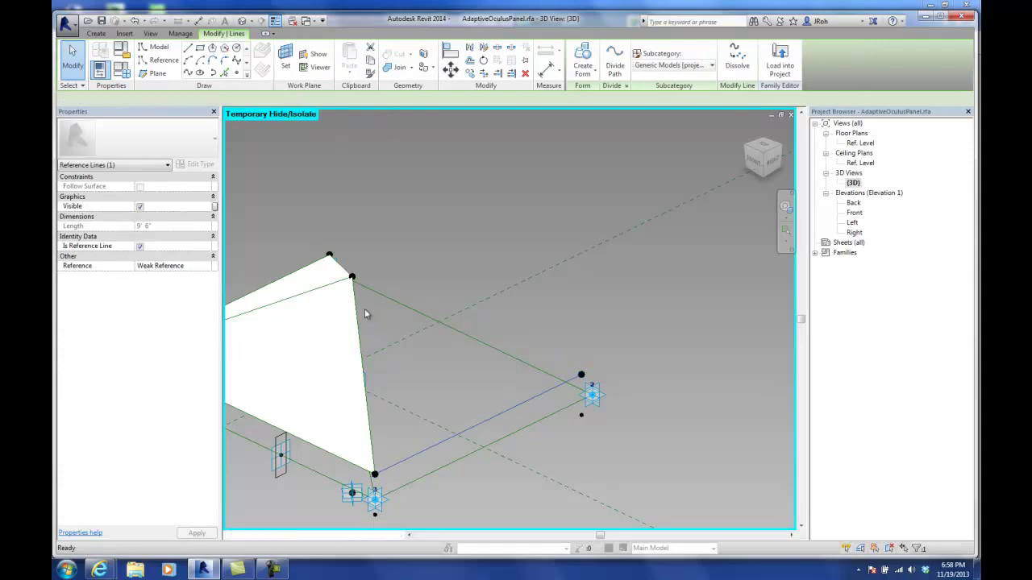
{"action": "left_click", "coordinate": [491, 300]}
{"action": "left_click", "coordinate": [274, 569]}
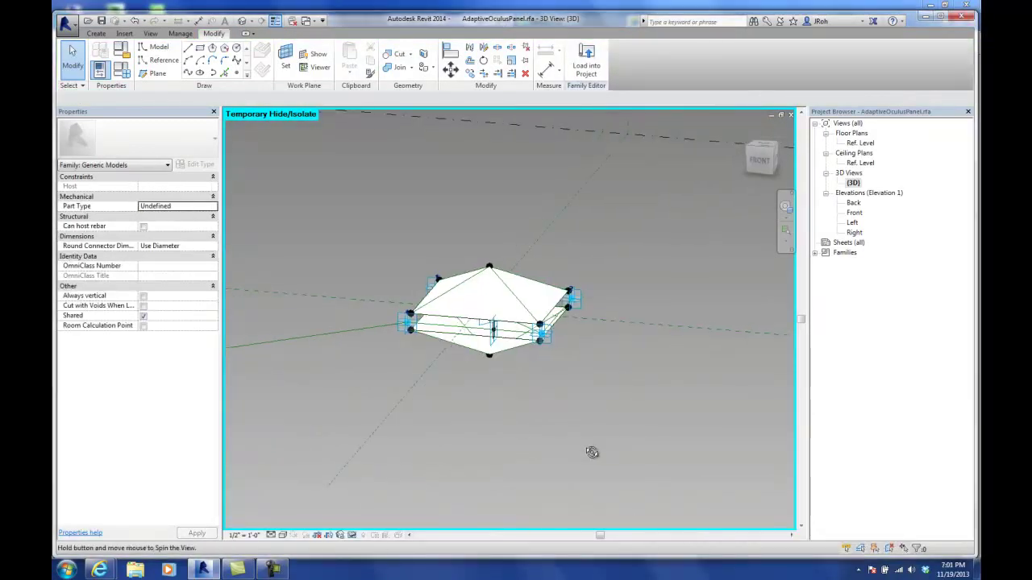
- Reset the temporary hide/isolate to bring the frame back, and look at the completed panel from the right side
{"action": "middle_click_drag", "start_coordinate": [591, 452], "coordinate": [524, 468], "text": "shift"}
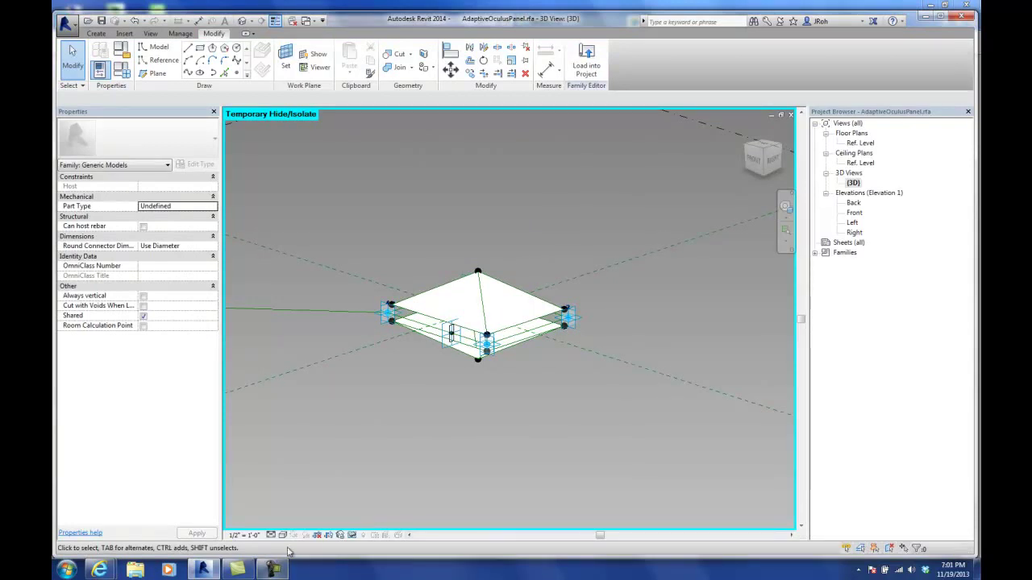
{"action": "left_click", "coordinate": [352, 536]}
{"action": "left_click", "coordinate": [379, 524]}
{"action": "middle_click_drag", "start_coordinate": [460, 454], "coordinate": [616, 453], "text": "shift"}
{"action": "middle_click_drag", "start_coordinate": [462, 408], "coordinate": [424, 283], "text": "shift"}
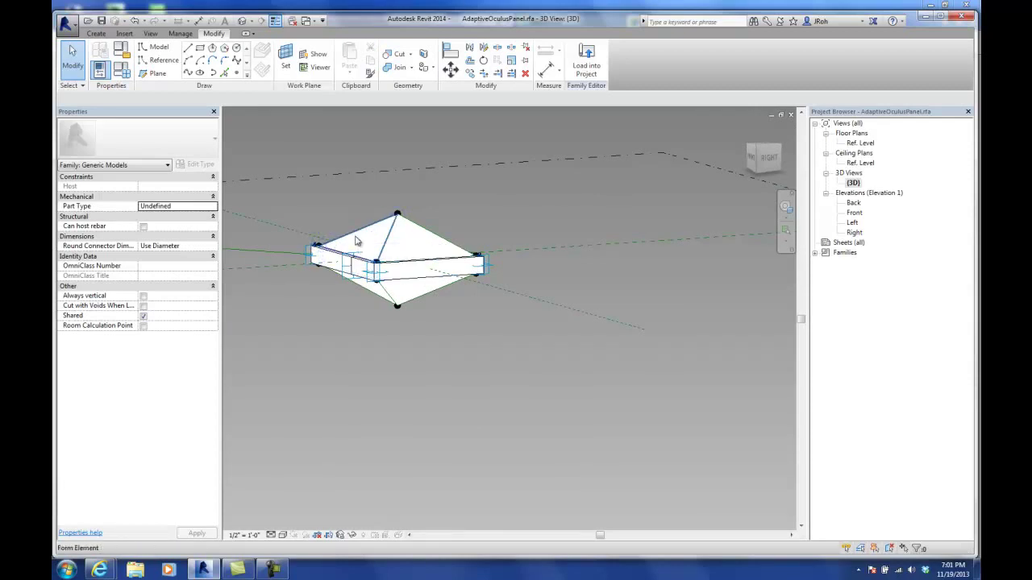
- Set the family's InnerThickness parameter to 10' and apply it, keeping the panel in view beside the family types
{"action": "left_click", "coordinate": [120, 71]}
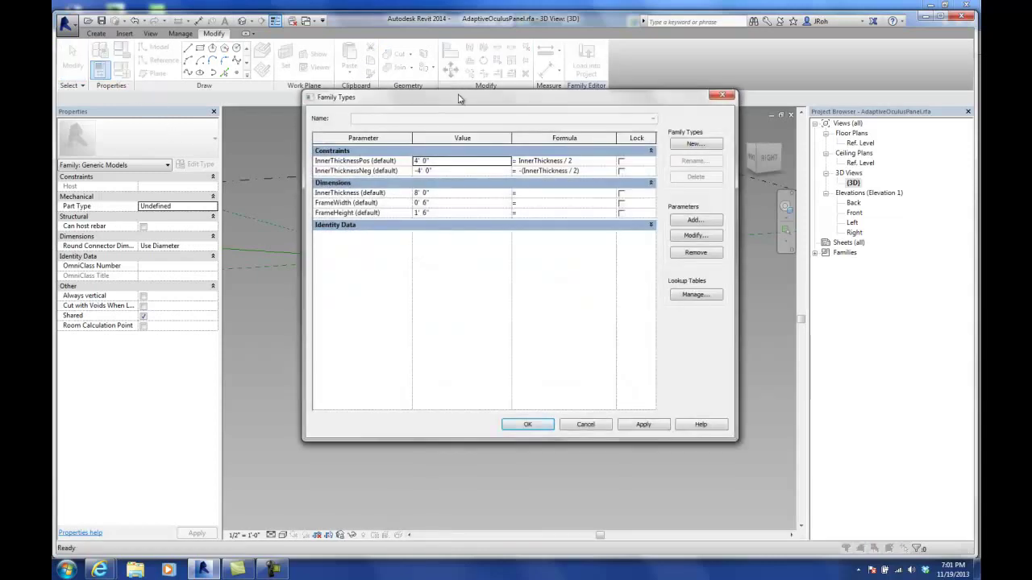
{"action": "left_click_drag", "start_coordinate": [459, 100], "coordinate": [643, 119]}
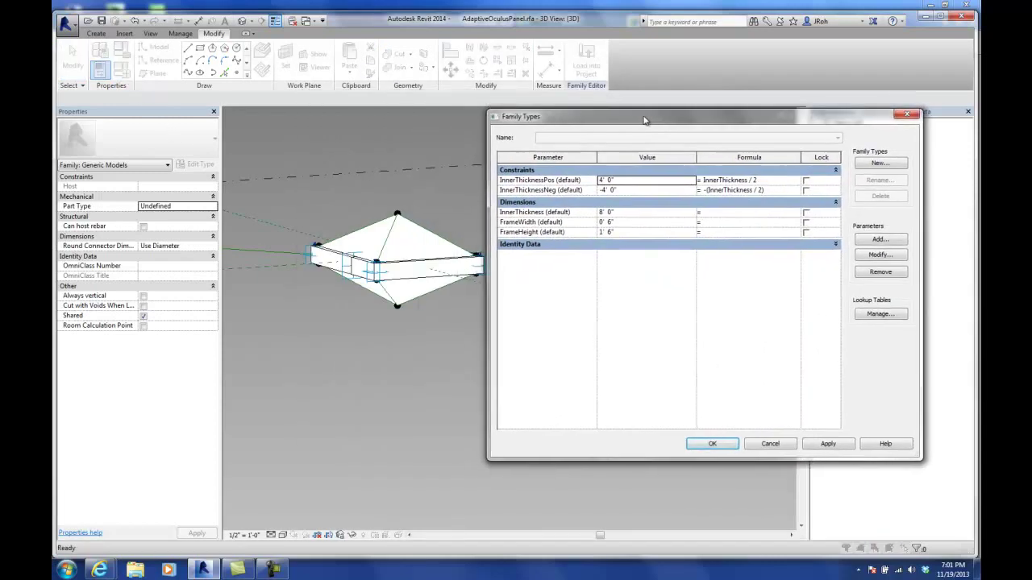
{"action": "left_click", "coordinate": [630, 213]}
{"action": "type", "text": "10'"}
{"action": "left_click", "coordinate": [844, 450]}
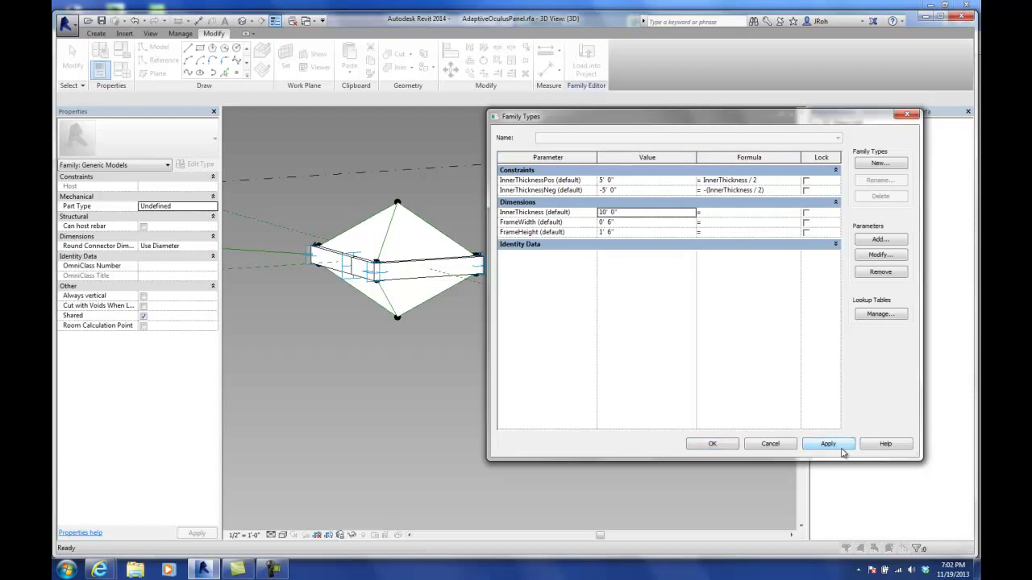
- Set the InnerThickness parameter to 0' 2" and apply it to the panel
{"action": "left_click", "coordinate": [632, 217]}
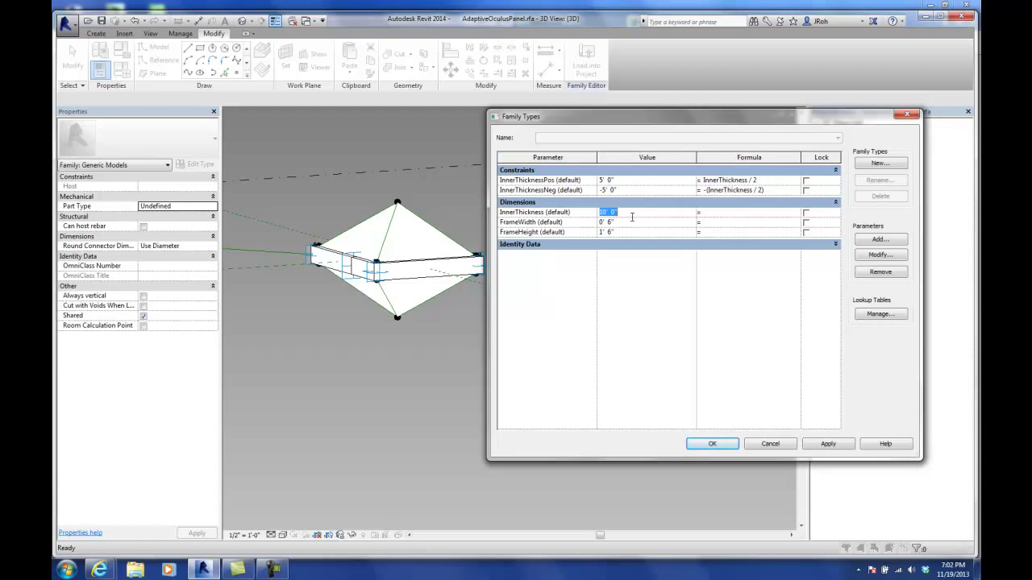
{"action": "type", "text": "2"}
{"action": "left_click", "coordinate": [826, 448]}
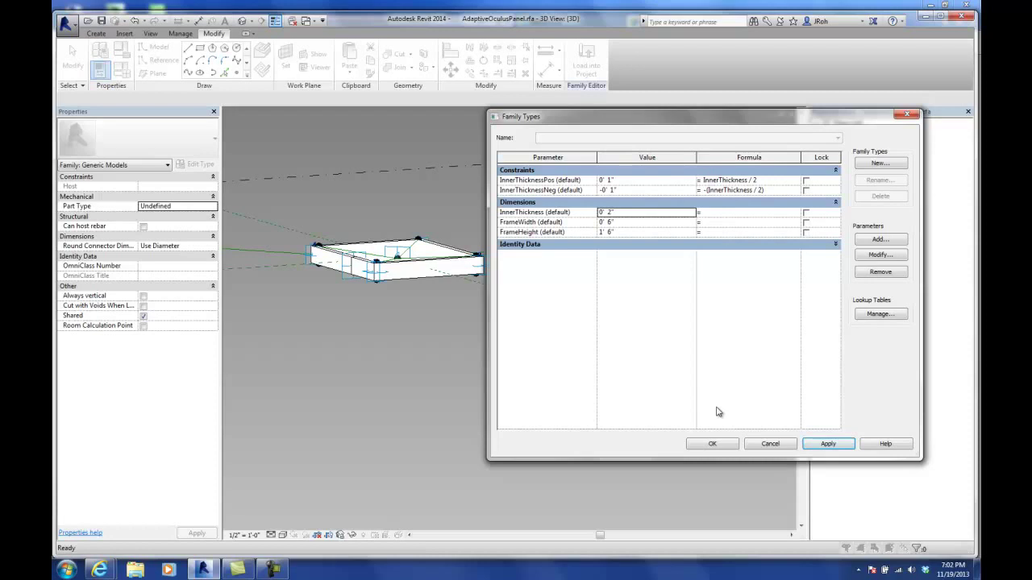
- Set the family's FrameHeight parameter to 2' and apply it to the panel
{"action": "left_click", "coordinate": [635, 233]}
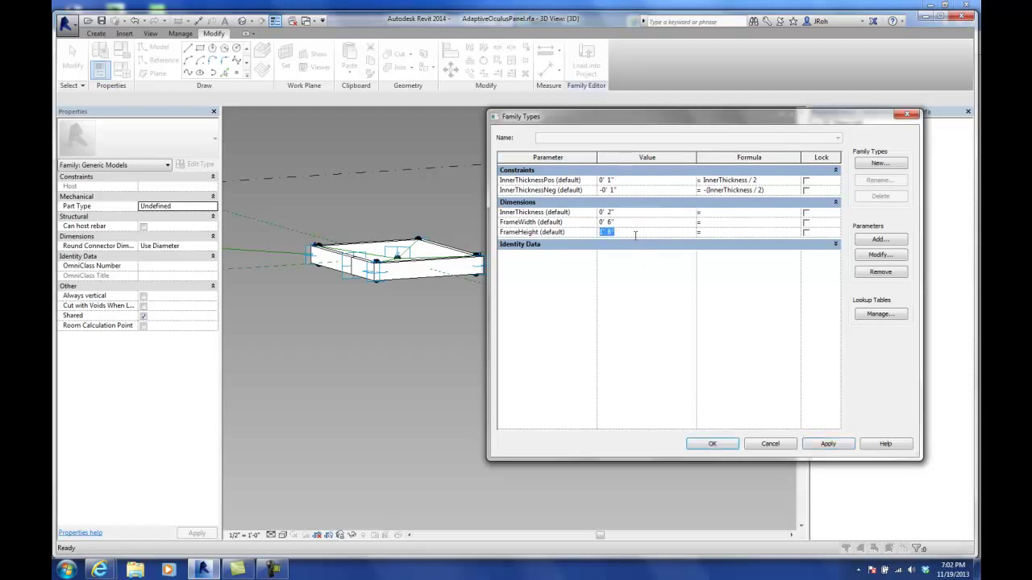
{"action": "type", "text": "2'"}
{"action": "left_click", "coordinate": [828, 444]}
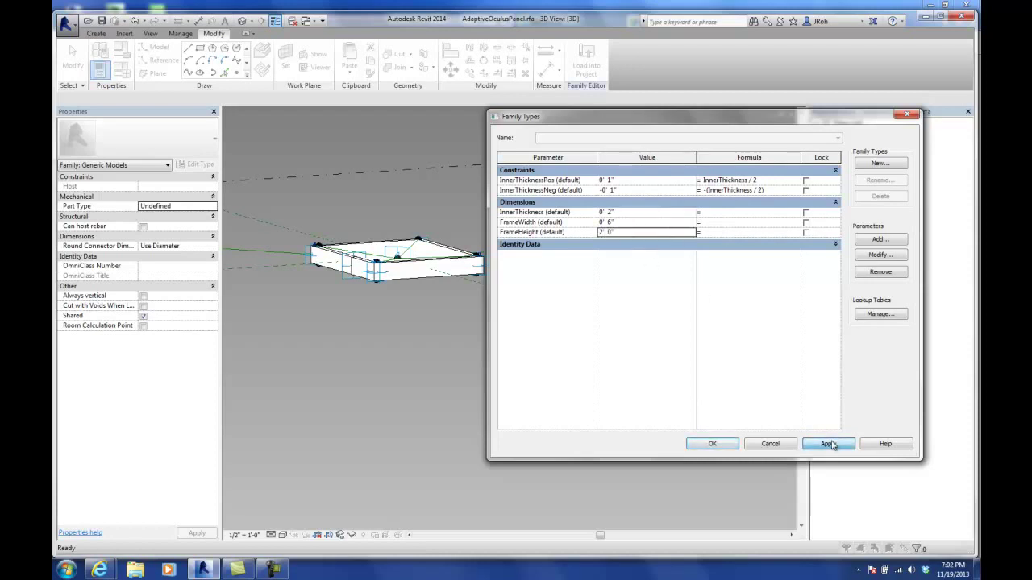
- Set the FrameHeight parameter to 3' 0", apply it to the panel and close the family types
{"action": "left_click", "coordinate": [637, 232]}
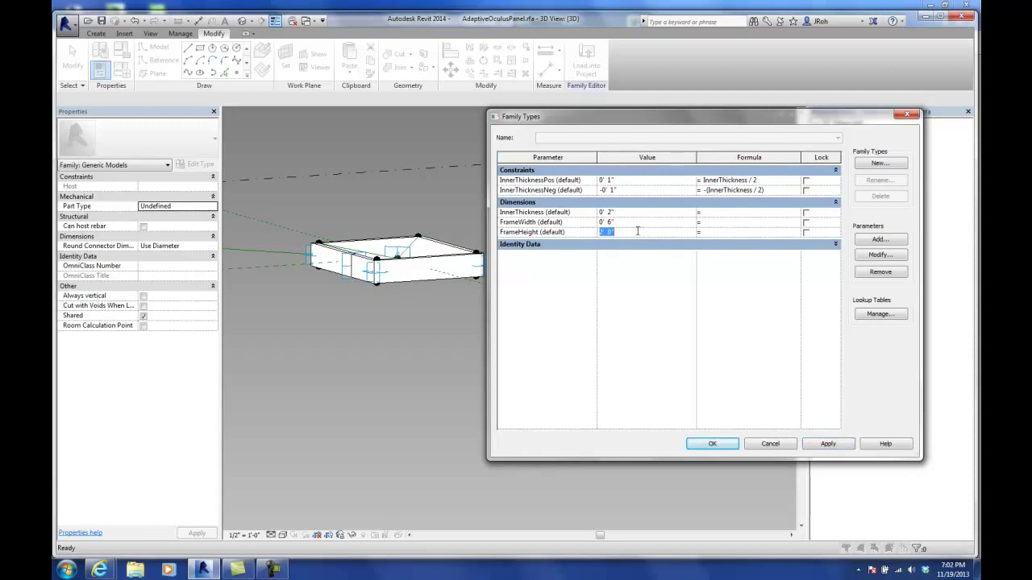
{"action": "left_click", "coordinate": [829, 445]}
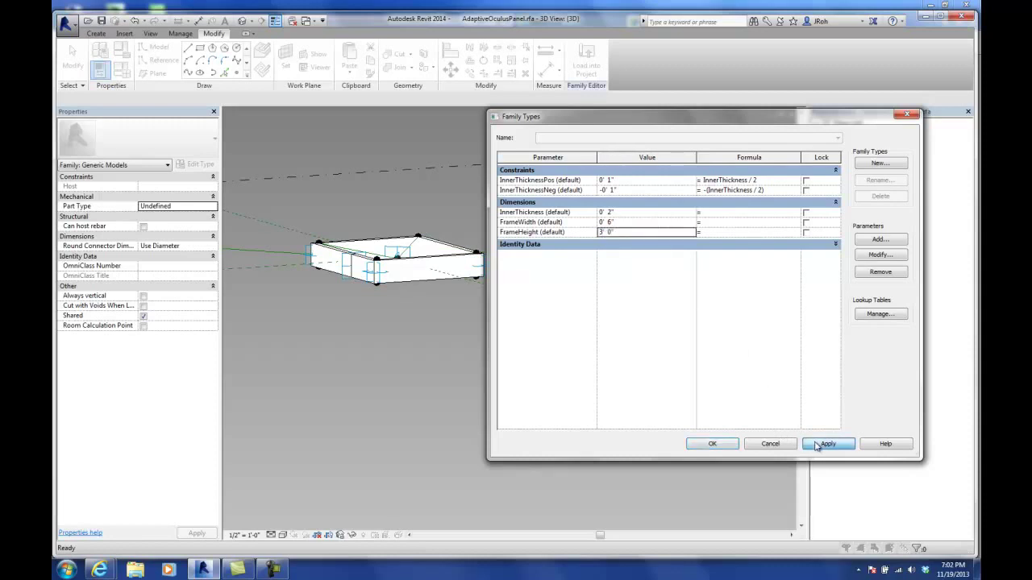
{"action": "left_click", "coordinate": [712, 444]}
- Examine the resized panel and the reference line running to adaptive point 5 from above and from the front
{"action": "middle_click_drag", "start_coordinate": [561, 322], "coordinate": [613, 376], "text": "shift"}
{"action": "scroll", "coordinate": [419, 274], "scroll_direction": "up", "scroll_amount": 2}
{"action": "middle_click_drag", "start_coordinate": [419, 274], "coordinate": [576, 443]}
{"action": "scroll", "coordinate": [572, 405], "scroll_direction": "down", "scroll_amount": 4}
{"action": "middle_click_drag", "start_coordinate": [637, 440], "coordinate": [578, 357]}
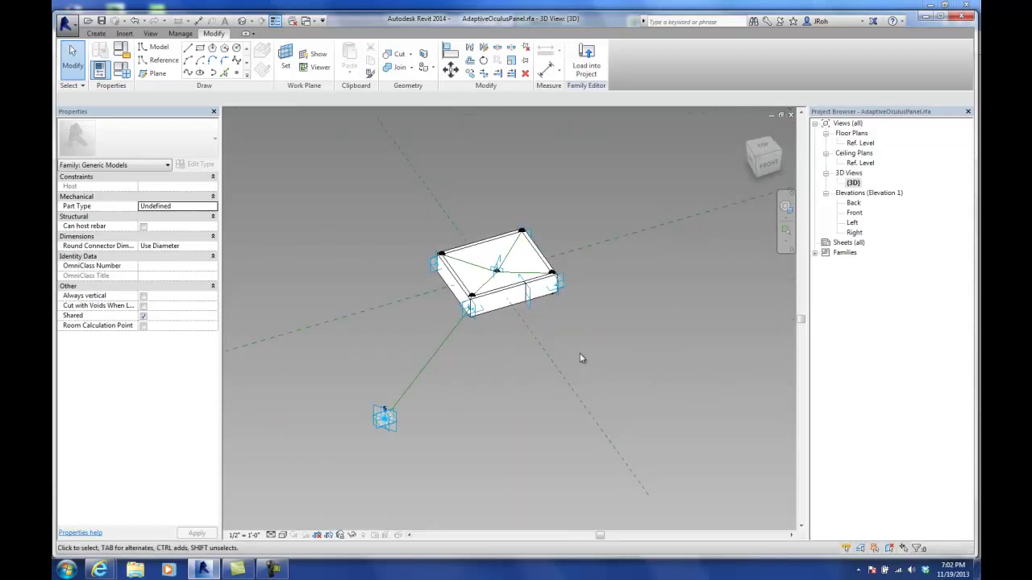
{"action": "middle_click_drag", "start_coordinate": [582, 354], "coordinate": [553, 341], "text": "shift"}
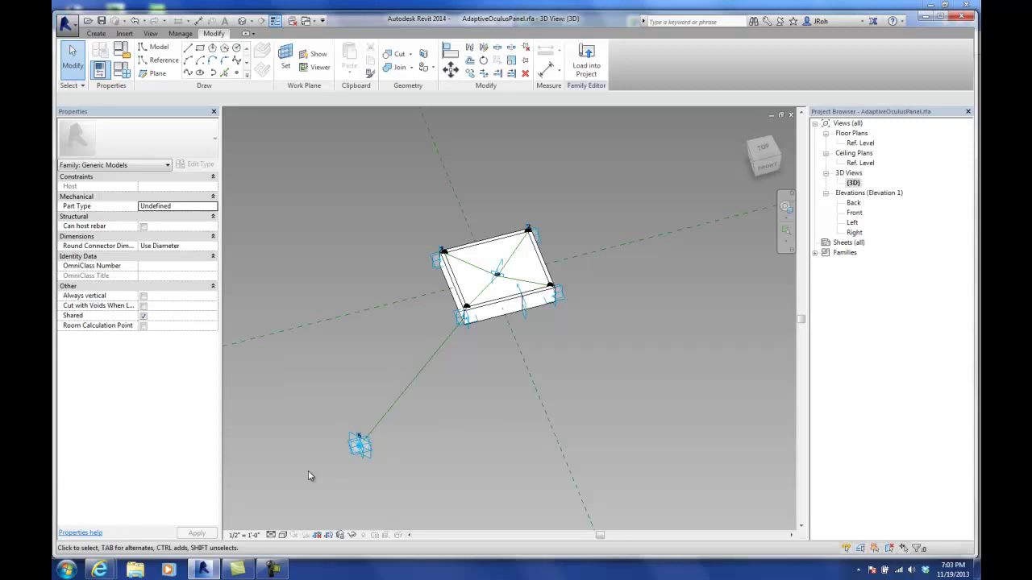
{"action": "mouse_move", "coordinate": [578, 442]}
{"action": "middle_mouse_down", "text": "shift"}
{"action": "mouse_move", "coordinate": [470, 348]}
{"action": "mouse_move", "coordinate": [562, 373]}
{"action": "mouse_move", "coordinate": [572, 441]}
{"action": "middle_mouse_up", "text": "shift"}
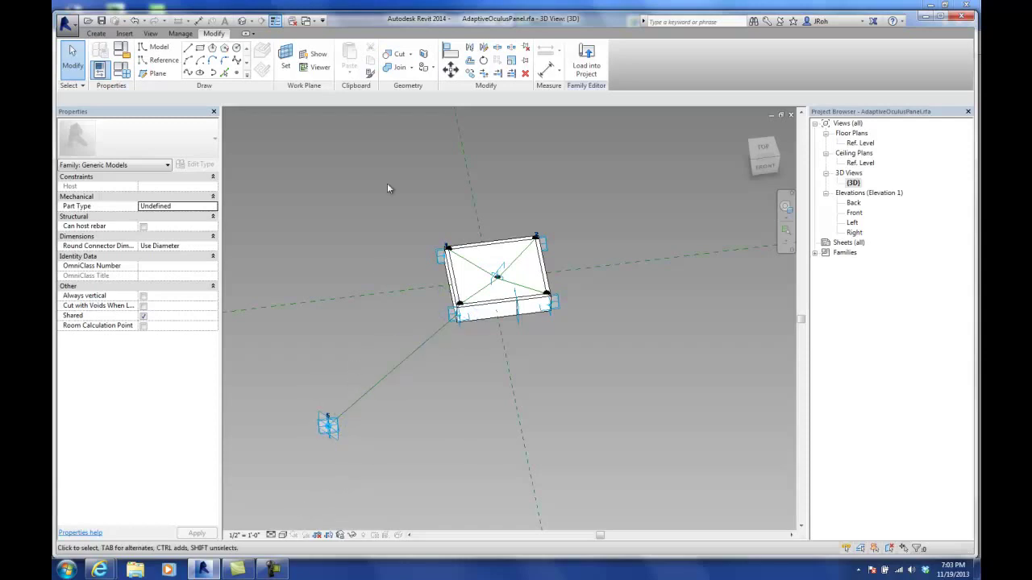
- Select the whole panel, filter the selection to the Other category only, and temporarily hide those form elements
{"action": "left_click_drag", "start_coordinate": [390, 174], "coordinate": [584, 375]}
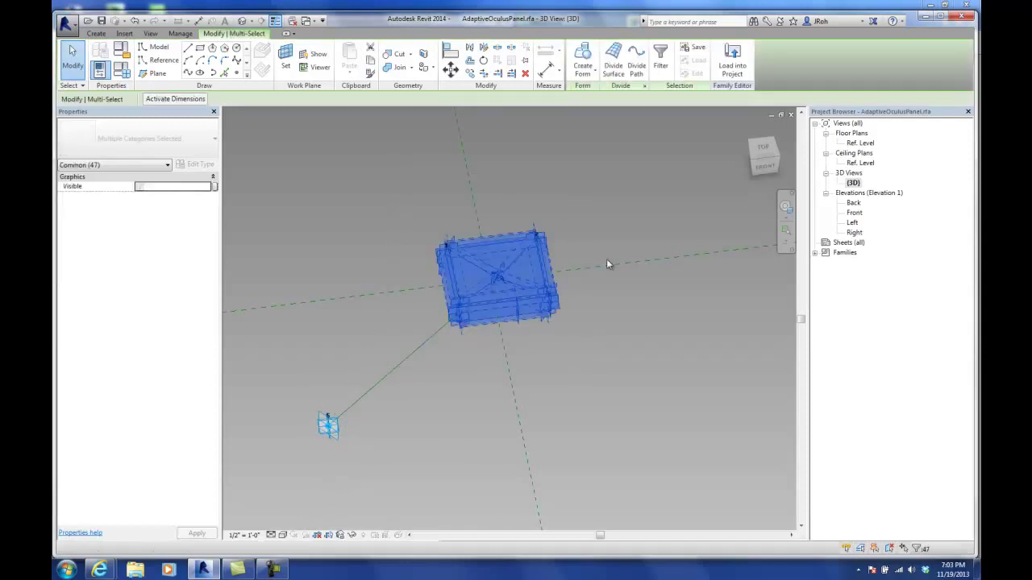
{"action": "left_click", "coordinate": [660, 56]}
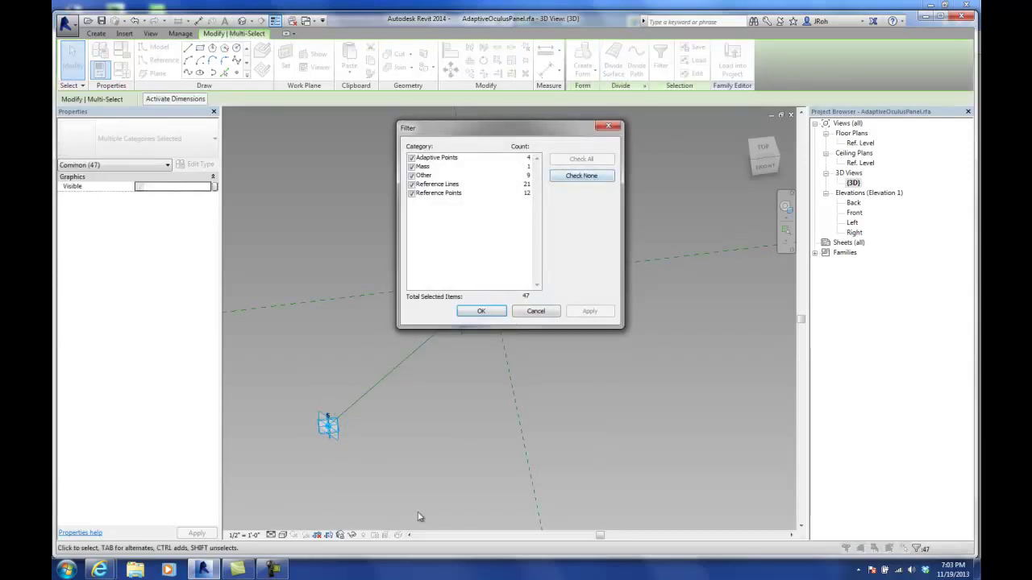
{"action": "left_click", "coordinate": [274, 569]}
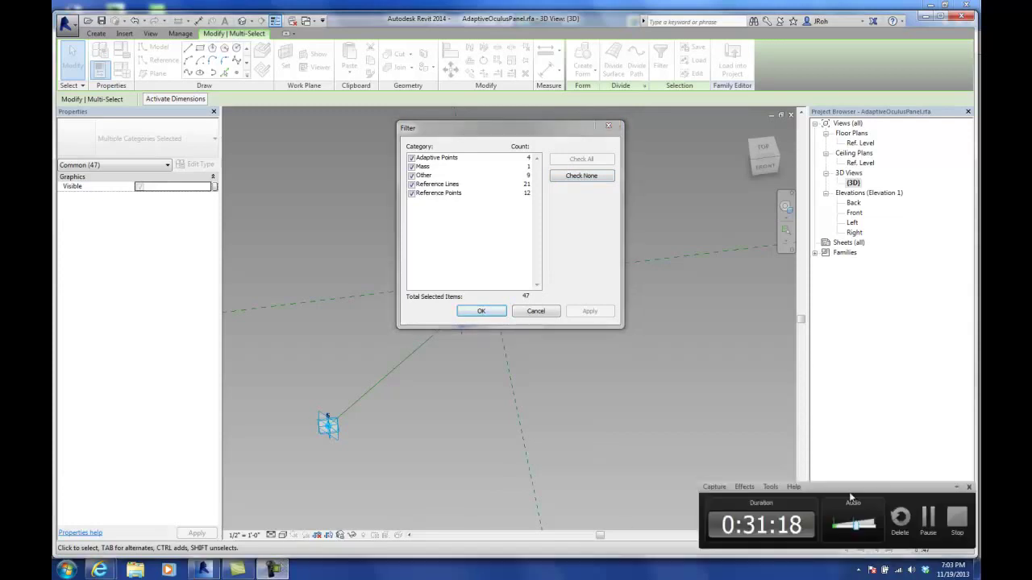
{"action": "left_click", "coordinate": [955, 486]}
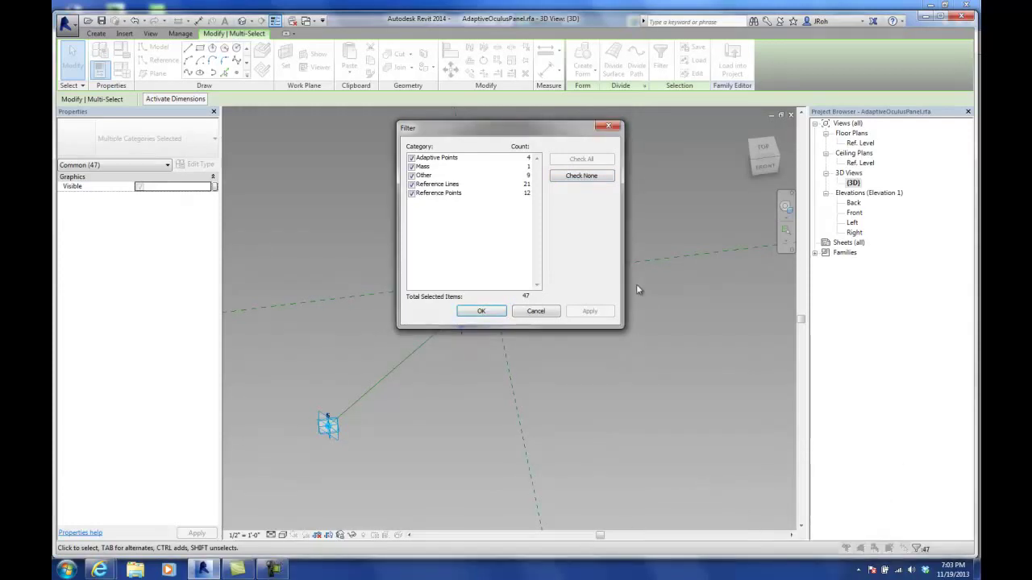
{"action": "left_click", "coordinate": [581, 175]}
{"action": "left_click", "coordinate": [411, 175]}
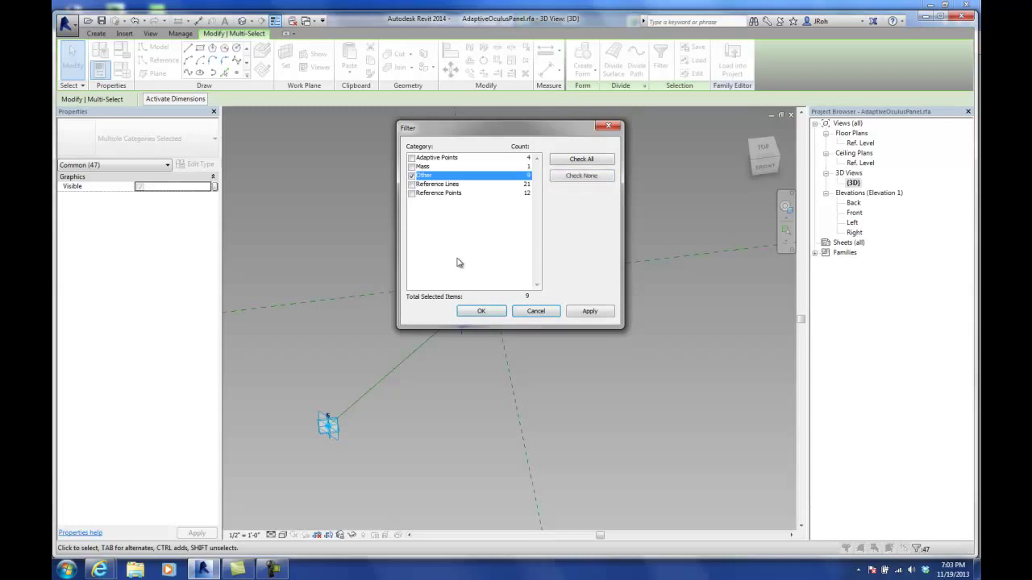
{"action": "left_click", "coordinate": [481, 312]}
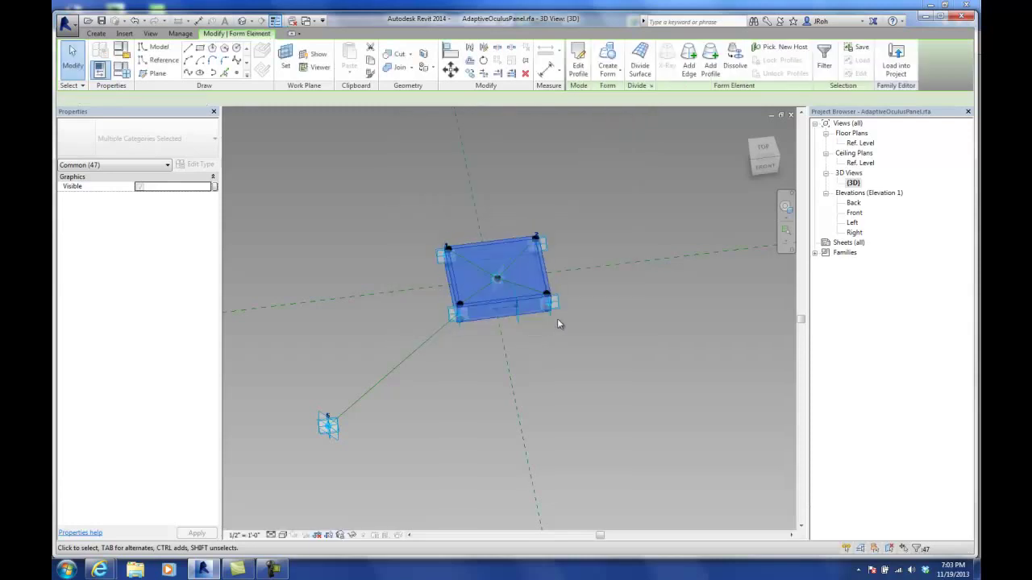
{"action": "middle_click_drag", "start_coordinate": [574, 360], "coordinate": [569, 303], "text": "shift"}
{"action": "scroll", "coordinate": [474, 278], "scroll_direction": "up", "scroll_amount": 4}
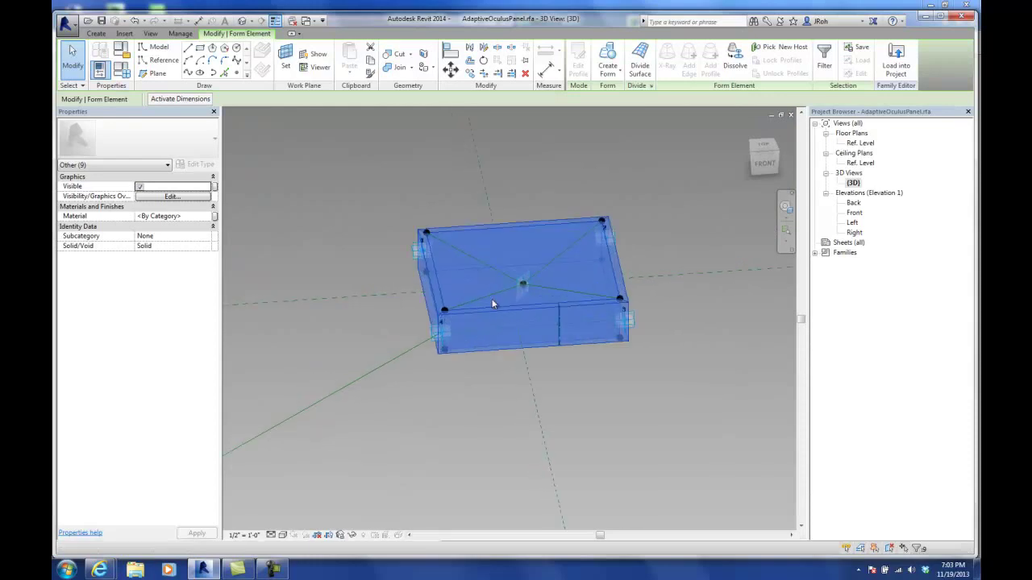
{"action": "left_click", "coordinate": [352, 535]}
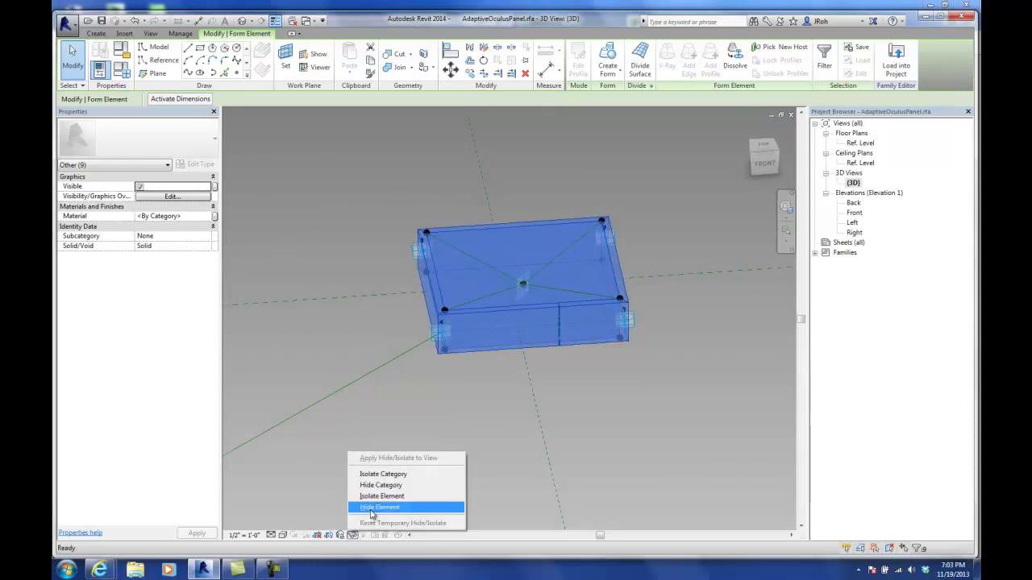
{"action": "left_click", "coordinate": [379, 507]}
- Examine the exposed reference lines and points, and review the family types' parameters without changing them
{"action": "middle_click_drag", "start_coordinate": [615, 352], "coordinate": [548, 334], "text": "shift"}
{"action": "scroll", "coordinate": [458, 334], "scroll_direction": "up", "scroll_amount": 3}
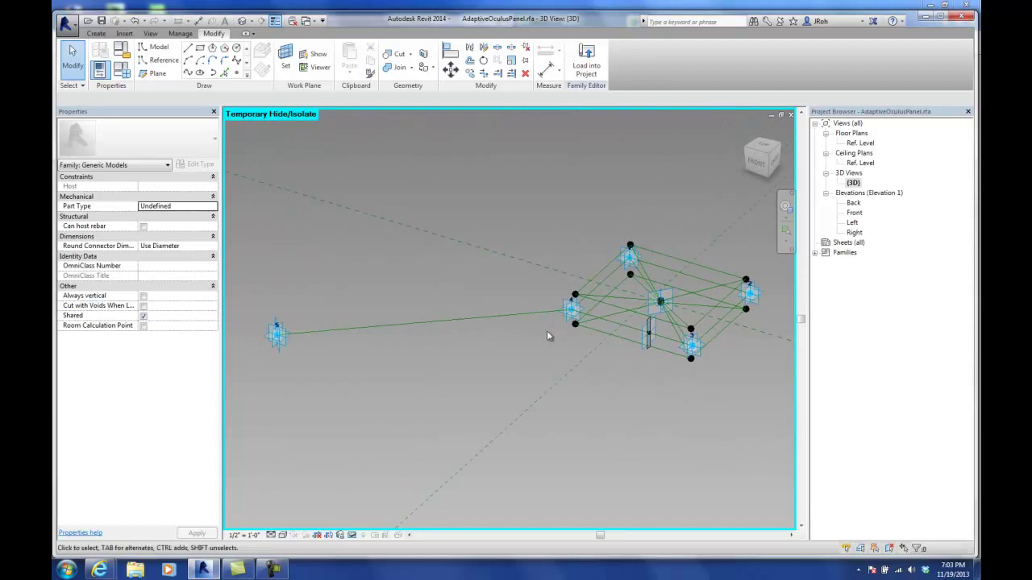
{"action": "middle_click_drag", "start_coordinate": [464, 317], "coordinate": [531, 342], "text": "shift"}
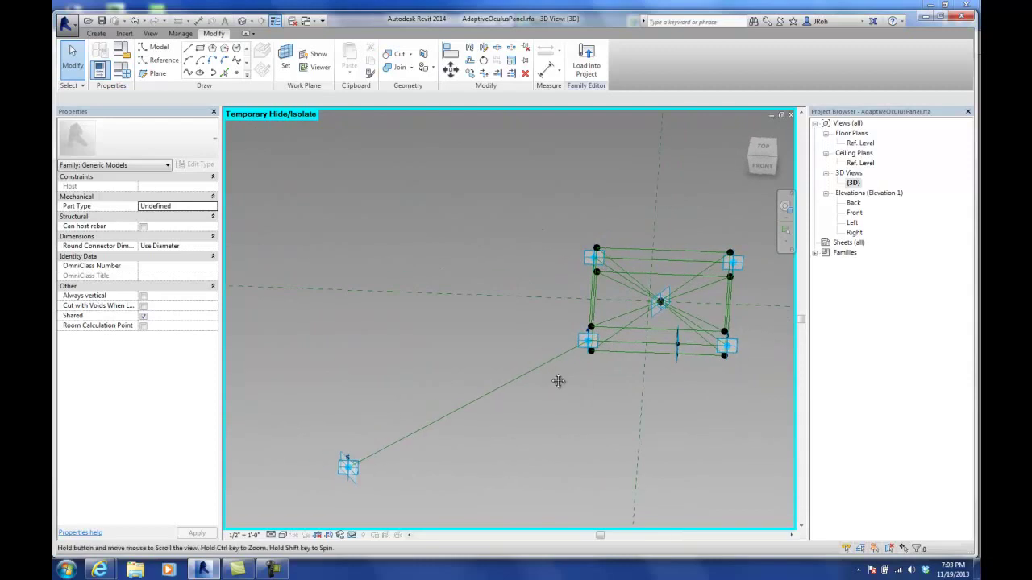
{"action": "middle_click_drag", "start_coordinate": [557, 382], "coordinate": [508, 351]}
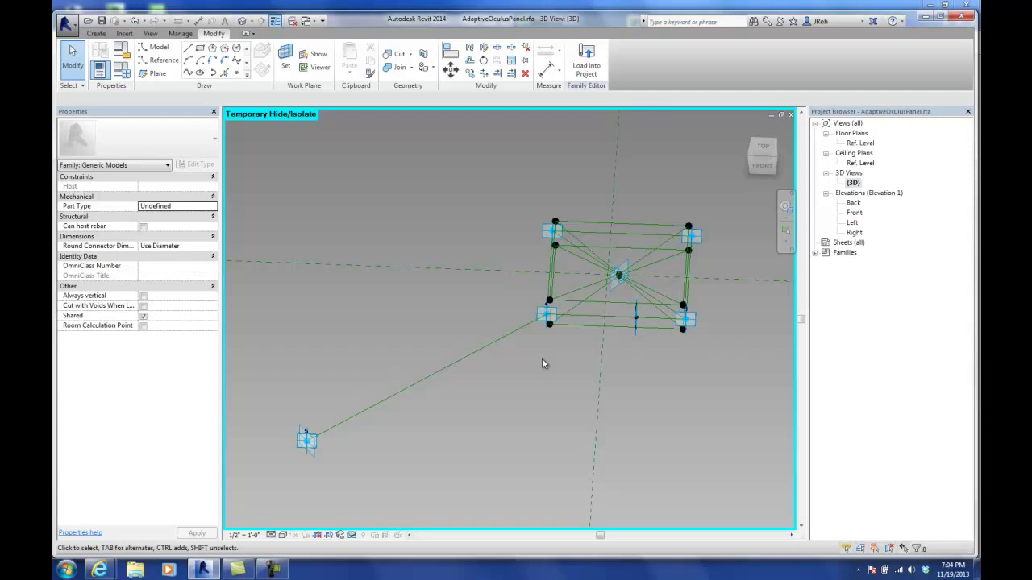
{"action": "left_click", "coordinate": [130, 71]}
{"action": "left_click_drag", "start_coordinate": [623, 122], "coordinate": [414, 104]}
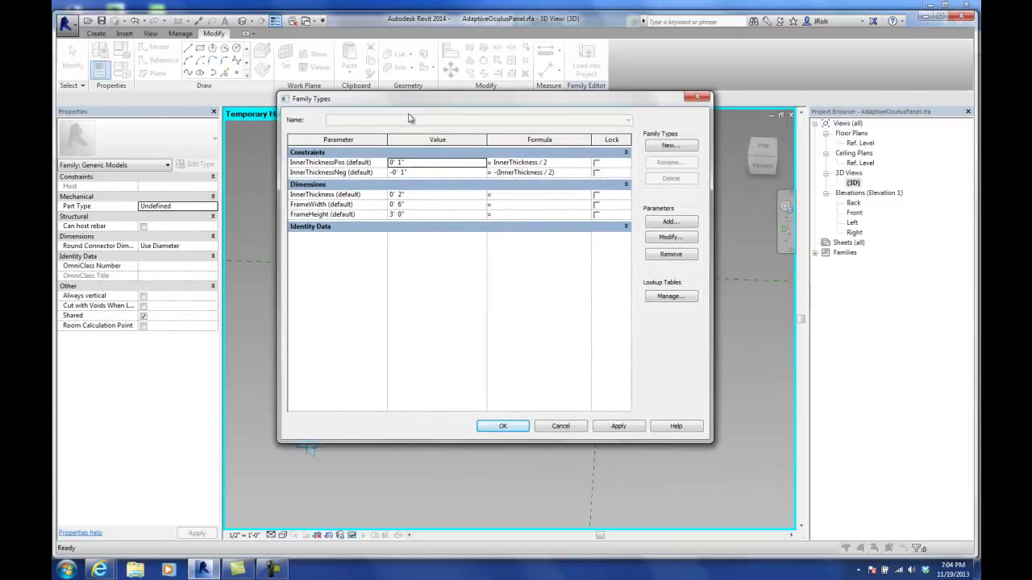
{"action": "left_click_drag", "start_coordinate": [277, 235], "coordinate": [225, 226]}
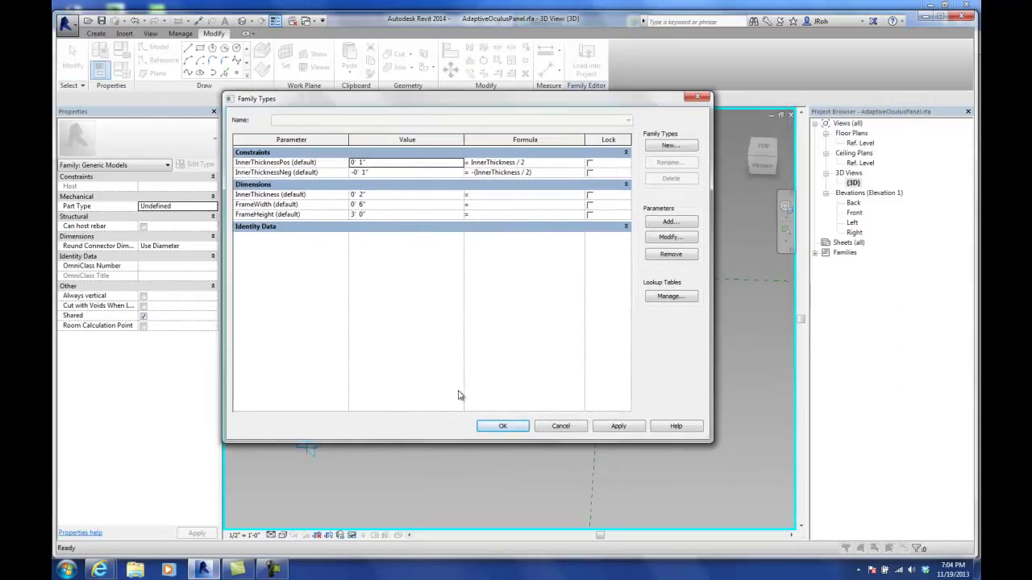
{"action": "left_click", "coordinate": [556, 426]}
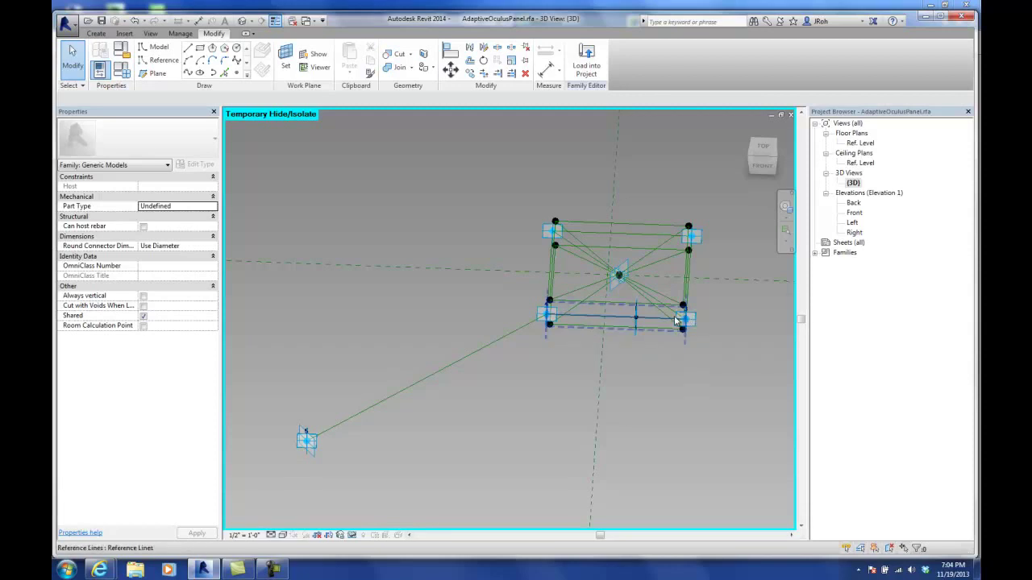
- Examine the panel's reference lines from several sides, including the properties of the diagonal line between opposite adaptive points
{"action": "middle_click_drag", "start_coordinate": [681, 357], "coordinate": [604, 350], "text": "shift"}
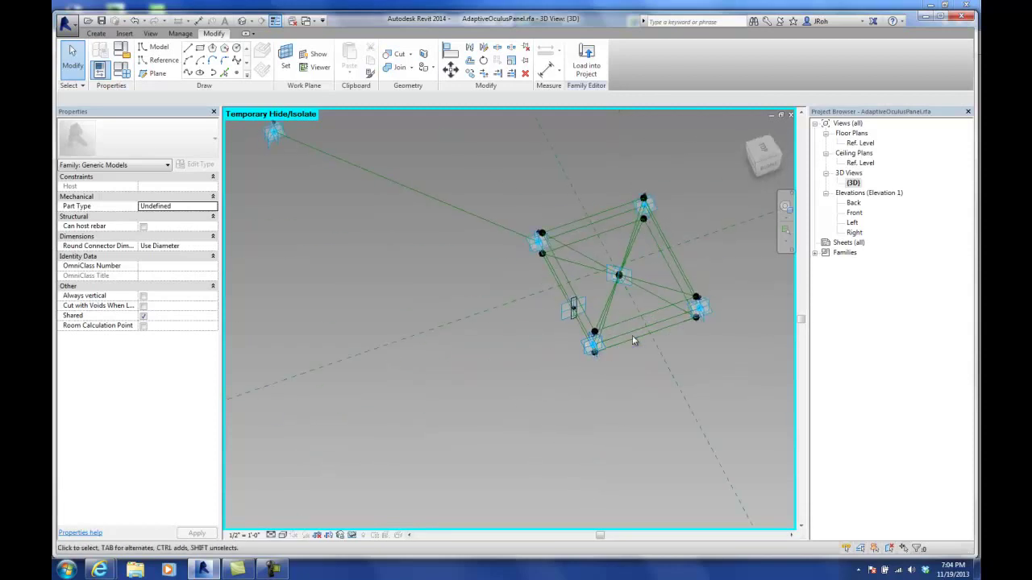
{"action": "scroll", "coordinate": [632, 333], "scroll_direction": "up", "scroll_amount": 4}
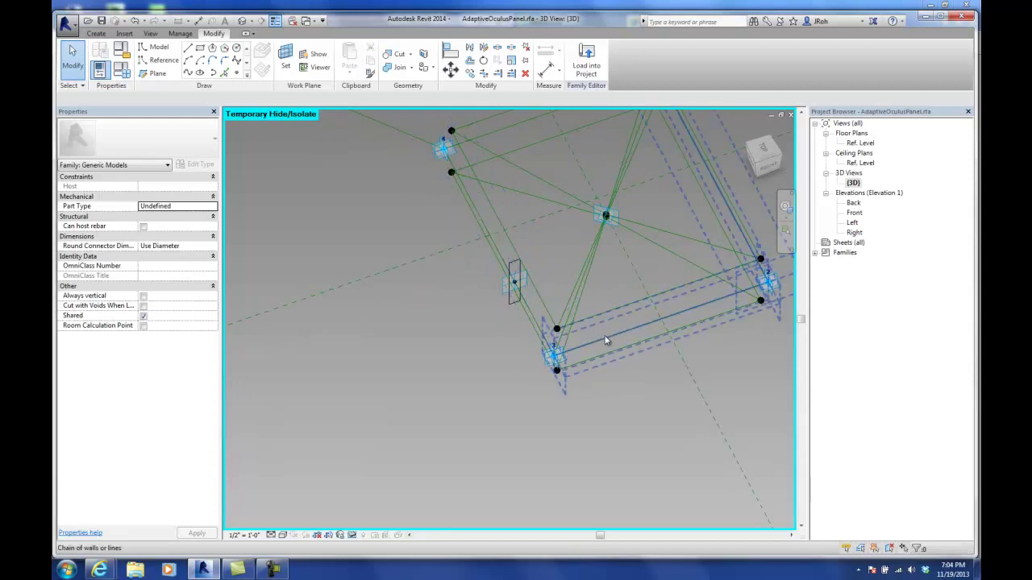
{"action": "middle_click_drag", "start_coordinate": [650, 327], "coordinate": [625, 265], "text": "shift"}
{"action": "middle_click_drag", "start_coordinate": [551, 217], "coordinate": [641, 236], "text": "shift"}
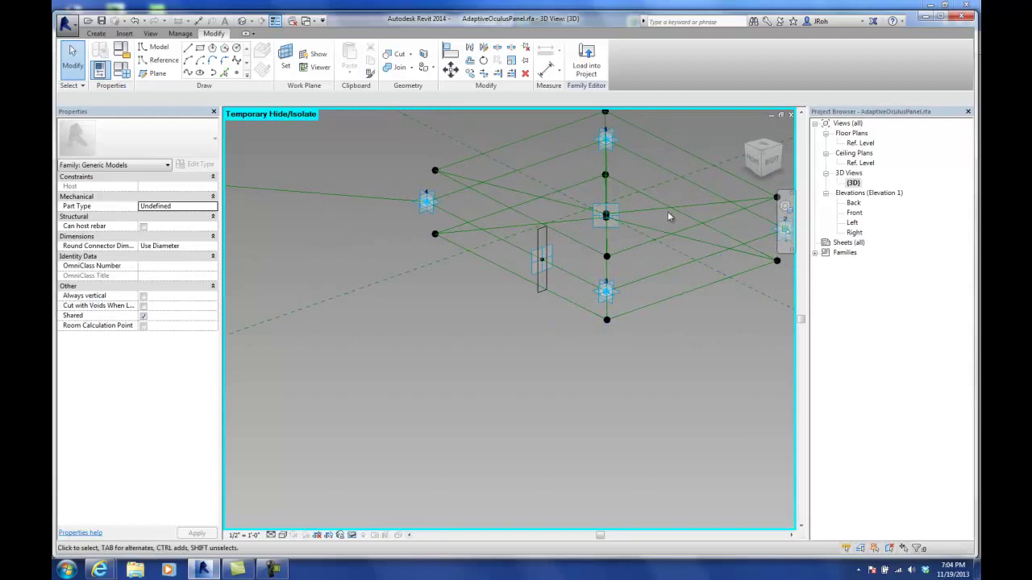
{"action": "middle_click_drag", "start_coordinate": [481, 286], "coordinate": [419, 320], "text": "shift"}
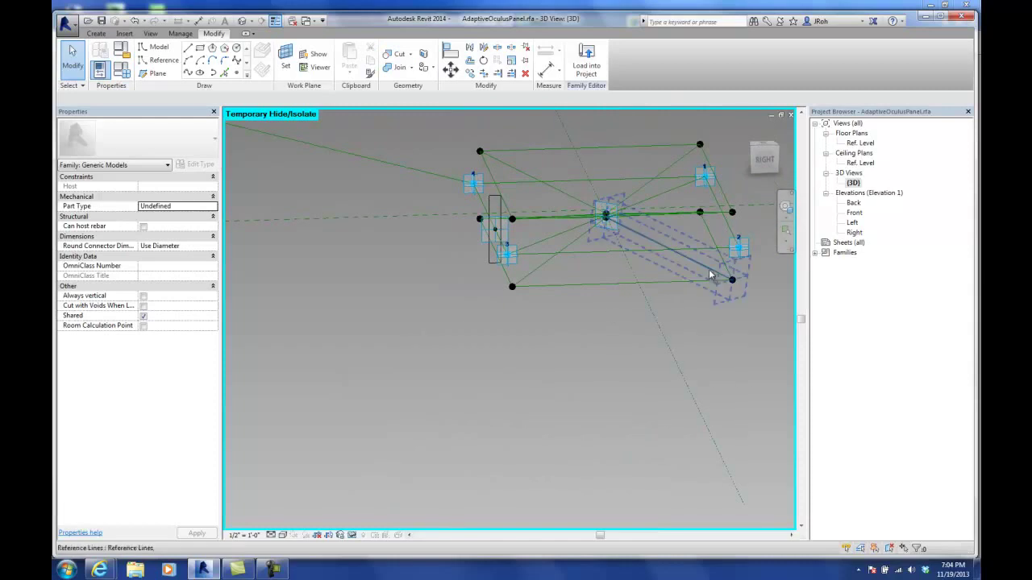
{"action": "middle_click_drag", "start_coordinate": [695, 321], "coordinate": [542, 268], "text": "shift"}
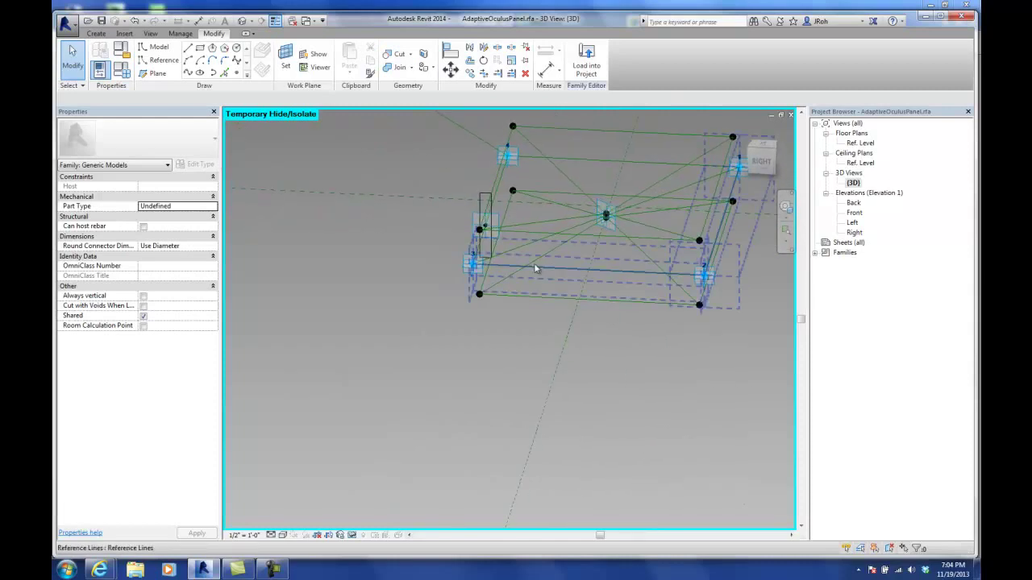
{"action": "left_click", "coordinate": [517, 249]}
{"action": "middle_click_drag", "start_coordinate": [523, 379], "coordinate": [640, 408], "text": "shift"}
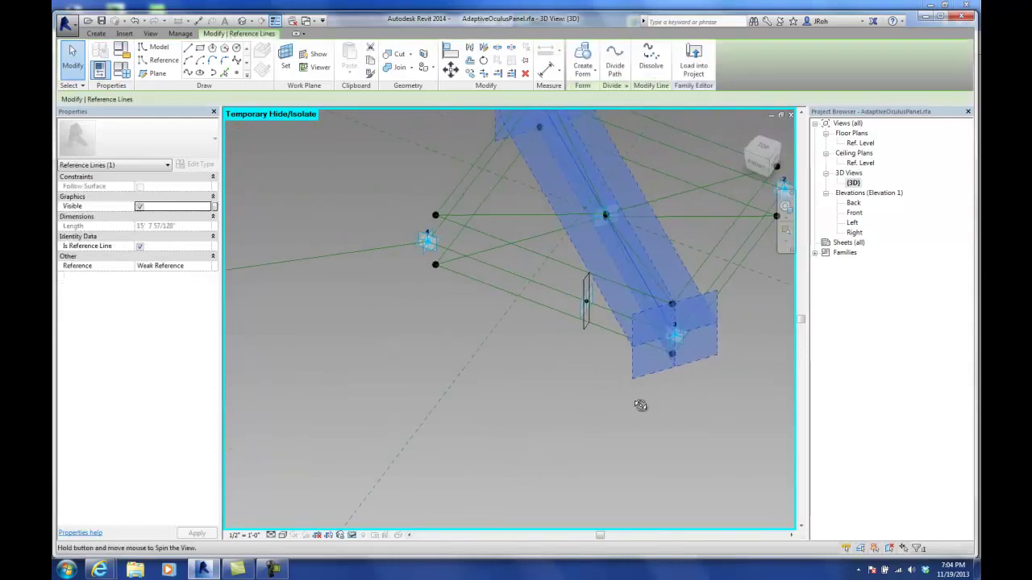
{"action": "middle_click_drag", "start_coordinate": [467, 392], "coordinate": [583, 375], "text": "shift"}
{"action": "scroll", "coordinate": [581, 375], "scroll_direction": "down", "scroll_amount": 4}
{"action": "middle_click_drag", "start_coordinate": [586, 420], "coordinate": [469, 358], "text": "shift"}
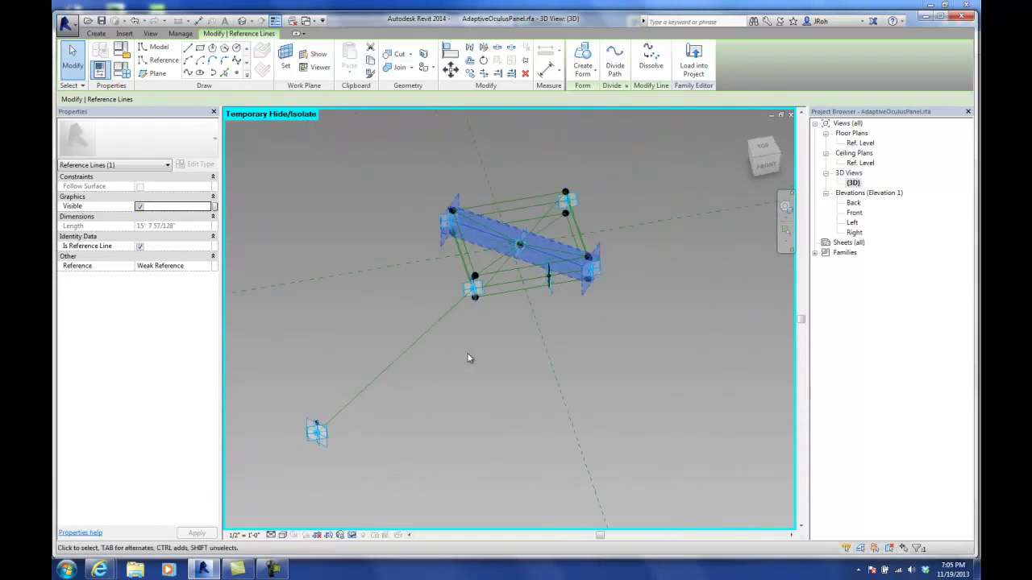
{"action": "left_click", "coordinate": [339, 284]}
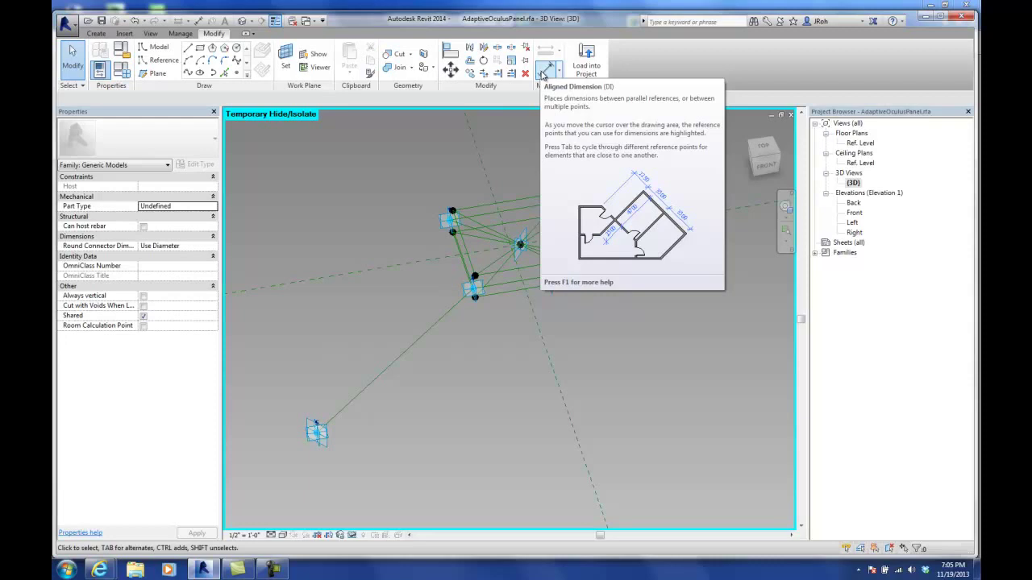
- Set the placement plane to Reference Lines and start an aligned dimension in the 3D view
{"action": "left_click", "coordinate": [544, 72]}
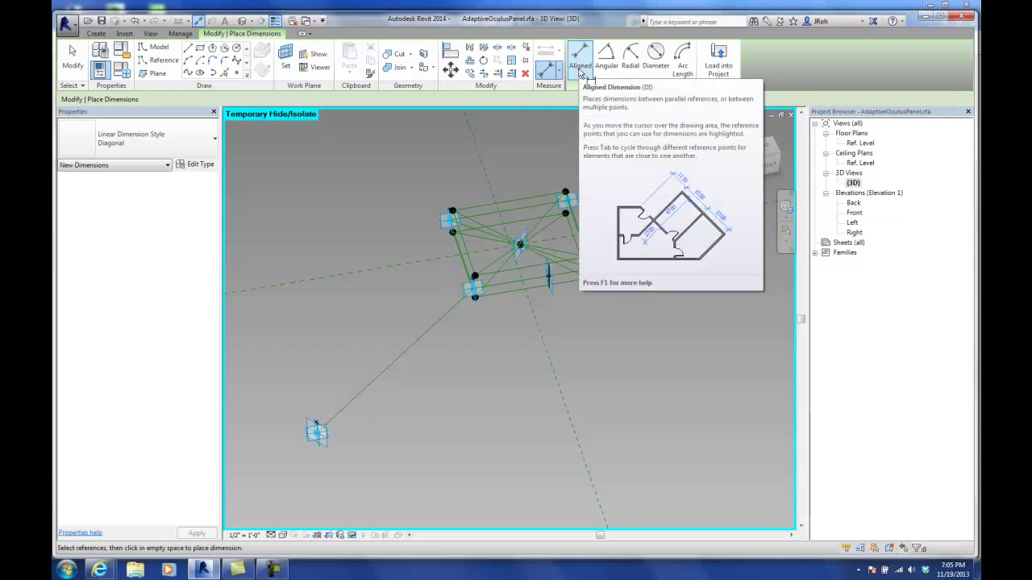
{"action": "left_click", "coordinate": [286, 61]}
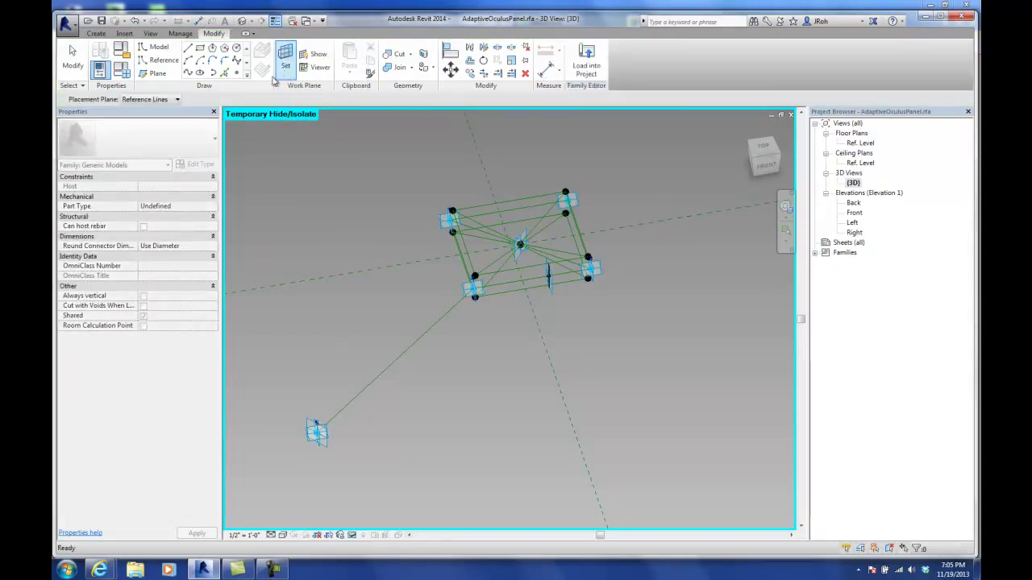
{"action": "left_click", "coordinate": [144, 99]}
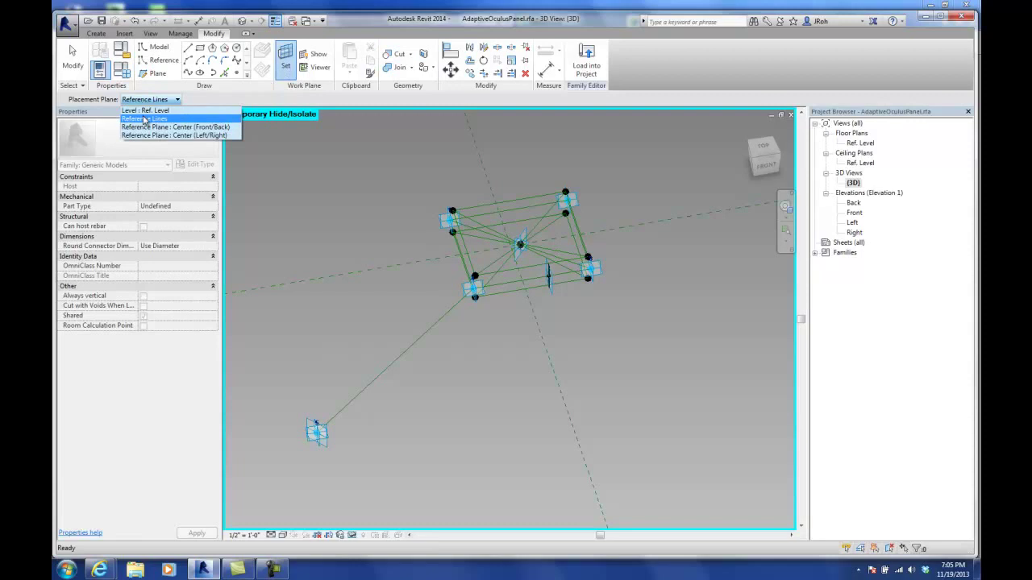
{"action": "left_click", "coordinate": [144, 119]}
{"action": "key", "text": "d"}
{"action": "key", "text": "i"}
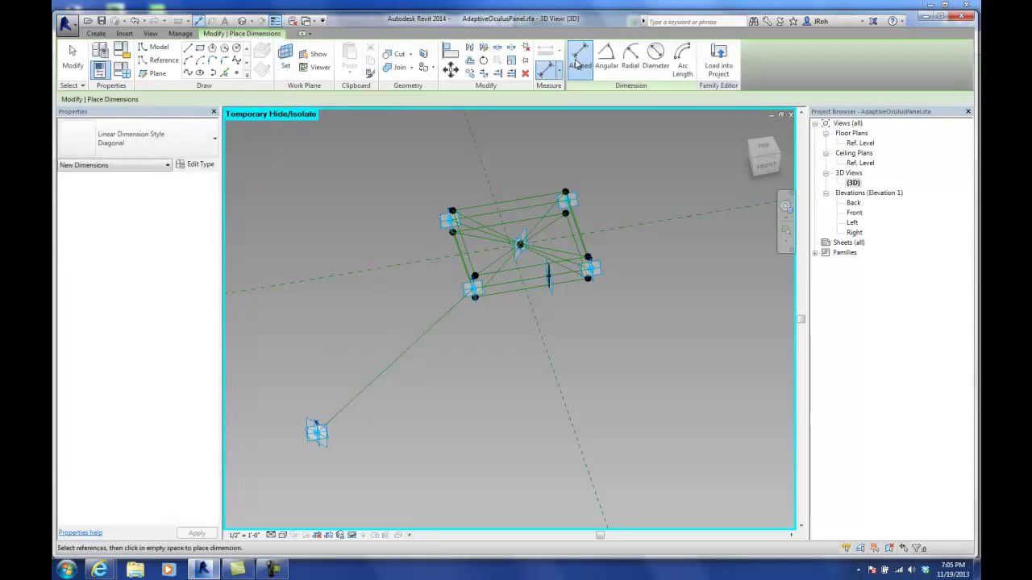
- Try the Level : Ref. Level placement plane for an aligned dimension on the diagonal reference line running to adaptive point 5
{"action": "left_click", "coordinate": [287, 61]}
{"action": "left_click", "coordinate": [160, 101]}
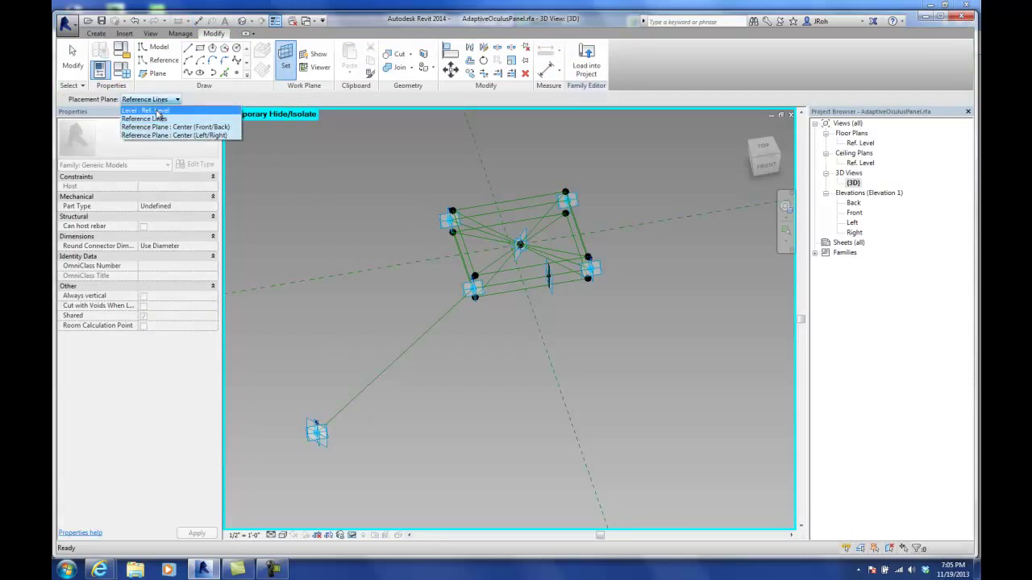
{"action": "left_click", "coordinate": [157, 110]}
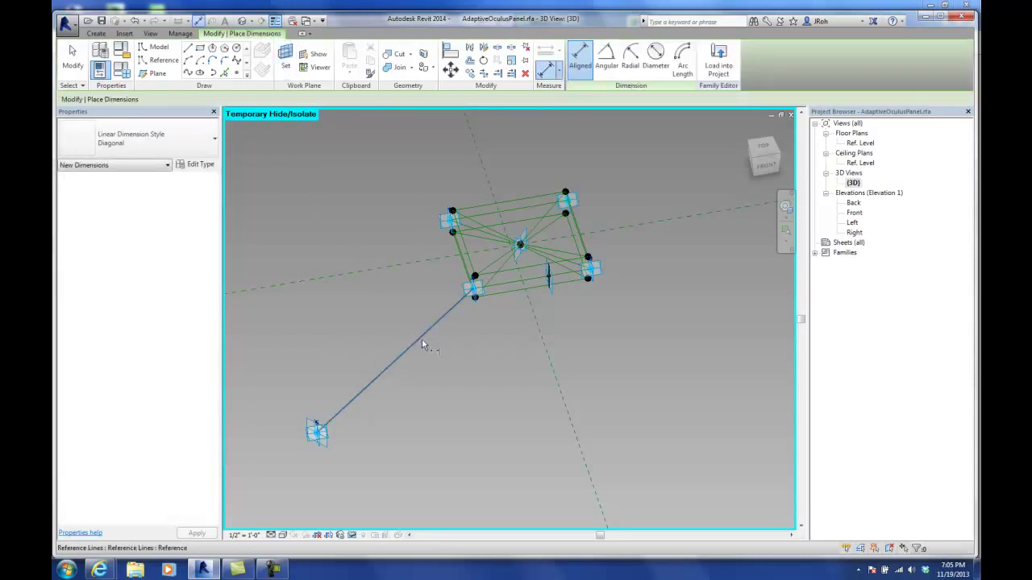
{"action": "middle_click_drag", "start_coordinate": [440, 337], "coordinate": [403, 338], "text": "shift"}
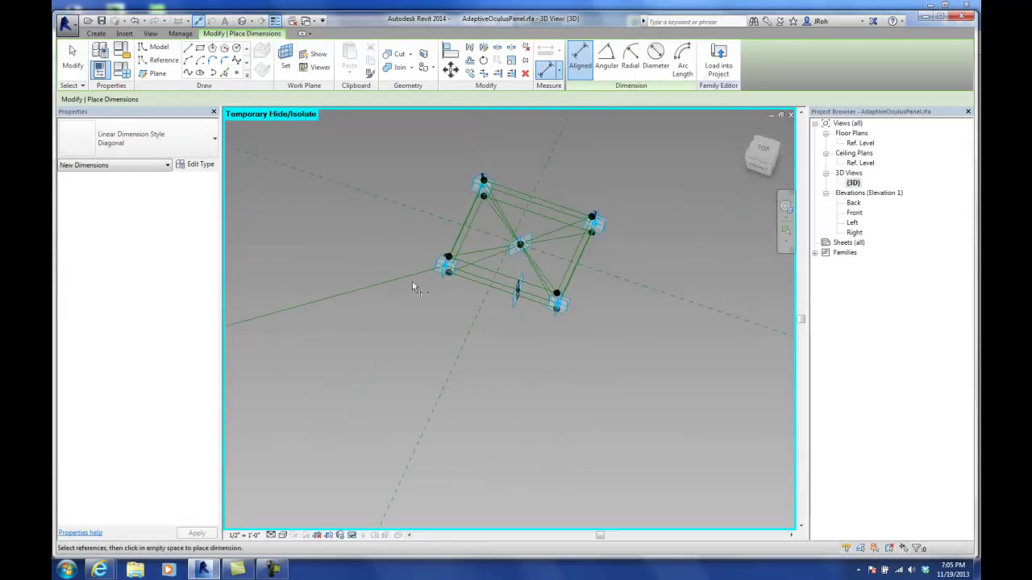
{"action": "left_click", "coordinate": [103, 33]}
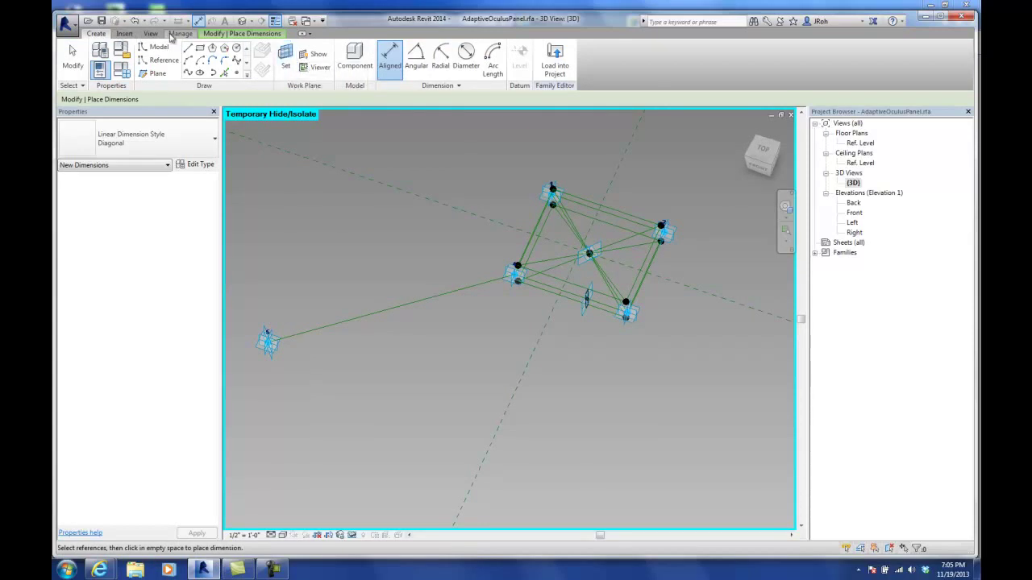
{"action": "left_click", "coordinate": [394, 73]}
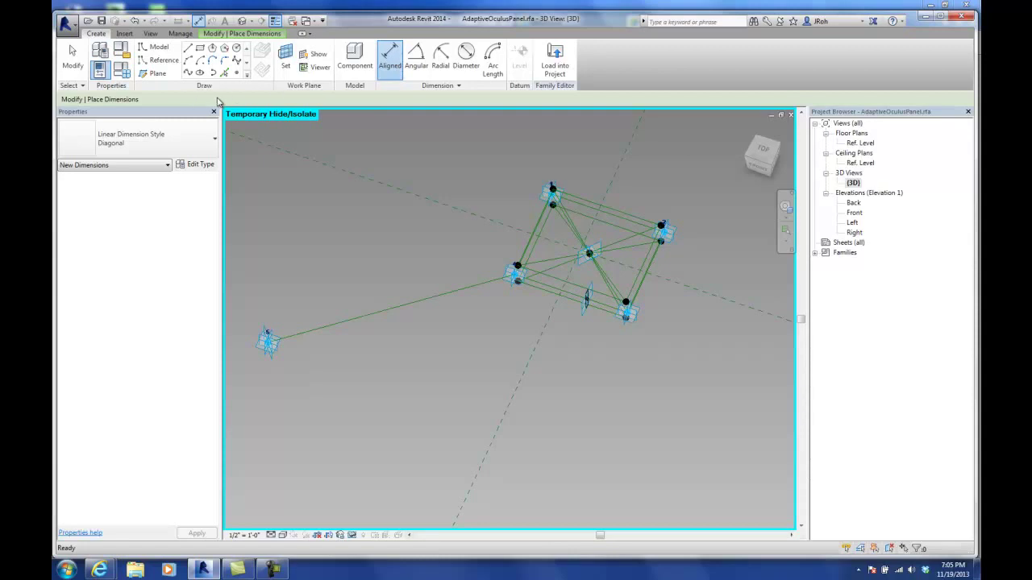
{"action": "left_click", "coordinate": [74, 56]}
{"action": "left_click", "coordinate": [390, 63]}
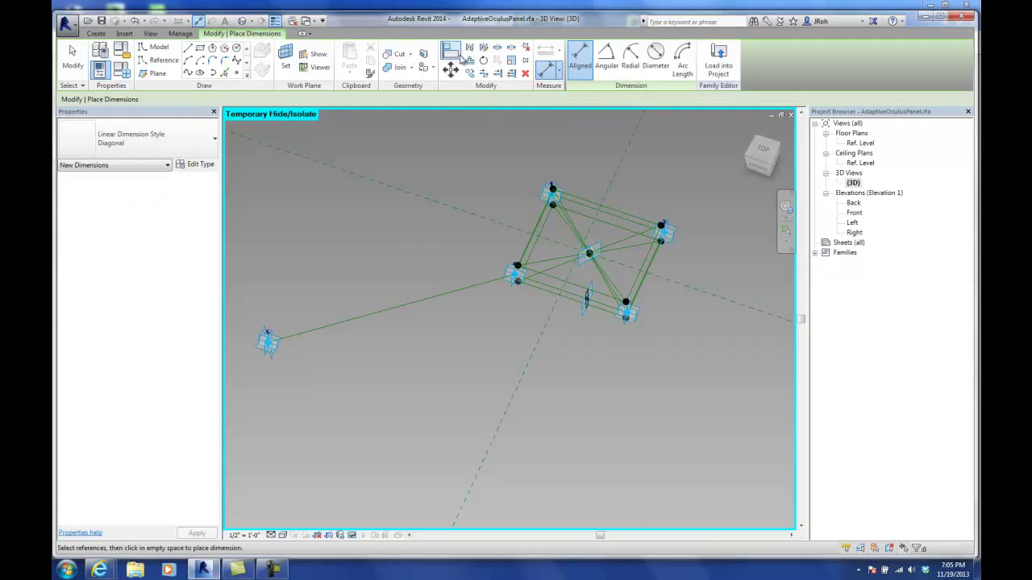
- Try dimensioning the diagonal reference line again with Reference Lines as the placement plane
{"action": "left_click", "coordinate": [286, 58]}
{"action": "left_click", "coordinate": [171, 100]}
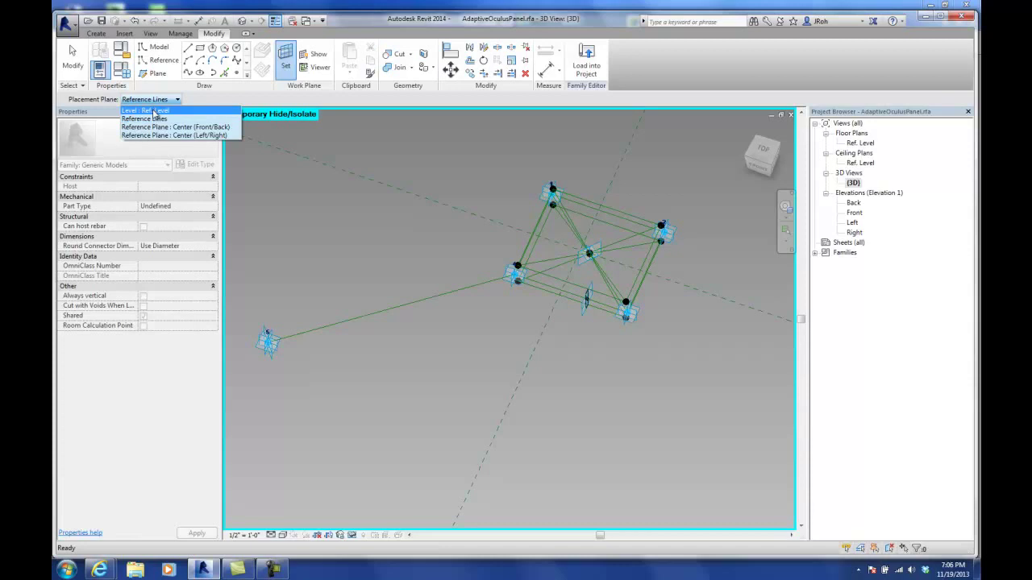
{"action": "left_click", "coordinate": [153, 118]}
{"action": "key", "text": "d"}
{"action": "key", "text": "i"}
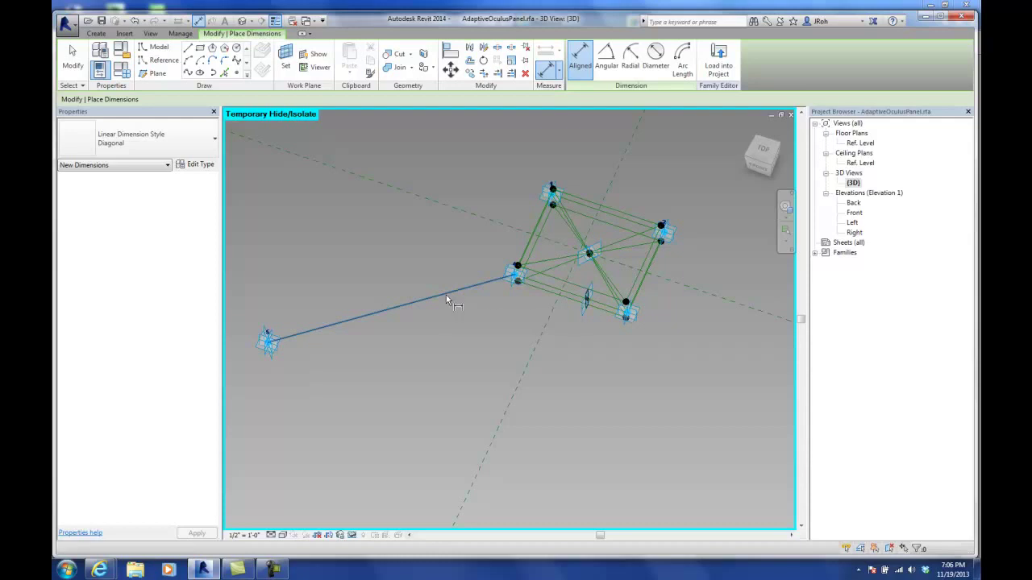
{"action": "mouse_move", "coordinate": [272, 571]}
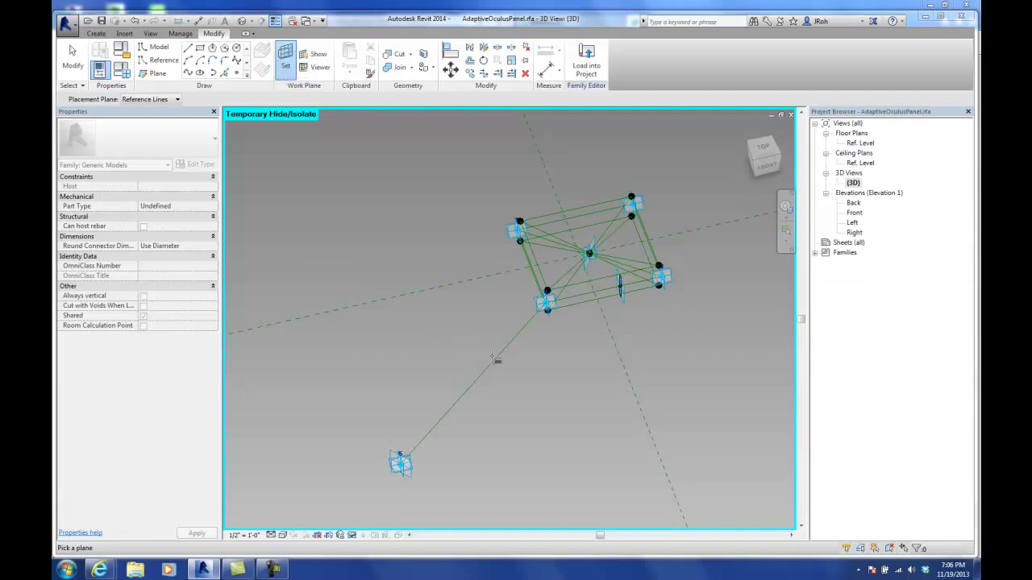
{"action": "key", "text": "Escape"}
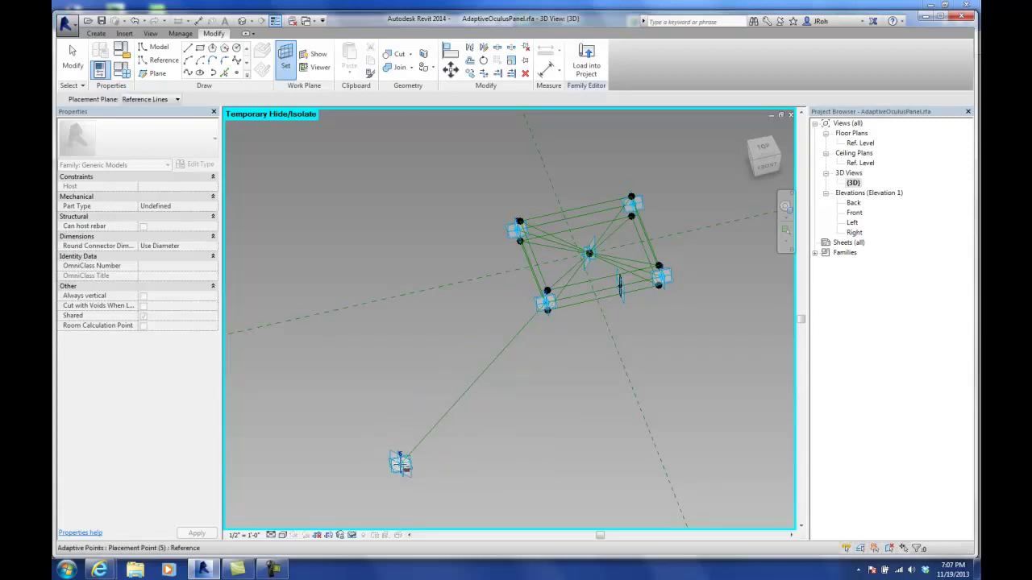
- Cycle through the selectable work planes at adaptive point 4, where the diagonal reference line meets the panel
{"action": "scroll", "coordinate": [401, 465], "scroll_direction": "up", "scroll_amount": 5}
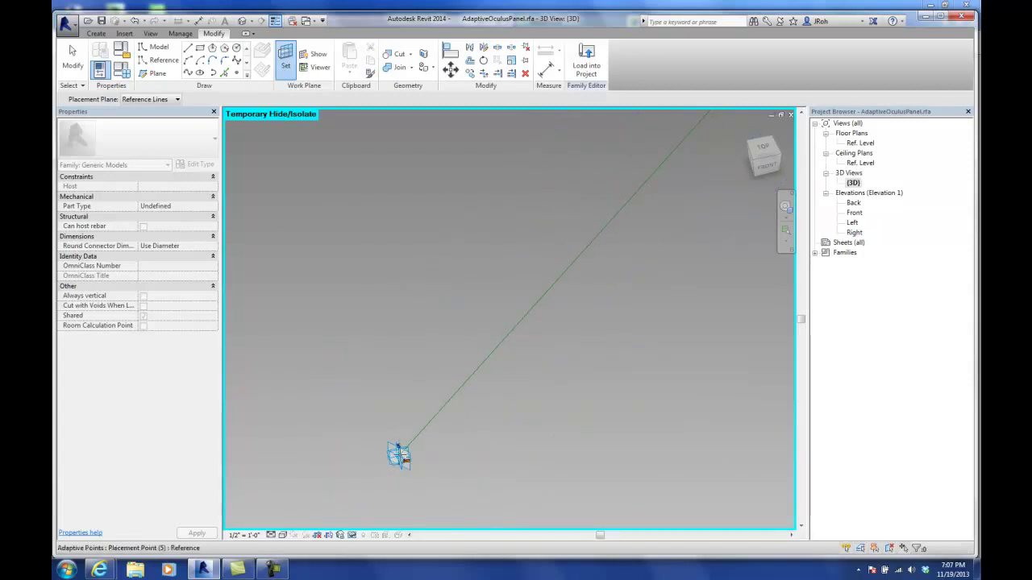
{"action": "scroll", "coordinate": [402, 459], "scroll_direction": "down", "scroll_amount": 3}
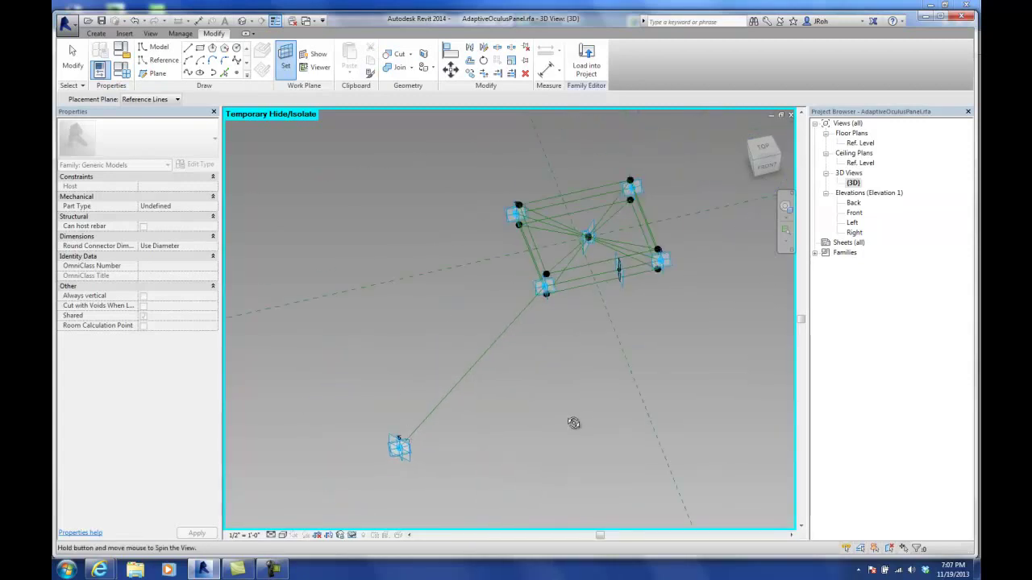
{"action": "middle_click_drag", "start_coordinate": [618, 421], "coordinate": [523, 368], "text": "shift"}
{"action": "scroll", "coordinate": [511, 258], "scroll_direction": "up", "scroll_amount": 3}
{"action": "scroll", "coordinate": [512, 258], "scroll_direction": "up", "scroll_amount": 4}
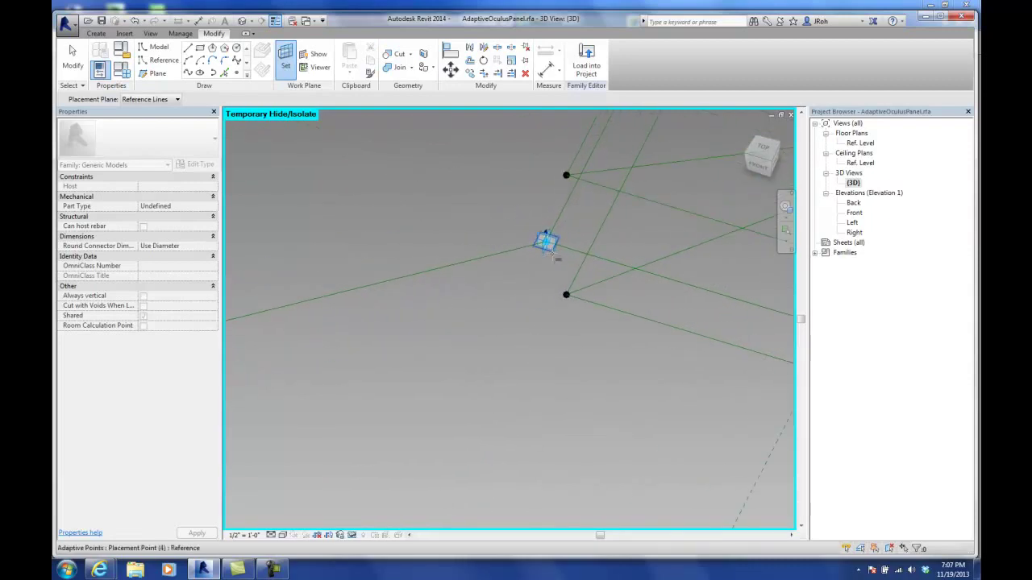
{"action": "key", "text": "Tab"}
{"action": "key", "text": "Tab"}
{"action": "key", "text": "Tab"}
{"action": "key", "text": "Tab"}
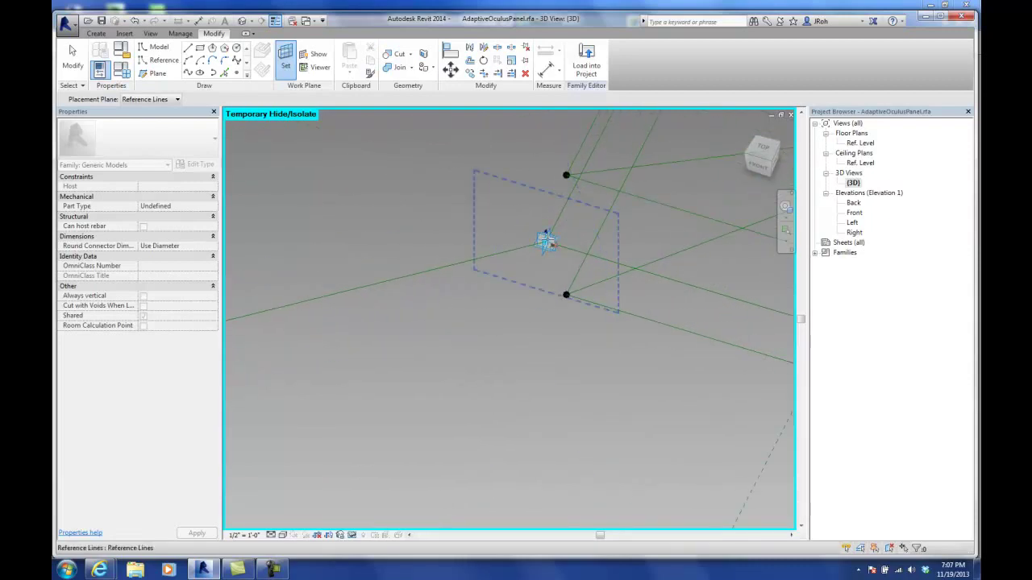
{"action": "key", "text": "Tab"}
{"action": "key", "text": "Tab"}
{"action": "key", "text": "Tab"}
{"action": "key", "text": "Tab"}
{"action": "key", "text": "Tab"}
{"action": "key", "text": "Tab"}
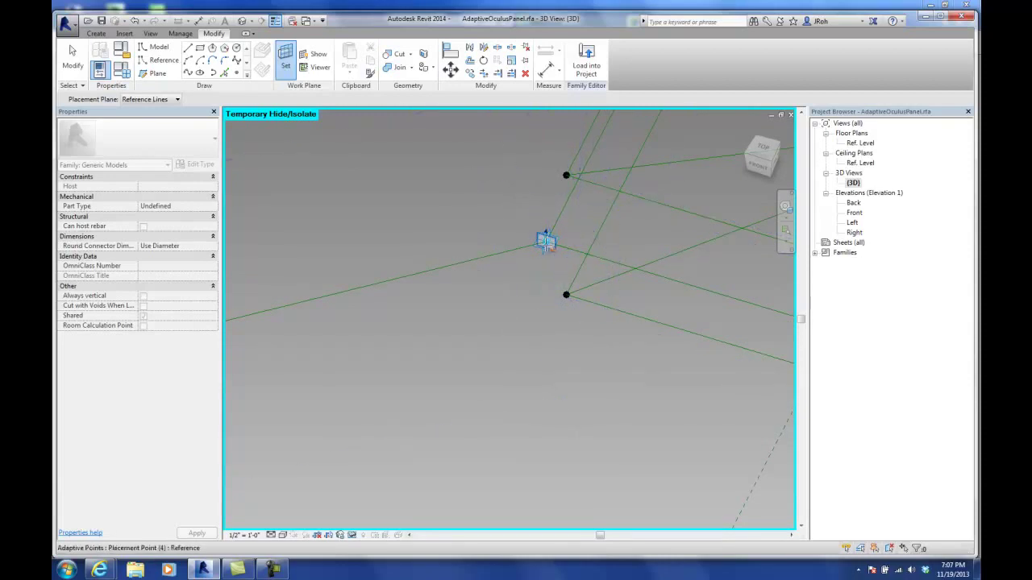
{"action": "scroll", "coordinate": [544, 241], "scroll_direction": "down", "scroll_amount": 3}
{"action": "middle_click_drag", "start_coordinate": [545, 241], "coordinate": [493, 378], "text": "shift"}
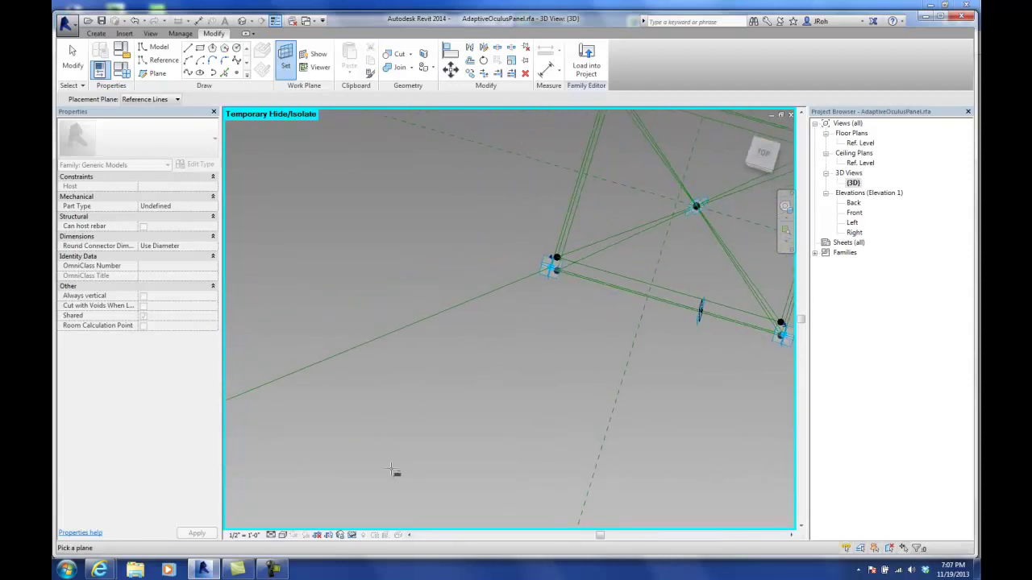
- Set the 3D view's visual style to Wireframe
{"action": "left_click", "coordinate": [283, 535]}
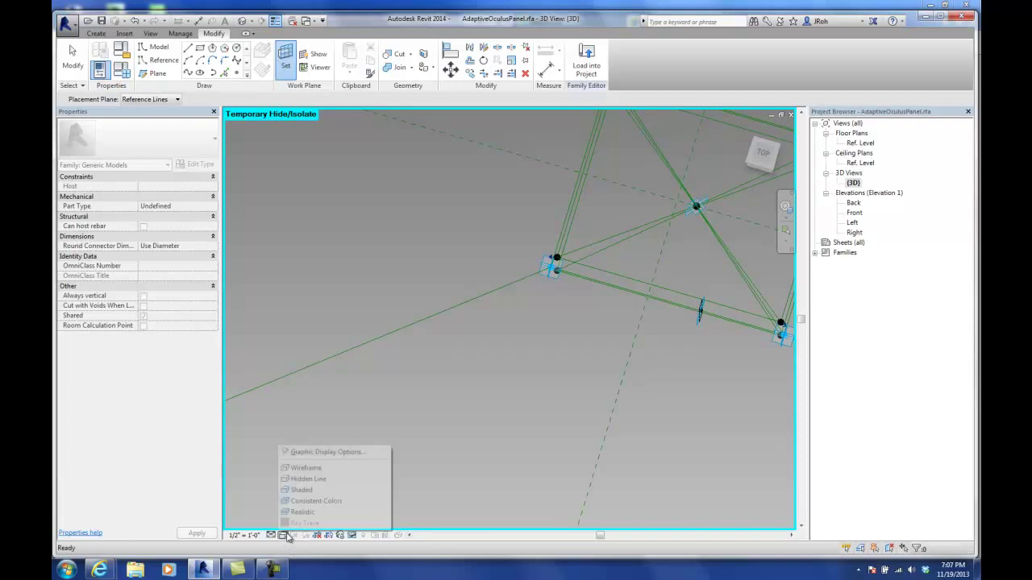
{"action": "left_click", "coordinate": [306, 475]}
{"action": "scroll", "coordinate": [471, 361], "scroll_direction": "down", "scroll_amount": 3}
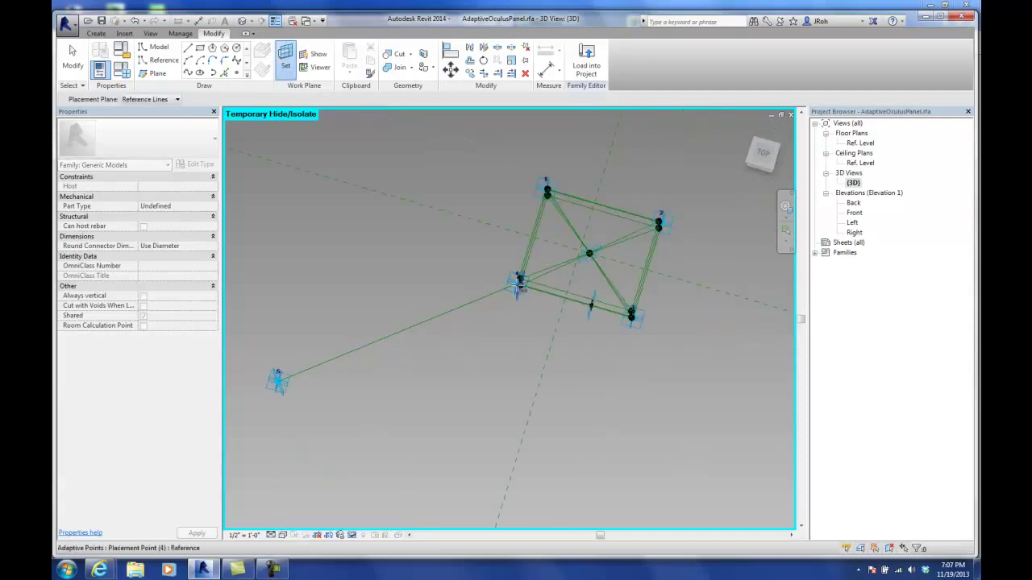
- Check the overlapping planes at adaptive point 4 again in the wireframe display for a usable work plane
{"action": "scroll", "coordinate": [519, 284], "scroll_direction": "up", "scroll_amount": 5}
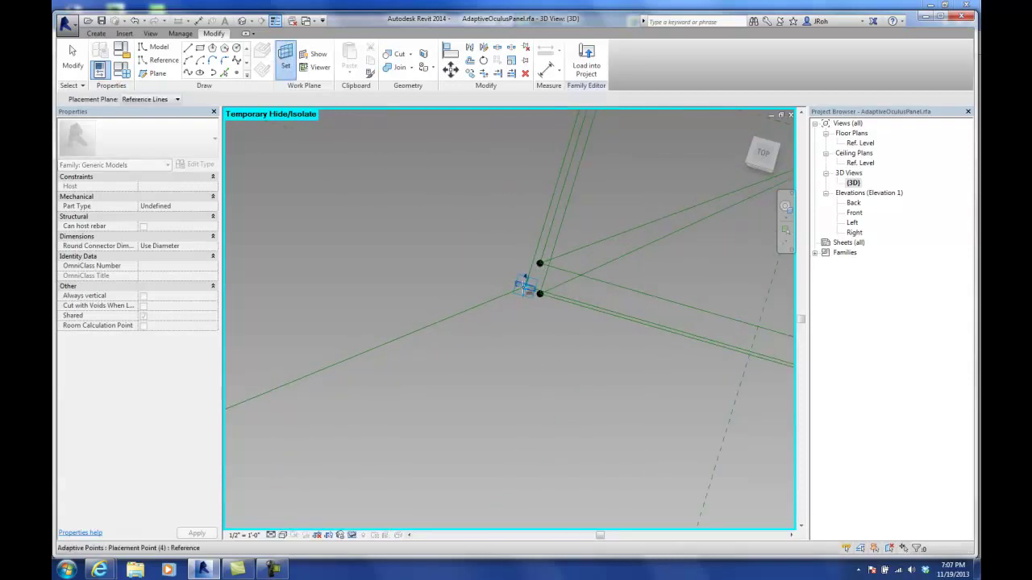
{"action": "key", "text": "Tab"}
{"action": "key", "text": "Tab"}
{"action": "key", "text": "Tab"}
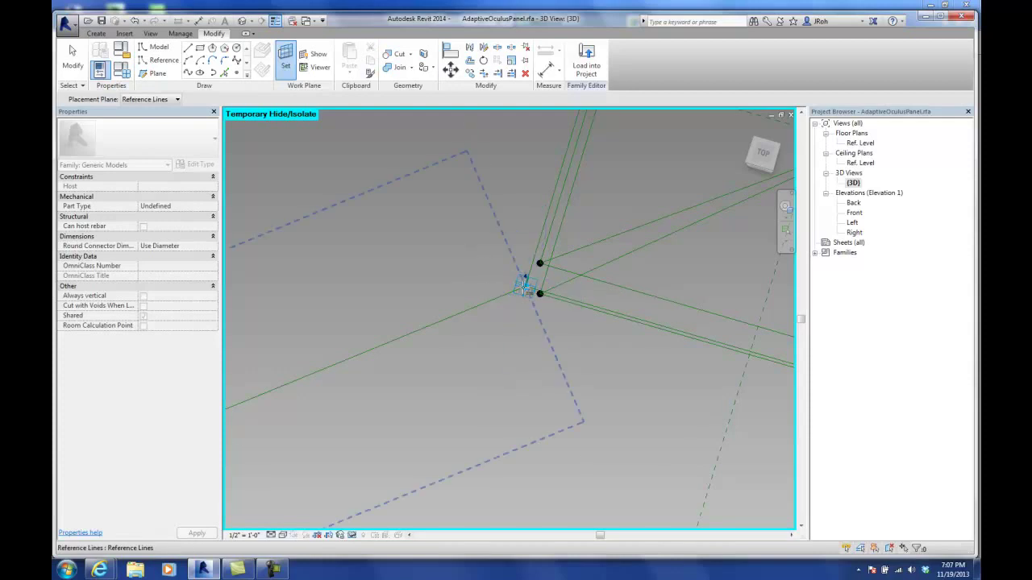
{"action": "key", "text": "Tab"}
{"action": "key", "text": "Tab"}
{"action": "key", "text": "Tab"}
{"action": "key", "text": "Tab"}
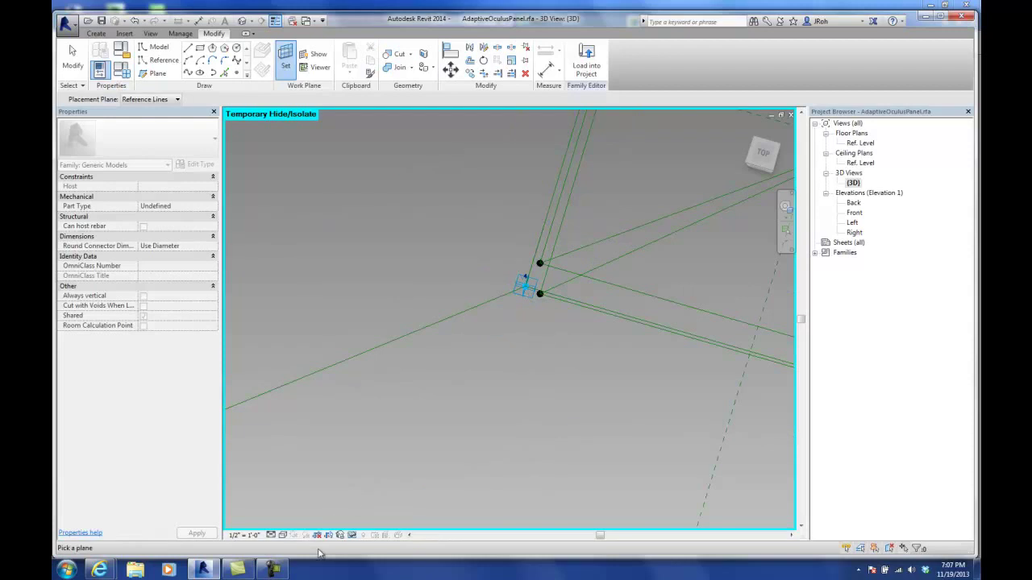
- Cycle through the selectable work planes at adaptive point 5, maximizing the window and viewing the reference line from above
{"action": "scroll", "coordinate": [403, 411], "scroll_direction": "down", "scroll_amount": 6}
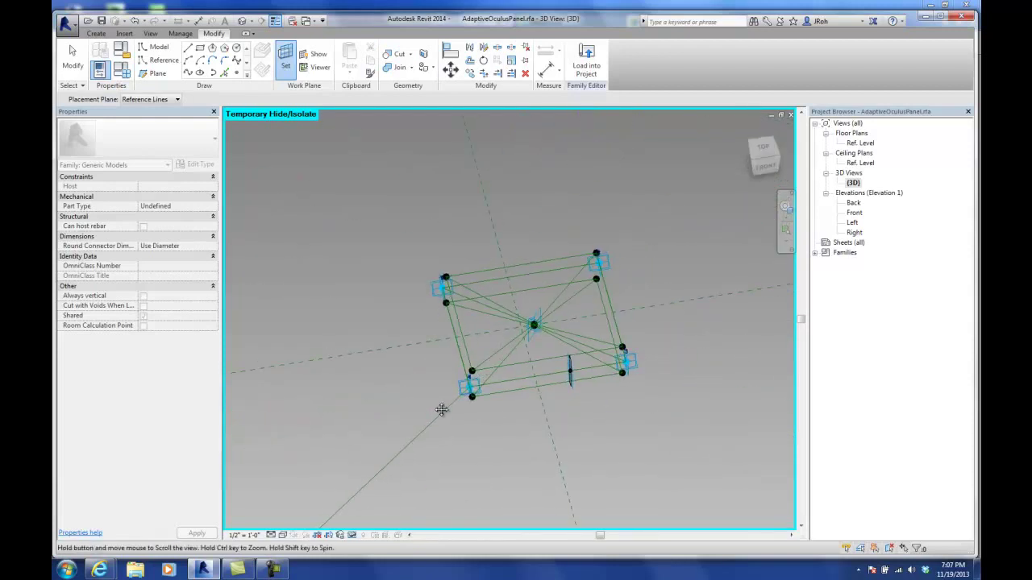
{"action": "middle_click_drag", "start_coordinate": [437, 419], "coordinate": [379, 379]}
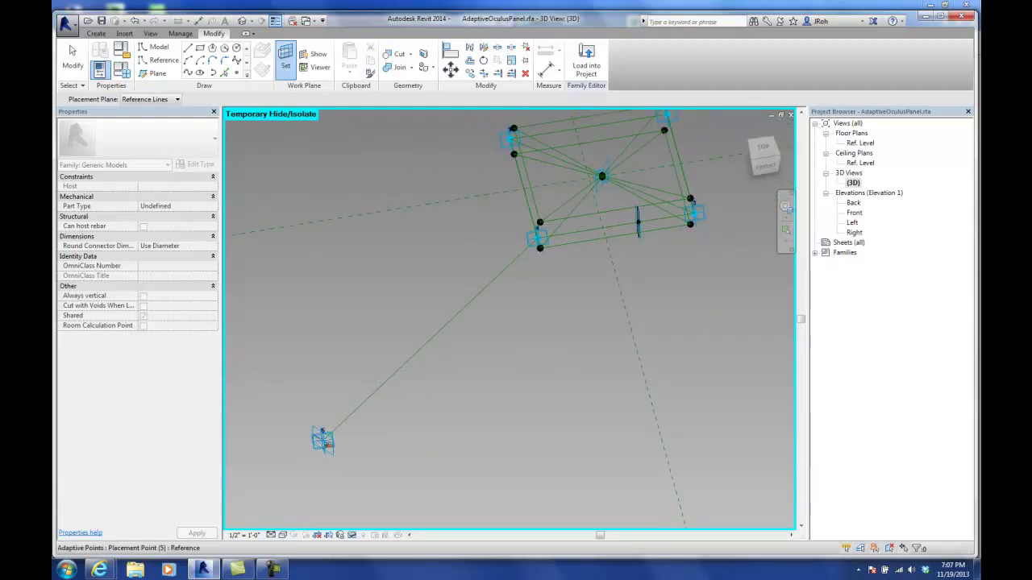
{"action": "key", "text": "Tab"}
{"action": "key", "text": "Tab"}
{"action": "key", "text": "Tab"}
{"action": "key", "text": "Tab"}
{"action": "key", "text": "Tab"}
{"action": "left_click", "coordinate": [939, 15]}
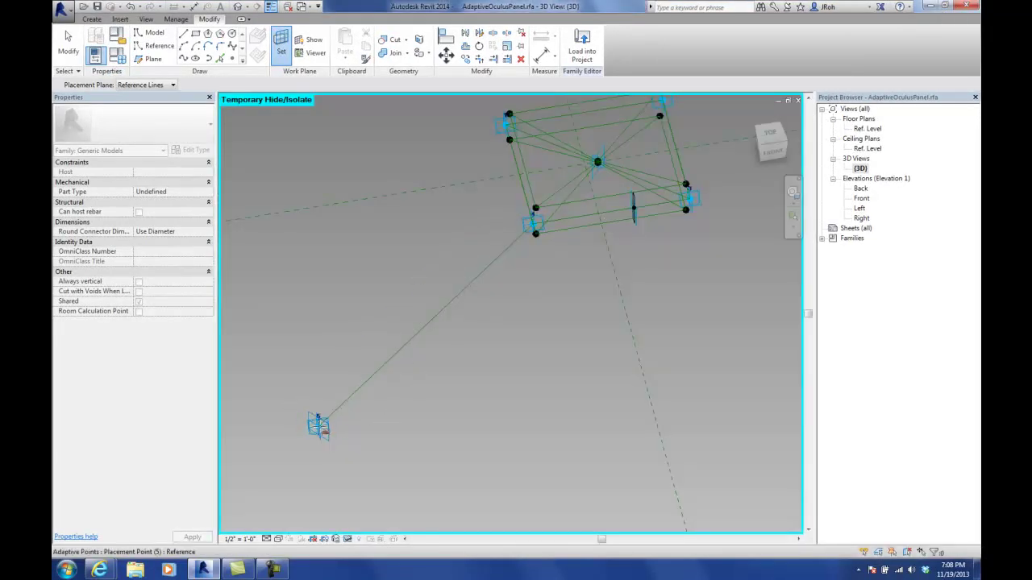
{"action": "scroll", "coordinate": [319, 427], "scroll_direction": "up", "scroll_amount": 4}
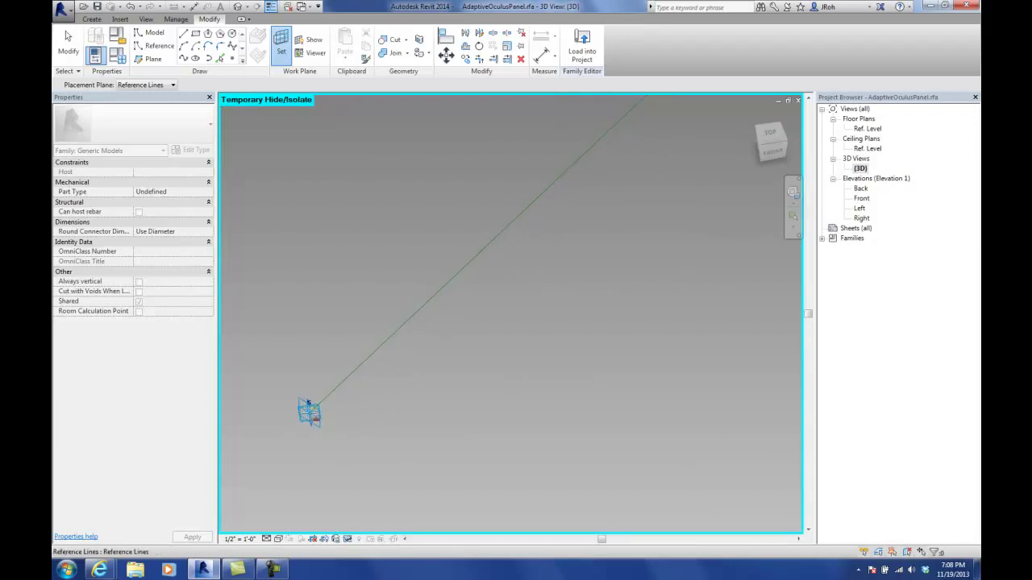
{"action": "scroll", "coordinate": [310, 408], "scroll_direction": "down", "scroll_amount": 3}
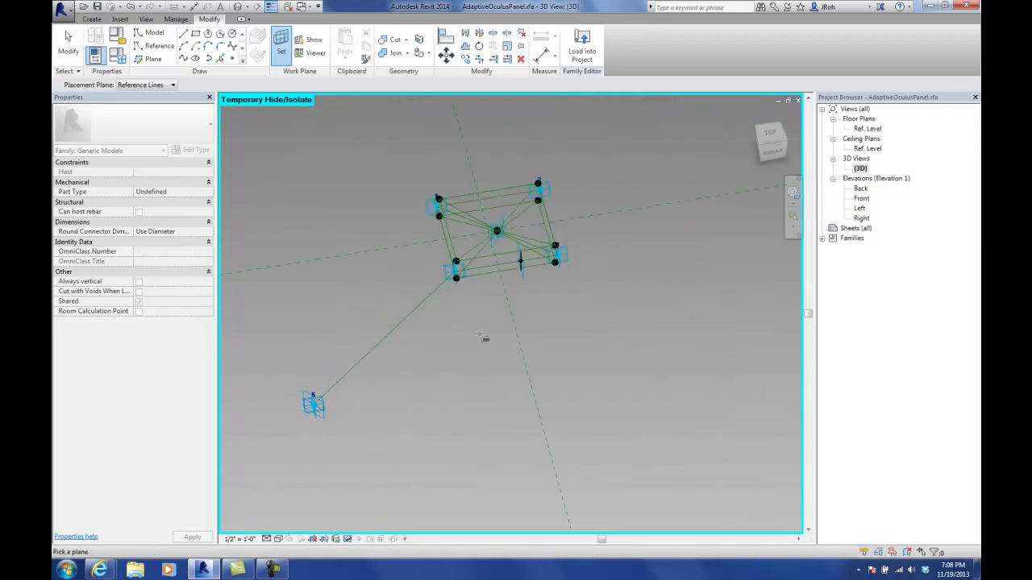
{"action": "middle_click_drag", "start_coordinate": [481, 337], "coordinate": [432, 421], "text": "shift"}
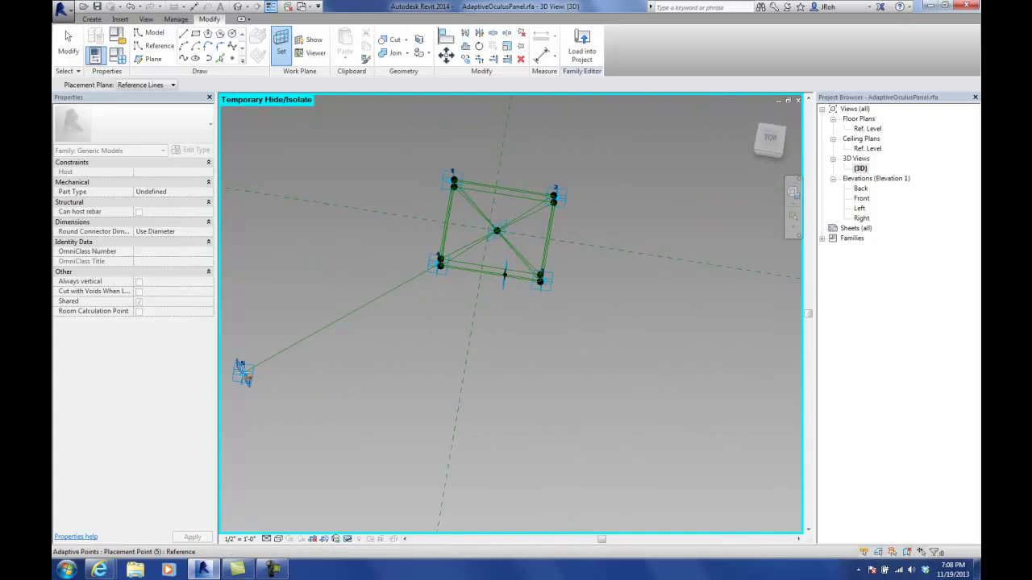
- Open the Ref. Level floor plan and set its visual style to Wireframe
{"action": "left_click", "coordinate": [869, 130]}
{"action": "double_click", "coordinate": [869, 130]}
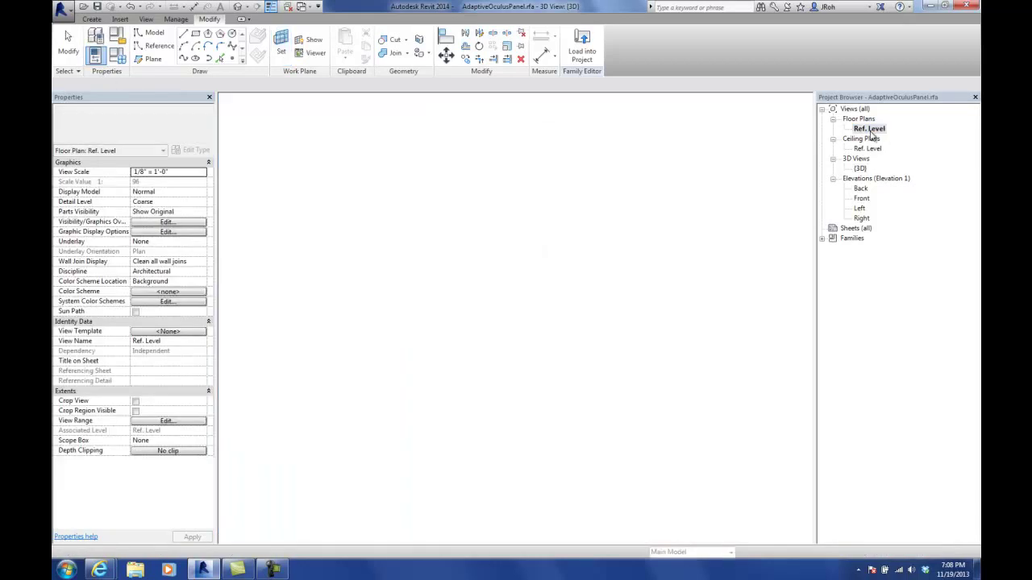
{"action": "scroll", "coordinate": [433, 334], "scroll_direction": "down", "scroll_amount": 3}
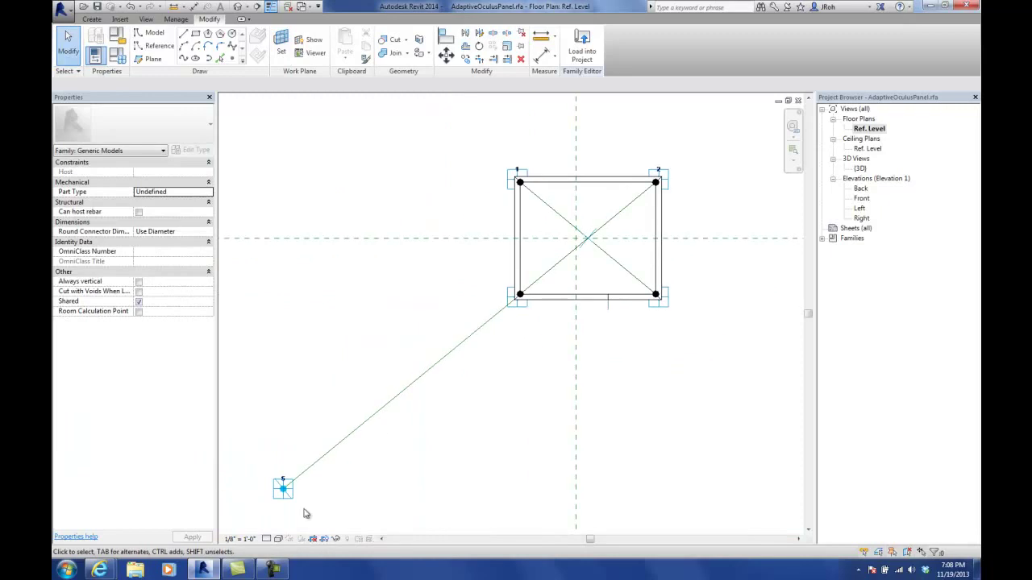
{"action": "left_click", "coordinate": [277, 539]}
{"action": "left_click", "coordinate": [302, 472]}
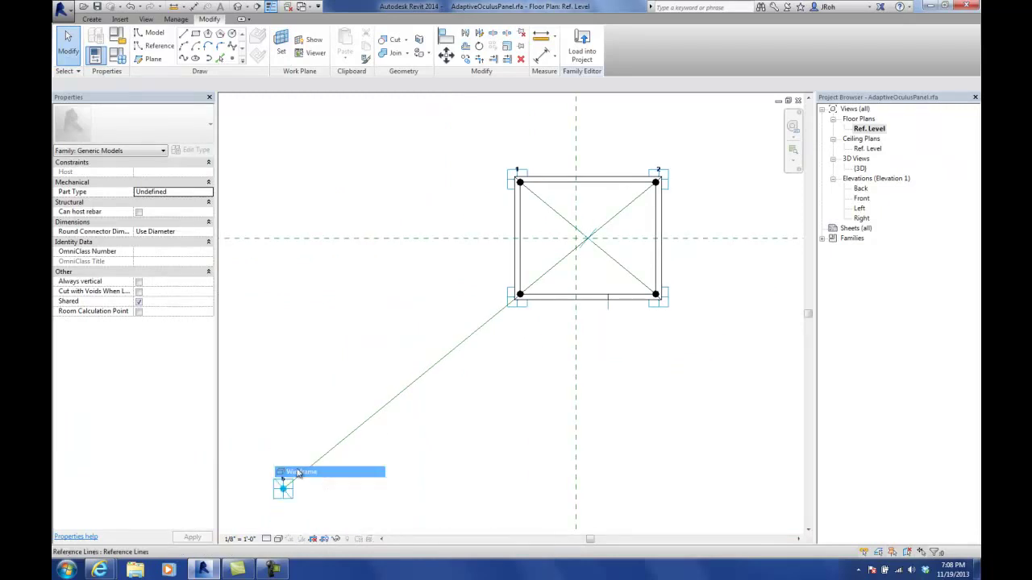
- Place an aligned dimension between adaptive points 4 and 5 in the floor plan, using Level : Ref. Level as the work plane
{"action": "left_click", "coordinate": [541, 54]}
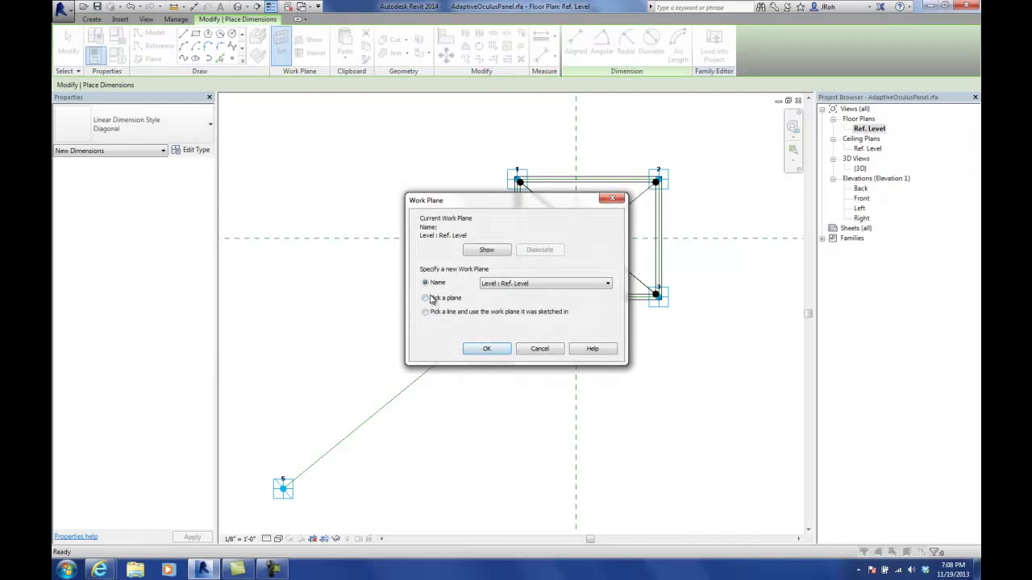
{"action": "left_click", "coordinate": [484, 348]}
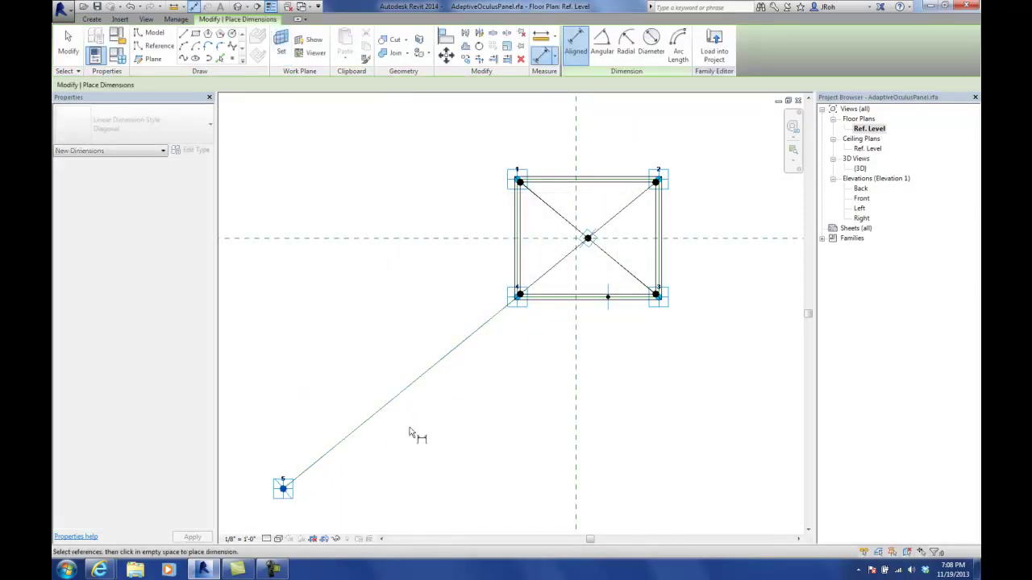
{"action": "left_click", "coordinate": [521, 304]}
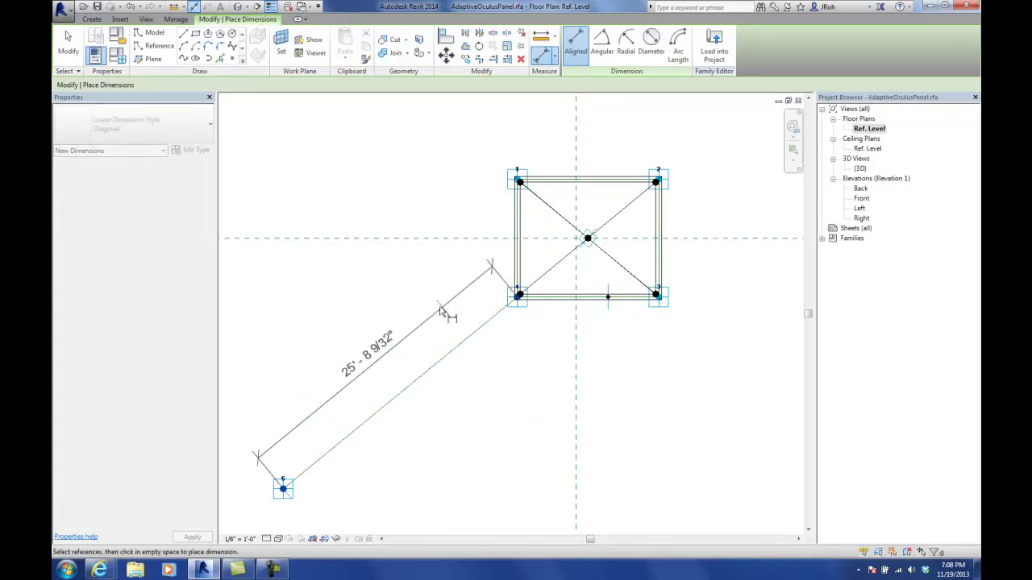
{"action": "left_click", "coordinate": [423, 307]}
{"action": "scroll", "coordinate": [427, 311], "scroll_direction": "down", "scroll_amount": 3}
{"action": "scroll", "coordinate": [427, 322], "scroll_direction": "down", "scroll_amount": 2}
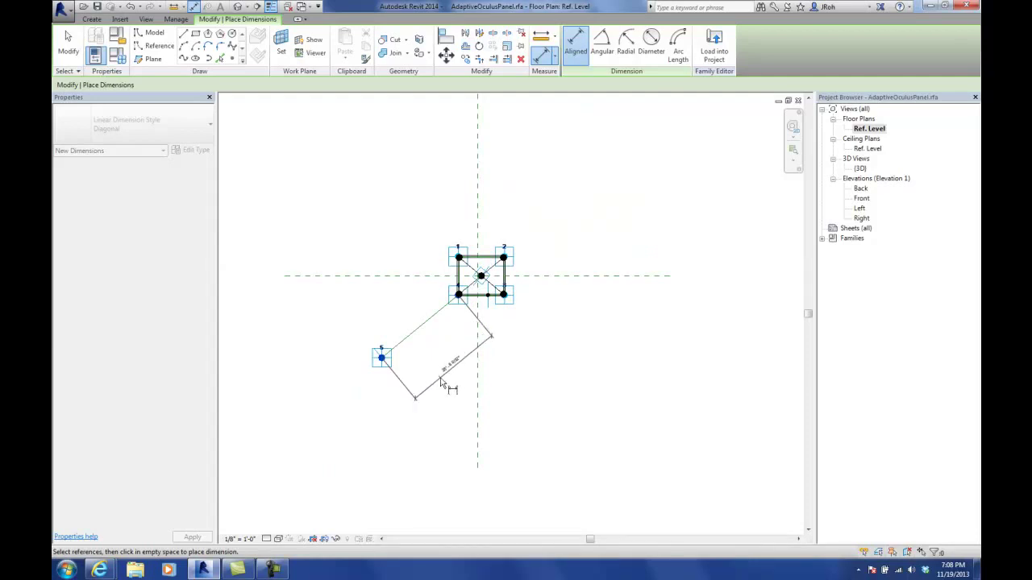
{"action": "left_click", "coordinate": [445, 377]}
{"action": "scroll", "coordinate": [471, 282], "scroll_direction": "up", "scroll_amount": 5}
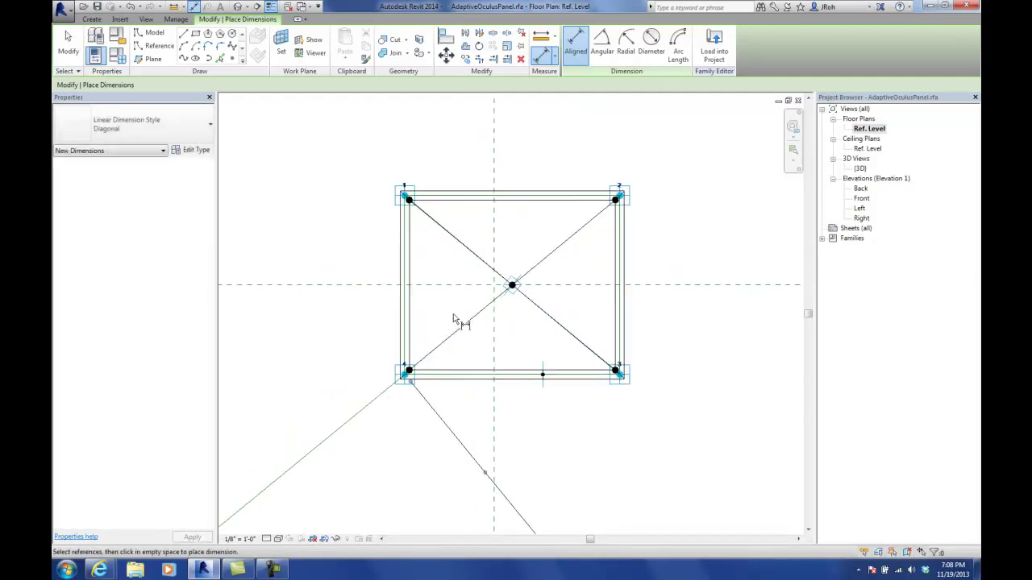
- Return to the 3D view and set the work plane to the reference line between adaptive points 4 and 3
{"action": "double_click", "coordinate": [864, 168]}
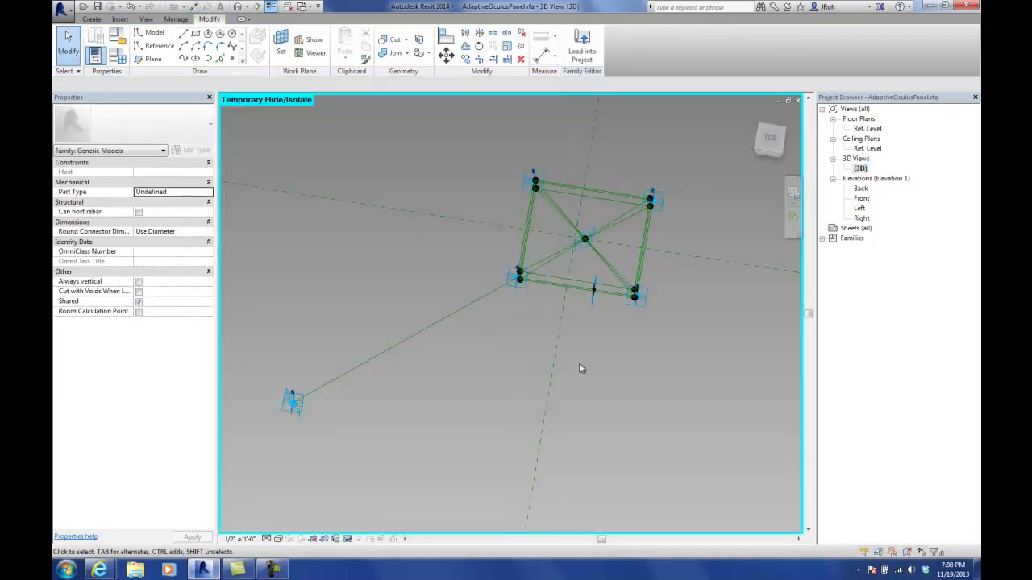
{"action": "middle_click_drag", "start_coordinate": [578, 350], "coordinate": [538, 254], "text": "shift"}
{"action": "scroll", "coordinate": [553, 262], "scroll_direction": "up", "scroll_amount": 3}
{"action": "scroll", "coordinate": [553, 262], "scroll_direction": "up", "scroll_amount": 2}
{"action": "middle_click_drag", "start_coordinate": [537, 341], "coordinate": [454, 329]}
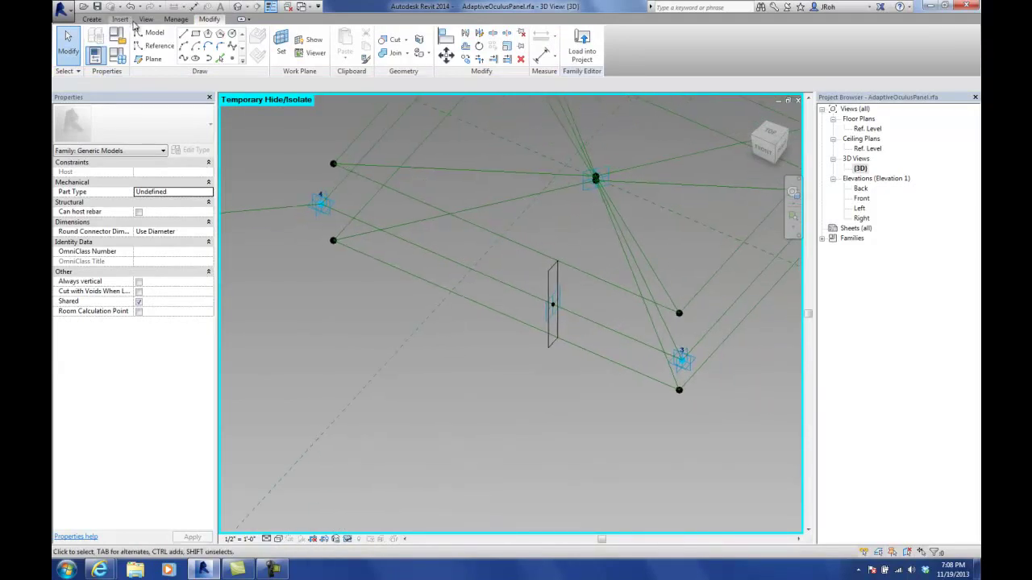
{"action": "left_click", "coordinate": [541, 58]}
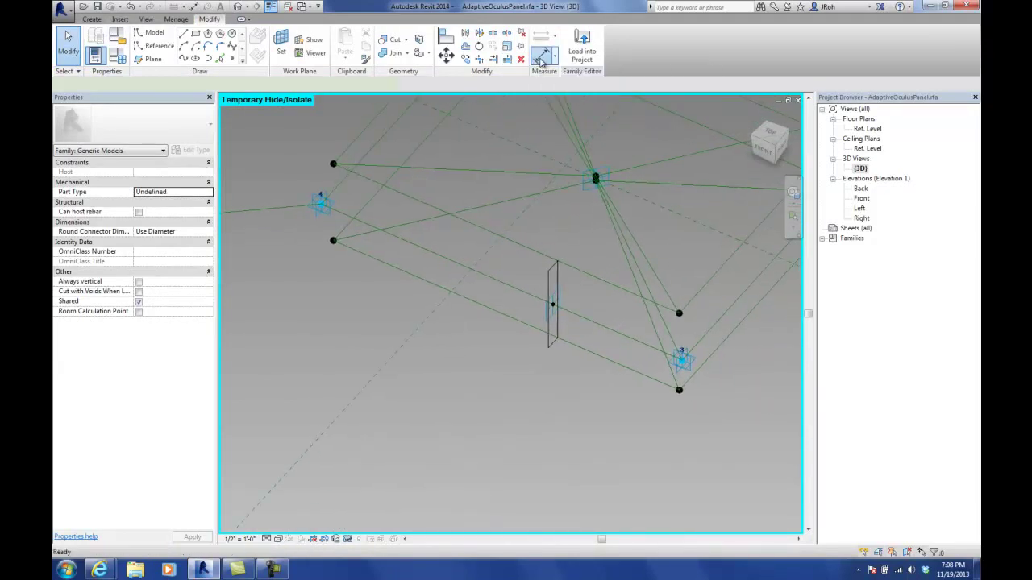
{"action": "left_click", "coordinate": [280, 42]}
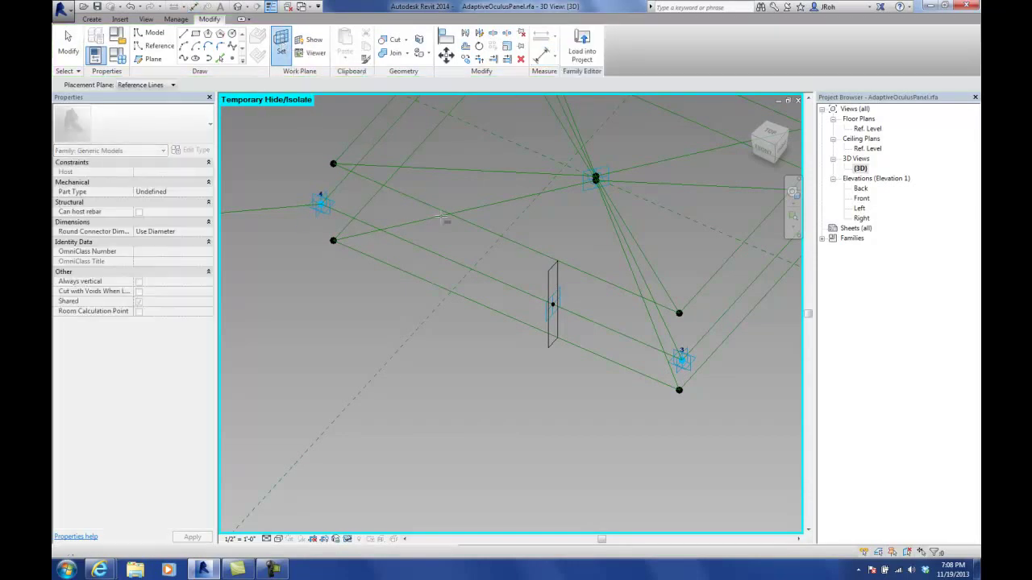
{"action": "left_click", "coordinate": [455, 262]}
- Add an aligned dimension between adaptive points 4 and 3, placed outside the panel's front edge
{"action": "key", "text": "d"}
{"action": "key", "text": "i"}
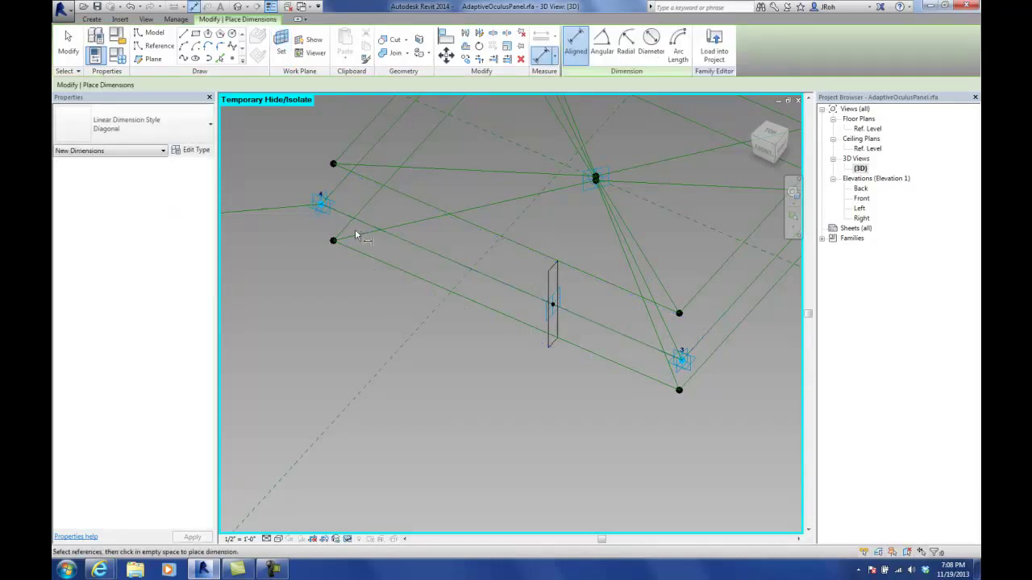
{"action": "left_click", "coordinate": [321, 207]}
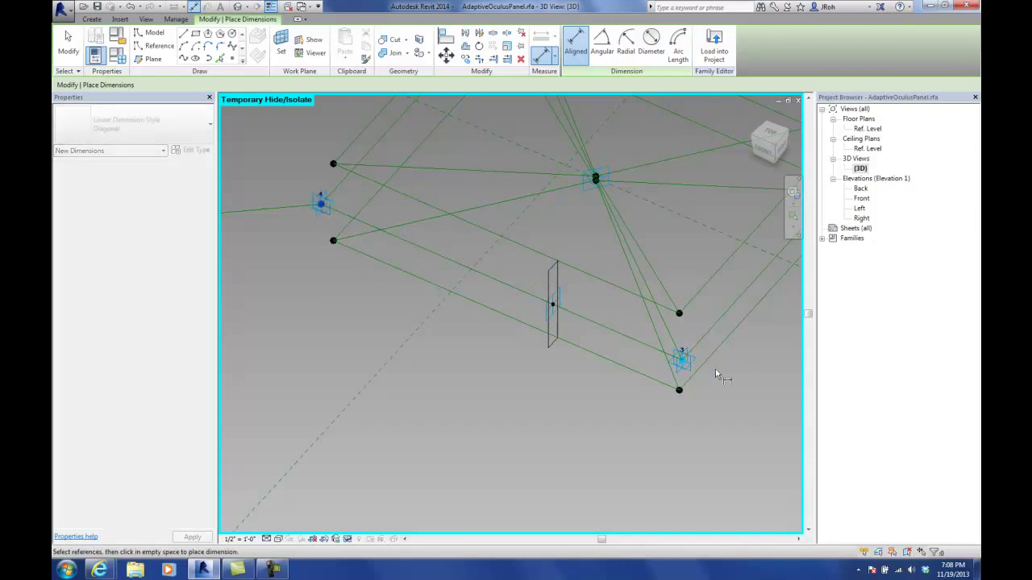
{"action": "left_click", "coordinate": [683, 365]}
{"action": "left_click", "coordinate": [546, 382]}
{"action": "scroll", "coordinate": [543, 380], "scroll_direction": "down", "scroll_amount": 5}
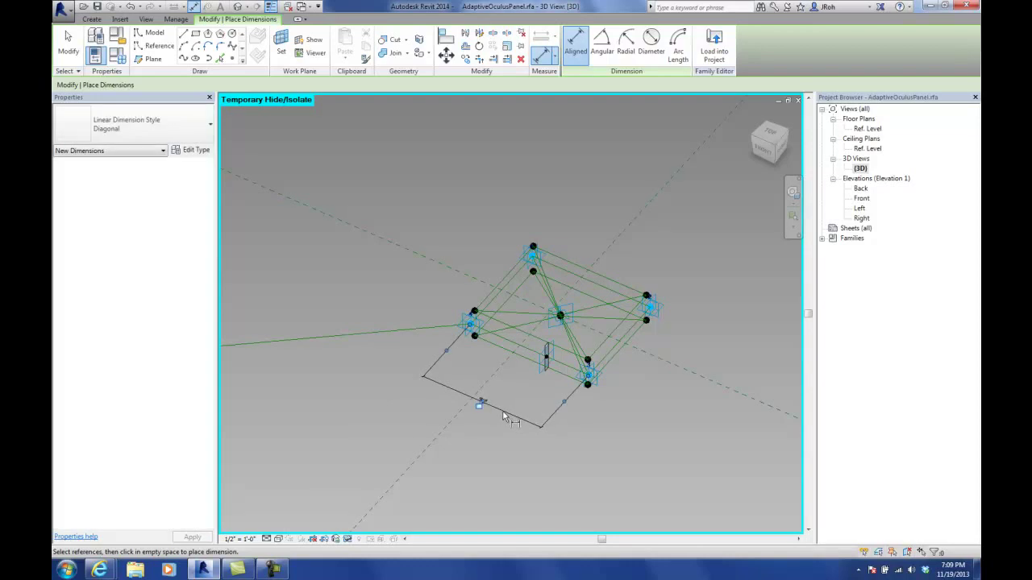
- Set the work plane to the reference line between adaptive points 3 and 2 and dimension the distance between those points
{"action": "scroll", "coordinate": [606, 357], "scroll_direction": "up", "scroll_amount": 3}
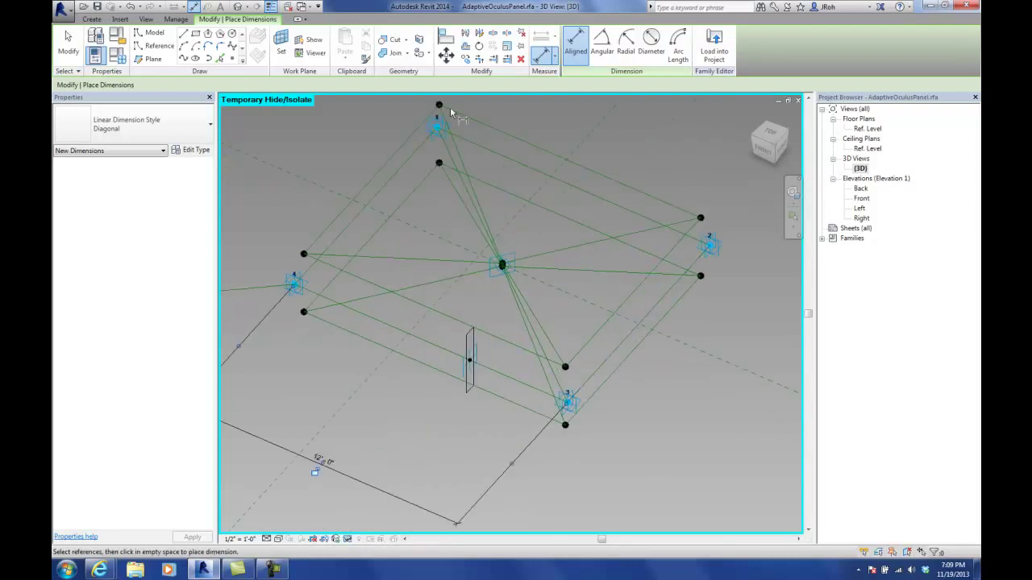
{"action": "left_click", "coordinate": [282, 53]}
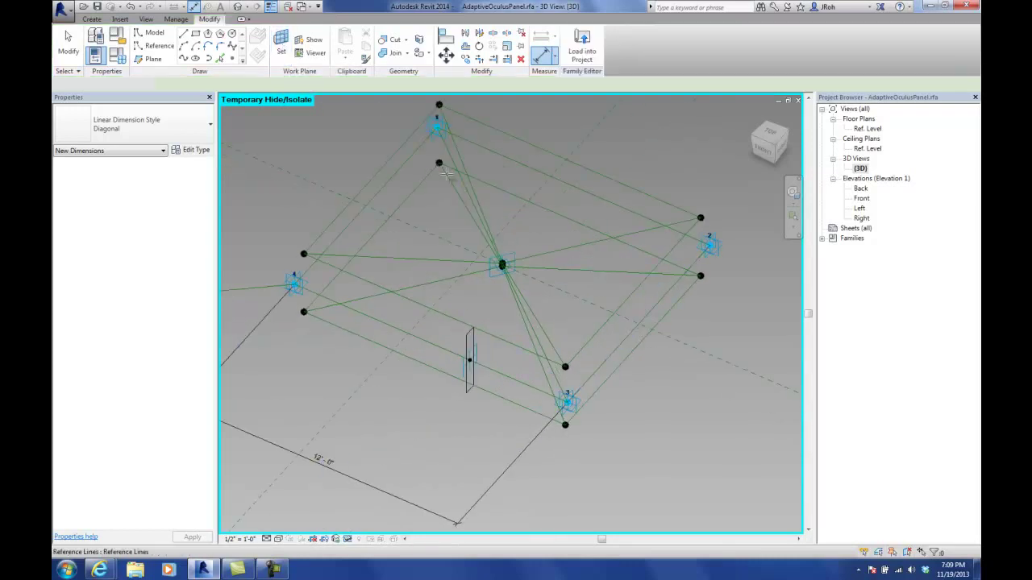
{"action": "left_click", "coordinate": [628, 339]}
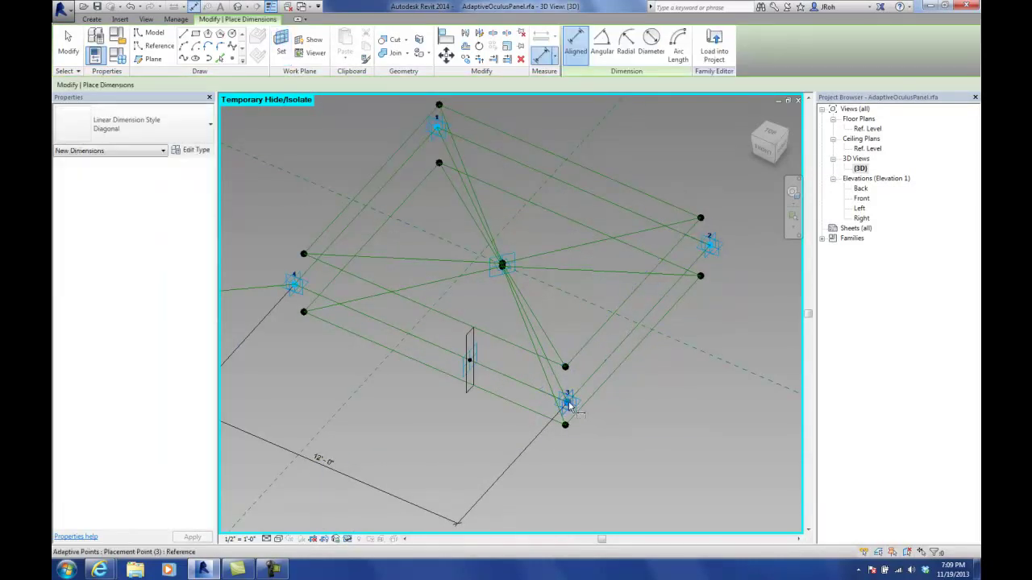
{"action": "left_click", "coordinate": [568, 403]}
{"action": "left_click", "coordinate": [709, 245]}
{"action": "left_click", "coordinate": [753, 398]}
{"action": "scroll", "coordinate": [450, 285], "scroll_direction": "down", "scroll_amount": 2}
{"action": "right_click", "coordinate": [495, 276]}
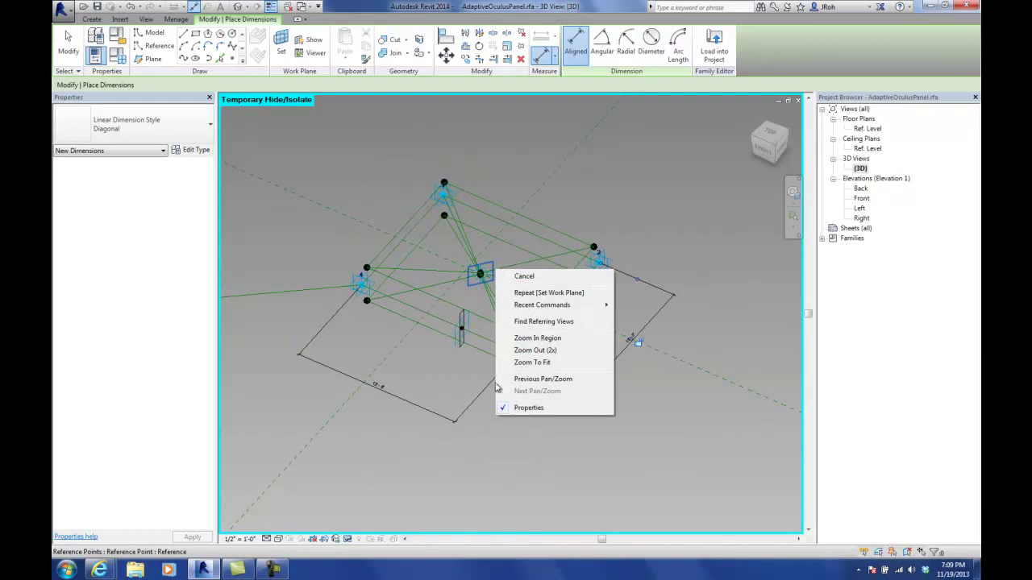
{"action": "key", "text": "Escape"}
{"action": "key", "text": "Escape"}
- Set the work plane to the diagonal reference line between adaptive points 1 and 3 and dimension the distance between those points
{"action": "middle_click_drag", "start_coordinate": [489, 406], "coordinate": [638, 394], "text": "shift"}
{"action": "scroll", "coordinate": [456, 264], "scroll_direction": "up", "scroll_amount": 3}
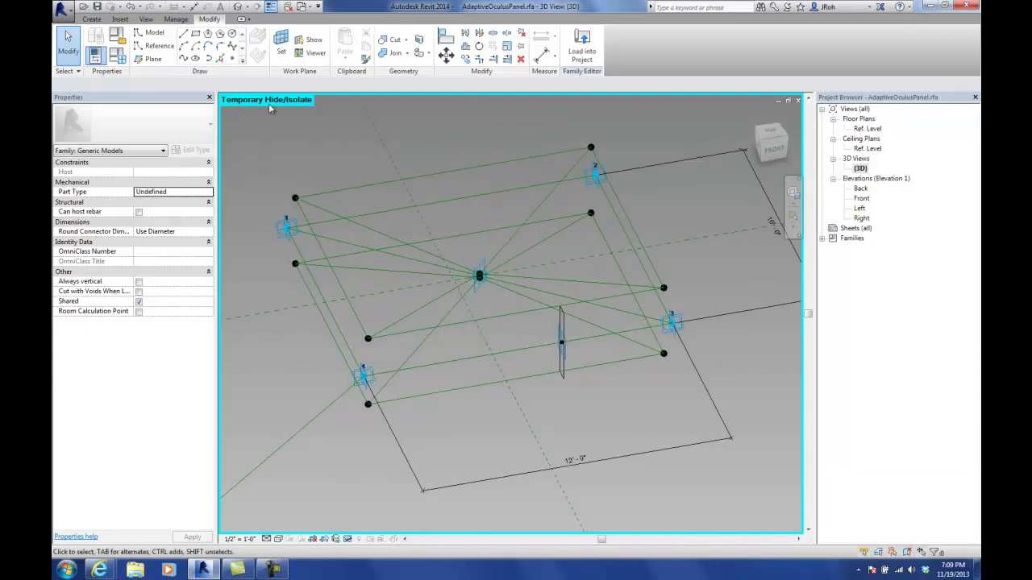
{"action": "left_click", "coordinate": [542, 55]}
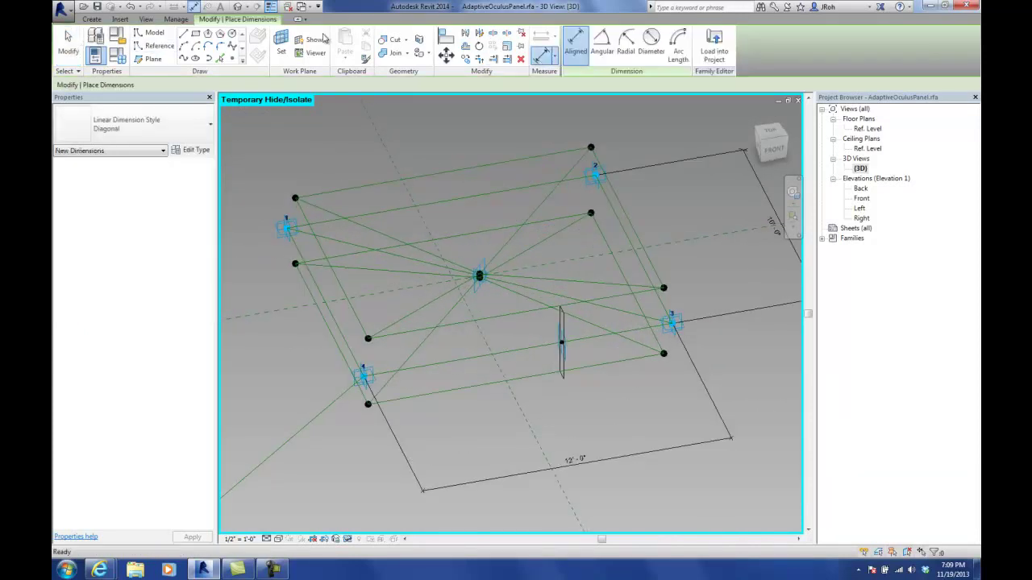
{"action": "left_click", "coordinate": [281, 45]}
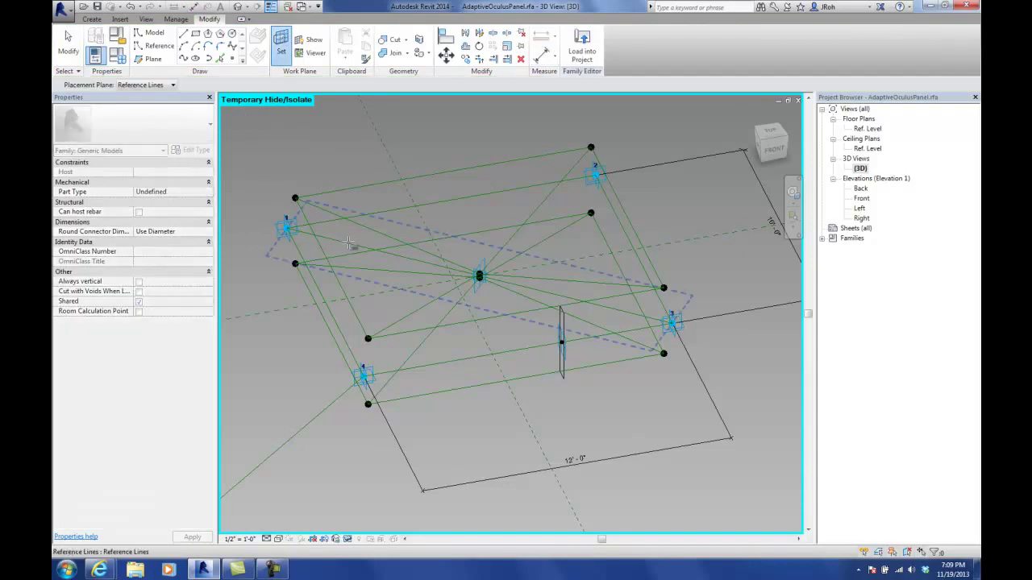
{"action": "key", "text": "d"}
{"action": "key", "text": "i"}
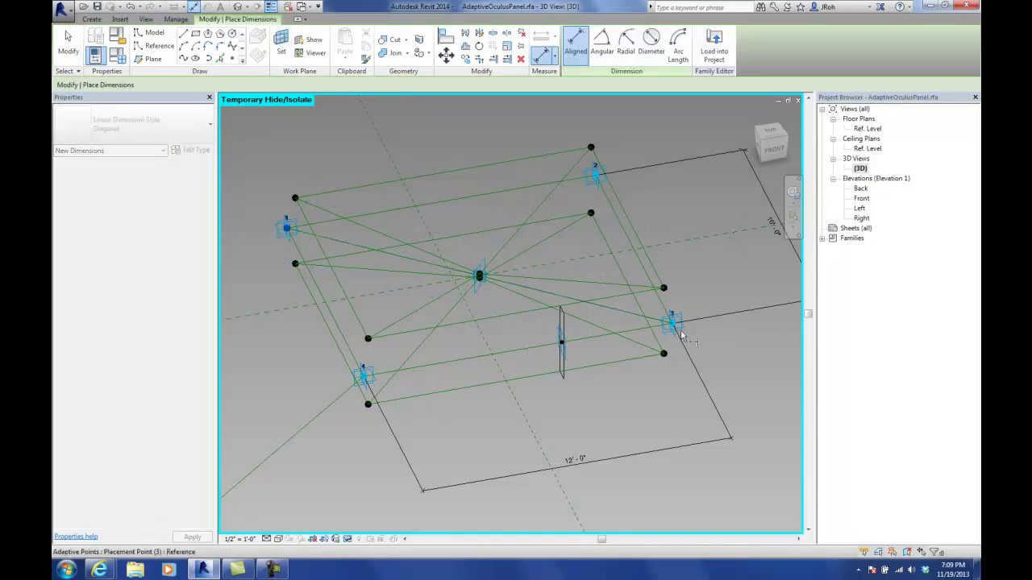
{"action": "scroll", "coordinate": [681, 330], "scroll_direction": "down", "scroll_amount": 4}
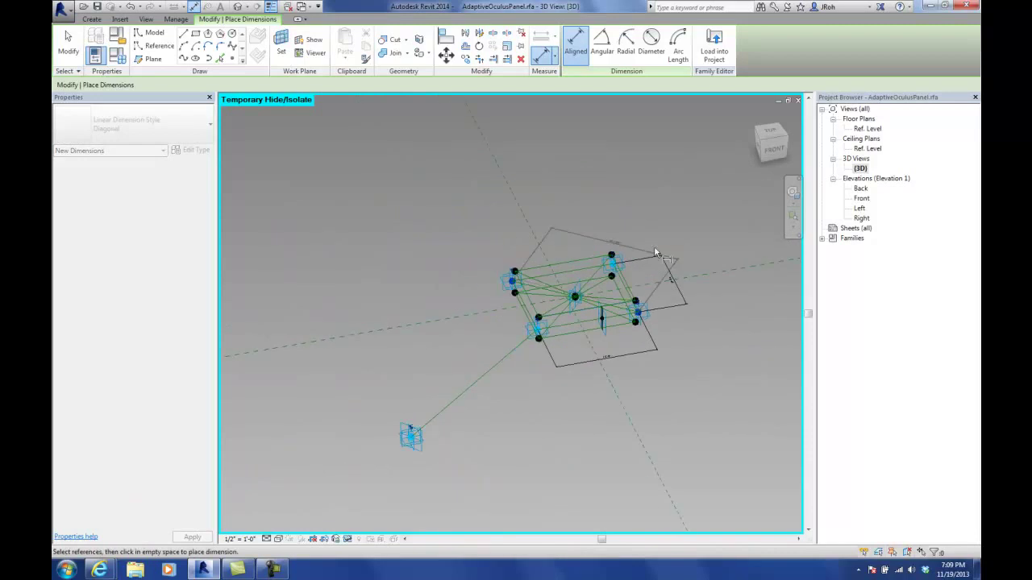
{"action": "left_click", "coordinate": [655, 236]}
{"action": "key", "text": "Escape"}
{"action": "key", "text": "Escape"}
- Delete the dimension between adaptive points 4 and 5 from the Ref. Level floor plan
{"action": "middle_click_drag", "start_coordinate": [594, 289], "coordinate": [487, 392], "text": "shift"}
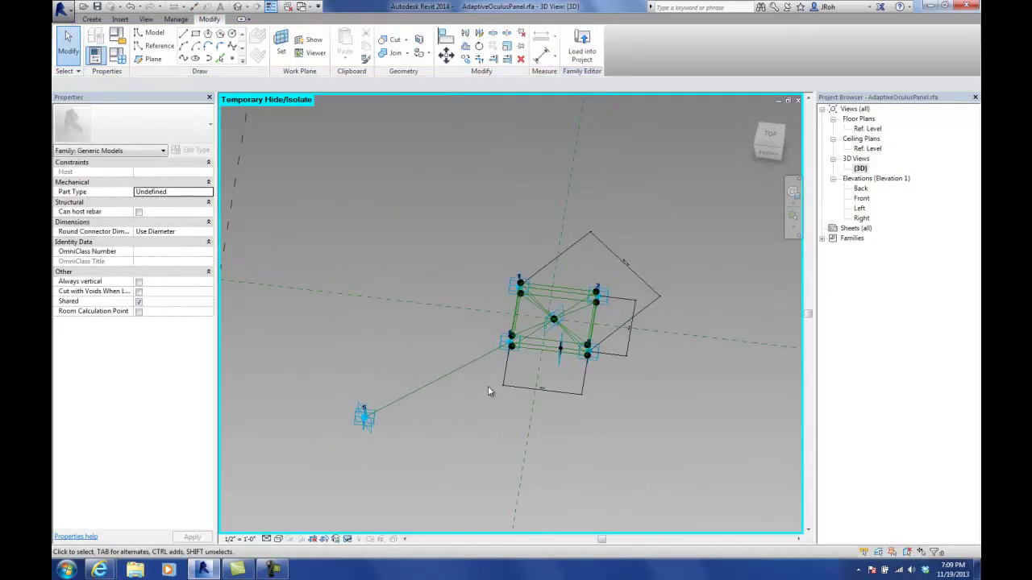
{"action": "double_click", "coordinate": [868, 129]}
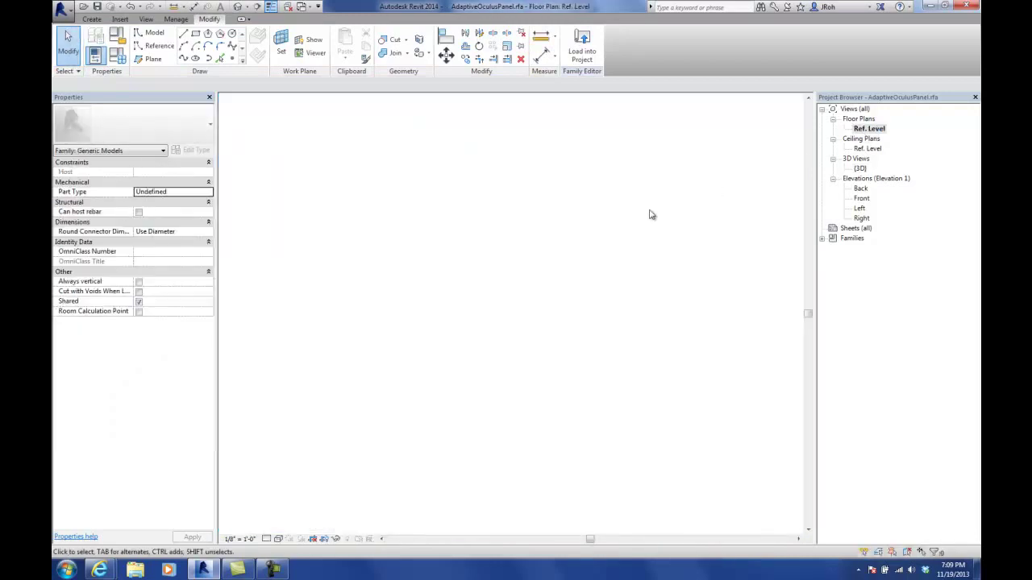
{"action": "scroll", "coordinate": [483, 371], "scroll_direction": "down", "scroll_amount": 4}
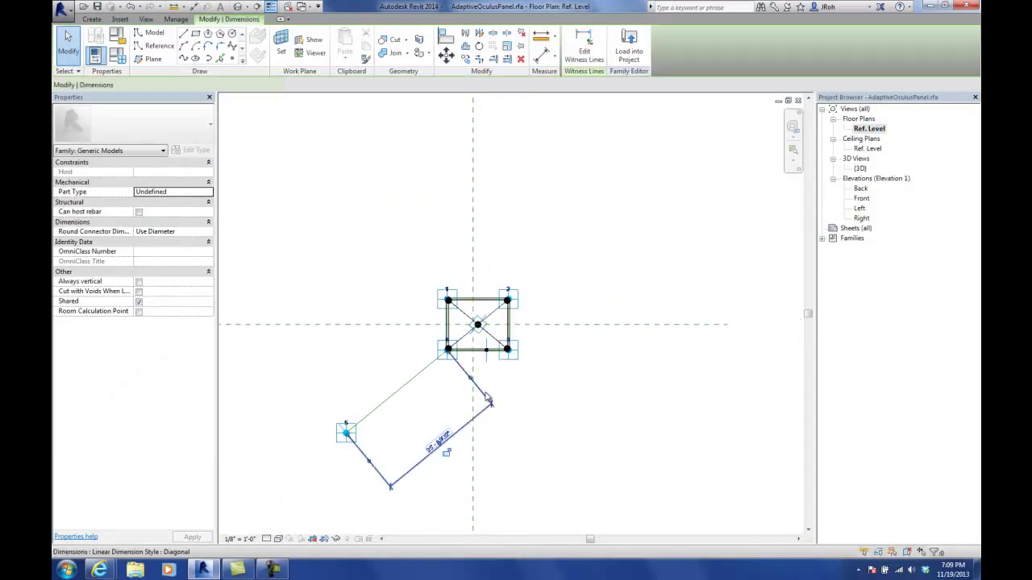
{"action": "left_click", "coordinate": [487, 399]}
{"action": "left_click", "coordinate": [594, 364]}
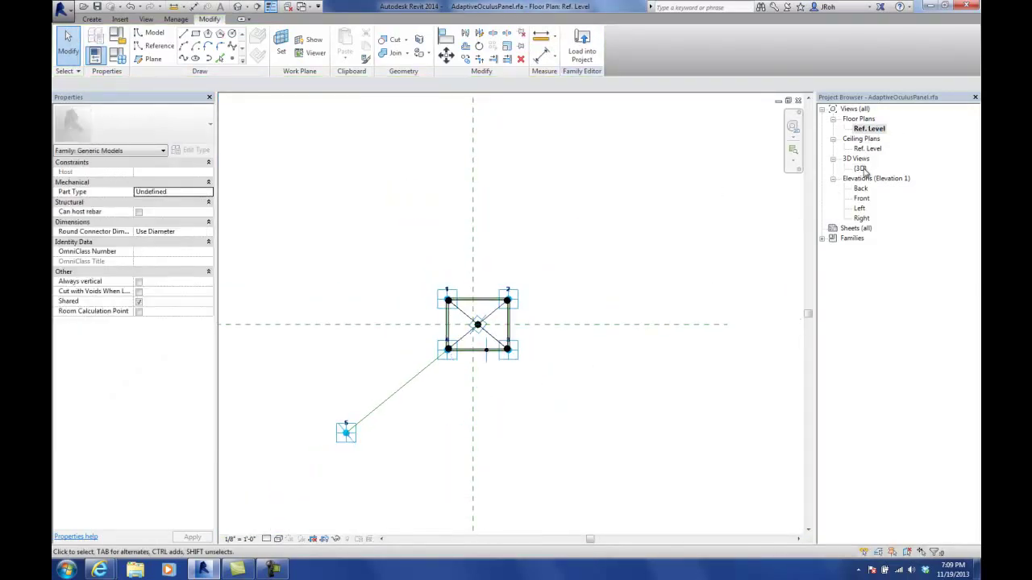
- In the 3D view, set the work plane to the reference line running to adaptive point 5 and dimension between points 4 and 5
{"action": "double_click", "coordinate": [860, 168]}
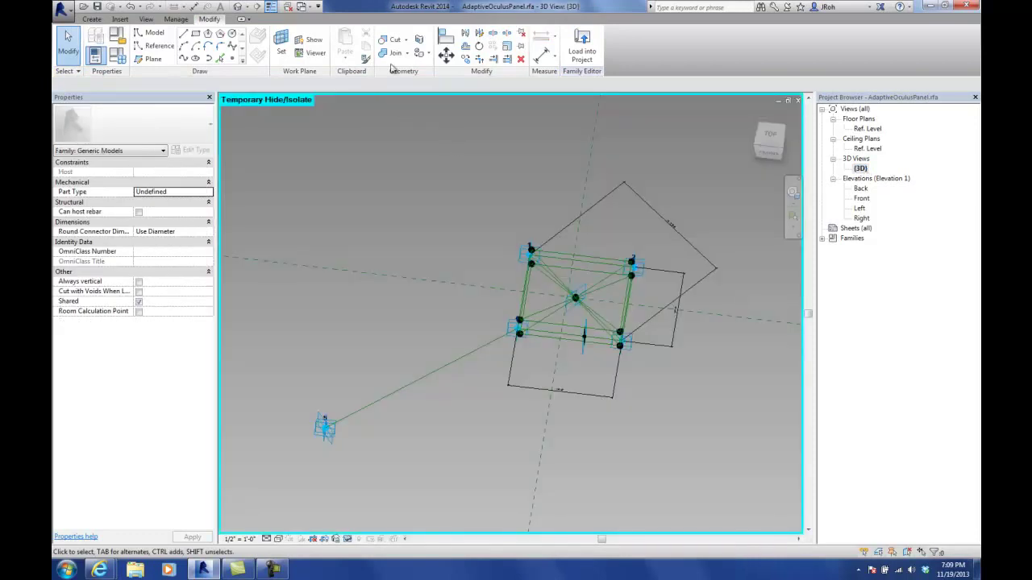
{"action": "left_click", "coordinate": [544, 53]}
{"action": "left_click", "coordinate": [282, 46]}
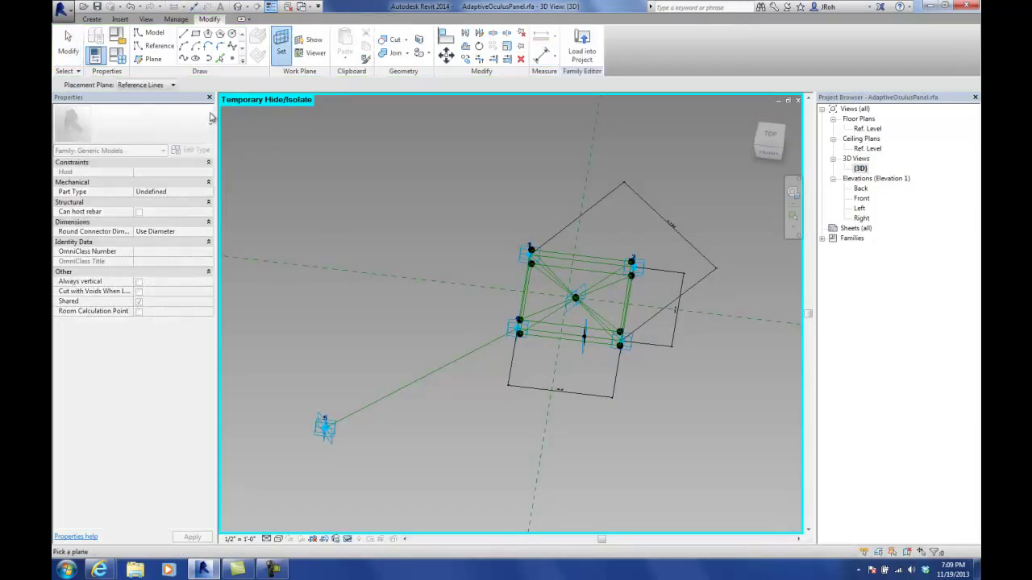
{"action": "left_click", "coordinate": [405, 386]}
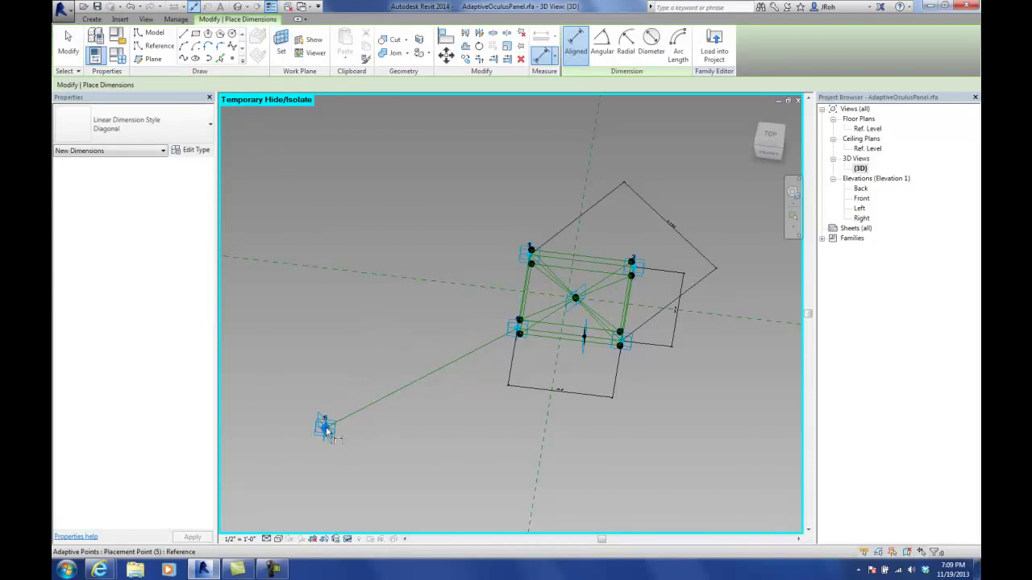
{"action": "left_click", "coordinate": [467, 333]}
{"action": "left_click", "coordinate": [420, 317]}
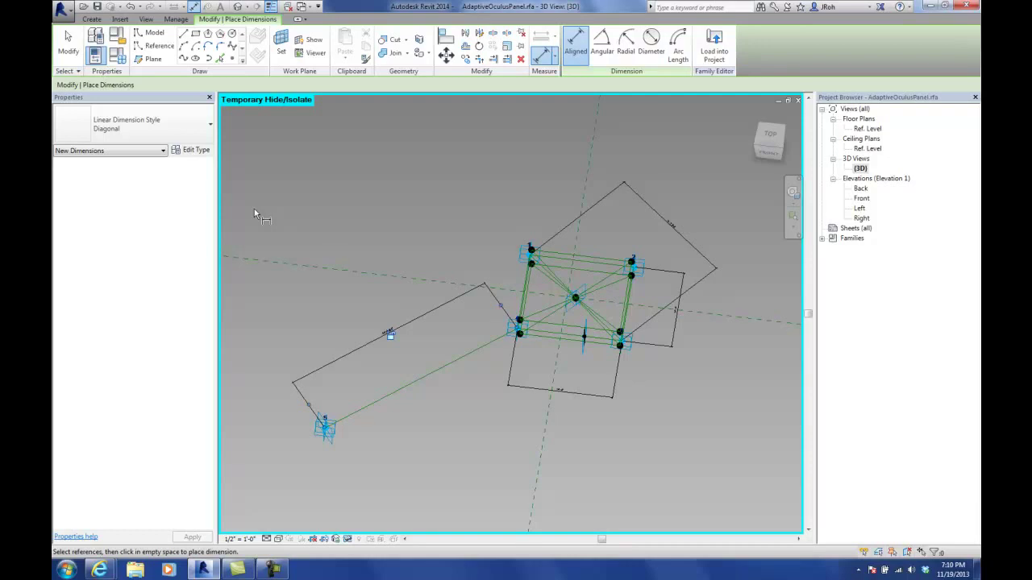
{"action": "left_click", "coordinate": [67, 45]}
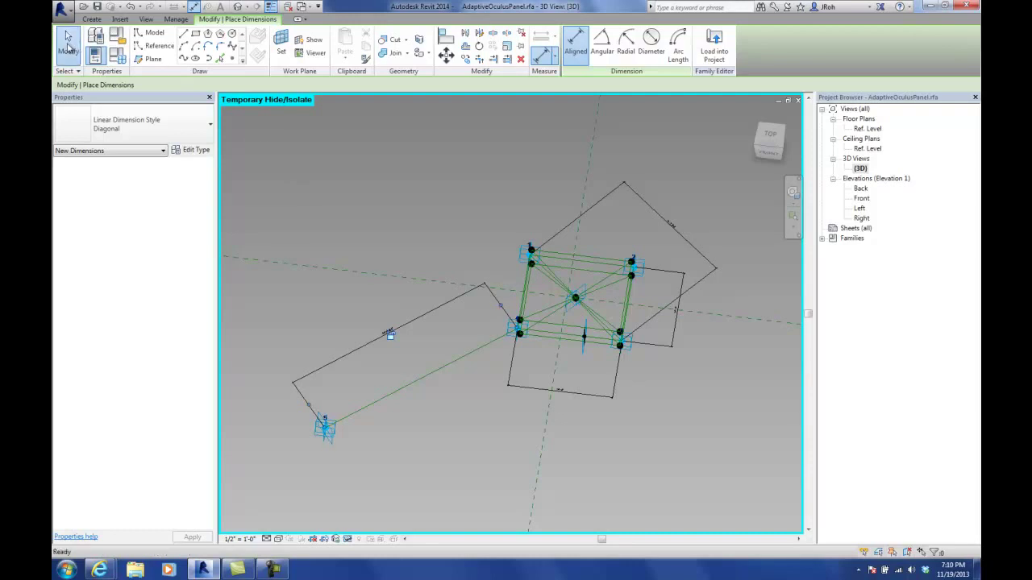
- Move adaptive point 5 closer to the panel, about 20 feet from adaptive point 4, to flex the new dimension
{"action": "left_click", "coordinate": [332, 436]}
{"action": "left_click_drag", "start_coordinate": [352, 436], "coordinate": [369, 403]}
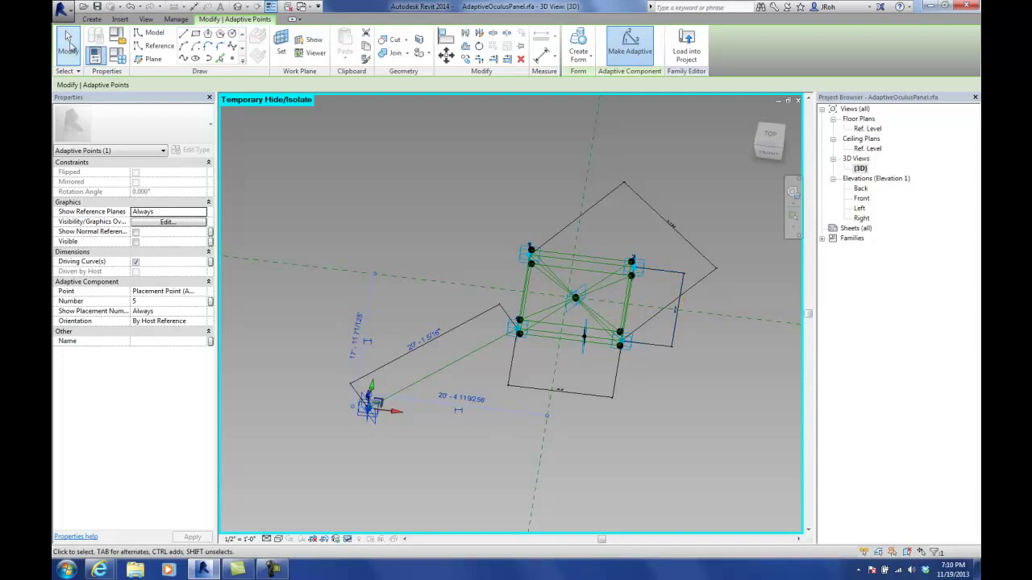
{"action": "left_click", "coordinate": [394, 204]}
- Add a reporting instance length parameter named LegA to the family, grouped under Analysis Results
{"action": "left_click", "coordinate": [117, 37]}
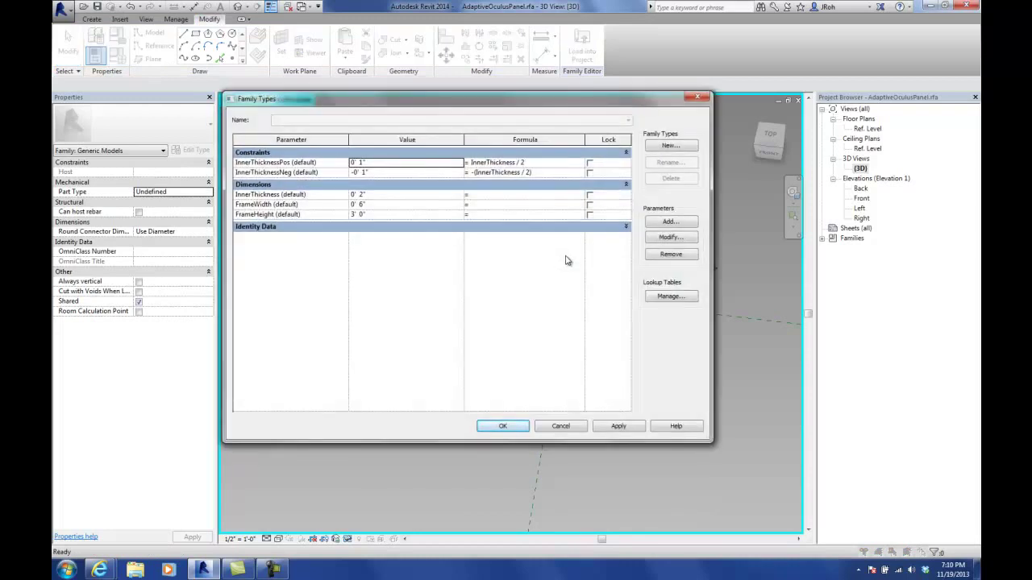
{"action": "left_click", "coordinate": [667, 222]}
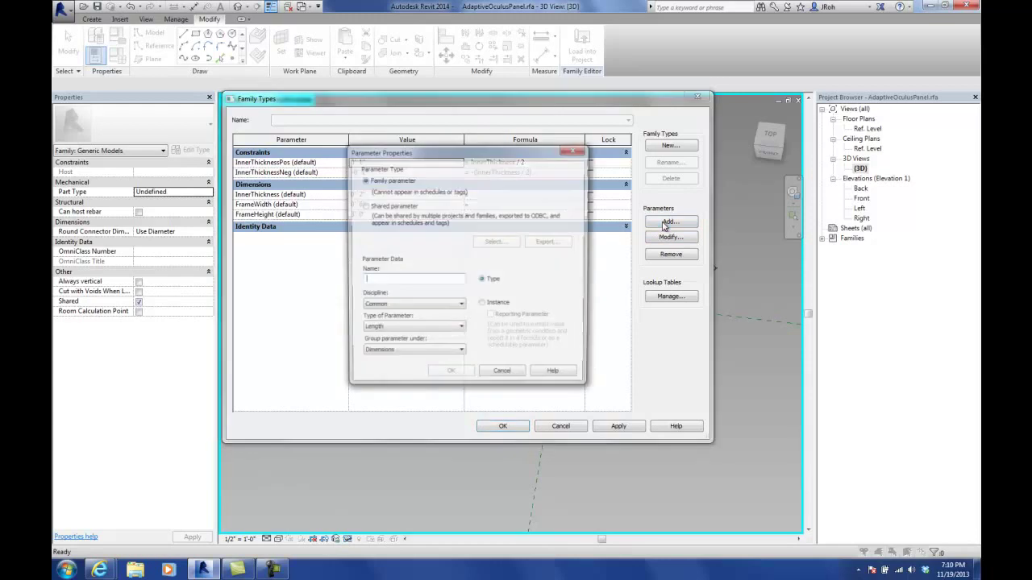
{"action": "left_click", "coordinate": [389, 357]}
{"action": "scroll", "coordinate": [465, 395], "scroll_direction": "up", "scroll_amount": 2}
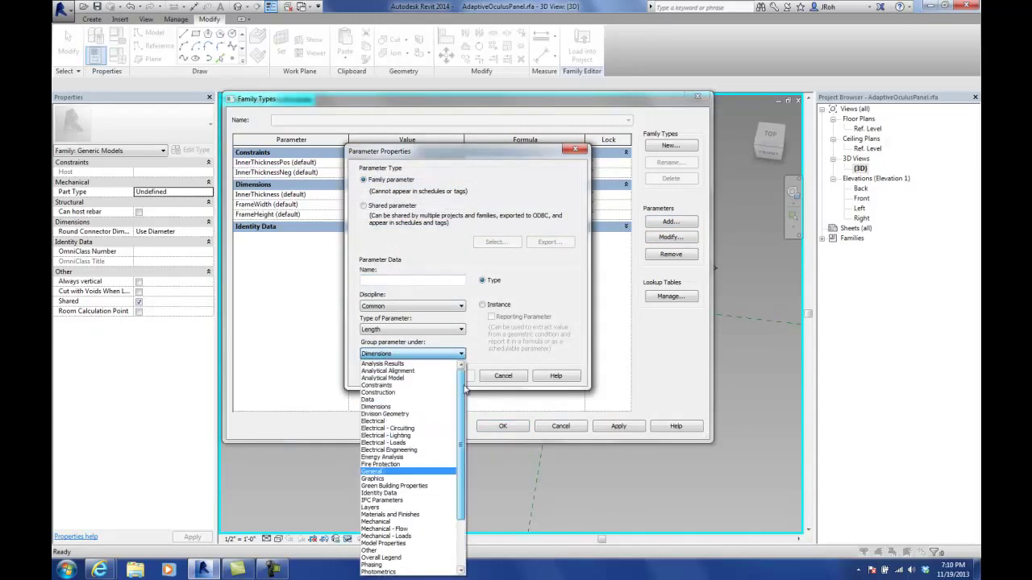
{"action": "left_click", "coordinate": [385, 365]}
{"action": "left_click", "coordinate": [378, 280]}
{"action": "type", "text": "In"}
{"action": "type", "text": "egA"}
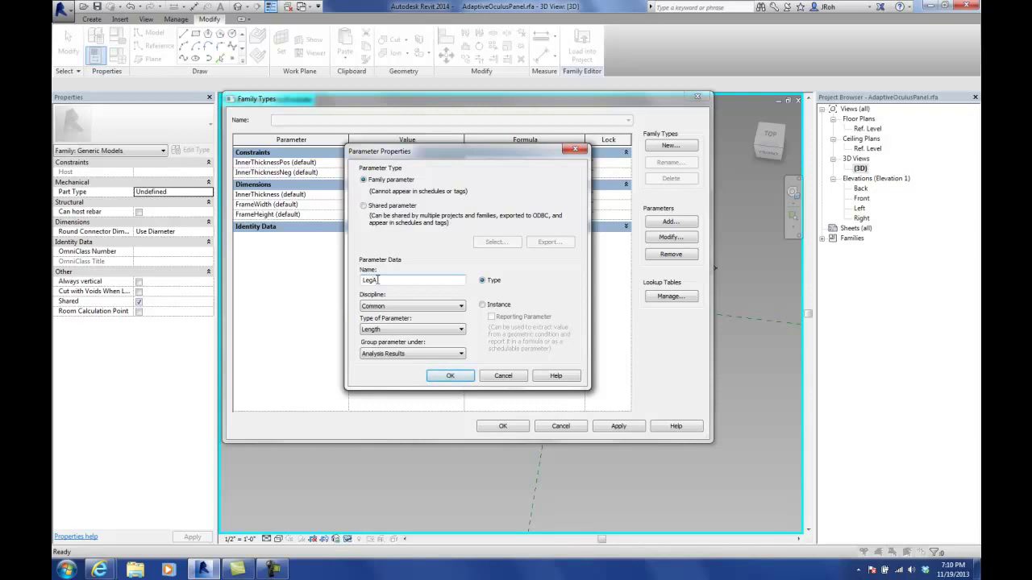
{"action": "key", "text": "Tab"}
{"action": "left_click", "coordinate": [483, 306]}
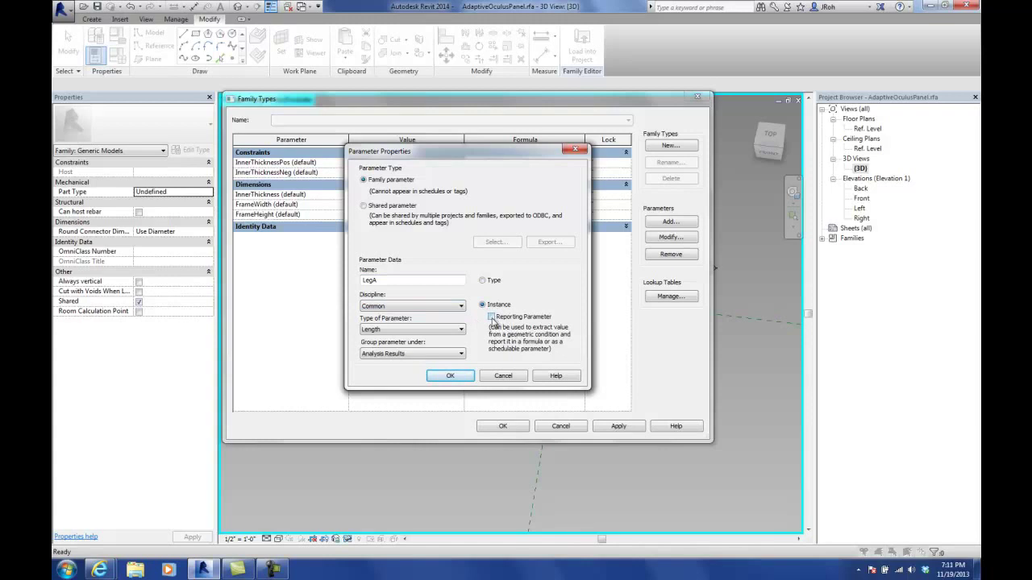
{"action": "left_click", "coordinate": [491, 316]}
{"action": "left_click", "coordinate": [452, 376]}
- Add a second reporting instance length parameter named LegB, grouped under Analysis Results
{"action": "left_click", "coordinate": [666, 227]}
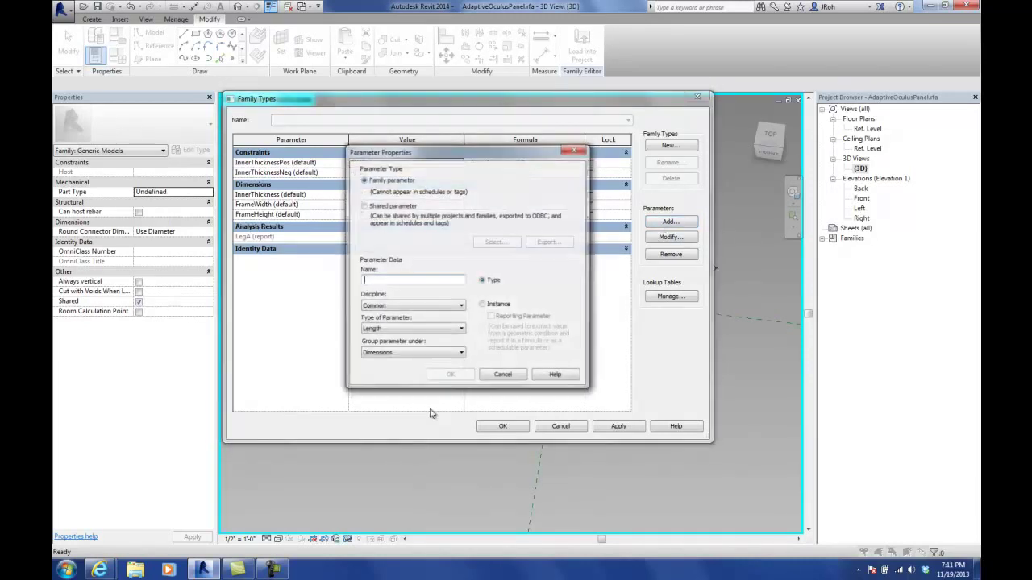
{"action": "left_click", "coordinate": [410, 355]}
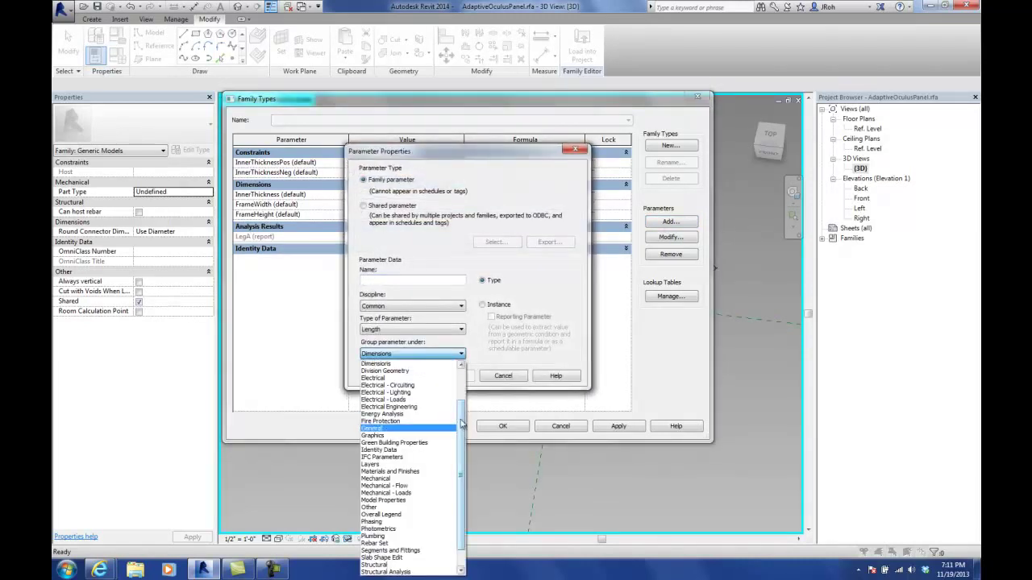
{"action": "scroll", "coordinate": [395, 367], "scroll_direction": "up", "scroll_amount": 2}
{"action": "left_click", "coordinate": [383, 364]}
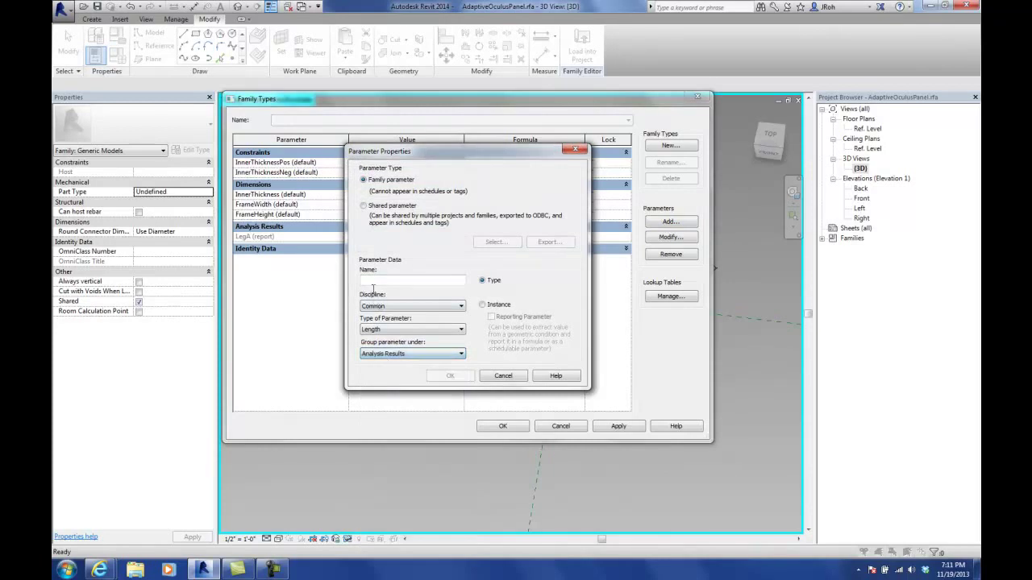
{"action": "type", "text": "Leg"}
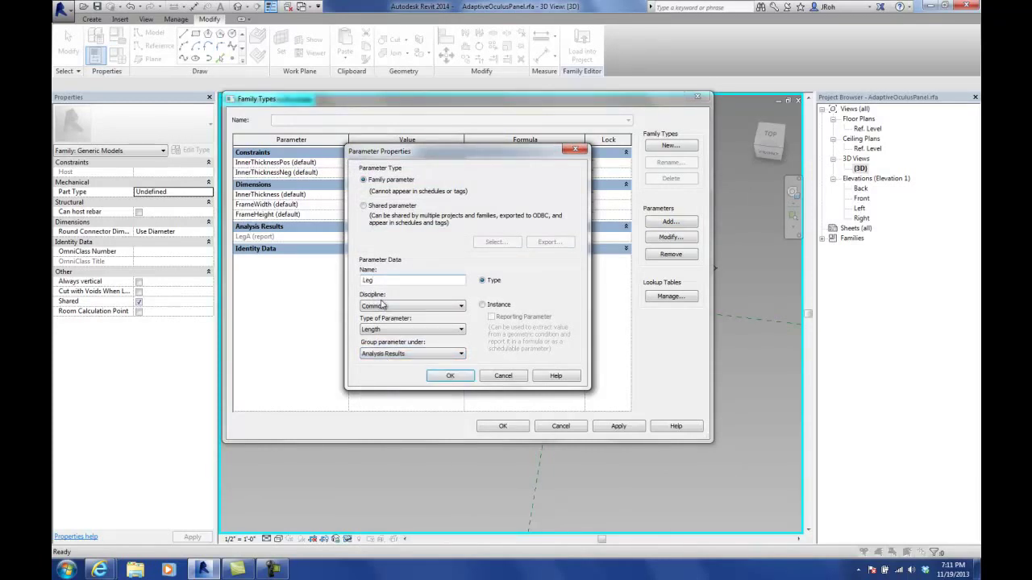
{"action": "type", "text": "B"}
{"action": "left_click", "coordinate": [482, 304]}
{"action": "left_click", "coordinate": [491, 317]}
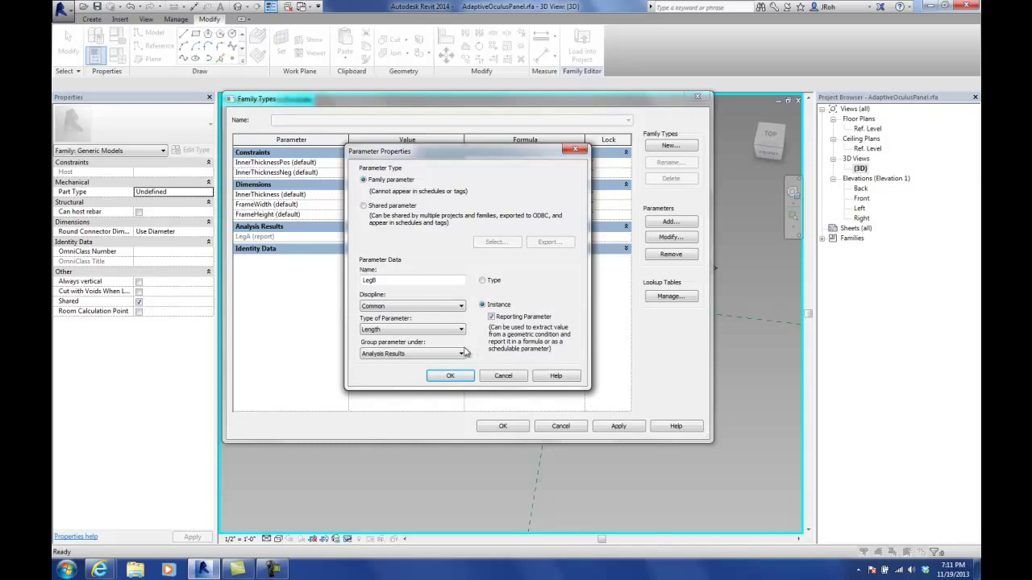
{"action": "left_click", "coordinate": [450, 379]}
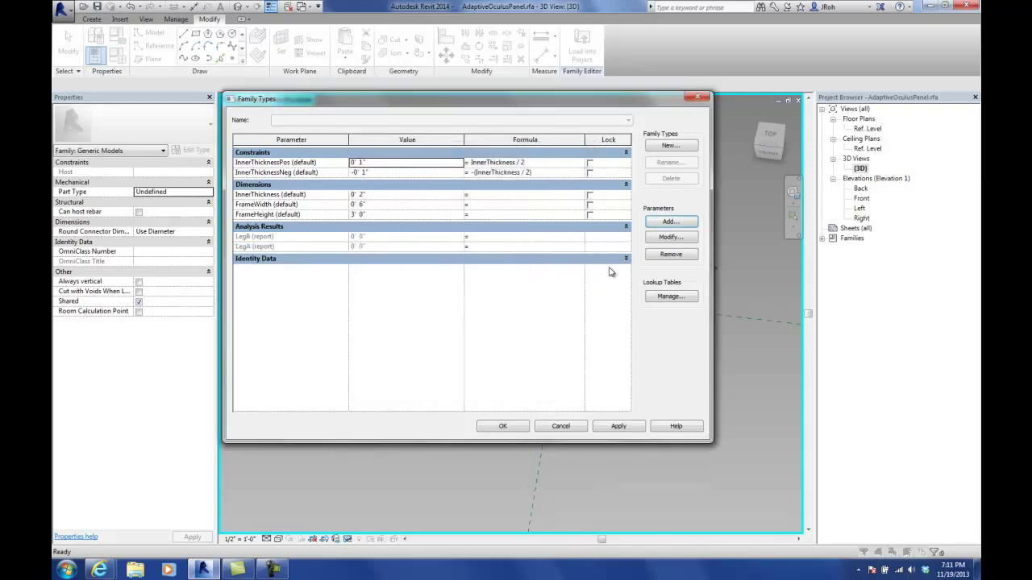
- Add a reporting instance length parameter named Hypotenuse, grouped under Analysis Results
{"action": "left_click", "coordinate": [668, 224]}
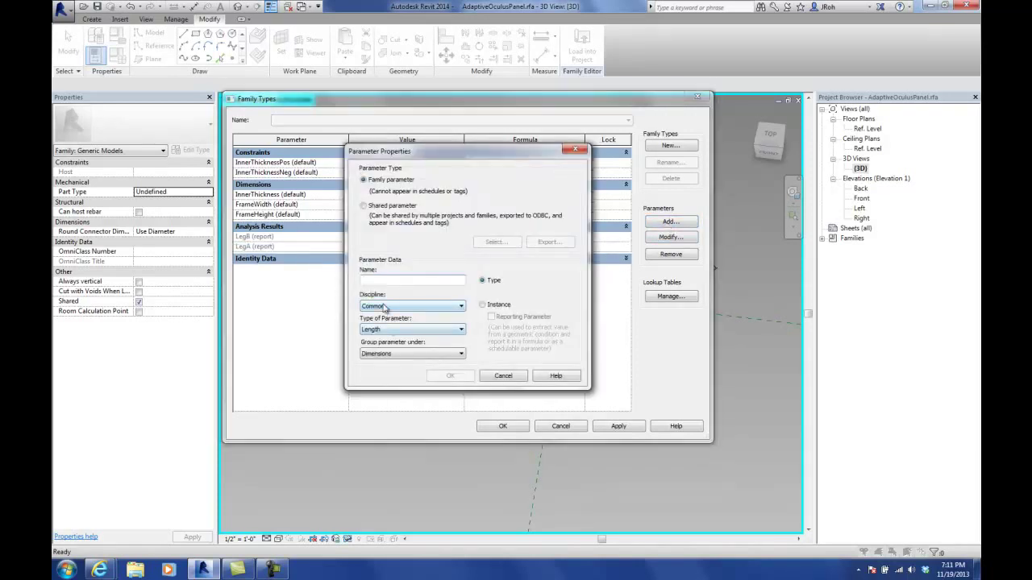
{"action": "type", "text": "Hypotenuse"}
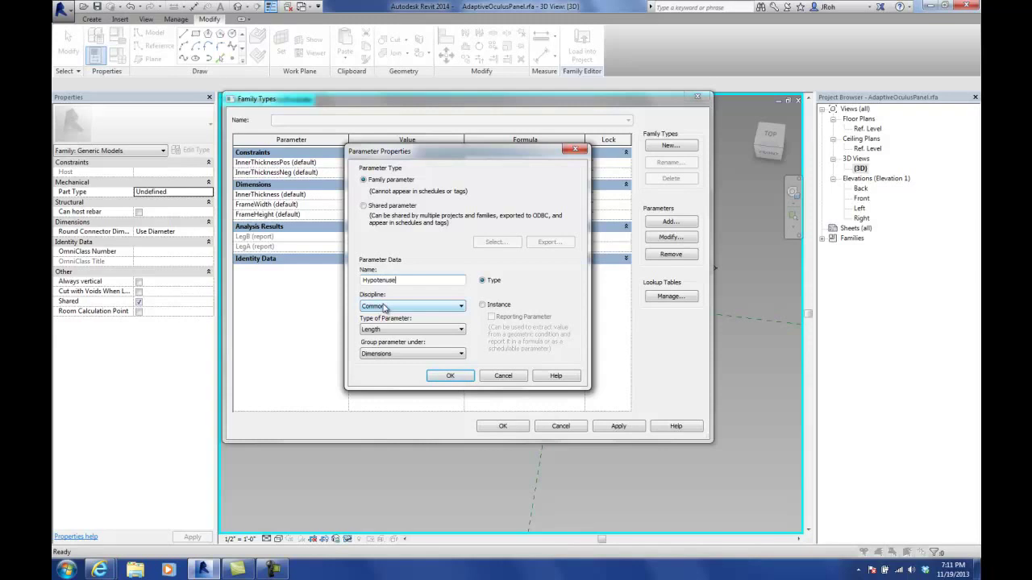
{"action": "left_click", "coordinate": [482, 304]}
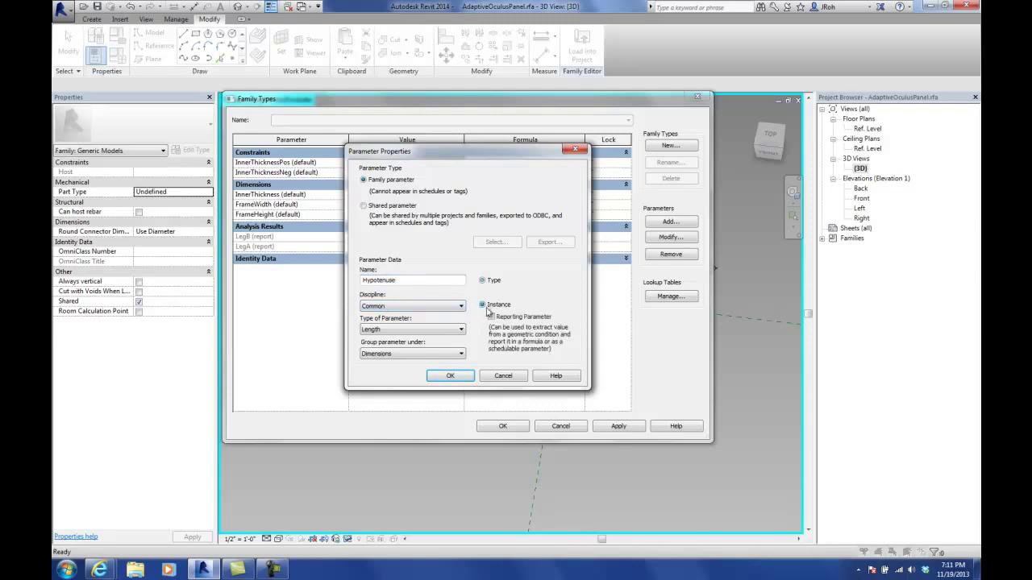
{"action": "left_click", "coordinate": [492, 319]}
{"action": "left_click", "coordinate": [407, 353]}
{"action": "left_click", "coordinate": [457, 397]}
{"action": "left_click", "coordinate": [453, 354]}
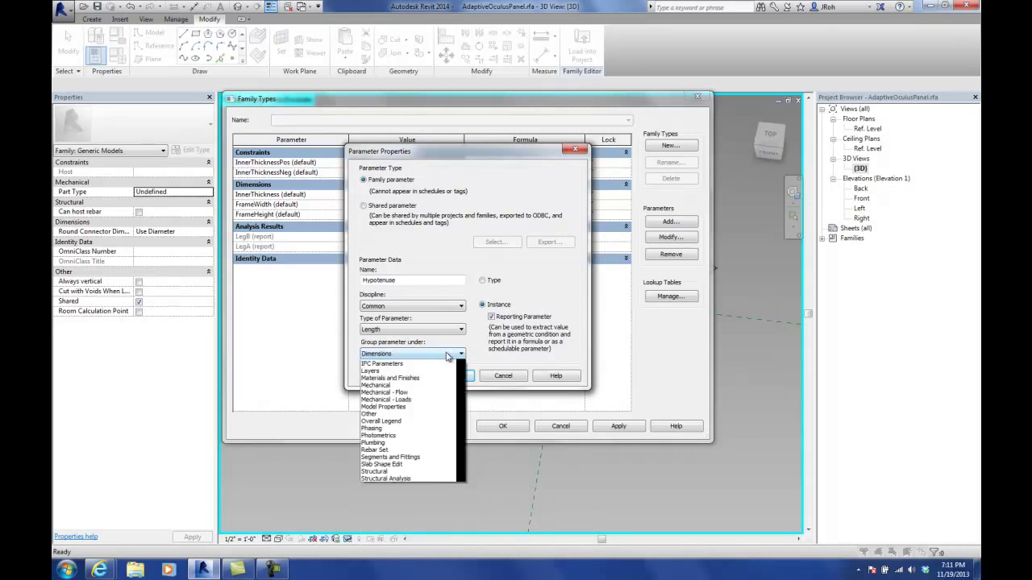
{"action": "scroll", "coordinate": [461, 441], "scroll_direction": "up", "scroll_amount": 2}
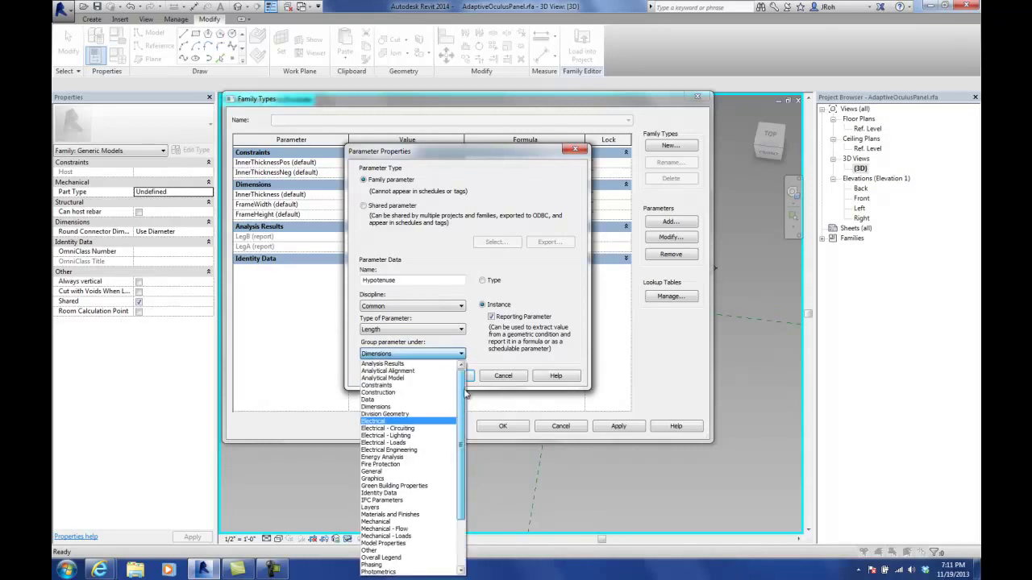
{"action": "left_click", "coordinate": [399, 365]}
{"action": "left_click", "coordinate": [452, 378]}
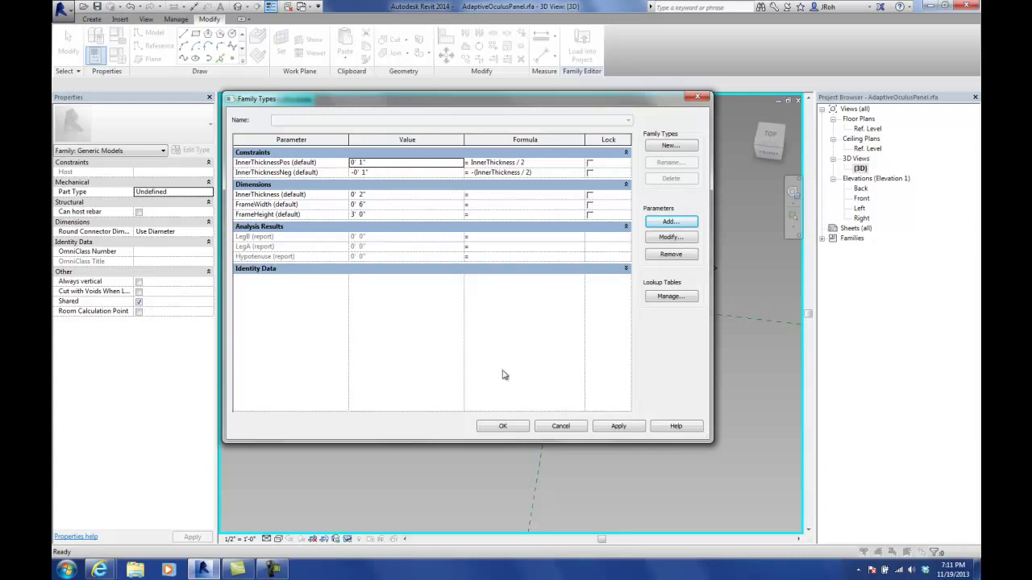
- Add a reporting instance length parameter named PtAttractorLength
{"action": "left_click", "coordinate": [670, 222]}
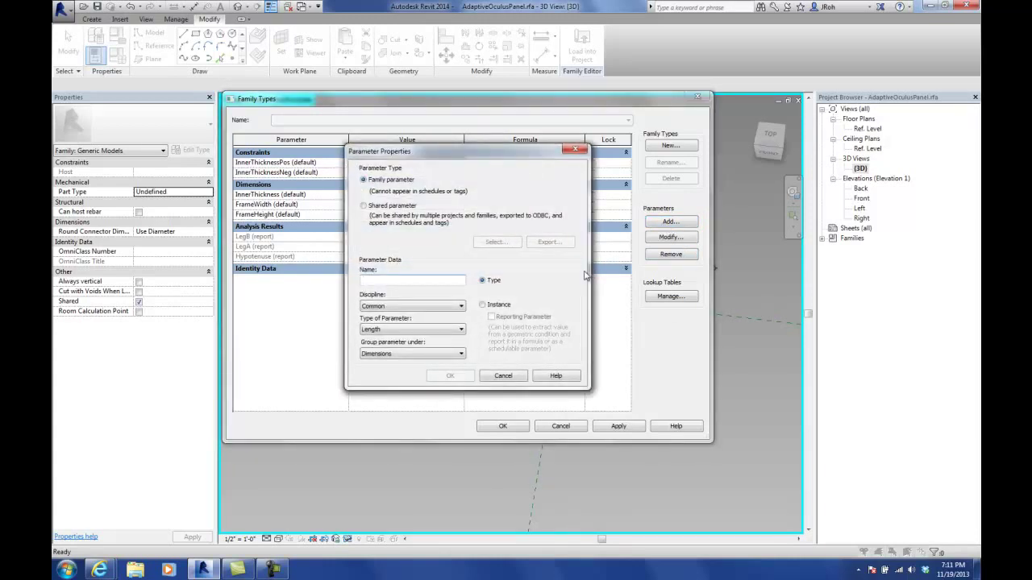
{"action": "type", "text": "PtAttractorLength"}
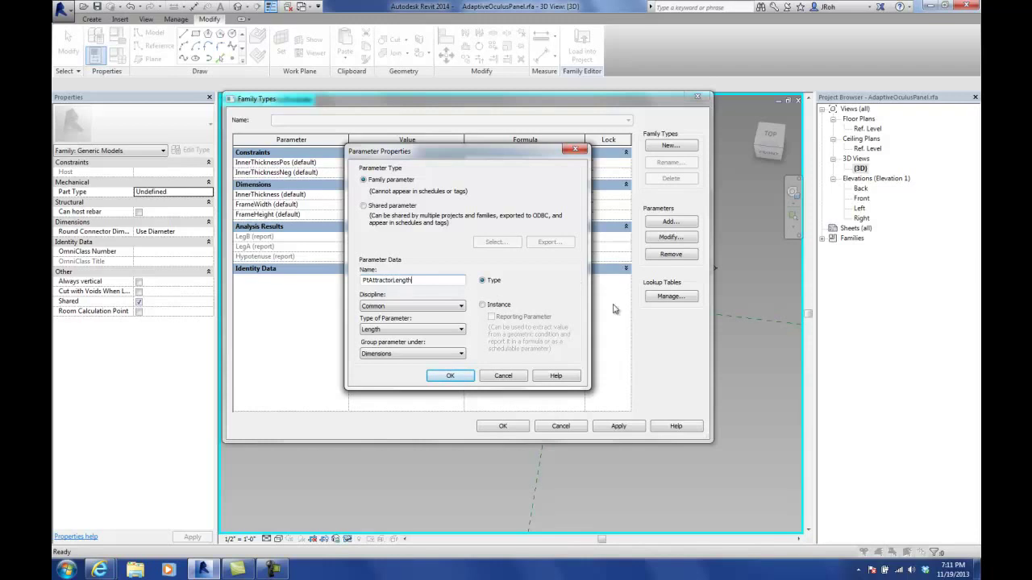
{"action": "left_click", "coordinate": [482, 305]}
{"action": "left_click", "coordinate": [490, 317]}
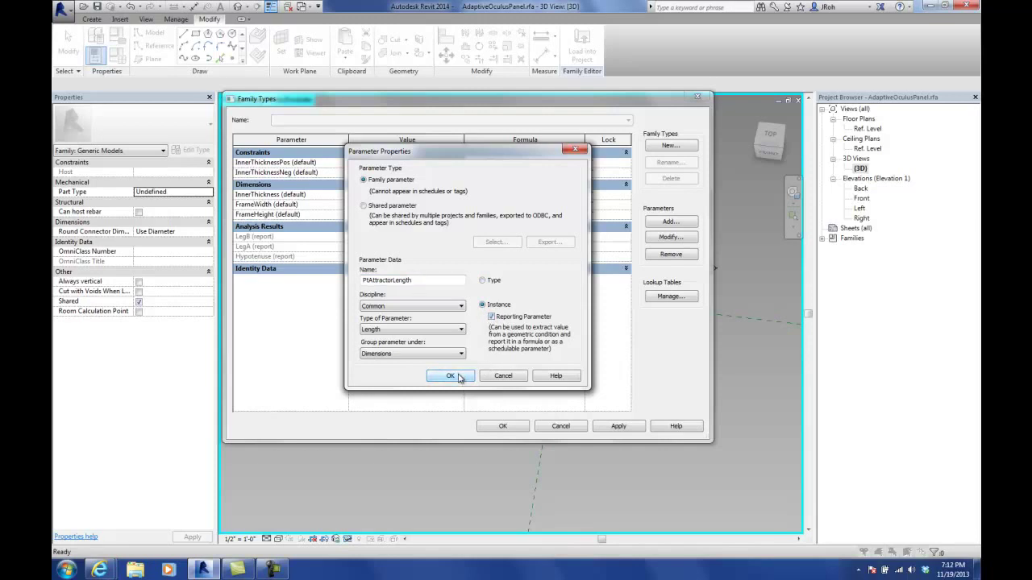
{"action": "left_click", "coordinate": [452, 377]}
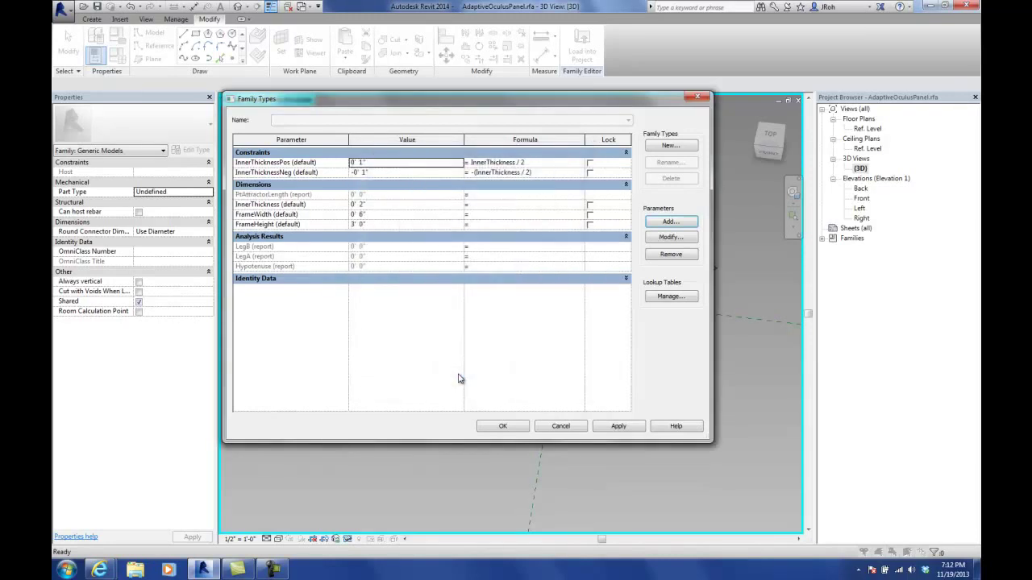
- Regroup the PtAttractorLength parameter under Analysis Results and accept the family's parameter changes
{"action": "left_click", "coordinate": [330, 195]}
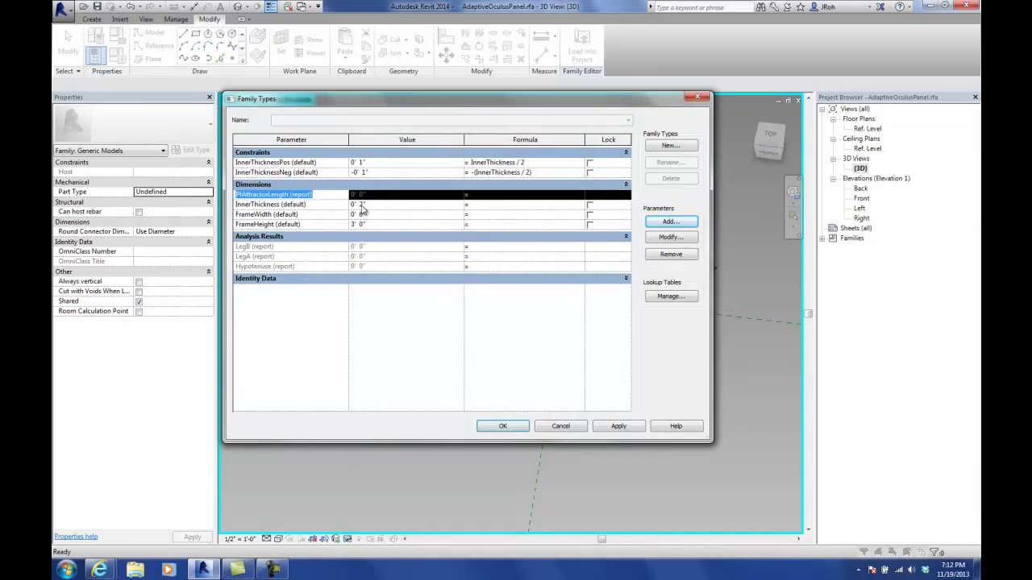
{"action": "left_click", "coordinate": [662, 238]}
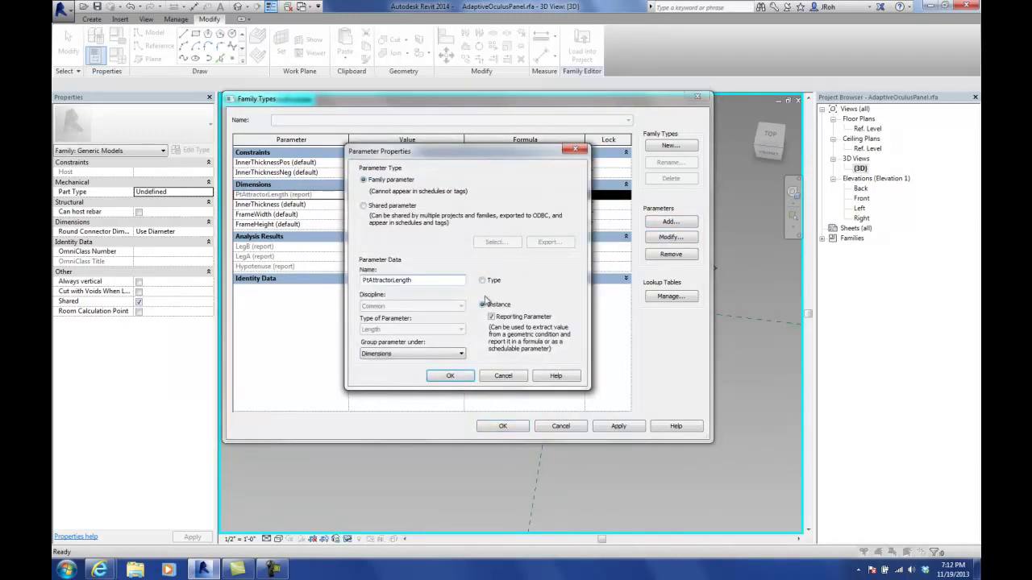
{"action": "left_click", "coordinate": [426, 354]}
{"action": "scroll", "coordinate": [426, 361], "scroll_direction": "up", "scroll_amount": 5}
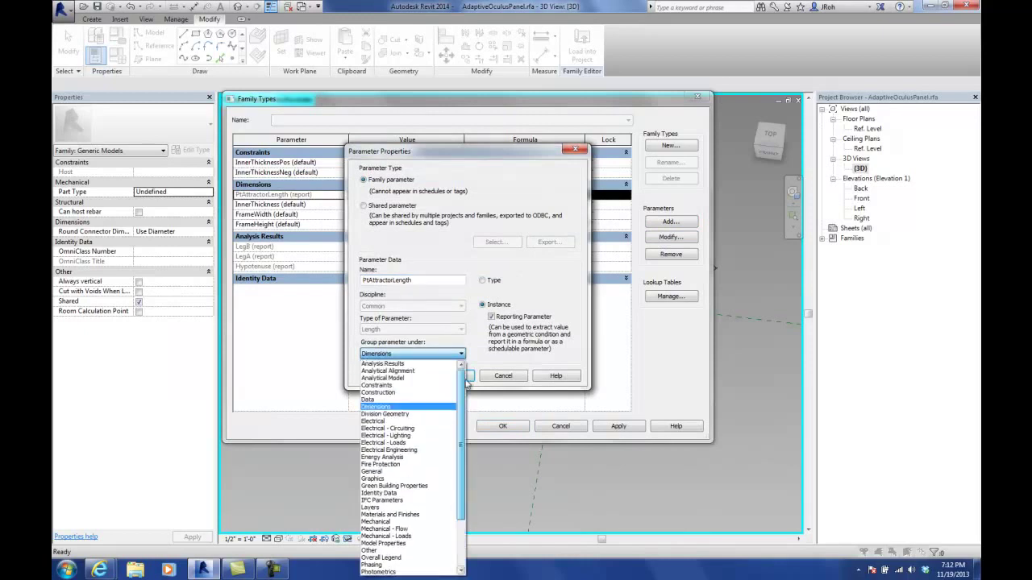
{"action": "left_click", "coordinate": [394, 363]}
{"action": "left_click", "coordinate": [451, 376]}
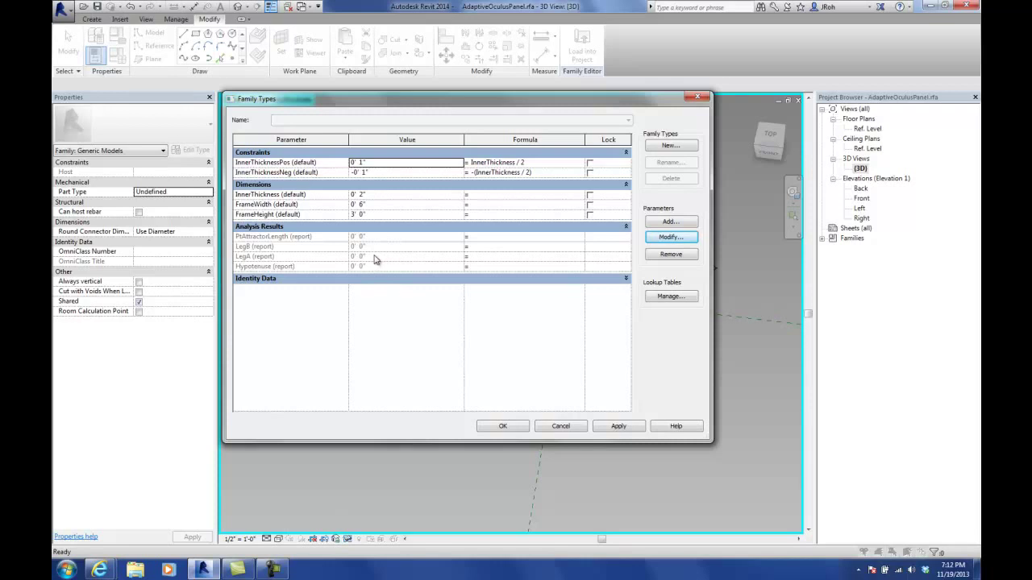
{"action": "left_click", "coordinate": [504, 426]}
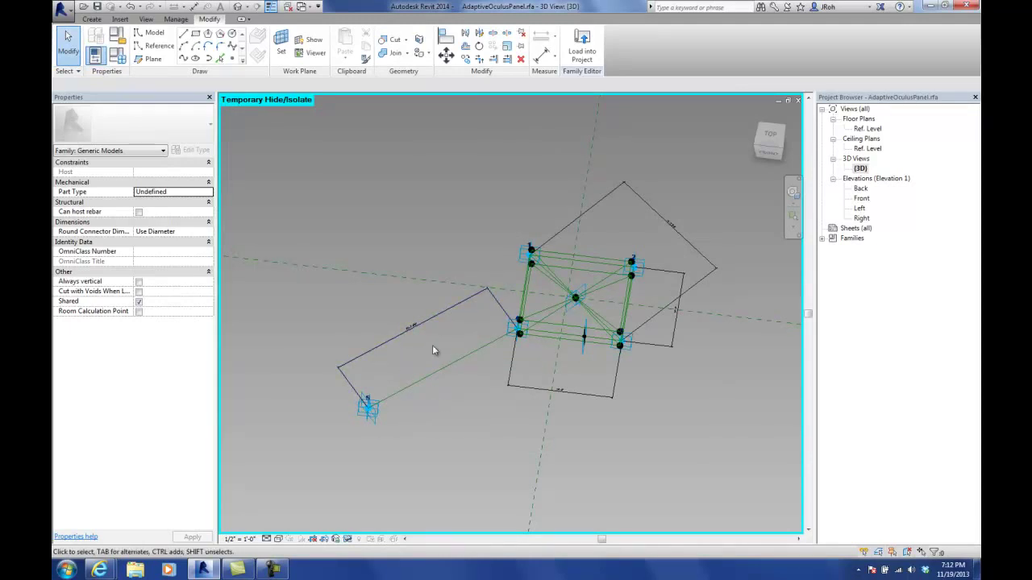
- Label the dimension between adaptive points 4 and 5 with the PtAttractorLength parameter
{"action": "left_click", "coordinate": [446, 308]}
{"action": "left_click", "coordinate": [328, 87]}
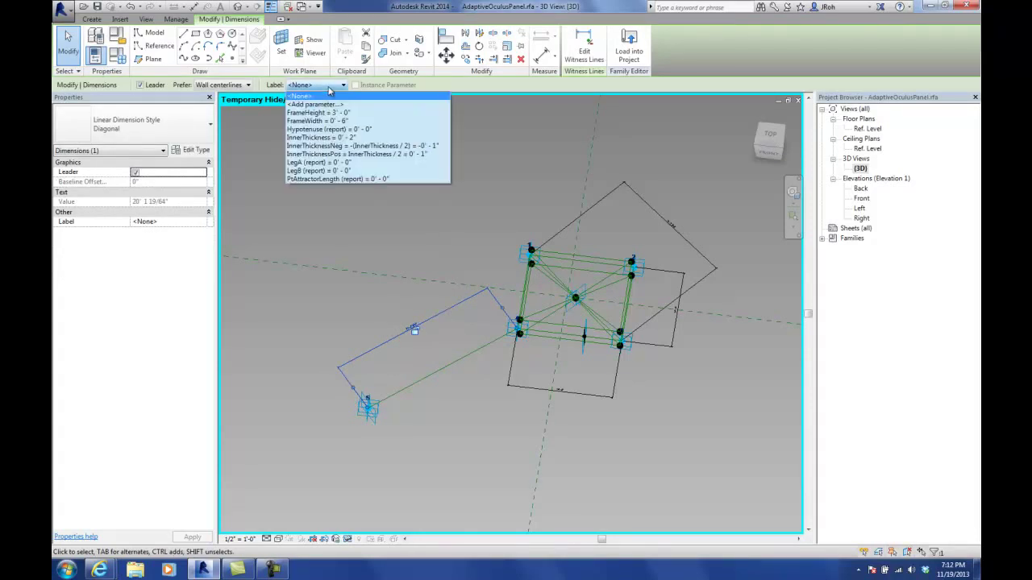
{"action": "left_click", "coordinate": [325, 181]}
{"action": "key", "text": "Escape"}
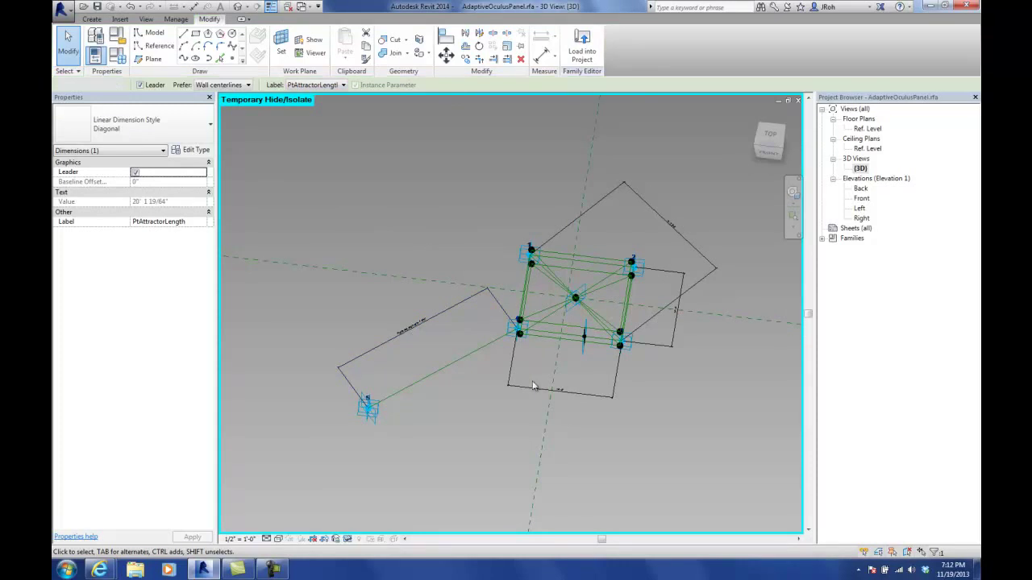
- Label the dimension between adaptive points 3 and 4 as LegA and the one between points 2 and 3 as LegB
{"action": "left_click", "coordinate": [586, 394]}
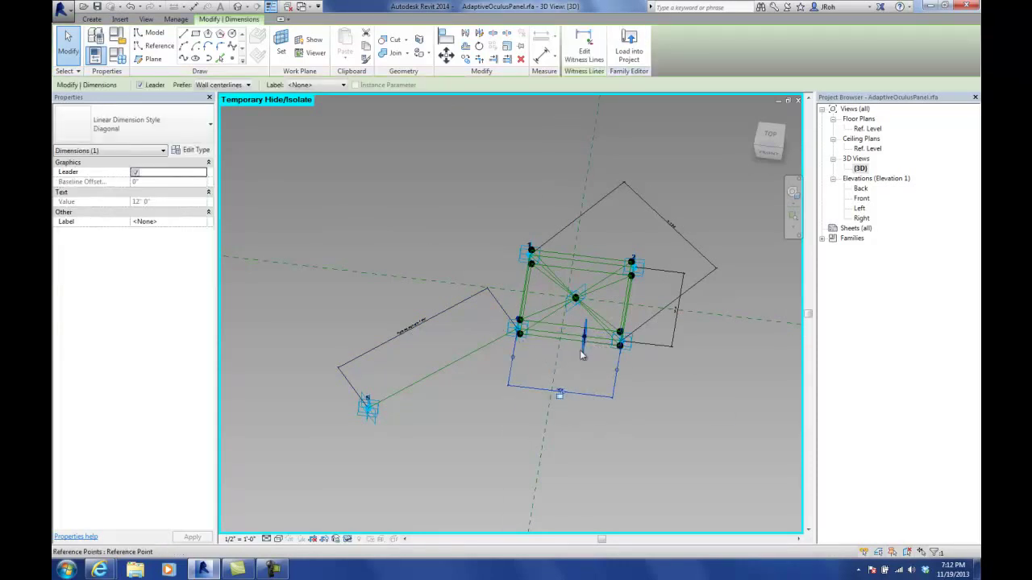
{"action": "left_click", "coordinate": [307, 87]}
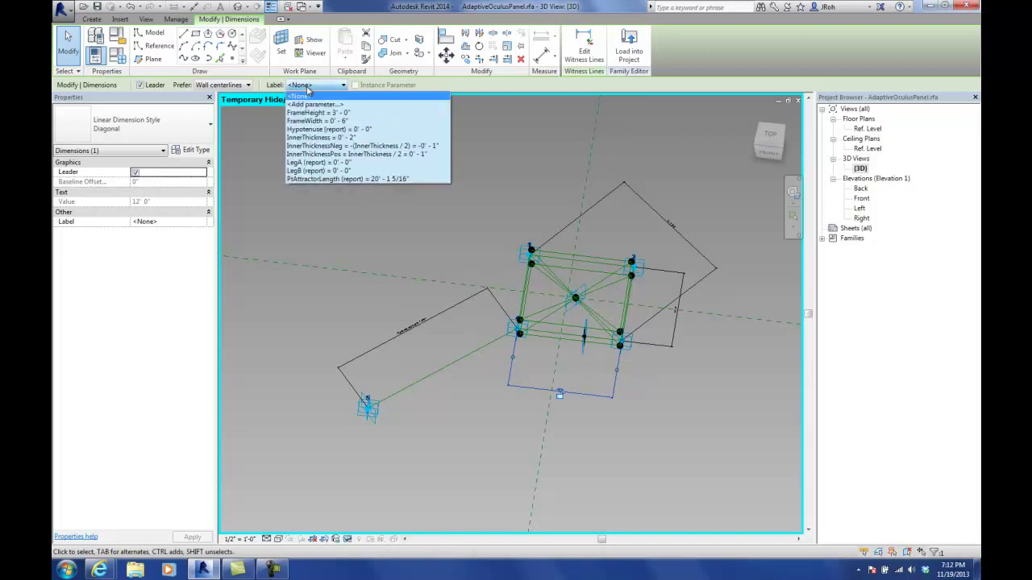
{"action": "left_click", "coordinate": [312, 167]}
{"action": "left_click", "coordinate": [680, 327]}
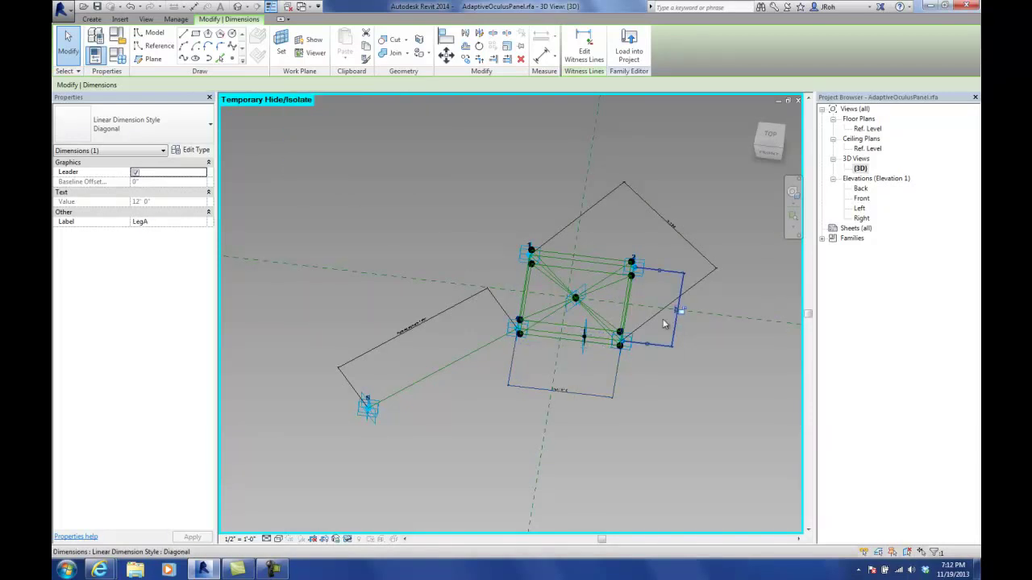
{"action": "left_click", "coordinate": [316, 86]}
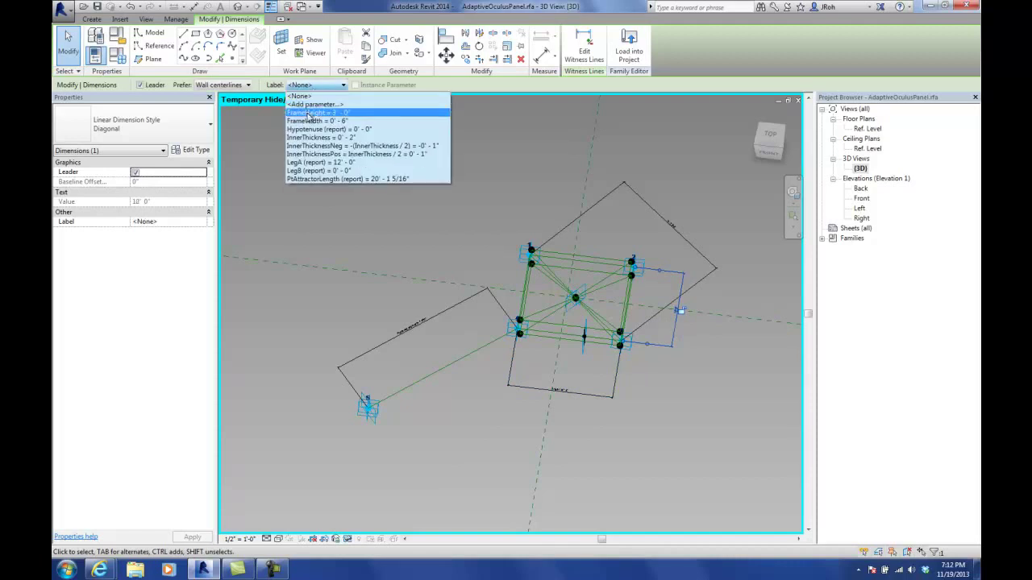
{"action": "left_click", "coordinate": [308, 171]}
- Label the diagonal dimension between adaptive points 1 and 3 with the Hypotenuse parameter
{"action": "left_click", "coordinate": [648, 206]}
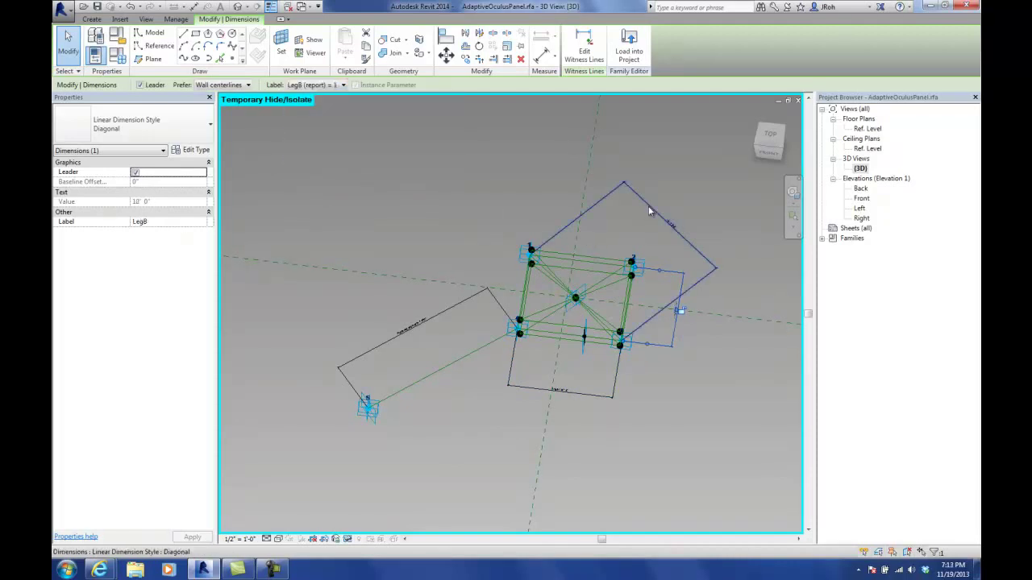
{"action": "left_click", "coordinate": [316, 85]}
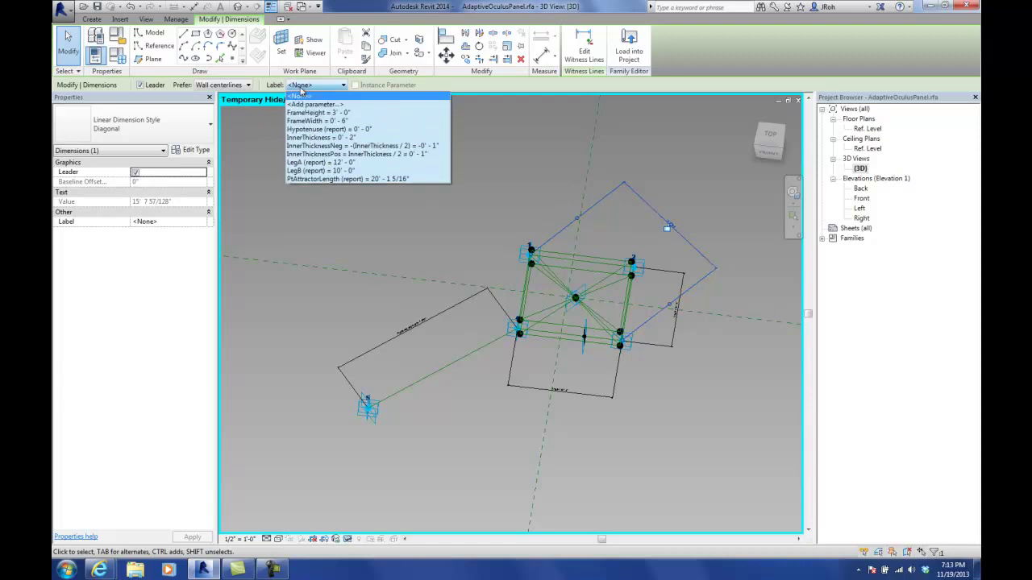
{"action": "left_click", "coordinate": [323, 105]}
{"action": "left_click", "coordinate": [410, 190]}
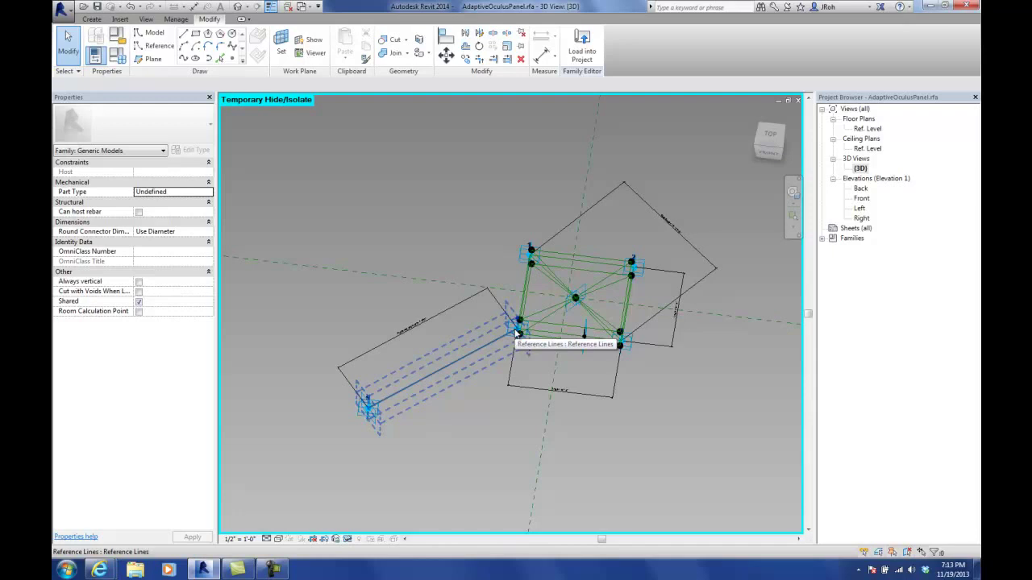
- Save the family and set the InnerThickness parameter to 10' 0"
{"action": "left_click", "coordinate": [98, 7]}
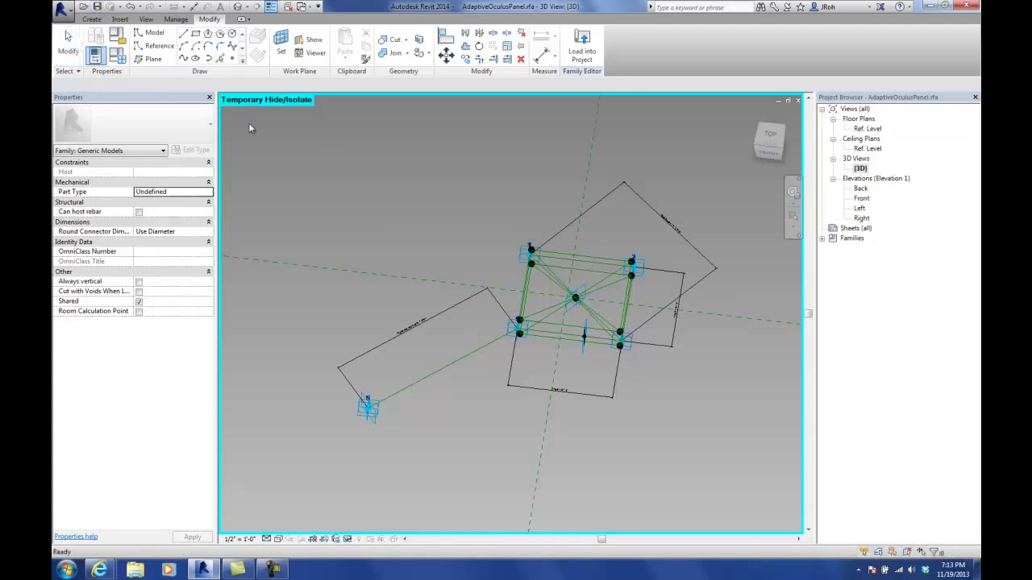
{"action": "left_click", "coordinate": [119, 57]}
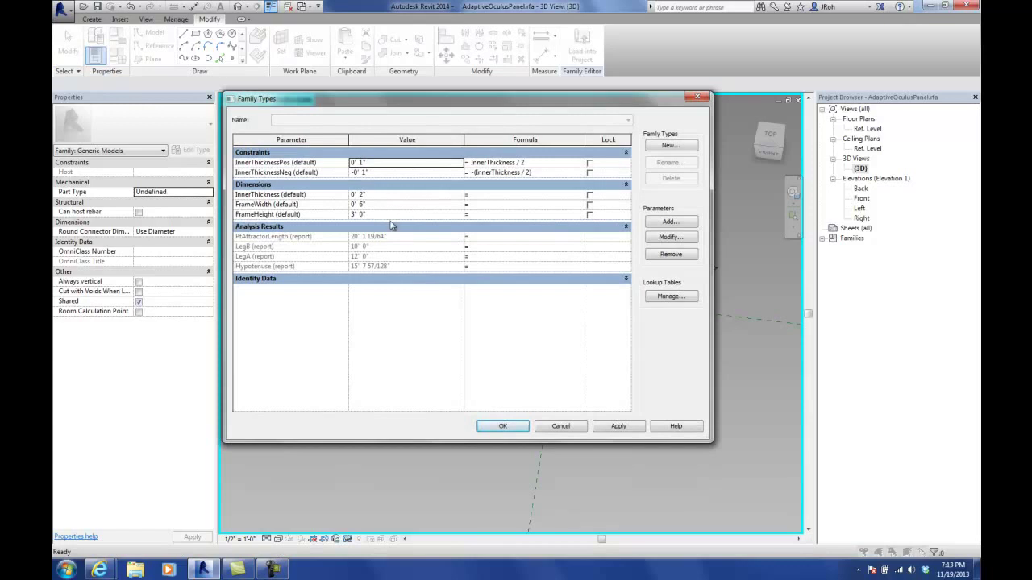
{"action": "left_click", "coordinate": [386, 196]}
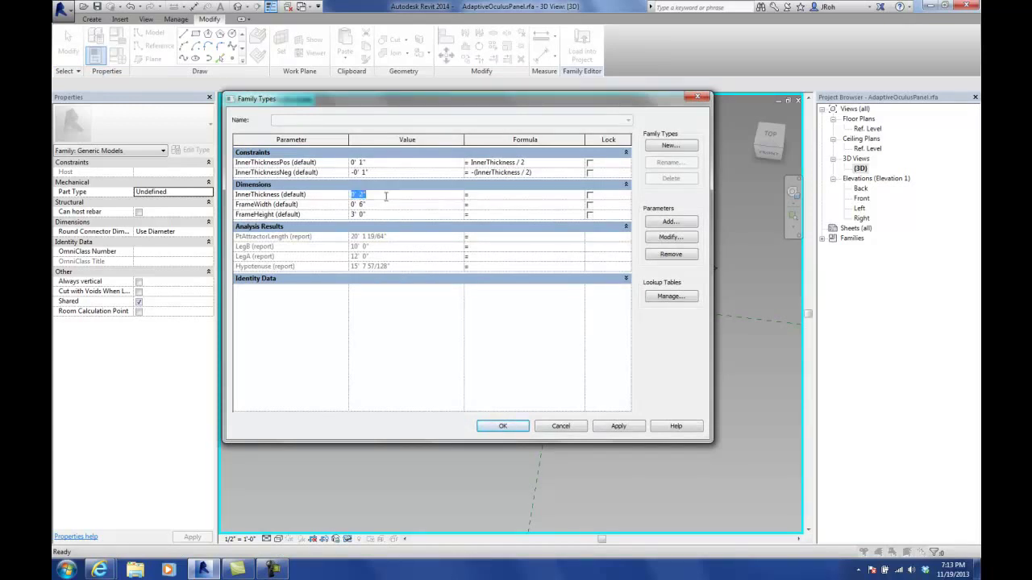
{"action": "type", "text": "10"}
{"action": "left_click", "coordinate": [495, 426]}
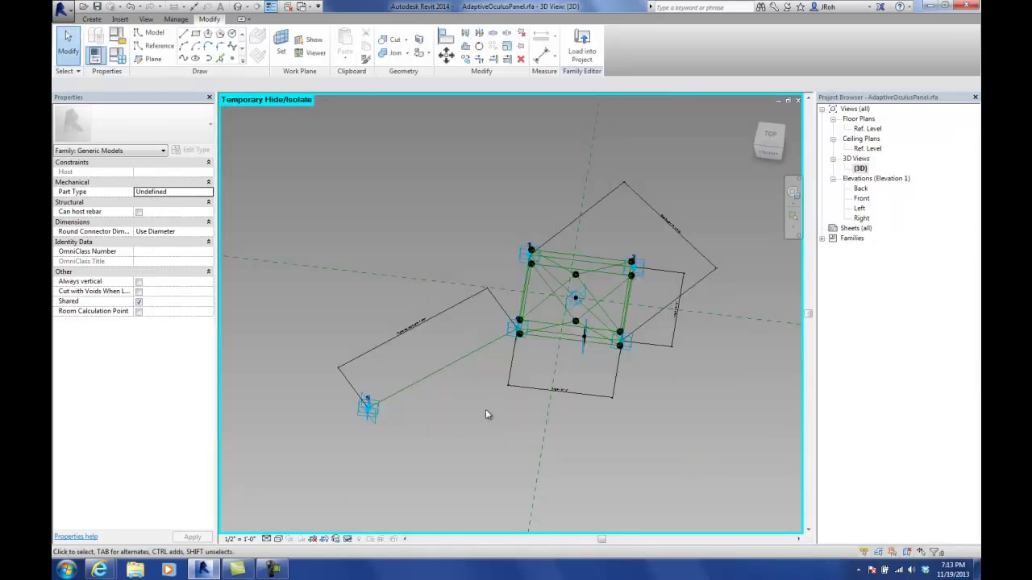
{"action": "middle_click_drag", "start_coordinate": [446, 424], "coordinate": [553, 337], "text": "shift"}
{"action": "scroll", "coordinate": [595, 309], "scroll_direction": "up", "scroll_amount": 5}
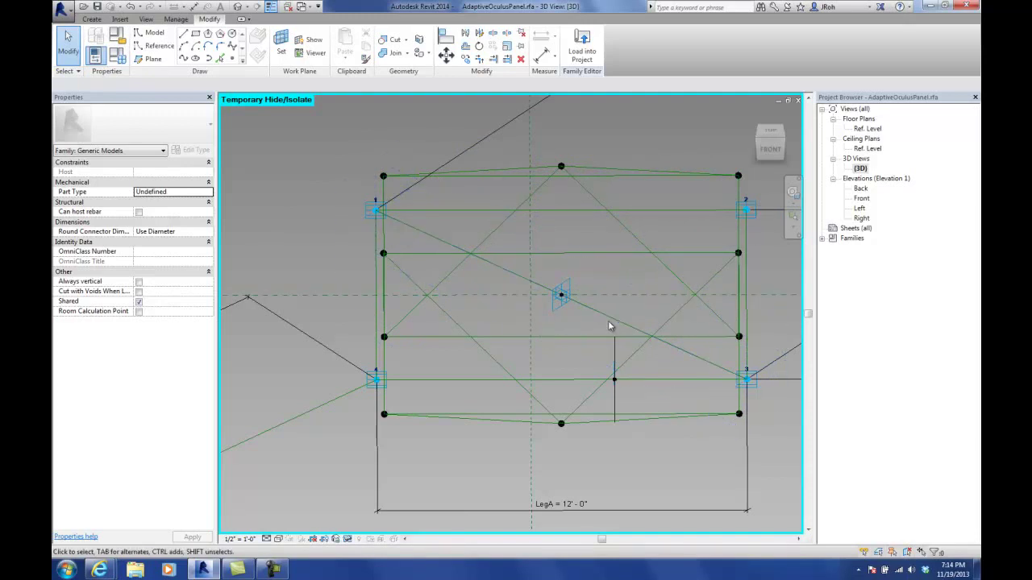
{"action": "middle_click_drag", "start_coordinate": [614, 313], "coordinate": [544, 323], "text": "shift"}
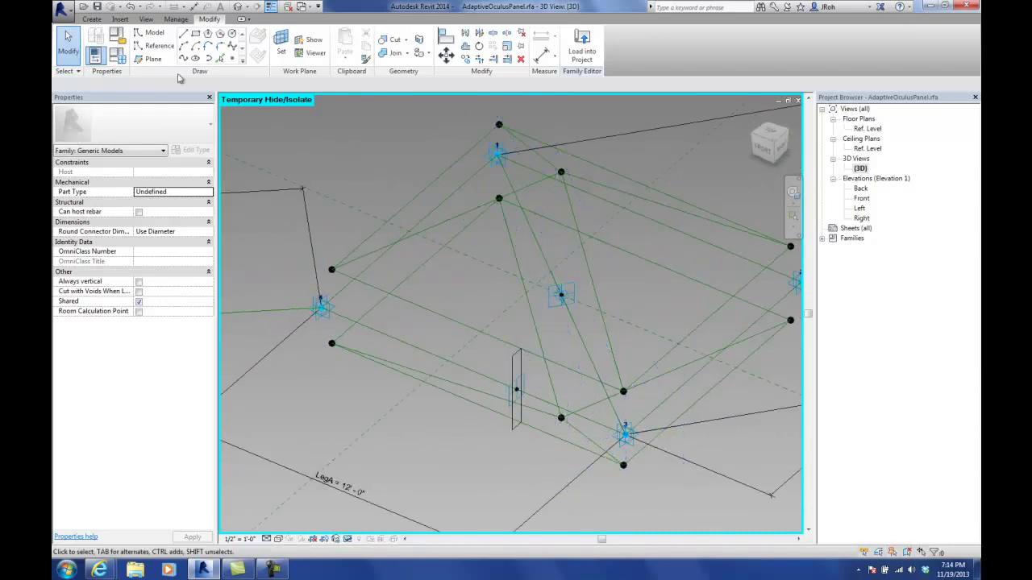
- Add a VoidExtrusion instance length parameter grouped under Constraints to the family
{"action": "left_click", "coordinate": [120, 56]}
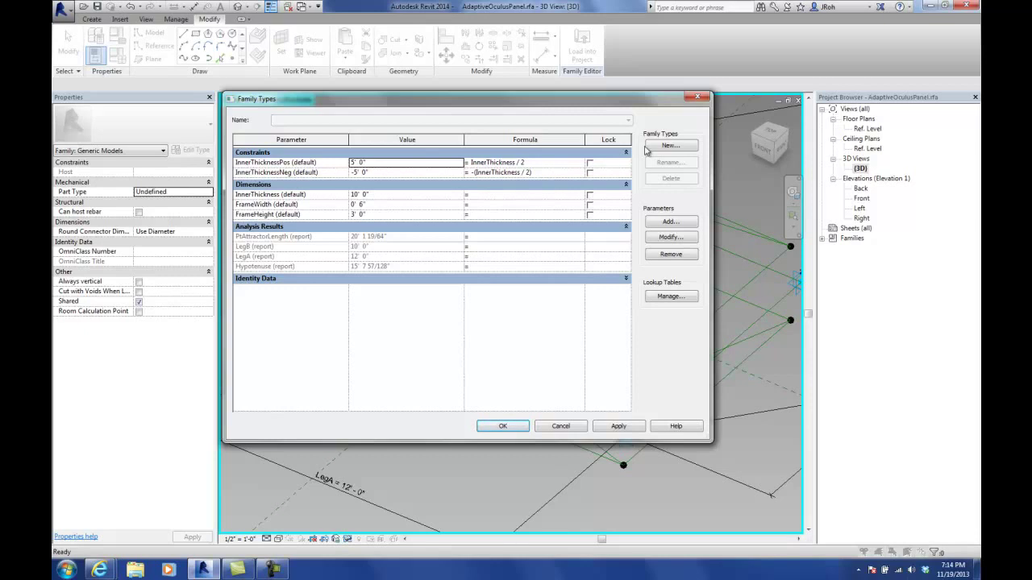
{"action": "left_click", "coordinate": [666, 227]}
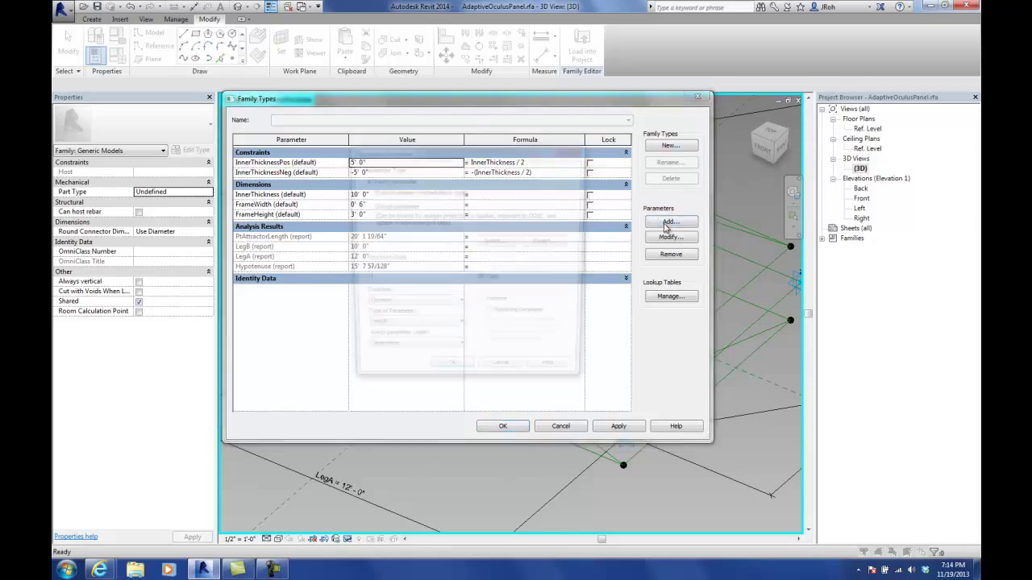
{"action": "type", "text": "Vol"}
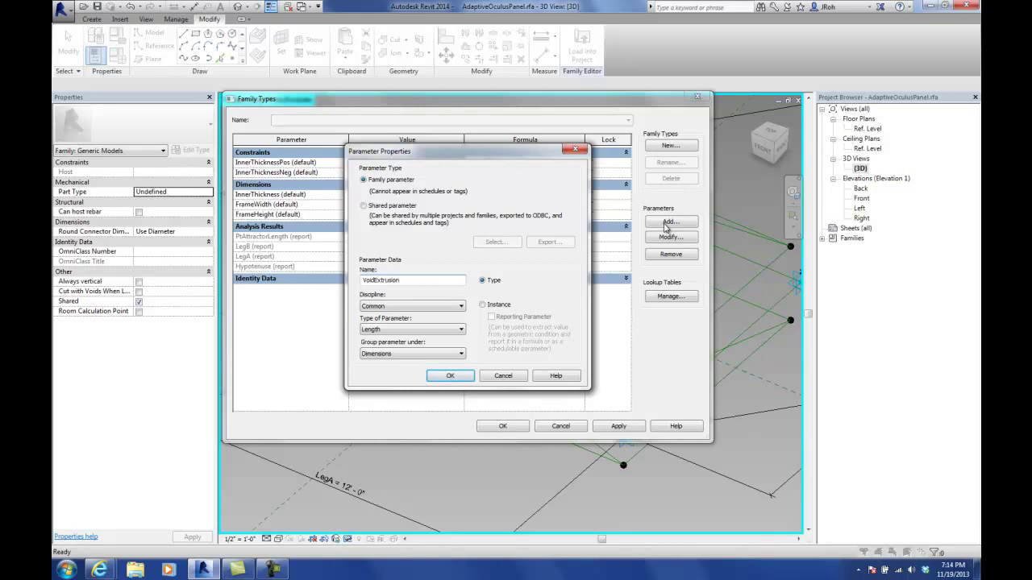
{"action": "left_click", "coordinate": [483, 305]}
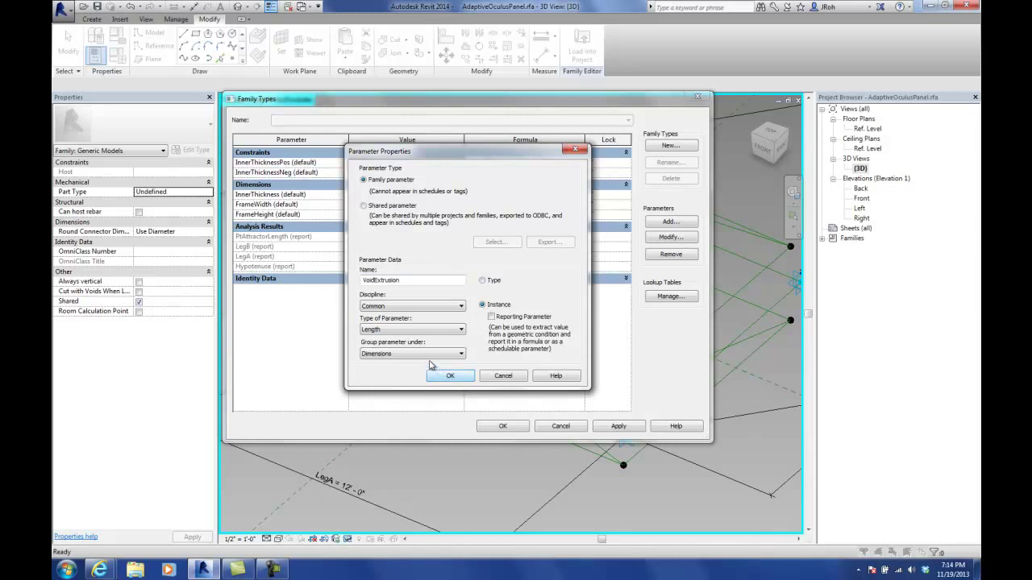
{"action": "left_click", "coordinate": [434, 356]}
{"action": "scroll", "coordinate": [468, 384], "scroll_direction": "up", "scroll_amount": 2}
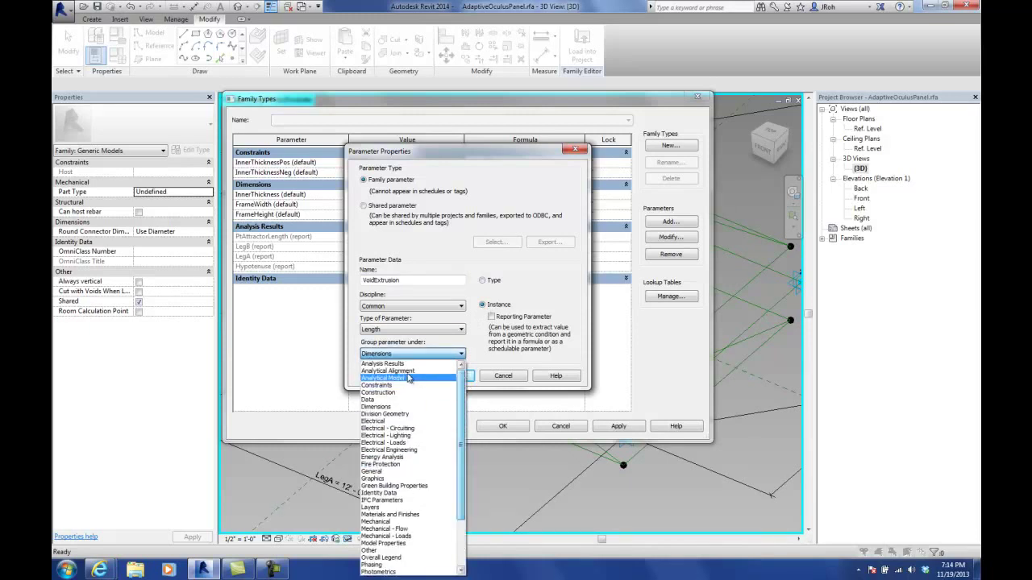
{"action": "left_click", "coordinate": [382, 385]}
{"action": "left_click", "coordinate": [469, 380]}
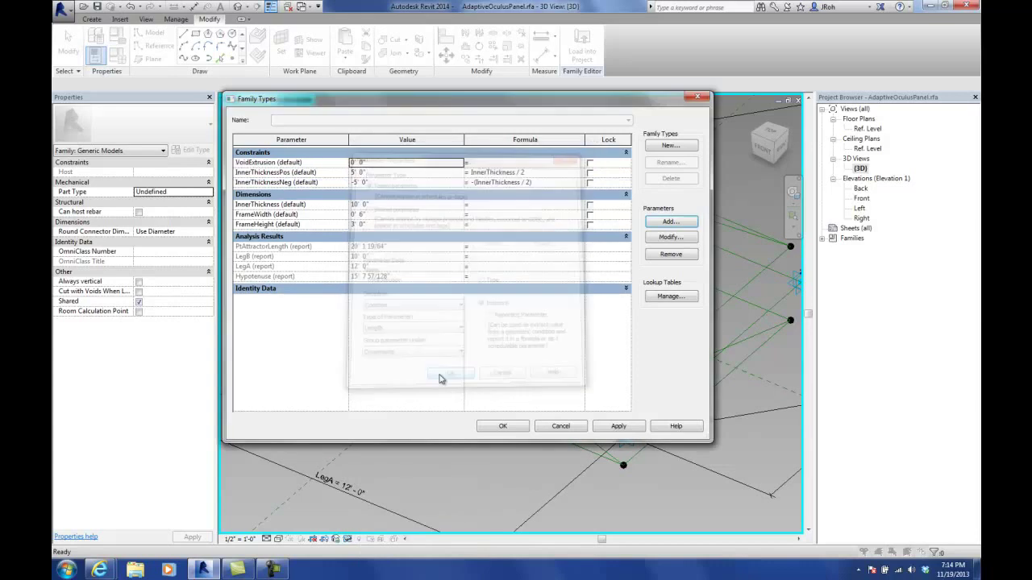
- Give VoidExtrusion the formula InnerThickness * 5 and accept the family's parameter changes
{"action": "left_click", "coordinate": [474, 164]}
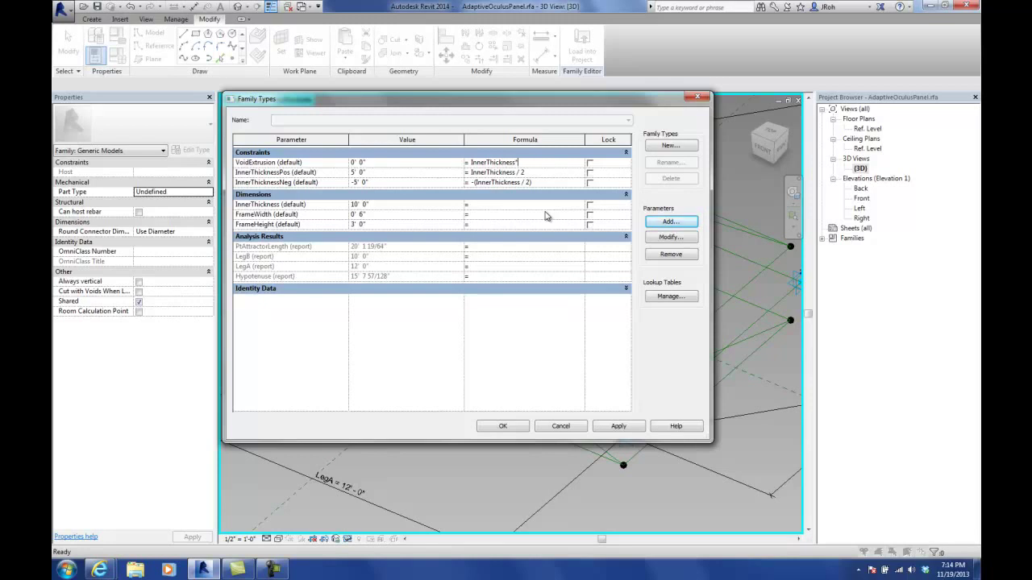
{"action": "key", "text": "Tab"}
{"action": "left_click", "coordinate": [536, 164]}
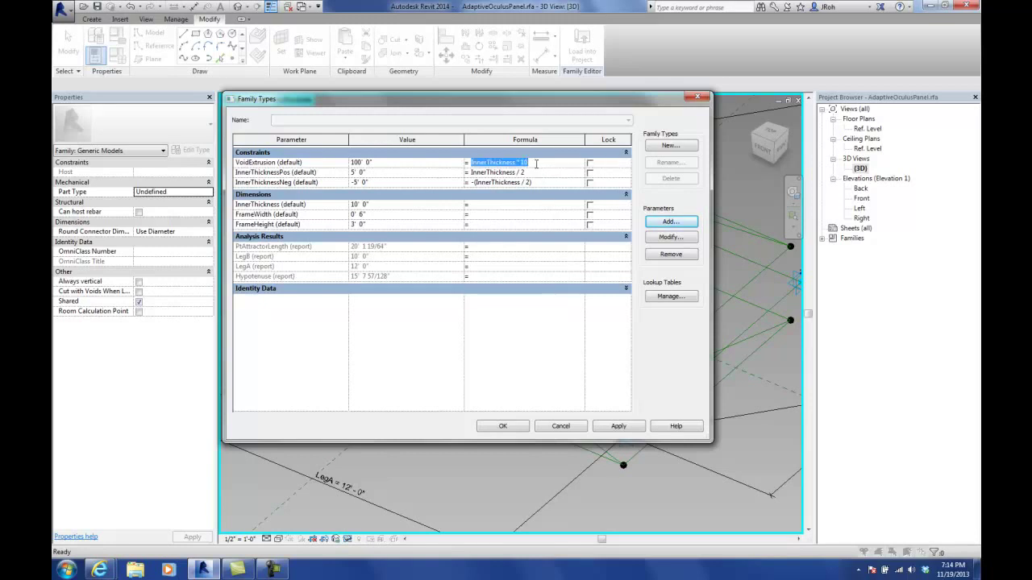
{"action": "left_click", "coordinate": [536, 164]}
{"action": "key", "text": "Tab"}
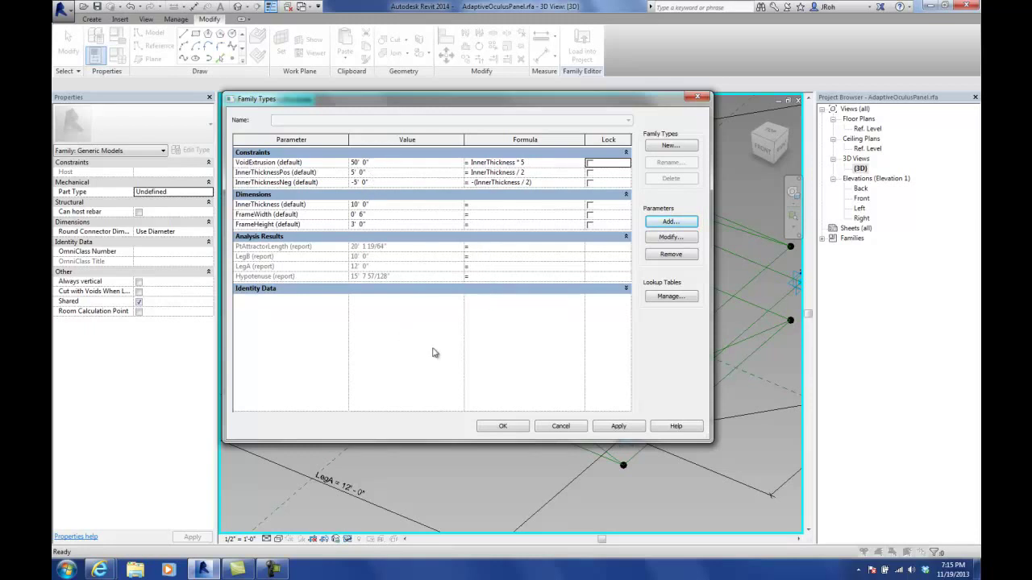
{"action": "left_click", "coordinate": [503, 426]}
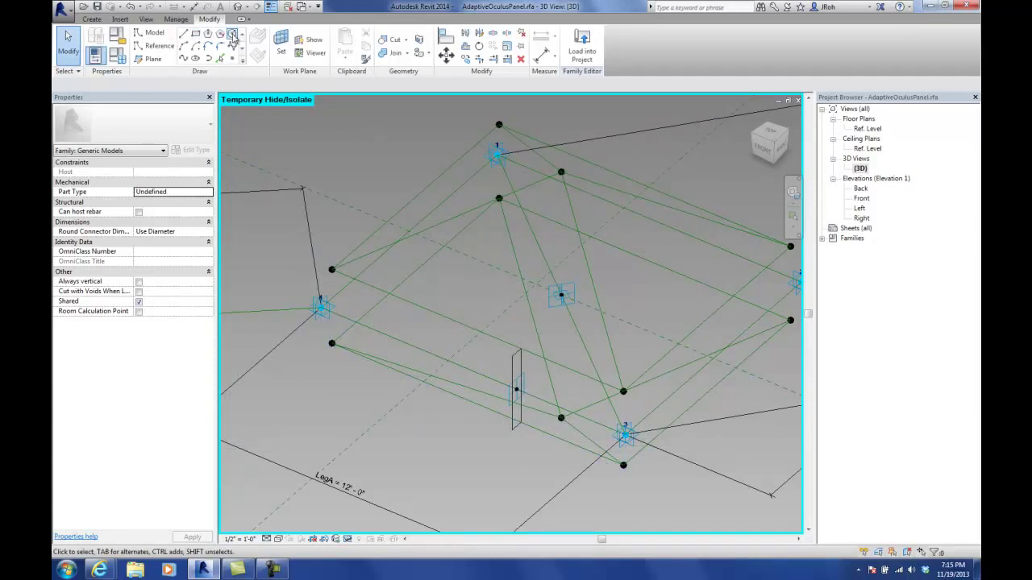
- Draw a circle of about 2' 7" radius on the horizontal plane of the panel's centre reference point and make its radius dimension permanent
{"action": "left_click", "coordinate": [233, 36]}
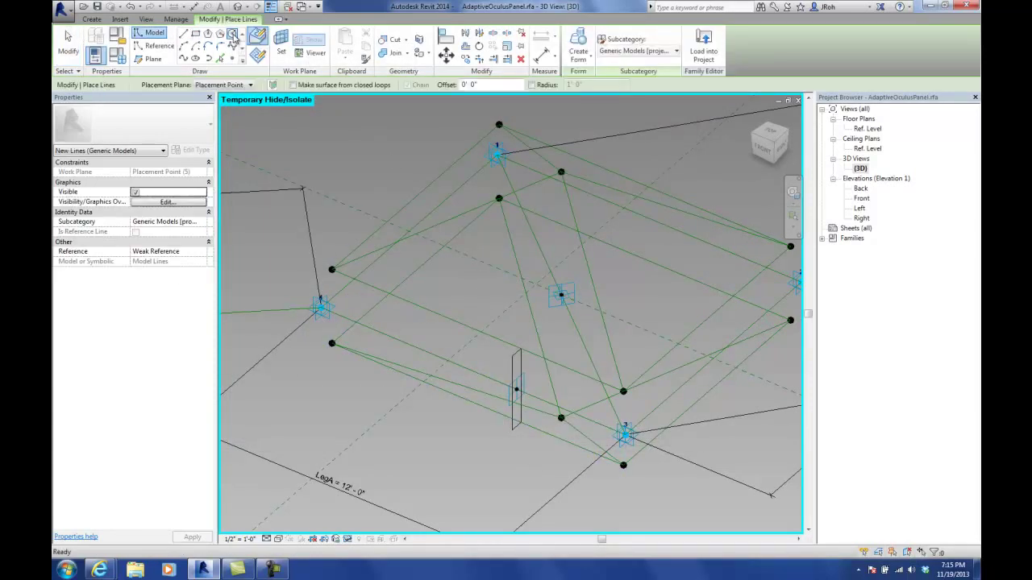
{"action": "left_click", "coordinate": [221, 86]}
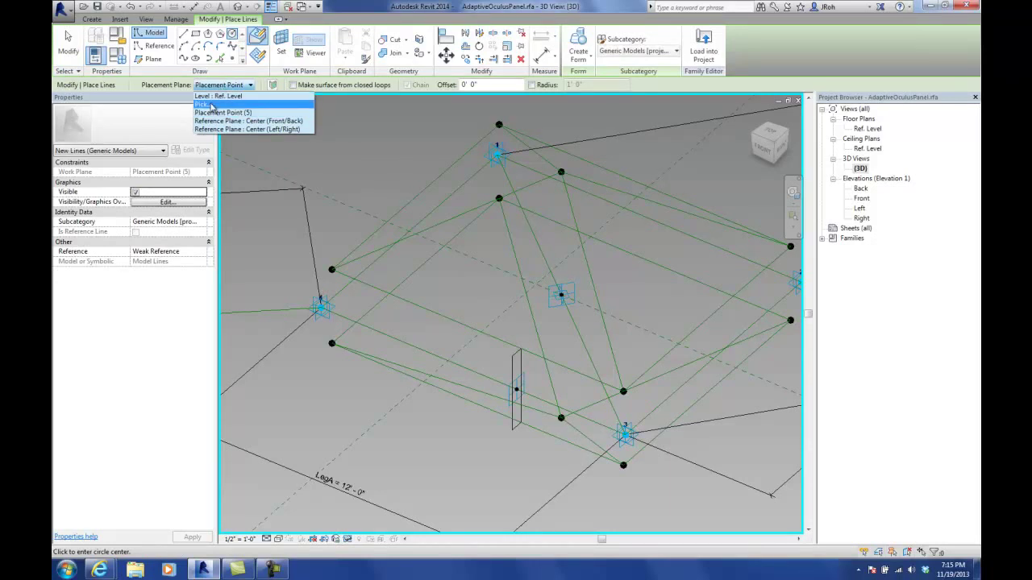
{"action": "left_click", "coordinate": [210, 105]}
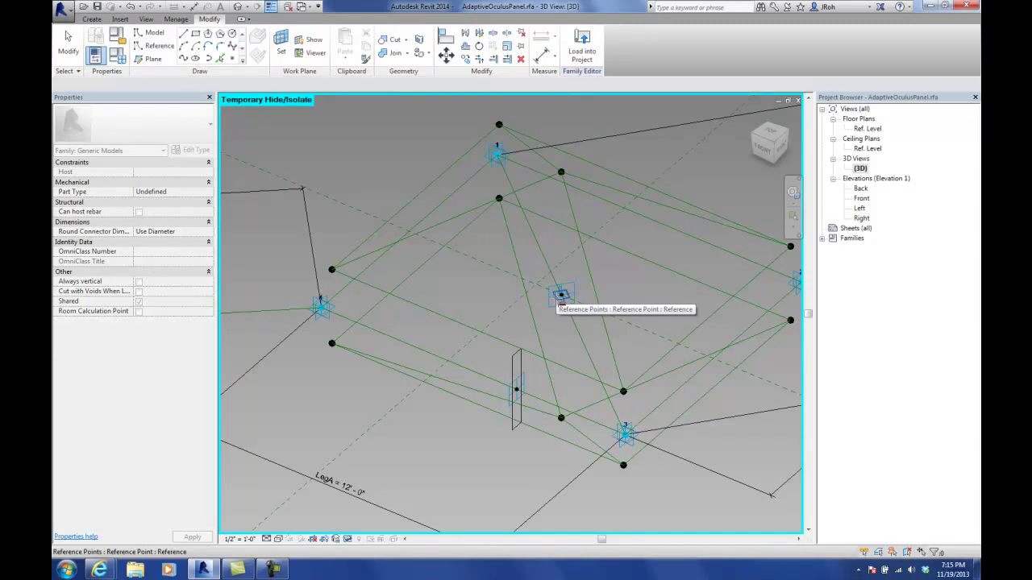
{"action": "left_click", "coordinate": [560, 296]}
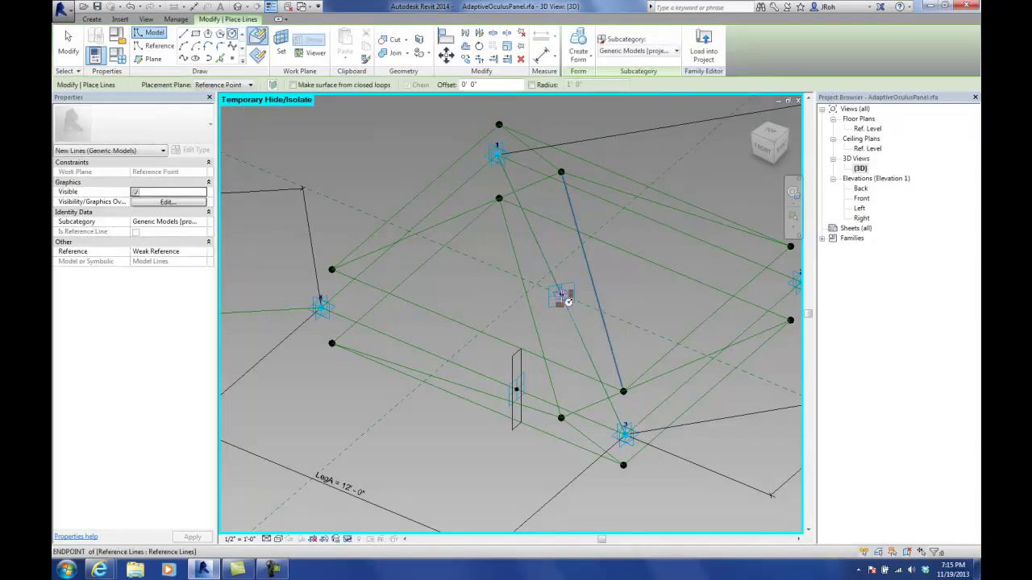
{"action": "left_click", "coordinate": [560, 296]}
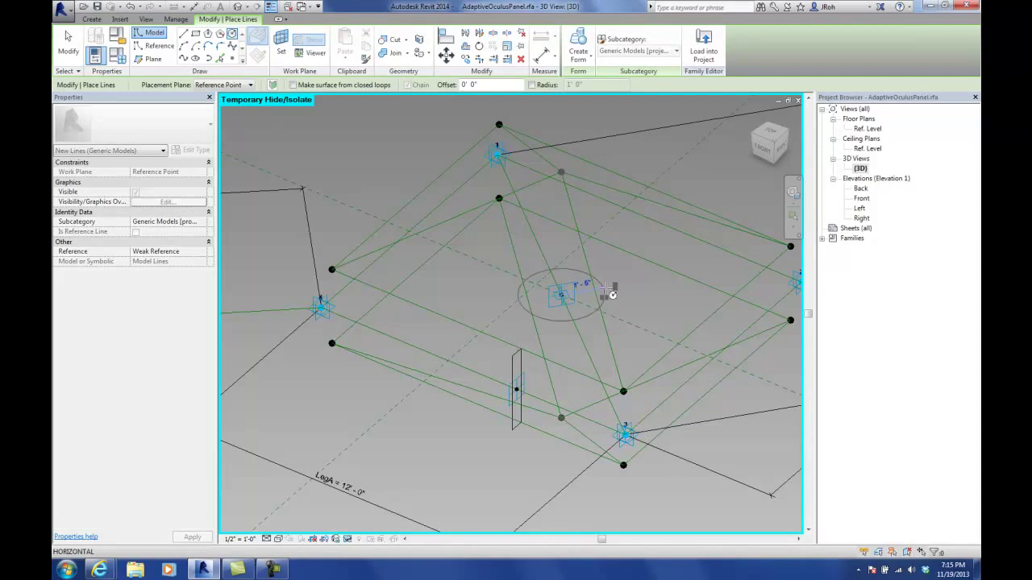
{"action": "left_click", "coordinate": [645, 287]}
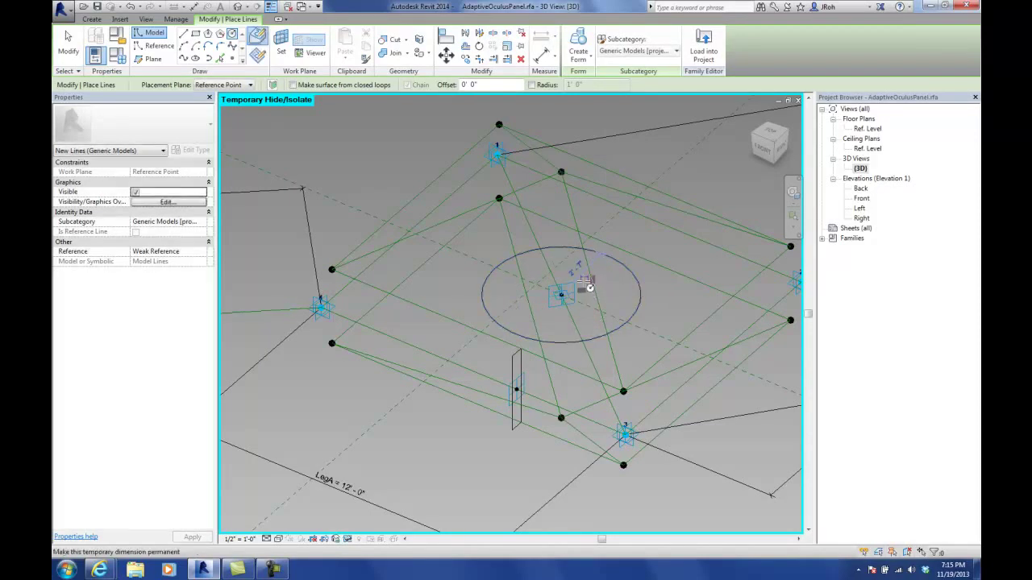
{"action": "scroll", "coordinate": [593, 292], "scroll_direction": "up", "scroll_amount": 3}
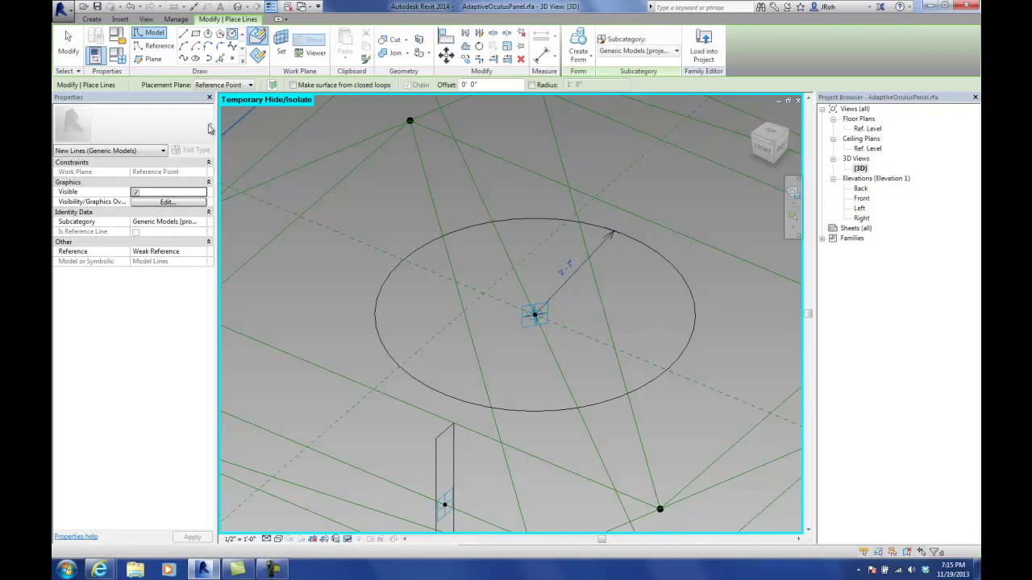
{"action": "left_click", "coordinate": [68, 44]}
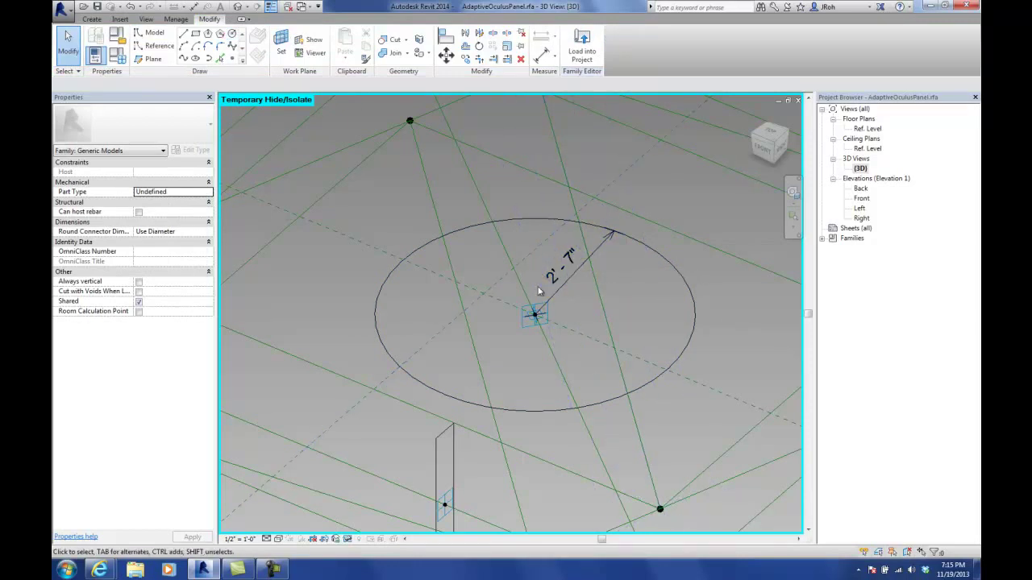
- Convert the circle around the panel's centre point from a model line into a reference line
{"action": "left_click", "coordinate": [666, 258]}
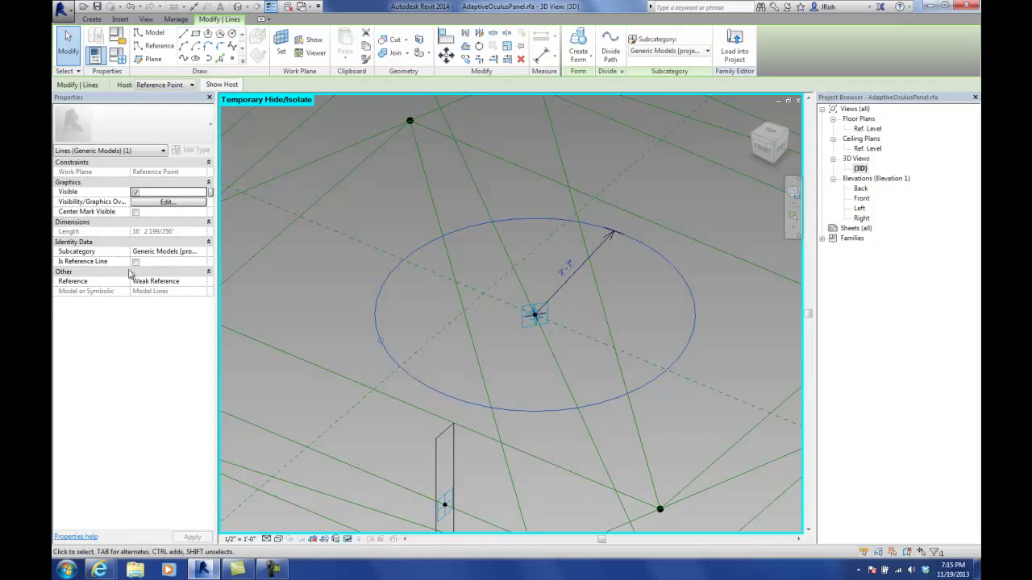
{"action": "left_click", "coordinate": [342, 269]}
{"action": "scroll", "coordinate": [403, 285], "scroll_direction": "down", "scroll_amount": 1}
{"action": "scroll", "coordinate": [404, 282], "scroll_direction": "down", "scroll_amount": 3}
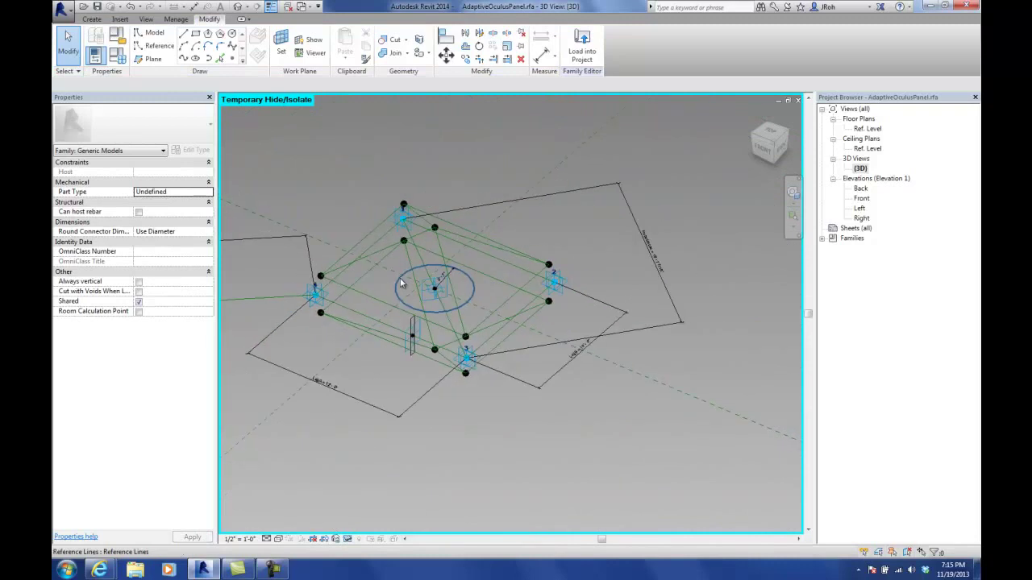
{"action": "middle_click_drag", "start_coordinate": [453, 377], "coordinate": [464, 406], "text": "shift"}
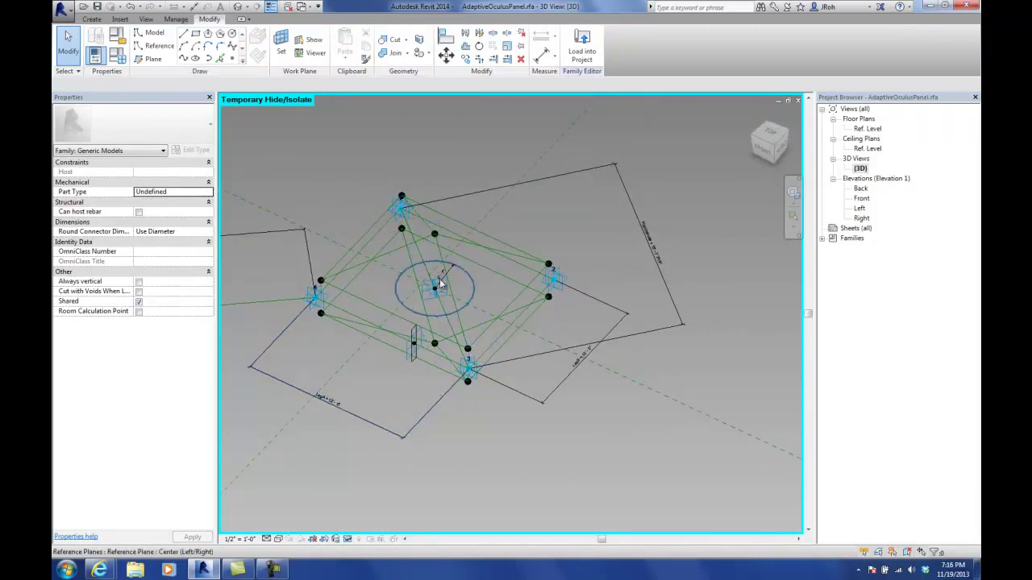
- Create a cylindrical void form from the circle at the panel's centre
{"action": "scroll", "coordinate": [454, 294], "scroll_direction": "up", "scroll_amount": 4}
{"action": "middle_click_drag", "start_coordinate": [496, 279], "coordinate": [562, 277]}
{"action": "left_click", "coordinate": [567, 276]}
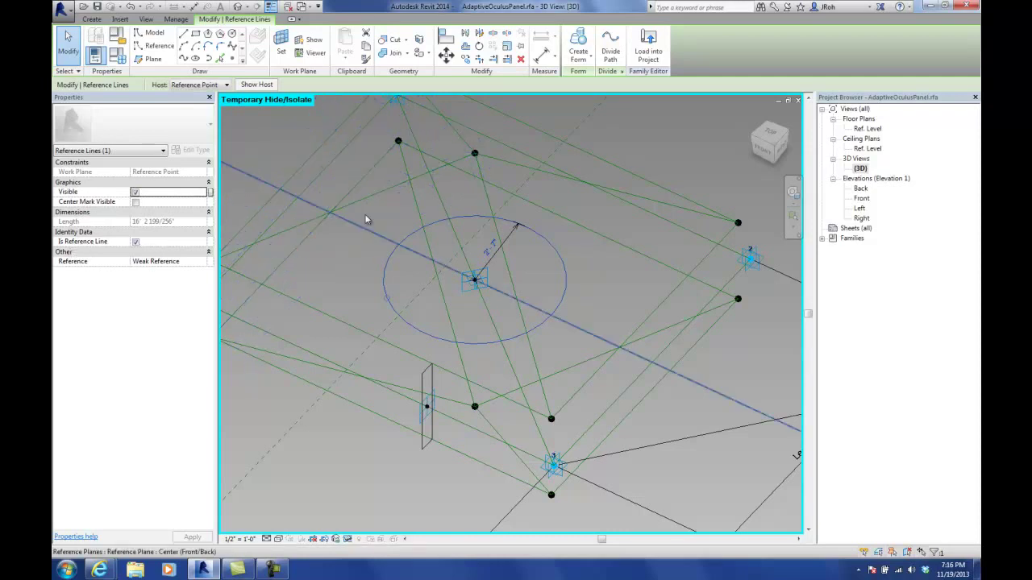
{"action": "middle_click_drag", "start_coordinate": [510, 273], "coordinate": [514, 270], "text": "shift"}
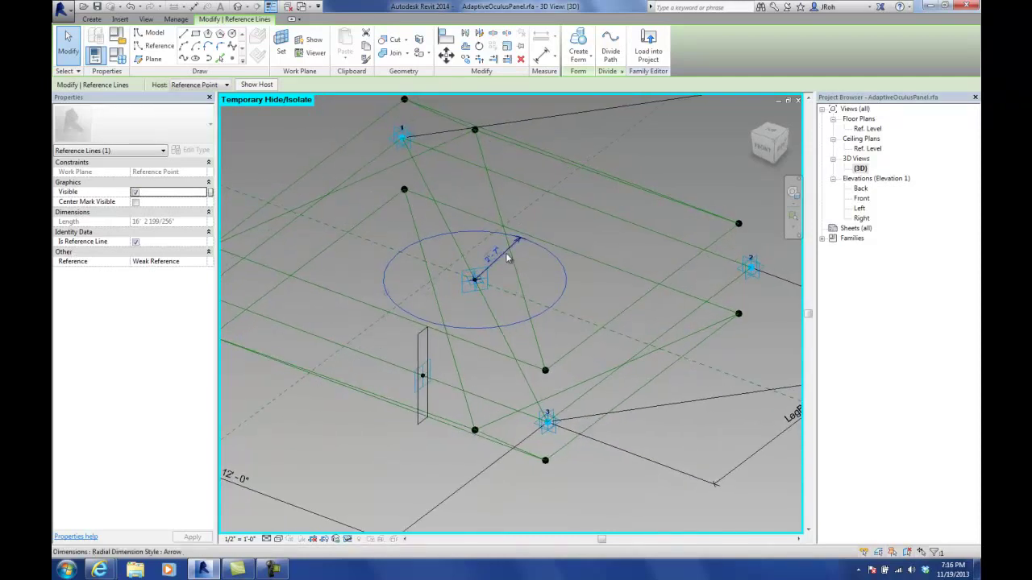
{"action": "scroll", "coordinate": [508, 250], "scroll_direction": "down", "scroll_amount": 2}
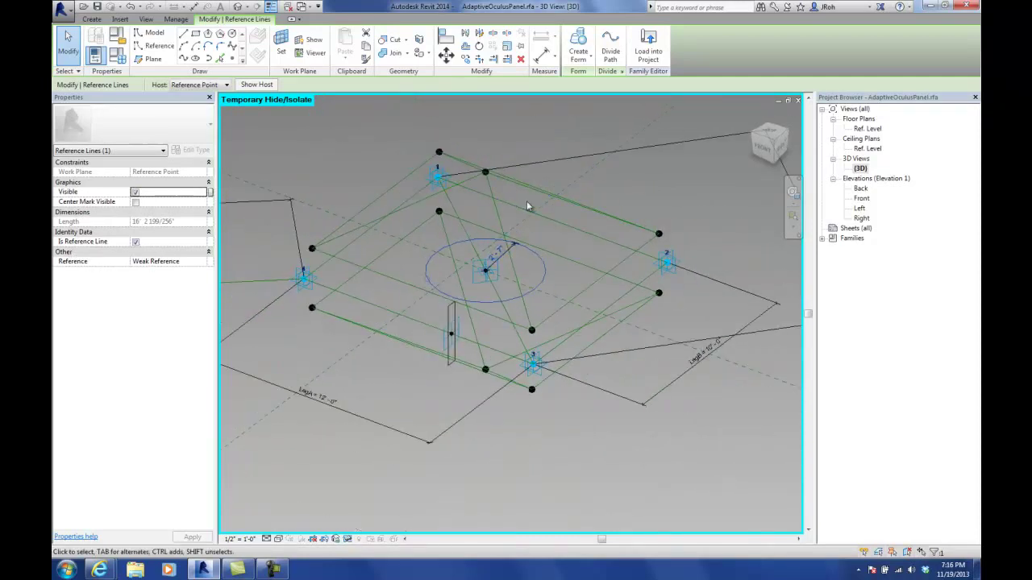
{"action": "left_click", "coordinate": [578, 58]}
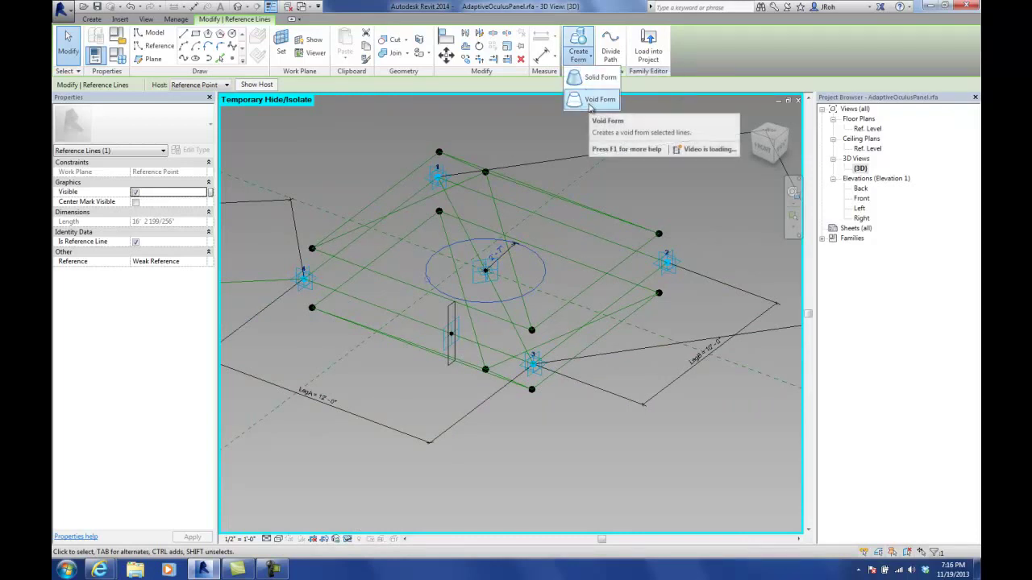
{"action": "left_click", "coordinate": [593, 77]}
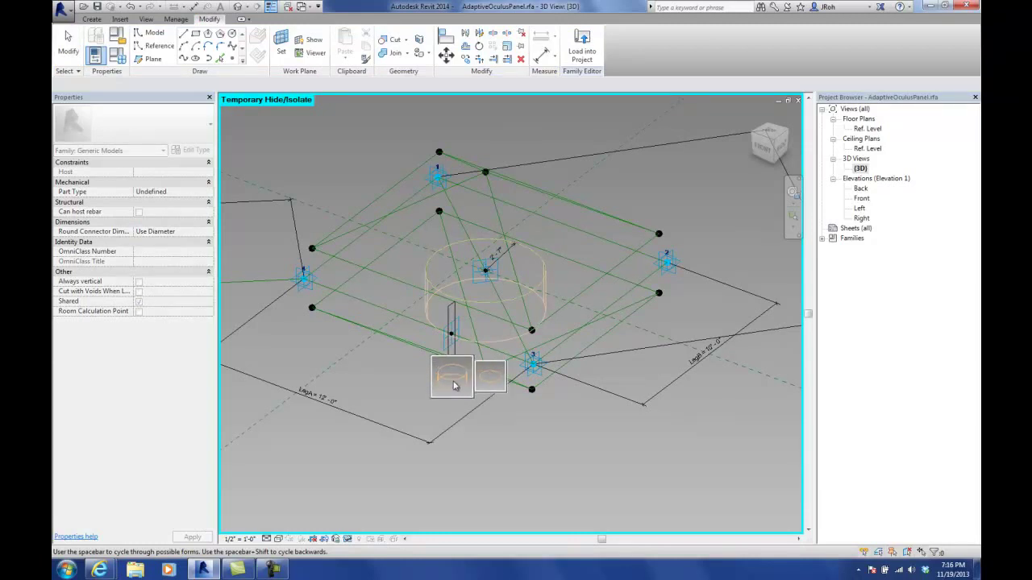
{"action": "left_click", "coordinate": [453, 385]}
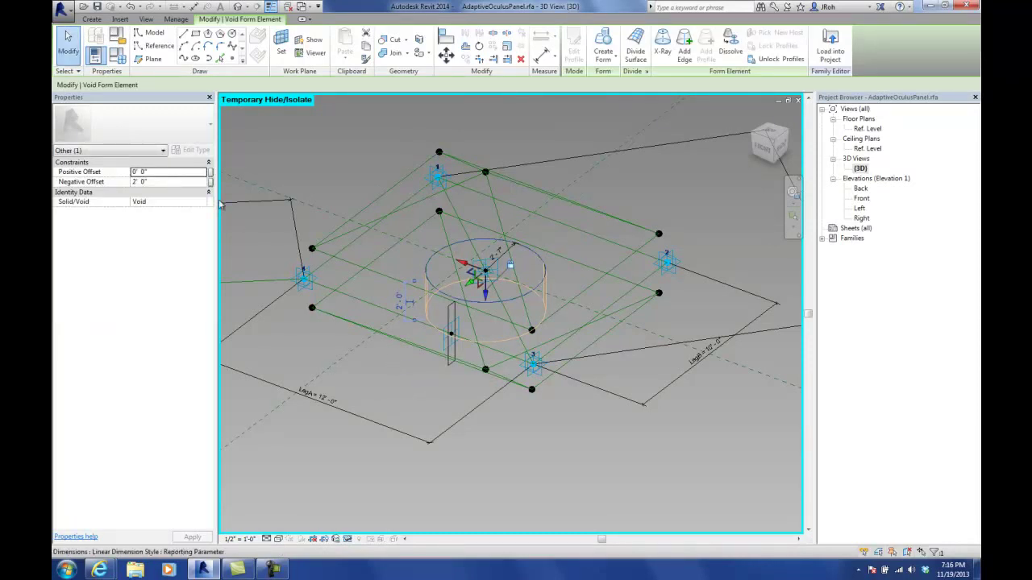
- Associate both the negative and positive offsets of the cylindrical void with the VoidExtrusion parameter
{"action": "left_click", "coordinate": [156, 183]}
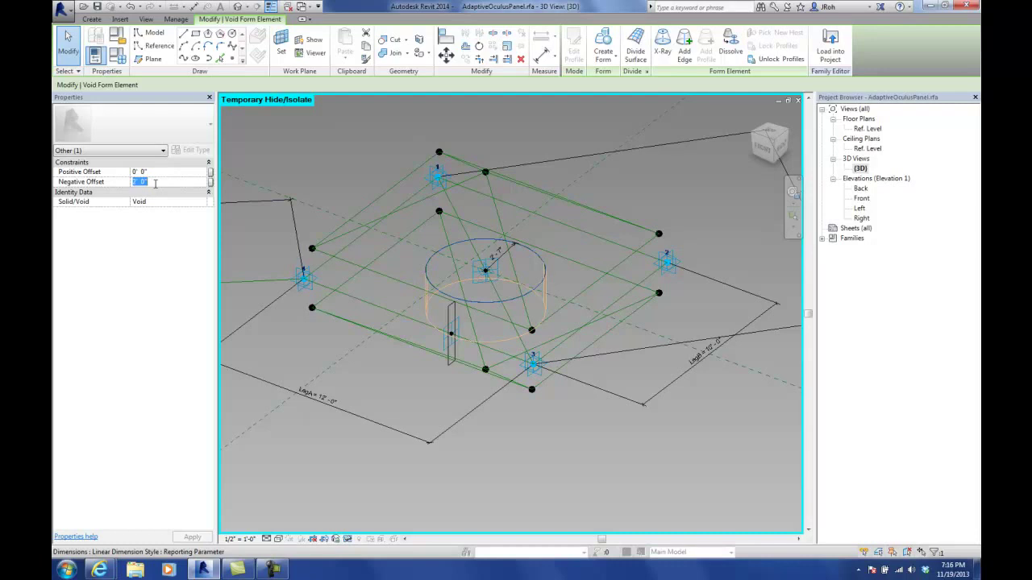
{"action": "left_click", "coordinate": [209, 182]}
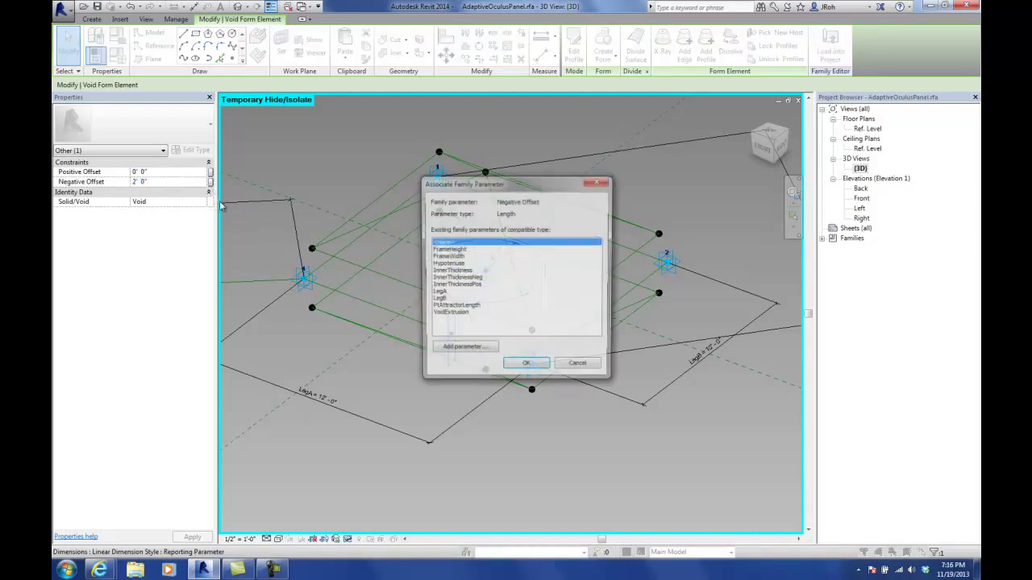
{"action": "left_click", "coordinate": [456, 315]}
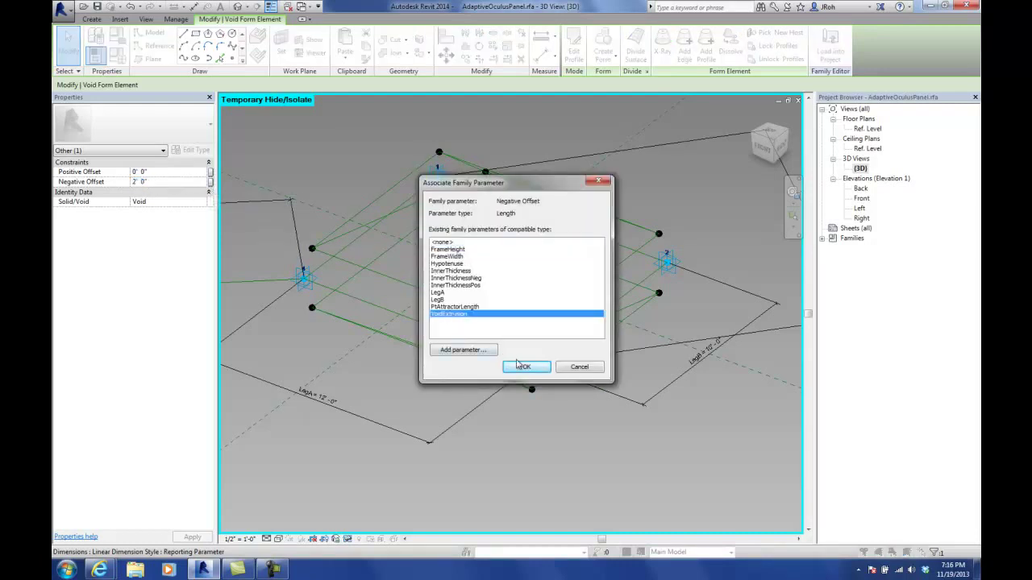
{"action": "left_click", "coordinate": [526, 367]}
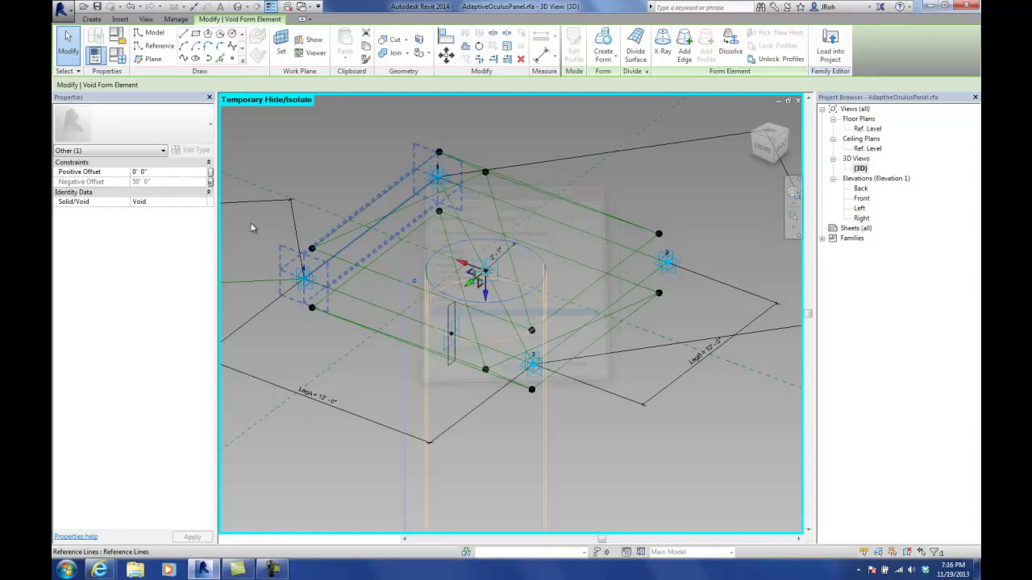
{"action": "left_click", "coordinate": [210, 177]}
{"action": "left_click", "coordinate": [455, 314]}
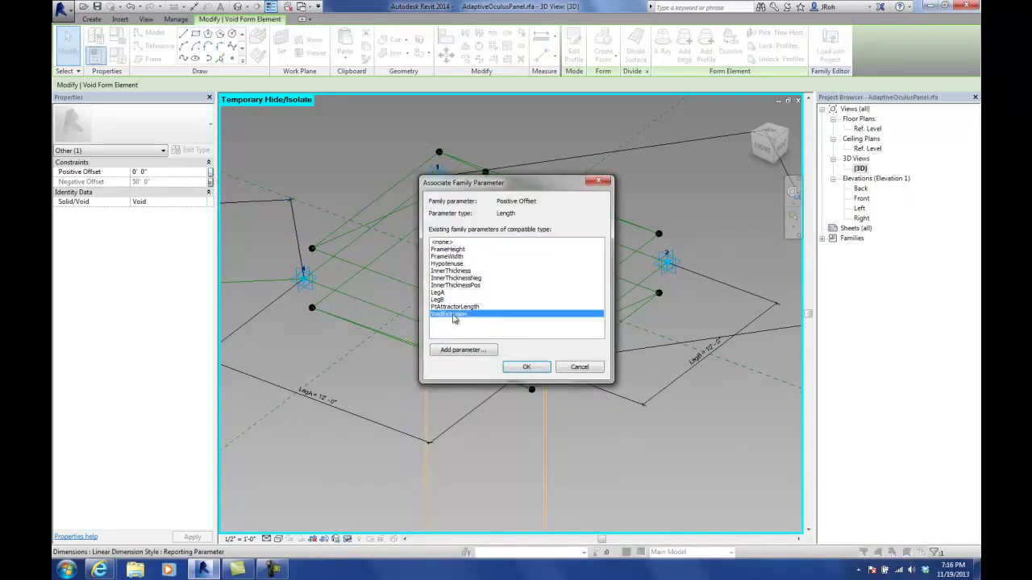
{"action": "left_click", "coordinate": [527, 368]}
{"action": "left_click", "coordinate": [657, 202]}
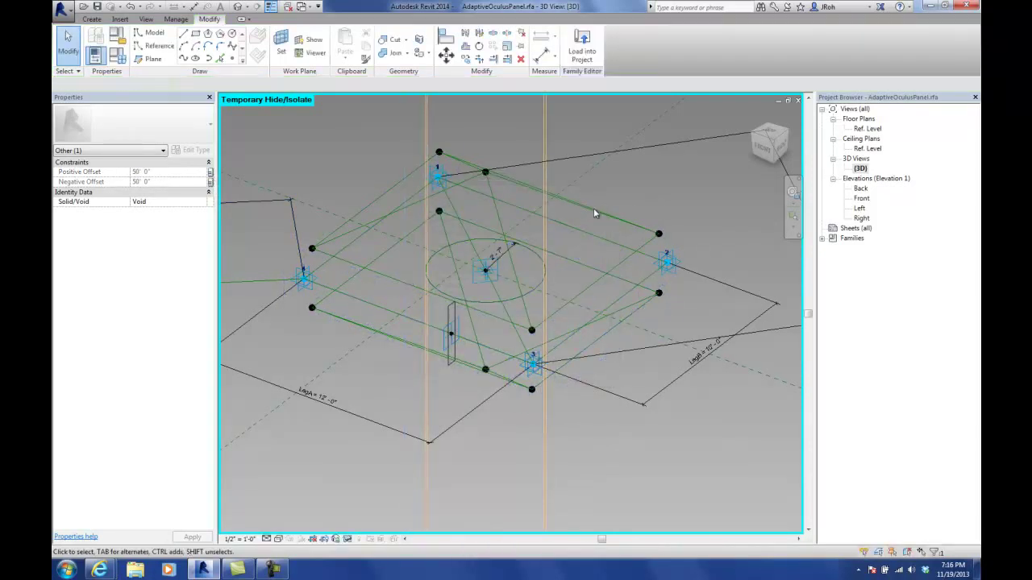
- Reset the temporary hide/isolate and set the 3D view's visual style to Shaded, with the whole panel in view
{"action": "scroll", "coordinate": [594, 211], "scroll_direction": "down", "scroll_amount": 5}
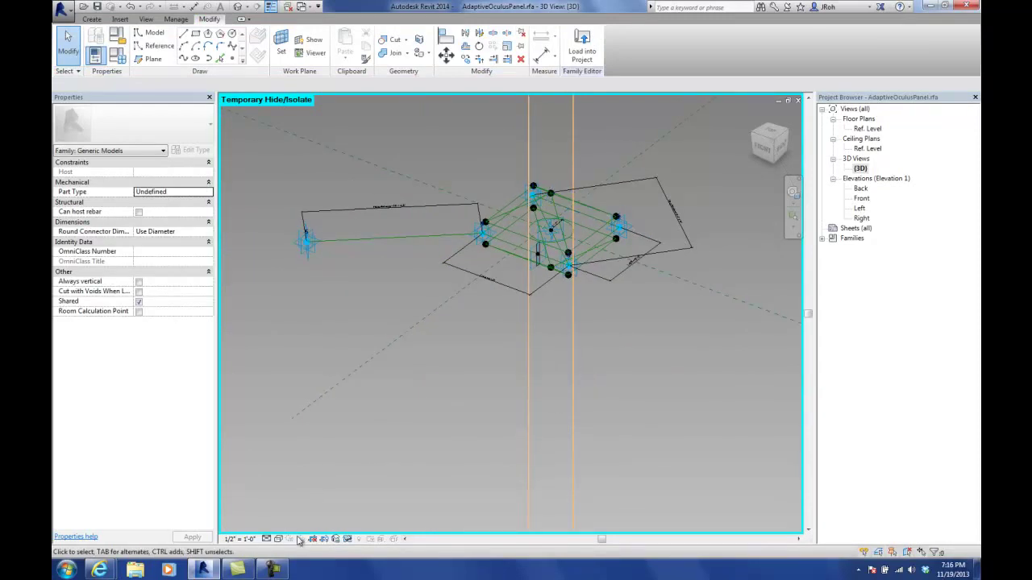
{"action": "left_click", "coordinate": [348, 539]}
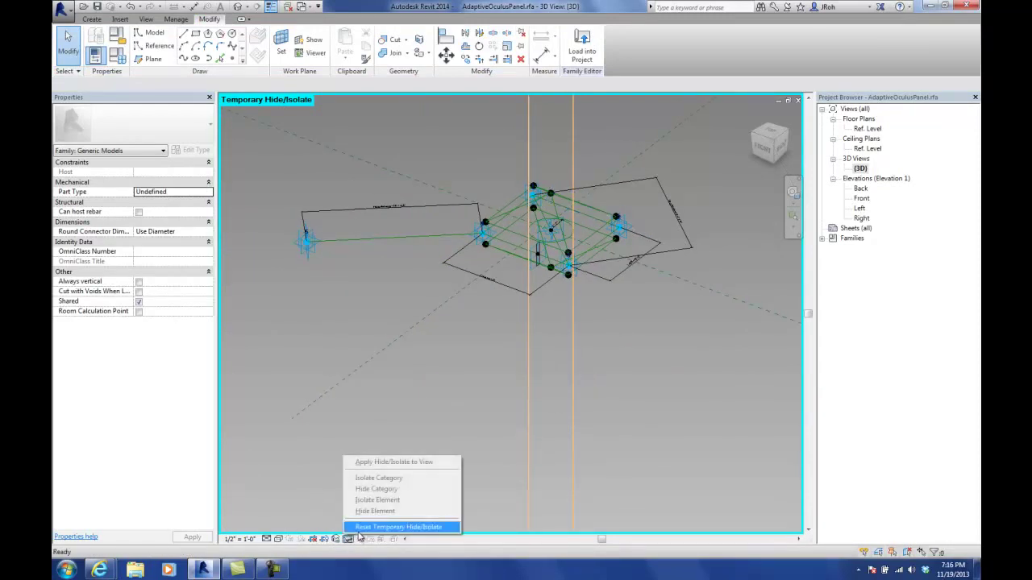
{"action": "left_click", "coordinate": [361, 528]}
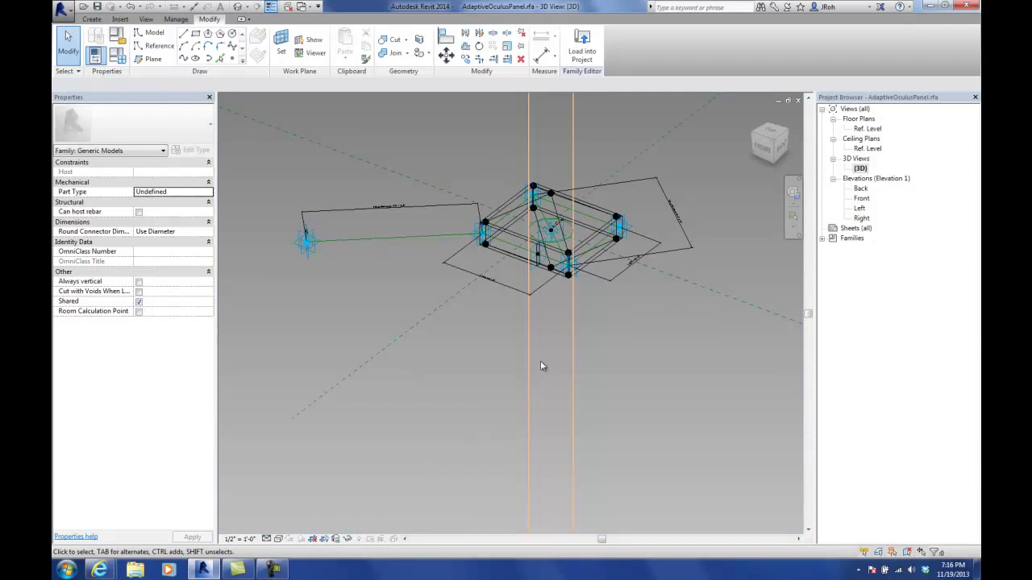
{"action": "left_click", "coordinate": [279, 539]}
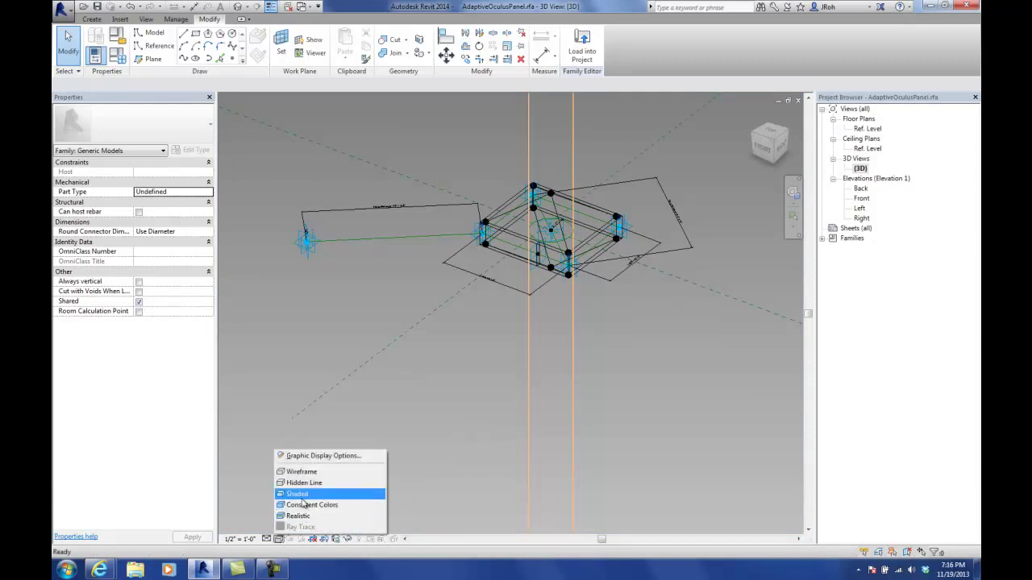
{"action": "left_click", "coordinate": [303, 495]}
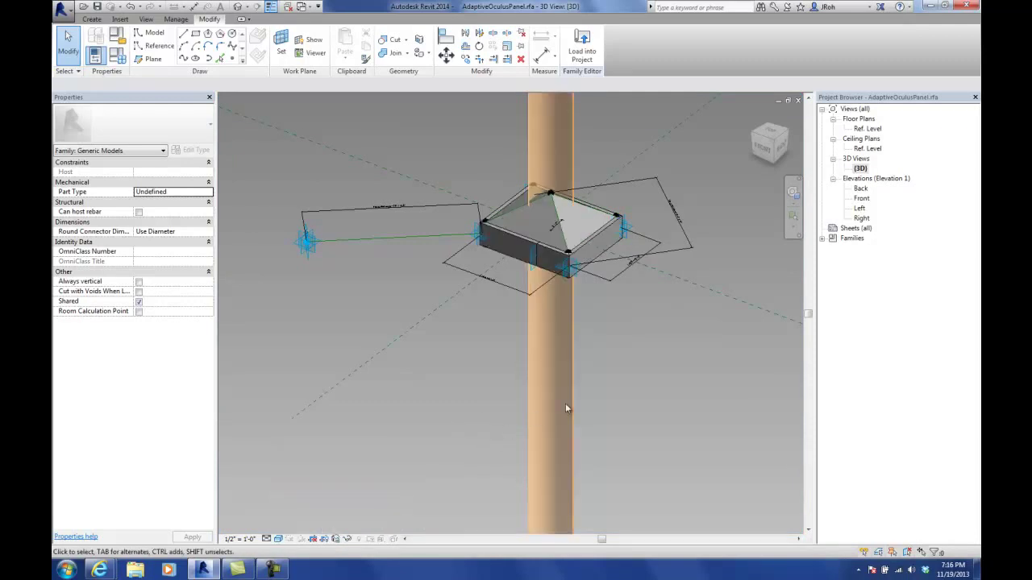
{"action": "mouse_move", "coordinate": [540, 392]}
{"action": "middle_mouse_down", "text": "shift"}
{"action": "mouse_move", "coordinate": [375, 333]}
{"action": "mouse_move", "coordinate": [357, 236]}
{"action": "mouse_move", "coordinate": [462, 396]}
{"action": "mouse_move", "coordinate": [587, 415]}
{"action": "middle_mouse_up", "text": "shift"}
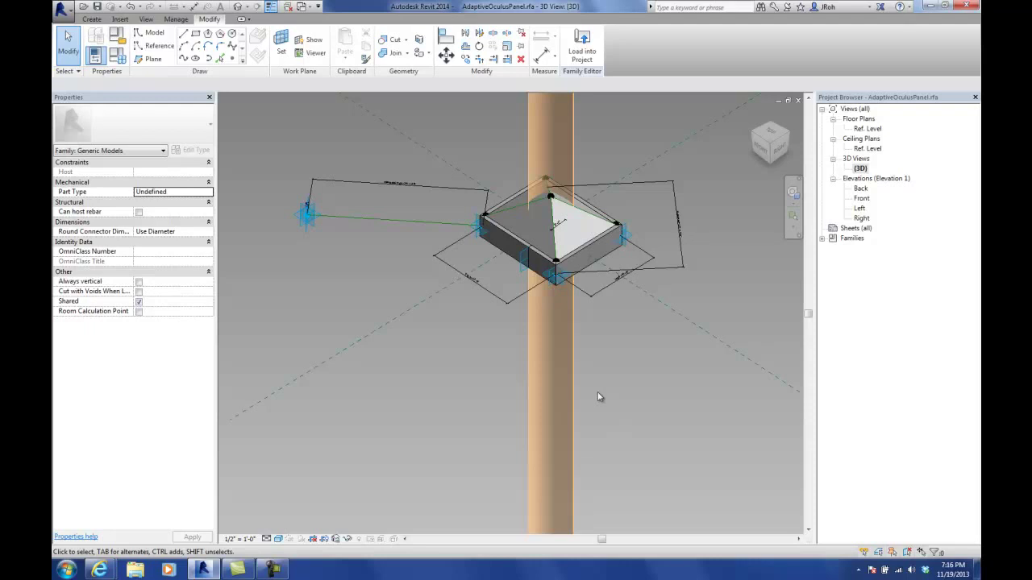
{"action": "middle_click_drag", "start_coordinate": [625, 352], "coordinate": [589, 380], "text": "shift"}
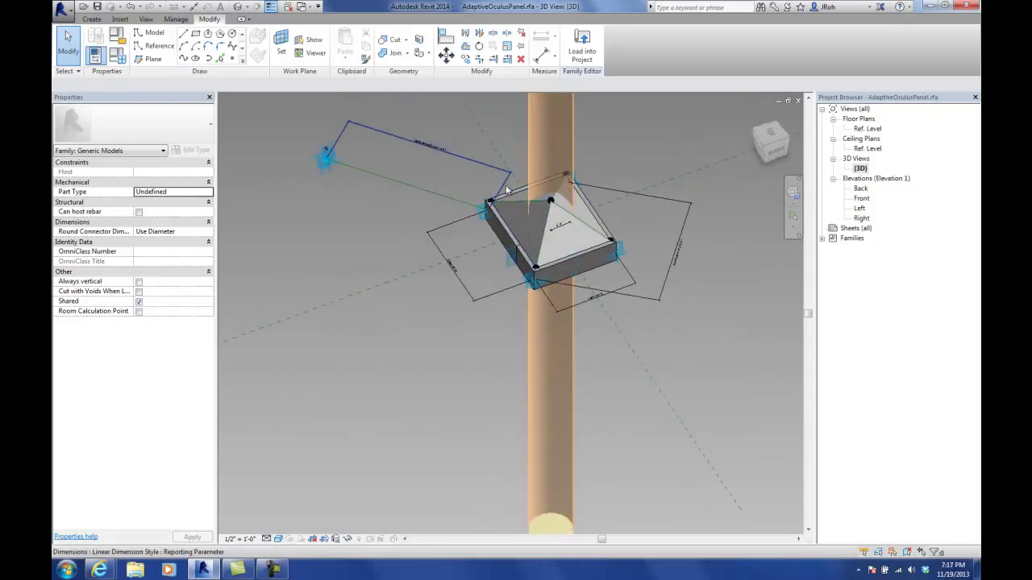
{"action": "scroll", "coordinate": [562, 183], "scroll_direction": "up", "scroll_amount": 2}
{"action": "scroll", "coordinate": [563, 183], "scroll_direction": "up", "scroll_amount": 2}
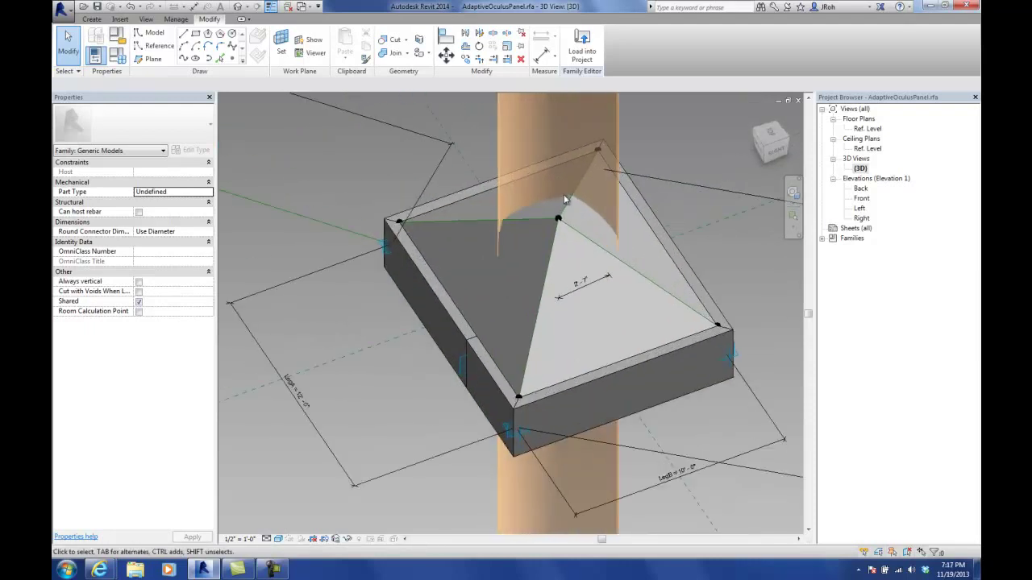
{"action": "left_click", "coordinate": [463, 218]}
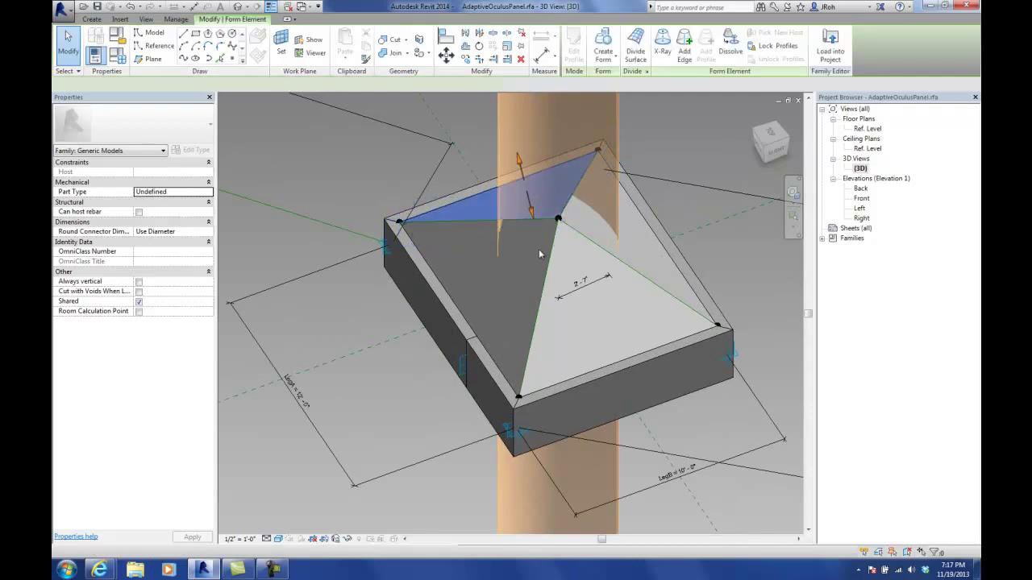
{"action": "left_click", "coordinate": [603, 247], "text": "ctrl"}
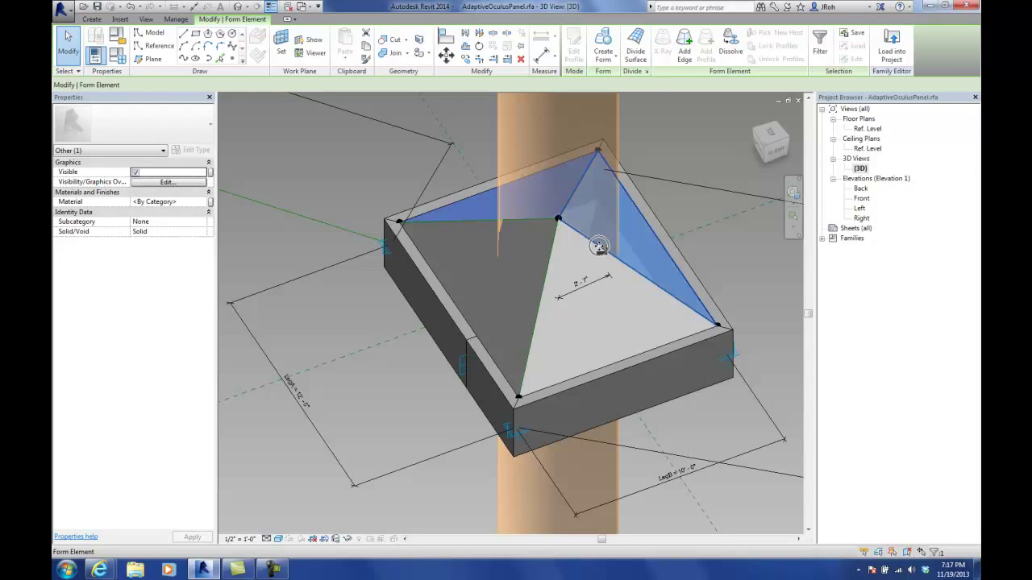
{"action": "left_click", "coordinate": [633, 273], "text": "ctrl"}
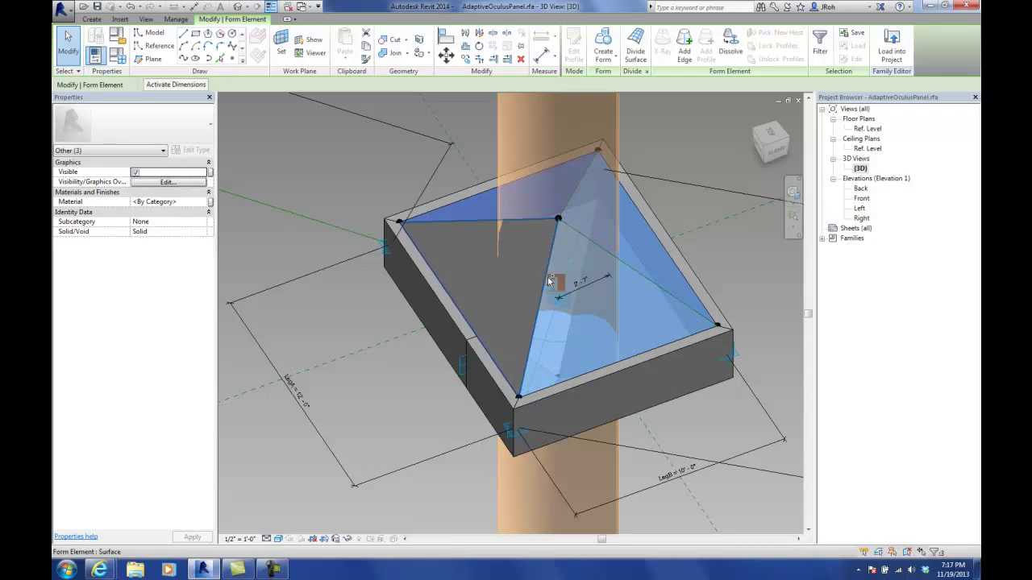
{"action": "left_click", "coordinate": [551, 279], "text": "ctrl"}
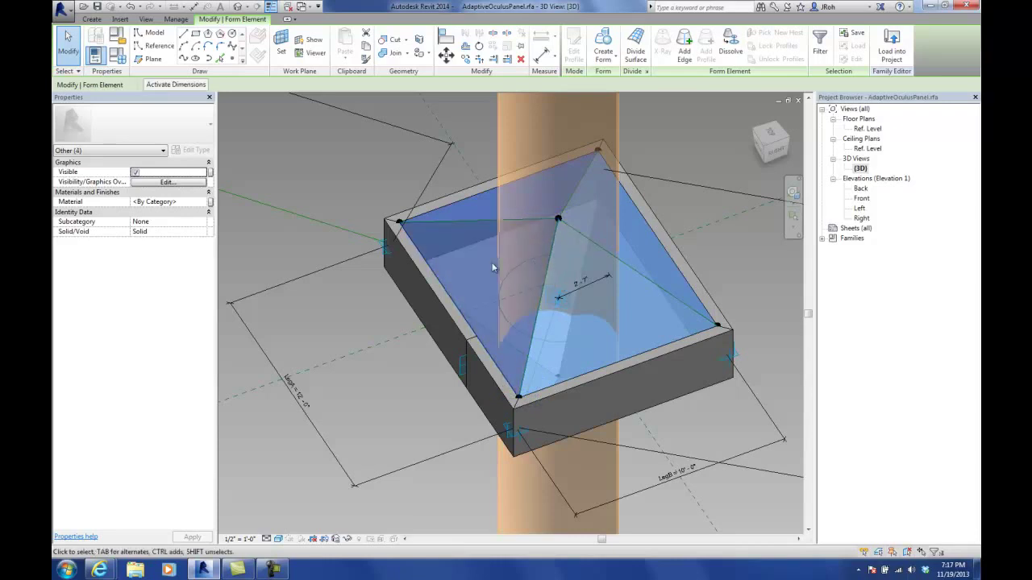
{"action": "left_click", "coordinate": [403, 53]}
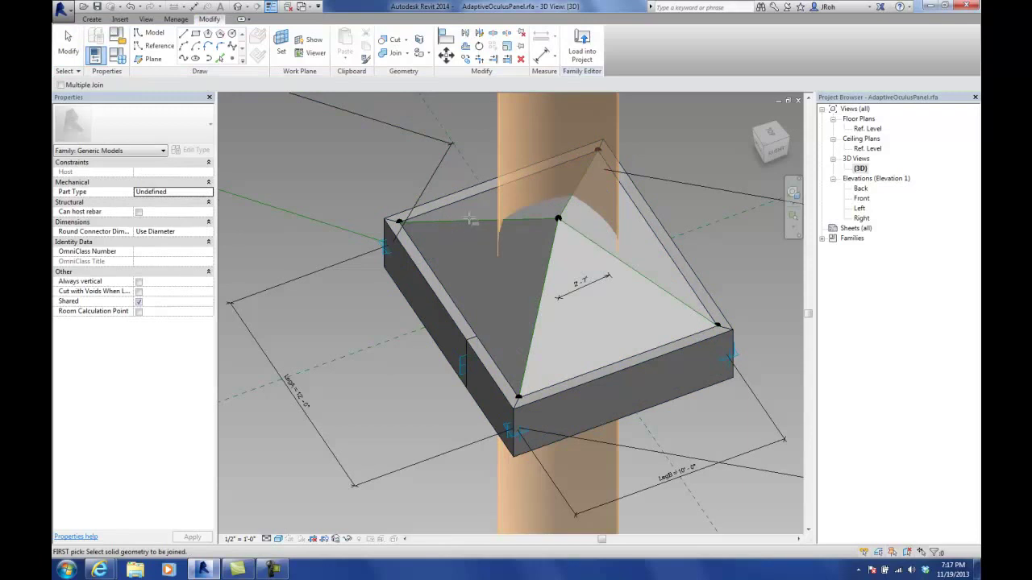
{"action": "key", "text": "Escape"}
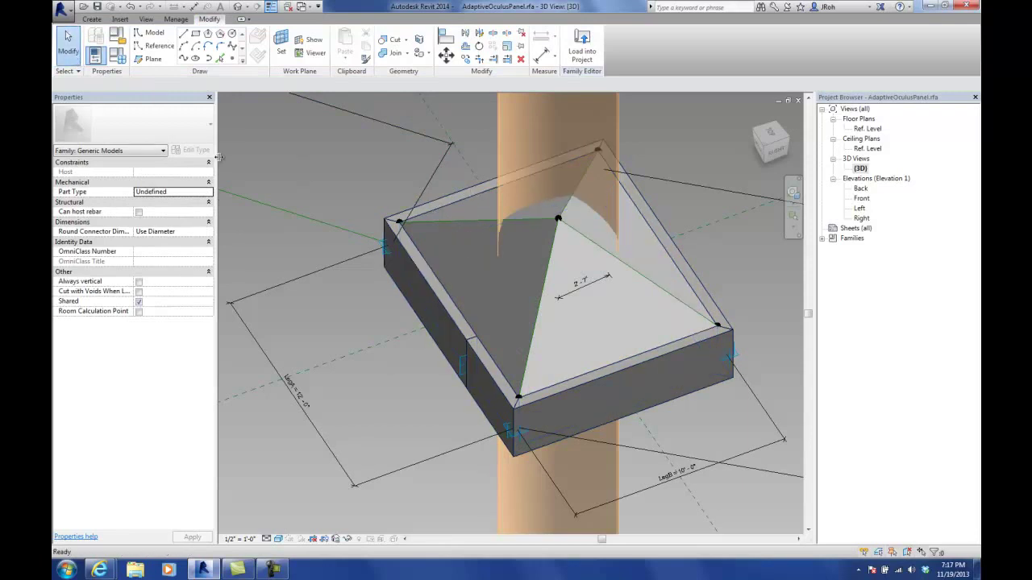
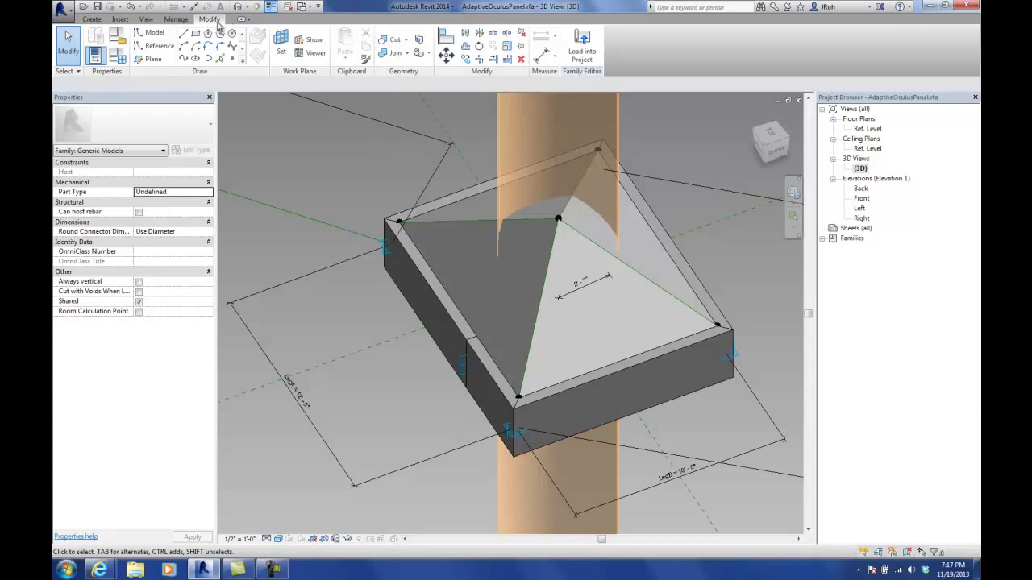
- Cut the cylindrical void out of the triangular panel surface on the LegA side, between adaptive points 3 and 4
{"action": "left_click", "coordinate": [385, 42]}
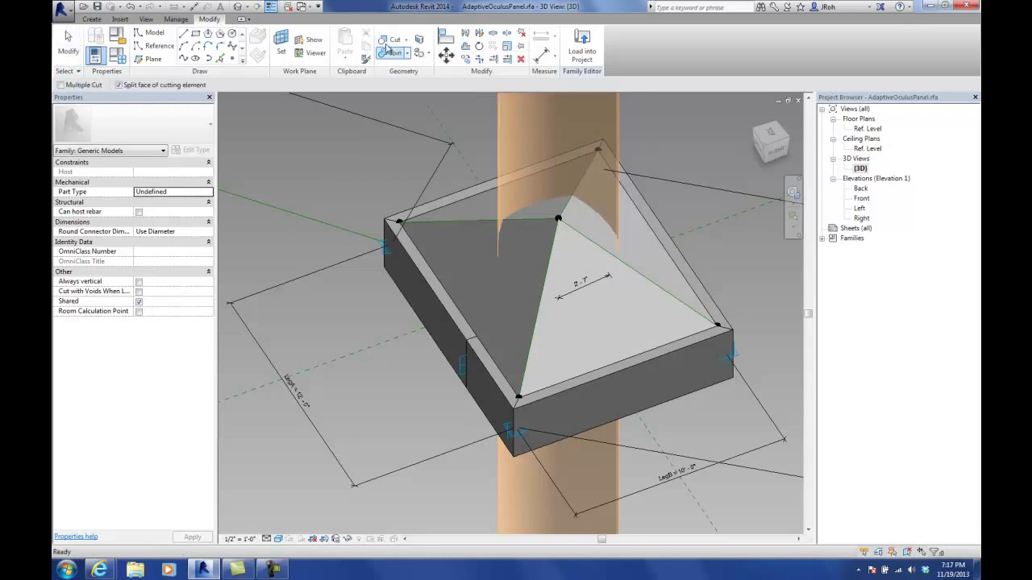
{"action": "left_click", "coordinate": [458, 224]}
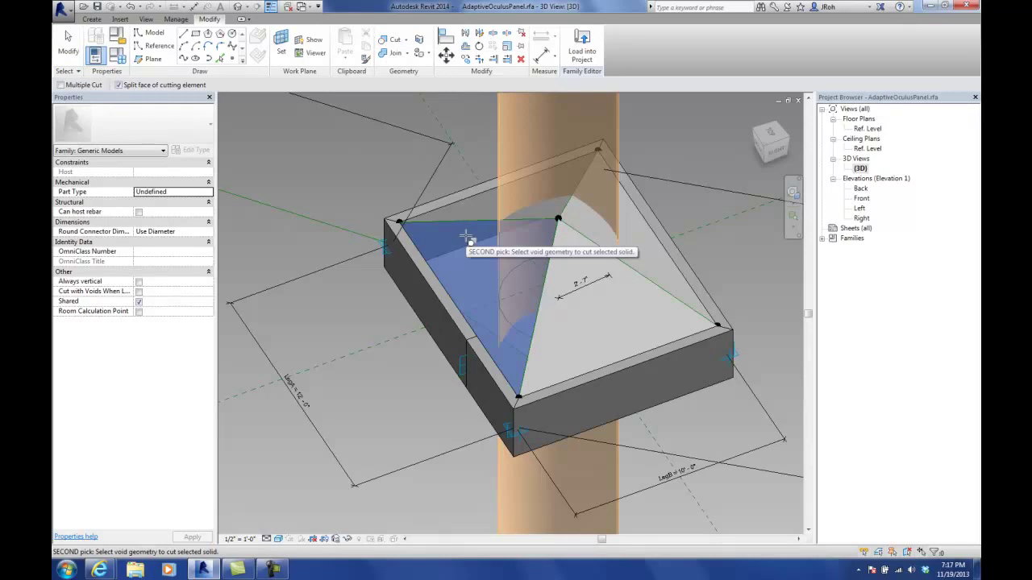
{"action": "left_click", "coordinate": [498, 128]}
{"action": "middle_click_drag", "start_coordinate": [436, 239], "coordinate": [493, 276], "text": "shift"}
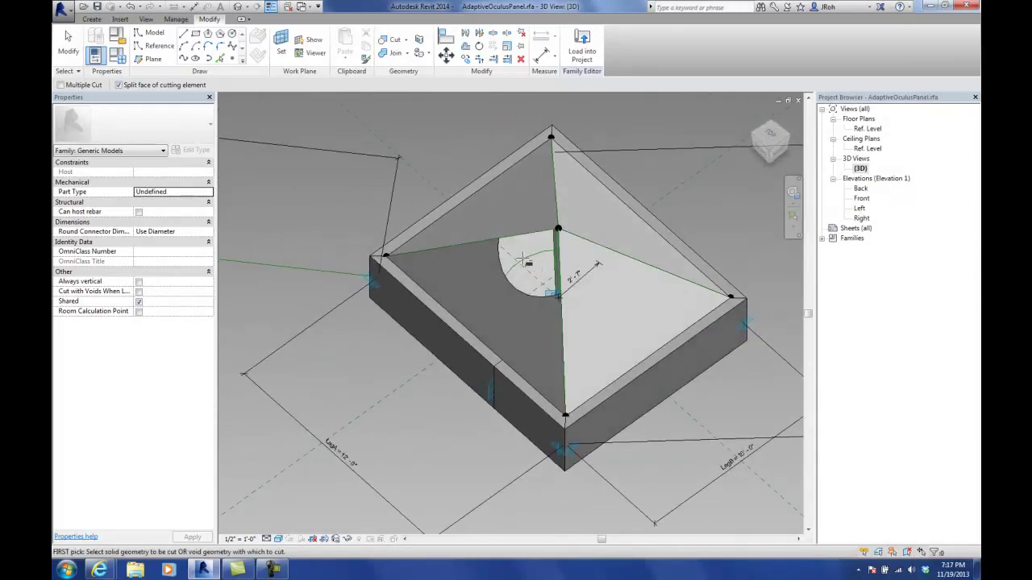
{"action": "left_click", "coordinate": [69, 44]}
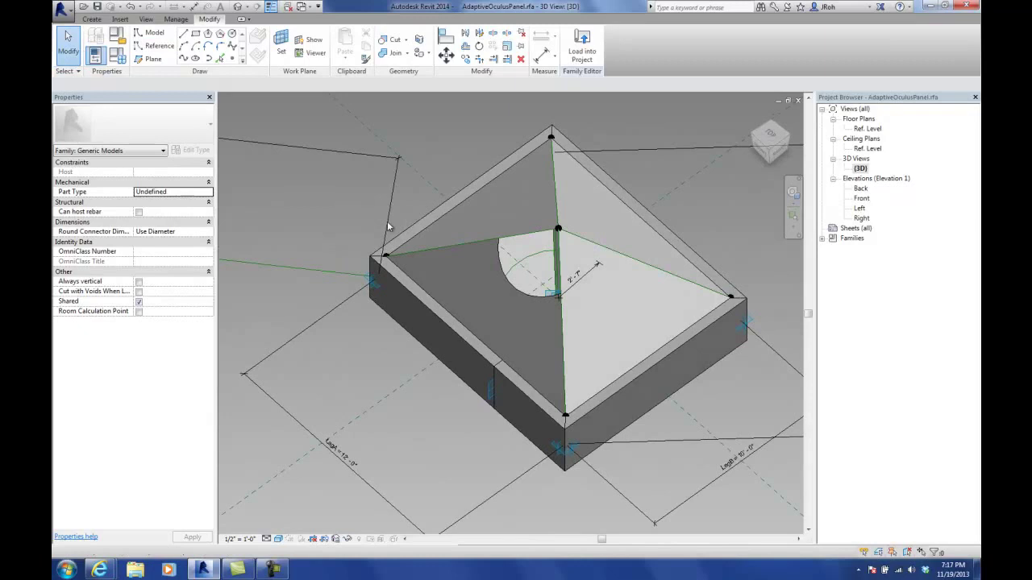
- Create another cylindrical void form from the circular reference line at the panel's centre
{"action": "left_click", "coordinate": [508, 262]}
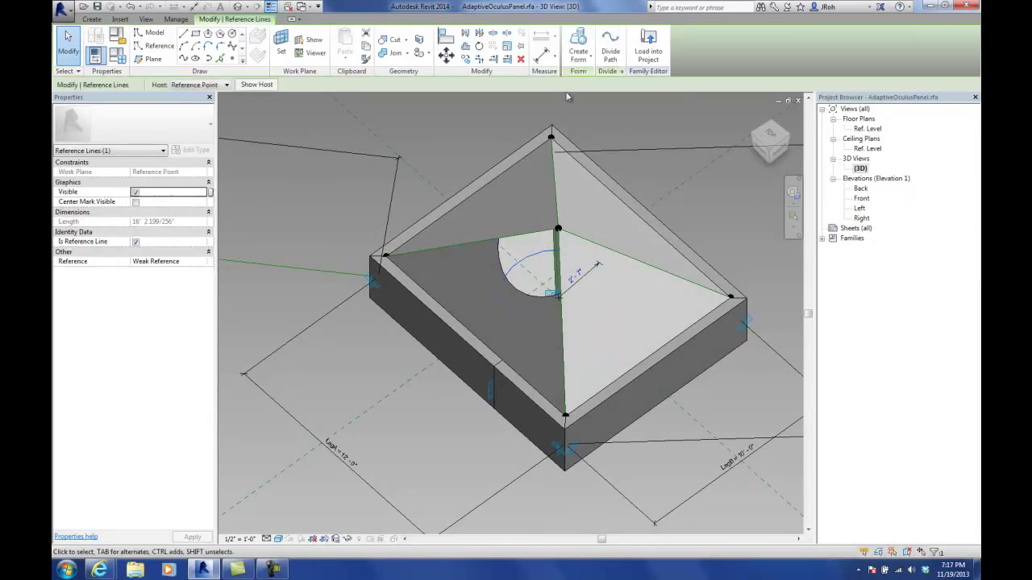
{"action": "middle_click_drag", "start_coordinate": [508, 274], "coordinate": [475, 266], "text": "shift"}
{"action": "left_click", "coordinate": [580, 61]}
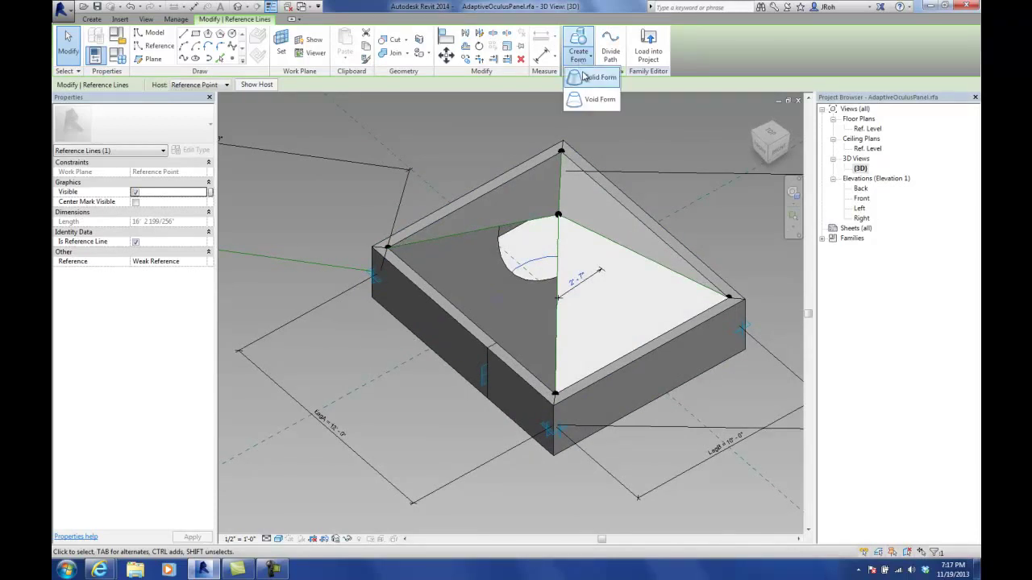
{"action": "left_click", "coordinate": [596, 77]}
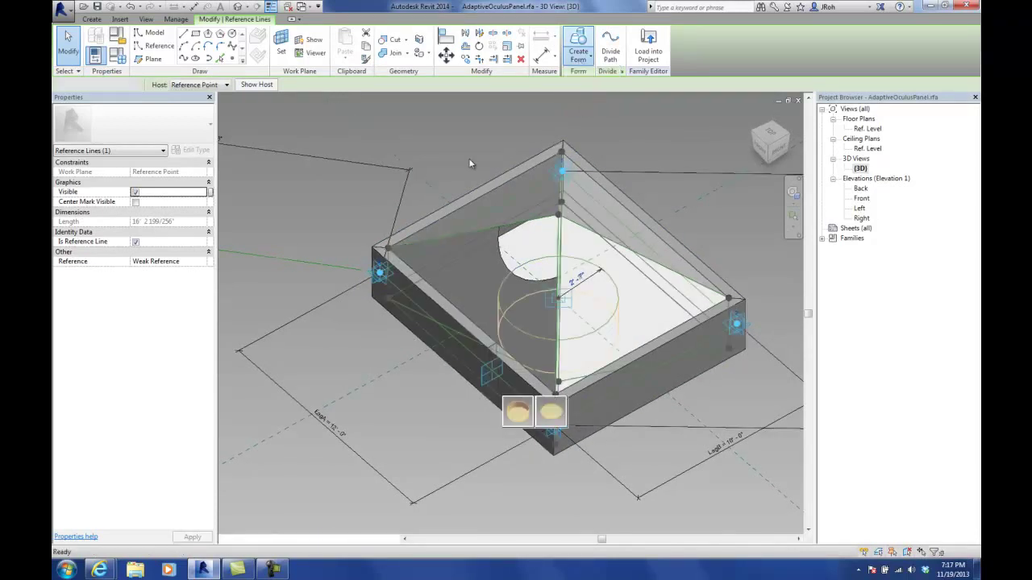
{"action": "left_click", "coordinate": [512, 412]}
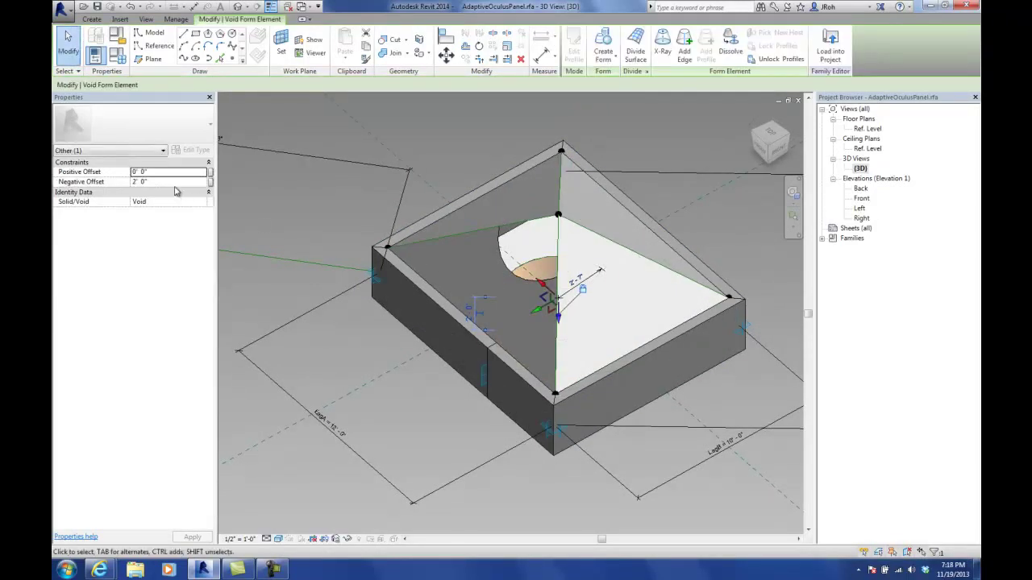
- Set the new void's negative offset to 0 and associate its positive offset with the VoidExtrusion parameter
{"action": "left_click", "coordinate": [173, 183]}
{"action": "type", "text": "0"}
{"action": "left_click", "coordinate": [209, 172]}
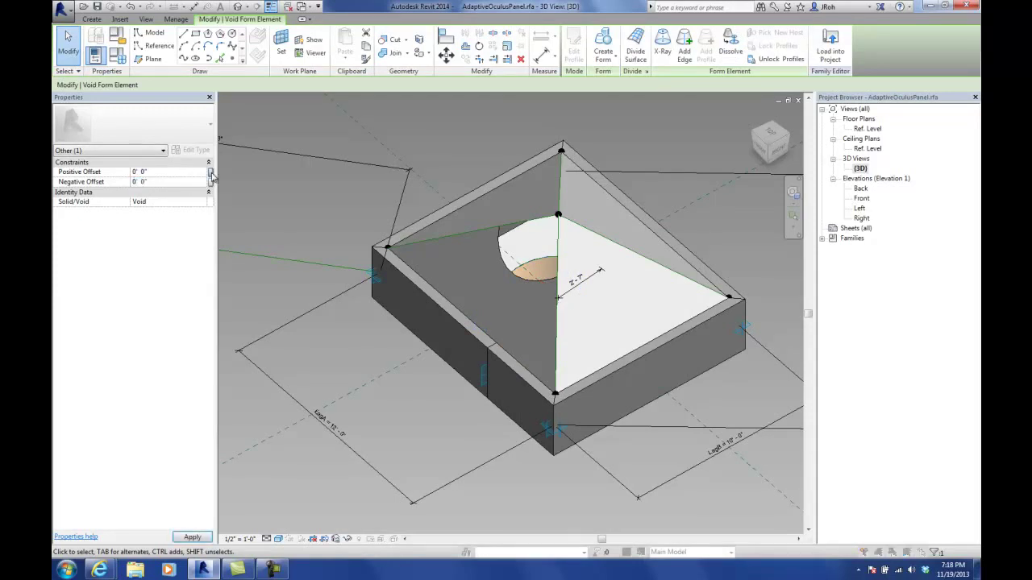
{"action": "left_click", "coordinate": [453, 315]}
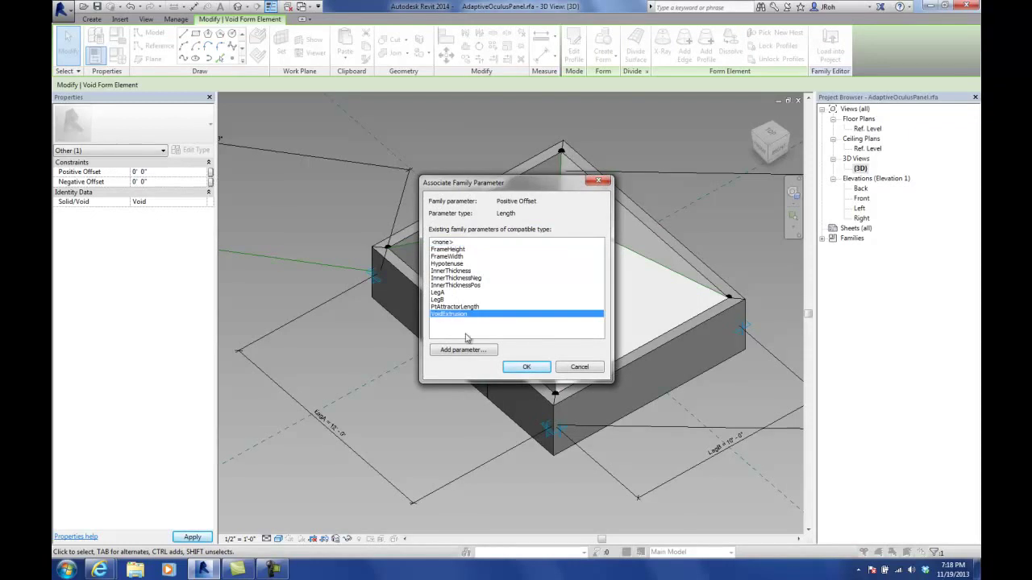
{"action": "left_click", "coordinate": [528, 369]}
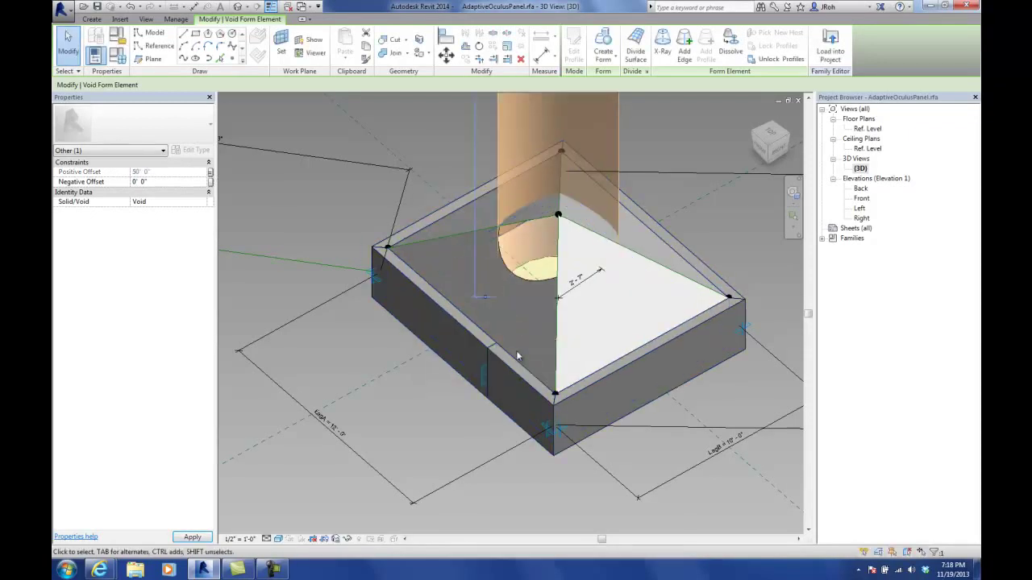
{"action": "left_click", "coordinate": [416, 390]}
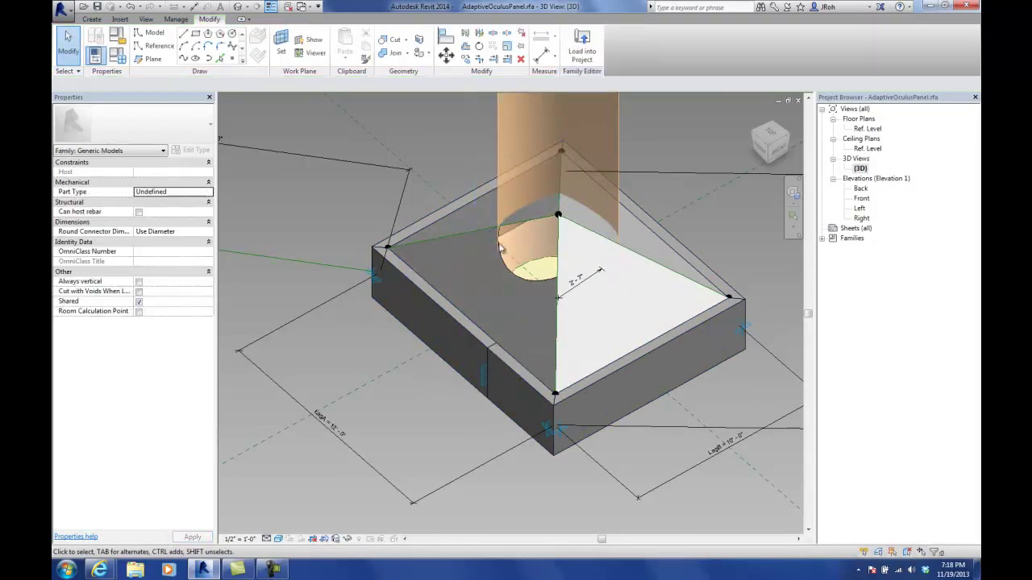
- Cut the cylindrical void out of the triangular panel surface opposite the LegB side
{"action": "left_click", "coordinate": [395, 40]}
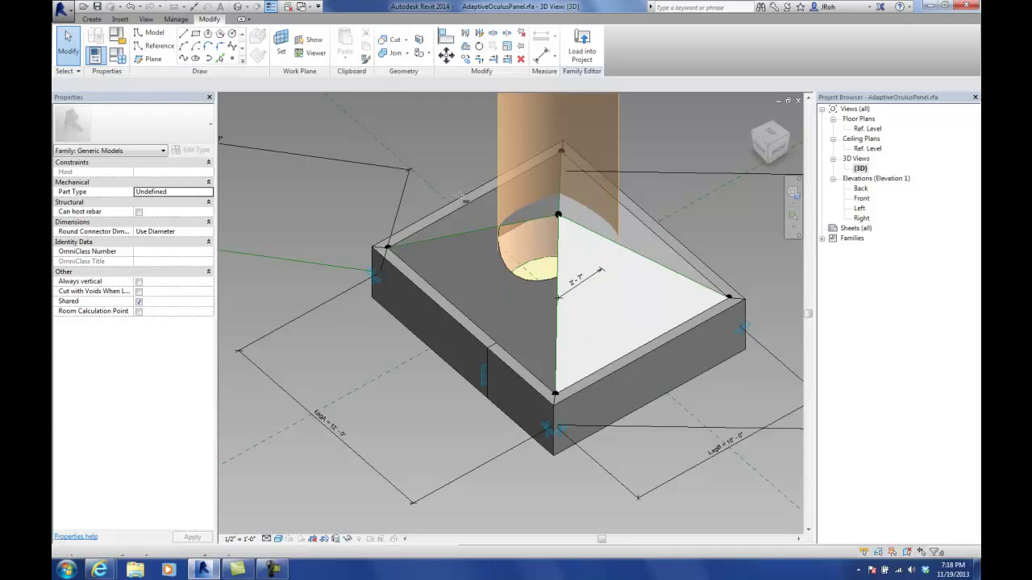
{"action": "left_click", "coordinate": [487, 193]}
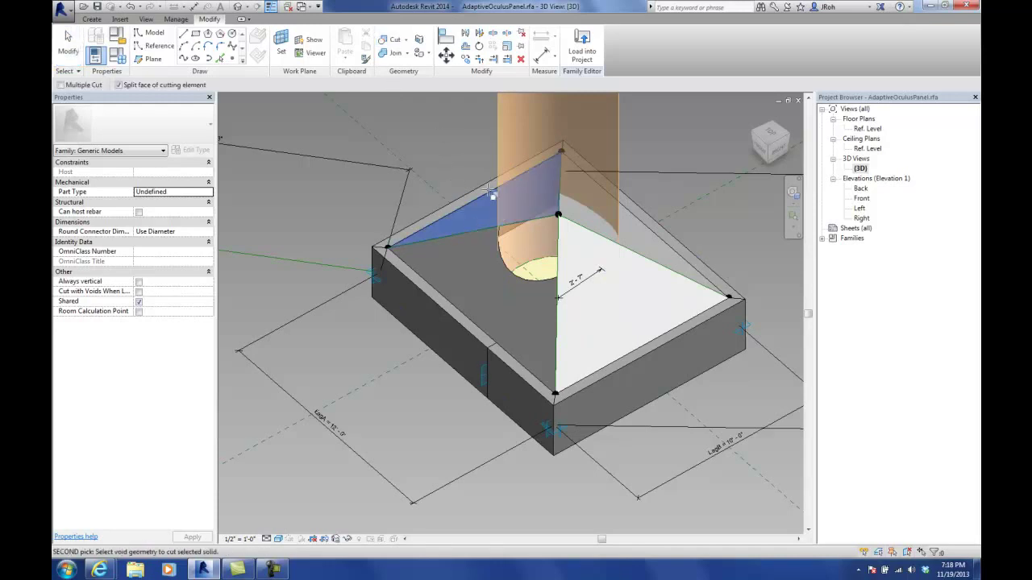
{"action": "left_click", "coordinate": [497, 135]}
{"action": "middle_click_drag", "start_coordinate": [497, 136], "coordinate": [408, 221], "text": "shift"}
{"action": "middle_click_drag", "start_coordinate": [576, 268], "coordinate": [339, 187], "text": "shift"}
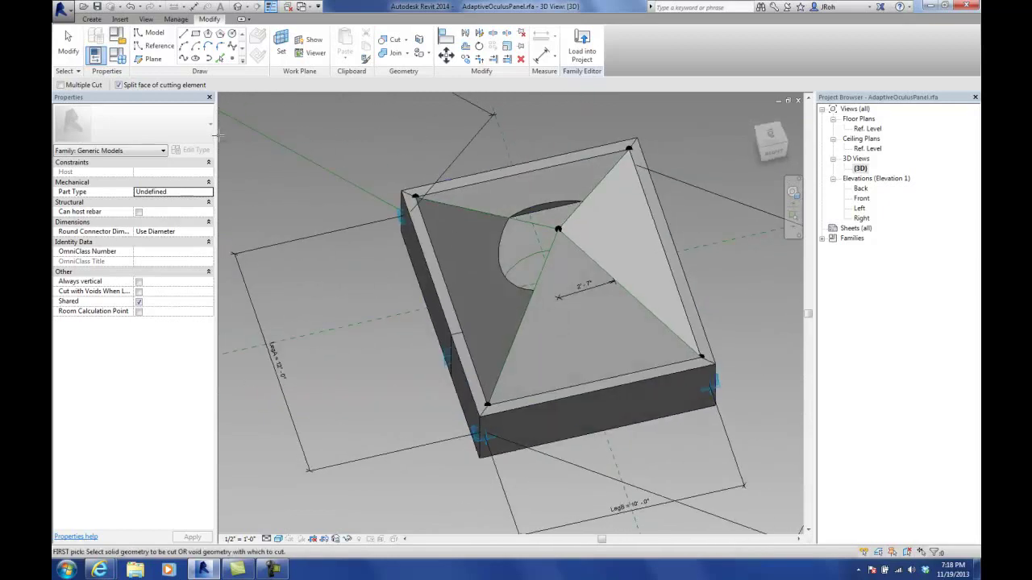
{"action": "middle_click_drag", "start_coordinate": [366, 250], "coordinate": [593, 251], "text": "shift"}
{"action": "left_click", "coordinate": [68, 44]}
- Create one more cylindrical void form from the circular reference line at the panel's centre
{"action": "left_click", "coordinate": [585, 297]}
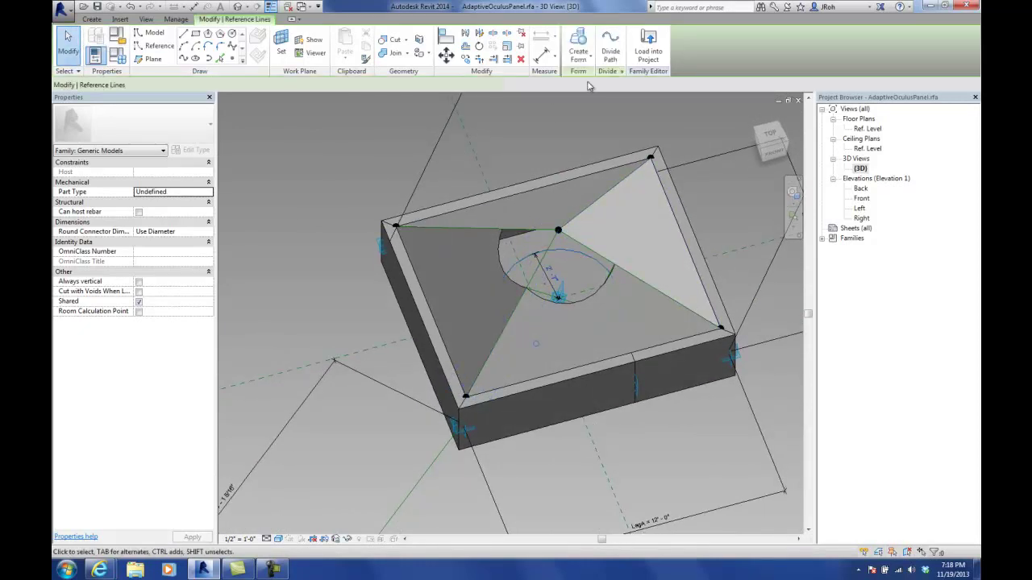
{"action": "left_click", "coordinate": [580, 61]}
{"action": "left_click", "coordinate": [592, 90]}
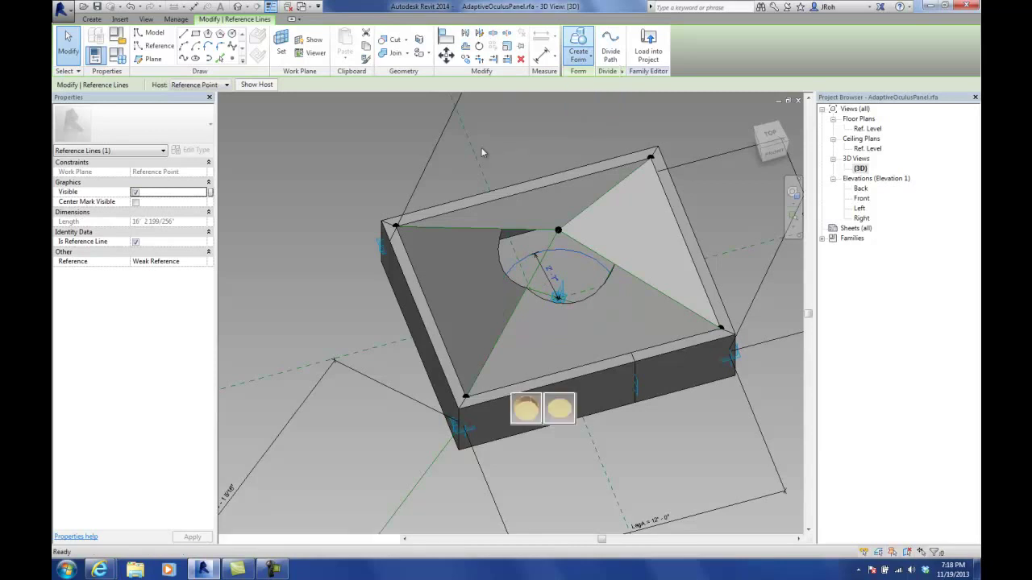
{"action": "left_click", "coordinate": [523, 408]}
- Set this void's negative offset to 0 and associate its positive offset with the VoidExtrusion parameter
{"action": "left_click", "coordinate": [178, 182]}
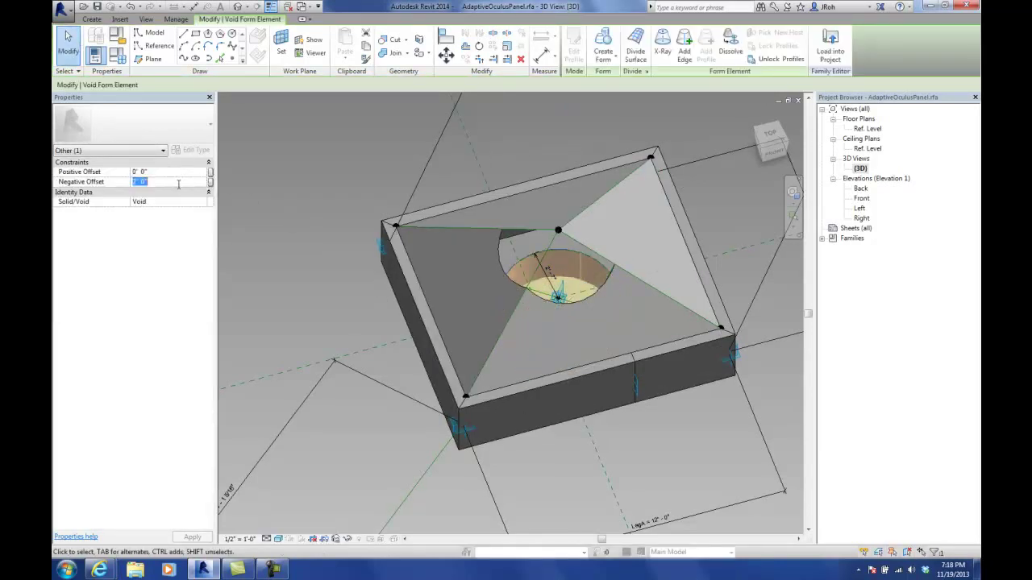
{"action": "type", "text": "0"}
{"action": "key", "text": "Return"}
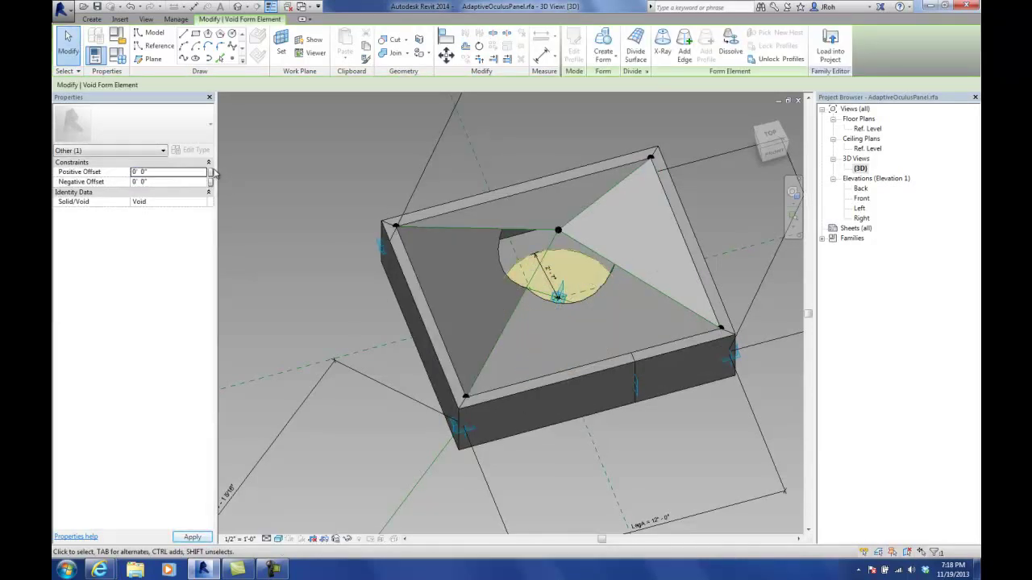
{"action": "left_click", "coordinate": [209, 172]}
{"action": "left_click", "coordinate": [457, 314]}
{"action": "left_click", "coordinate": [526, 366]}
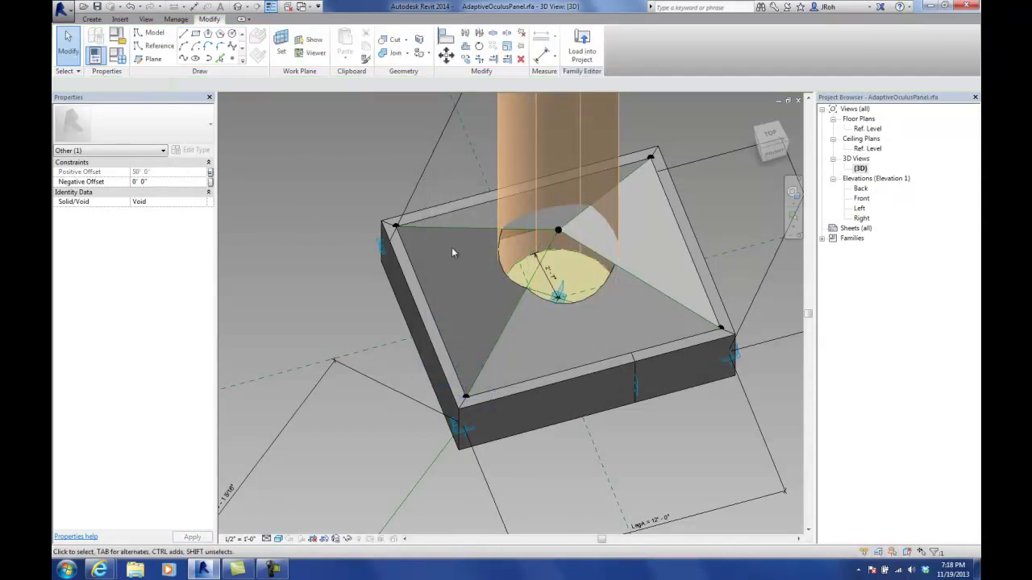
- Cut the new cylindrical void out of the triangular panel surface opposite the LegA side
{"action": "left_click", "coordinate": [394, 38]}
{"action": "left_click", "coordinate": [476, 213]}
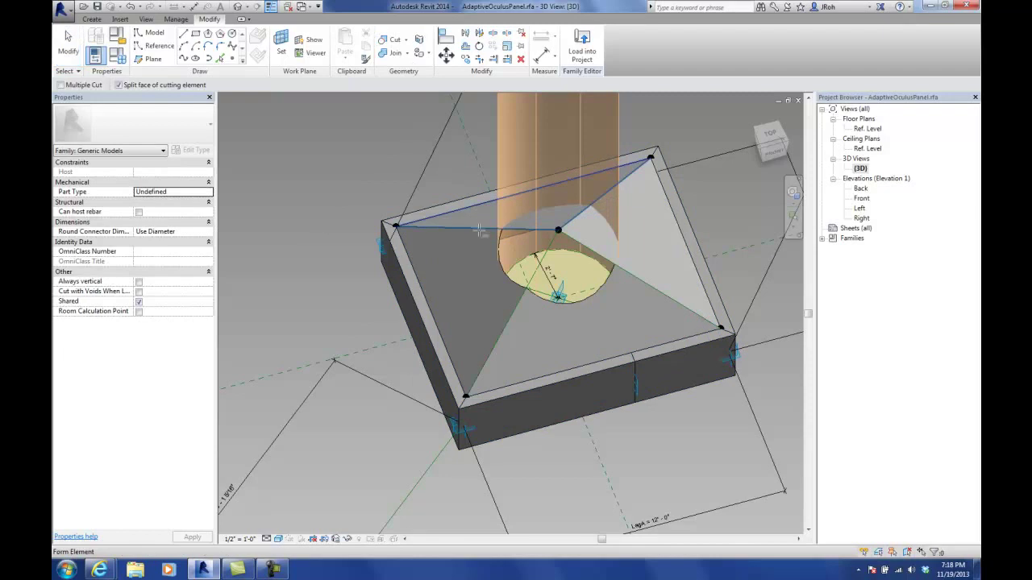
{"action": "left_click", "coordinate": [505, 142]}
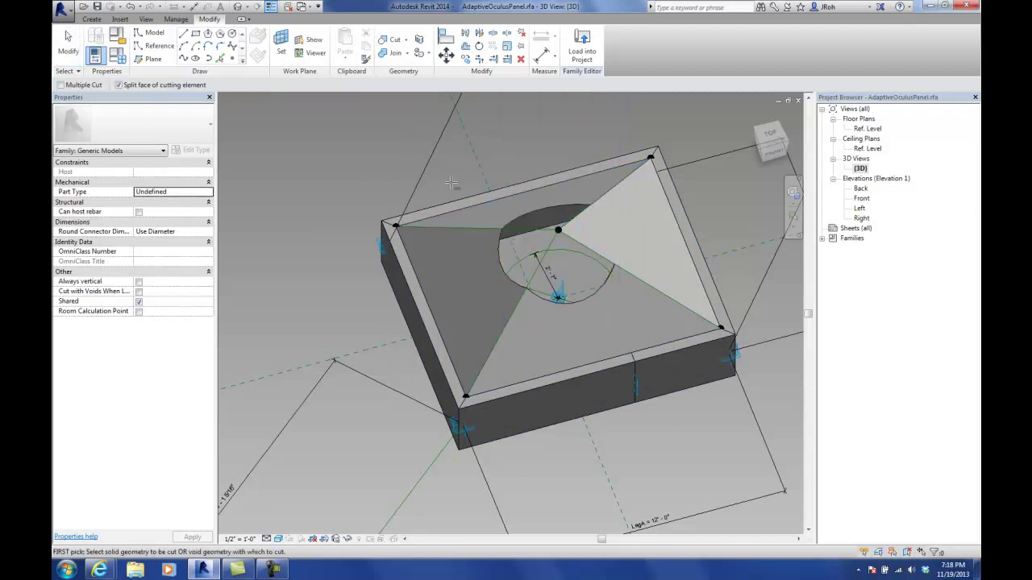
{"action": "middle_click_drag", "start_coordinate": [355, 390], "coordinate": [384, 517], "text": "shift"}
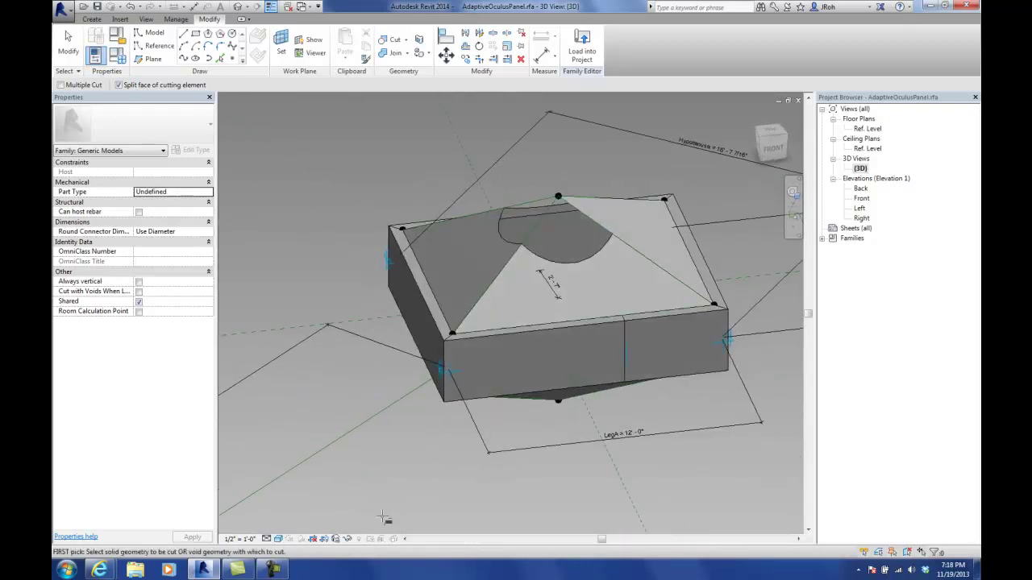
{"action": "left_click", "coordinate": [272, 569]}
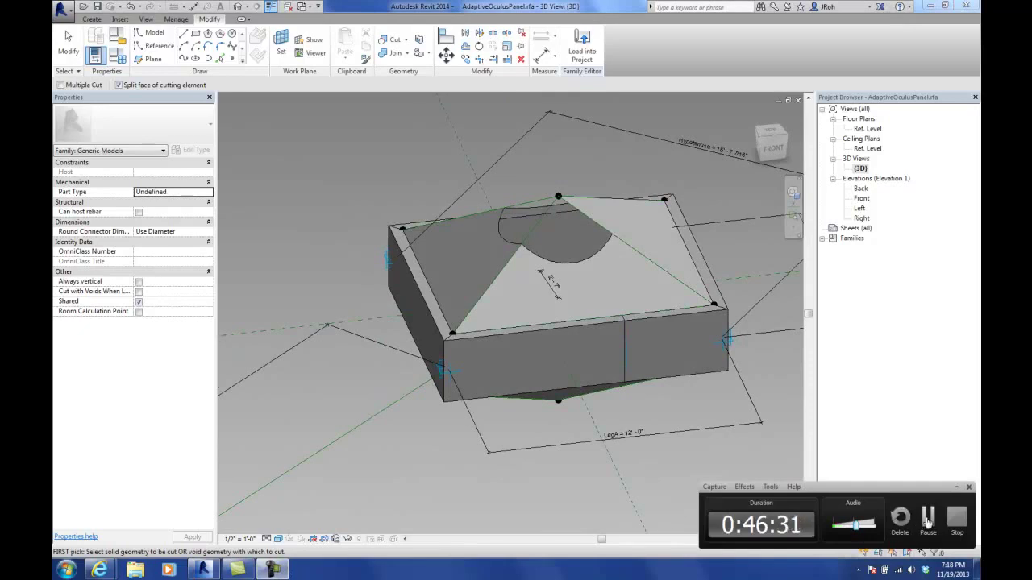
{"action": "left_click", "coordinate": [927, 521]}
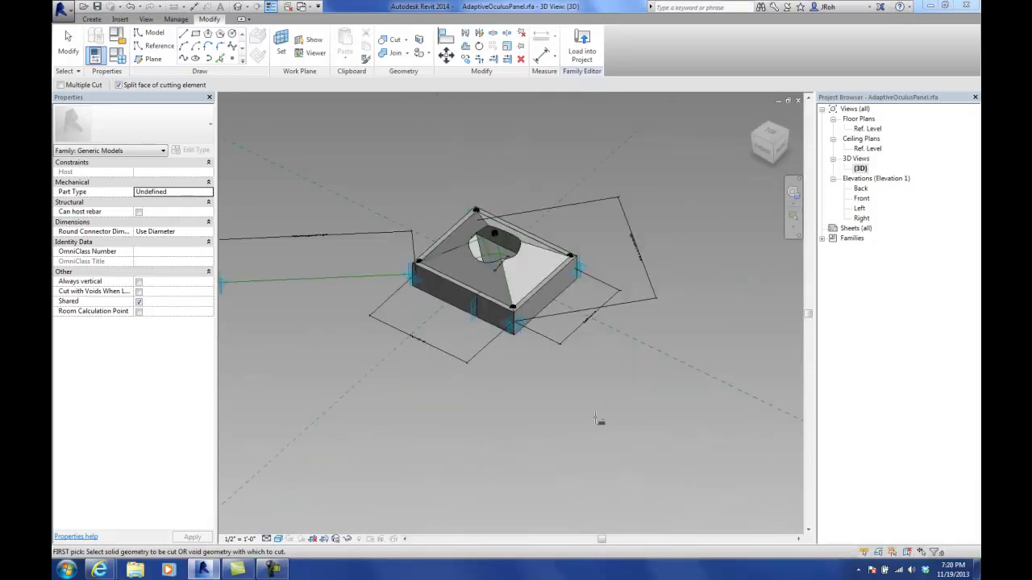
- Examine the circular opening through the panel's triangular surfaces from several angles and close up
{"action": "middle_click_drag", "start_coordinate": [604, 421], "coordinate": [545, 389], "text": "shift"}
{"action": "scroll", "coordinate": [495, 165], "scroll_direction": "up", "scroll_amount": 4}
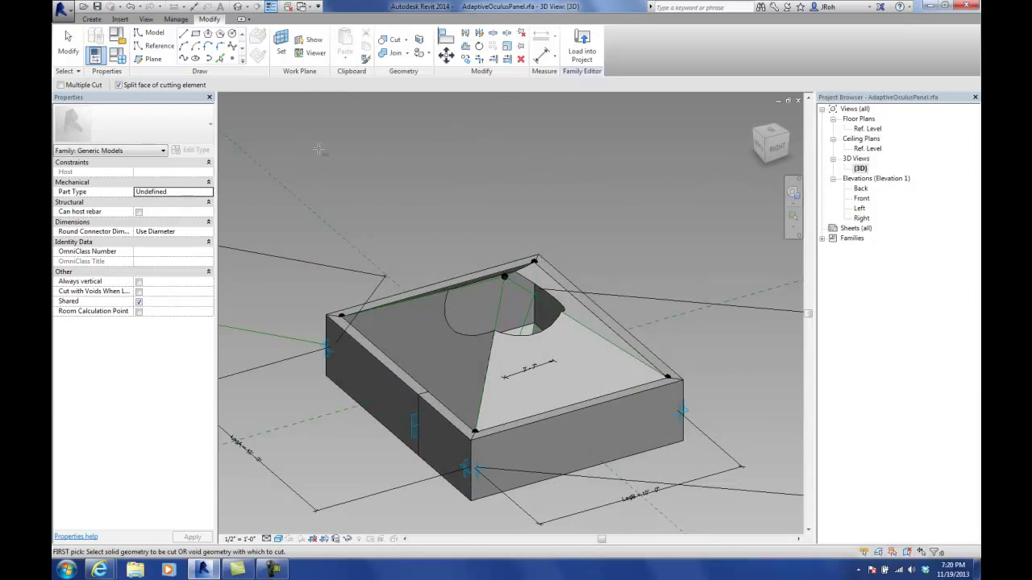
{"action": "scroll", "coordinate": [525, 204], "scroll_direction": "down", "scroll_amount": 2}
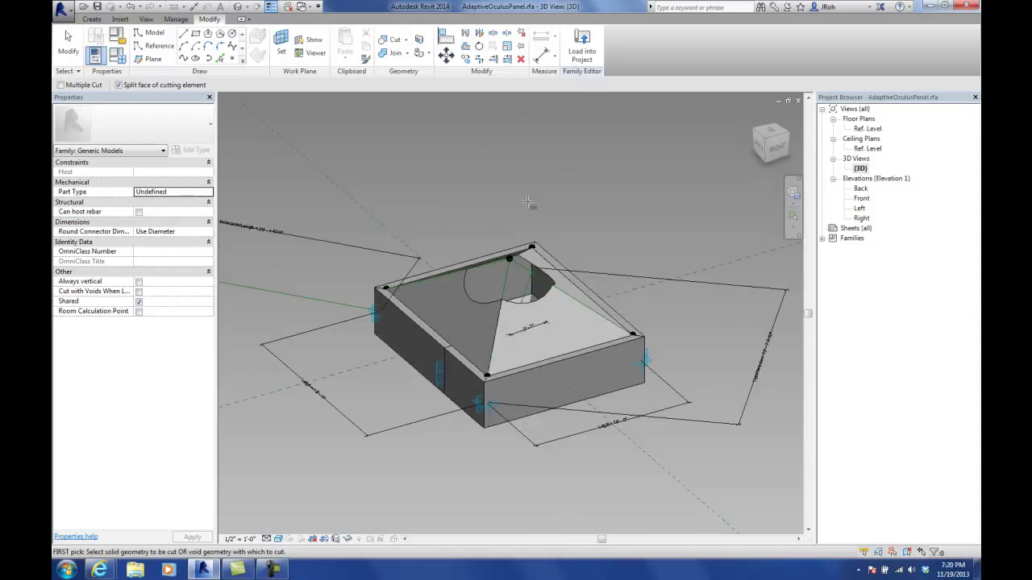
{"action": "scroll", "coordinate": [542, 229], "scroll_direction": "up", "scroll_amount": 2}
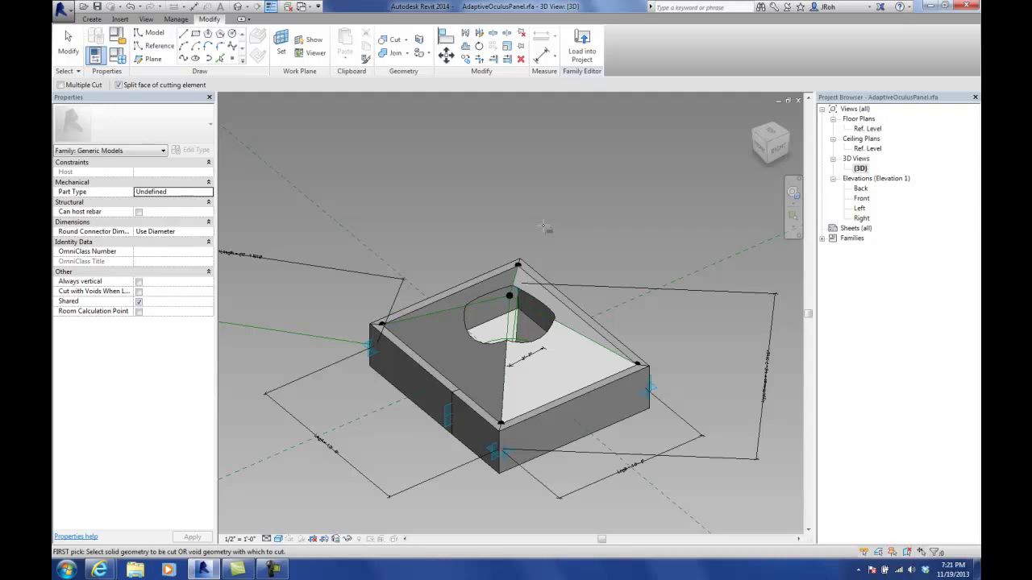
{"action": "left_click", "coordinate": [520, 265]}
{"action": "middle_click_drag", "start_coordinate": [462, 228], "coordinate": [478, 286], "text": "shift"}
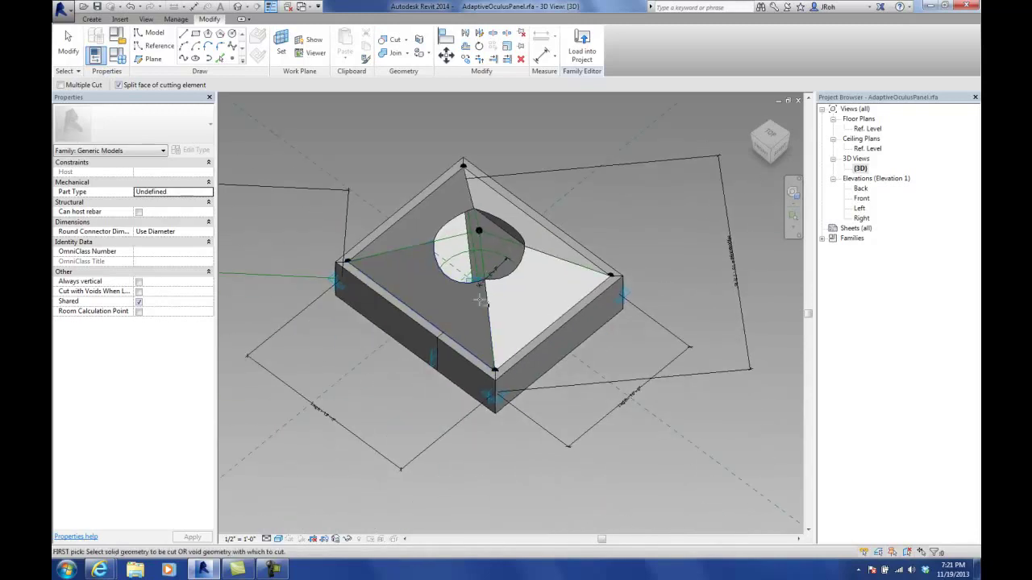
{"action": "scroll", "coordinate": [449, 246], "scroll_direction": "up", "scroll_amount": 4}
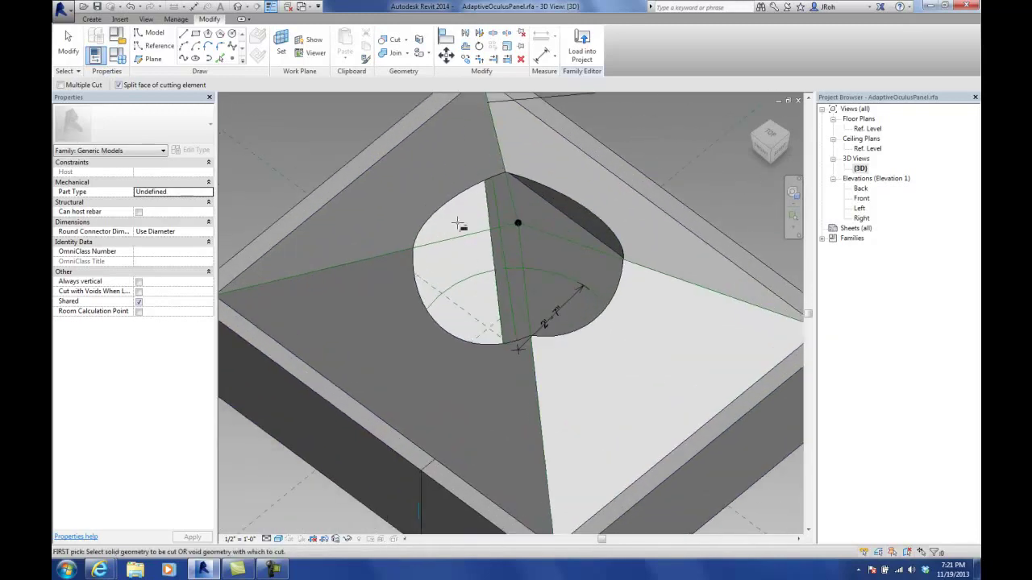
- Create a solid form between the upper and lower curved opening edges on the side opposite LegB, as the oculus wall
{"action": "left_click", "coordinate": [67, 42]}
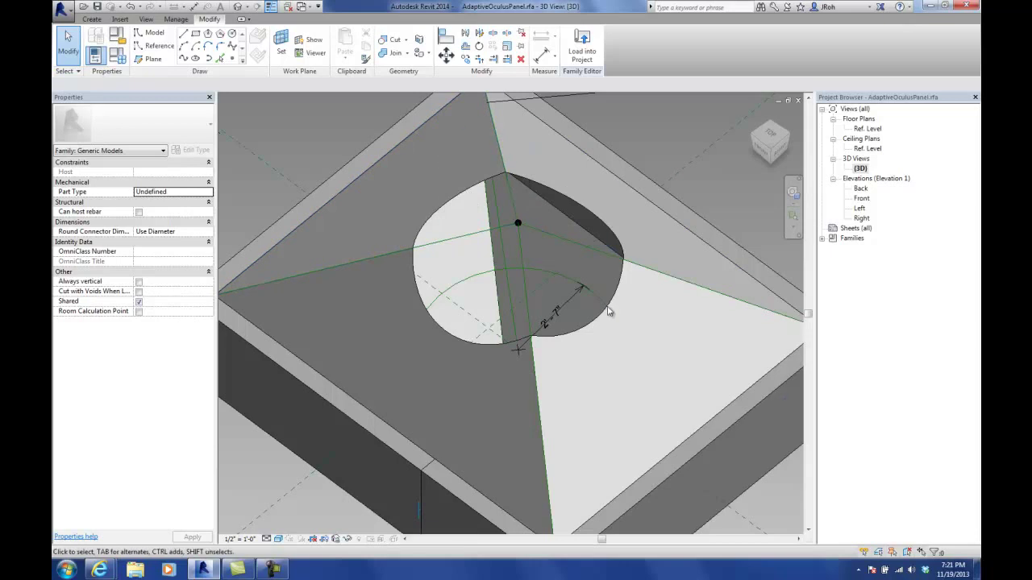
{"action": "left_click", "coordinate": [461, 197]}
{"action": "middle_click_drag", "start_coordinate": [387, 232], "coordinate": [411, 280], "text": "shift"}
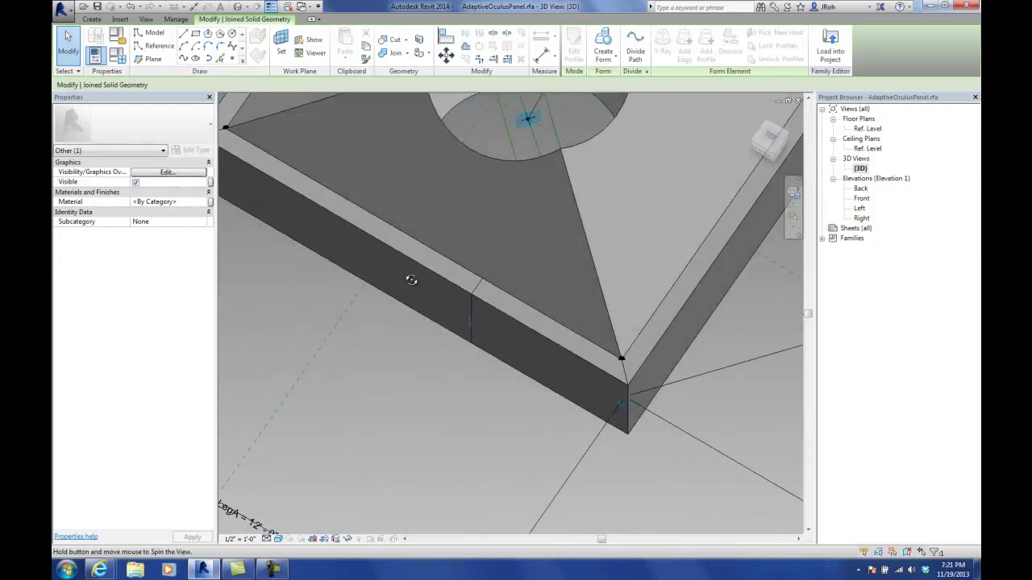
{"action": "scroll", "coordinate": [407, 274], "scroll_direction": "down", "scroll_amount": 3}
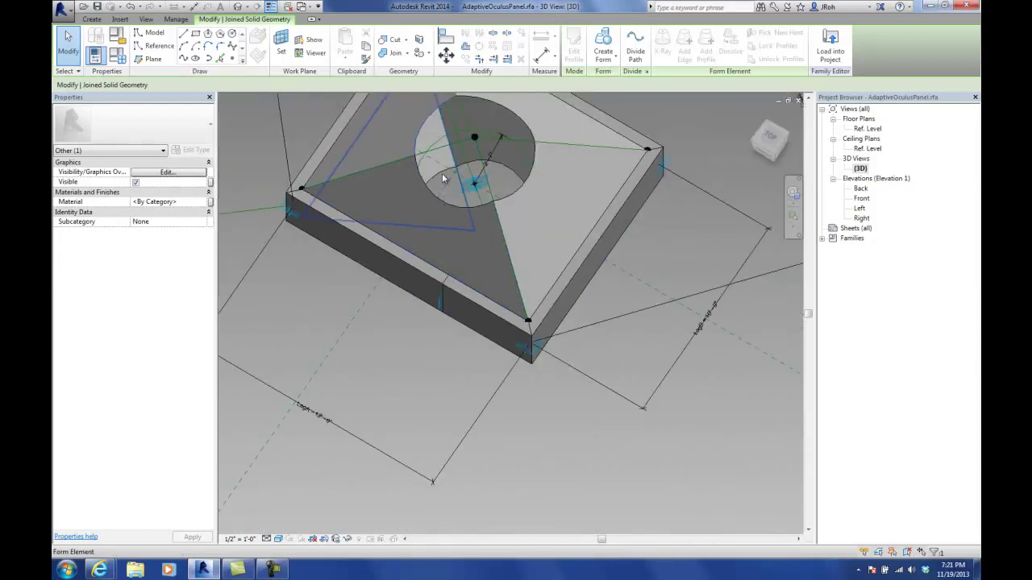
{"action": "key", "text": "Tab"}
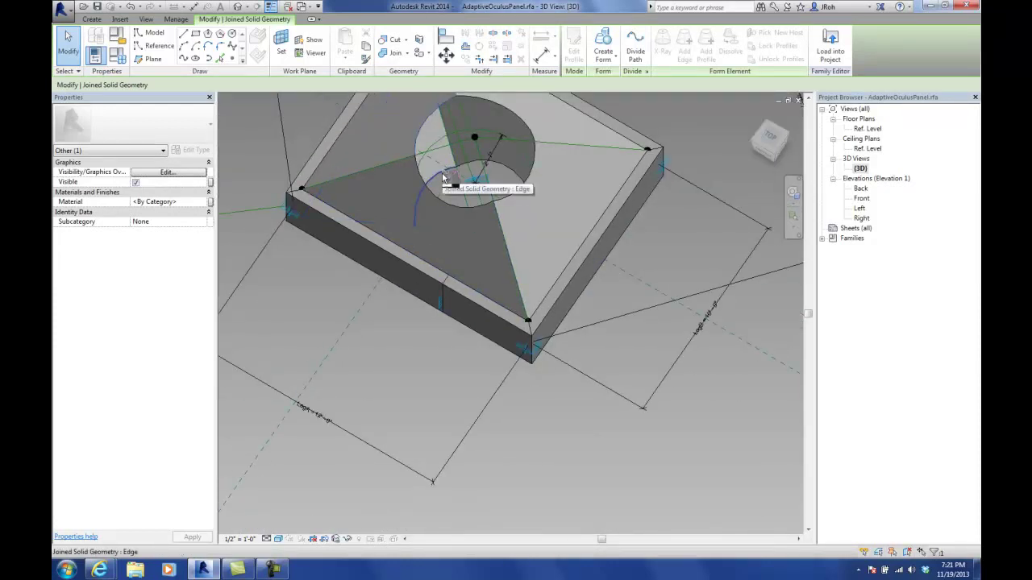
{"action": "left_click", "coordinate": [442, 179]}
{"action": "middle_click_drag", "start_coordinate": [442, 179], "coordinate": [439, 295]}
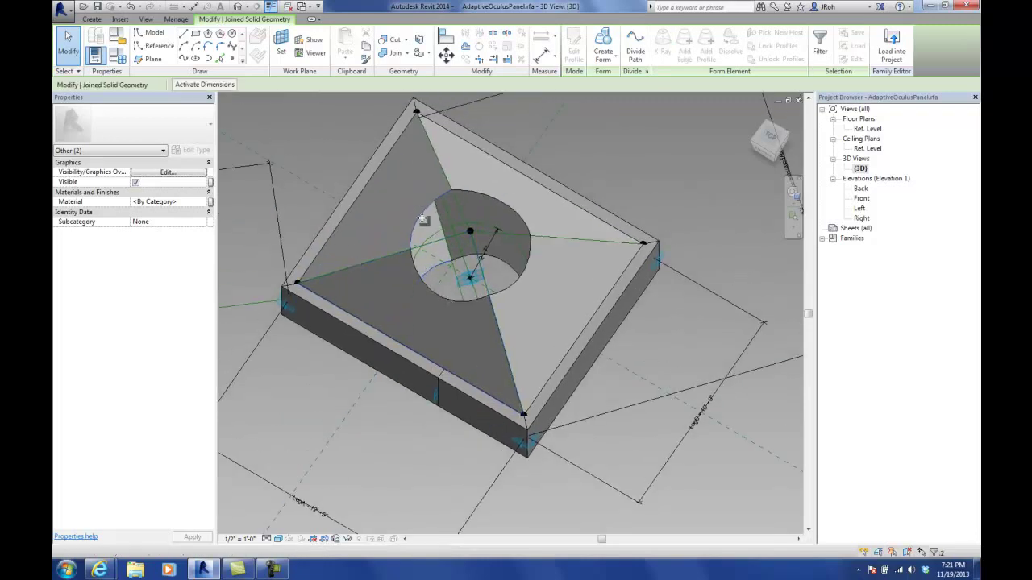
{"action": "left_click", "coordinate": [604, 58]}
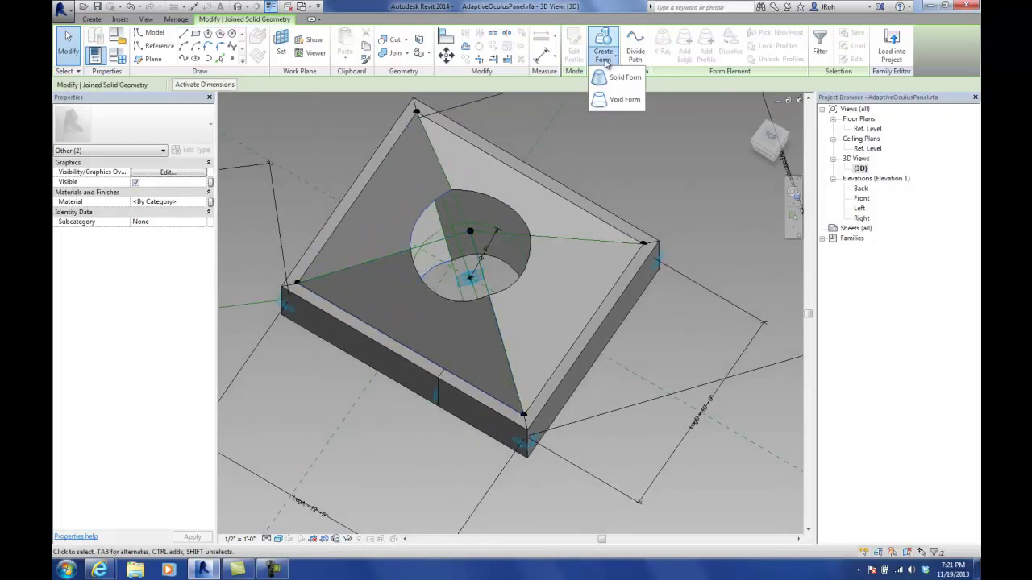
{"action": "left_click", "coordinate": [620, 99]}
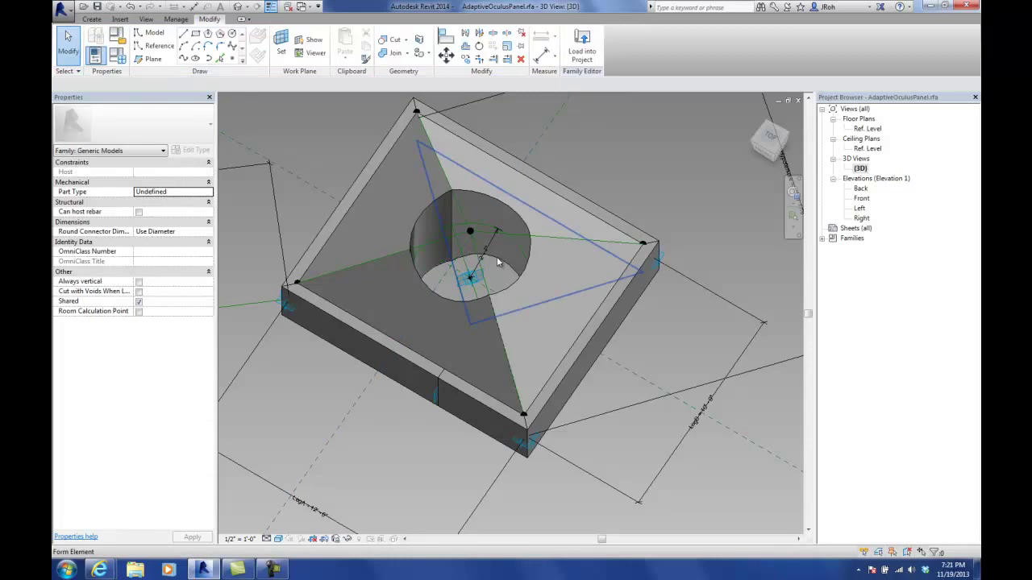
- Select the opening's upper curved edge on the triangular surface opposite the LegA side
{"action": "left_click", "coordinate": [498, 199]}
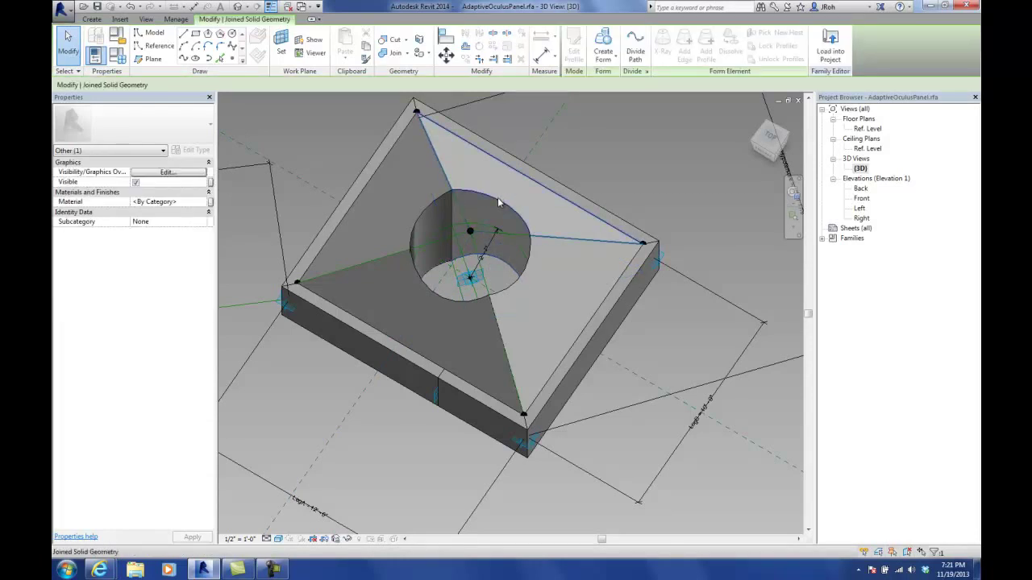
- Create a solid form between the lower and upper arc edges on one side of the oculus
{"action": "left_click", "coordinate": [499, 202], "text": "ctrl"}
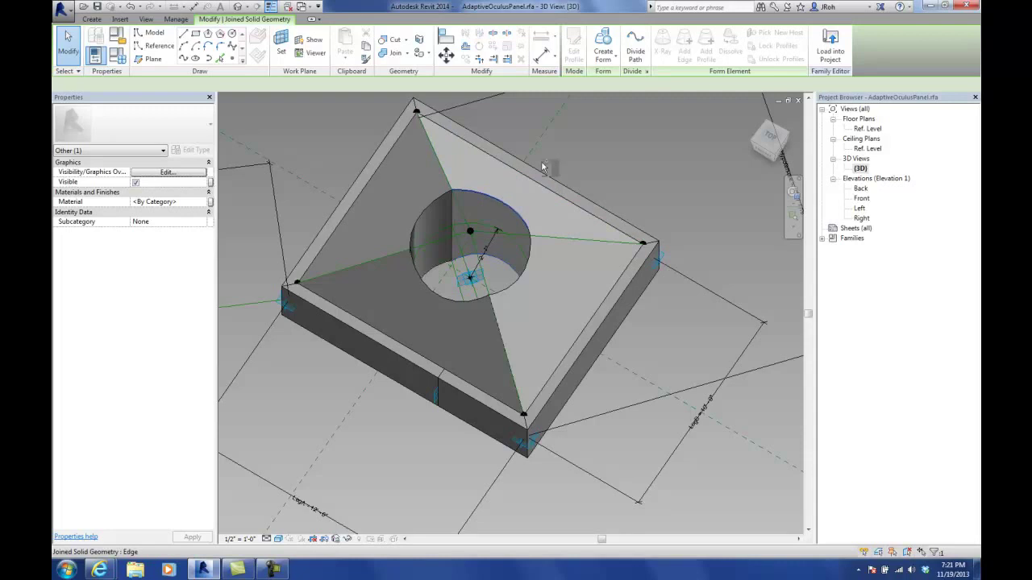
{"action": "left_click", "coordinate": [603, 55]}
{"action": "left_click", "coordinate": [598, 97]}
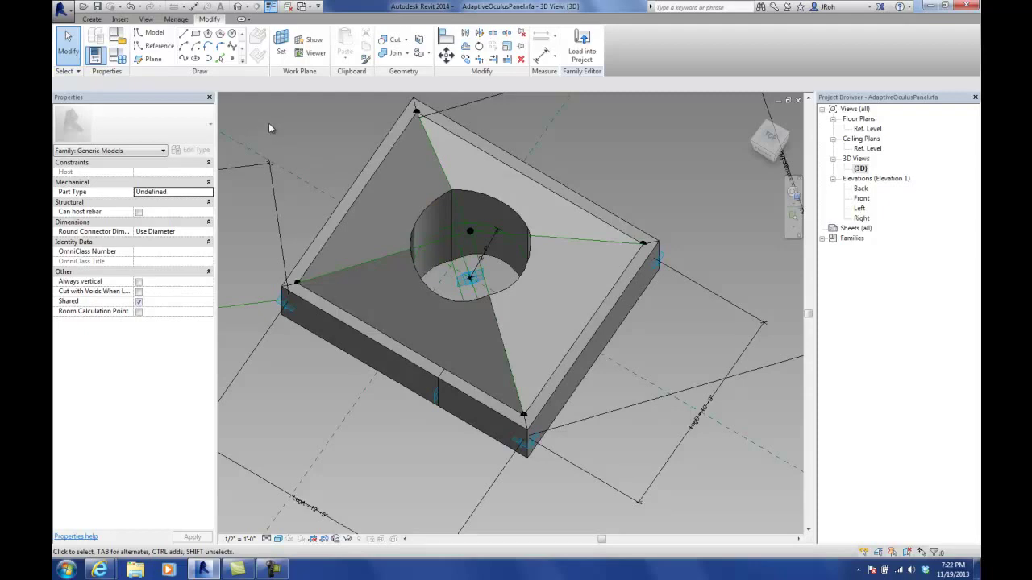
- Create a cylindrical void form from the circle inside the oculus opening
{"action": "left_click", "coordinate": [514, 245]}
{"action": "left_click", "coordinate": [578, 60]}
{"action": "left_click", "coordinate": [600, 105]}
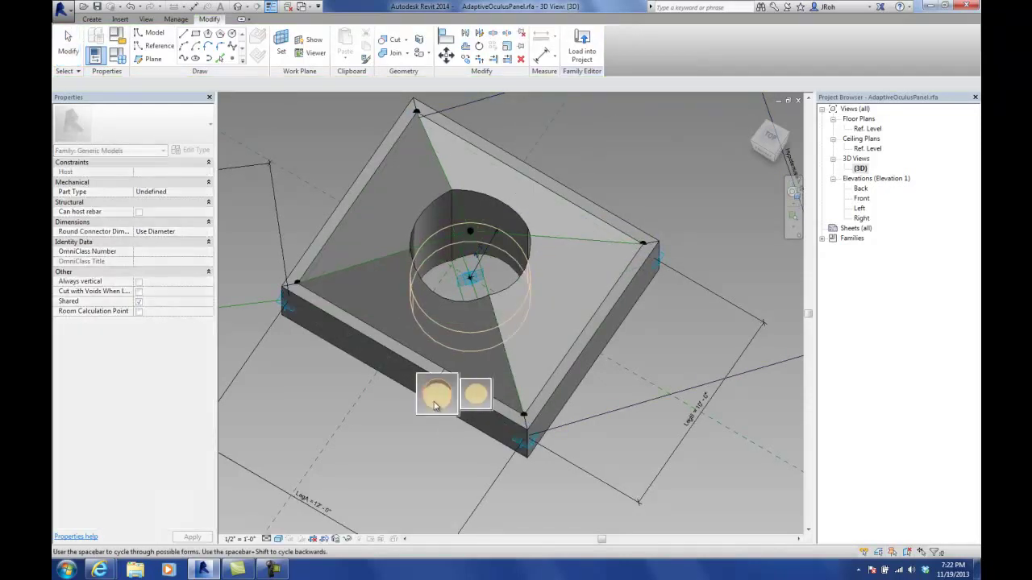
{"action": "left_click", "coordinate": [431, 397]}
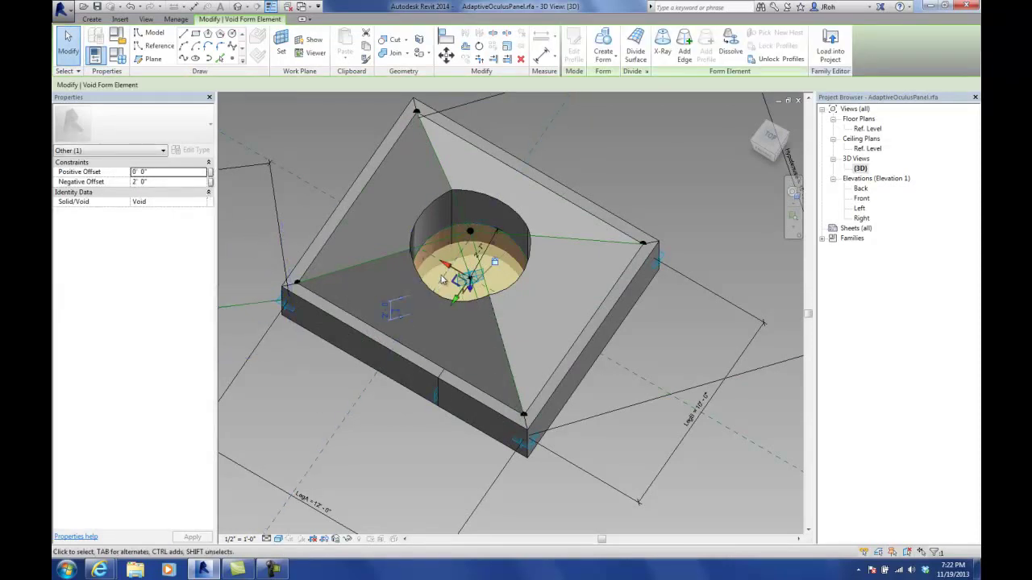
- Try to cut the panel's solids with the cylindrical void, using the Multiple Cut option
{"action": "left_click", "coordinate": [386, 40]}
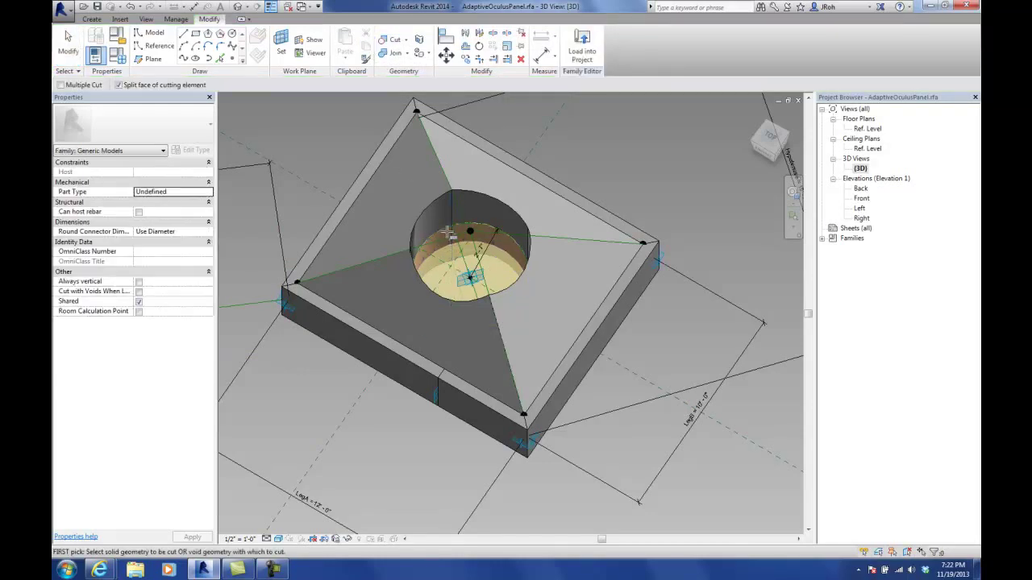
{"action": "left_click", "coordinate": [60, 85]}
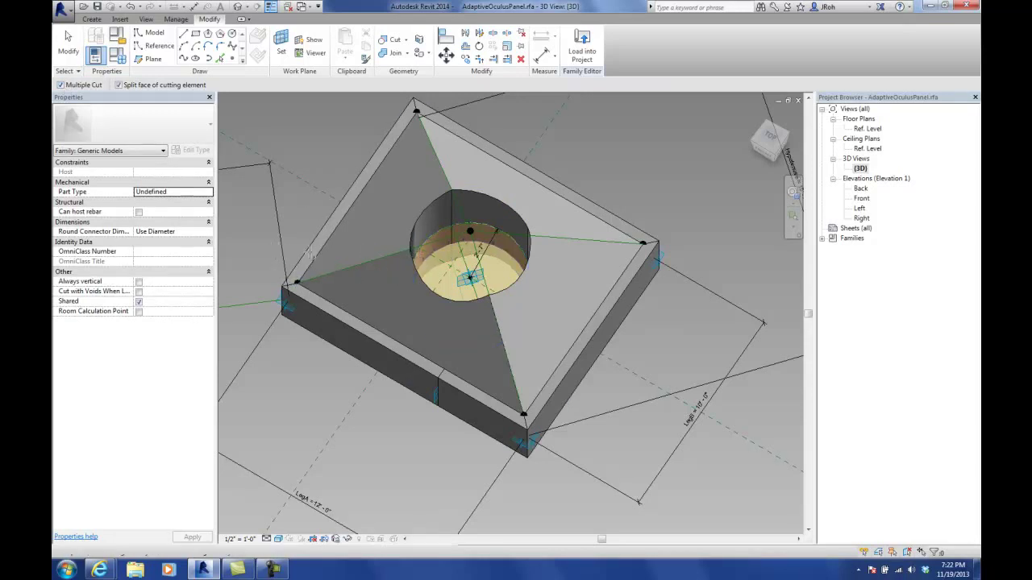
{"action": "left_click", "coordinate": [433, 246]}
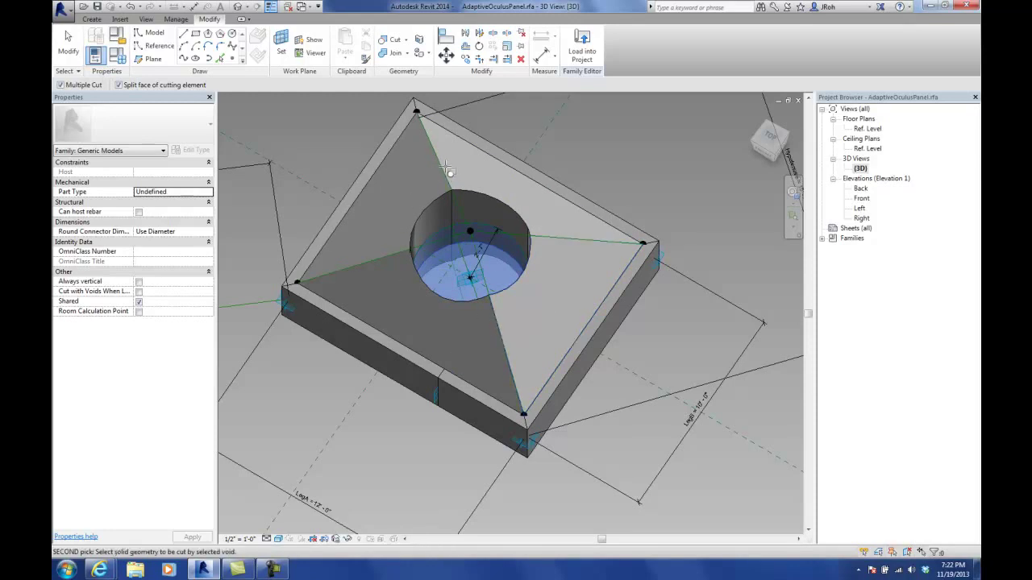
{"action": "left_click", "coordinate": [67, 44]}
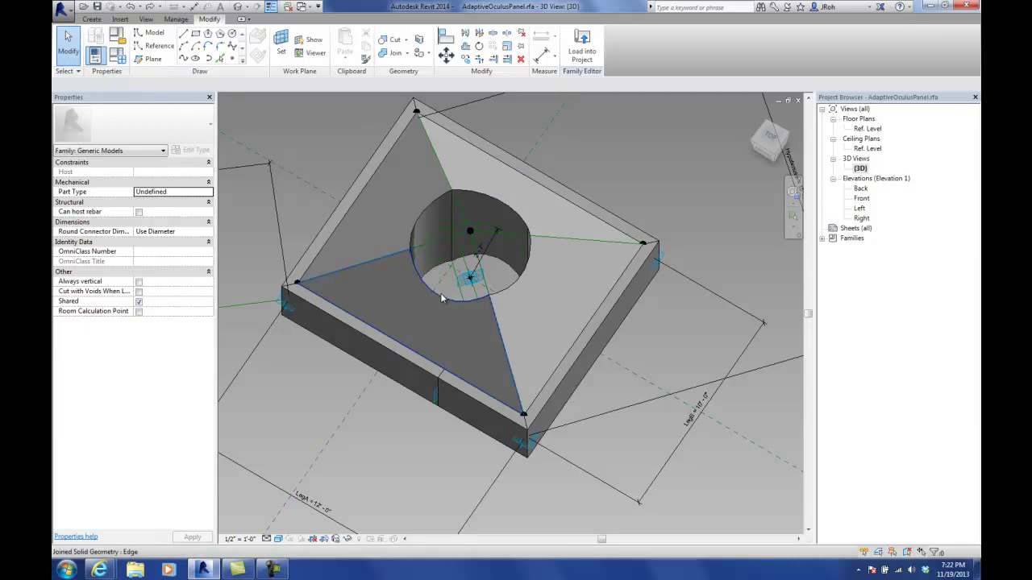
{"action": "left_click", "coordinate": [584, 339]}
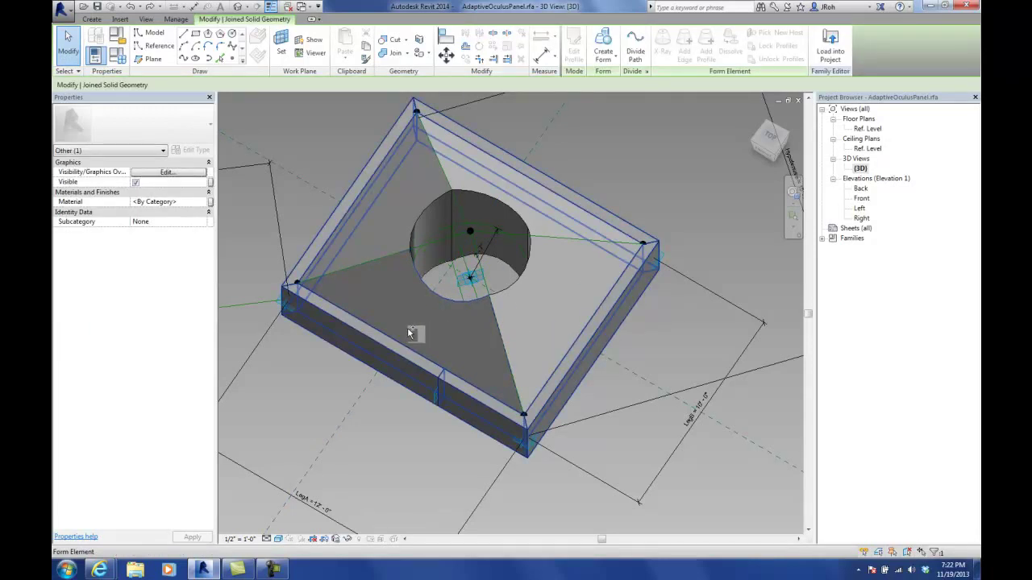
{"action": "right_click", "coordinate": [408, 327]}
{"action": "key", "text": "Escape"}
{"action": "right_click", "coordinate": [556, 357]}
{"action": "key", "text": "Escape"}
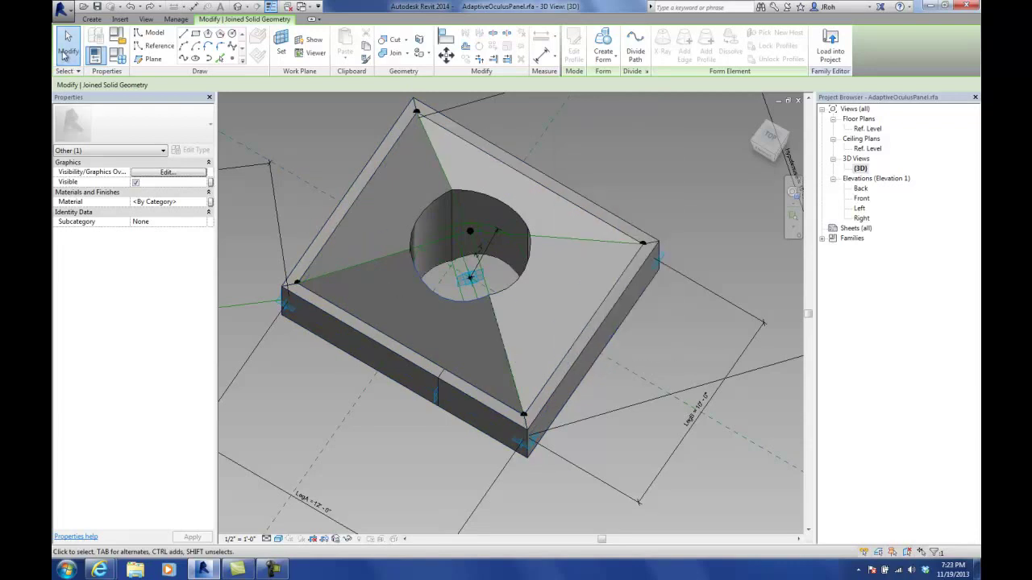
{"action": "key", "text": "Escape"}
- Create a solid form between the lower and upper arc edges of the oculus's open side facing the back
{"action": "scroll", "coordinate": [445, 367], "scroll_direction": "down", "scroll_amount": 4}
{"action": "middle_click_drag", "start_coordinate": [556, 391], "coordinate": [427, 384], "text": "shift"}
{"action": "scroll", "coordinate": [427, 384], "scroll_direction": "up", "scroll_amount": 3}
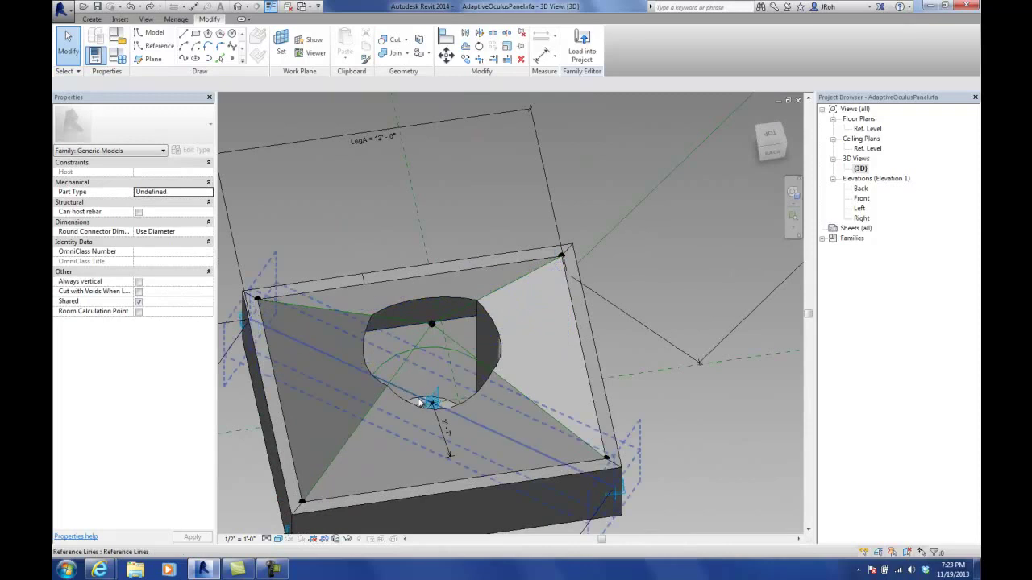
{"action": "left_click", "coordinate": [410, 326]}
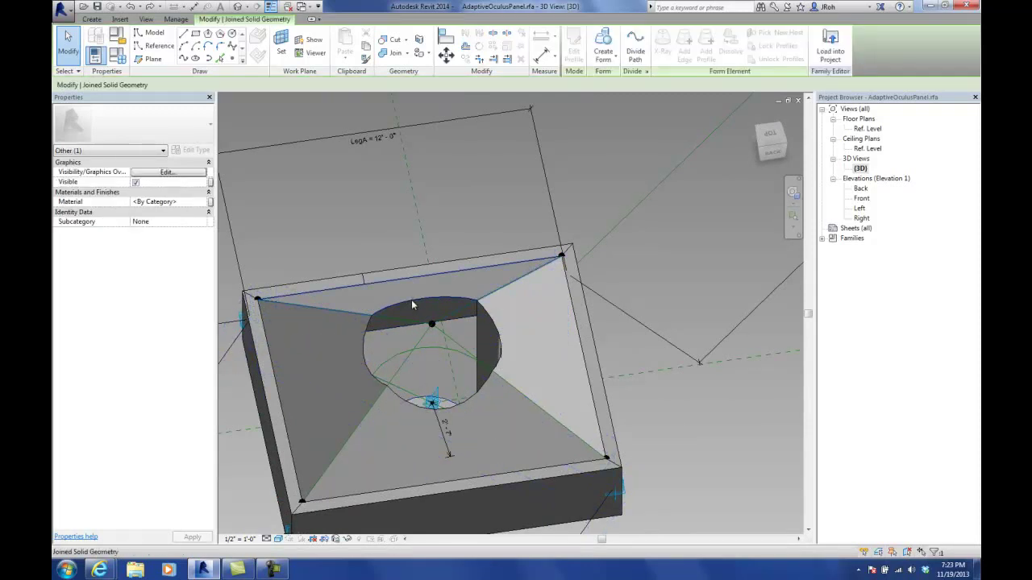
{"action": "left_click", "coordinate": [411, 305]}
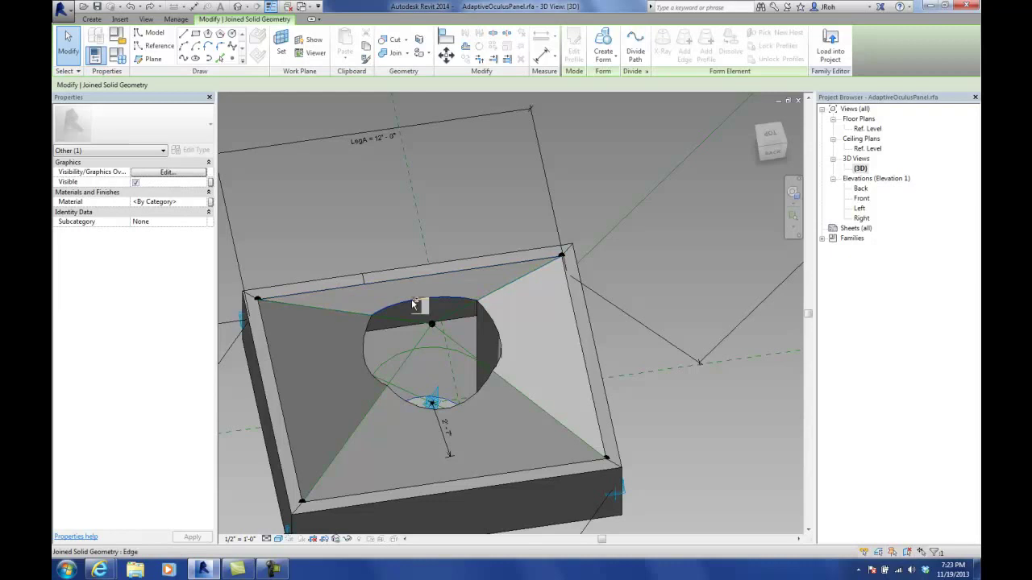
{"action": "left_click", "coordinate": [603, 58]}
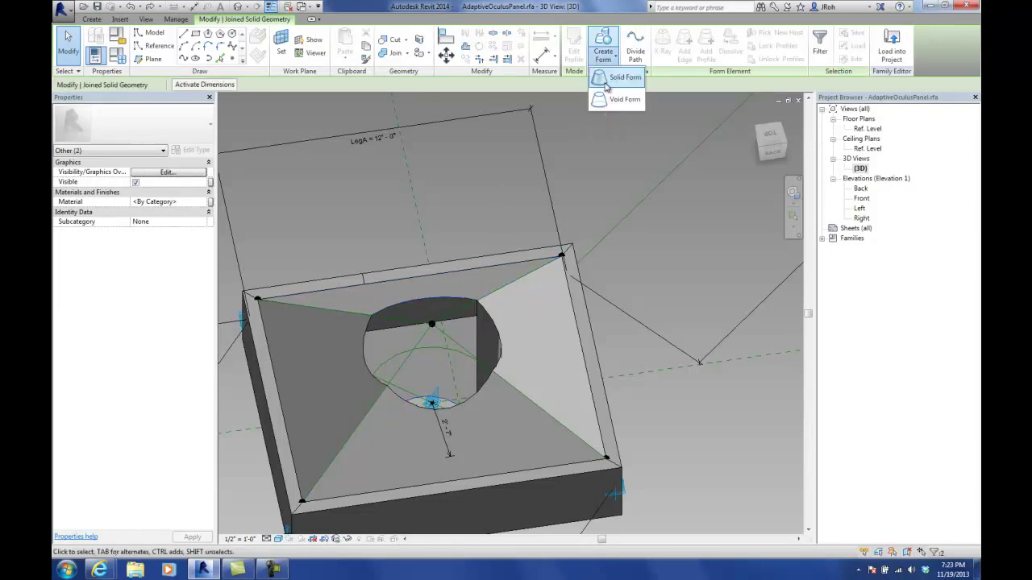
{"action": "left_click", "coordinate": [606, 79]}
- Fill the narrow gap in the oculus wall with a solid form between its short upper and lower edges
{"action": "middle_click_drag", "start_coordinate": [629, 323], "coordinate": [464, 271], "text": "shift"}
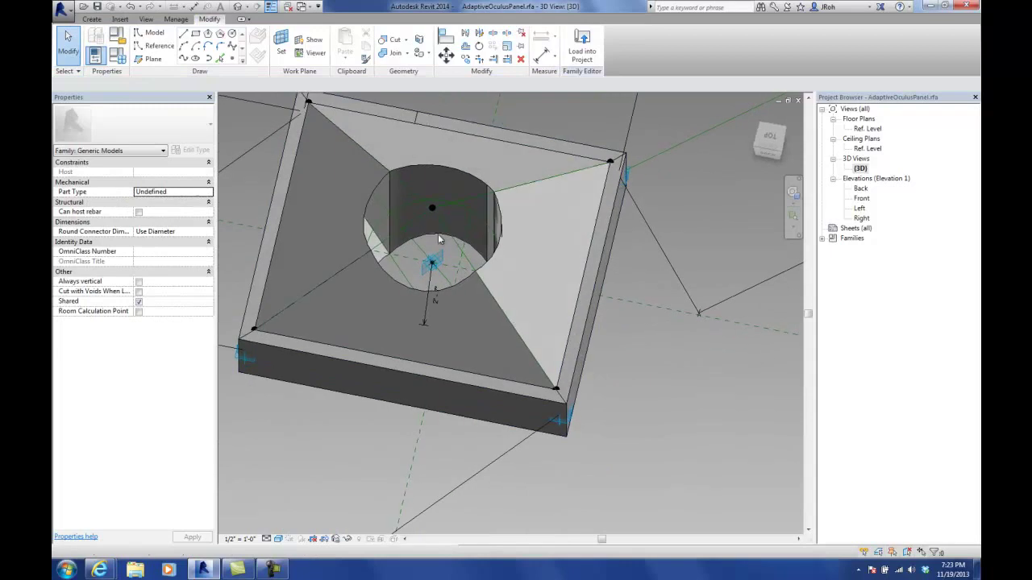
{"action": "scroll", "coordinate": [492, 182], "scroll_direction": "up", "scroll_amount": 5}
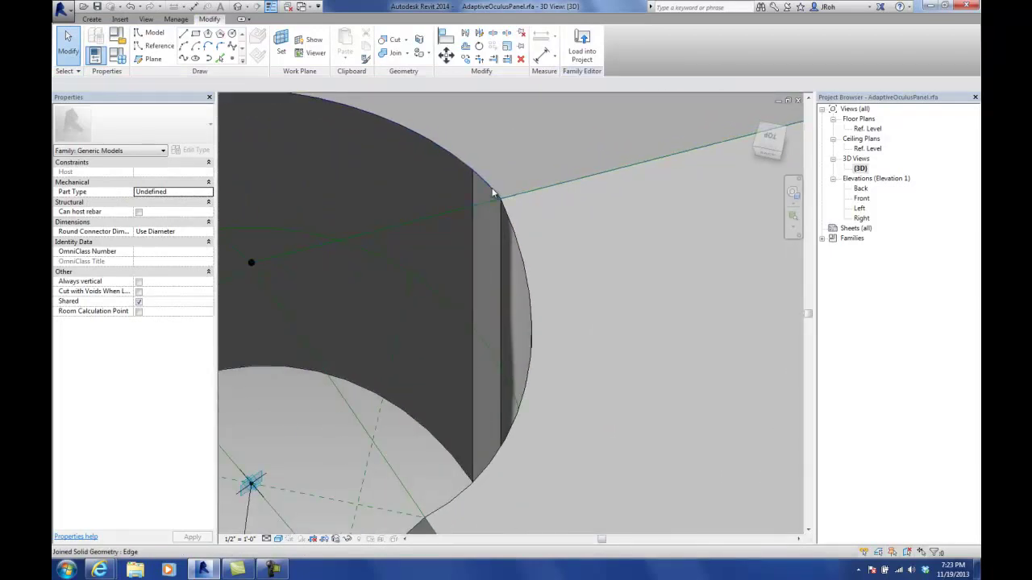
{"action": "left_click", "coordinate": [463, 404]}
{"action": "middle_click_drag", "start_coordinate": [374, 377], "coordinate": [485, 427], "text": "shift"}
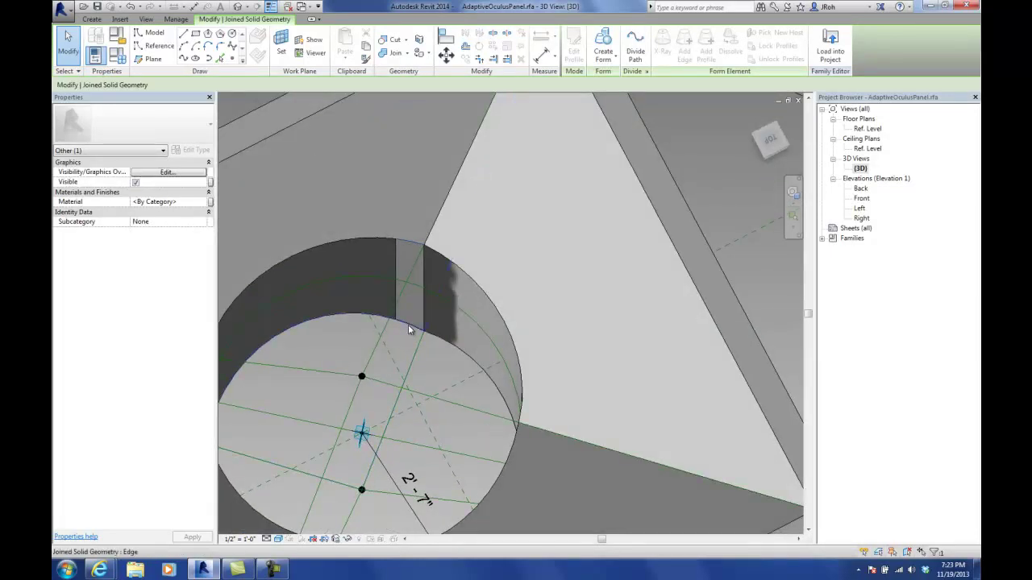
{"action": "left_click", "coordinate": [410, 327], "text": "ctrl"}
{"action": "left_click", "coordinate": [603, 54]}
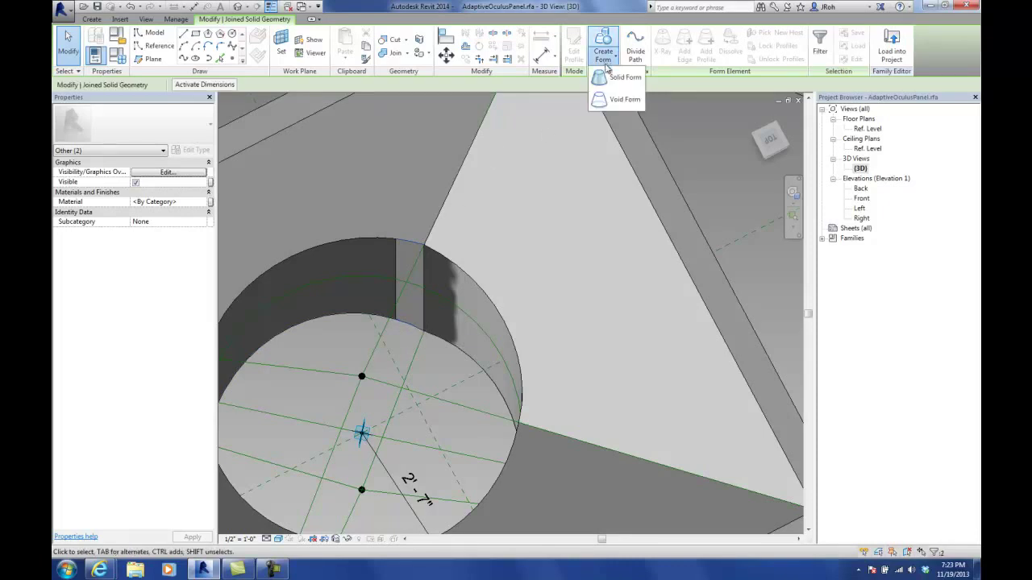
{"action": "left_click", "coordinate": [600, 126]}
- Create a solid form between the lower and upper arc edges of the remaining open side of the oculus
{"action": "key", "text": "z"}
{"action": "key", "text": "f"}
{"action": "left_click", "coordinate": [770, 138]}
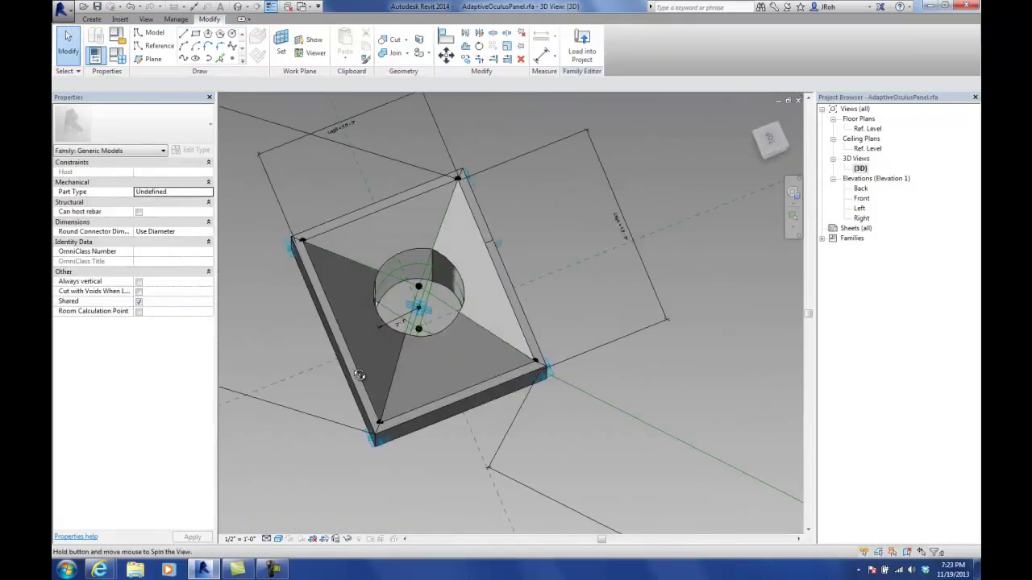
{"action": "scroll", "coordinate": [400, 296], "scroll_direction": "up", "scroll_amount": 4}
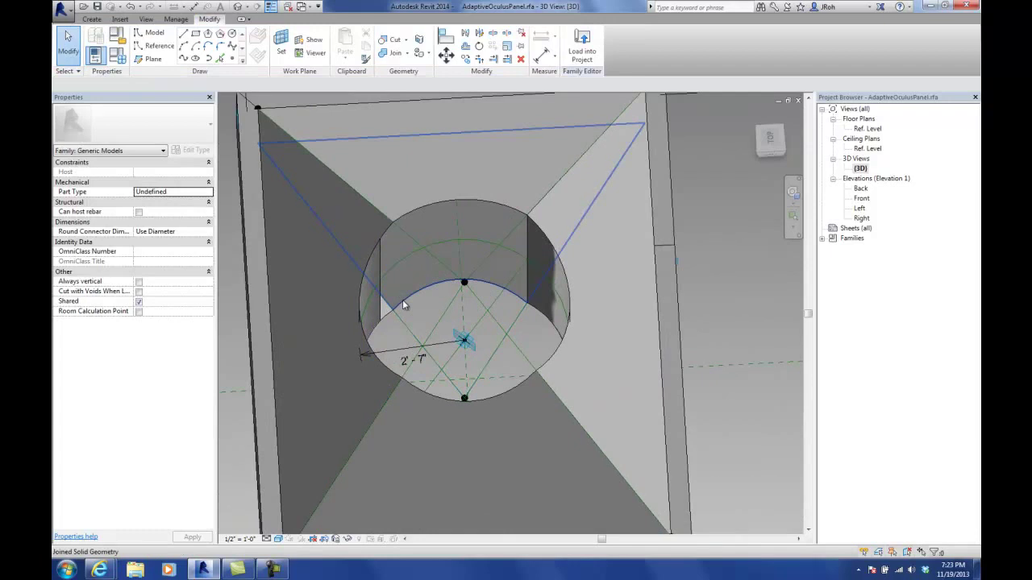
{"action": "left_click", "coordinate": [402, 299]}
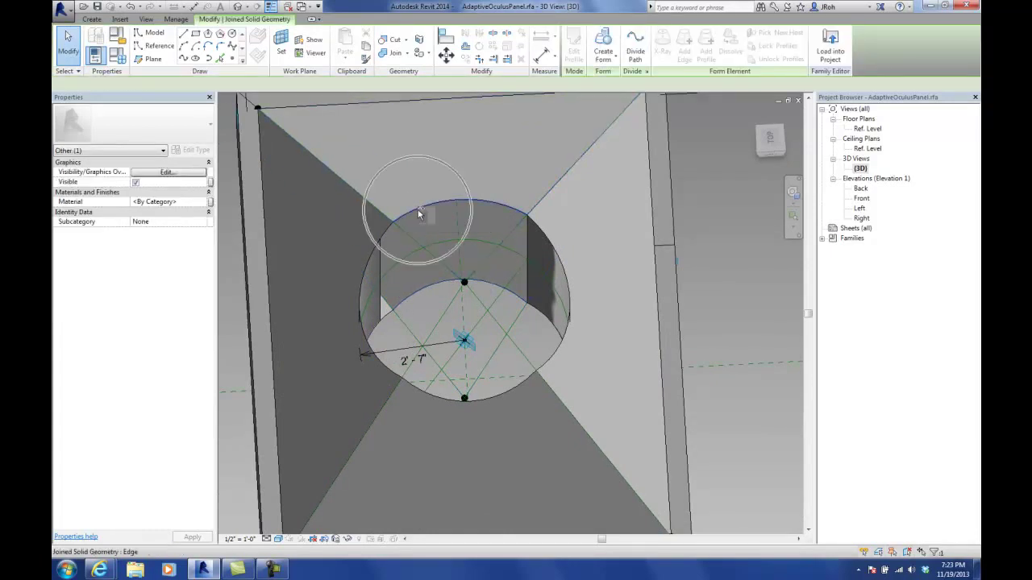
{"action": "left_click", "coordinate": [418, 211]}
{"action": "left_click", "coordinate": [602, 48]}
{"action": "left_click", "coordinate": [614, 88]}
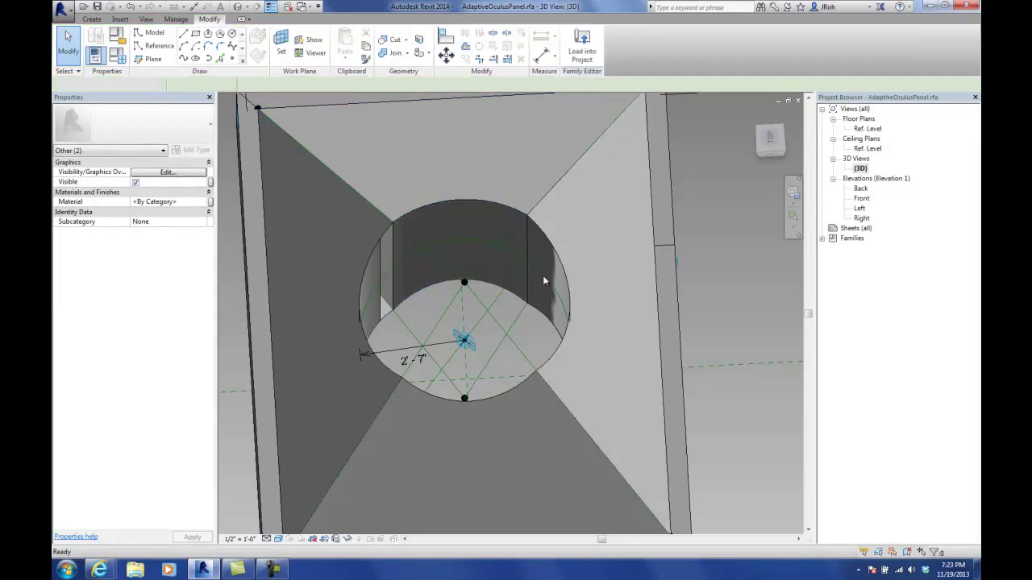
{"action": "key", "text": "Escape"}
- Close the last narrow gap in the oculus wall with a solid form between its short lower and upper edges
{"action": "middle_click_drag", "start_coordinate": [543, 275], "coordinate": [444, 244], "text": "shift"}
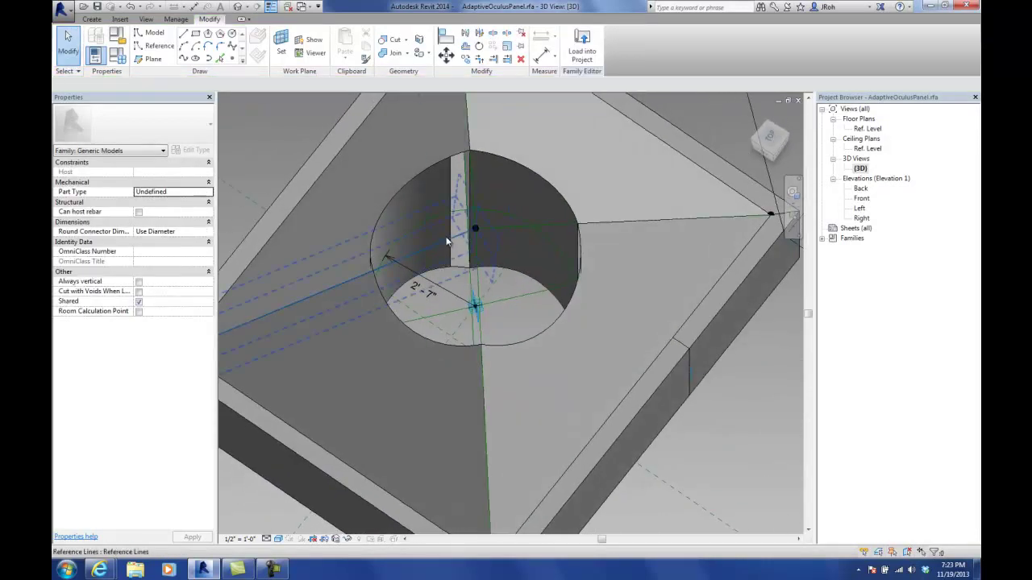
{"action": "scroll", "coordinate": [447, 241], "scroll_direction": "up", "scroll_amount": 2}
{"action": "key", "text": "Tab"}
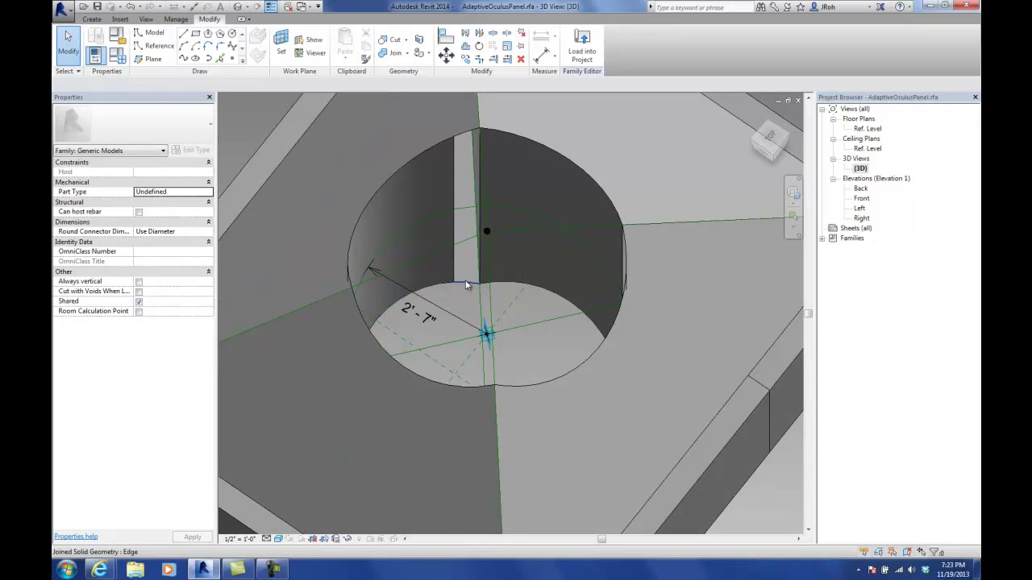
{"action": "left_click", "coordinate": [465, 280]}
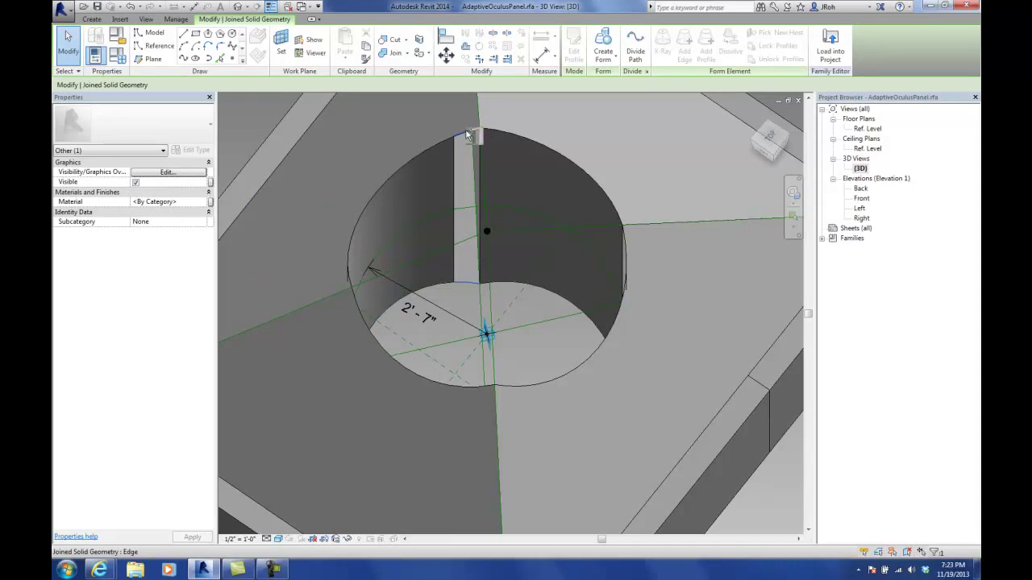
{"action": "left_click", "coordinate": [466, 135], "text": "ctrl"}
{"action": "left_click", "coordinate": [603, 47]}
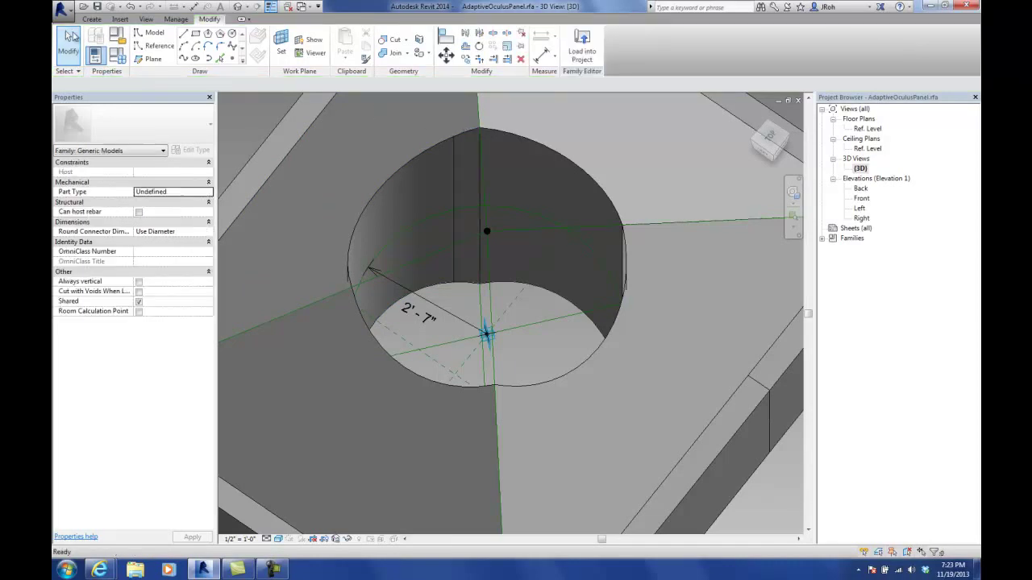
{"action": "scroll", "coordinate": [412, 232], "scroll_direction": "down", "scroll_amount": 5}
{"action": "middle_click_drag", "start_coordinate": [526, 278], "coordinate": [510, 322], "text": "shift"}
{"action": "middle_click_drag", "start_coordinate": [531, 386], "coordinate": [508, 404], "text": "shift"}
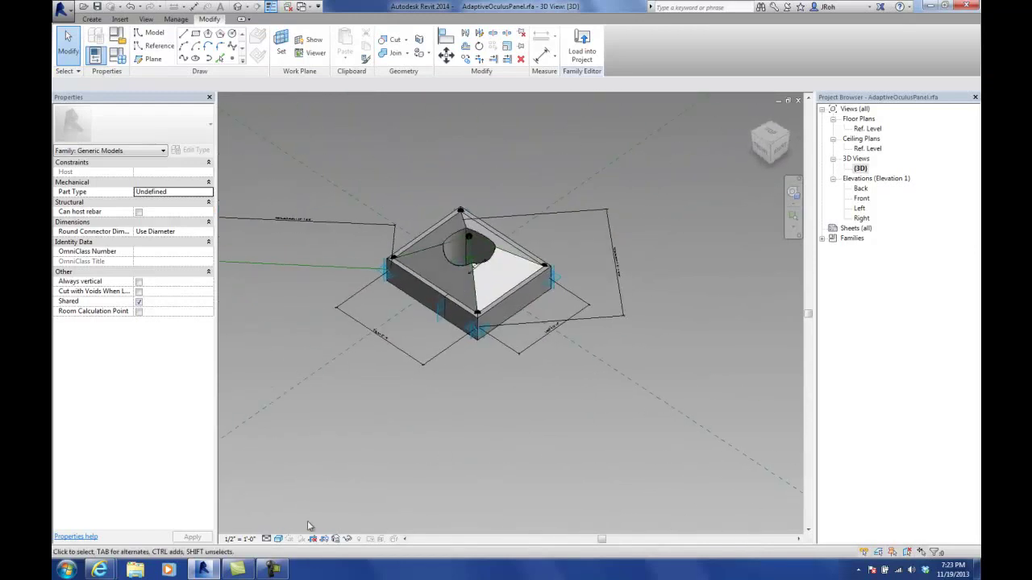
{"action": "left_click", "coordinate": [273, 569]}
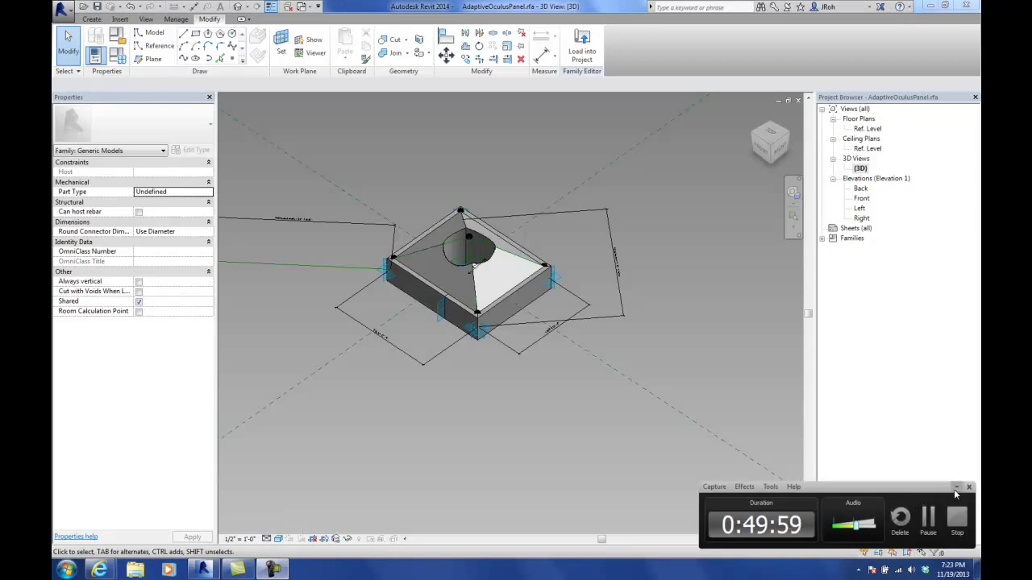
{"action": "left_click", "coordinate": [956, 487]}
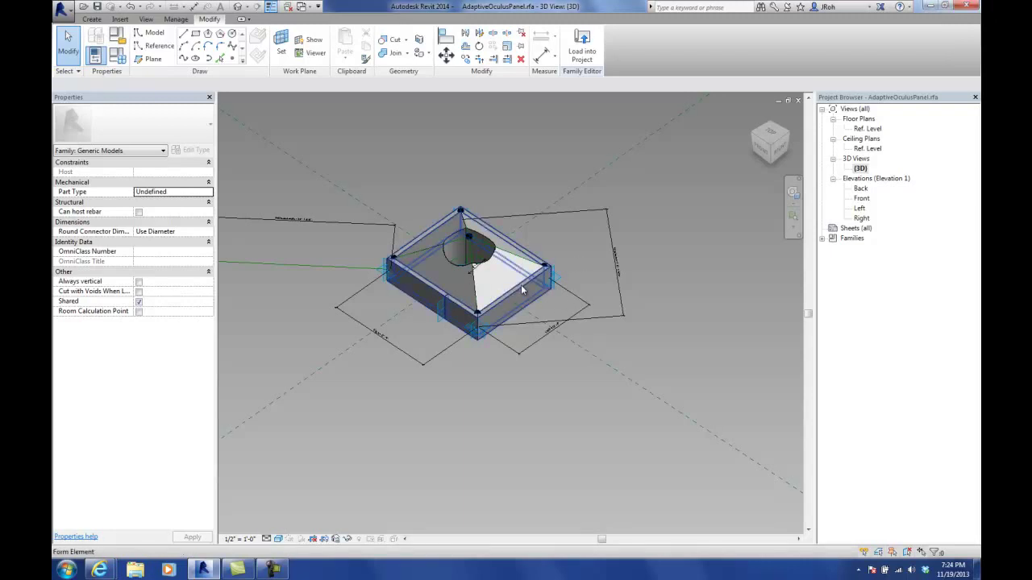
- Associate the outer frame's material with a new type parameter named Frame Material under Materials and Finishes, and temporarily hide the frame
{"action": "left_click", "coordinate": [521, 284]}
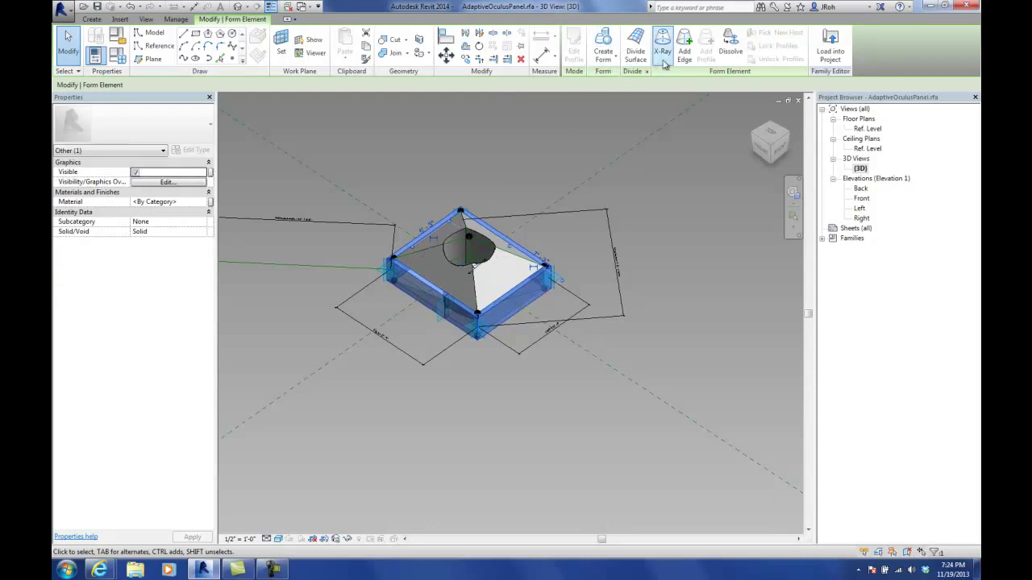
{"action": "left_click", "coordinate": [210, 204]}
{"action": "left_click", "coordinate": [452, 349]}
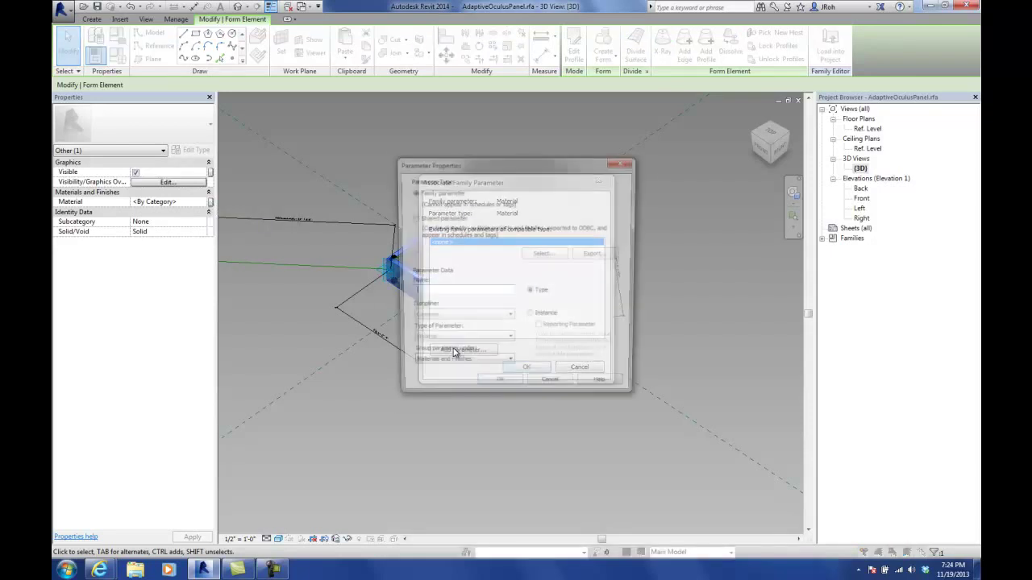
{"action": "type", "text": "Frame Material"}
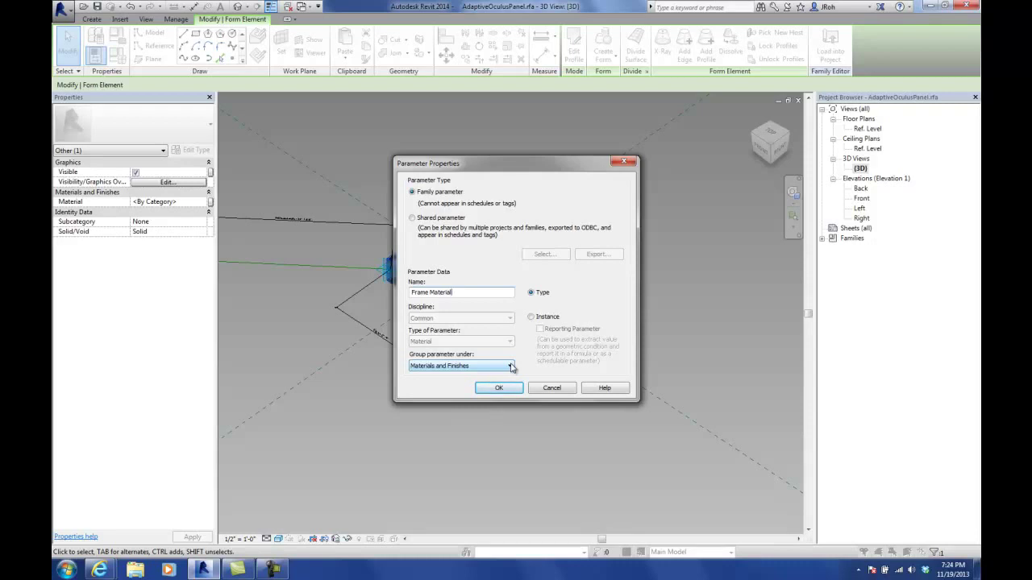
{"action": "left_click", "coordinate": [500, 387]}
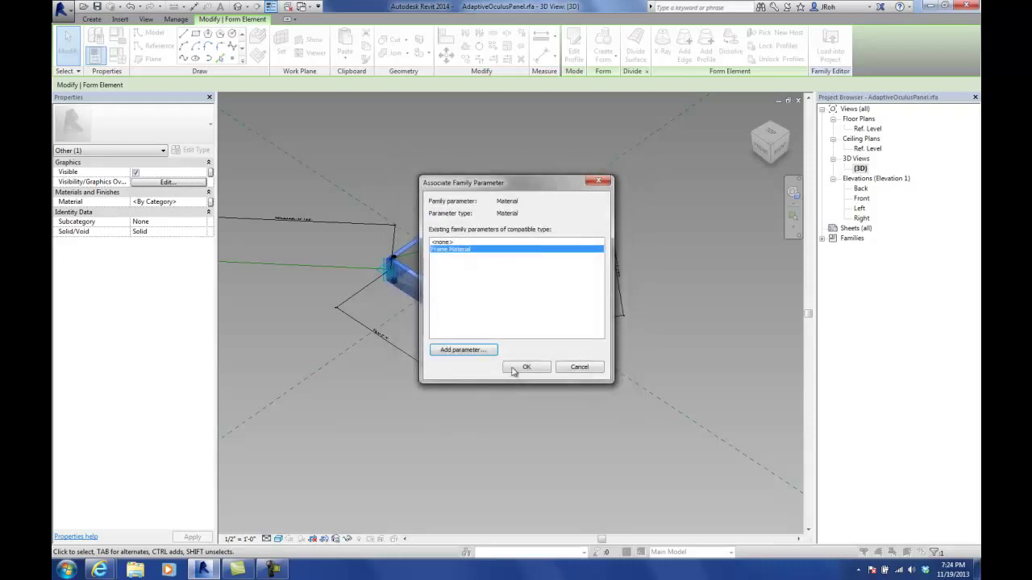
{"action": "left_click", "coordinate": [525, 368]}
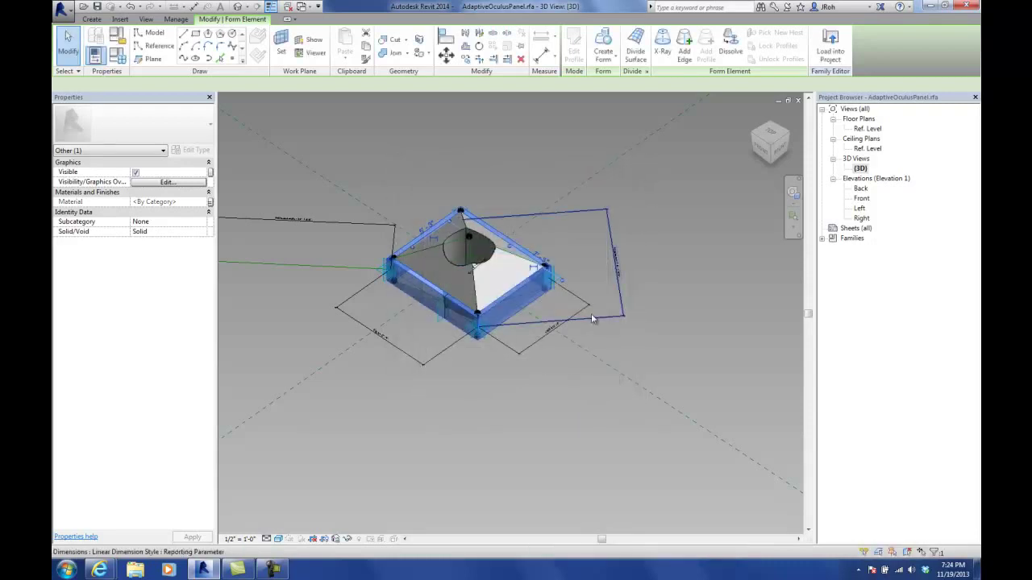
{"action": "left_click", "coordinate": [335, 538]}
{"action": "left_click", "coordinate": [371, 520]}
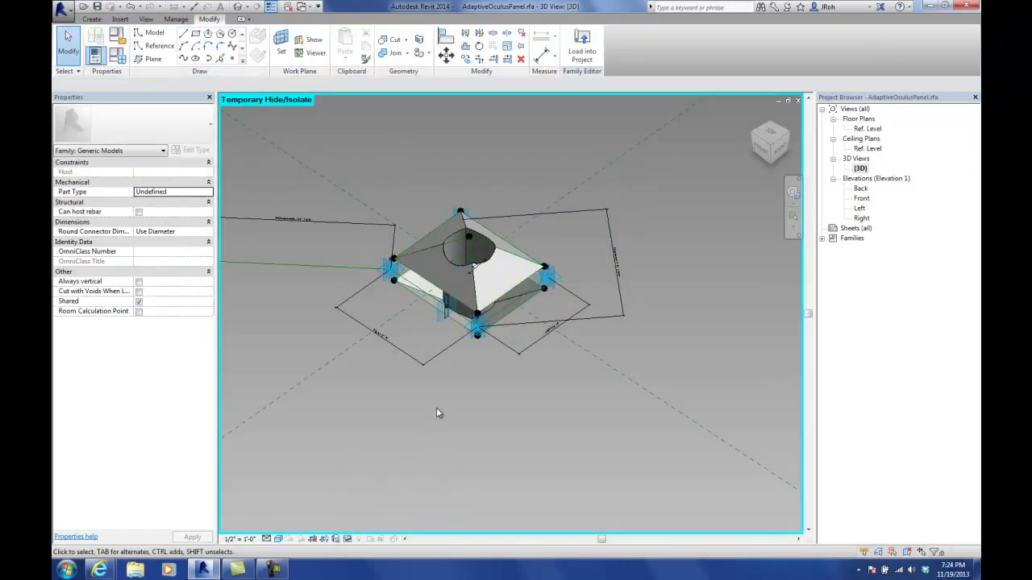
- Filter a selection of the whole panel down to the Other category and check which forms it covers
{"action": "left_click_drag", "start_coordinate": [362, 144], "coordinate": [585, 395]}
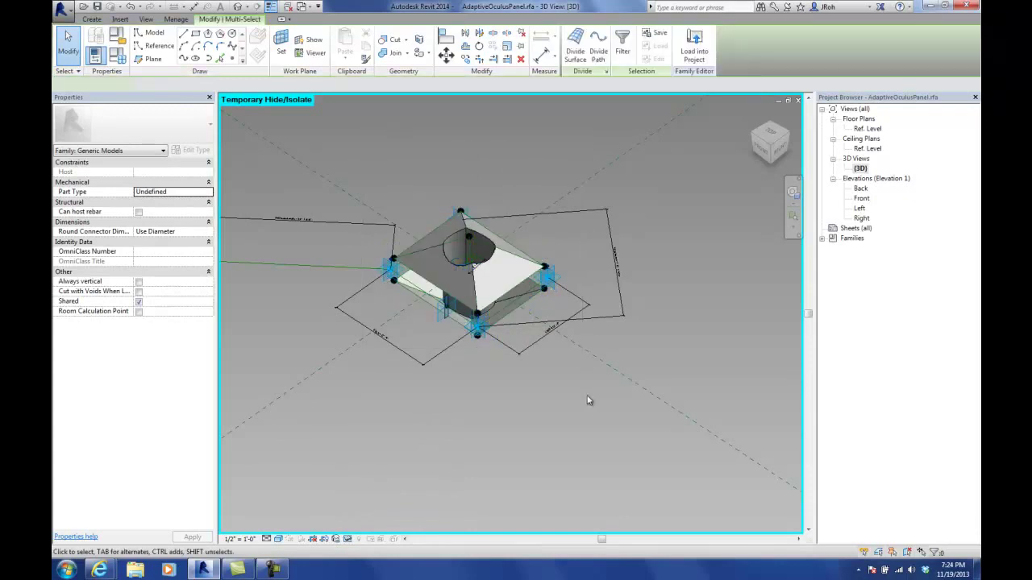
{"action": "left_click", "coordinate": [623, 49]}
{"action": "left_click", "coordinate": [597, 180]}
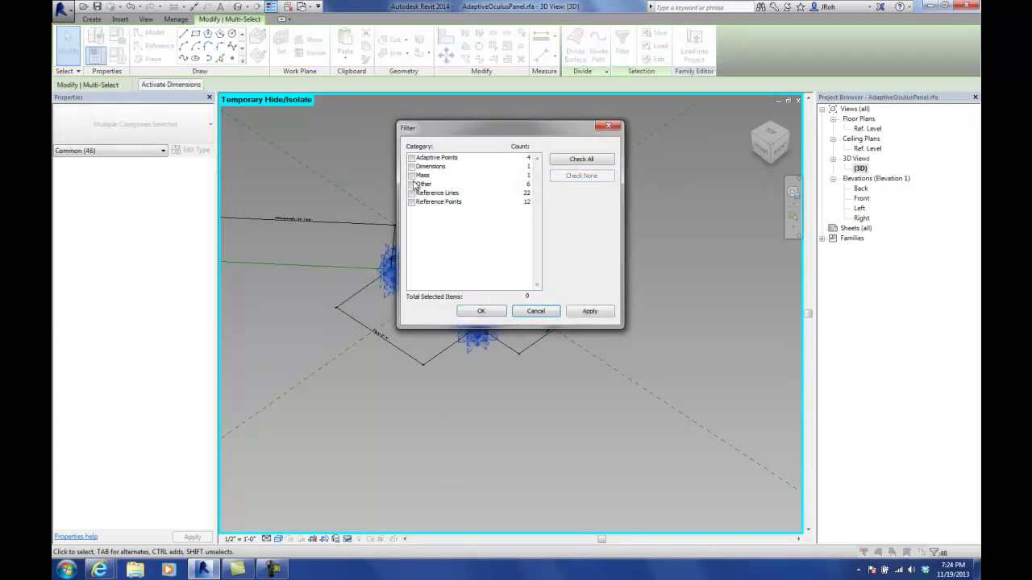
{"action": "left_click", "coordinate": [412, 185]}
{"action": "left_click", "coordinate": [479, 311]}
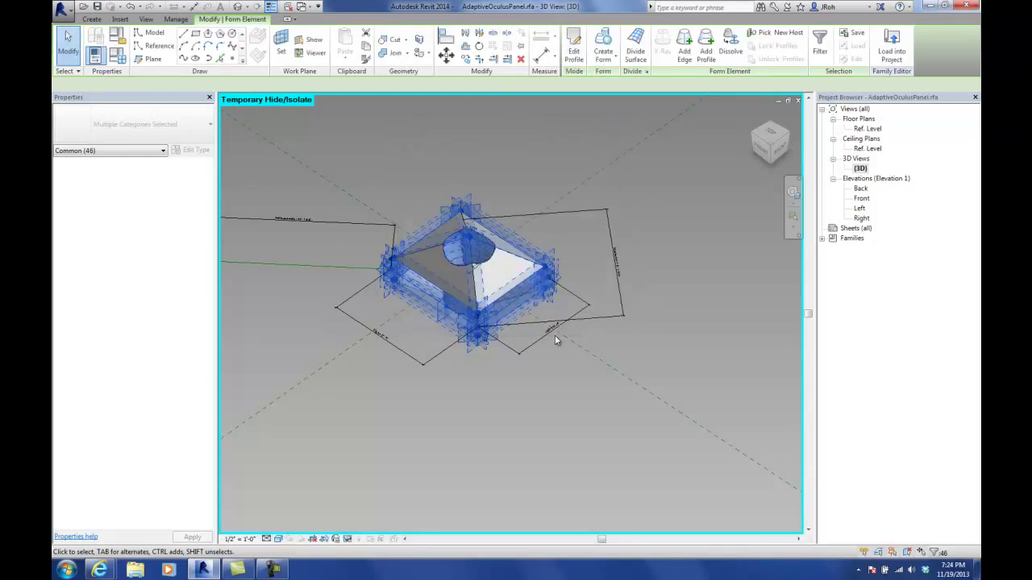
{"action": "middle_click_drag", "start_coordinate": [498, 344], "coordinate": [503, 303], "text": "shift"}
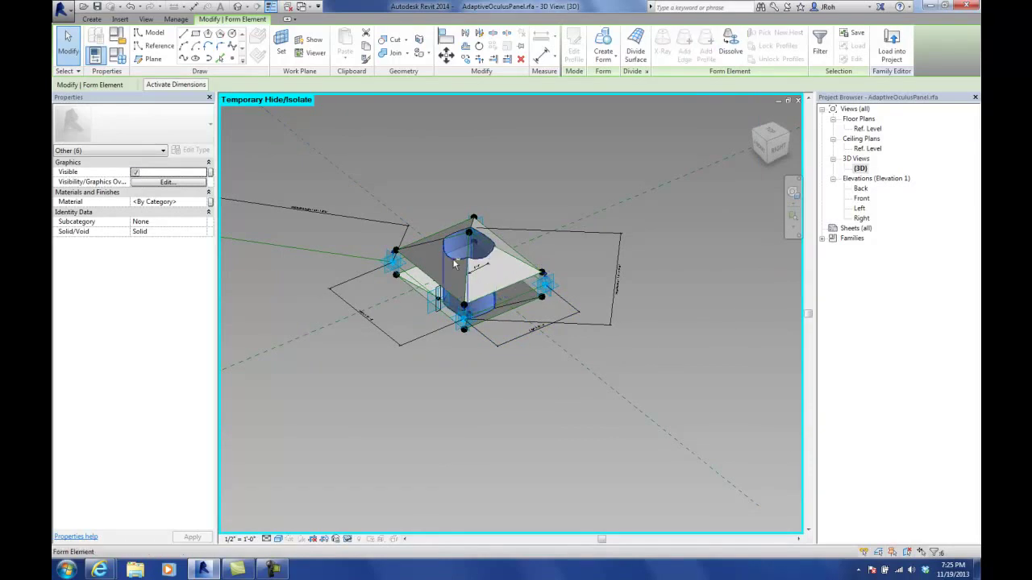
{"action": "left_click", "coordinate": [416, 158]}
- Filter a selection of the whole panel down to the Mass category and check what it covers
{"action": "left_click_drag", "start_coordinate": [364, 138], "coordinate": [576, 418]}
{"action": "left_click", "coordinate": [627, 47]}
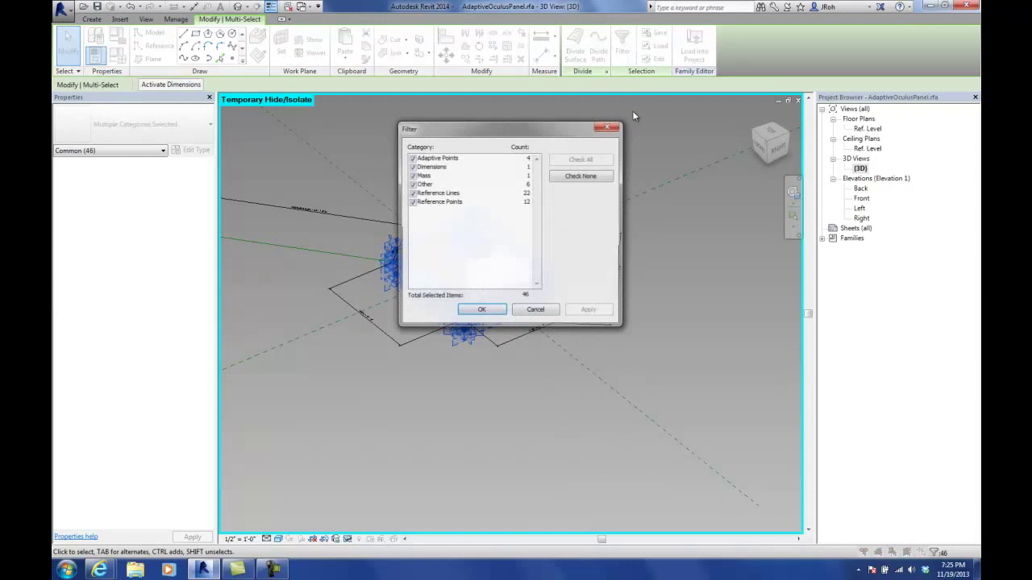
{"action": "left_click", "coordinate": [579, 176]}
{"action": "left_click", "coordinate": [411, 175]}
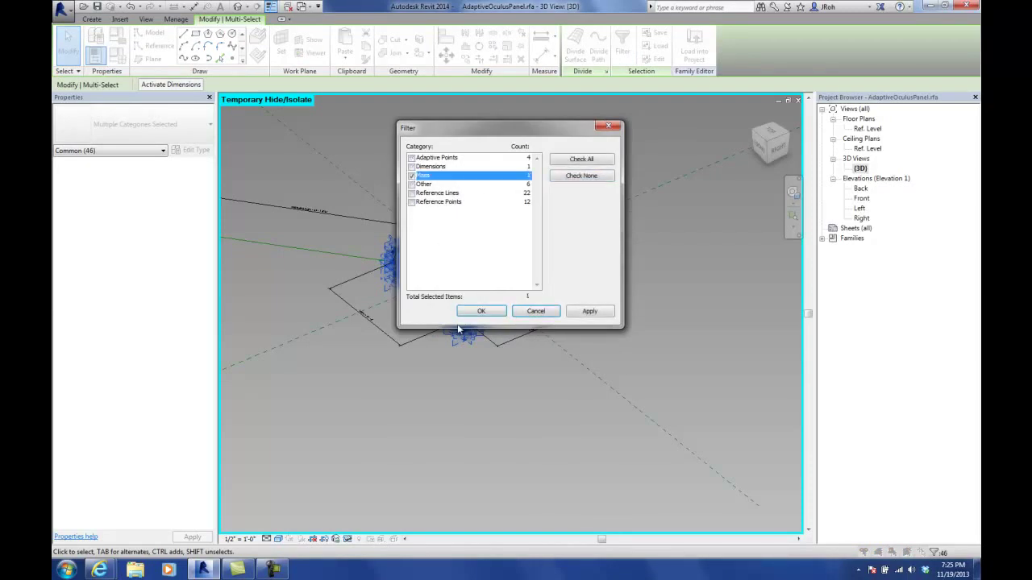
{"action": "left_click", "coordinate": [479, 311]}
{"action": "middle_click_drag", "start_coordinate": [395, 320], "coordinate": [479, 293], "text": "shift"}
{"action": "key", "text": "Escape"}
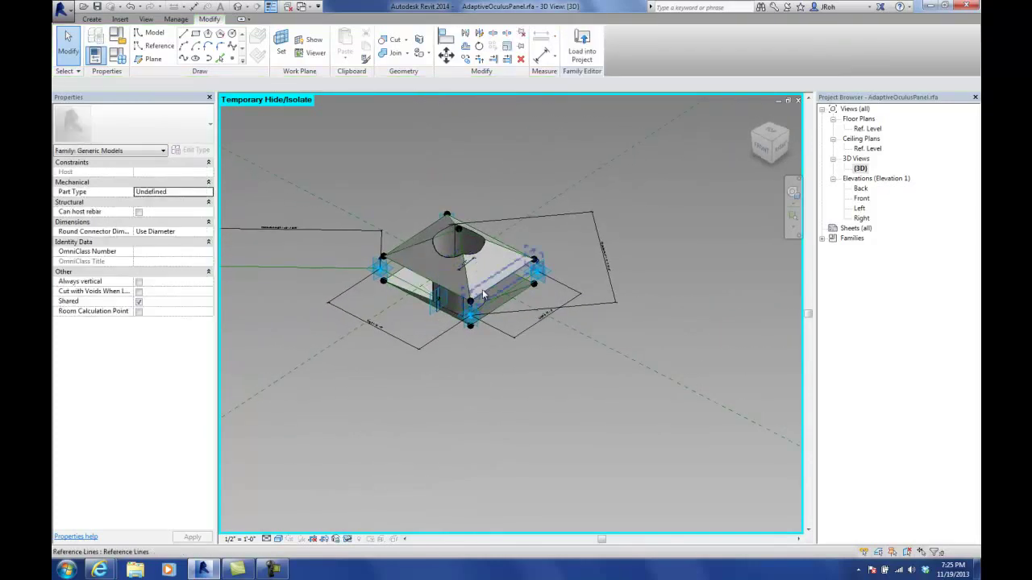
- Associate the material of the four sloped upper panel solids with a new type parameter named Panel Material under Materials and Finishes
{"action": "left_click", "coordinate": [482, 291]}
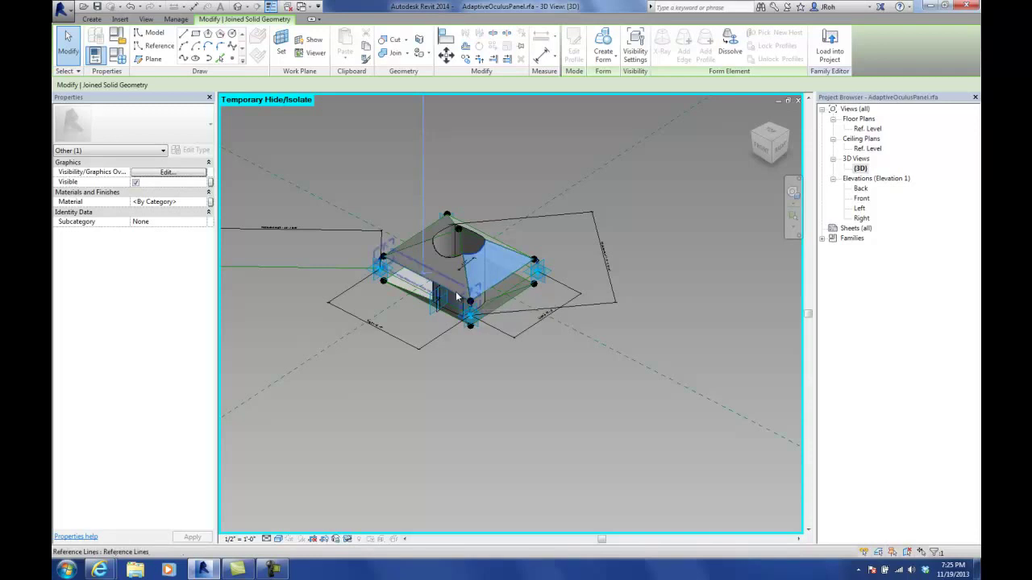
{"action": "left_click", "coordinate": [456, 291], "text": "ctrl"}
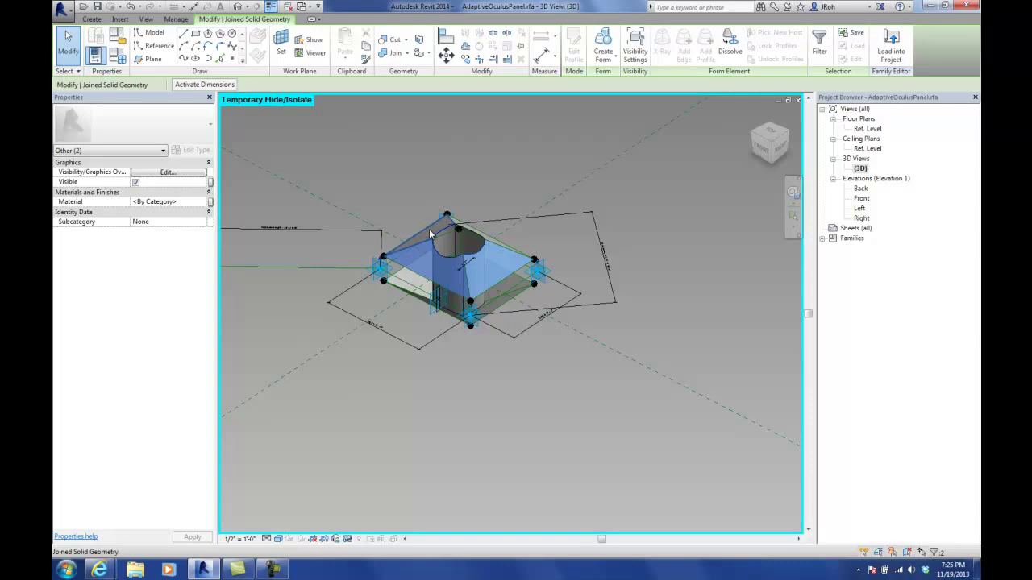
{"action": "left_click", "coordinate": [601, 306], "text": "ctrl"}
{"action": "middle_click_drag", "start_coordinate": [601, 306], "coordinate": [502, 278], "text": "shift"}
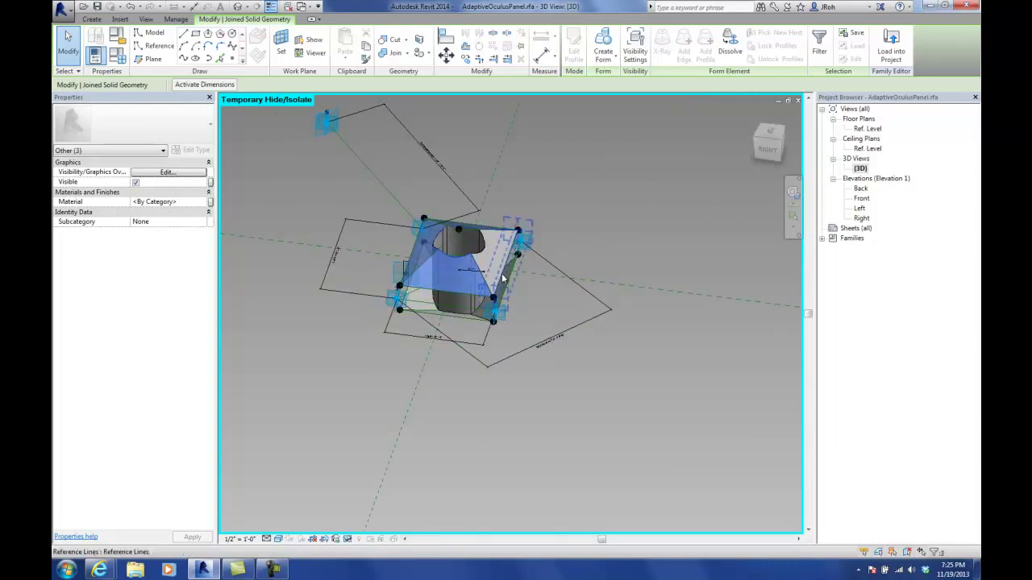
{"action": "left_click", "coordinate": [493, 278], "text": "ctrl"}
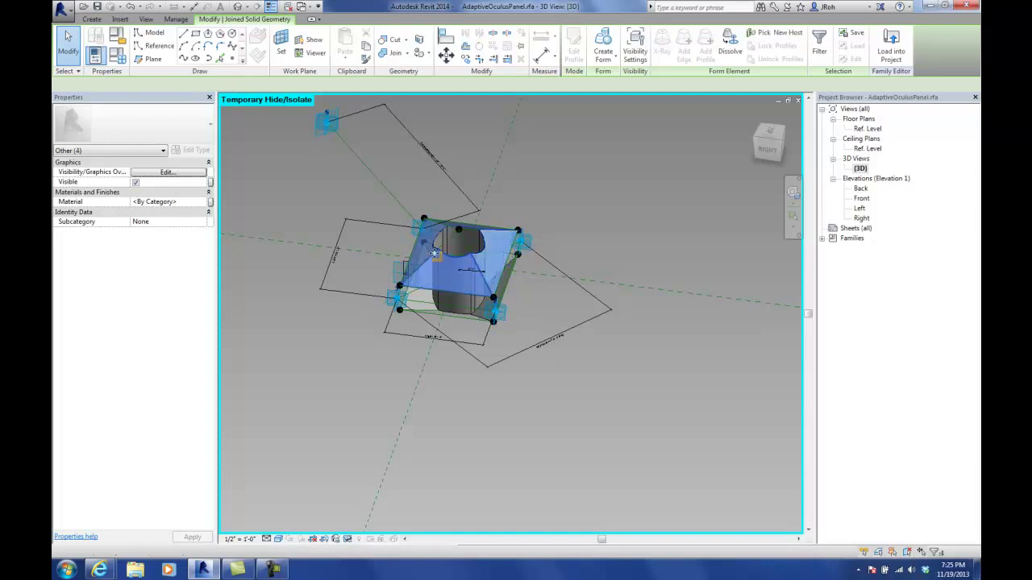
{"action": "left_click", "coordinate": [210, 202]}
{"action": "left_click", "coordinate": [463, 350]}
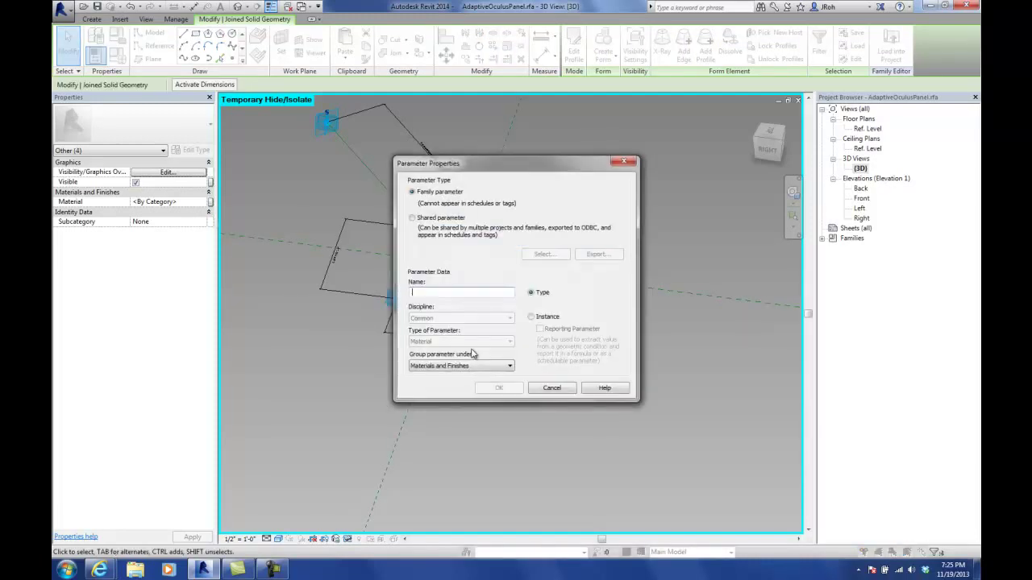
{"action": "type", "text": "Panel Material"}
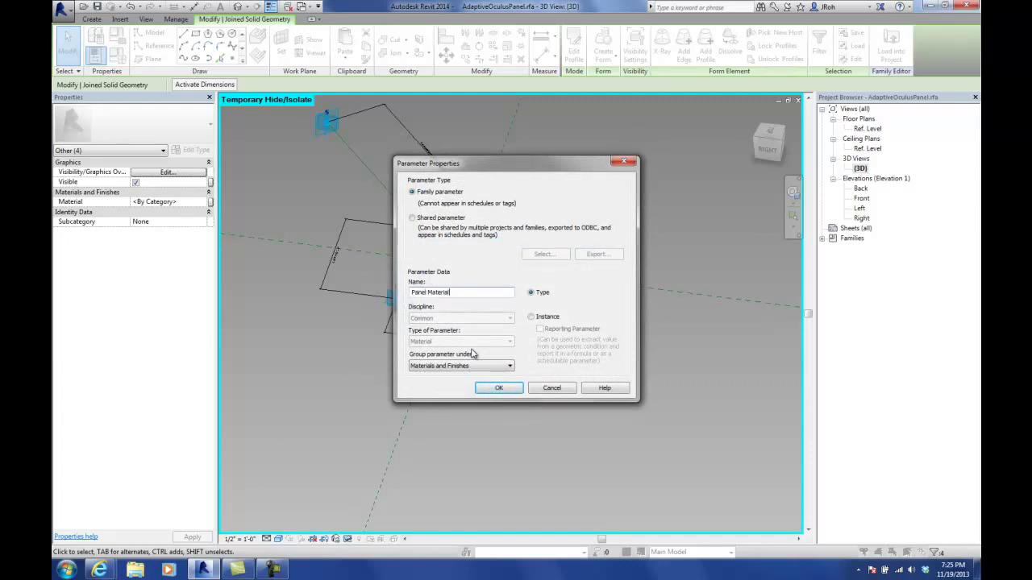
{"action": "left_click", "coordinate": [498, 388]}
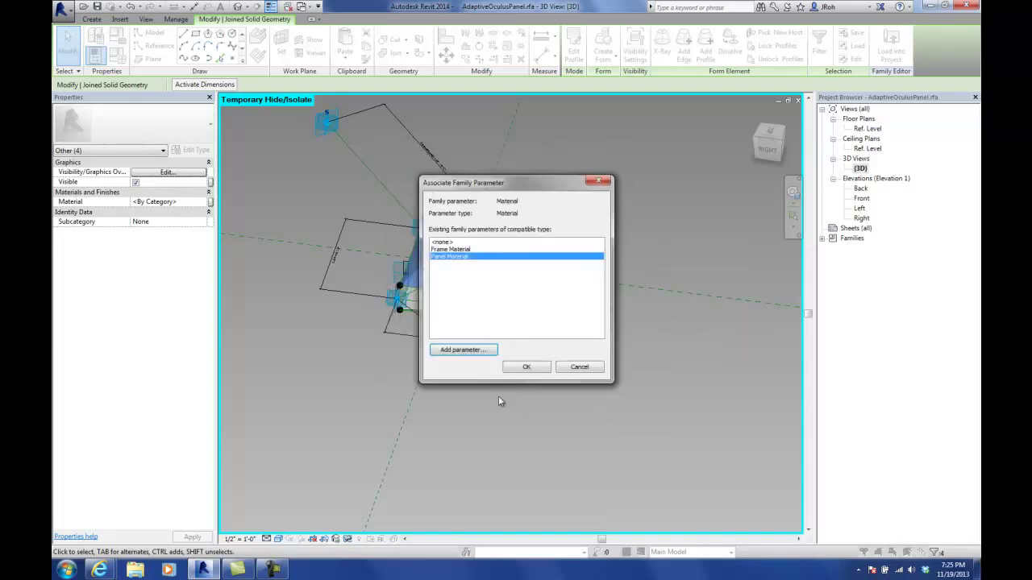
{"action": "left_click", "coordinate": [524, 368]}
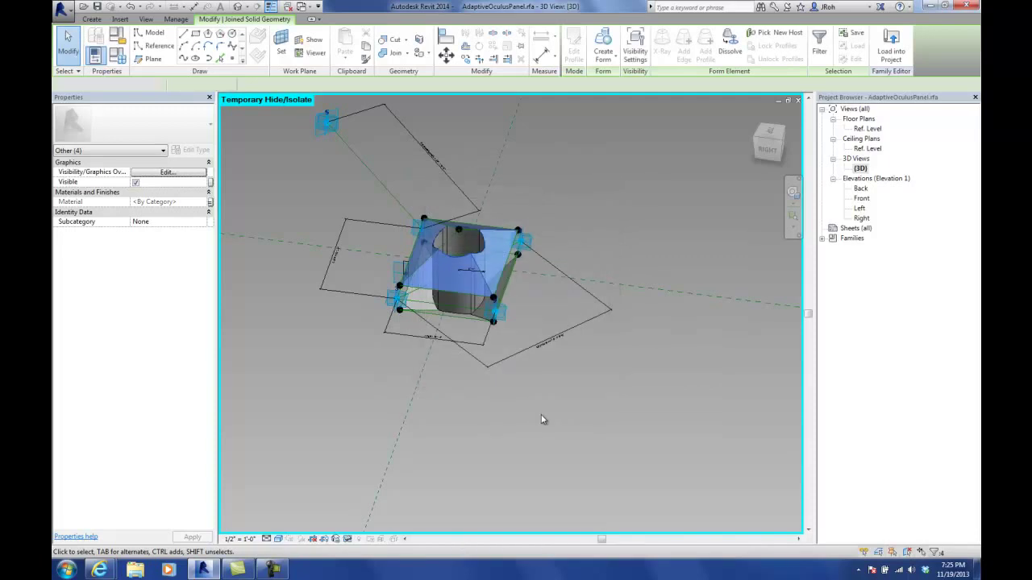
{"action": "left_click", "coordinate": [542, 419]}
- Isolate the Other category forms from a selection of the whole panel and associate their material with the Panel Material parameter
{"action": "mouse_move", "coordinate": [526, 432]}
{"action": "middle_mouse_down", "text": "shift"}
{"action": "mouse_move", "coordinate": [498, 403]}
{"action": "mouse_move", "coordinate": [484, 430]}
{"action": "mouse_move", "coordinate": [513, 445]}
{"action": "middle_mouse_up", "text": "shift"}
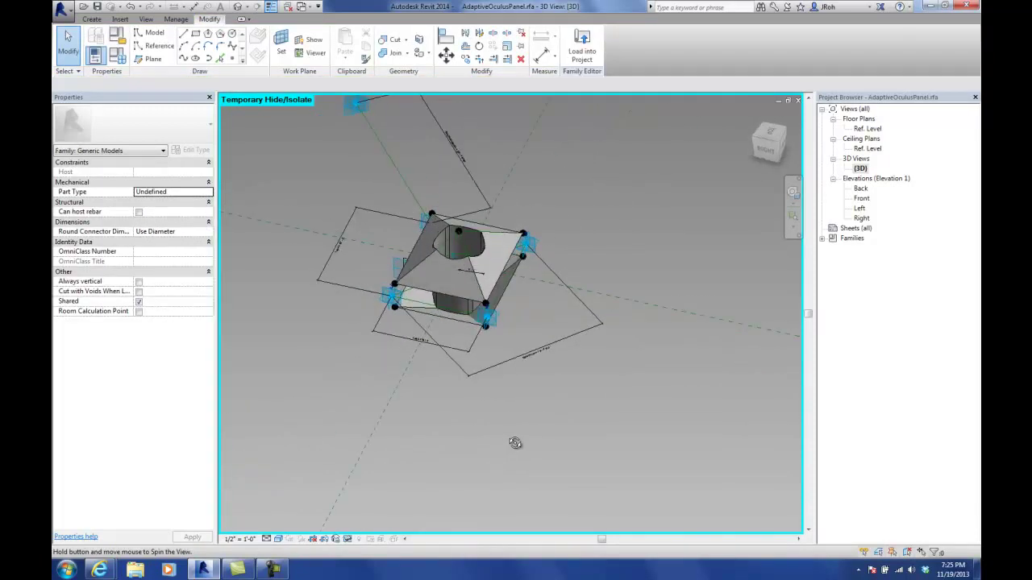
{"action": "left_click_drag", "start_coordinate": [372, 176], "coordinate": [561, 359]}
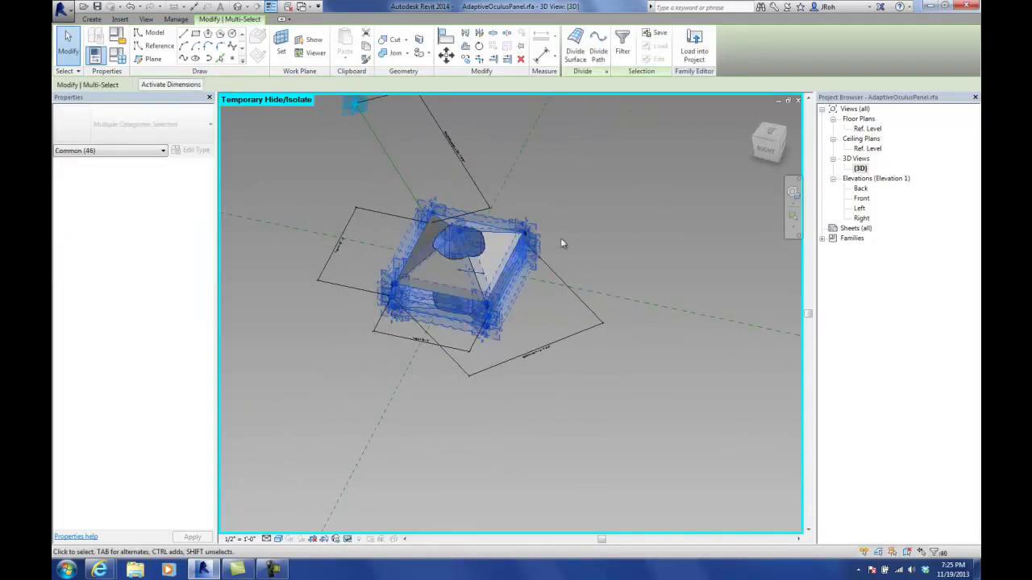
{"action": "left_click", "coordinate": [622, 50]}
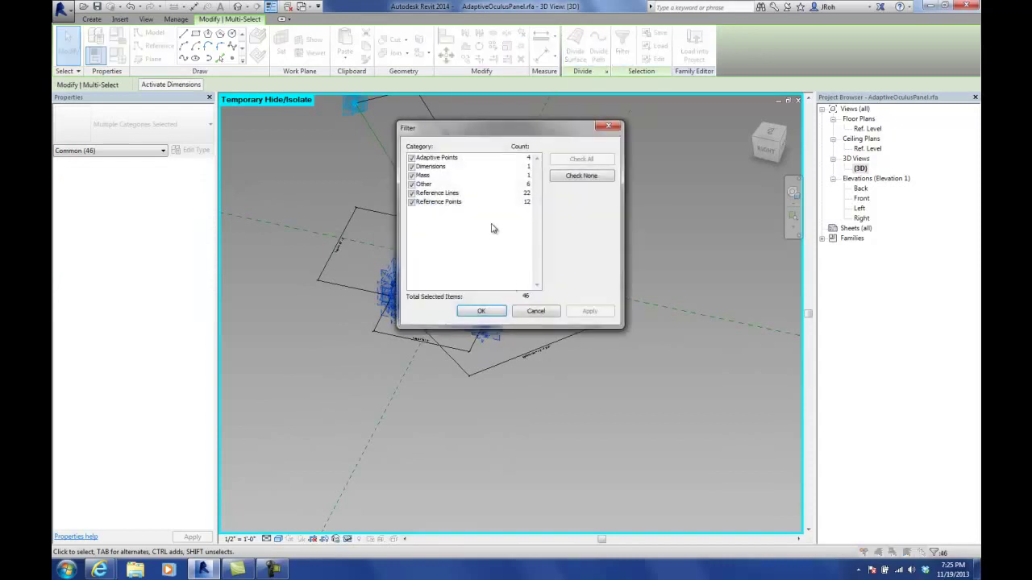
{"action": "left_click", "coordinate": [580, 176]}
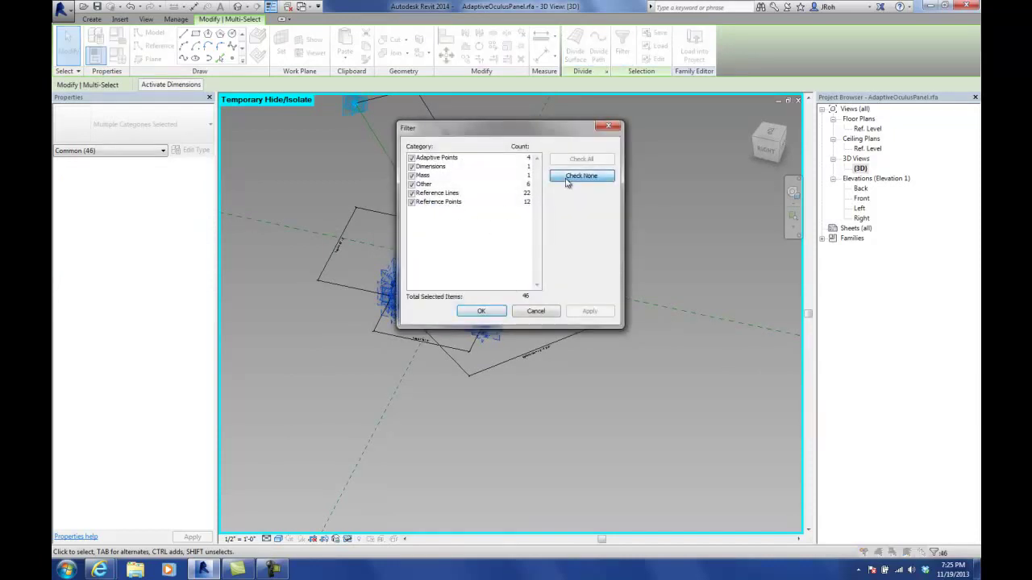
{"action": "left_click", "coordinate": [412, 184]}
{"action": "left_click", "coordinate": [484, 312]}
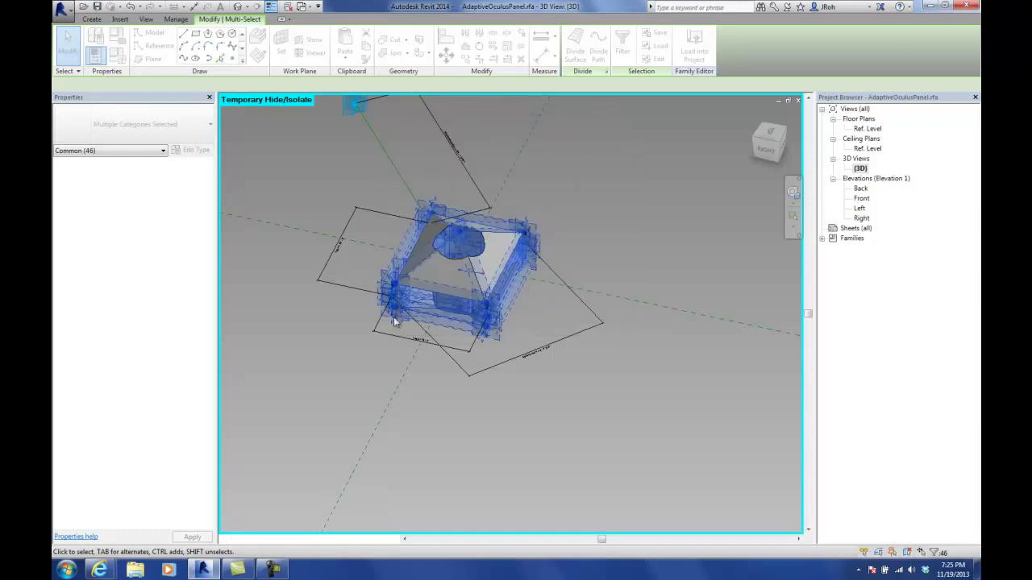
{"action": "middle_click_drag", "start_coordinate": [328, 329], "coordinate": [226, 248], "text": "shift"}
{"action": "left_click", "coordinate": [210, 202]}
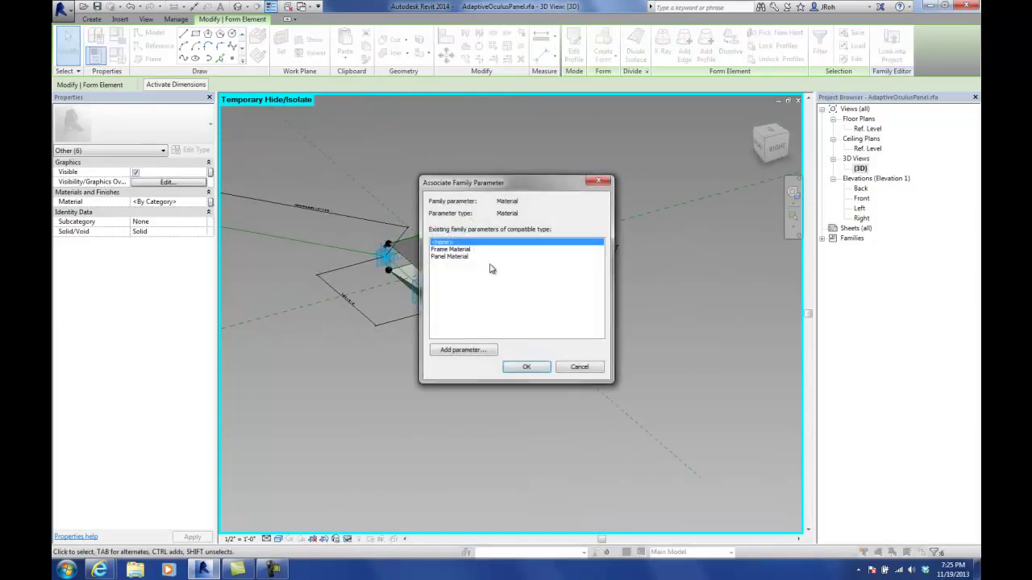
{"action": "left_click", "coordinate": [461, 256]}
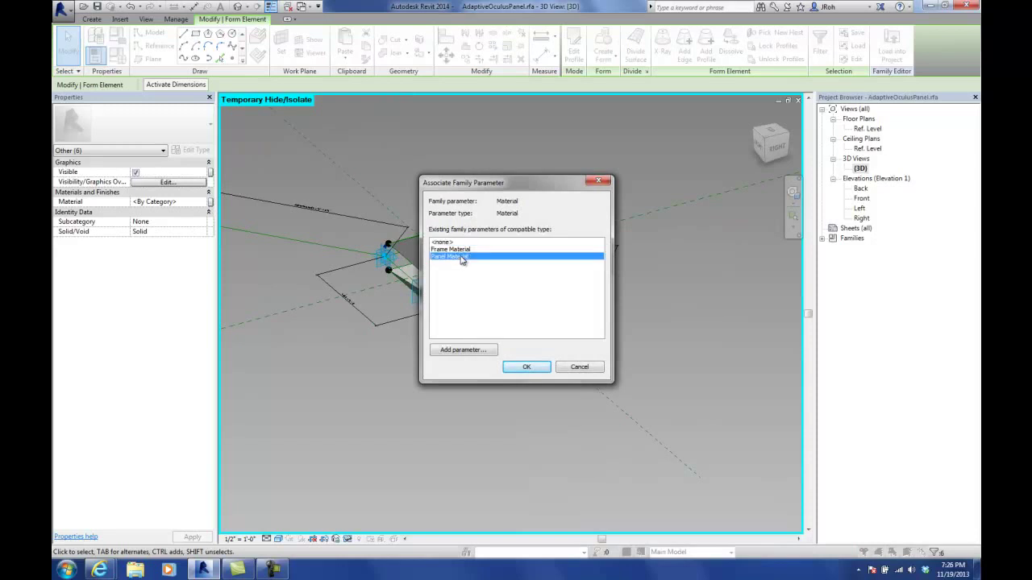
{"action": "left_click", "coordinate": [524, 366]}
{"action": "left_click", "coordinate": [408, 373]}
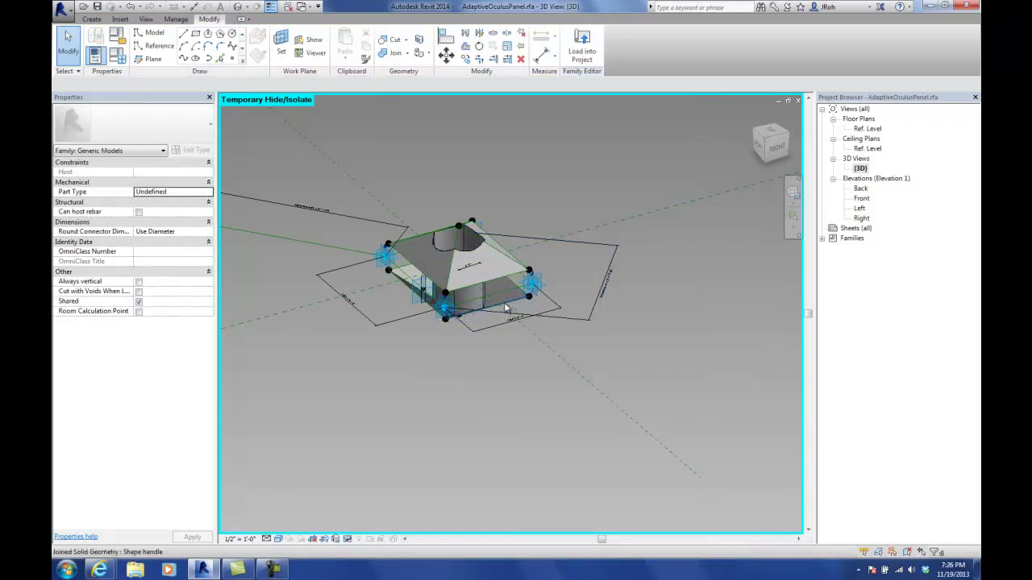
{"action": "left_click", "coordinate": [506, 308]}
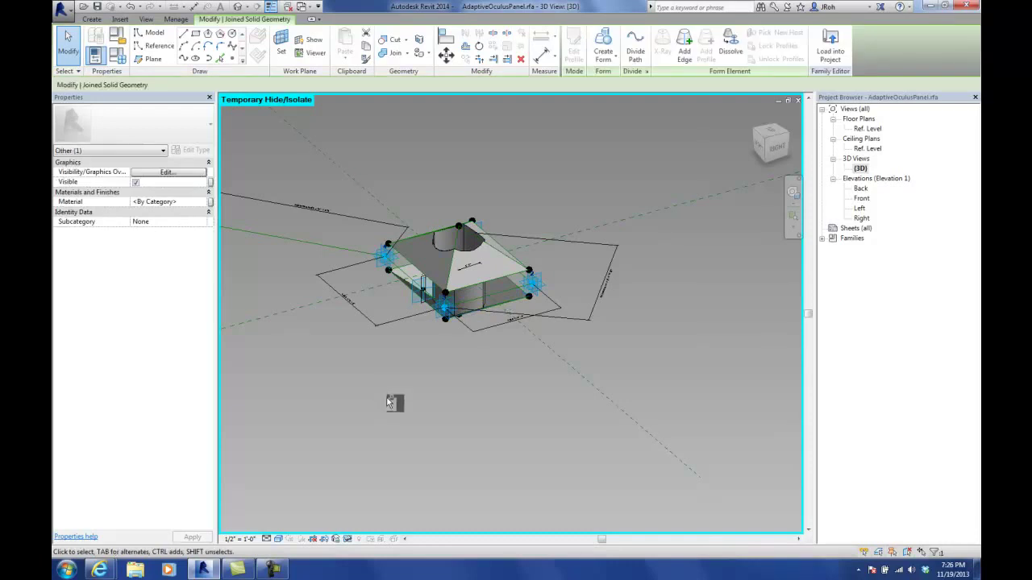
{"action": "right_click", "coordinate": [427, 253]}
{"action": "left_click", "coordinate": [400, 457]}
{"action": "left_click", "coordinate": [409, 465]}
- Associate the material of the four underside panel forms around the oculus with the Panel Material parameter
{"action": "middle_click_drag", "start_coordinate": [410, 465], "coordinate": [478, 300], "text": "shift"}
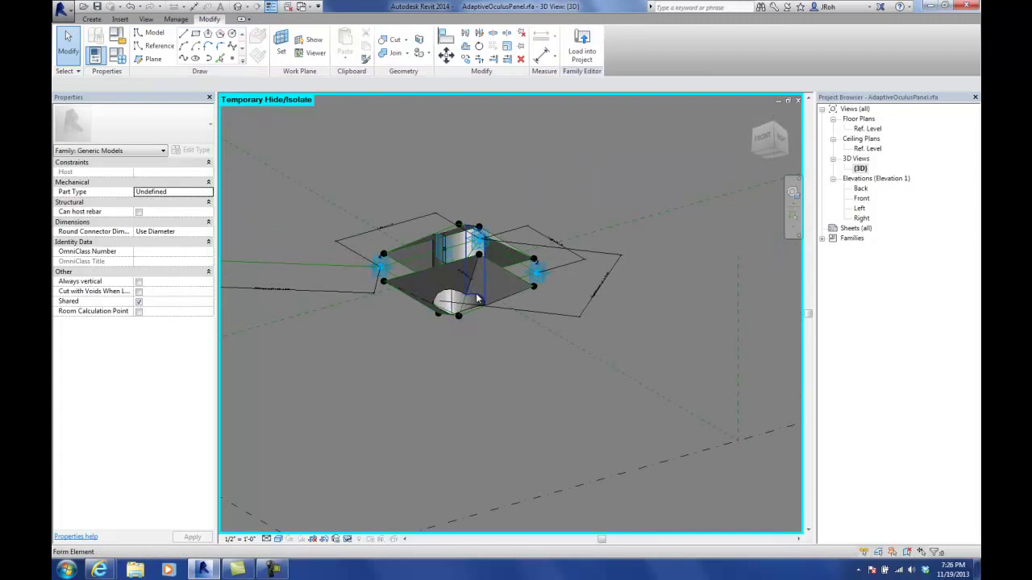
{"action": "left_click", "coordinate": [476, 293]}
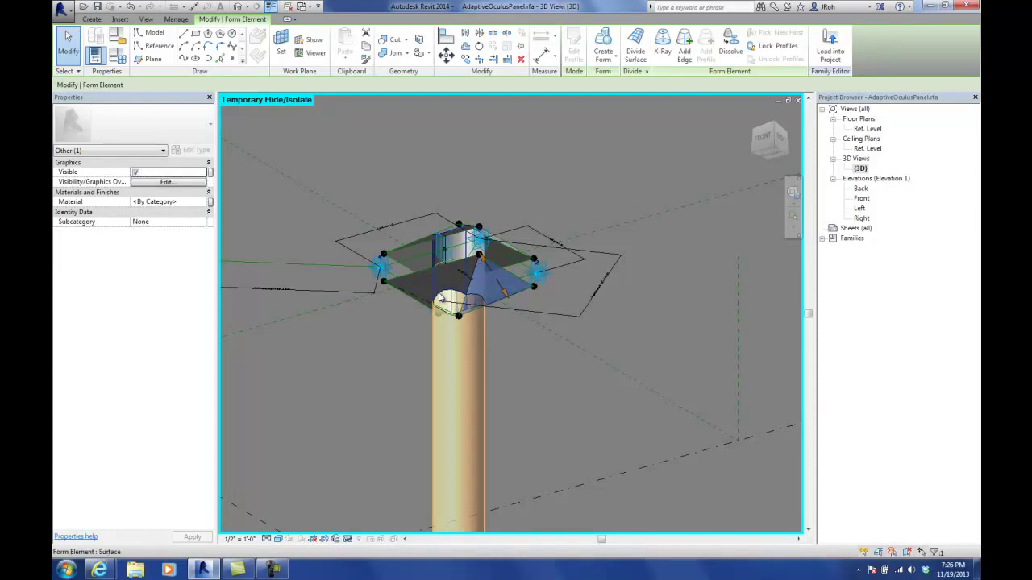
{"action": "left_click", "coordinate": [442, 298], "text": "ctrl"}
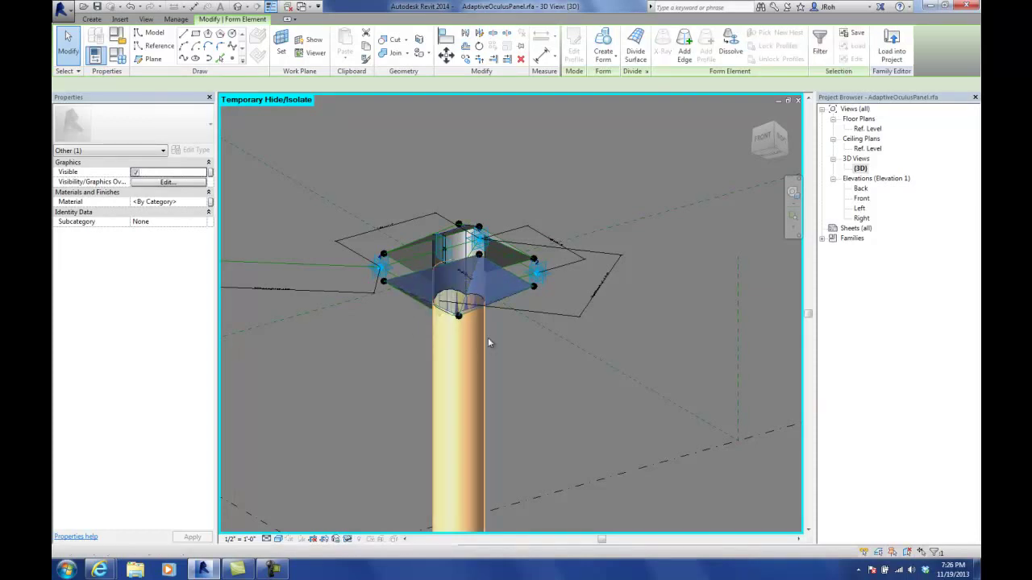
{"action": "middle_click_drag", "start_coordinate": [546, 373], "coordinate": [398, 322], "text": "shift"}
{"action": "scroll", "coordinate": [398, 322], "scroll_direction": "up", "scroll_amount": 5}
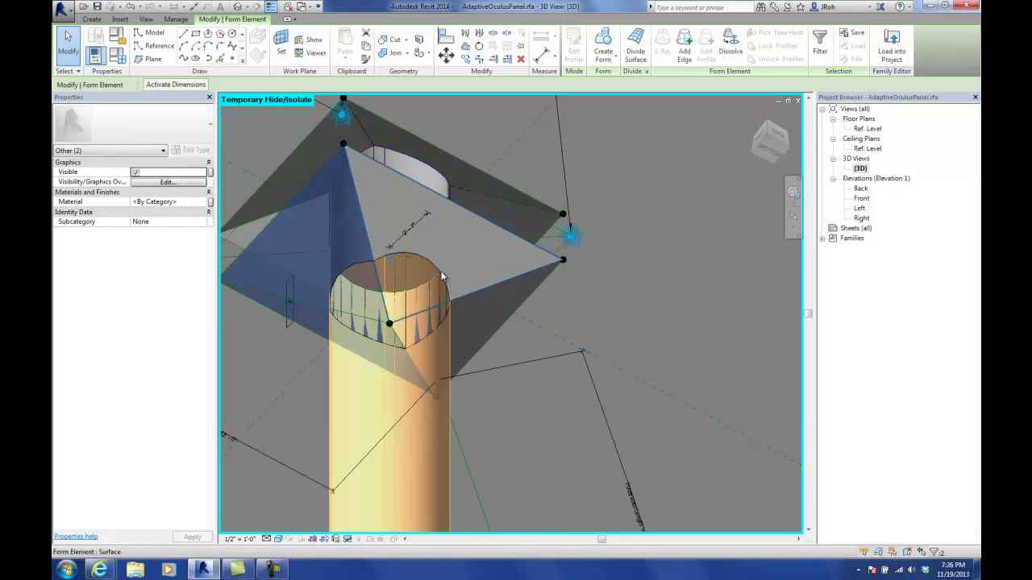
{"action": "left_click", "coordinate": [444, 275], "text": "ctrl"}
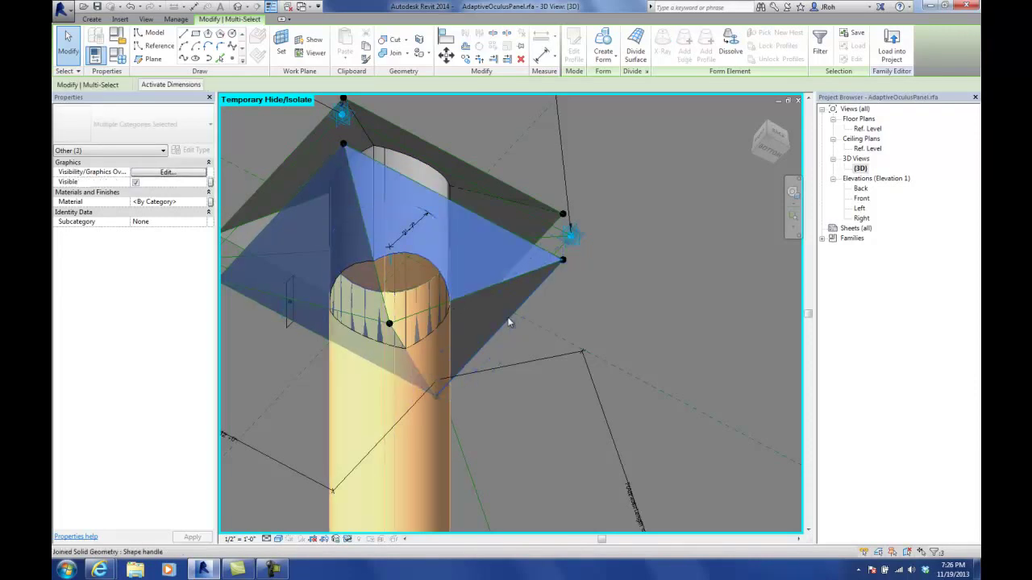
{"action": "left_click", "coordinate": [508, 316], "text": "ctrl"}
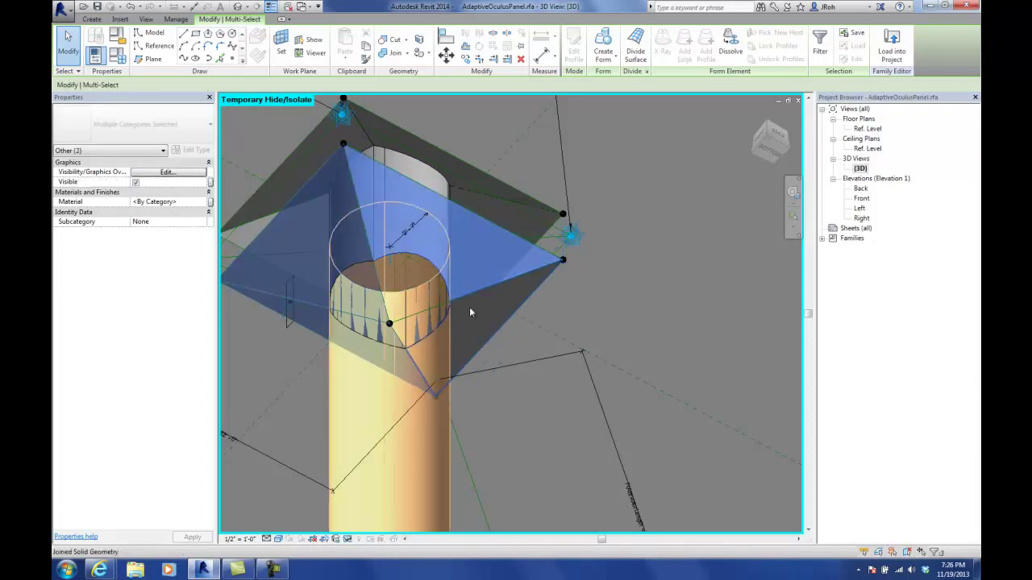
{"action": "left_click", "coordinate": [210, 202]}
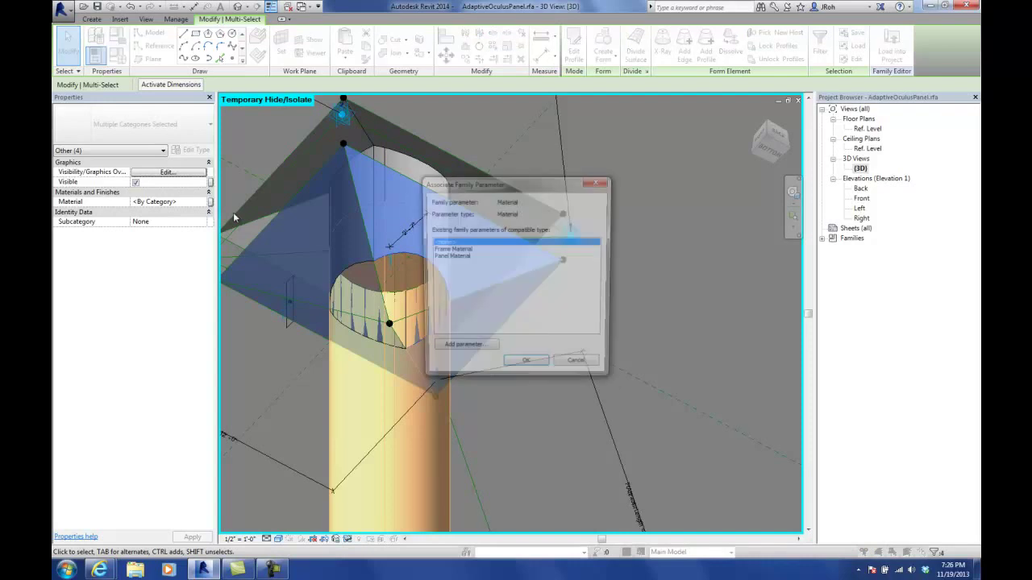
{"action": "left_click", "coordinate": [443, 257]}
{"action": "left_click", "coordinate": [525, 368]}
{"action": "left_click", "coordinate": [643, 293]}
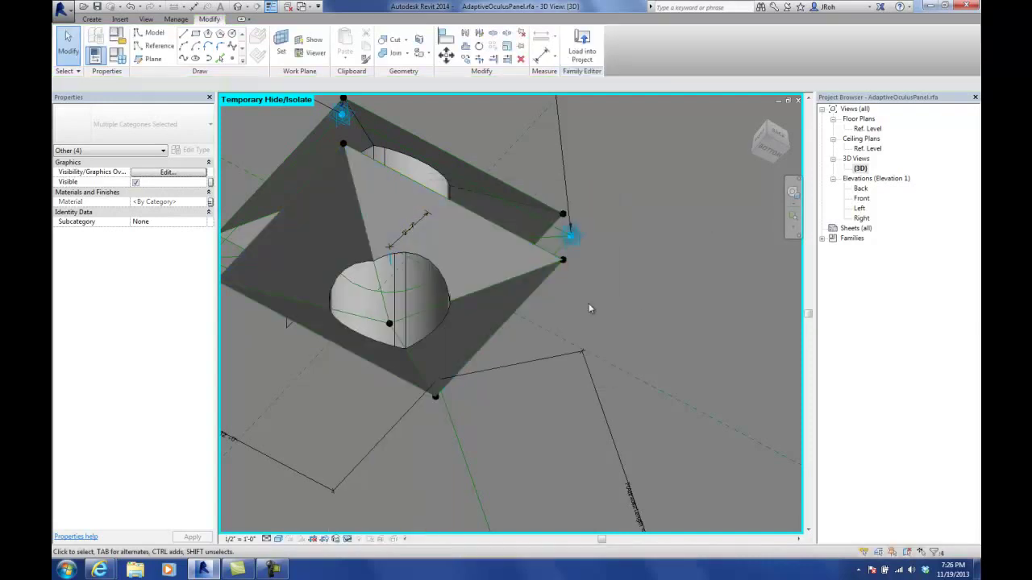
- Reset the temporary hide to bring back the frame, and view the complete panel from above
{"action": "left_click", "coordinate": [347, 540]}
{"action": "left_click", "coordinate": [371, 525]}
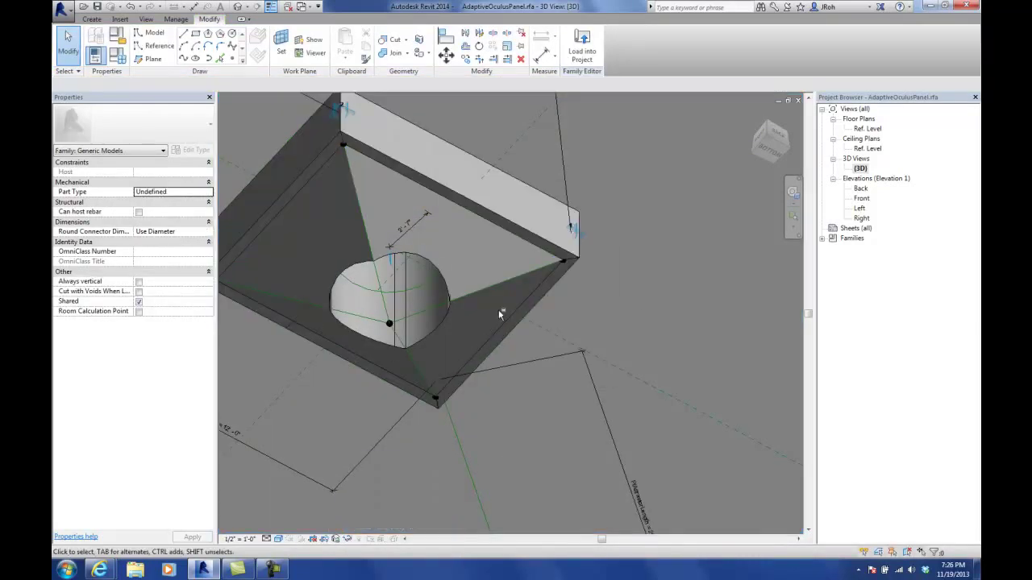
{"action": "scroll", "coordinate": [496, 313], "scroll_direction": "down", "scroll_amount": 5}
{"action": "middle_click_drag", "start_coordinate": [520, 277], "coordinate": [511, 422], "text": "shift"}
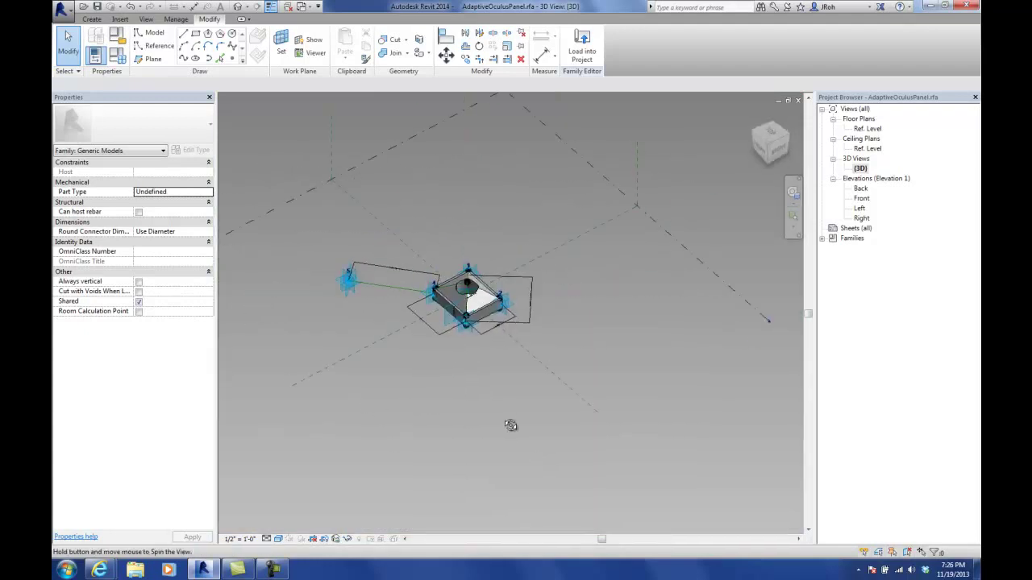
{"action": "scroll", "coordinate": [474, 281], "scroll_direction": "up", "scroll_amount": 3}
{"action": "middle_click_drag", "start_coordinate": [398, 364], "coordinate": [286, 236]}
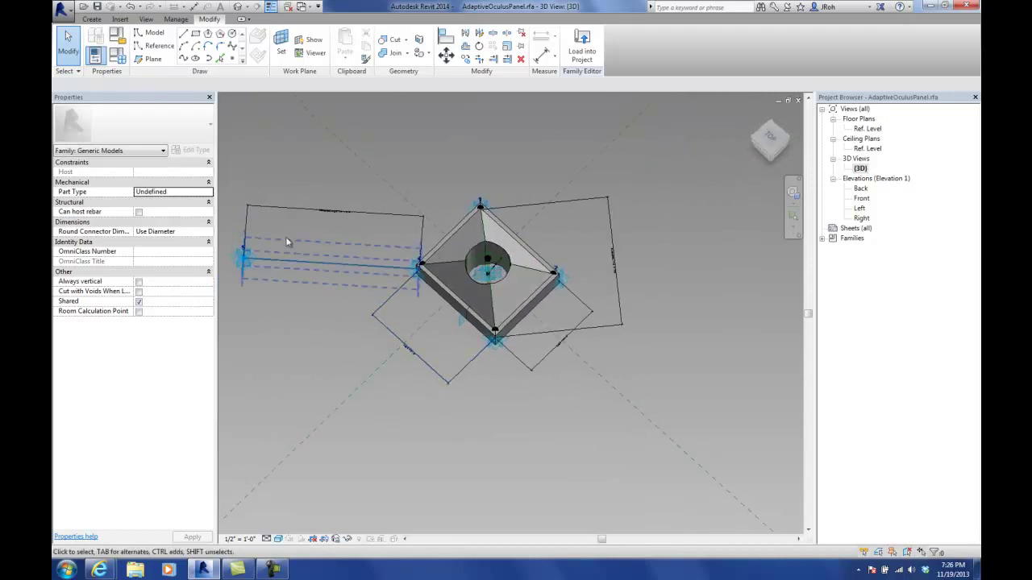
- Add an instance length parameter named VoidR, grouped under Dimensions, to the panel family
{"action": "left_click", "coordinate": [119, 58]}
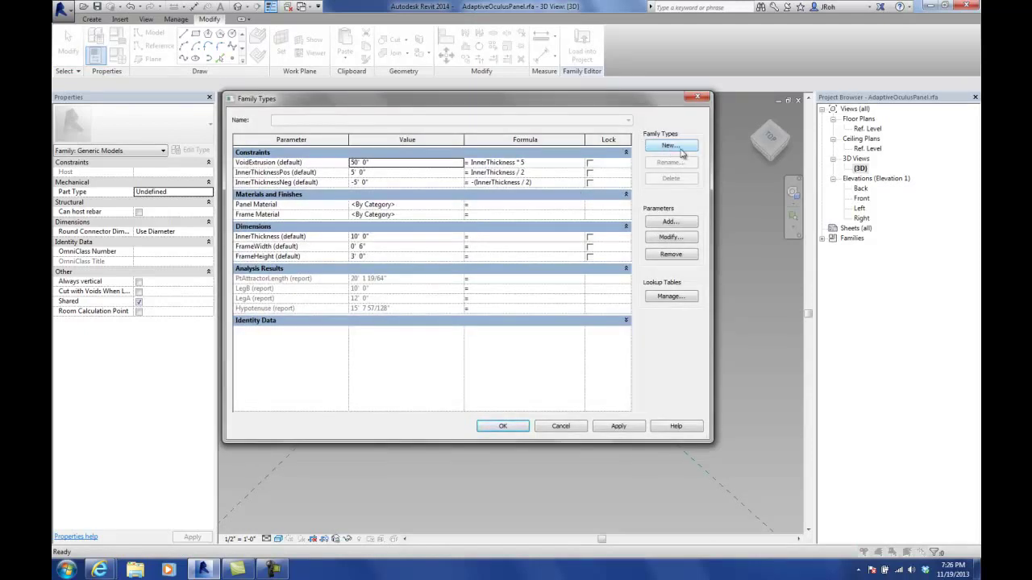
{"action": "left_click", "coordinate": [650, 226]}
{"action": "type", "text": "VoidR"}
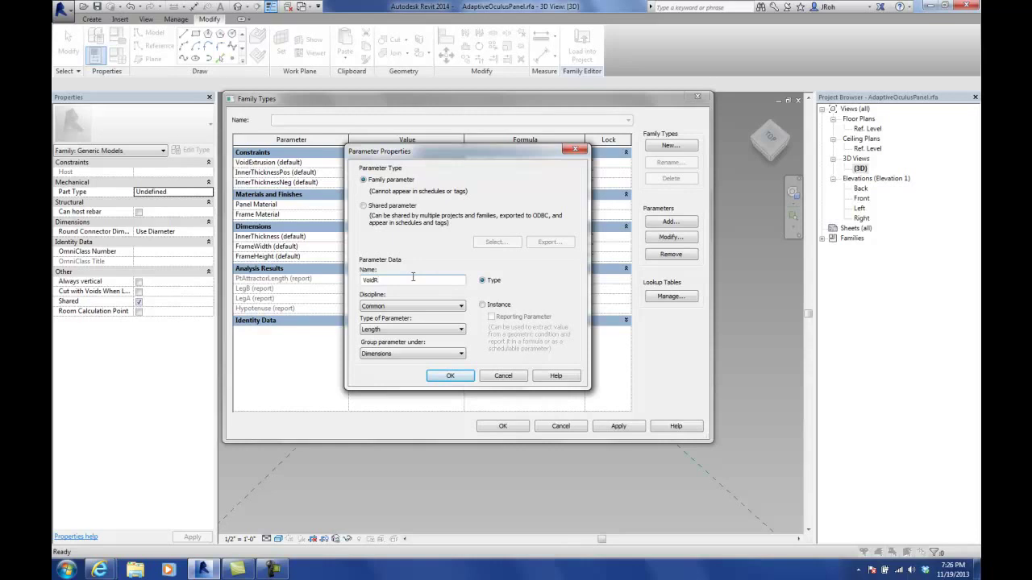
{"action": "left_click", "coordinate": [484, 305]}
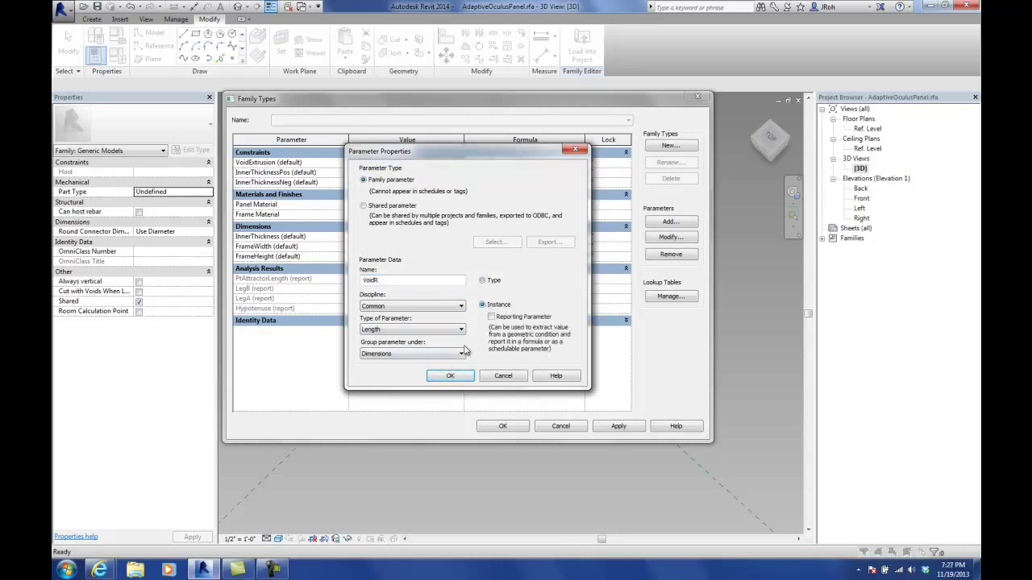
{"action": "left_click", "coordinate": [451, 376]}
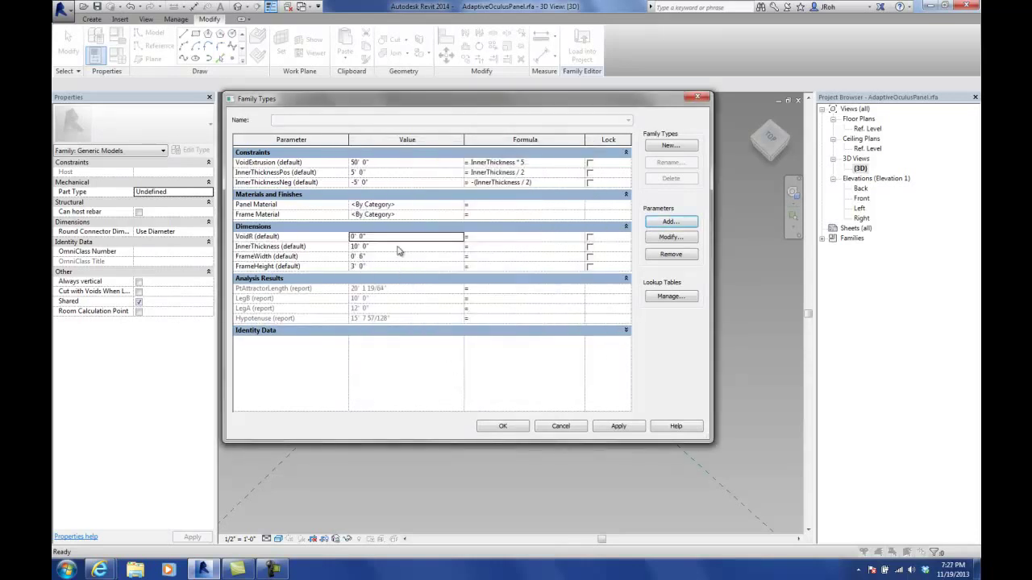
{"action": "left_click", "coordinate": [502, 427]}
- Label the radial dimension of the oculus void circle with the VoidR parameter
{"action": "middle_click_drag", "start_coordinate": [422, 416], "coordinate": [474, 230], "text": "shift"}
{"action": "scroll", "coordinate": [493, 266], "scroll_direction": "up", "scroll_amount": 6}
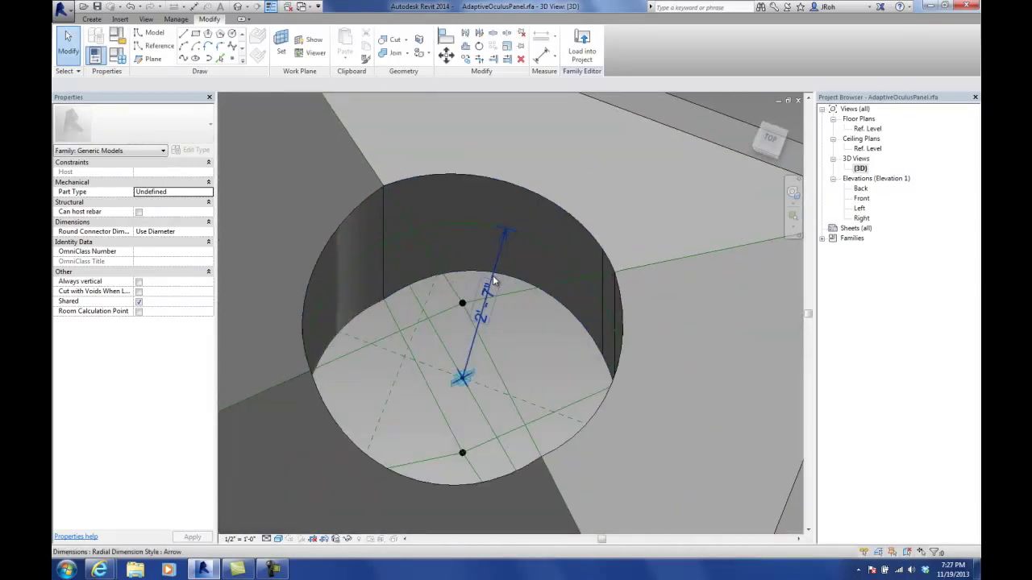
{"action": "left_click", "coordinate": [493, 276]}
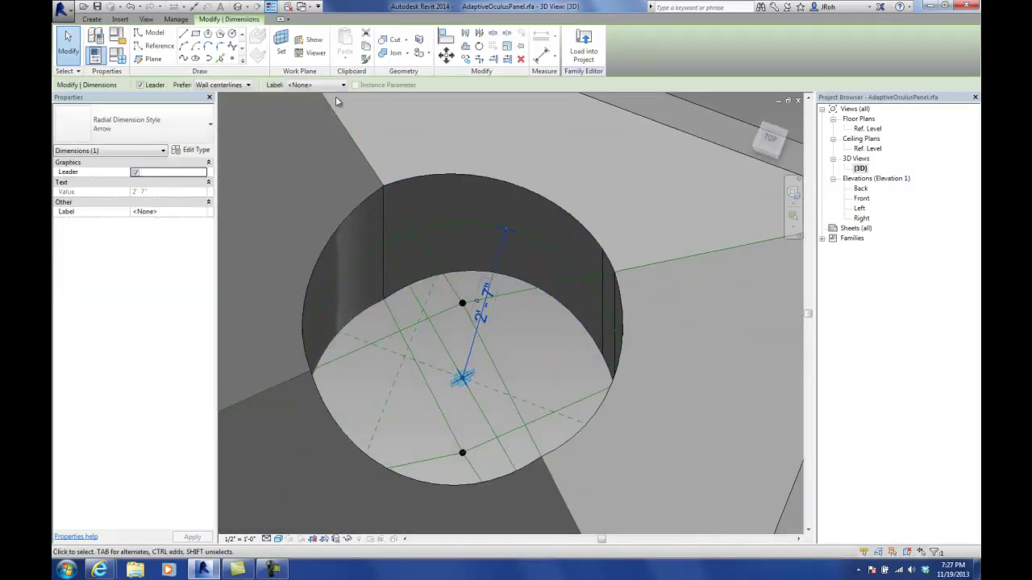
{"action": "left_click", "coordinate": [311, 84]}
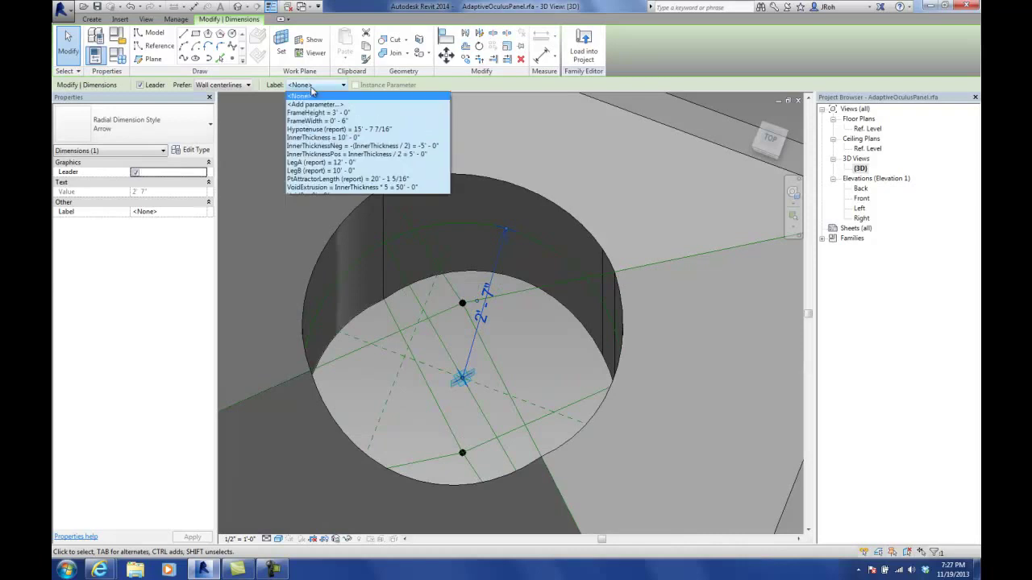
{"action": "left_click", "coordinate": [303, 196]}
{"action": "scroll", "coordinate": [481, 318], "scroll_direction": "down", "scroll_amount": 5}
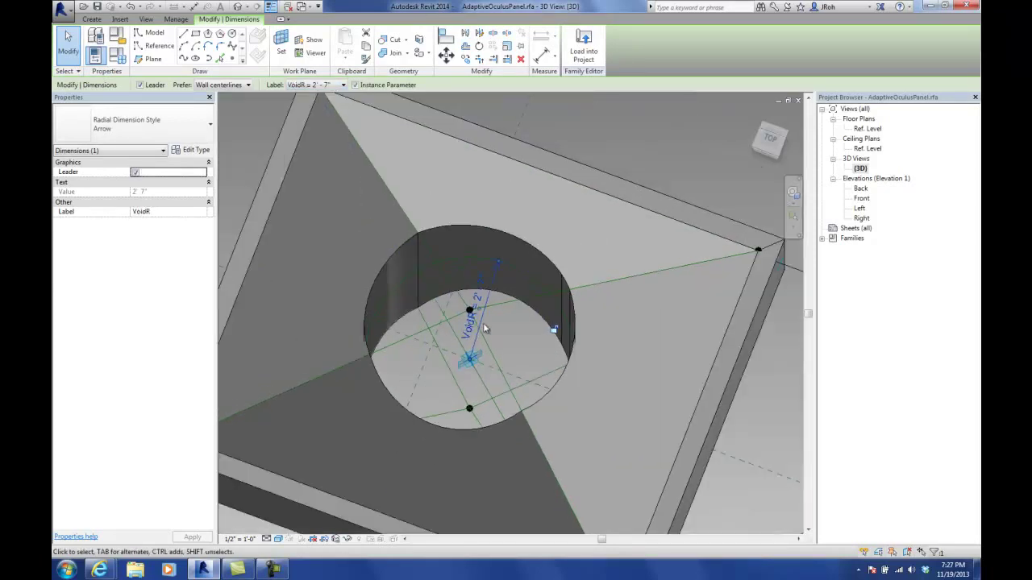
{"action": "scroll", "coordinate": [481, 316], "scroll_direction": "down", "scroll_amount": 3}
{"action": "middle_click_drag", "start_coordinate": [606, 403], "coordinate": [578, 409], "text": "shift"}
{"action": "key", "text": "Escape"}
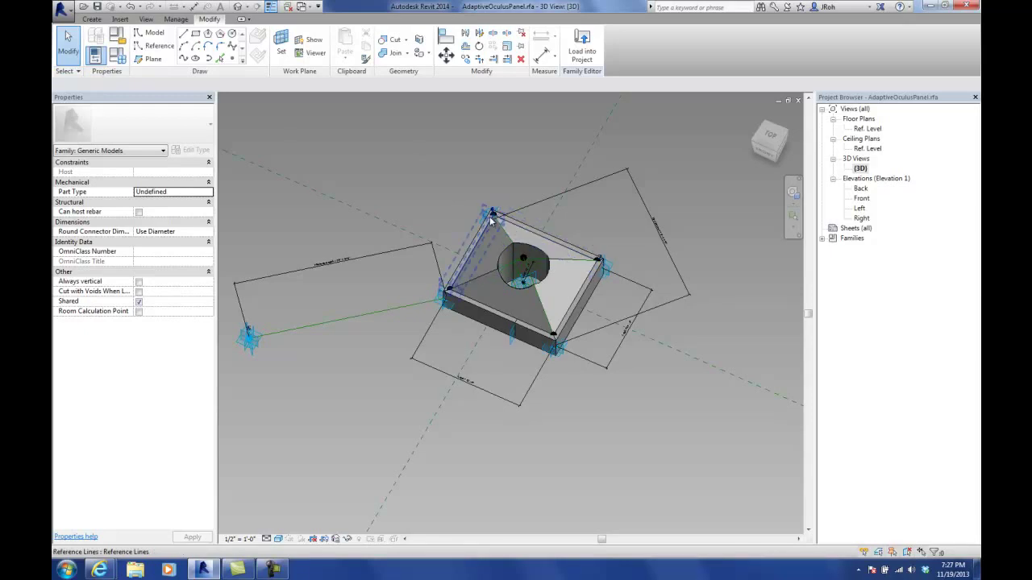
{"action": "middle_click_drag", "start_coordinate": [361, 285], "coordinate": [420, 348], "text": "shift"}
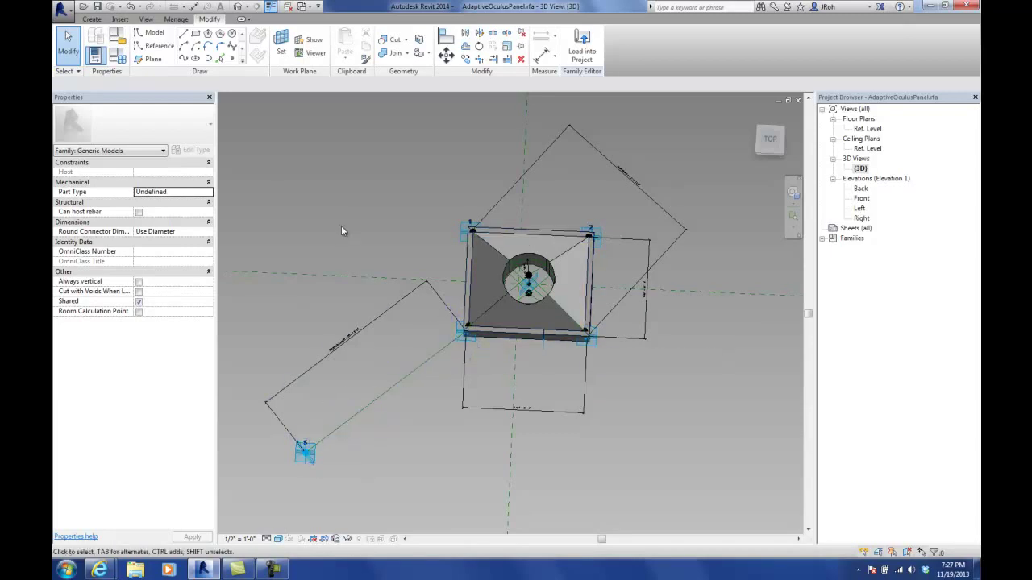
- Create a new conceptual mass family from the Mass.rft template
{"action": "left_click", "coordinate": [146, 20]}
{"action": "left_click", "coordinate": [440, 46]}
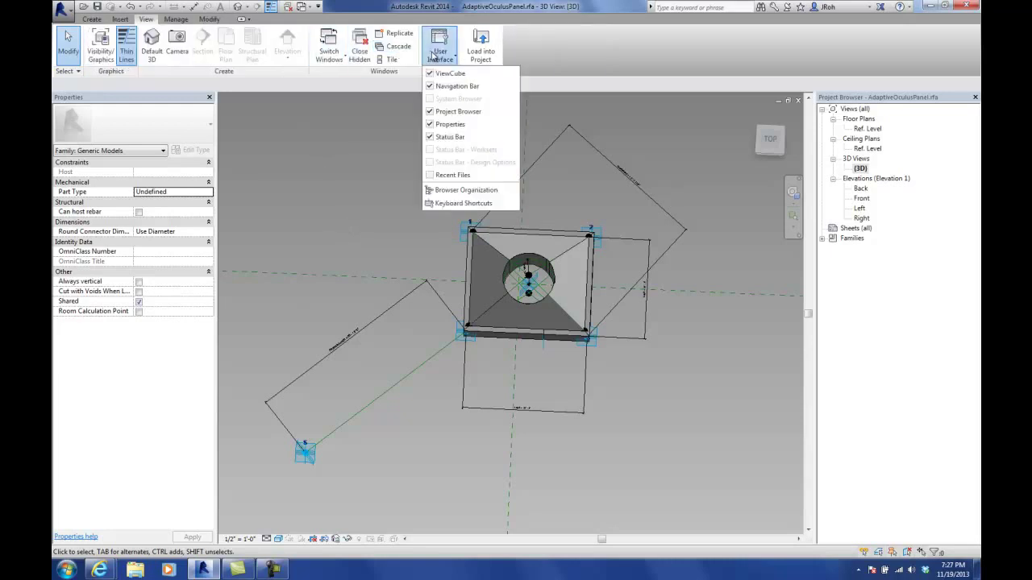
{"action": "left_click", "coordinate": [446, 175]}
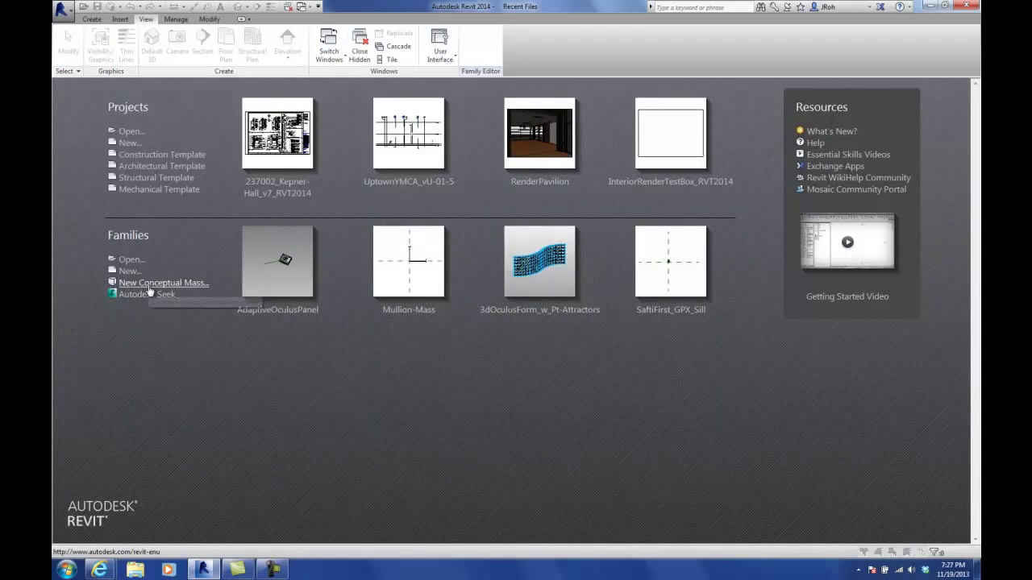
{"action": "left_click", "coordinate": [148, 285]}
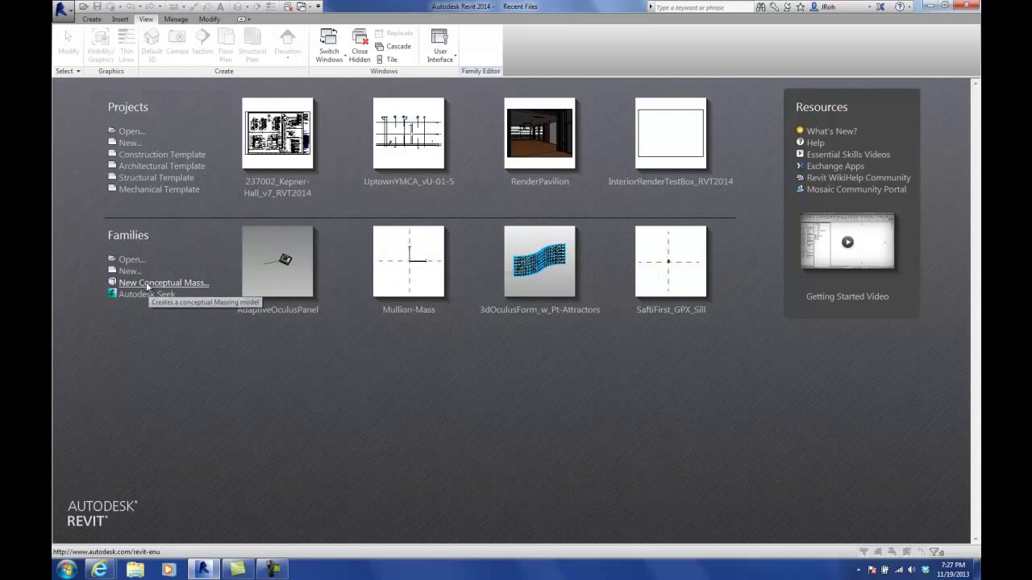
{"action": "left_click", "coordinate": [326, 164]}
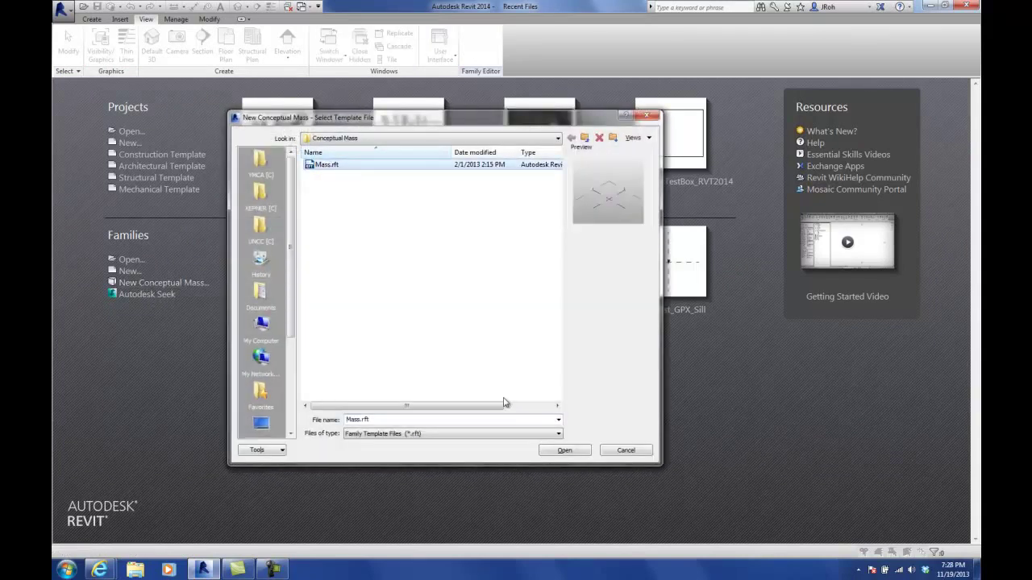
{"action": "left_click", "coordinate": [564, 450]}
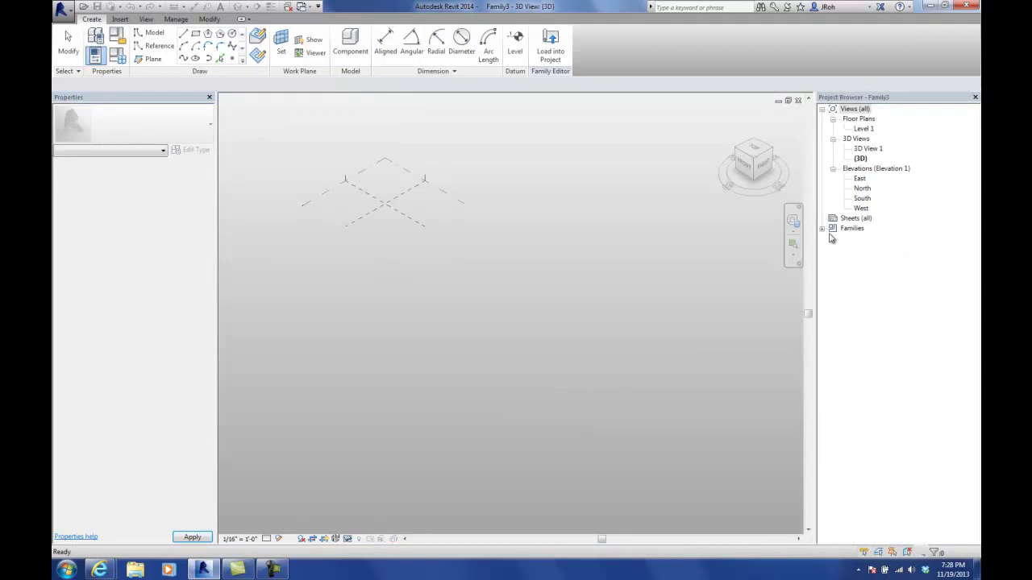
- On the Level 1 plan, draw a start-end-radius arc from the reference plane intersection up the vertical plane, bulging left
{"action": "double_click", "coordinate": [871, 129]}
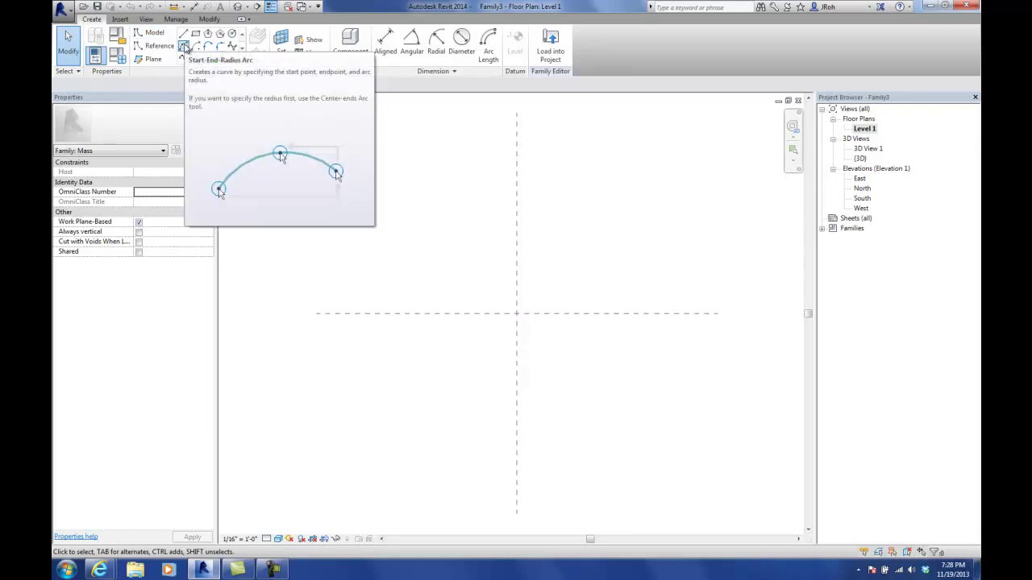
{"action": "left_click", "coordinate": [184, 45]}
{"action": "left_click", "coordinate": [516, 314]}
{"action": "left_click", "coordinate": [518, 173]}
{"action": "left_click", "coordinate": [496, 213]}
{"action": "key", "text": "Escape"}
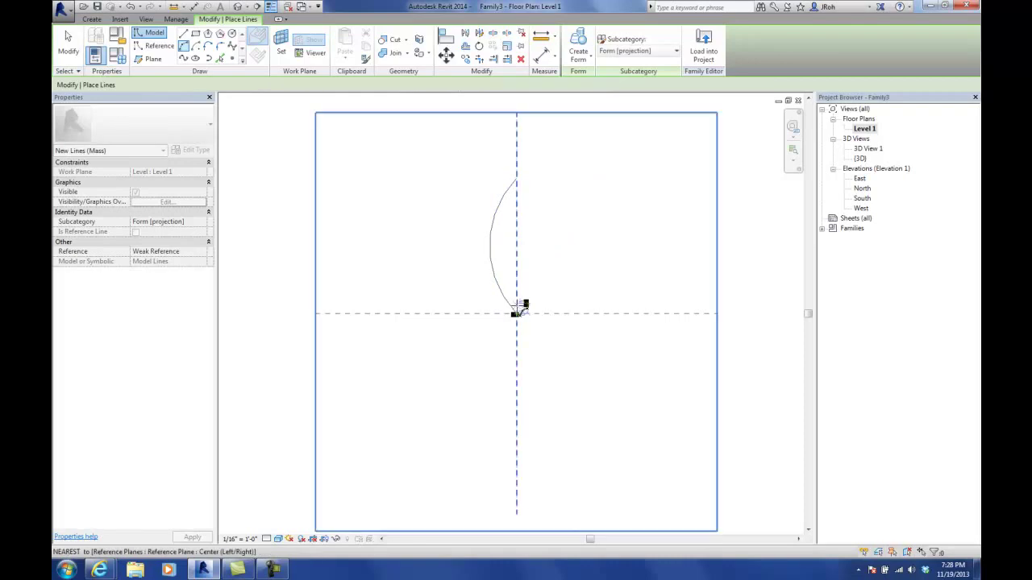
- Draw a second arc from the intersection down the vertical reference plane, bulging right, to complete the S-curve
{"action": "left_click", "coordinate": [516, 314]}
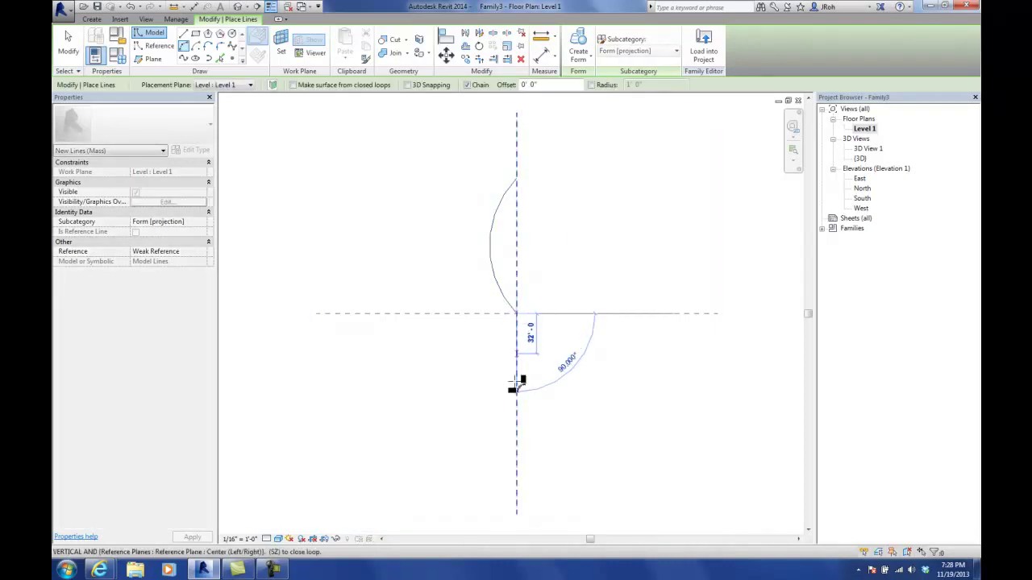
{"action": "left_click", "coordinate": [519, 436]}
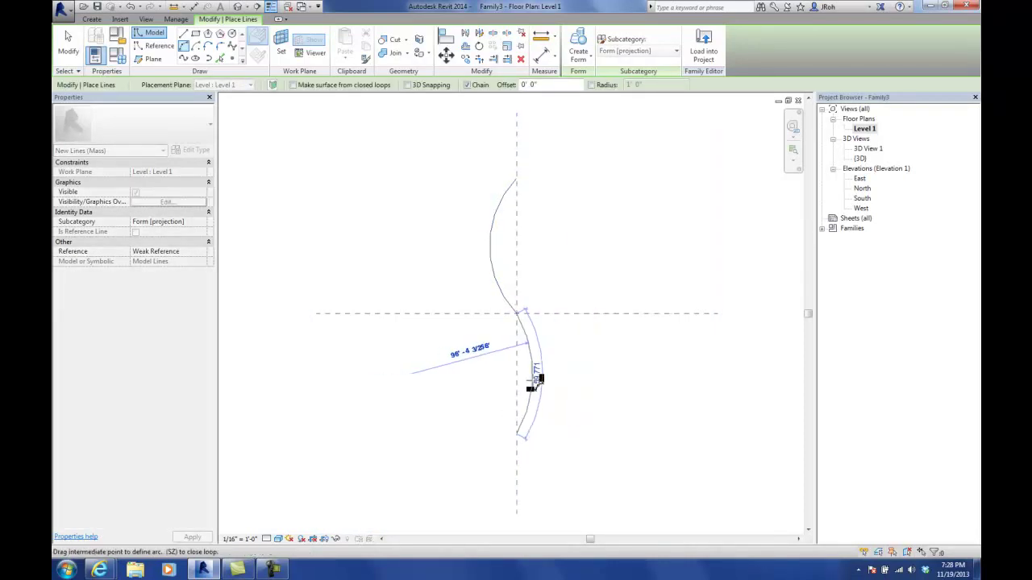
{"action": "left_click", "coordinate": [537, 380]}
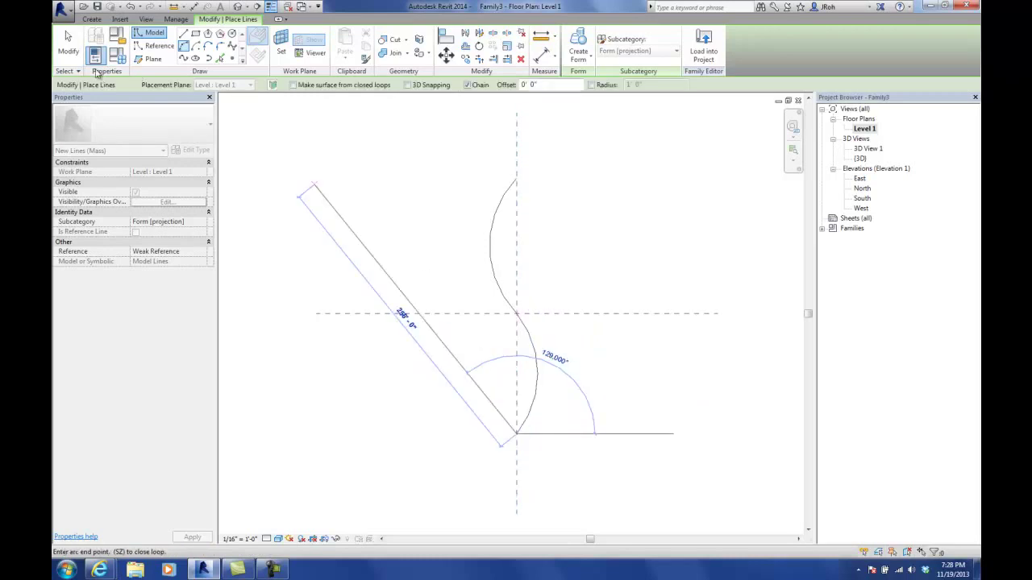
{"action": "left_click", "coordinate": [68, 44]}
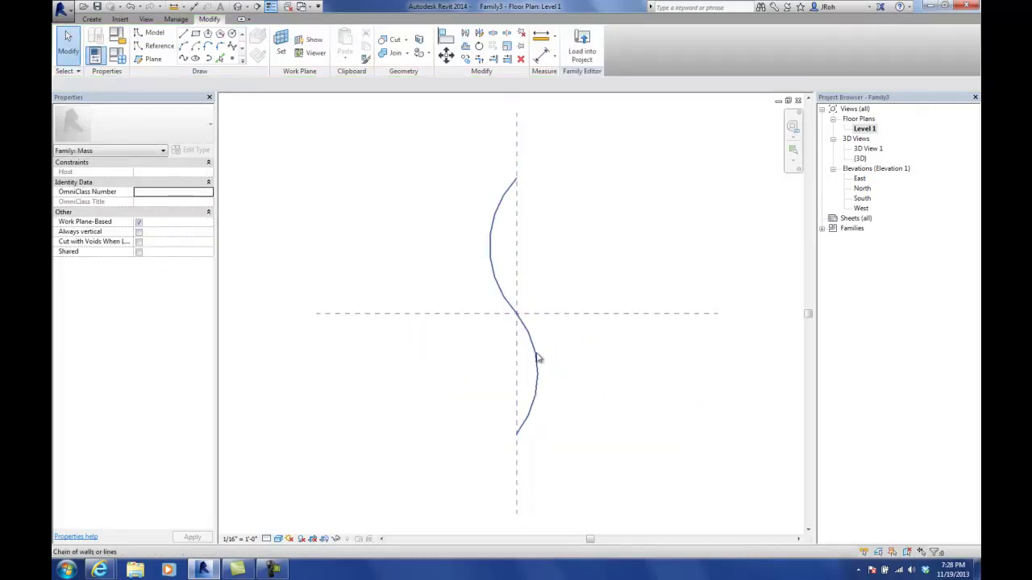
- In the {3D} view, create a solid form from the two chained arcs of the S-curve
{"action": "double_click", "coordinate": [859, 159]}
{"action": "scroll", "coordinate": [402, 197], "scroll_direction": "up", "scroll_amount": 3}
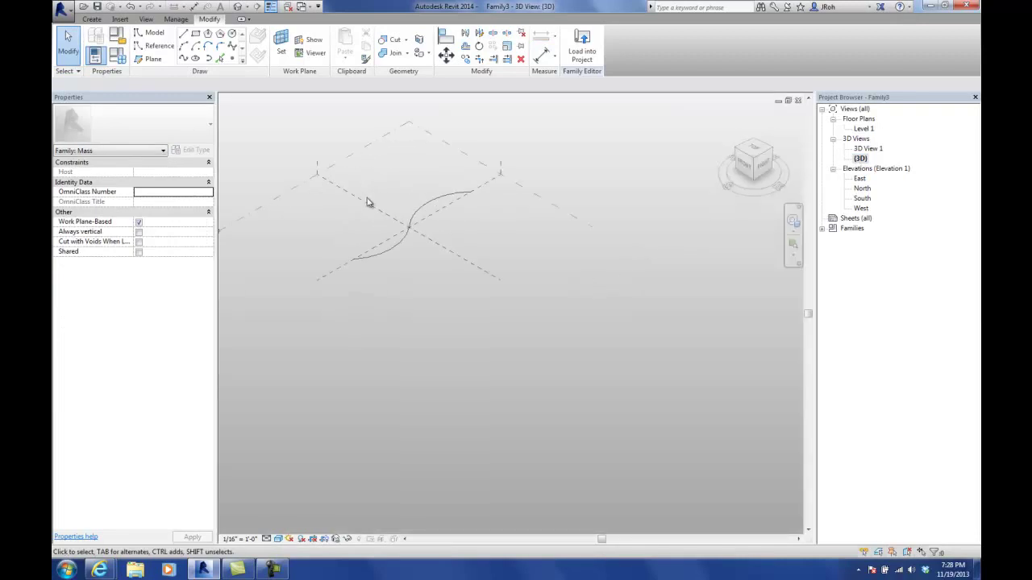
{"action": "left_click", "coordinate": [410, 219]}
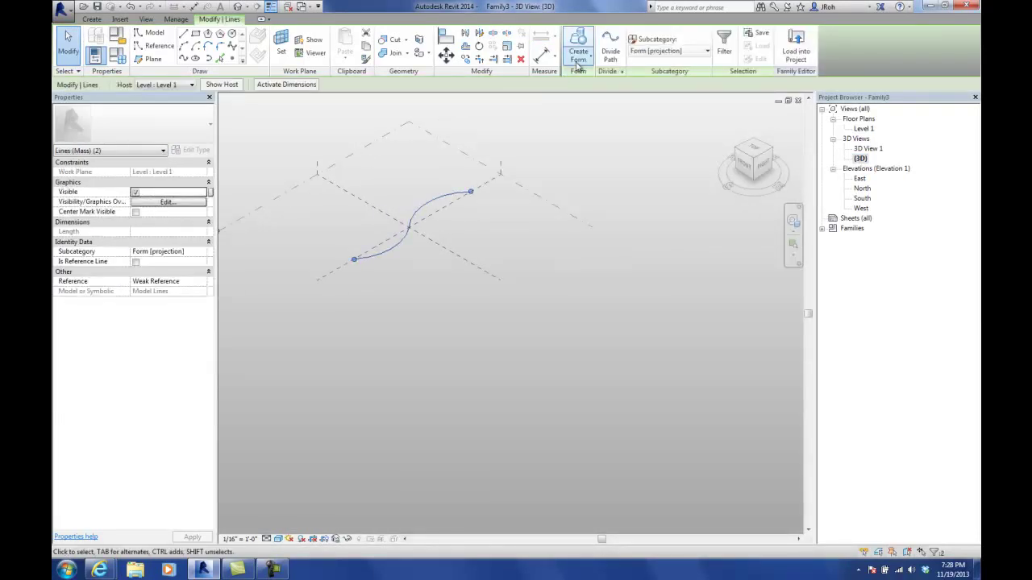
{"action": "left_click", "coordinate": [578, 58]}
{"action": "left_click", "coordinate": [582, 77]}
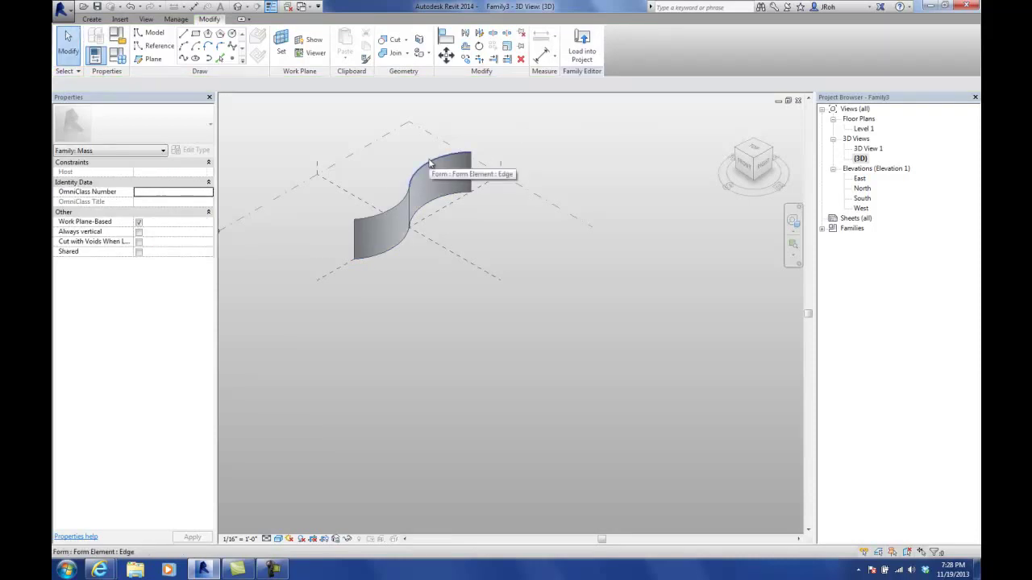
{"action": "scroll", "coordinate": [408, 233], "scroll_direction": "up", "scroll_amount": 4}
{"action": "scroll", "coordinate": [424, 240], "scroll_direction": "up", "scroll_amount": 2}
{"action": "mouse_move", "coordinate": [578, 347]}
{"action": "middle_mouse_down", "text": "shift"}
{"action": "mouse_move", "coordinate": [355, 333]}
{"action": "mouse_move", "coordinate": [463, 346]}
{"action": "middle_mouse_up", "text": "shift"}
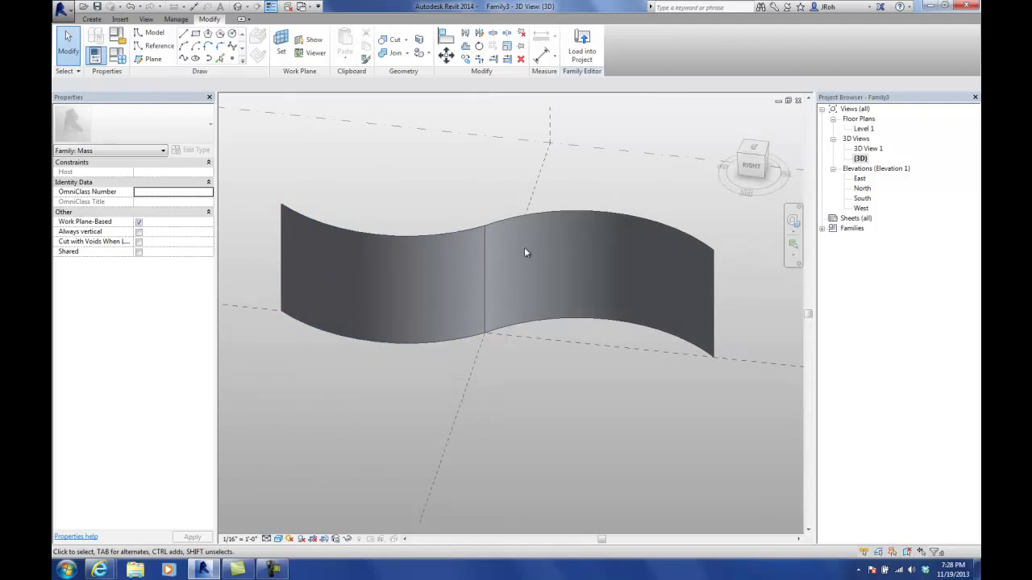
{"action": "mouse_move", "coordinate": [496, 328]}
{"action": "middle_mouse_down", "text": "shift"}
{"action": "mouse_move", "coordinate": [415, 391]}
{"action": "mouse_move", "coordinate": [459, 393]}
{"action": "middle_mouse_up", "text": "shift"}
- Add a profile to the curved form at mid-height, placed on its right end's vertical edge
{"action": "left_click", "coordinate": [424, 226]}
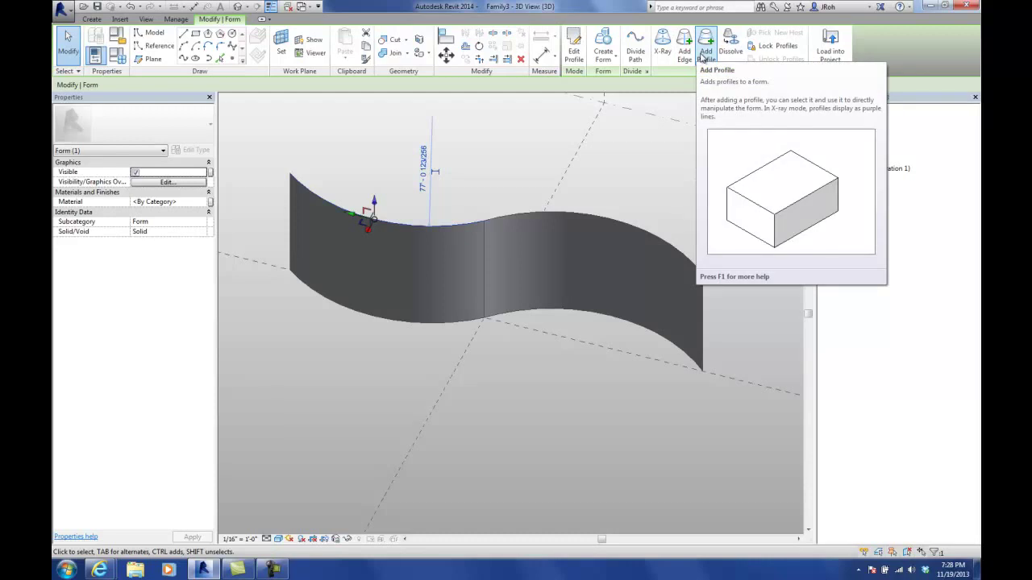
{"action": "left_click", "coordinate": [705, 53]}
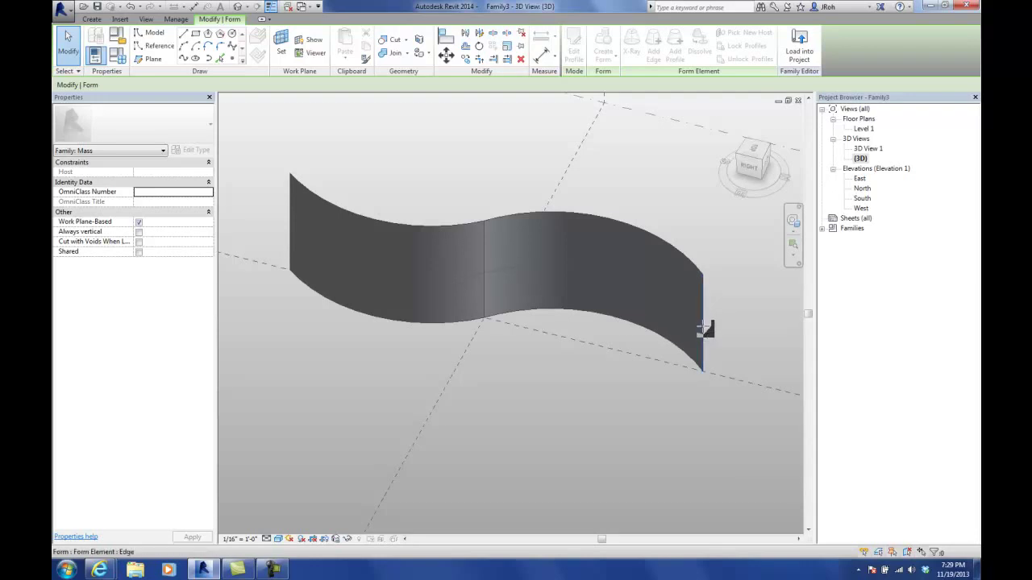
{"action": "left_click", "coordinate": [702, 327]}
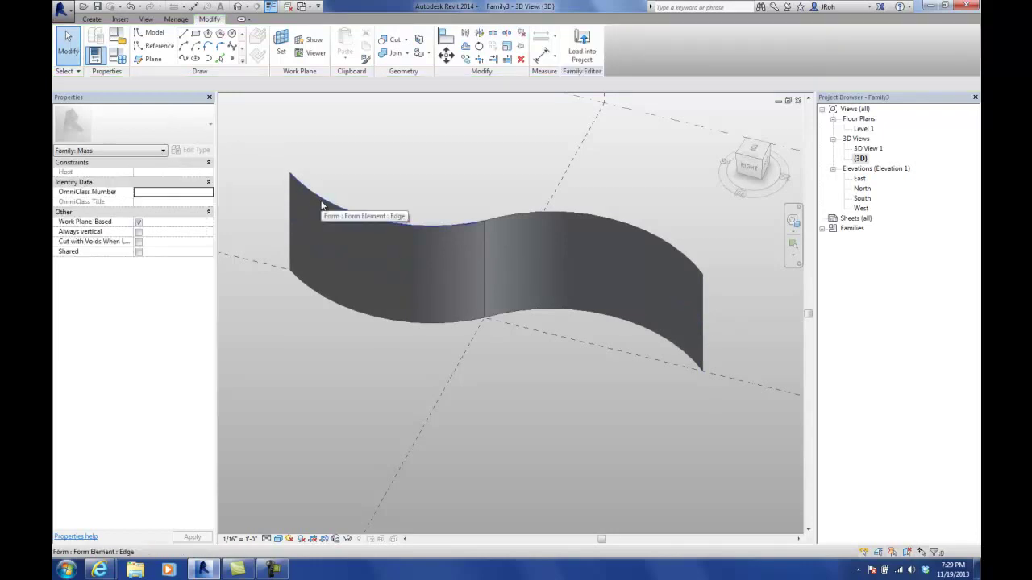
- Add four vertical edges to the curved form, two on each side of the centre seam, and select the whole form
{"action": "key", "text": "Tab"}
{"action": "key", "text": "Tab"}
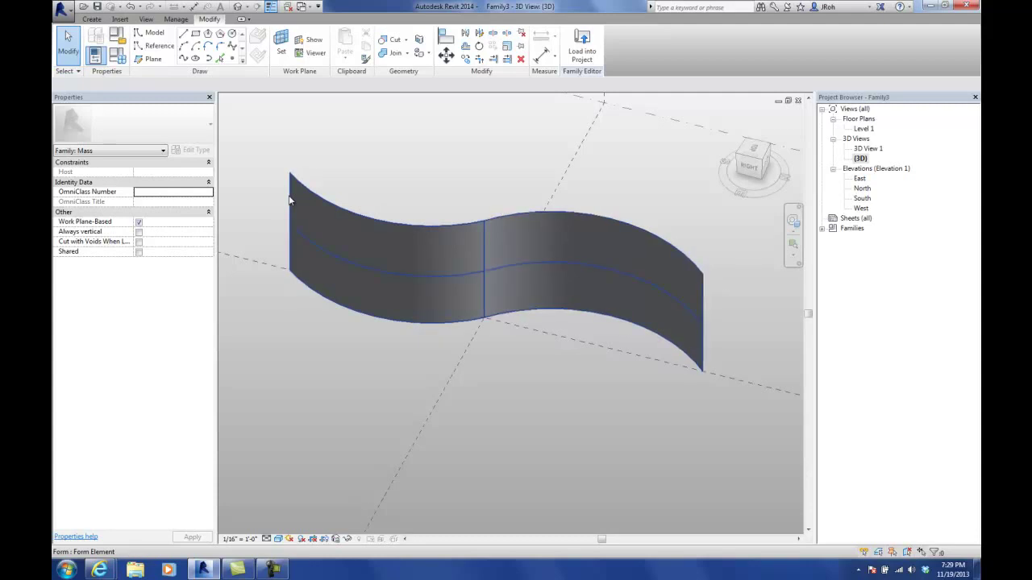
{"action": "left_click", "coordinate": [291, 200]}
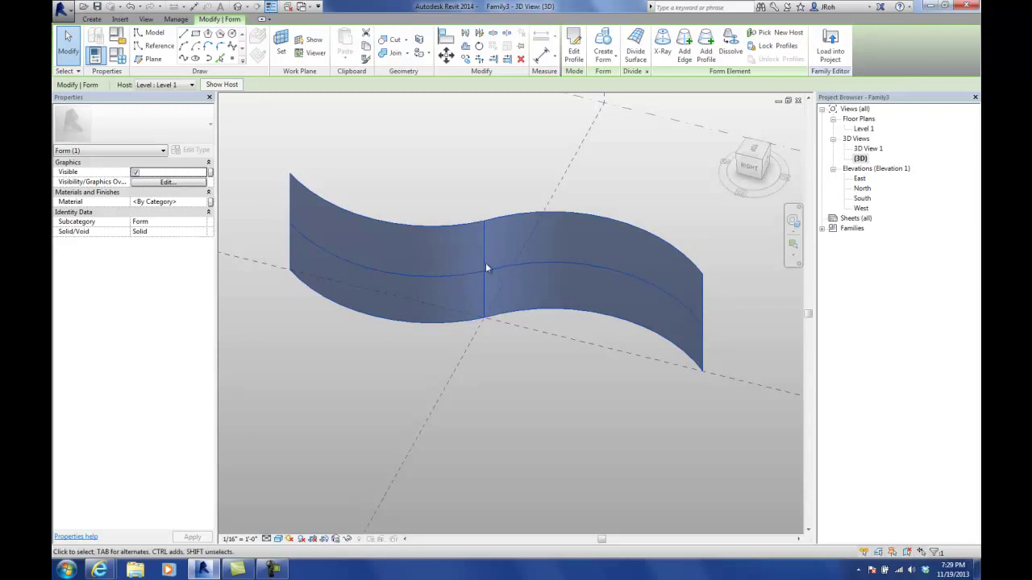
{"action": "left_click", "coordinate": [684, 53]}
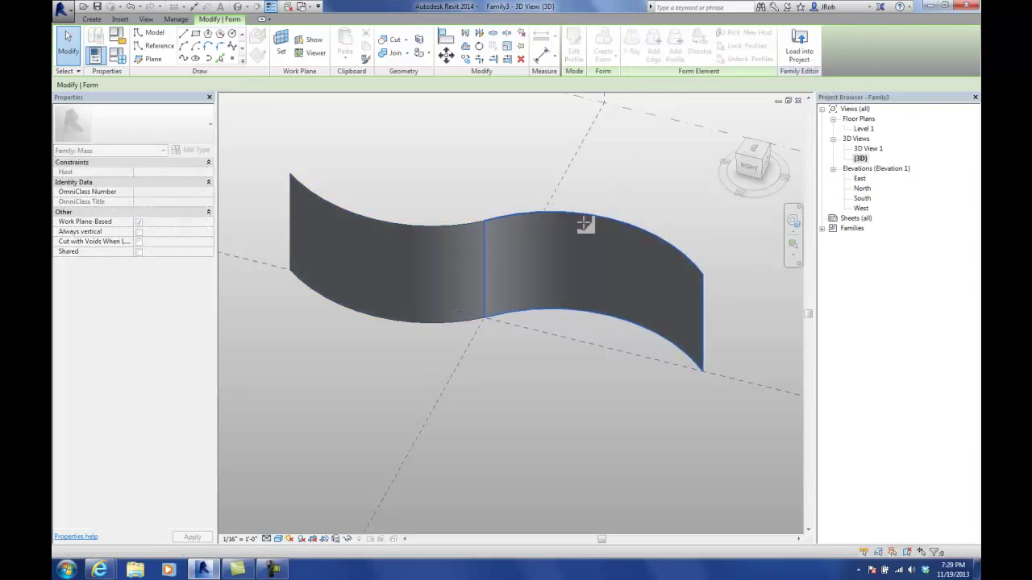
{"action": "left_click", "coordinate": [552, 246]}
{"action": "left_click", "coordinate": [406, 253]}
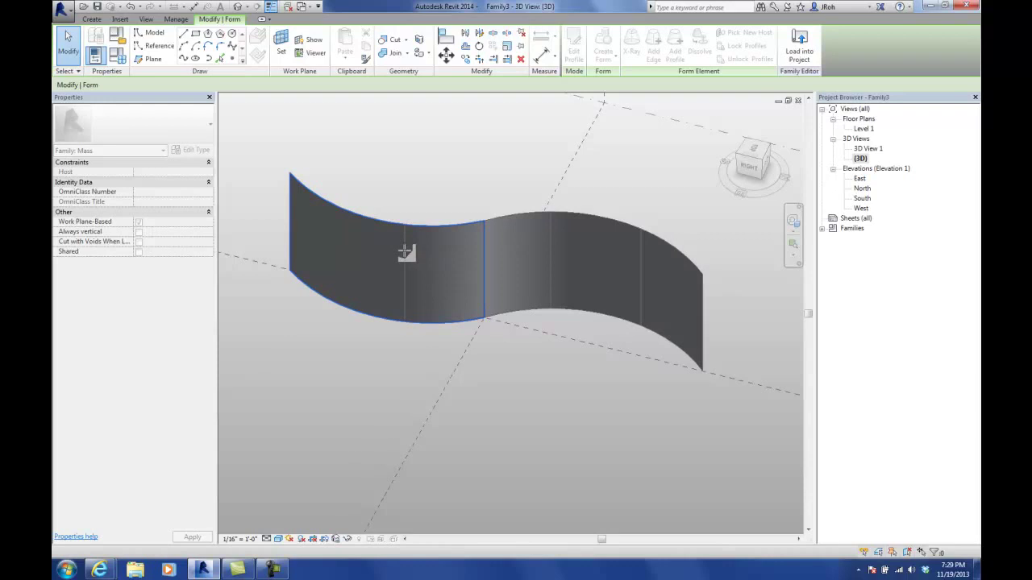
{"action": "left_click", "coordinate": [331, 229]}
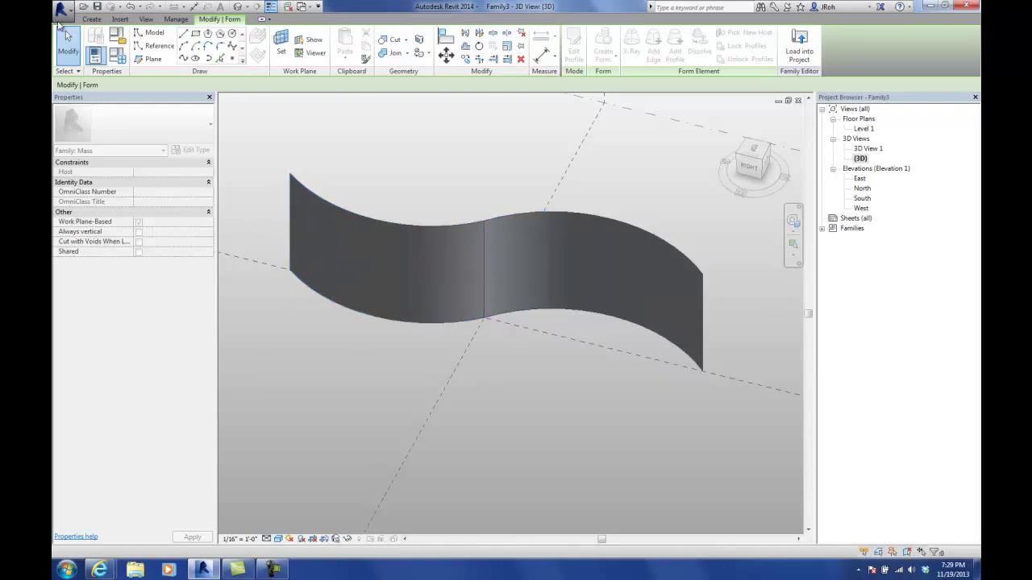
{"action": "key", "text": "Escape"}
{"action": "key", "text": "Escape"}
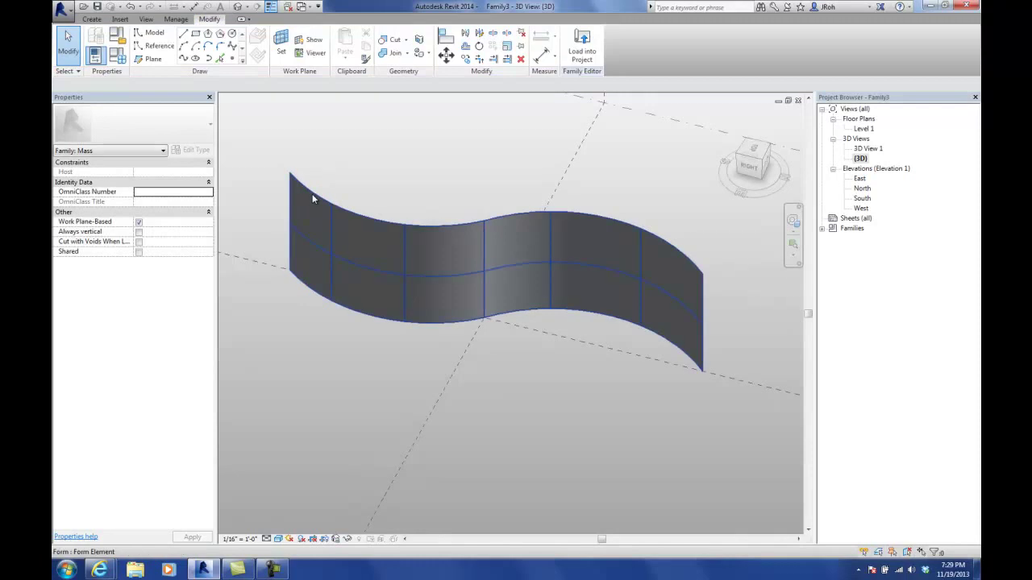
{"action": "left_click", "coordinate": [312, 193]}
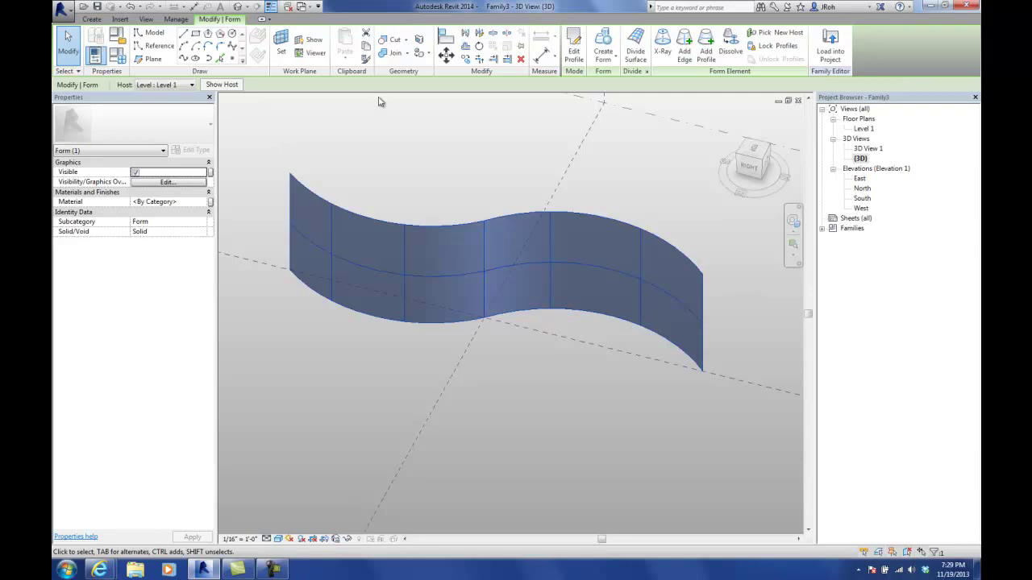
- Divide the surfaces of the selected curved form into U and V grids and clear the selection
{"action": "left_click", "coordinate": [637, 50]}
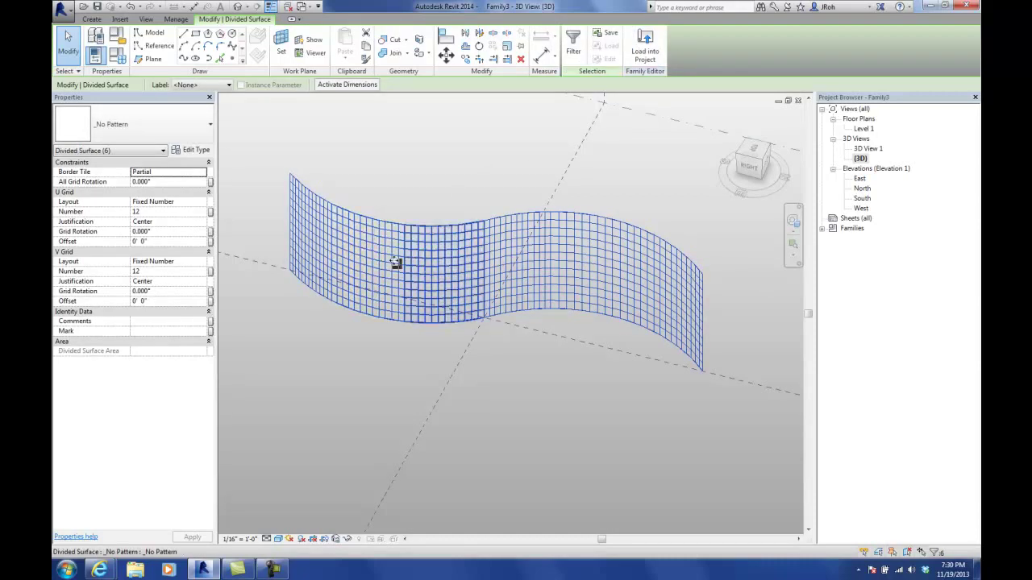
{"action": "scroll", "coordinate": [290, 212], "scroll_direction": "up", "scroll_amount": 3}
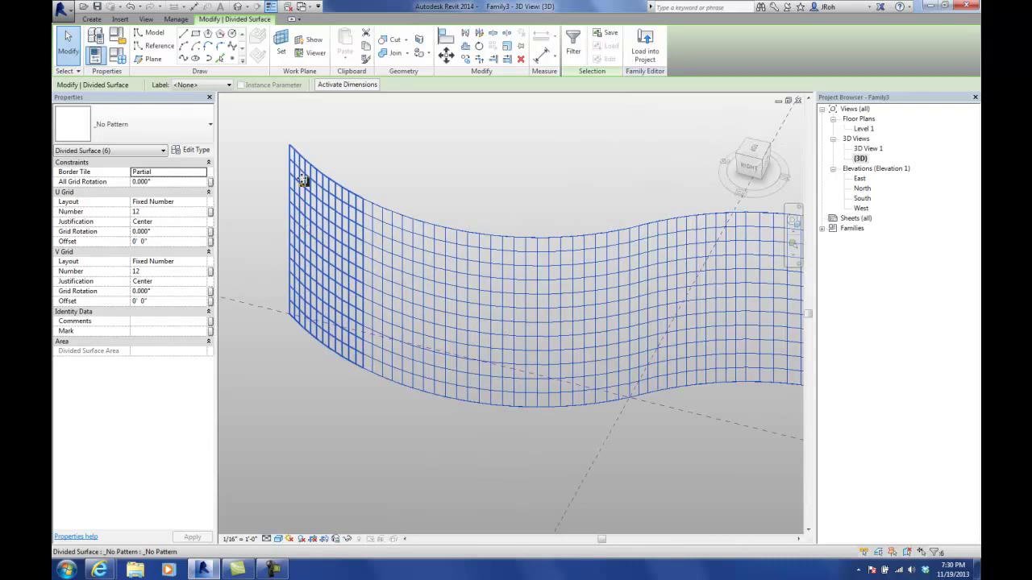
{"action": "left_click", "coordinate": [68, 42]}
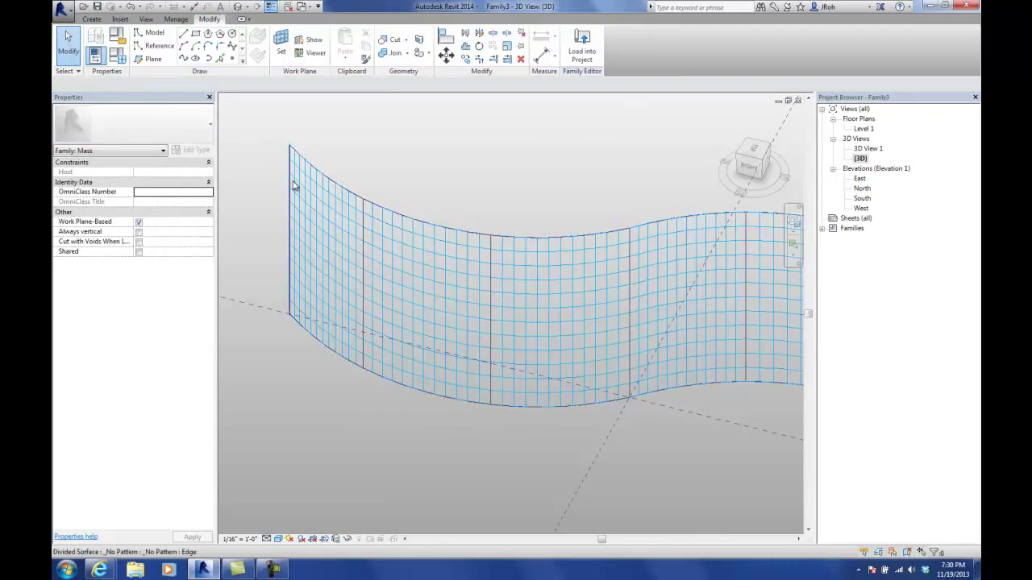
- Examine the divided surfaces at both ends of the curved form individually, comparing their grid spacing
{"action": "left_click", "coordinate": [314, 191]}
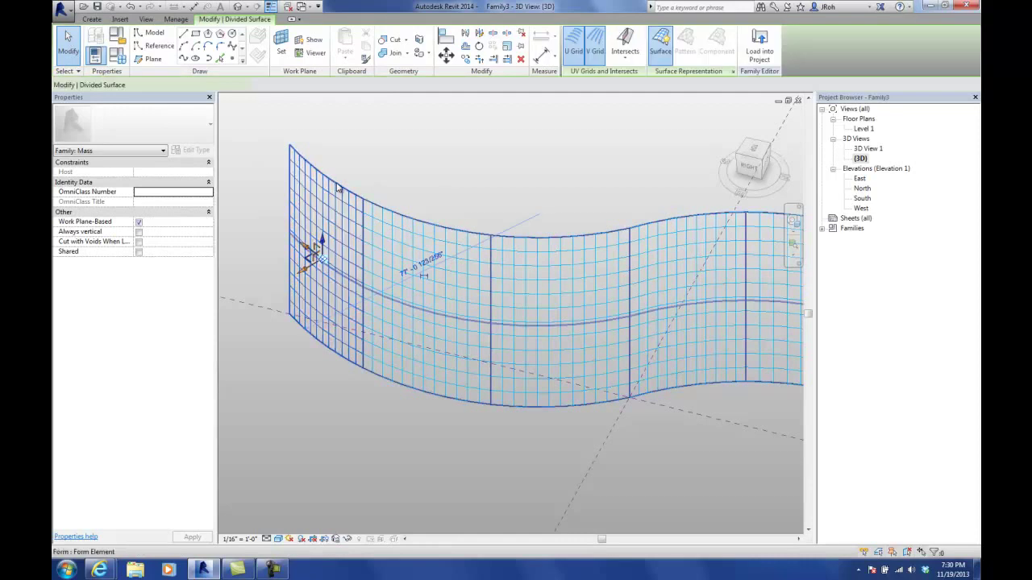
{"action": "scroll", "coordinate": [327, 188], "scroll_direction": "down", "scroll_amount": 3}
{"action": "scroll", "coordinate": [337, 186], "scroll_direction": "down", "scroll_amount": 2}
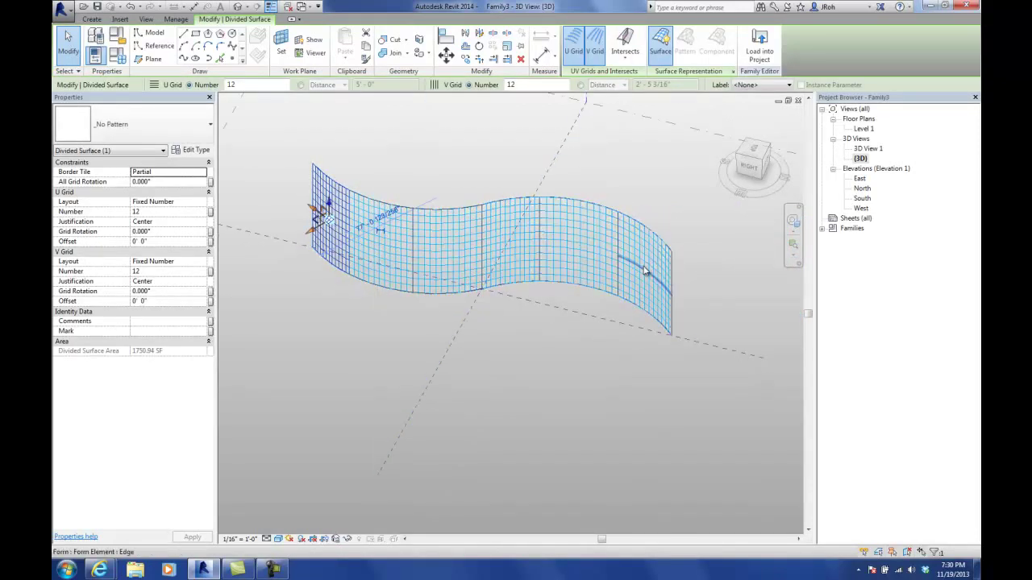
{"action": "key", "text": "Tab"}
{"action": "key", "text": "Tab"}
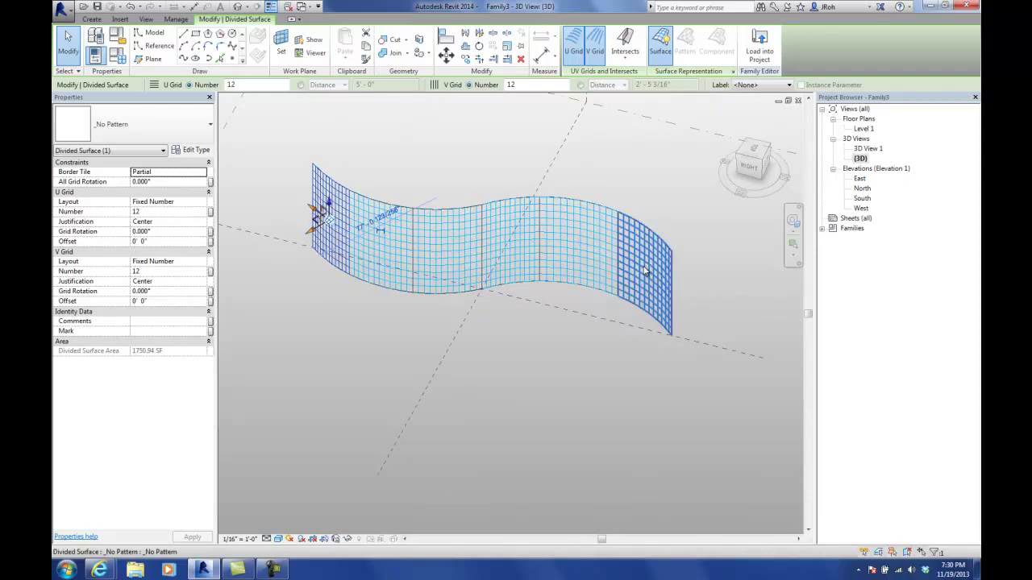
{"action": "left_click", "coordinate": [645, 271]}
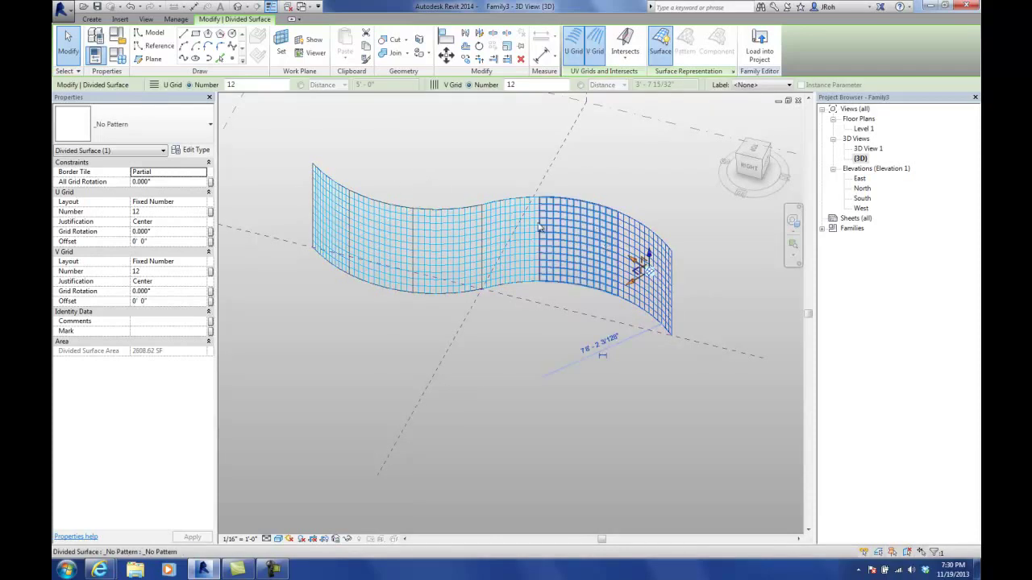
{"action": "scroll", "coordinate": [590, 232], "scroll_direction": "up", "scroll_amount": 4}
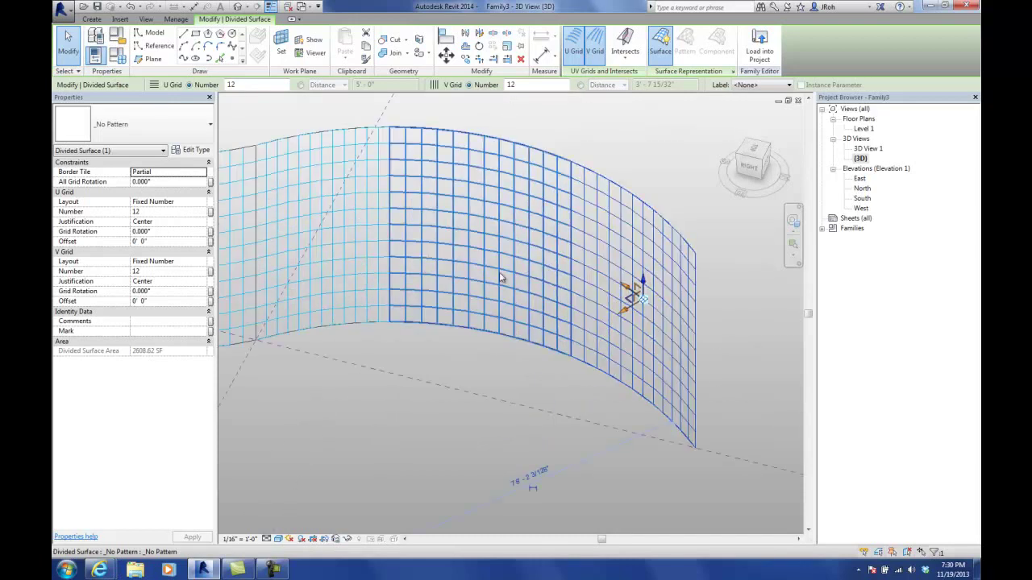
{"action": "middle_click_drag", "start_coordinate": [502, 299], "coordinate": [556, 318], "text": "shift"}
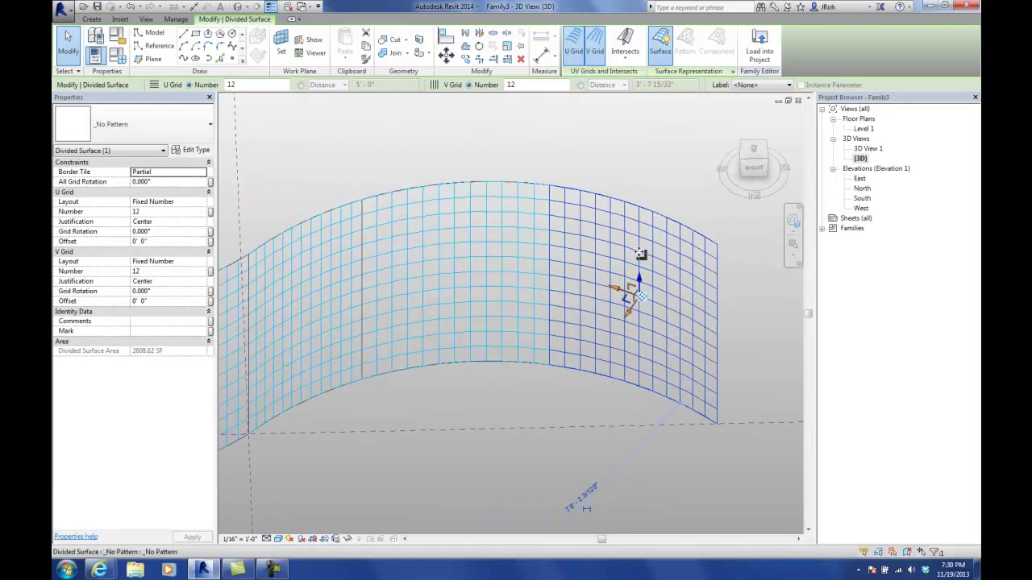
{"action": "left_click", "coordinate": [638, 166]}
- Select all six divided surfaces of the curved form and set their U Grid number to 4
{"action": "middle_click_drag", "start_coordinate": [625, 240], "coordinate": [556, 235], "text": "shift"}
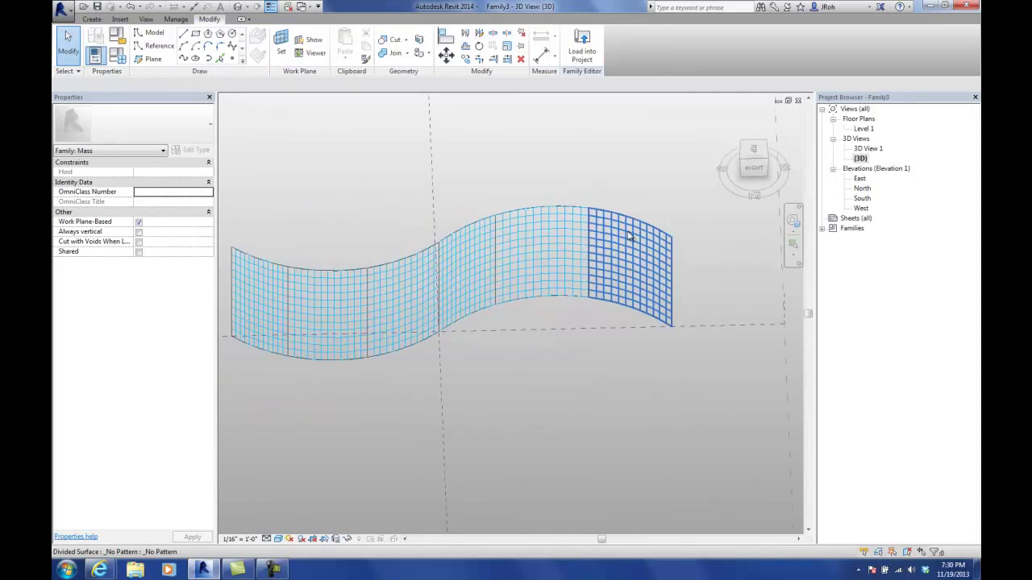
{"action": "left_click", "coordinate": [556, 234]}
{"action": "left_click", "coordinate": [490, 246], "text": "ctrl"}
{"action": "left_click", "coordinate": [419, 281], "text": "ctrl"}
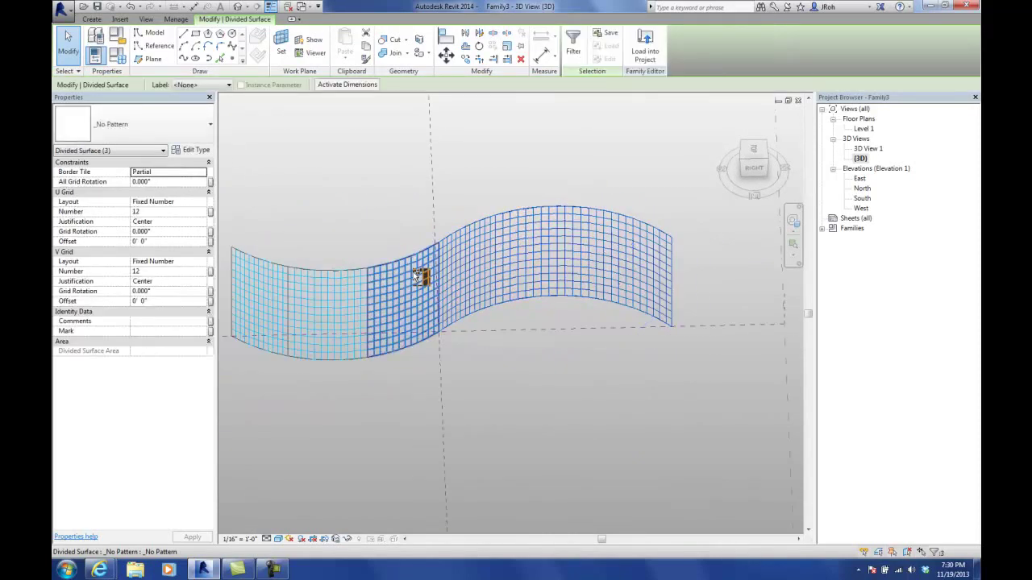
{"action": "left_click", "coordinate": [361, 292], "text": "ctrl"}
{"action": "left_click", "coordinate": [357, 274], "text": "ctrl"}
{"action": "left_click", "coordinate": [258, 298], "text": "ctrl"}
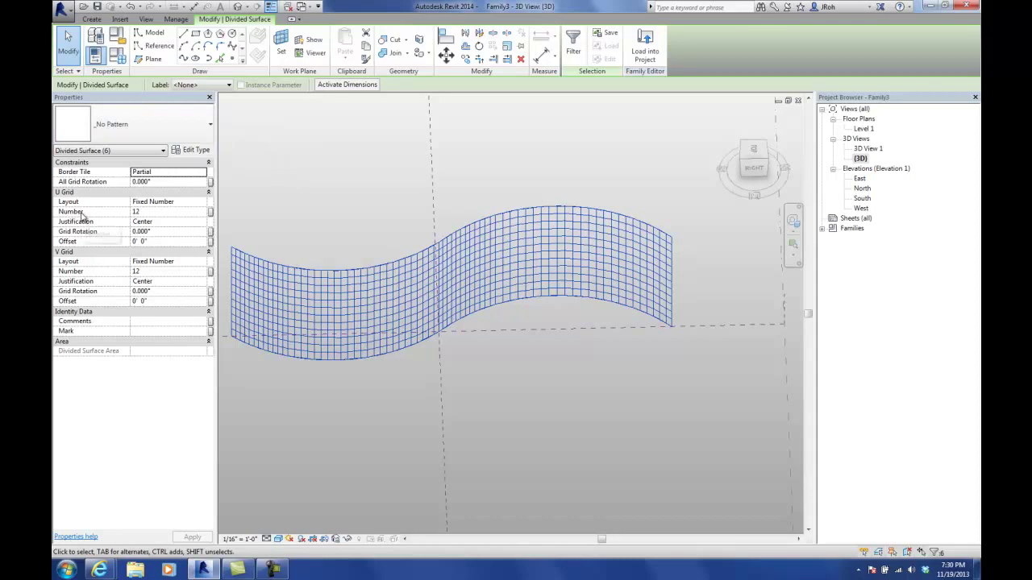
{"action": "left_click", "coordinate": [154, 212]}
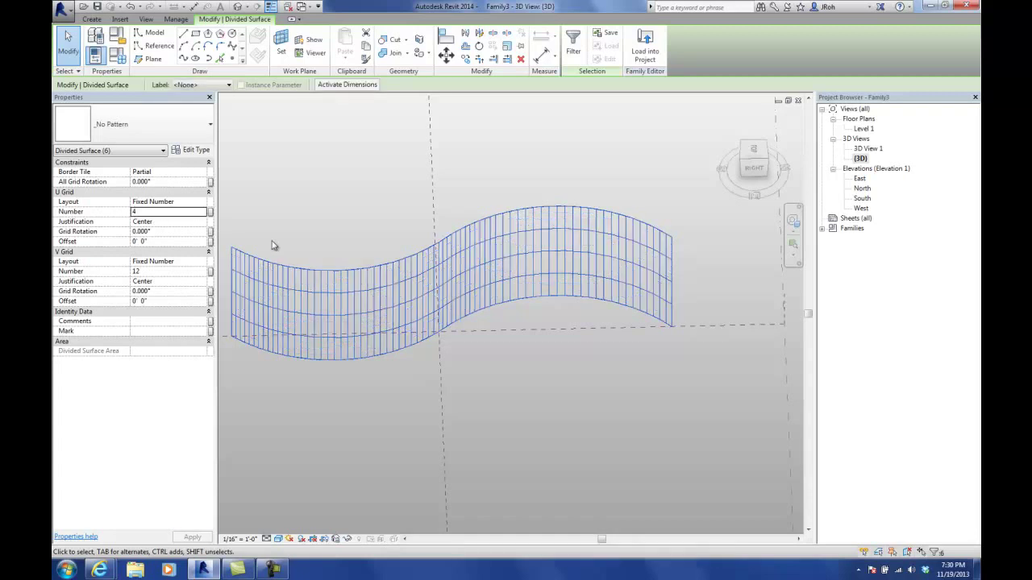
- Set the V Grid number of all six divided surfaces to 5 and clear the selection
{"action": "left_click", "coordinate": [155, 272]}
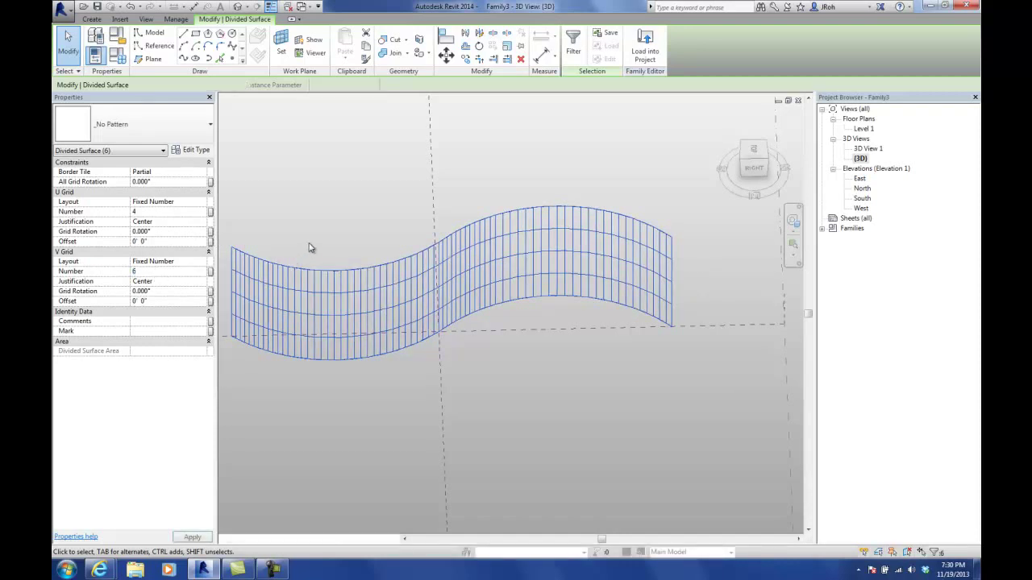
{"action": "left_click", "coordinate": [167, 273]}
{"action": "type", "text": "5"}
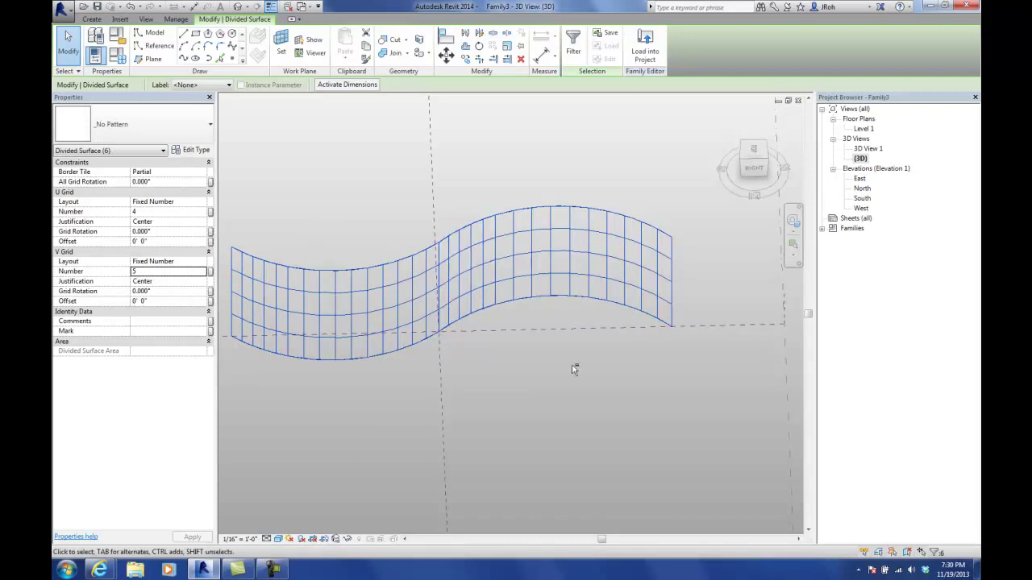
{"action": "middle_click_drag", "start_coordinate": [573, 368], "coordinate": [460, 362], "text": "shift"}
{"action": "scroll", "coordinate": [403, 289], "scroll_direction": "up", "scroll_amount": 1}
{"action": "mouse_move", "coordinate": [403, 289]}
{"action": "middle_mouse_down", "text": "shift"}
{"action": "mouse_move", "coordinate": [422, 304]}
{"action": "mouse_move", "coordinate": [532, 306]}
{"action": "mouse_move", "coordinate": [398, 334]}
{"action": "mouse_move", "coordinate": [468, 338]}
{"action": "middle_mouse_up", "text": "shift"}
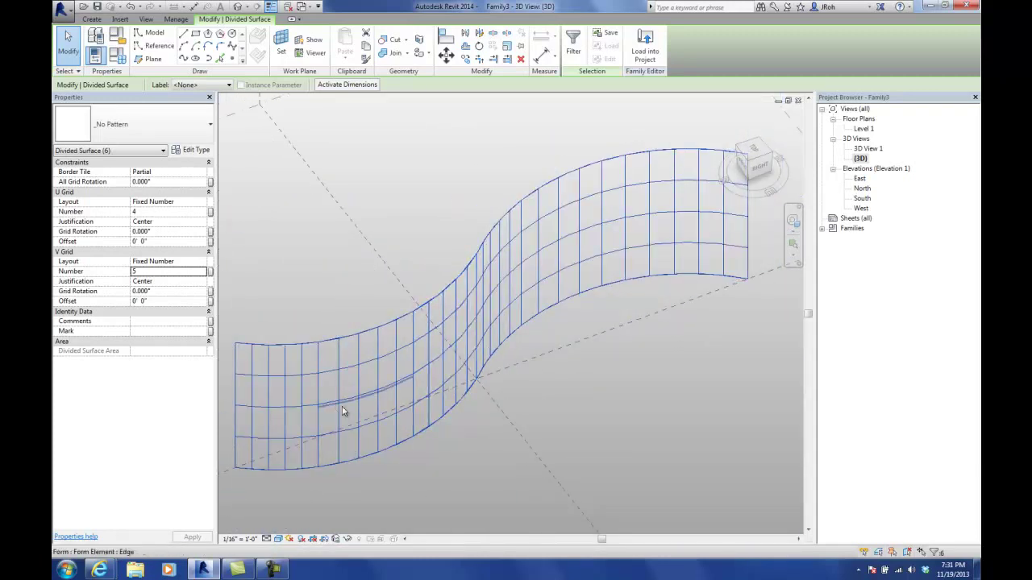
{"action": "middle_click_drag", "start_coordinate": [314, 417], "coordinate": [341, 383], "text": "shift"}
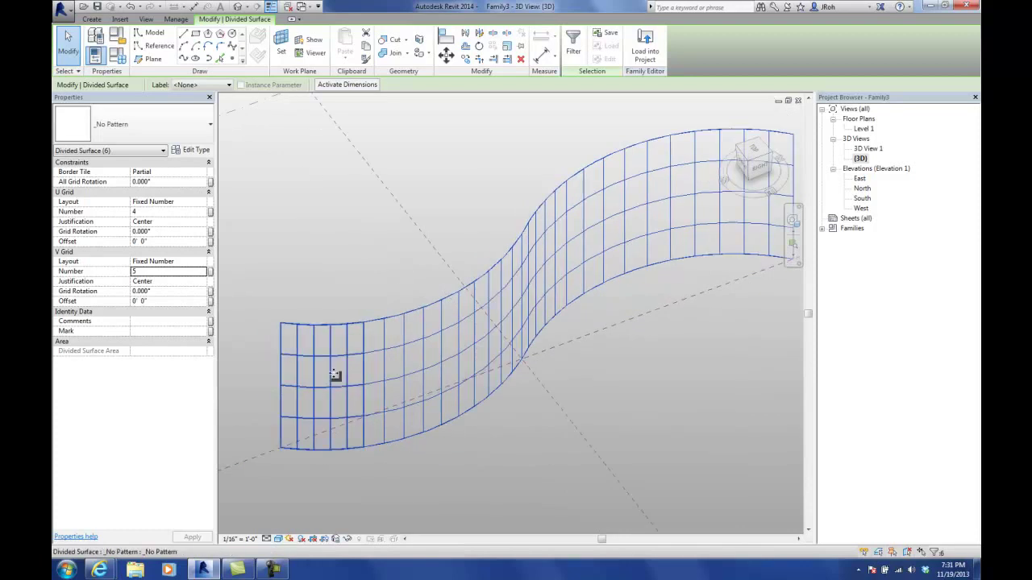
{"action": "left_click", "coordinate": [335, 375]}
{"action": "left_click", "coordinate": [71, 42]}
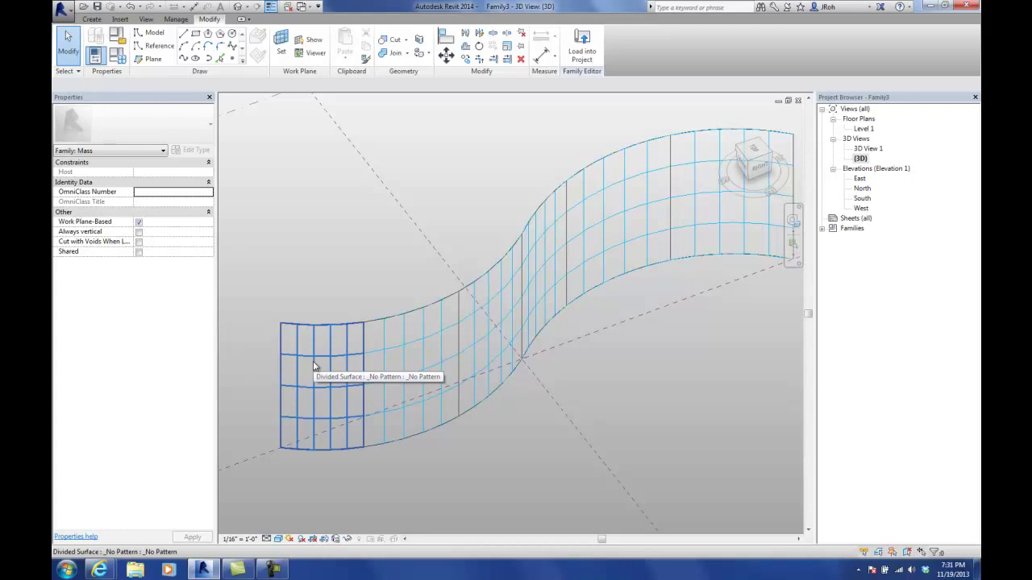
- Select the divided surface at the form's near end and look through its available surface patterns
{"action": "left_click", "coordinate": [313, 367]}
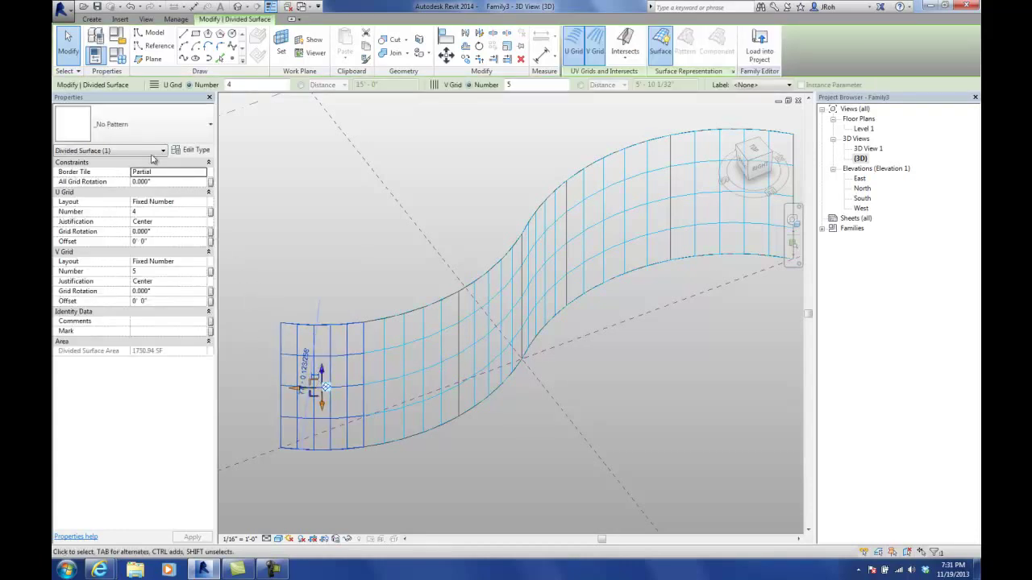
{"action": "left_click", "coordinate": [121, 133]}
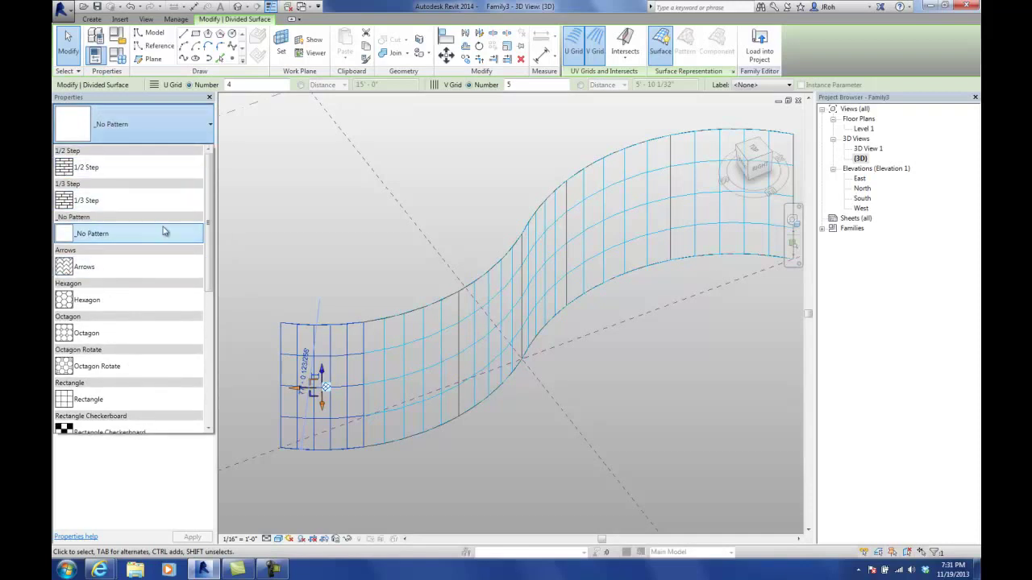
{"action": "left_click_drag", "start_coordinate": [208, 191], "coordinate": [221, 224]}
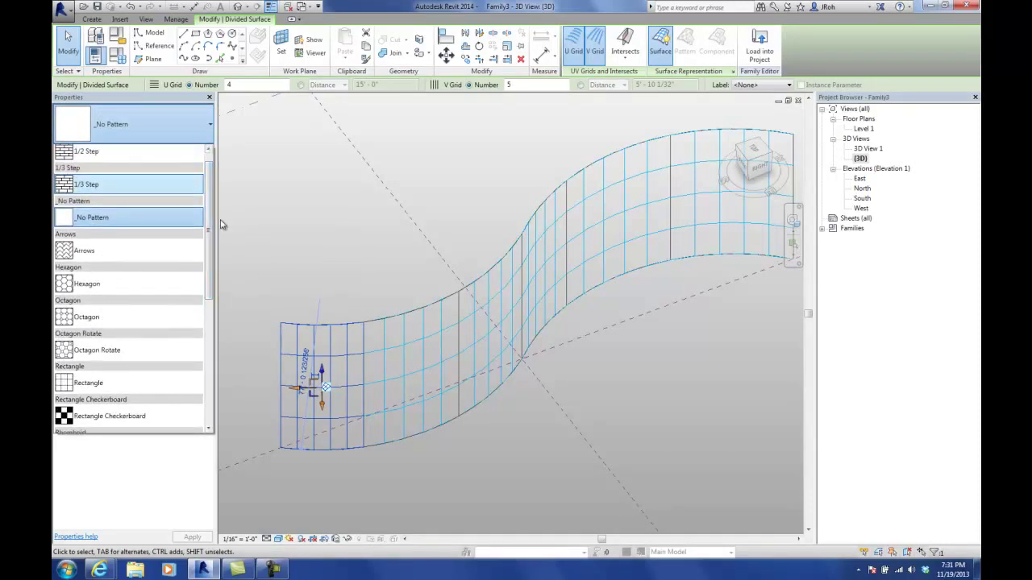
{"action": "left_click", "coordinate": [280, 216]}
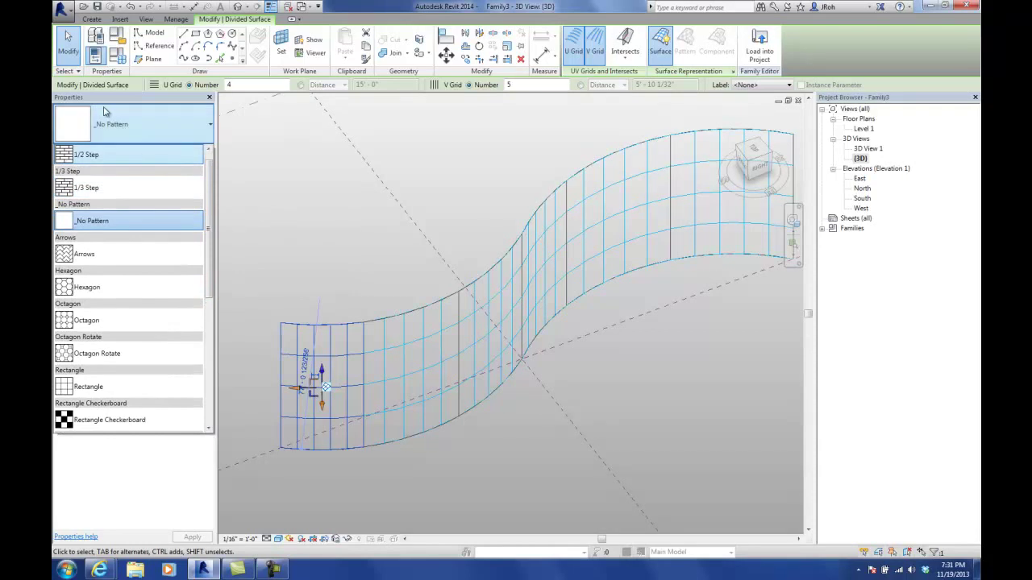
- Load the AdaptiveOculusPanel family into Family3 and return to the {3D} view without placing the component
{"action": "left_click", "coordinate": [302, 6]}
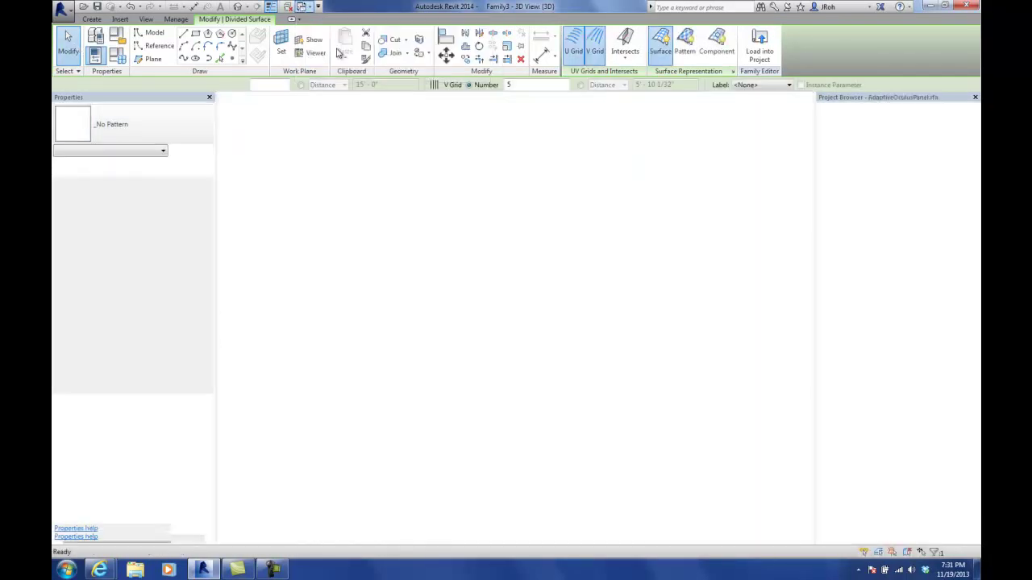
{"action": "left_click", "coordinate": [332, 47]}
{"action": "left_click", "coordinate": [474, 63]}
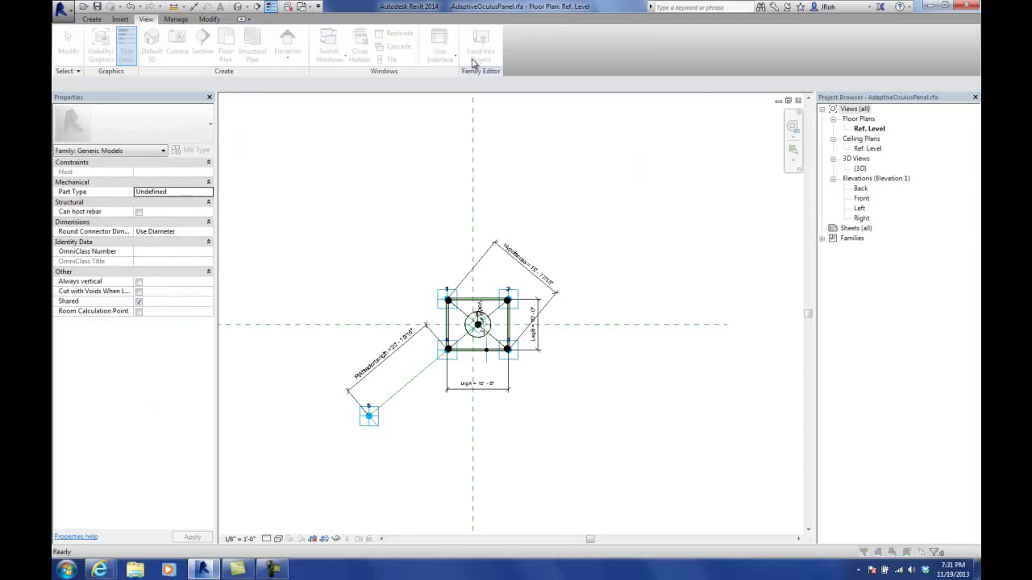
{"action": "left_click", "coordinate": [448, 226]}
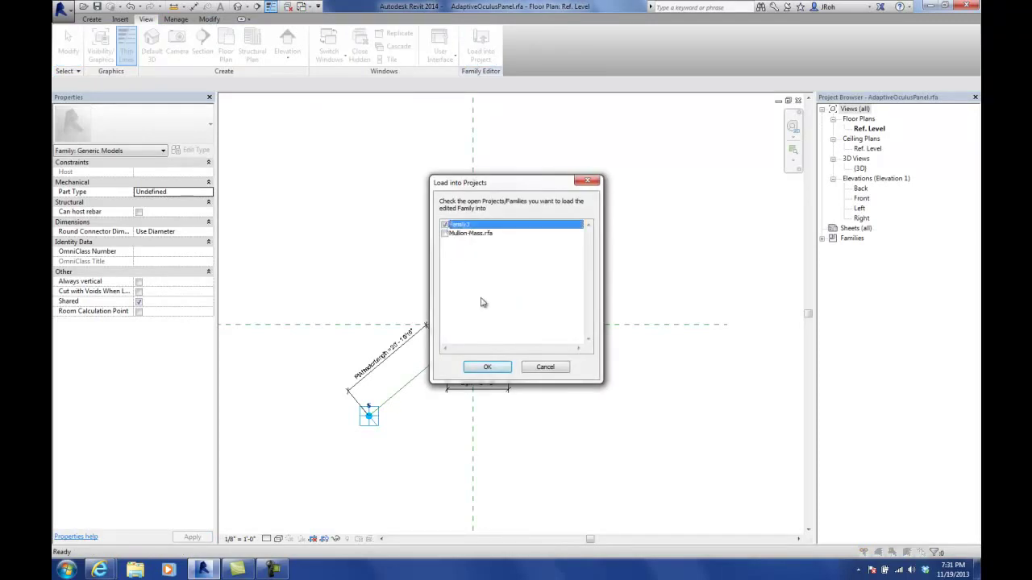
{"action": "left_click", "coordinate": [490, 367]}
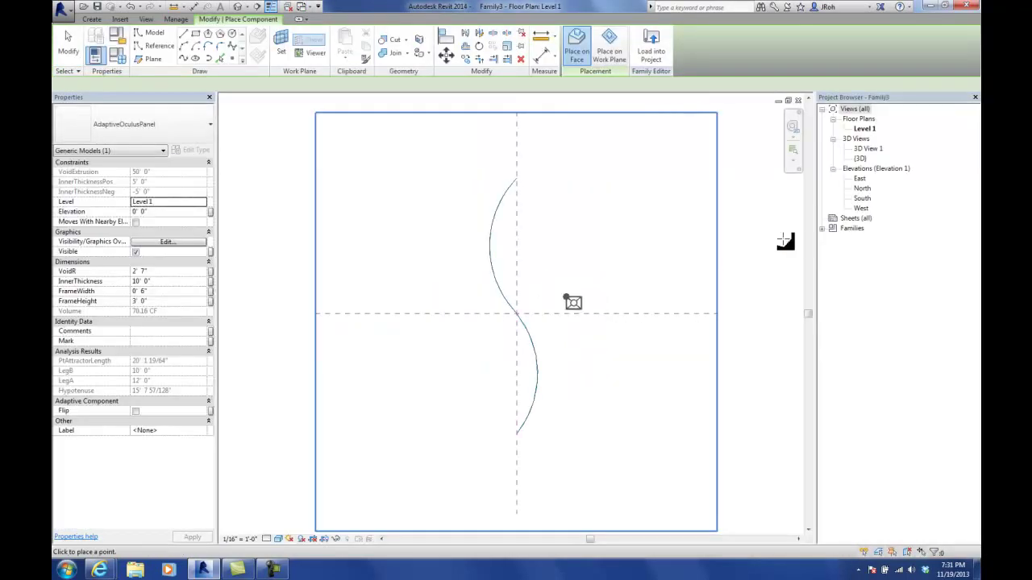
{"action": "double_click", "coordinate": [860, 159]}
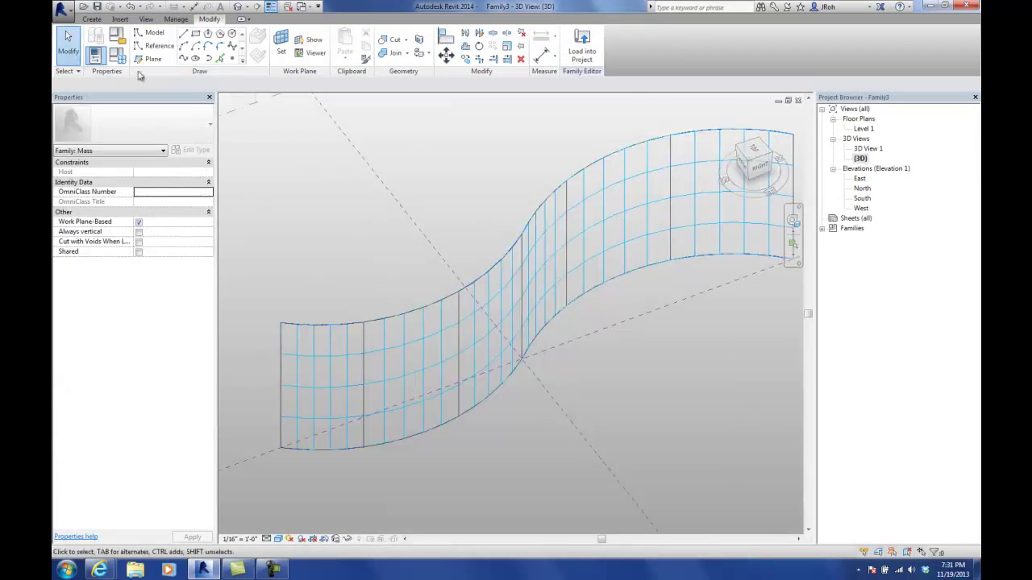
{"action": "left_click", "coordinate": [705, 141]}
- Check the full pattern list of the near-end divided surface for the loaded oculus panel, leaving the pattern unchanged
{"action": "left_click", "coordinate": [331, 349]}
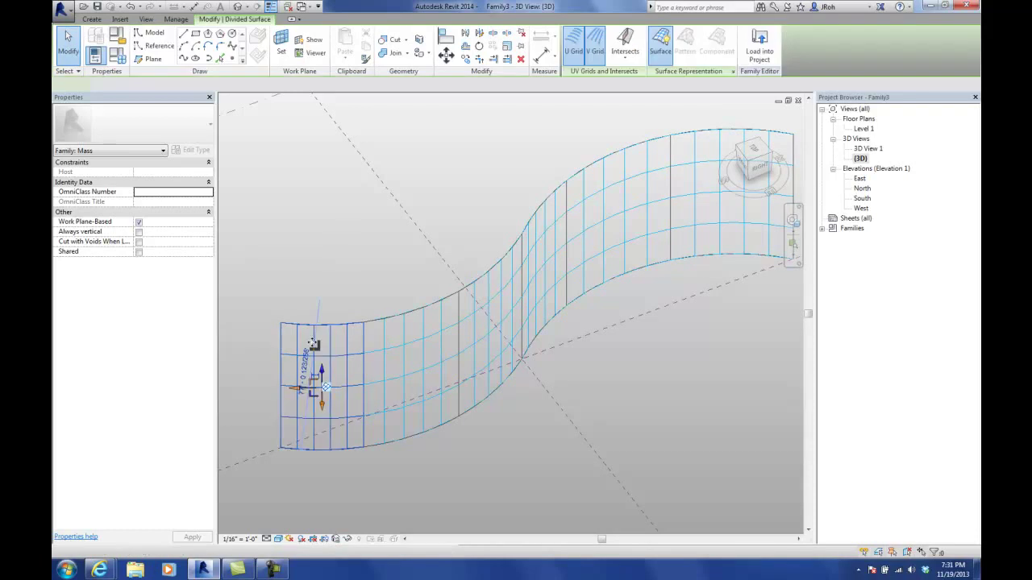
{"action": "left_click", "coordinate": [125, 142]}
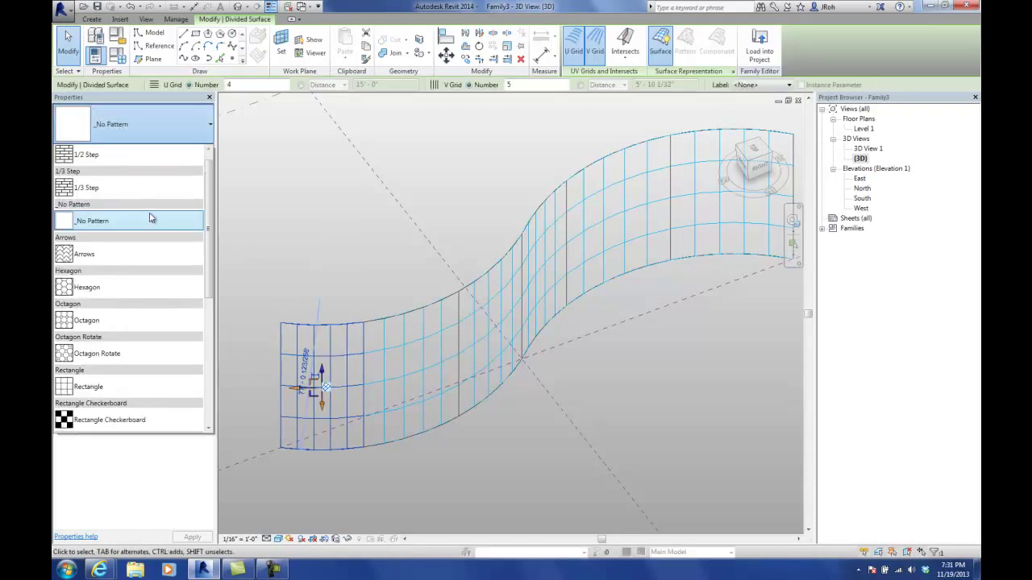
{"action": "left_click_drag", "start_coordinate": [208, 219], "coordinate": [212, 184]}
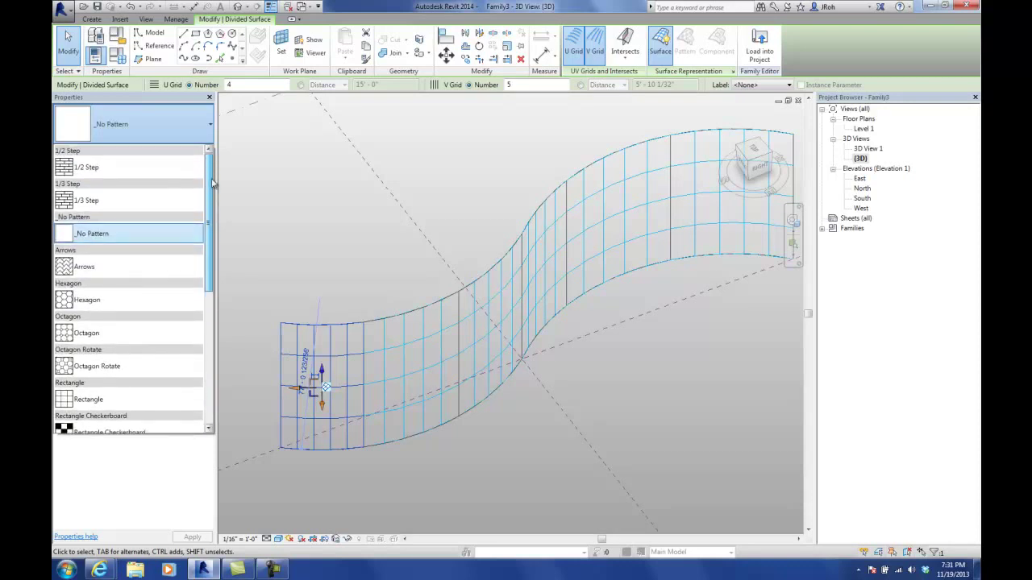
{"action": "left_click_drag", "start_coordinate": [213, 184], "coordinate": [209, 323]}
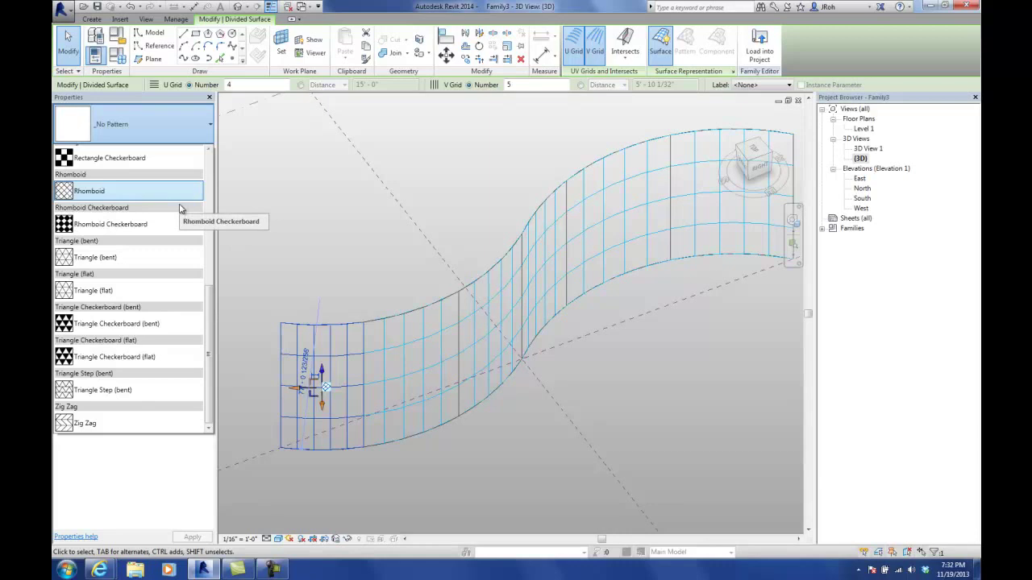
{"action": "left_click", "coordinate": [68, 39]}
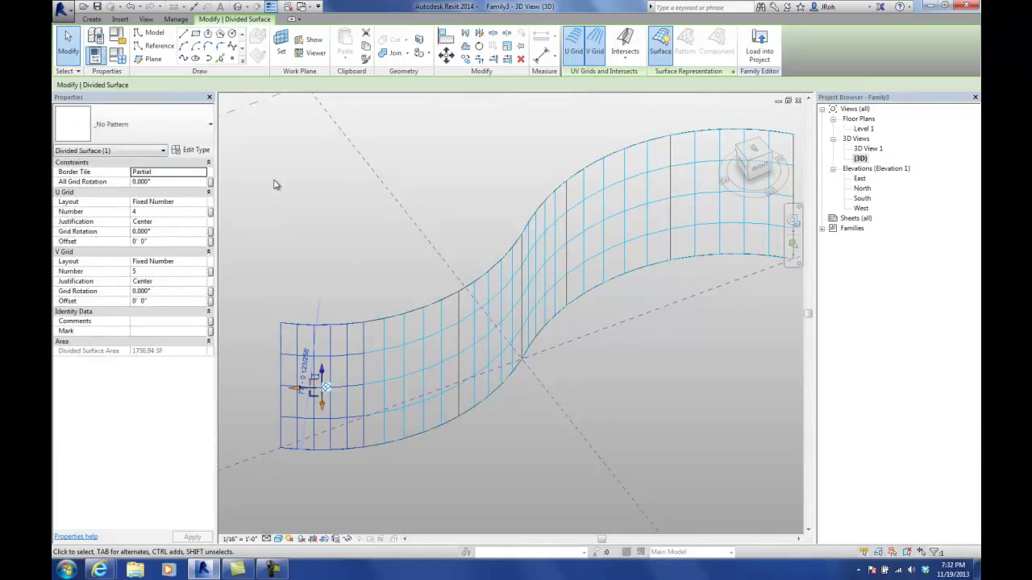
{"action": "left_click", "coordinate": [313, 255]}
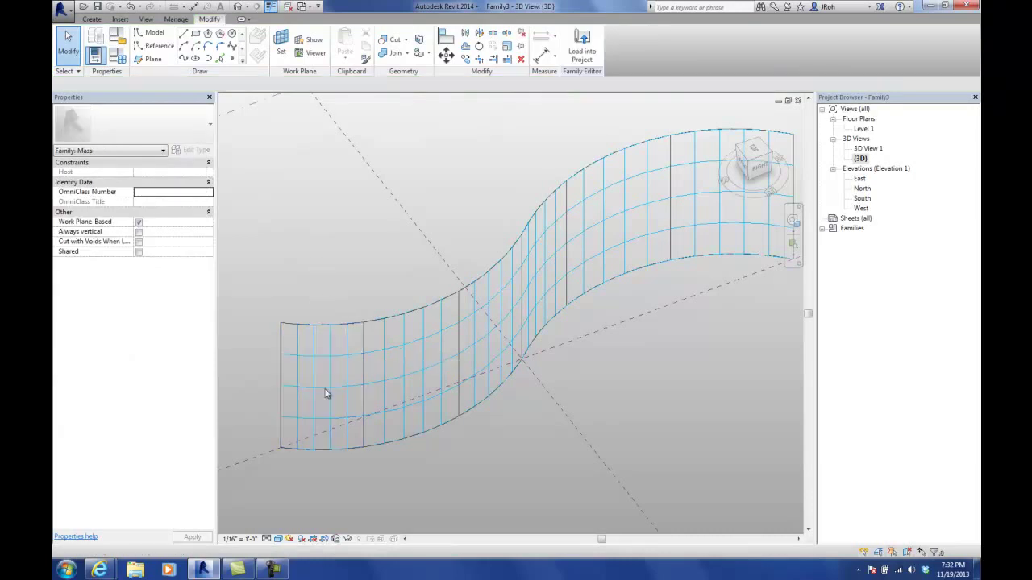
- Set the V Grid number of the divided surface at the form's near end to 3
{"action": "left_click", "coordinate": [345, 374]}
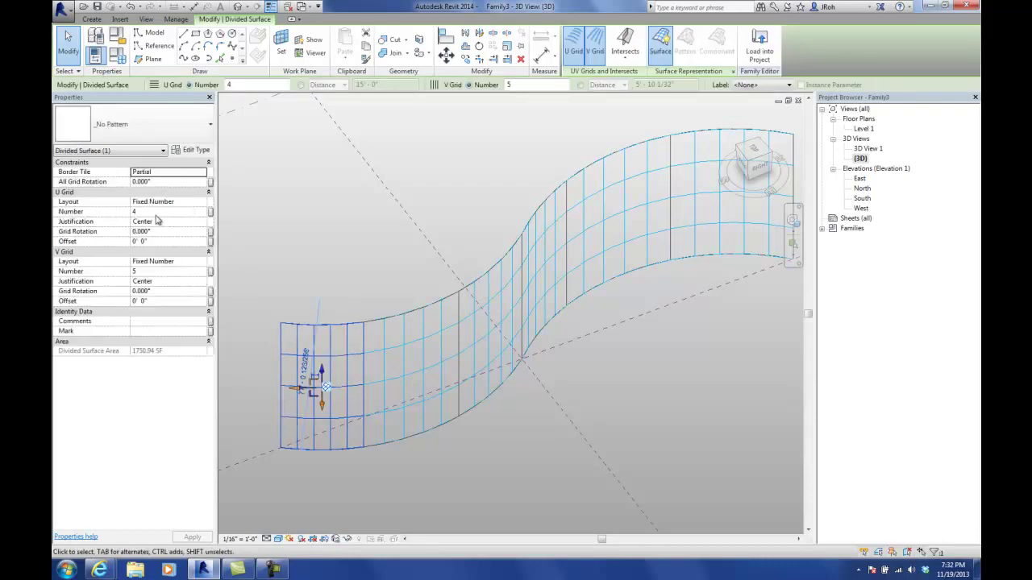
{"action": "left_click", "coordinate": [162, 272]}
{"action": "type", "text": "3"}
{"action": "left_click", "coordinate": [383, 249]}
{"action": "middle_click_drag", "start_coordinate": [383, 248], "coordinate": [340, 334], "text": "shift"}
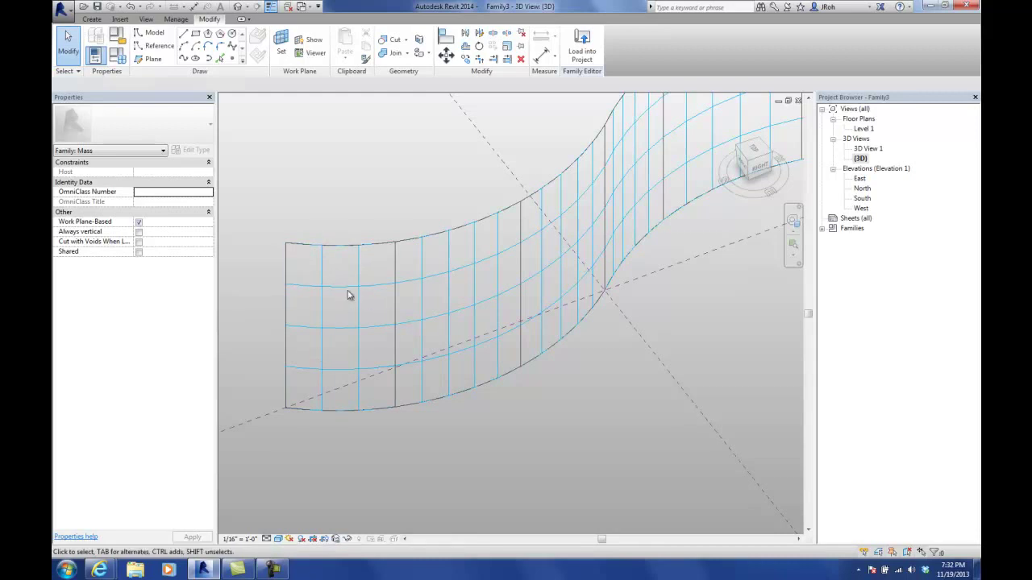
- Turn on the display of nodes in the surface representation of the divided surface at the form's near end
{"action": "left_click", "coordinate": [346, 291]}
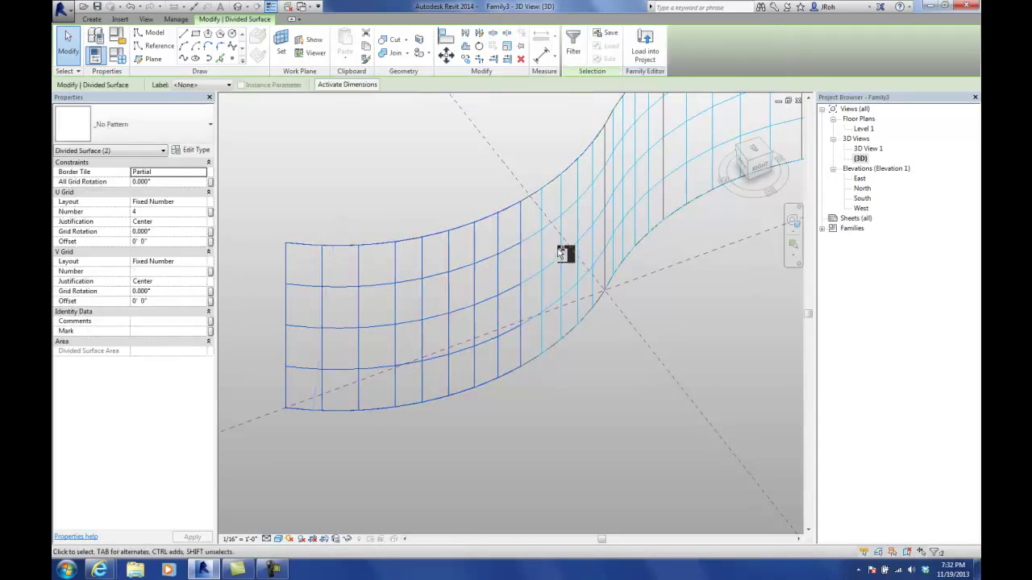
{"action": "left_click", "coordinate": [400, 211]}
{"action": "left_click", "coordinate": [375, 287]}
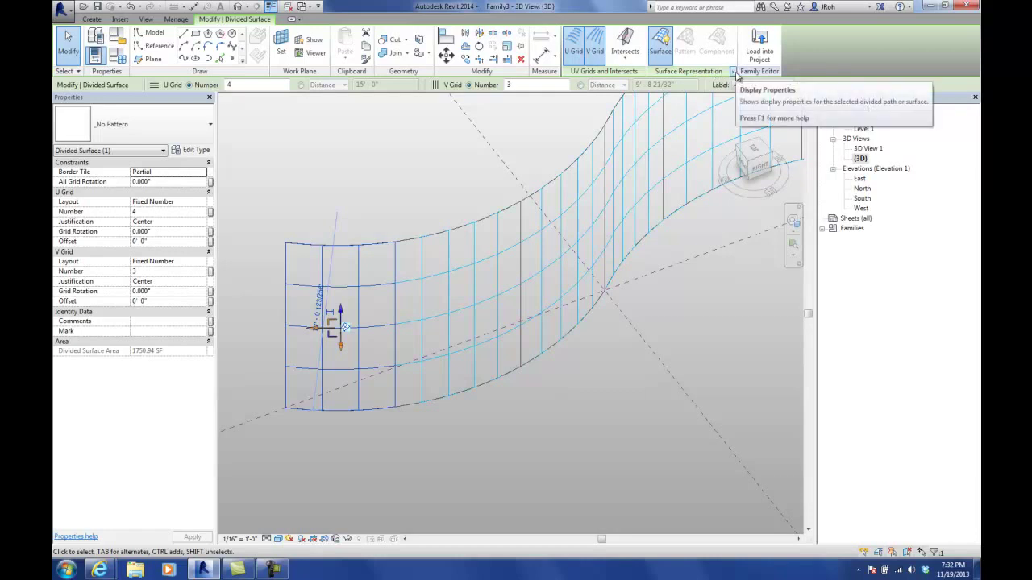
{"action": "left_click", "coordinate": [736, 75]}
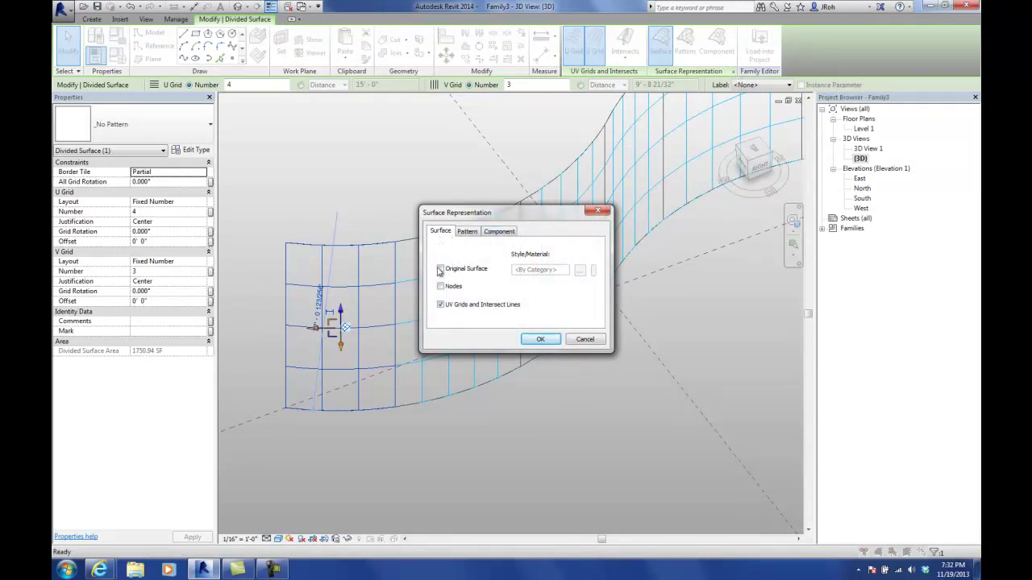
{"action": "left_click", "coordinate": [440, 287]}
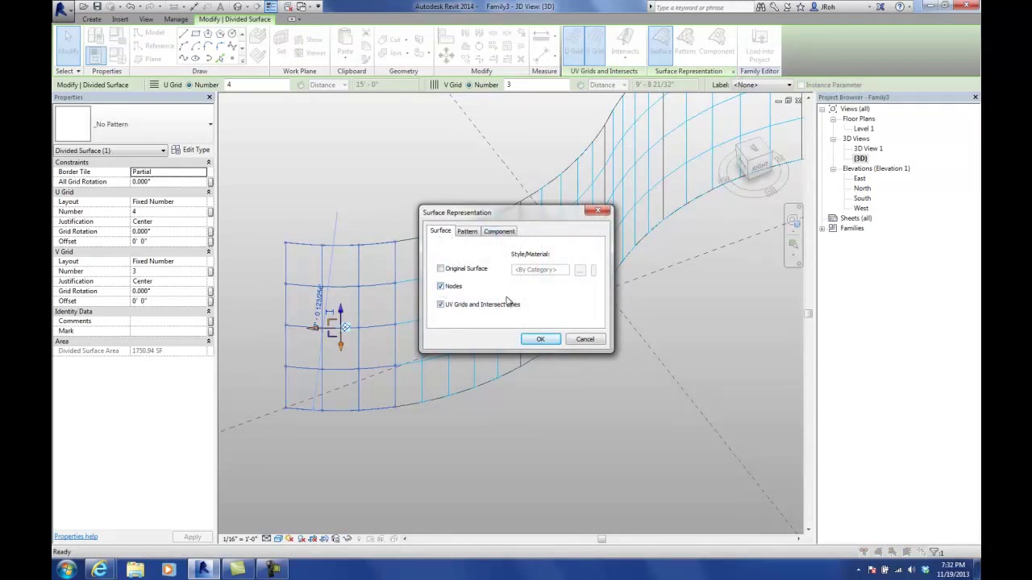
{"action": "left_click", "coordinate": [540, 340]}
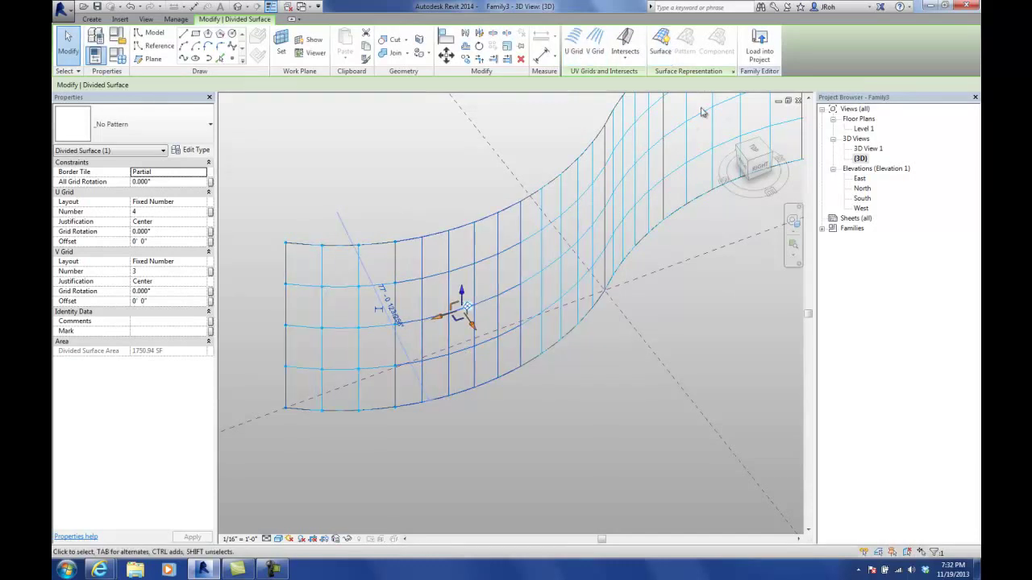
- Turn on node display for the second and third divided surfaces from the form's near end
{"action": "left_click", "coordinate": [733, 71]}
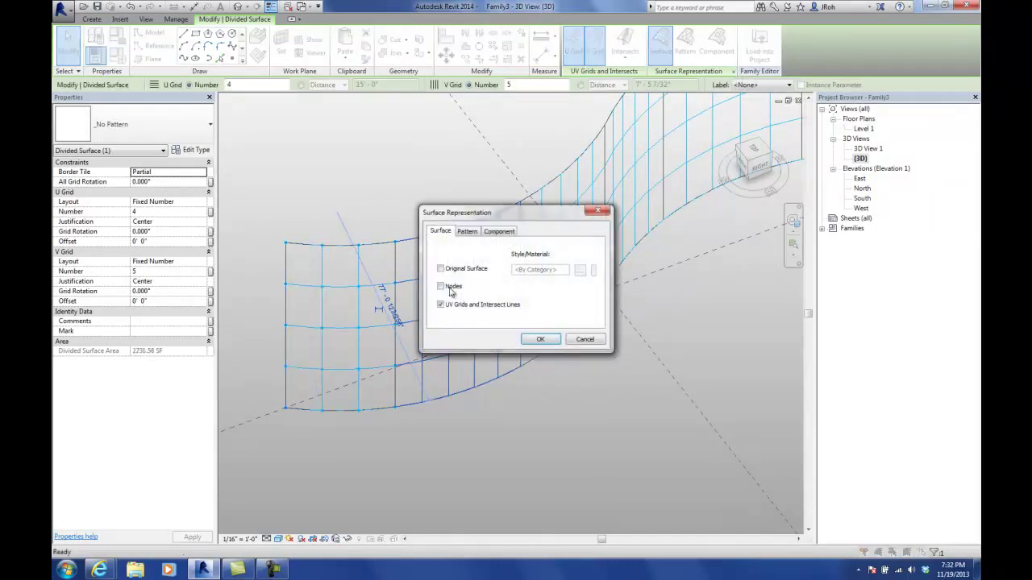
{"action": "left_click", "coordinate": [440, 287]}
{"action": "left_click", "coordinate": [538, 340]}
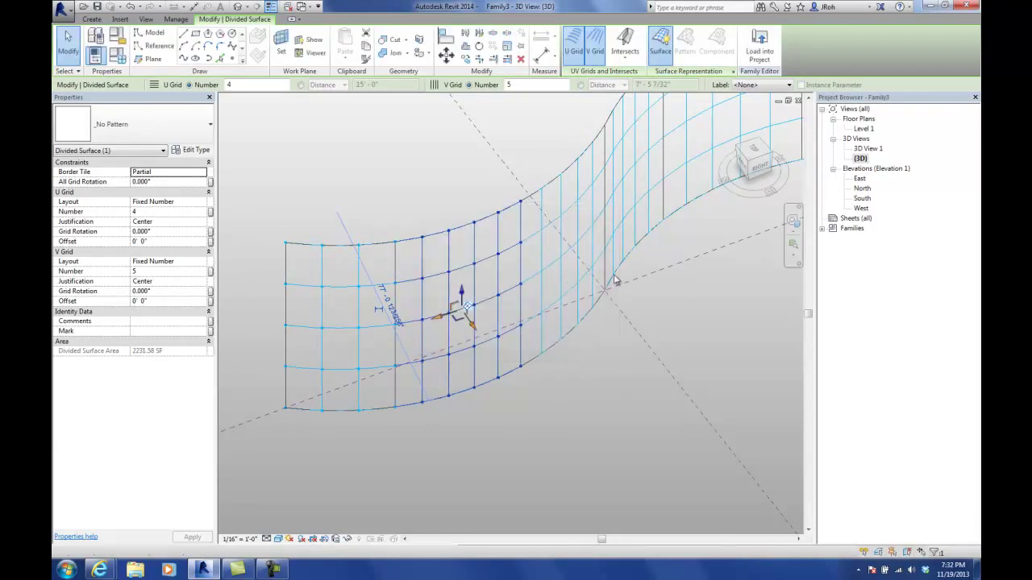
{"action": "left_click_drag", "start_coordinate": [587, 185], "coordinate": [711, 100]}
{"action": "left_click", "coordinate": [732, 71]}
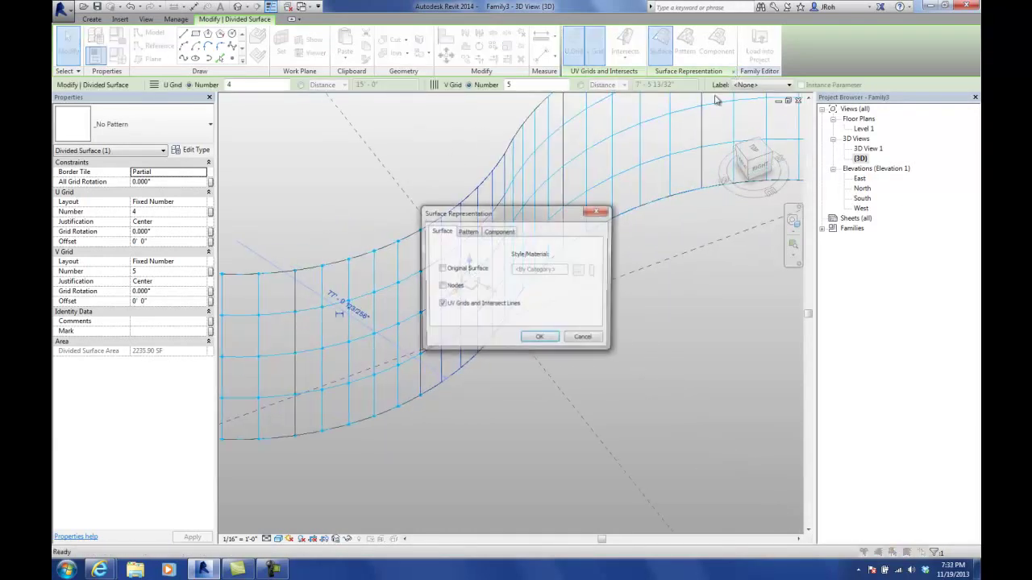
{"action": "left_click", "coordinate": [440, 287]}
{"action": "left_click", "coordinate": [540, 339]}
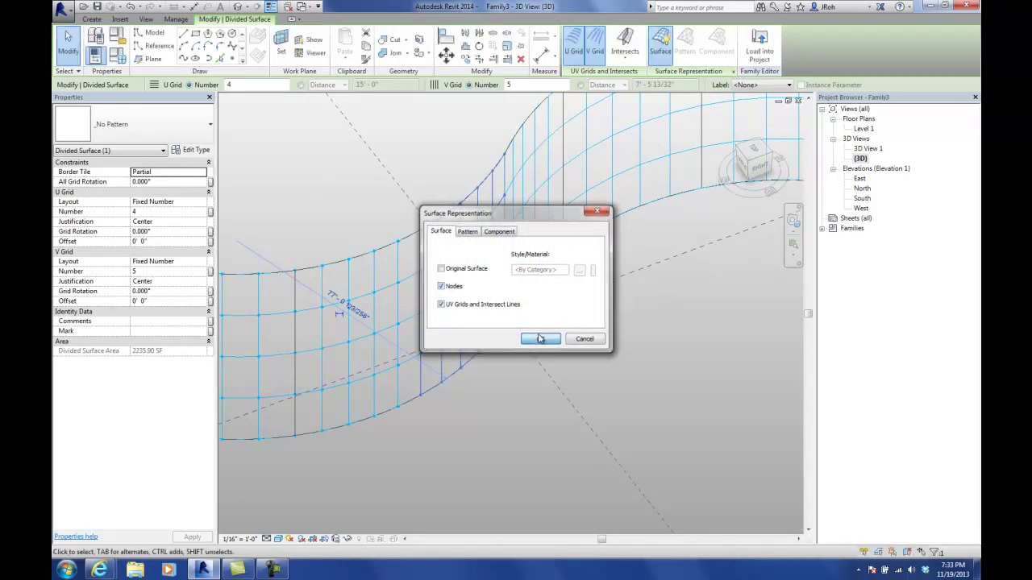
- Turn on node display for the fourth and fifth divided surfaces along the curved form
{"action": "left_click_drag", "start_coordinate": [532, 157], "coordinate": [589, 85]}
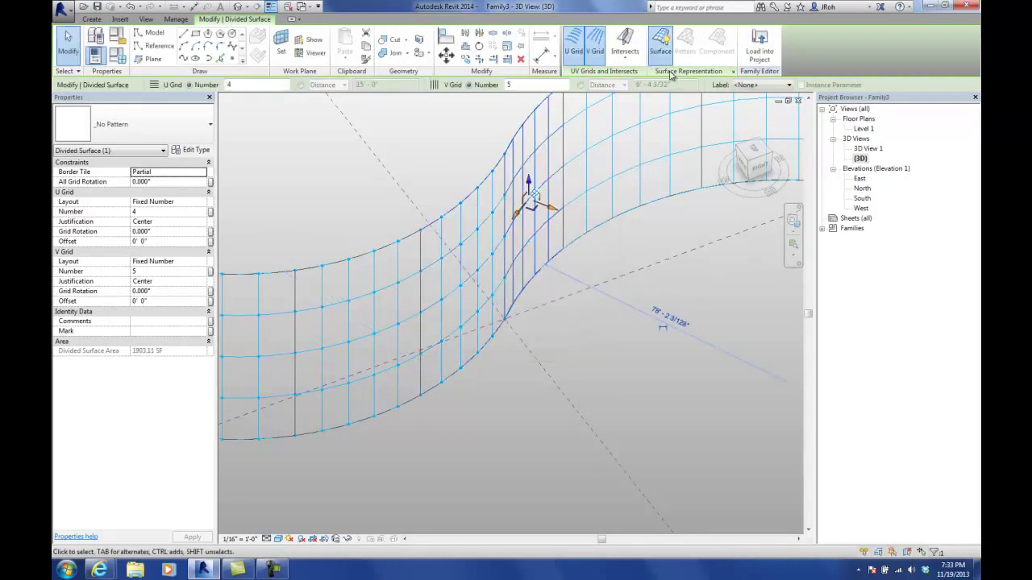
{"action": "left_click", "coordinate": [731, 73]}
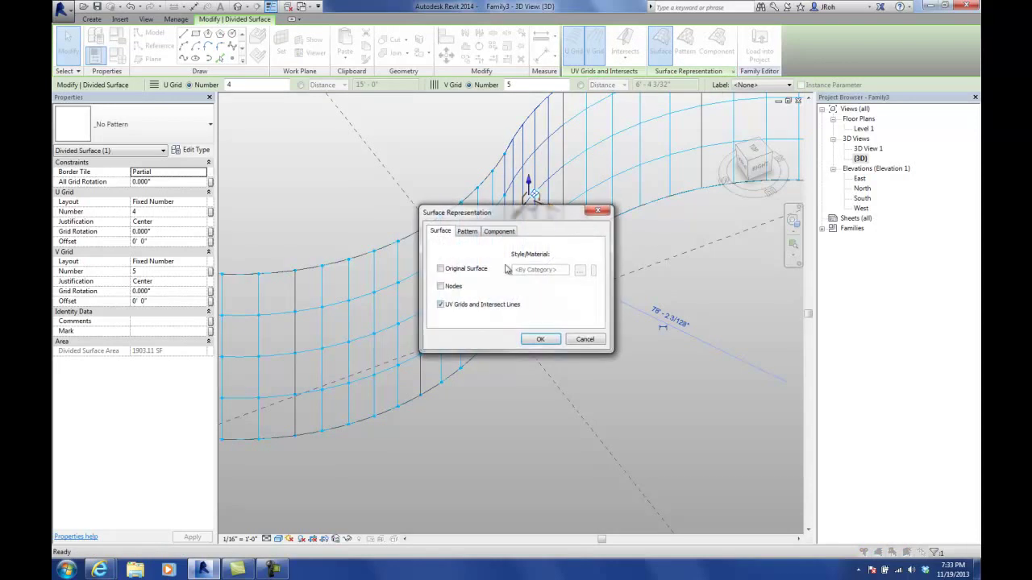
{"action": "left_click", "coordinate": [441, 287]}
{"action": "left_click", "coordinate": [540, 340]}
{"action": "middle_click_drag", "start_coordinate": [686, 282], "coordinate": [591, 322]}
{"action": "left_click", "coordinate": [535, 187]}
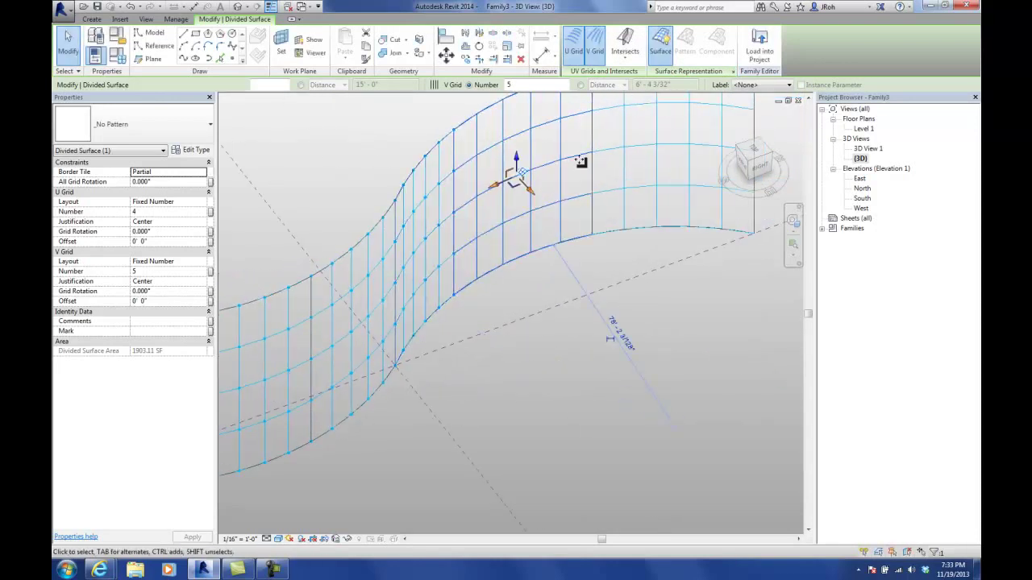
{"action": "left_click", "coordinate": [732, 73]}
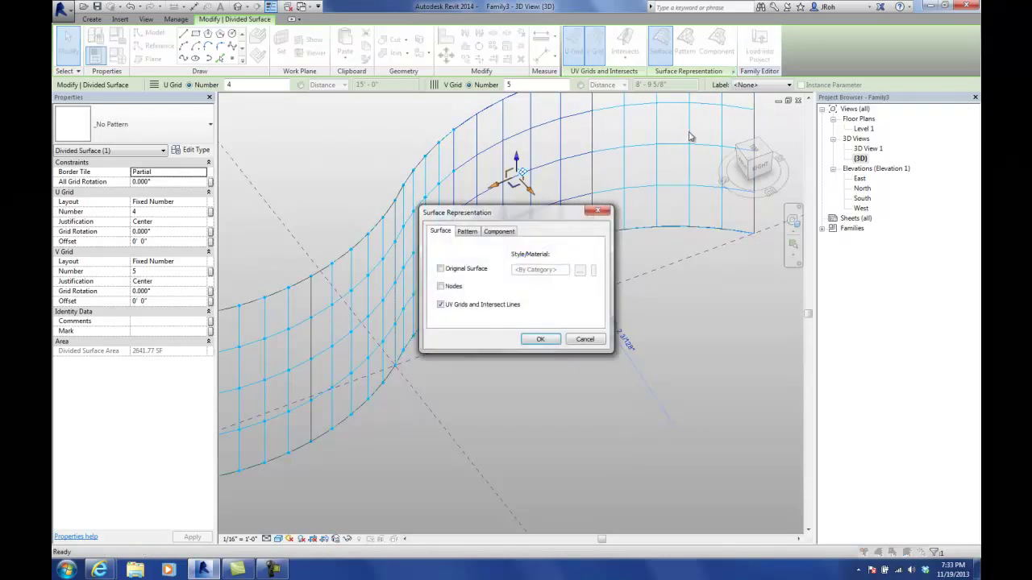
{"action": "left_click", "coordinate": [440, 287]}
{"action": "left_click", "coordinate": [538, 339]}
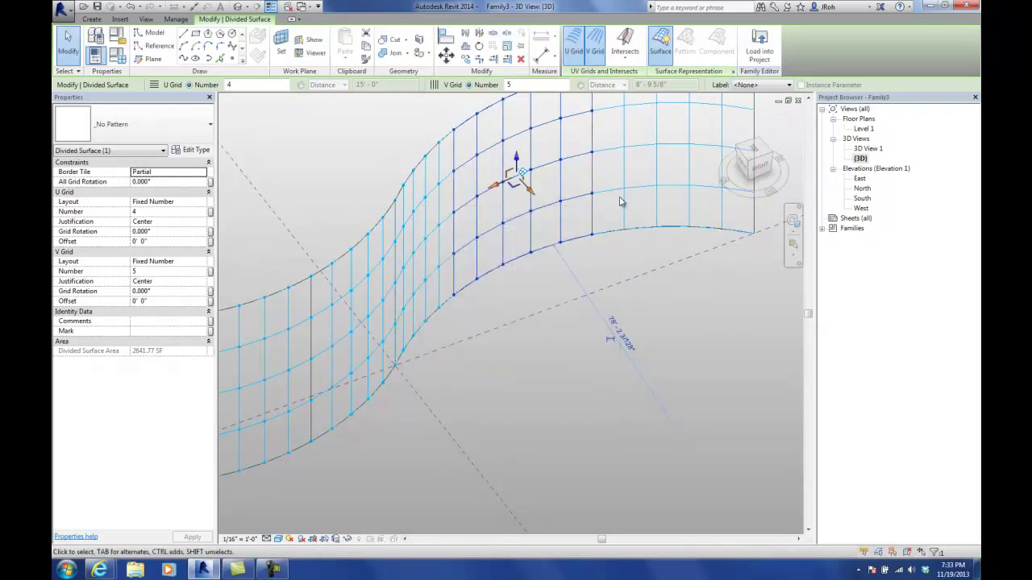
- Turn on node display for the last divided surface at the form's far end
{"action": "left_click", "coordinate": [666, 145]}
{"action": "left_click", "coordinate": [732, 71]}
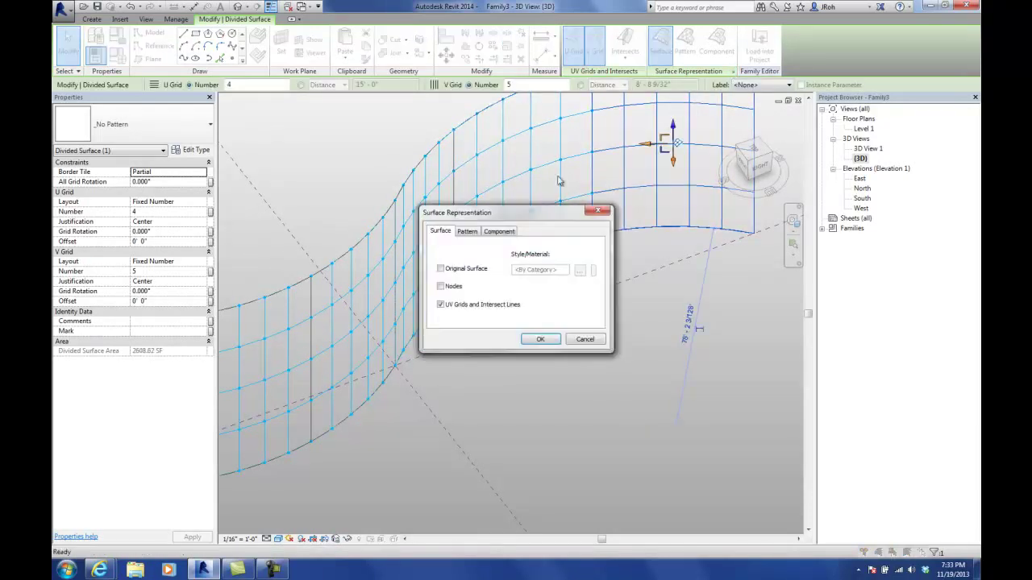
{"action": "left_click", "coordinate": [441, 287]}
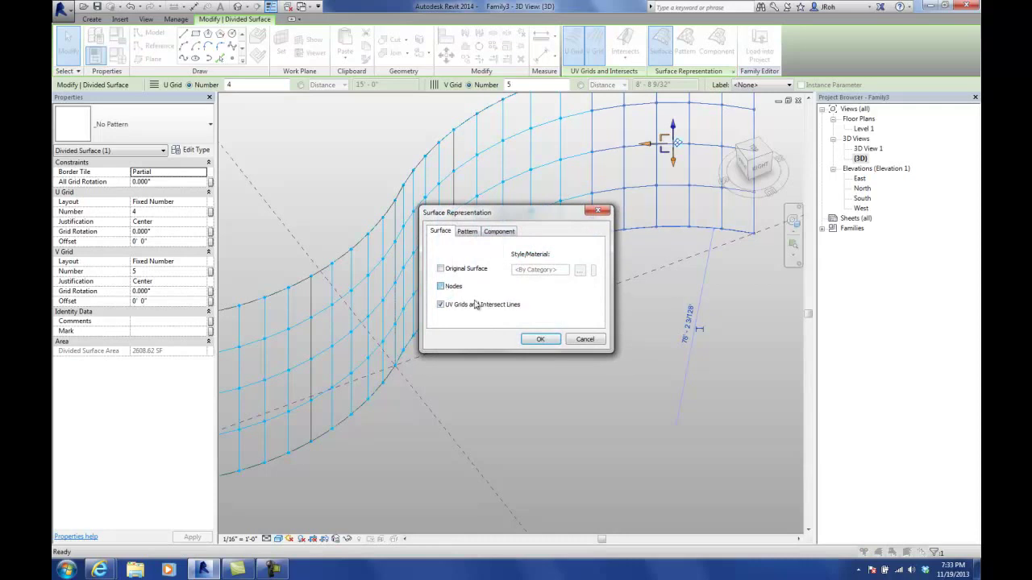
{"action": "left_click", "coordinate": [539, 340]}
{"action": "left_click", "coordinate": [274, 569]}
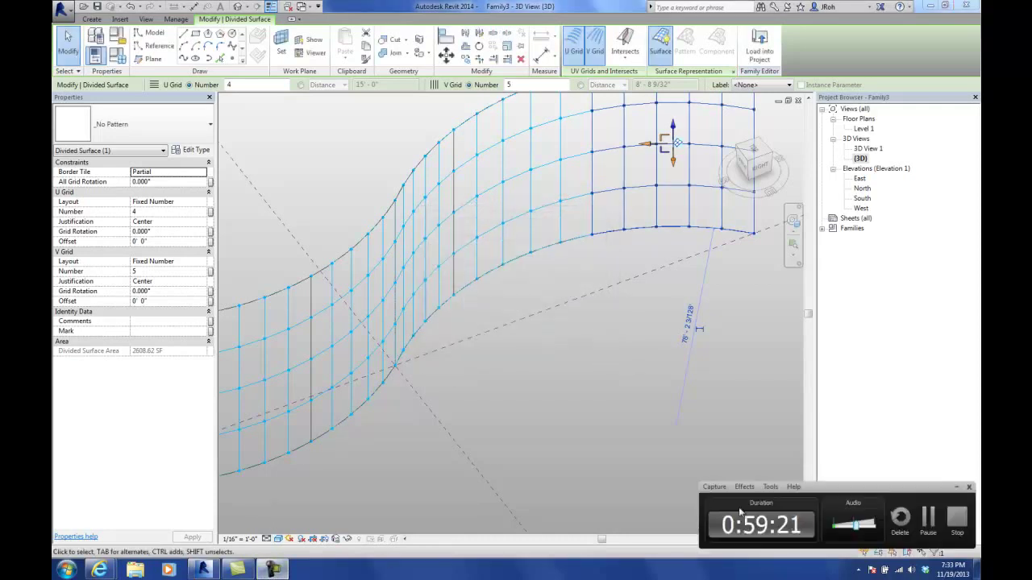
{"action": "left_click", "coordinate": [955, 488]}
{"action": "left_click", "coordinate": [68, 44]}
{"action": "middle_click_drag", "start_coordinate": [350, 212], "coordinate": [386, 326], "text": "shift"}
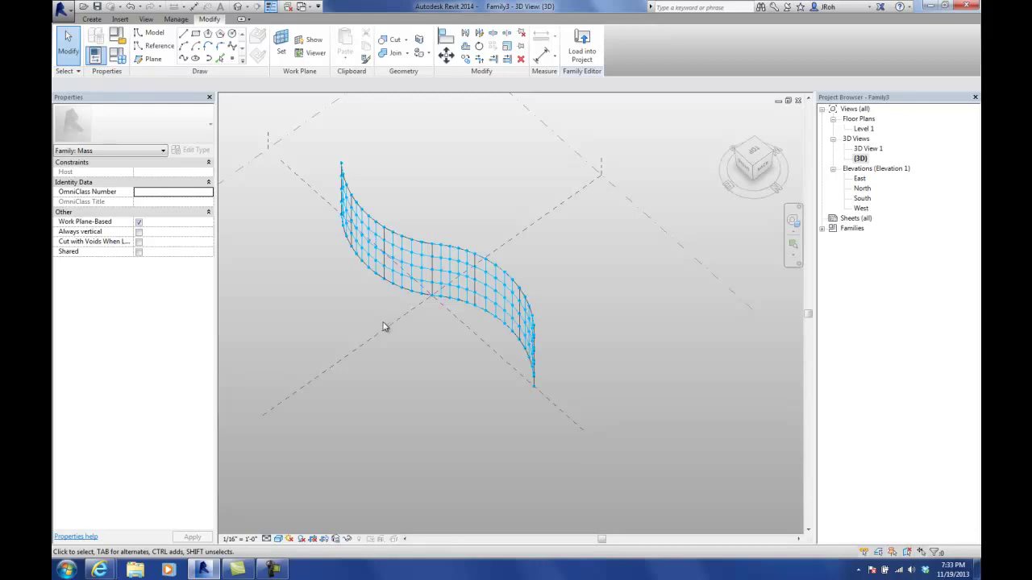
{"action": "scroll", "coordinate": [441, 320], "scroll_direction": "up", "scroll_amount": 6}
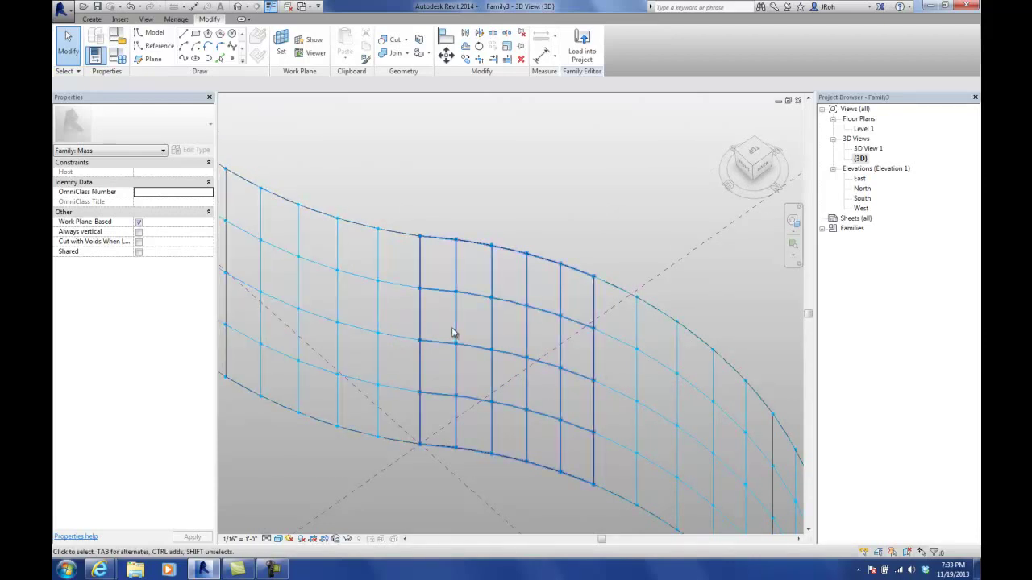
- Place five reference points on the Level 1 plane, scattered along both sides of the S-shaped form
{"action": "double_click", "coordinate": [863, 130]}
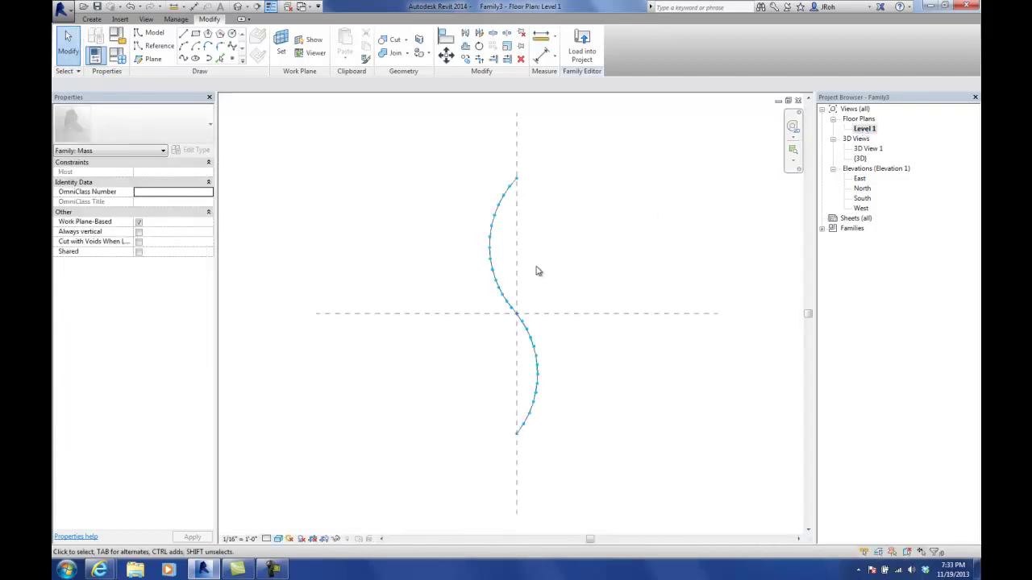
{"action": "left_click", "coordinate": [233, 59]}
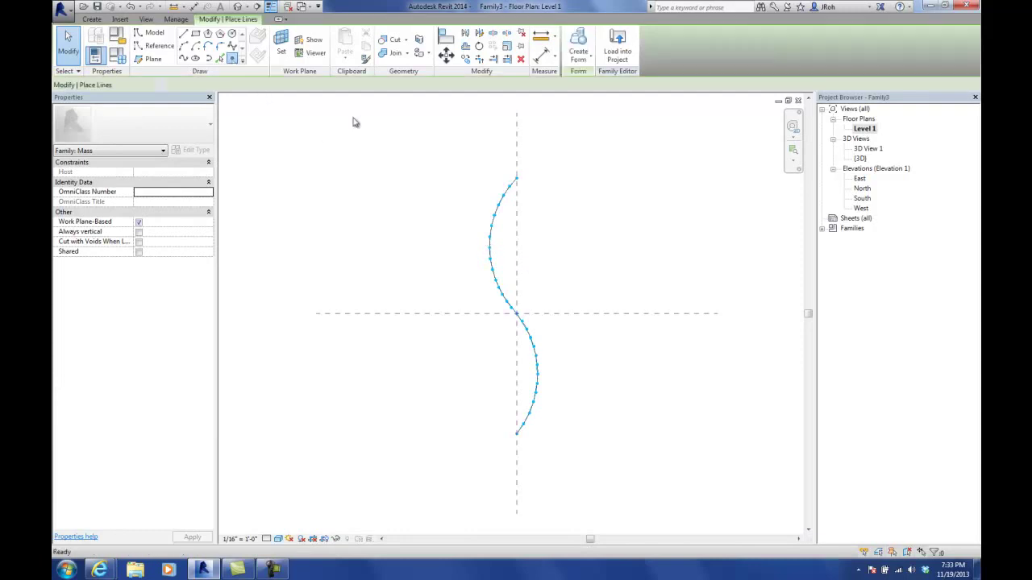
{"action": "left_click", "coordinate": [510, 219]}
{"action": "left_click", "coordinate": [506, 234]}
{"action": "left_click", "coordinate": [477, 272]}
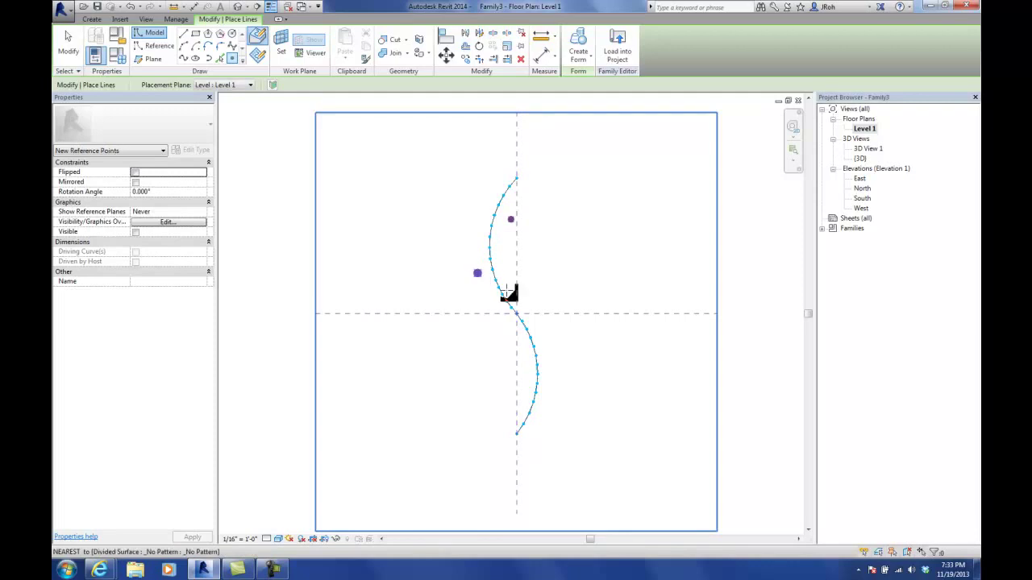
{"action": "left_click", "coordinate": [543, 324]}
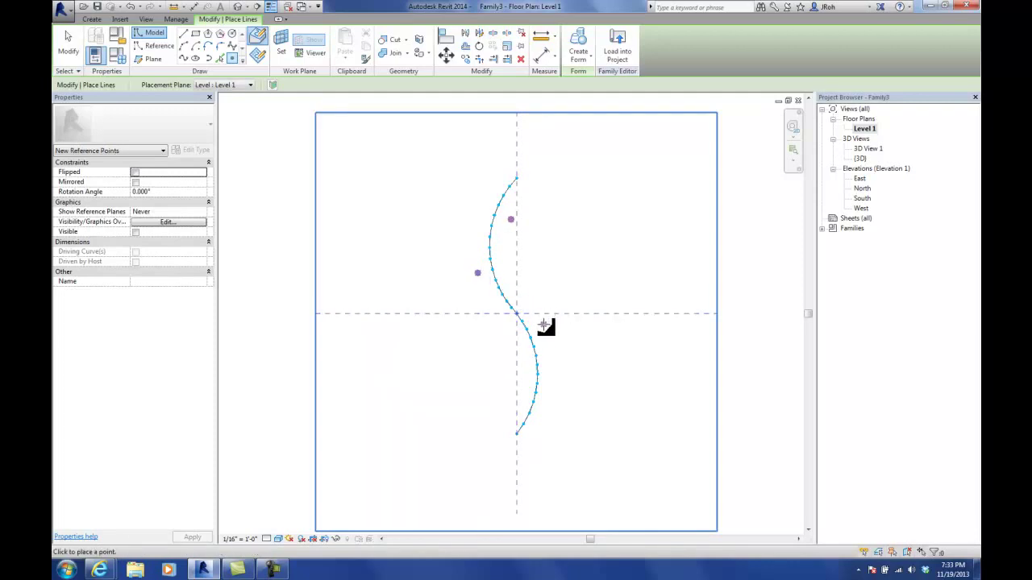
{"action": "left_click", "coordinate": [500, 363]}
{"action": "left_click", "coordinate": [554, 411]}
{"action": "left_click", "coordinate": [71, 44]}
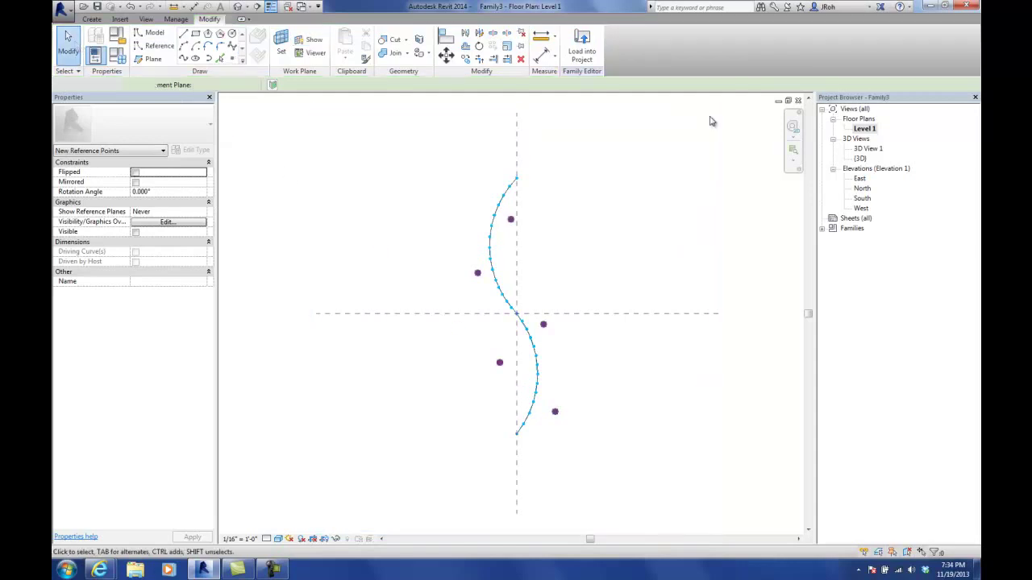
- Examine in the {3D} view how the five reference points sit in front of and behind the divided surfaces
{"action": "double_click", "coordinate": [860, 158]}
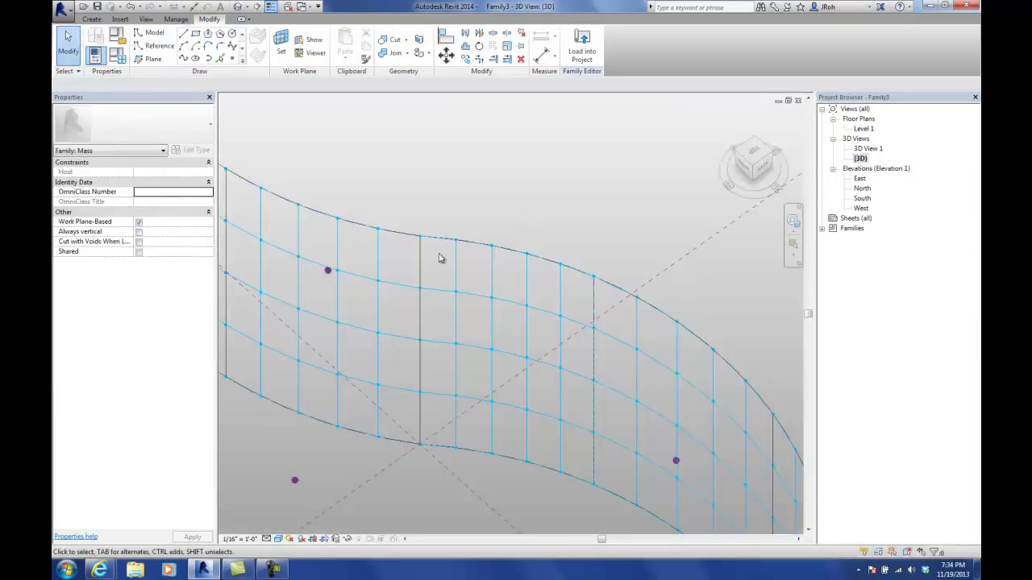
{"action": "left_click", "coordinate": [408, 284]}
{"action": "scroll", "coordinate": [408, 279], "scroll_direction": "down", "scroll_amount": 2}
{"action": "scroll", "coordinate": [408, 279], "scroll_direction": "down", "scroll_amount": 1}
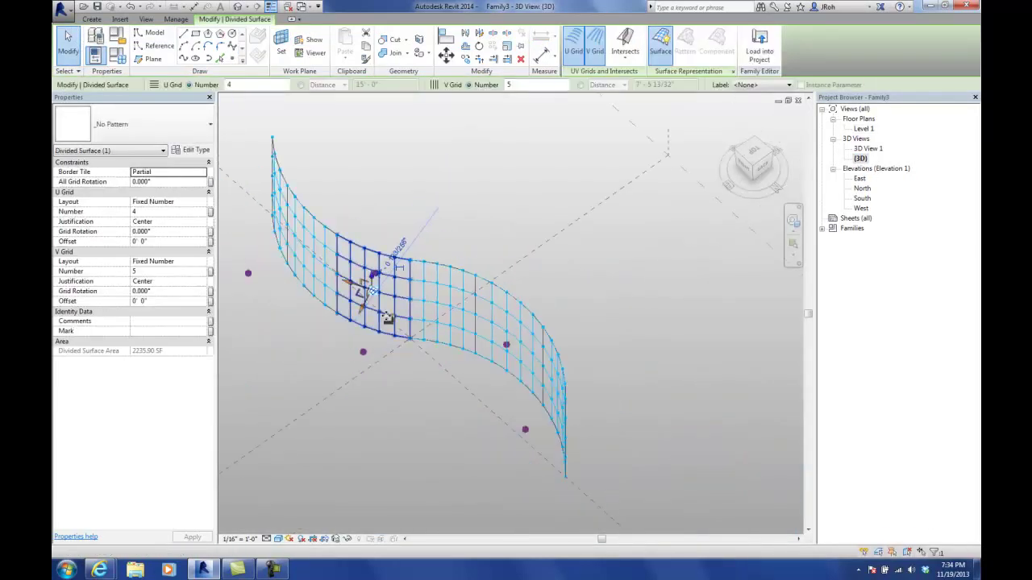
{"action": "middle_click_drag", "start_coordinate": [383, 322], "coordinate": [347, 289], "text": "shift"}
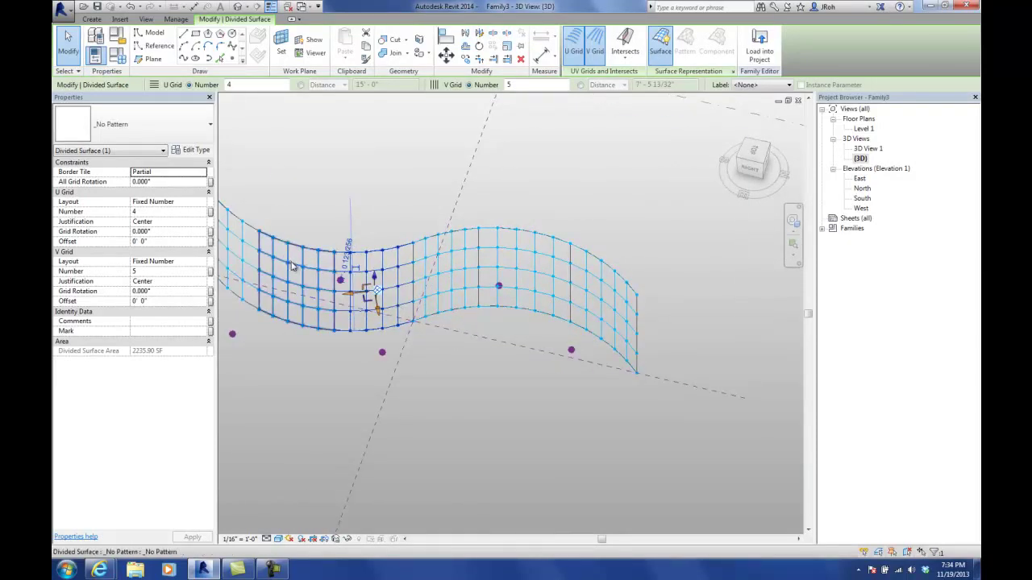
{"action": "scroll", "coordinate": [435, 286], "scroll_direction": "down", "scroll_amount": 2}
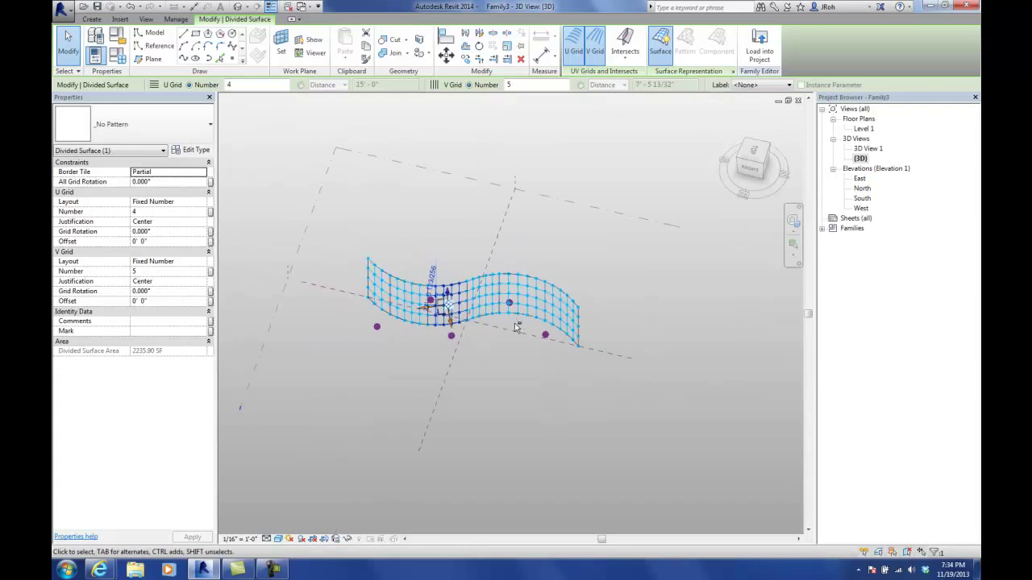
{"action": "middle_click_drag", "start_coordinate": [435, 286], "coordinate": [478, 352], "text": "shift"}
- Place another reference point on the Level 1 plane, west of the form near its southern end
{"action": "double_click", "coordinate": [863, 129]}
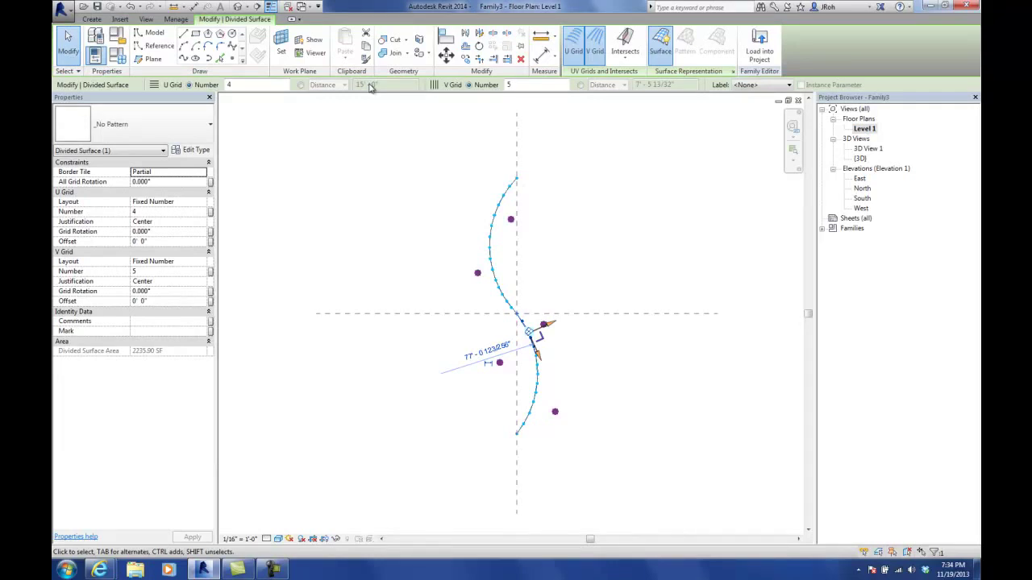
{"action": "left_click", "coordinate": [232, 58]}
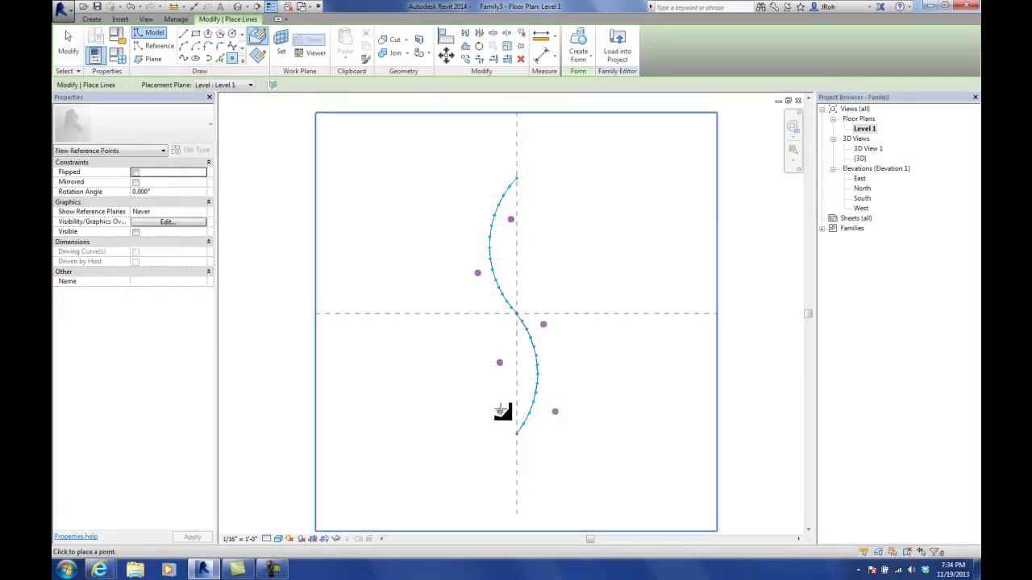
{"action": "left_click", "coordinate": [501, 398]}
{"action": "left_click", "coordinate": [251, 206]}
{"action": "left_click", "coordinate": [68, 40]}
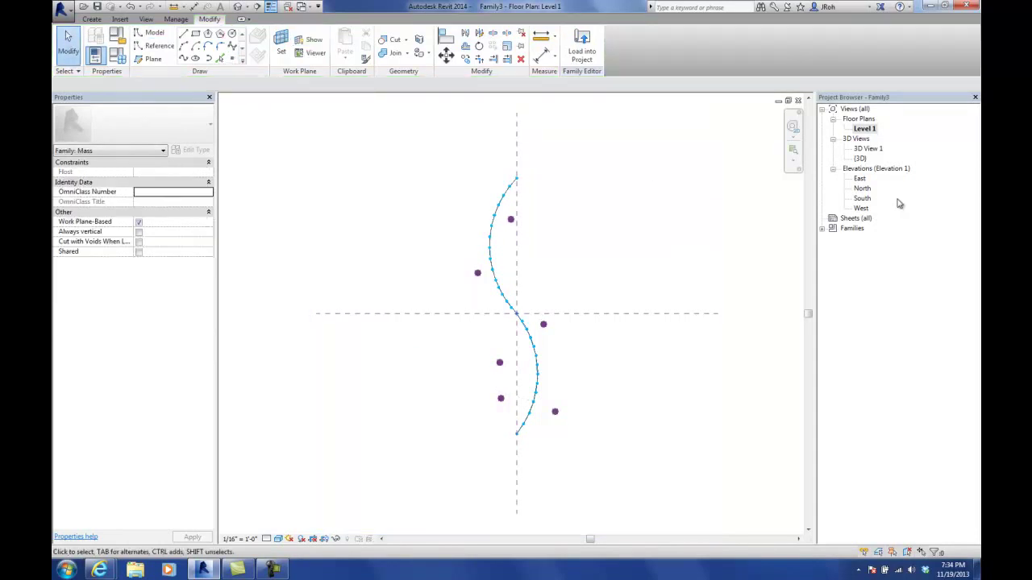
- Select all six reference points in the Level 1 plan and set their offset to 30' 0"
{"action": "double_click", "coordinate": [861, 158]}
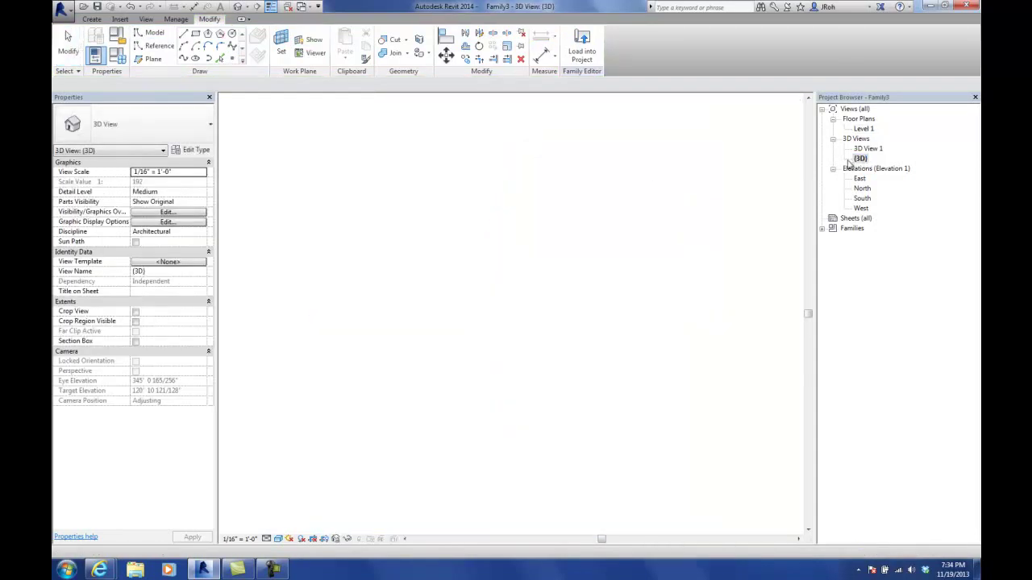
{"action": "middle_click_drag", "start_coordinate": [476, 359], "coordinate": [532, 318], "text": "shift"}
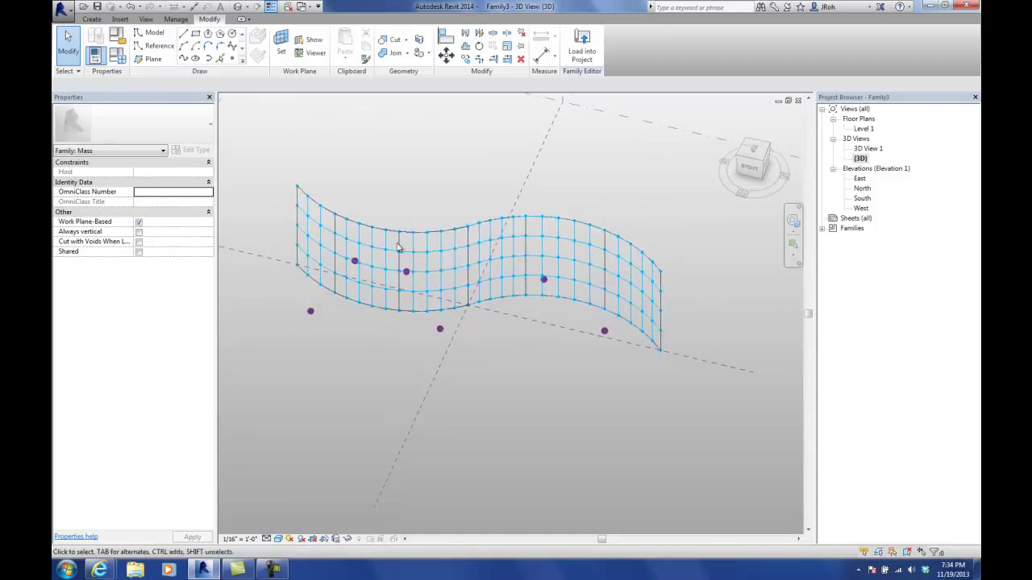
{"action": "double_click", "coordinate": [863, 128]}
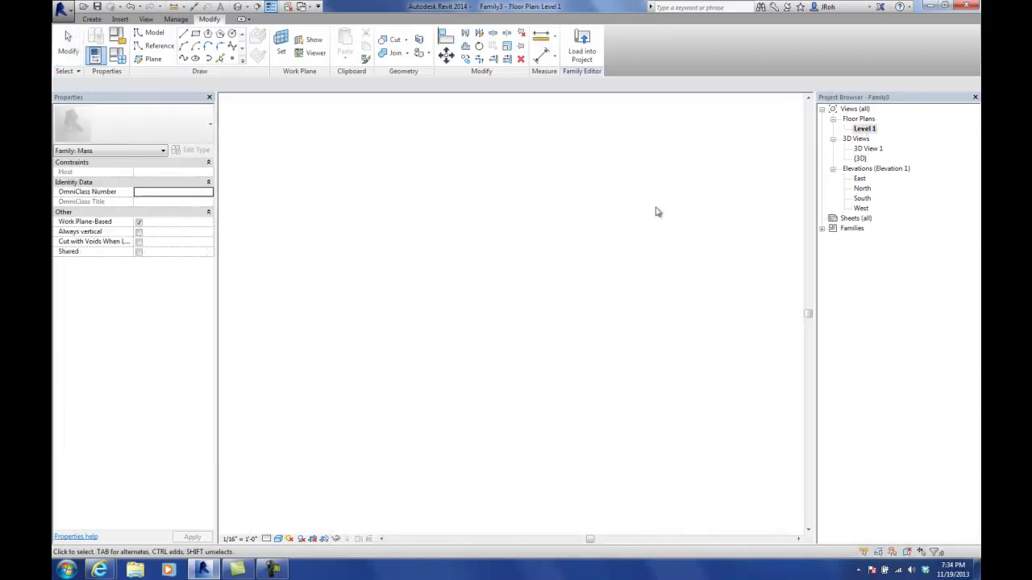
{"action": "left_click", "coordinate": [511, 219]}
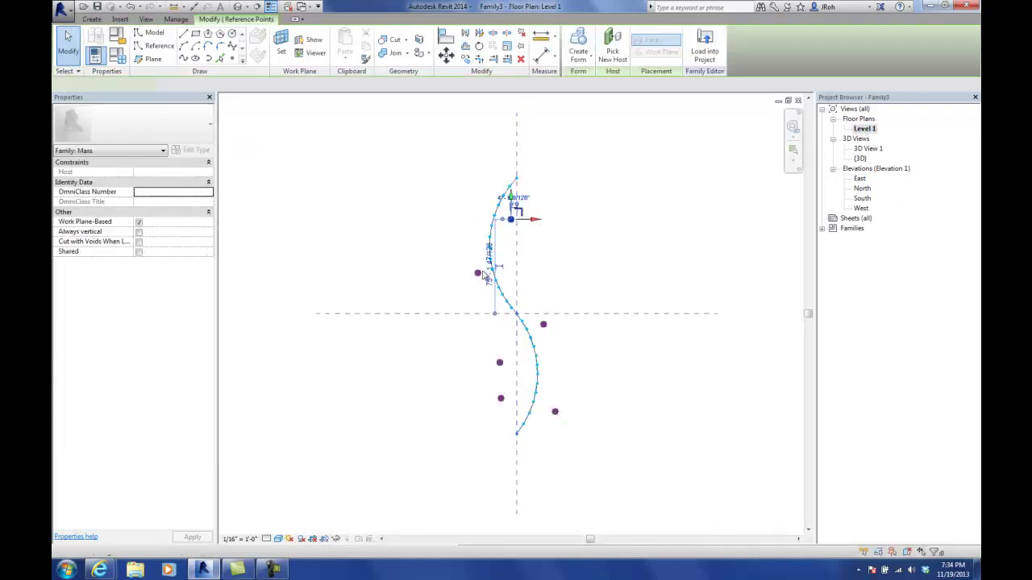
{"action": "left_click", "coordinate": [477, 273], "text": "ctrl"}
{"action": "left_click", "coordinate": [543, 324], "text": "ctrl"}
{"action": "left_click", "coordinate": [499, 362], "text": "ctrl"}
{"action": "left_click", "coordinate": [554, 412], "text": "ctrl"}
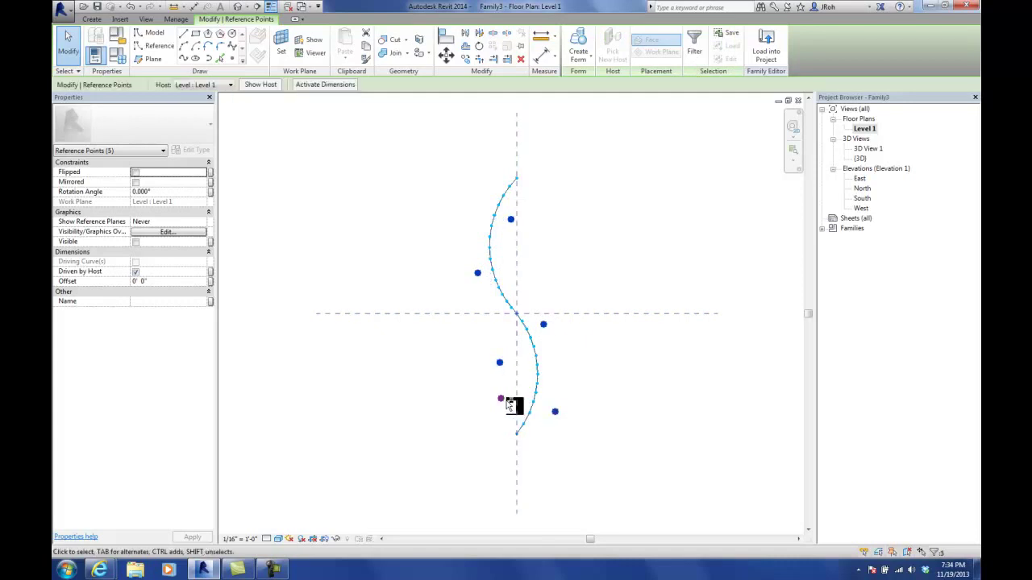
{"action": "left_click", "coordinate": [180, 281]}
{"action": "double_click", "coordinate": [179, 281]}
{"action": "type", "text": "3"}
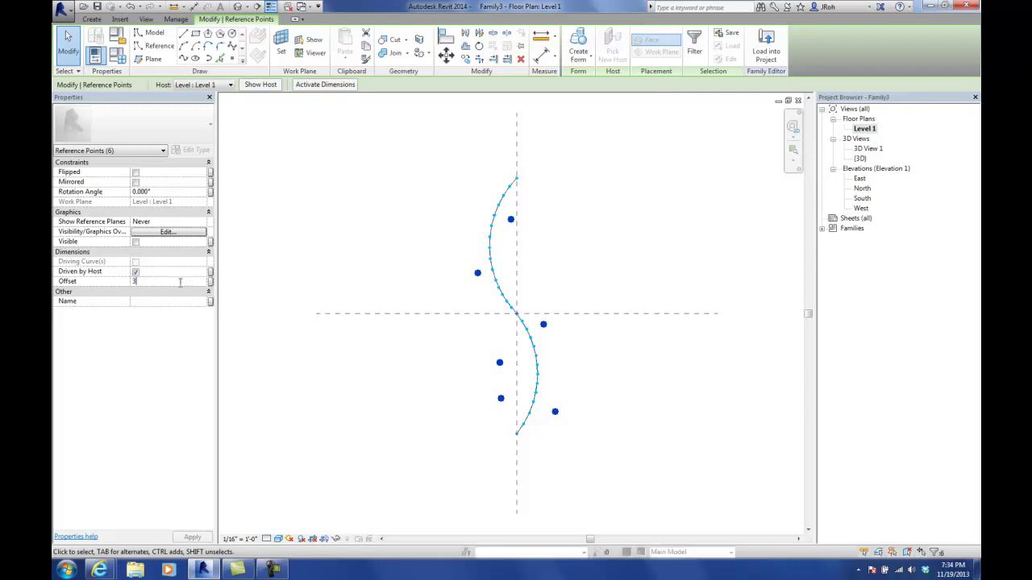
{"action": "type", "text": "0' 0\""}
- Examine in the {3D} view how the raised reference points sit around the curved form, and clear the selection
{"action": "double_click", "coordinate": [859, 159]}
{"action": "middle_click_drag", "start_coordinate": [605, 366], "coordinate": [451, 293], "text": "shift"}
{"action": "middle_click_drag", "start_coordinate": [621, 336], "coordinate": [491, 330], "text": "shift"}
{"action": "middle_click_drag", "start_coordinate": [465, 374], "coordinate": [615, 371], "text": "shift"}
{"action": "scroll", "coordinate": [459, 306], "scroll_direction": "down", "scroll_amount": 4}
{"action": "middle_click_drag", "start_coordinate": [390, 301], "coordinate": [578, 316], "text": "shift"}
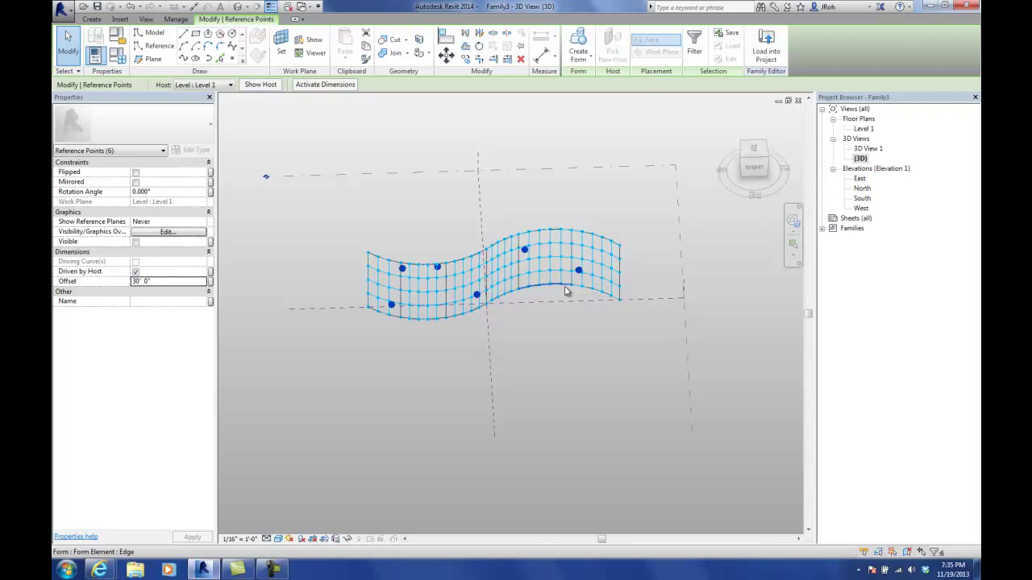
{"action": "middle_click_drag", "start_coordinate": [580, 339], "coordinate": [464, 340], "text": "shift"}
{"action": "scroll", "coordinate": [357, 246], "scroll_direction": "up", "scroll_amount": 3}
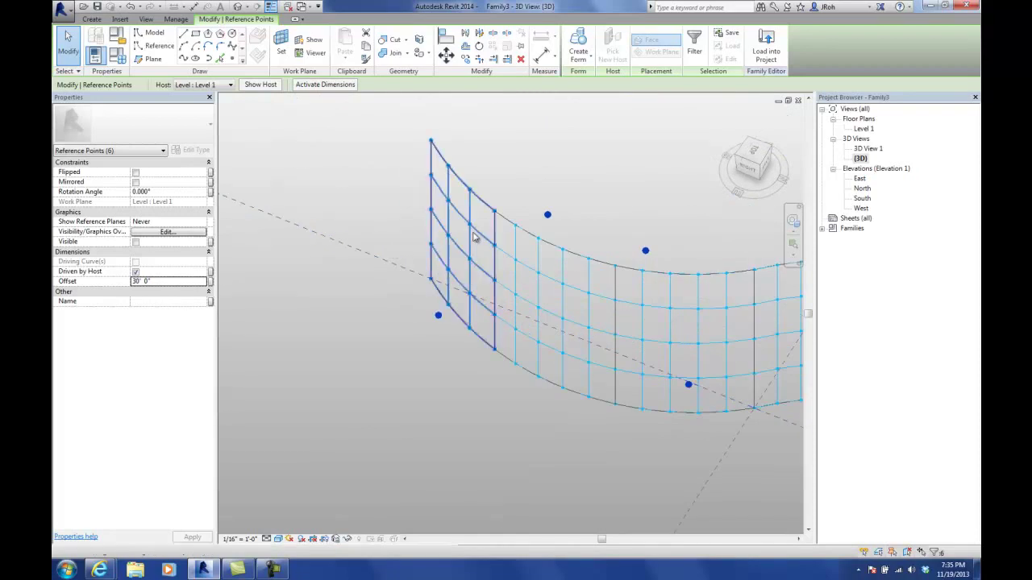
{"action": "left_click", "coordinate": [68, 42]}
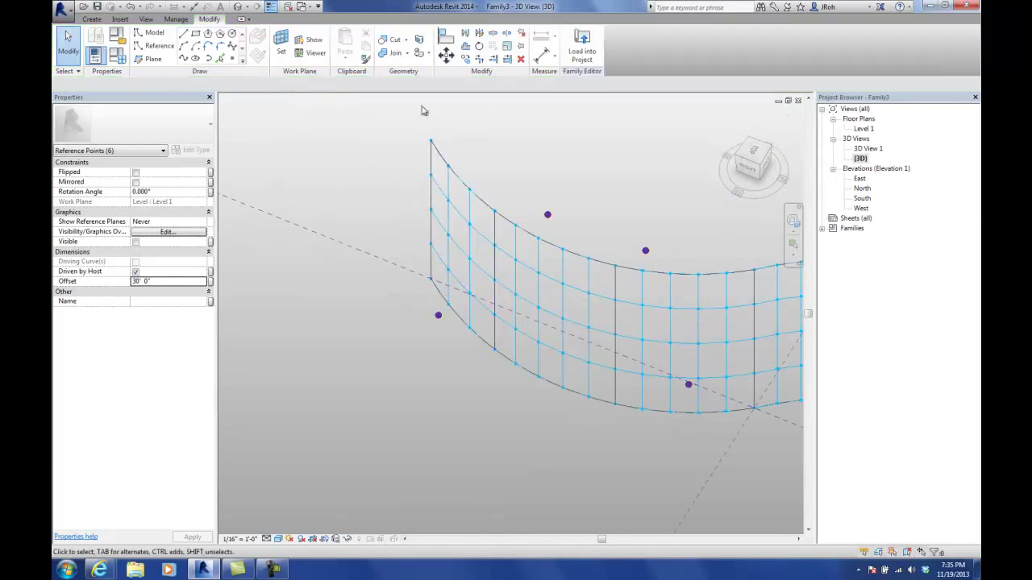
- Place an AdaptiveOculusPanel component on four nodes of the first divided surface, with its fifth point on the nearest reference point
{"action": "middle_click_drag", "start_coordinate": [440, 207], "coordinate": [436, 313], "text": "shift"}
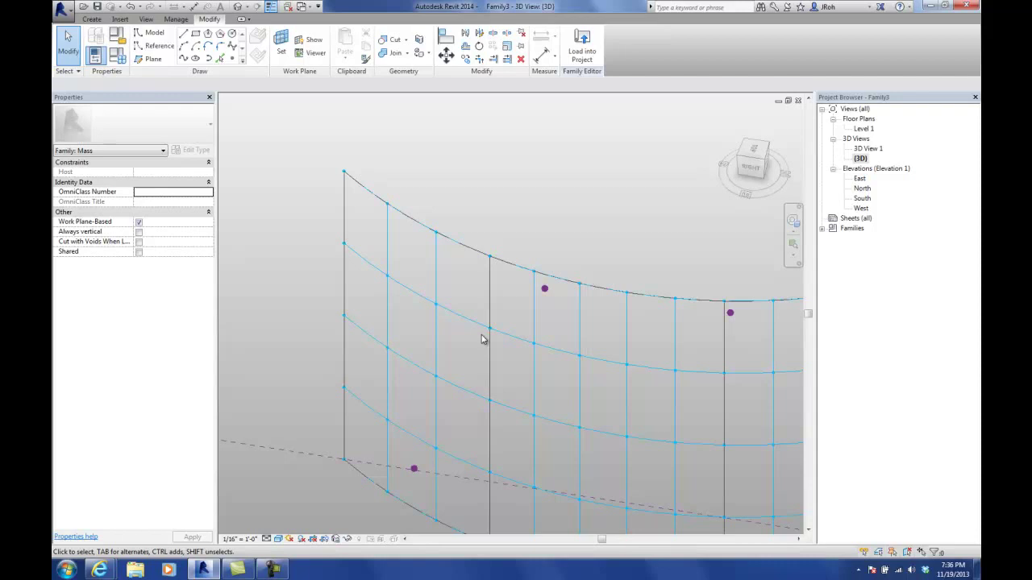
{"action": "left_click", "coordinate": [93, 19]}
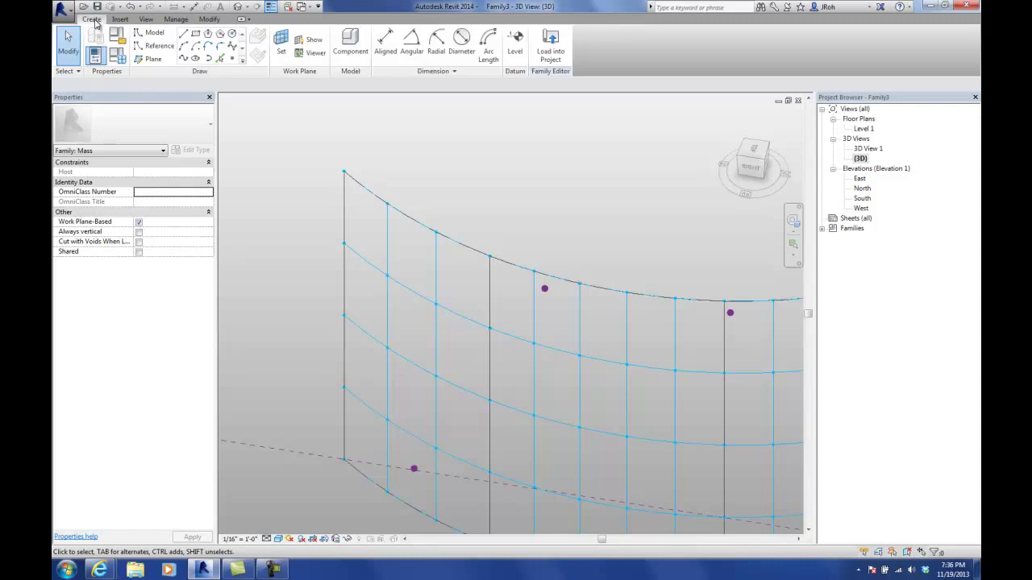
{"action": "left_click", "coordinate": [352, 50]}
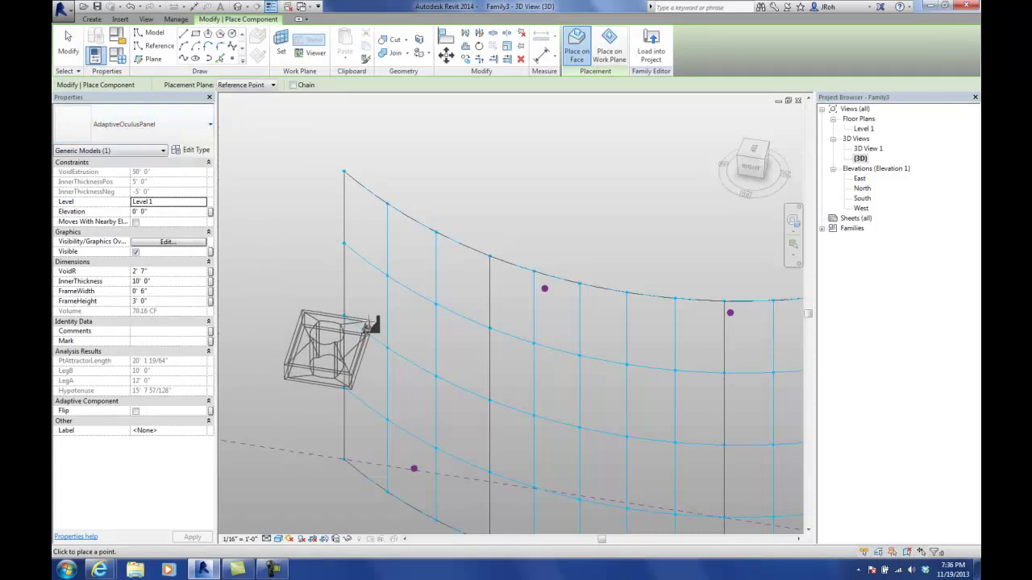
{"action": "middle_click_drag", "start_coordinate": [375, 373], "coordinate": [379, 323]}
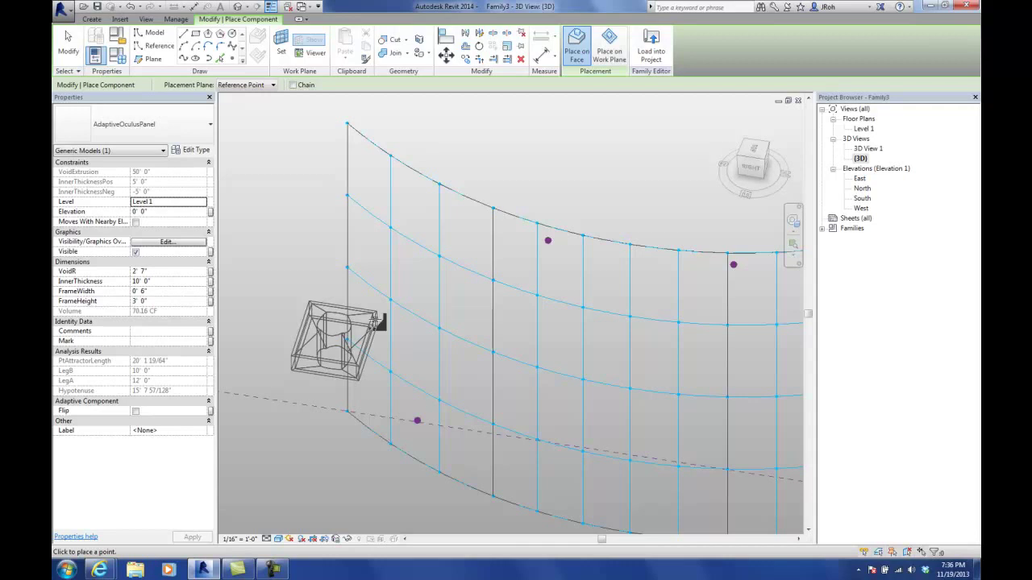
{"action": "left_click", "coordinate": [391, 229]}
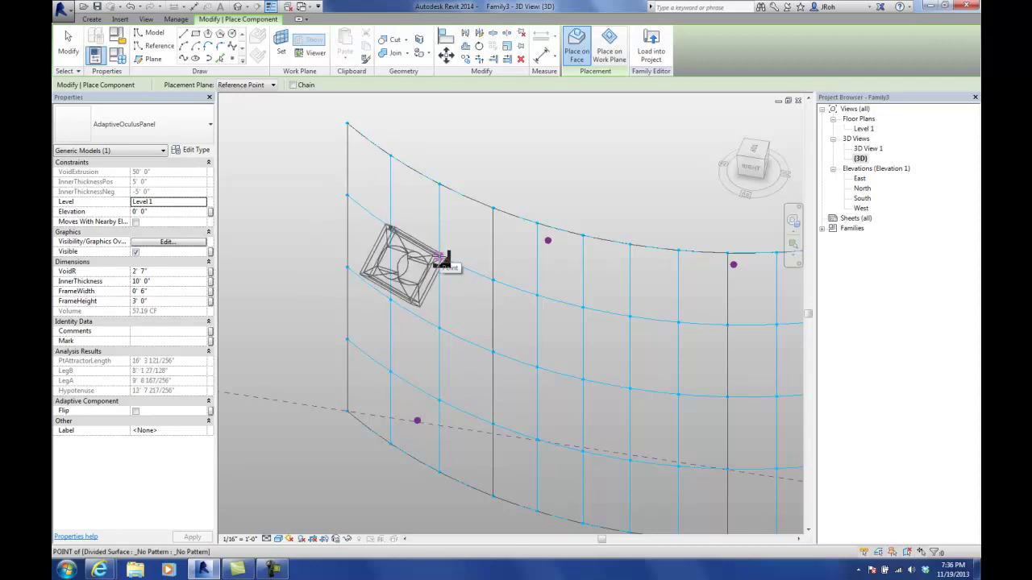
{"action": "left_click", "coordinate": [439, 256]}
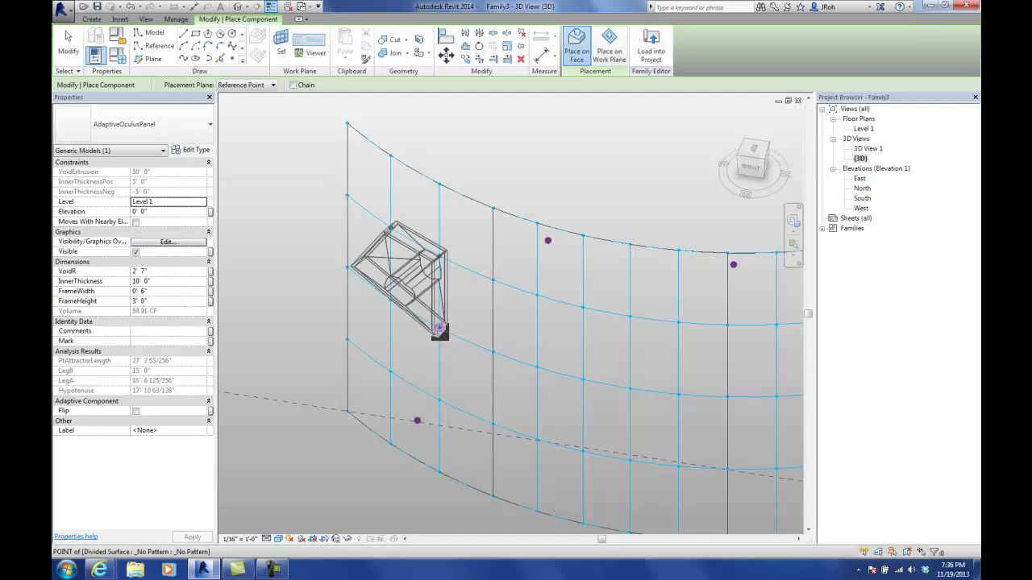
{"action": "left_click", "coordinate": [390, 300]}
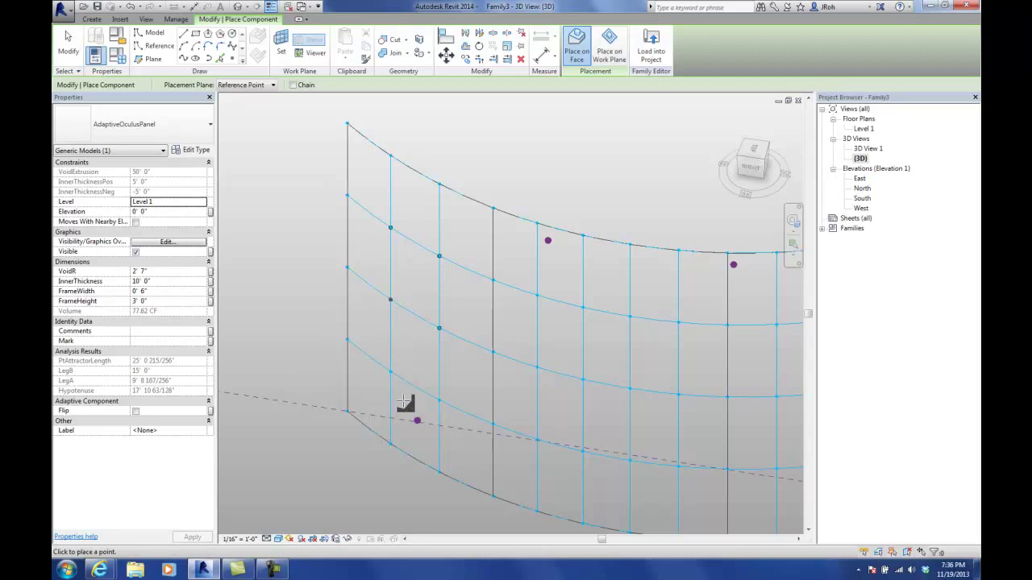
{"action": "scroll", "coordinate": [405, 407], "scroll_direction": "down", "scroll_amount": 2}
{"action": "middle_click_drag", "start_coordinate": [328, 376], "coordinate": [348, 404], "text": "shift"}
{"action": "left_click", "coordinate": [419, 440]}
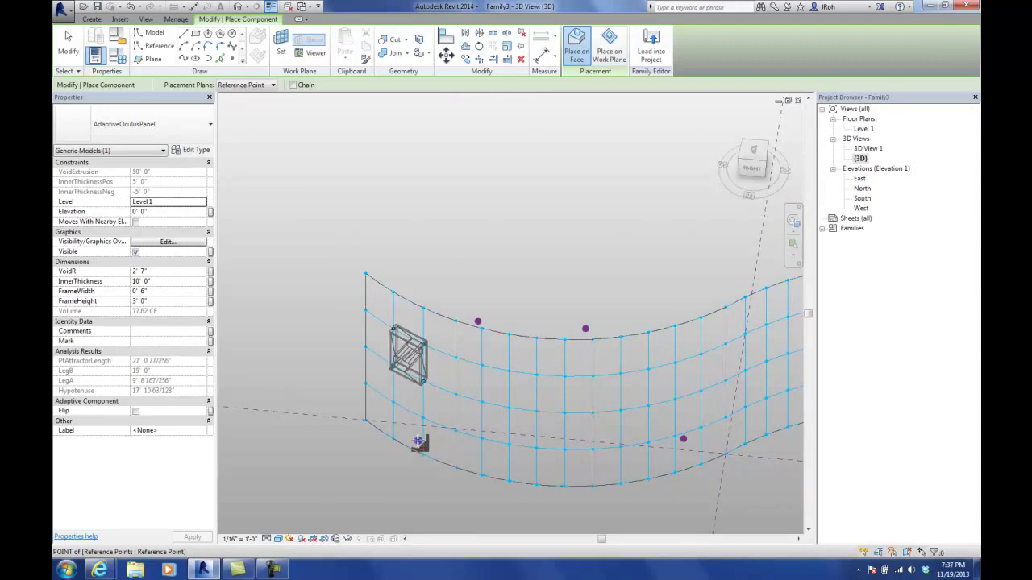
{"action": "left_click", "coordinate": [67, 45]}
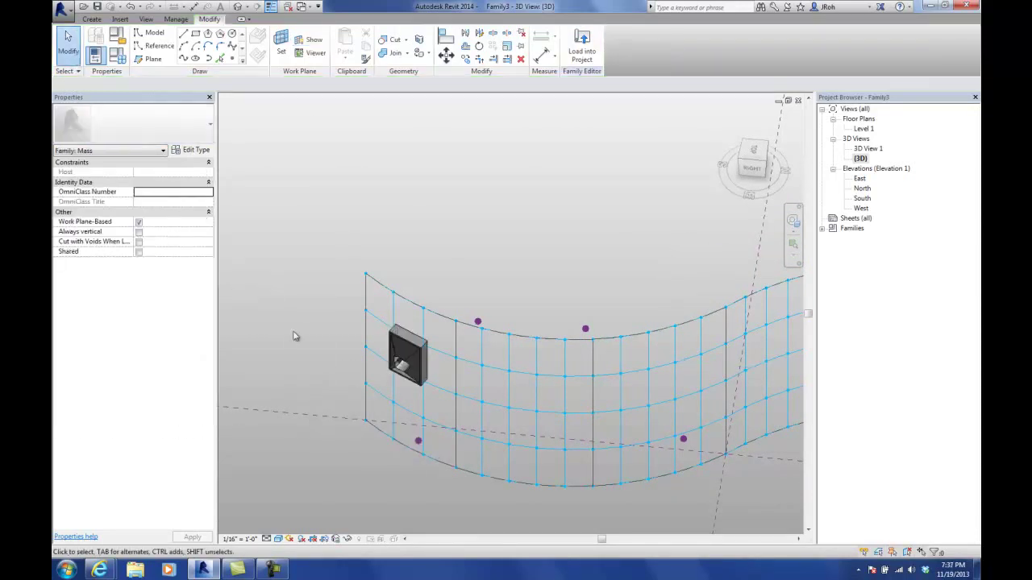
- Save the mass family as OculusSurface in the classes folder
{"action": "scroll", "coordinate": [337, 375], "scroll_direction": "up", "scroll_amount": 6}
{"action": "middle_click_drag", "start_coordinate": [471, 333], "coordinate": [527, 347], "text": "shift"}
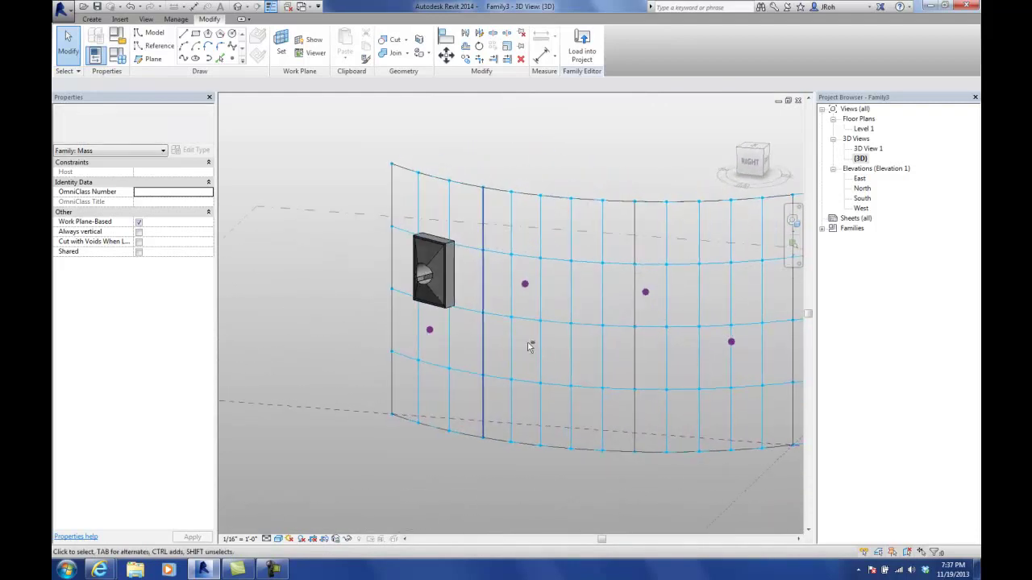
{"action": "left_click", "coordinate": [97, 7]}
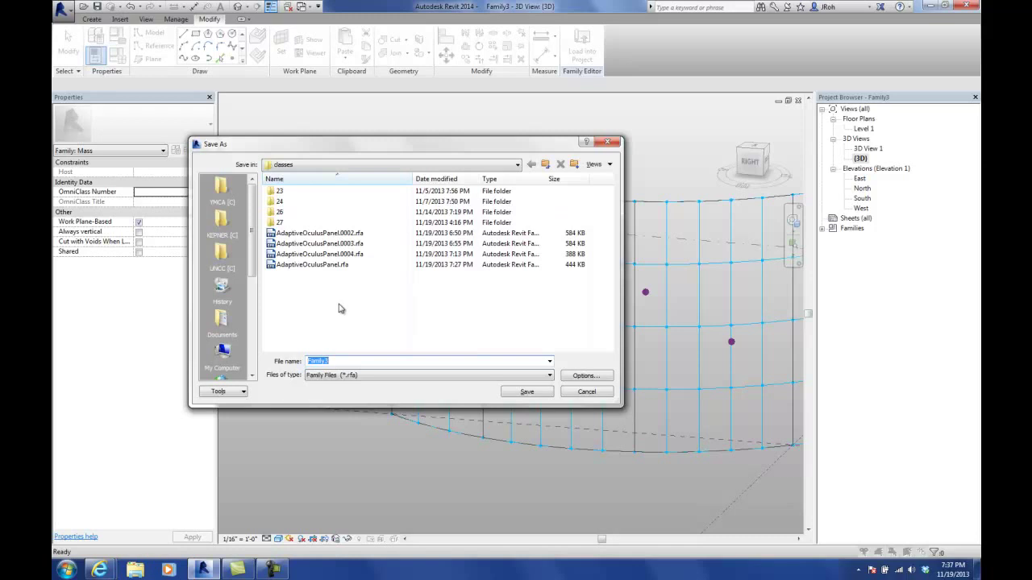
{"action": "type", "text": "S"}
{"action": "type", "text": "culusSurface"}
{"action": "key", "text": "Return"}
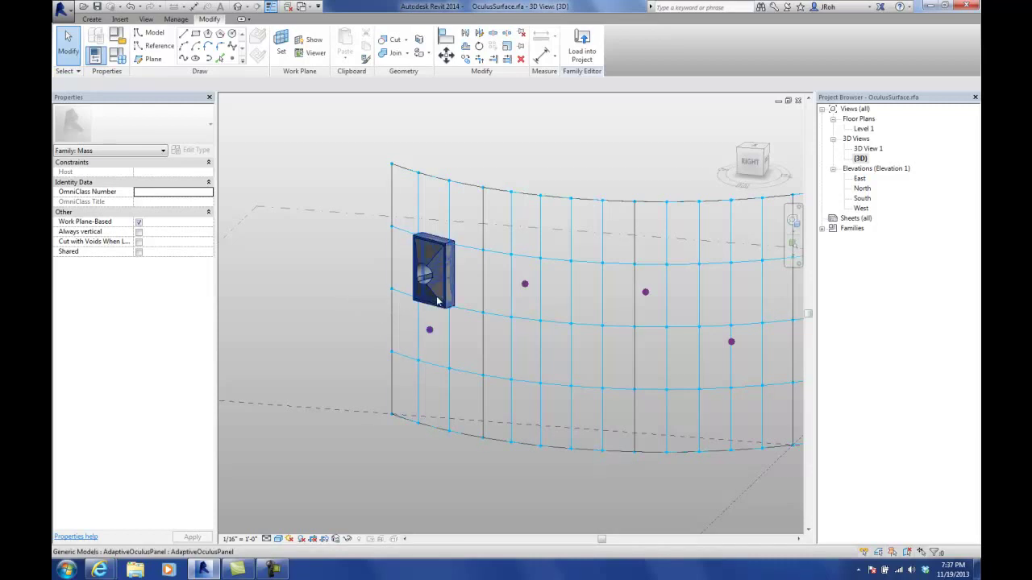
- Repeat the placed oculus panel across all cells of the first divided surface
{"action": "middle_click_drag", "start_coordinate": [427, 282], "coordinate": [437, 301], "text": "shift"}
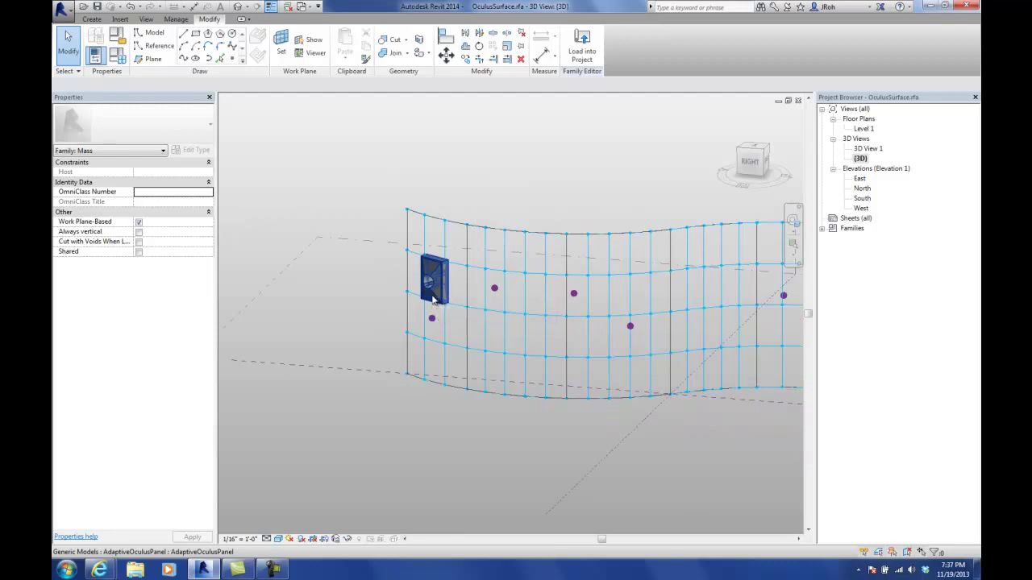
{"action": "middle_click_drag", "start_coordinate": [434, 299], "coordinate": [441, 275], "text": "shift"}
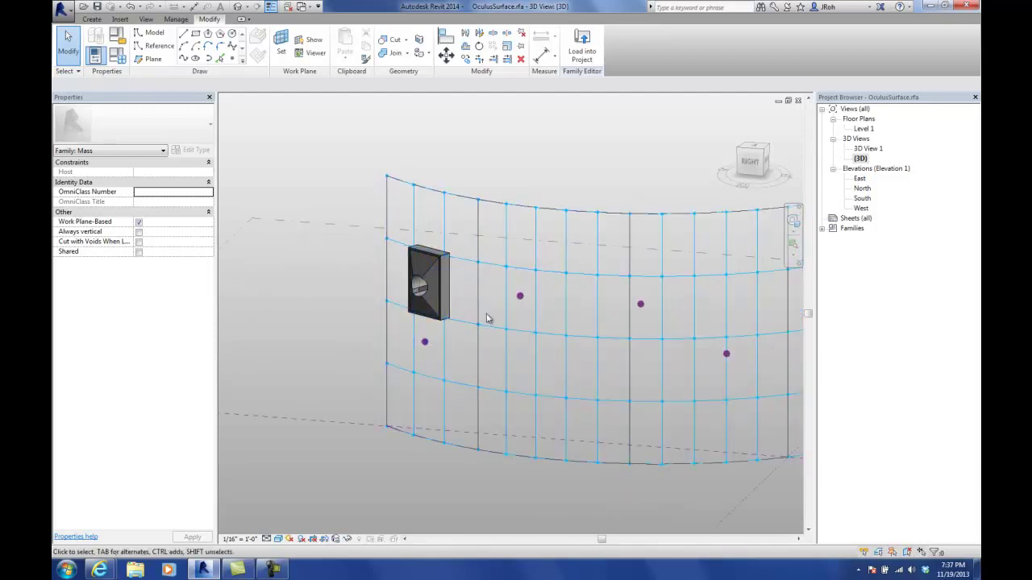
{"action": "left_click", "coordinate": [442, 292]}
{"action": "middle_click_drag", "start_coordinate": [476, 269], "coordinate": [449, 300], "text": "shift"}
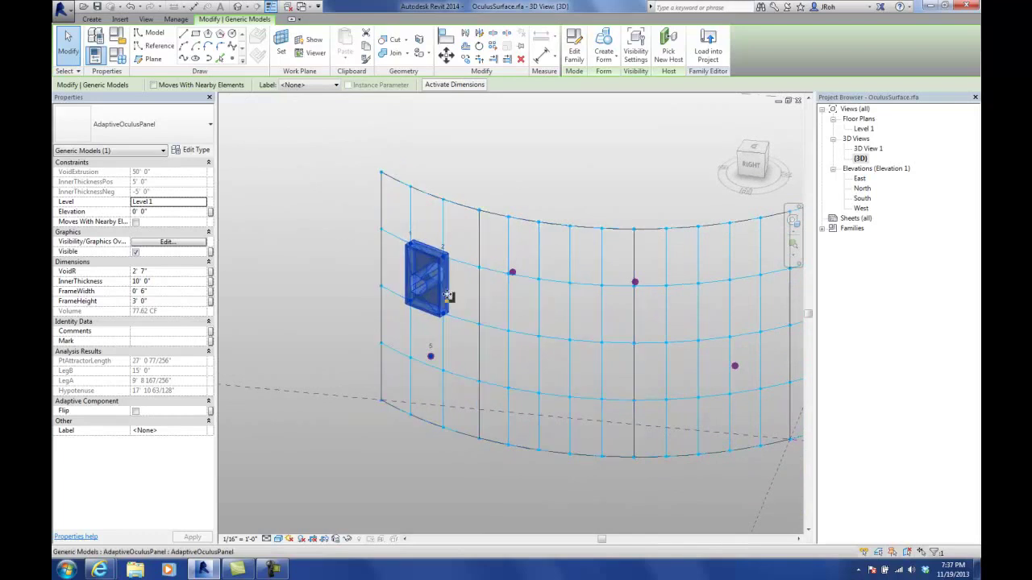
{"action": "left_click", "coordinate": [330, 270]}
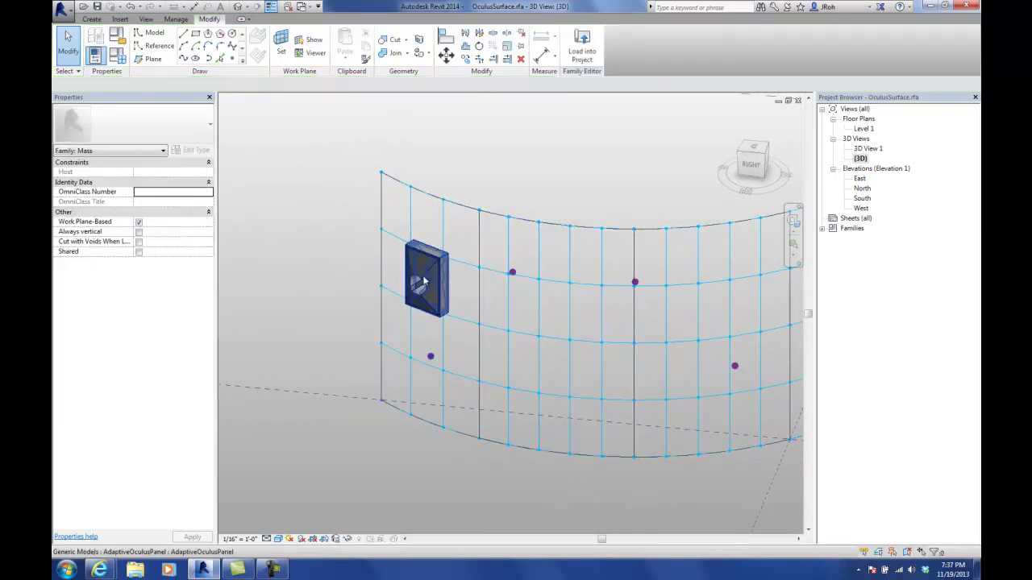
{"action": "left_click", "coordinate": [429, 278]}
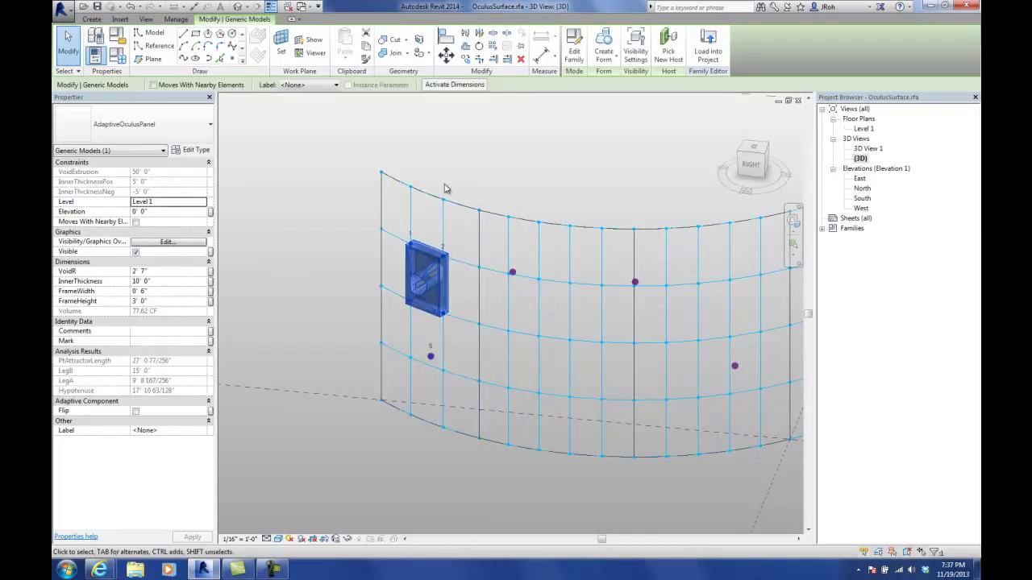
{"action": "left_click", "coordinate": [493, 48]}
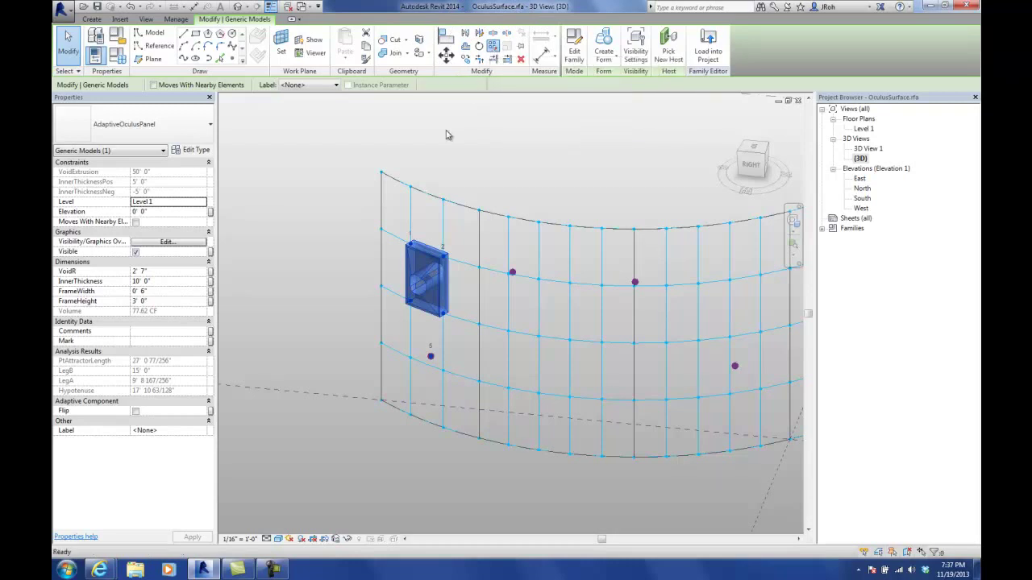
{"action": "left_click", "coordinate": [392, 169]}
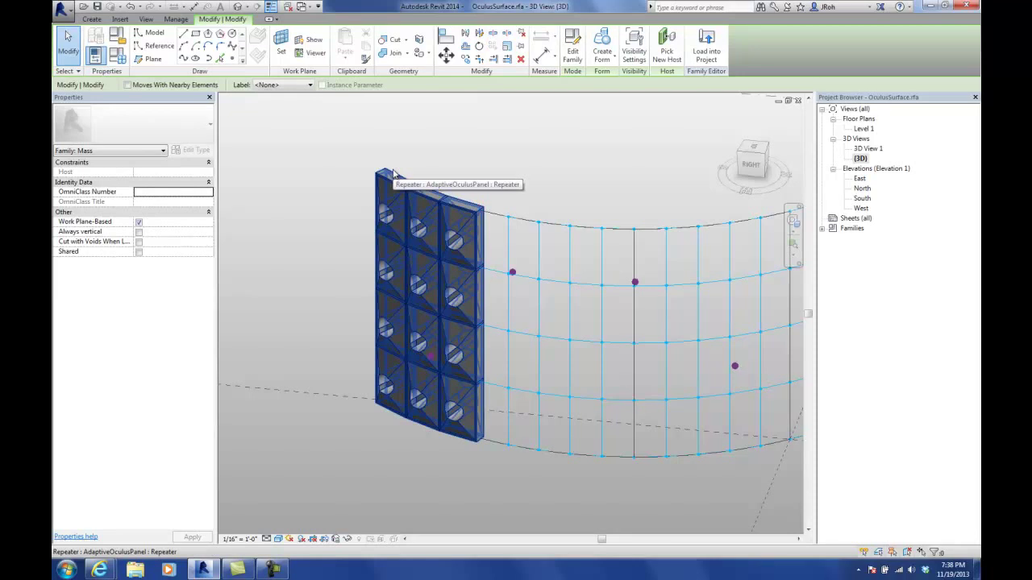
{"action": "left_click", "coordinate": [321, 168]}
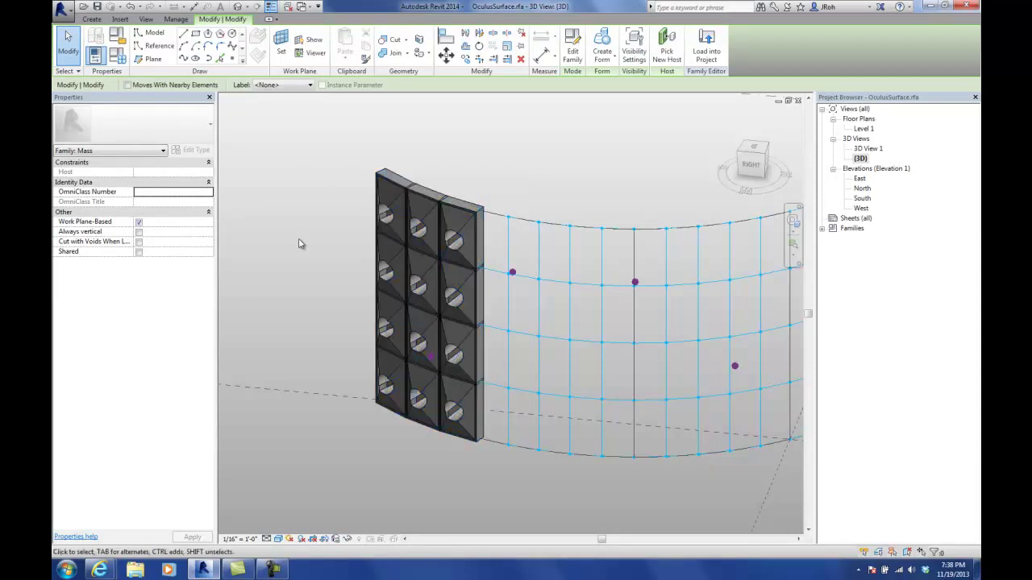
- Inspect a single repeated panel and the whole repeater in relation to its reference point and the remaining divided surfaces
{"action": "middle_click_drag", "start_coordinate": [452, 217], "coordinate": [394, 293], "text": "shift"}
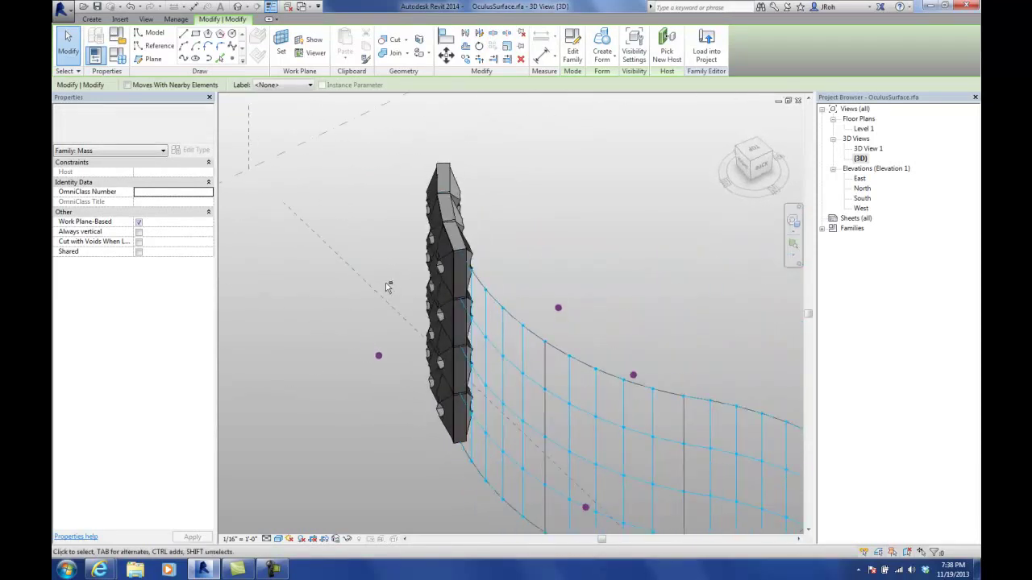
{"action": "key", "text": "Tab"}
{"action": "left_click", "coordinate": [440, 318]}
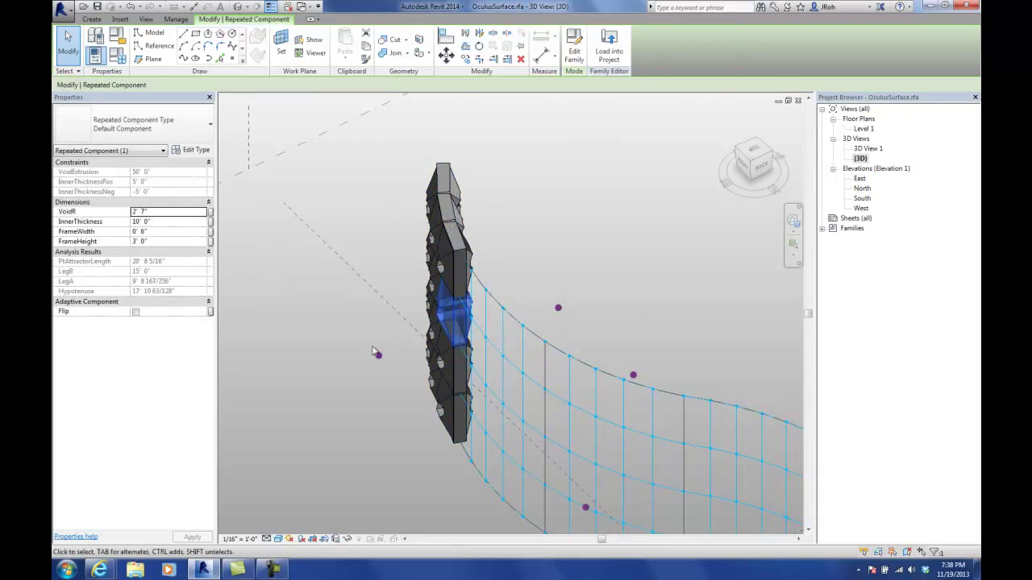
{"action": "middle_click_drag", "start_coordinate": [381, 355], "coordinate": [495, 353], "text": "shift"}
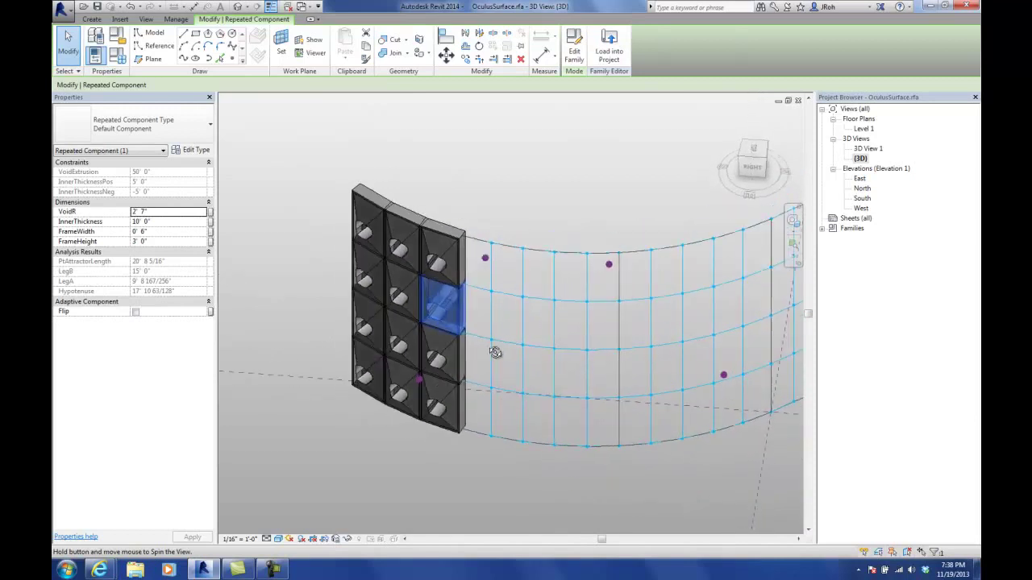
{"action": "left_click", "coordinate": [417, 382]}
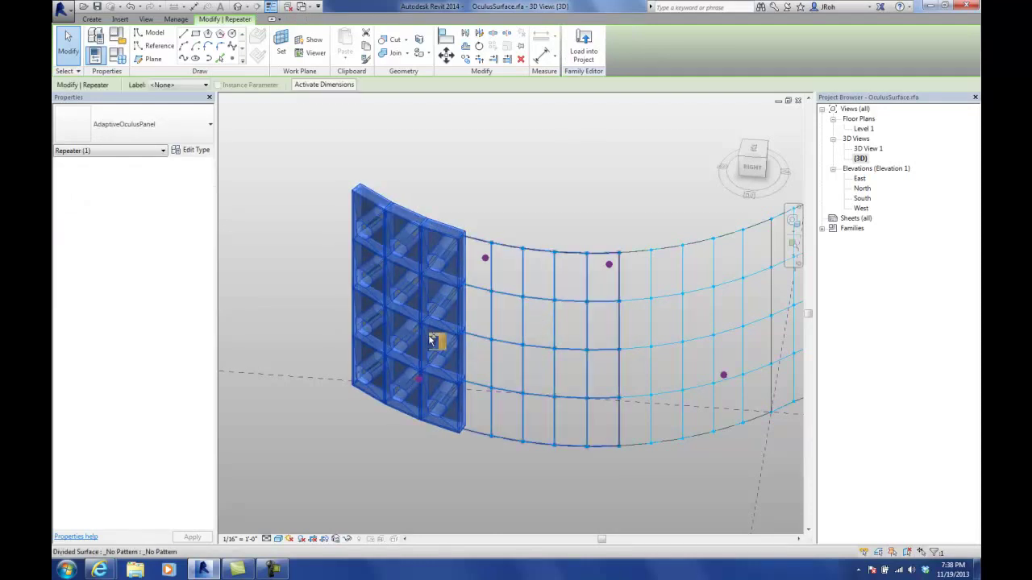
{"action": "right_click", "coordinate": [356, 341]}
{"action": "key", "text": "Escape"}
{"action": "middle_click_drag", "start_coordinate": [516, 387], "coordinate": [459, 372], "text": "shift"}
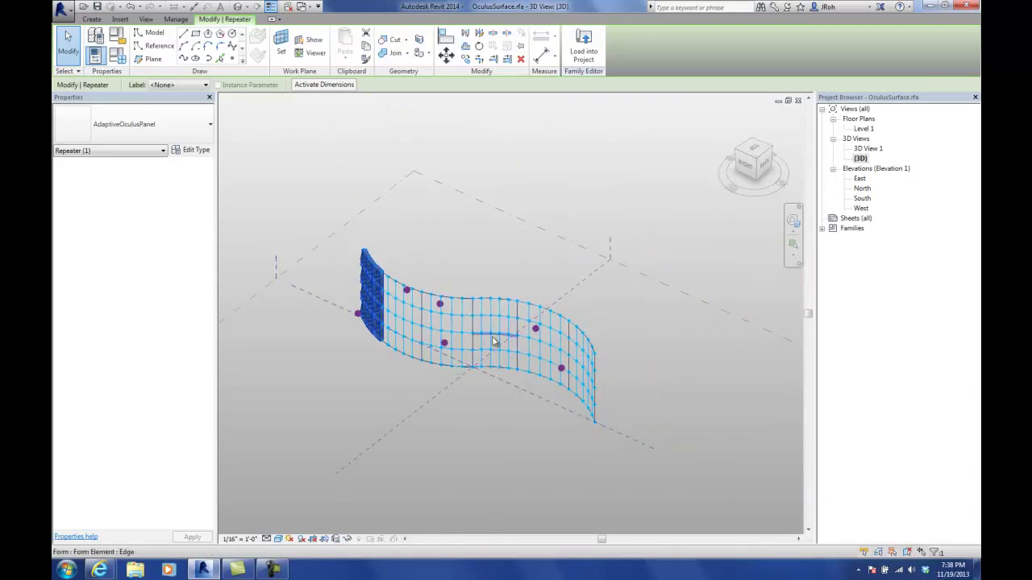
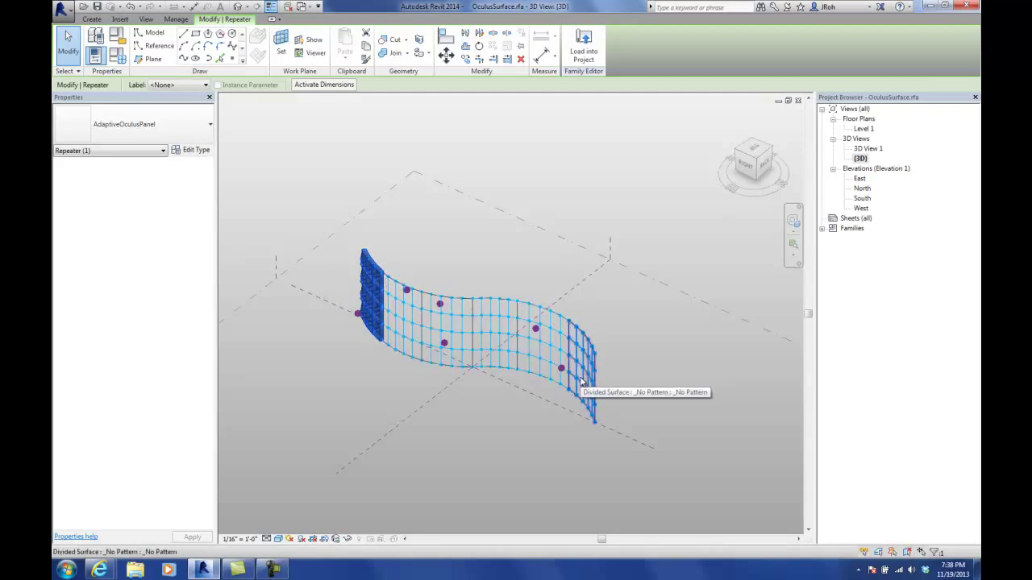
- Place an AdaptiveOculusPanel component on four nodes of the second divided surface, with its fifth point on the reference point near that surface
{"action": "middle_click_drag", "start_coordinate": [460, 376], "coordinate": [418, 324], "text": "shift"}
{"action": "scroll", "coordinate": [417, 324], "scroll_direction": "up", "scroll_amount": 5}
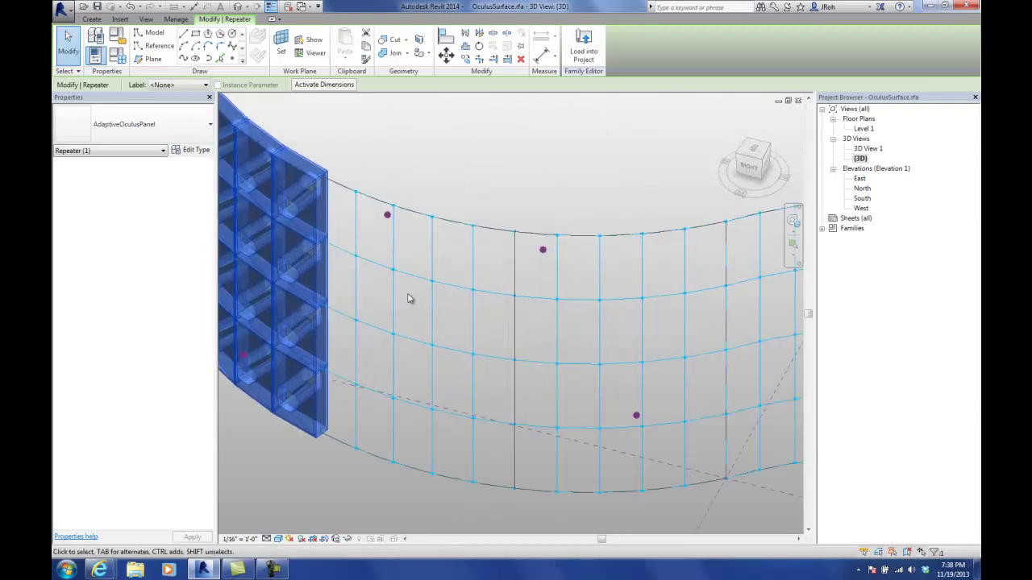
{"action": "left_click", "coordinate": [91, 19]}
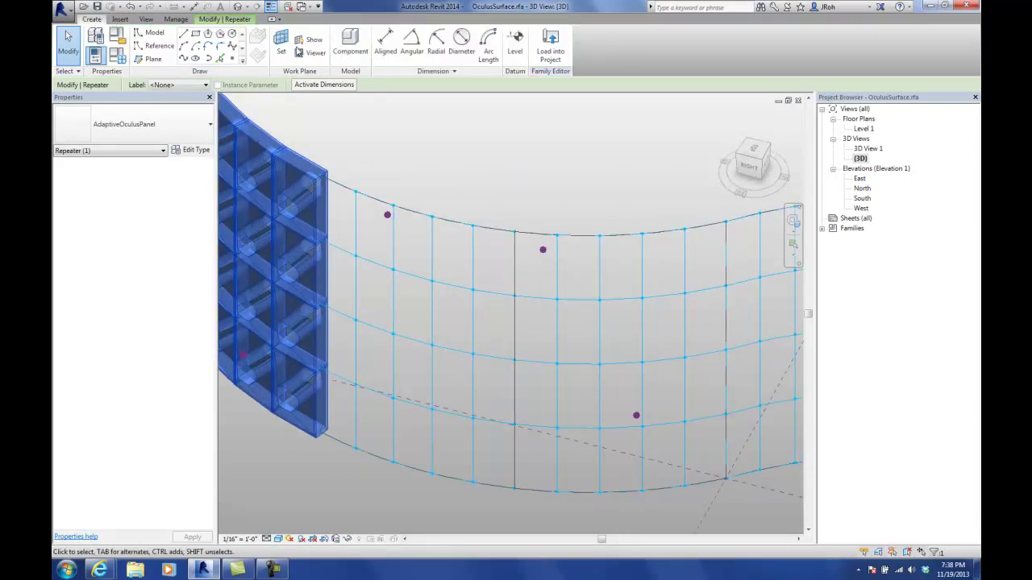
{"action": "left_click", "coordinate": [350, 50]}
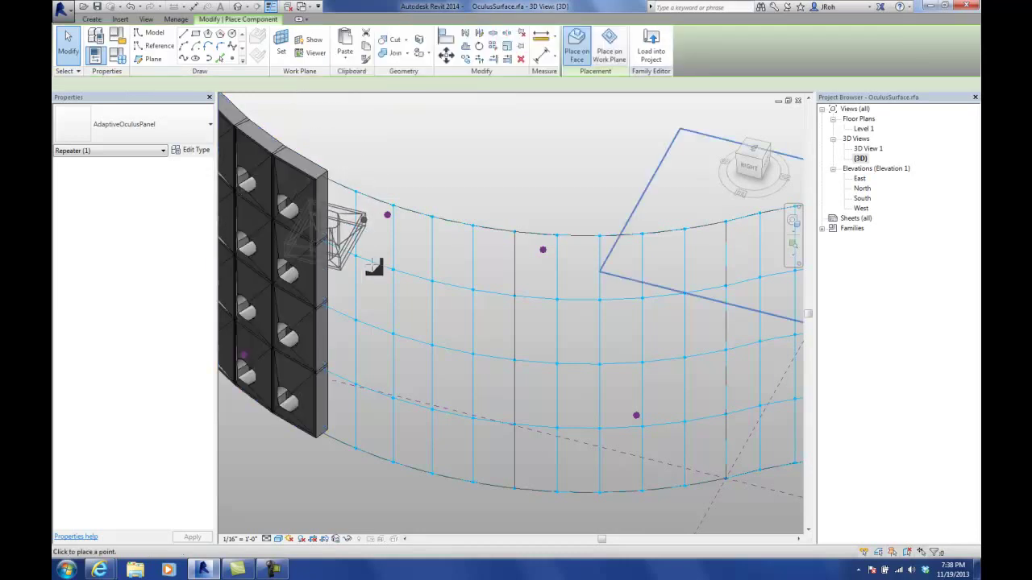
{"action": "left_click", "coordinate": [393, 269]}
{"action": "left_click", "coordinate": [432, 281]}
{"action": "left_click", "coordinate": [433, 348]}
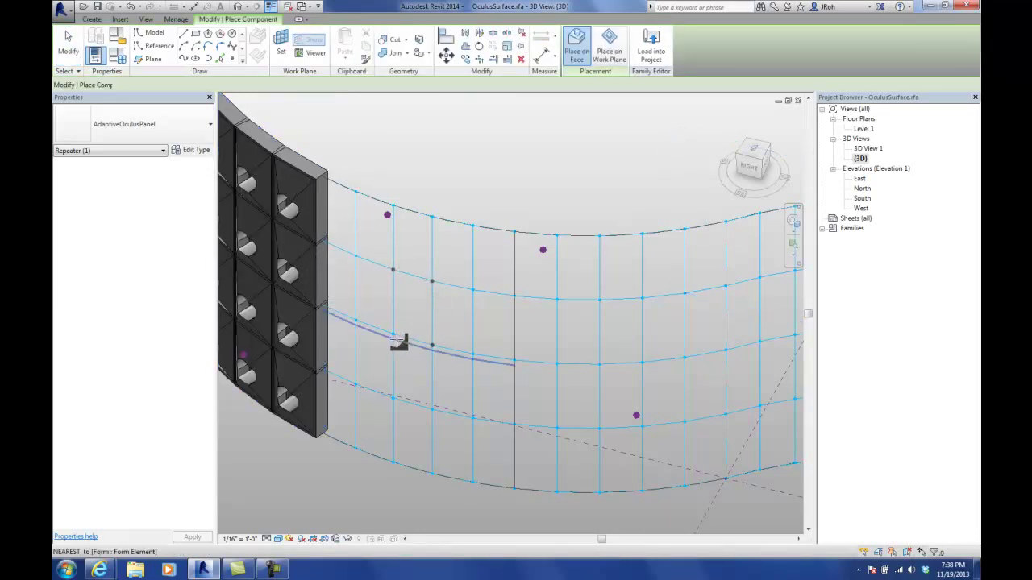
{"action": "left_click", "coordinate": [393, 334]}
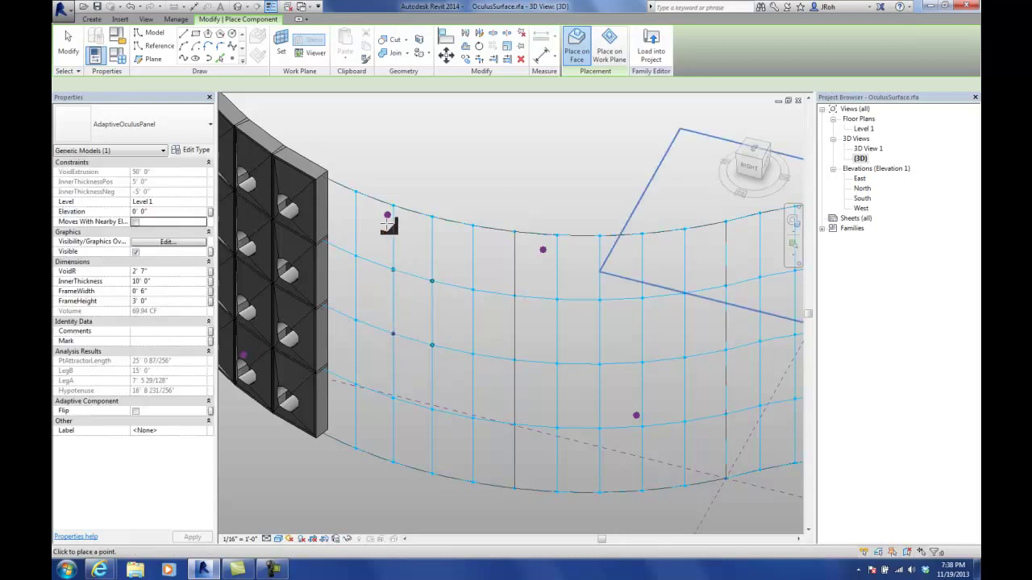
{"action": "key", "text": "Escape"}
{"action": "key", "text": "Escape"}
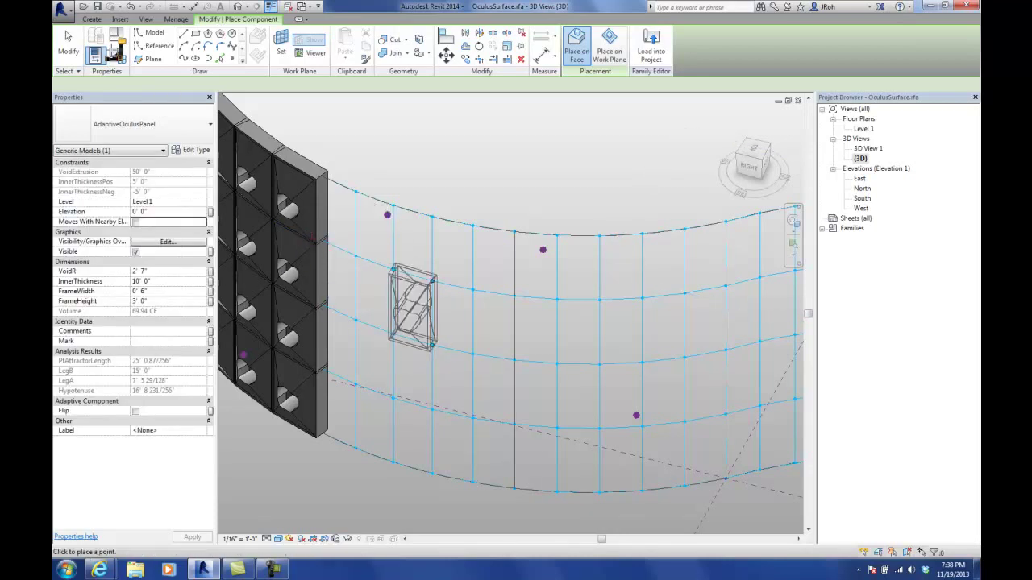
- Repeat the placed oculus panel across all cells of the second divided surface and clear the selection
{"action": "left_click", "coordinate": [411, 310]}
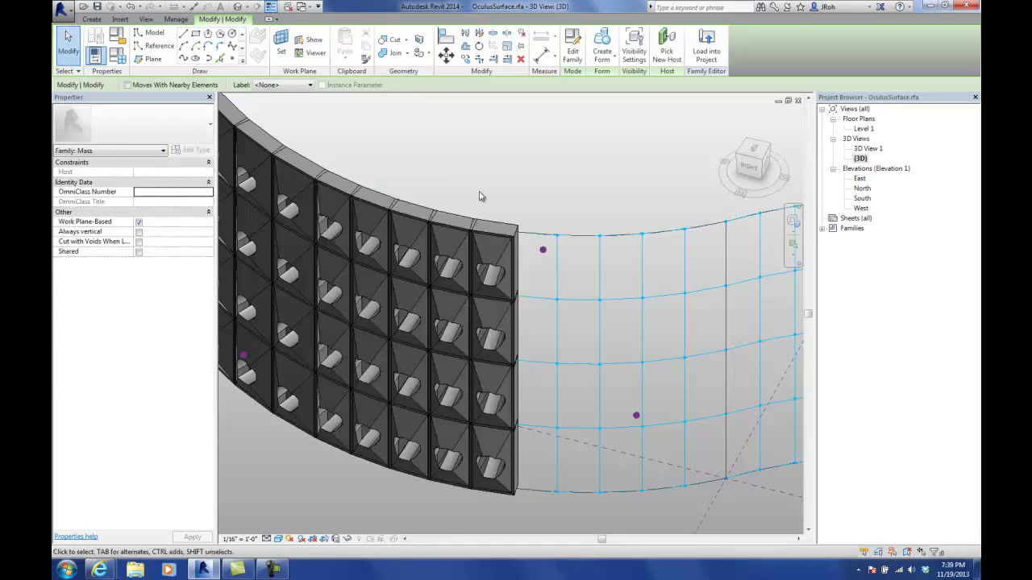
{"action": "scroll", "coordinate": [488, 198], "scroll_direction": "down", "scroll_amount": 1}
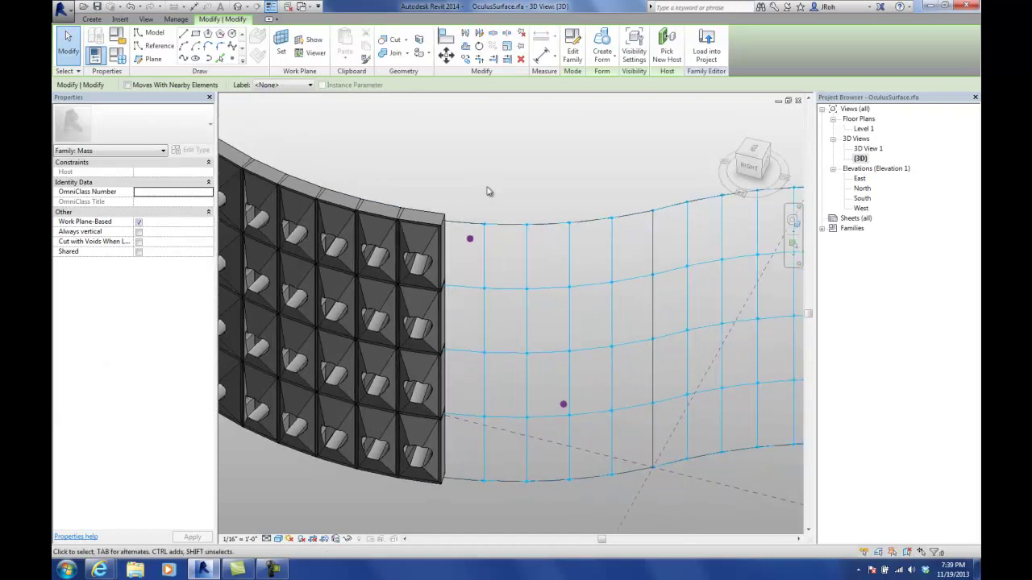
{"action": "scroll", "coordinate": [486, 191], "scroll_direction": "down", "scroll_amount": 1}
{"action": "middle_click_drag", "start_coordinate": [488, 191], "coordinate": [395, 229], "text": "shift"}
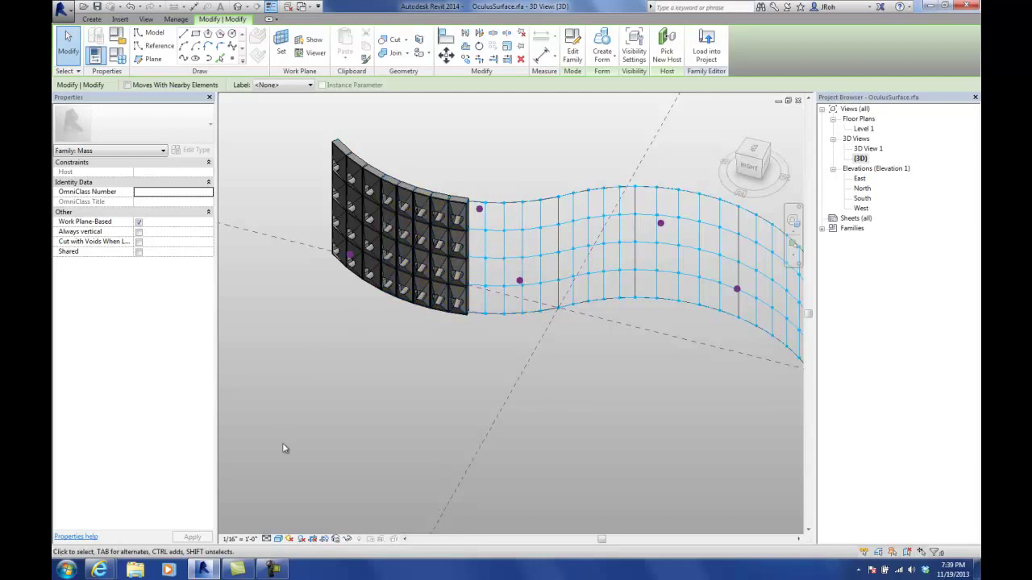
{"action": "left_click", "coordinate": [465, 197]}
{"action": "left_click", "coordinate": [481, 186]}
- Switch the 3D view to Wireframe and select the divided surface underneath the second panel repeater
{"action": "scroll", "coordinate": [427, 198], "scroll_direction": "up", "scroll_amount": 4}
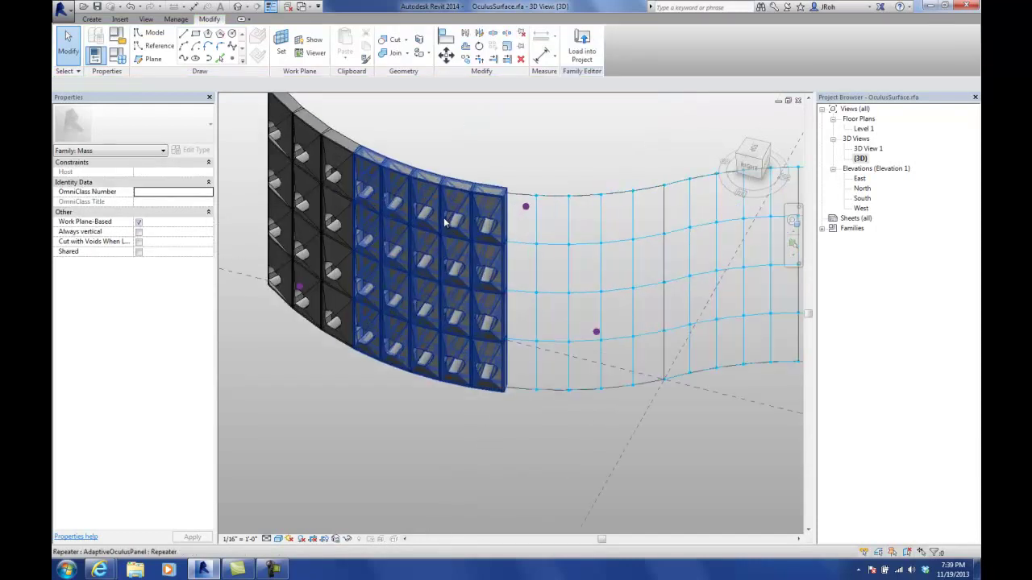
{"action": "left_click", "coordinate": [278, 538]}
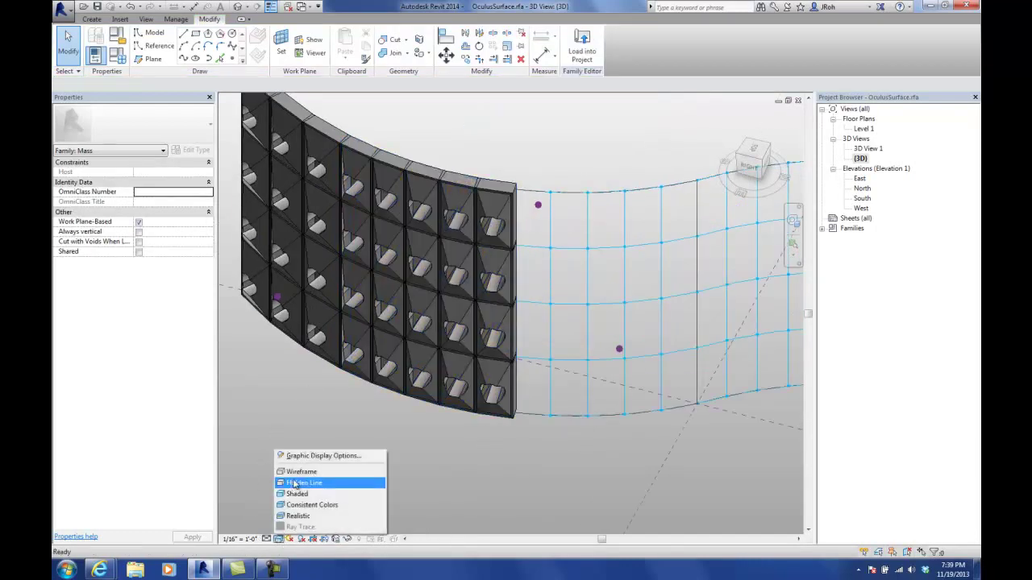
{"action": "left_click", "coordinate": [298, 472]}
{"action": "scroll", "coordinate": [425, 285], "scroll_direction": "up", "scroll_amount": 5}
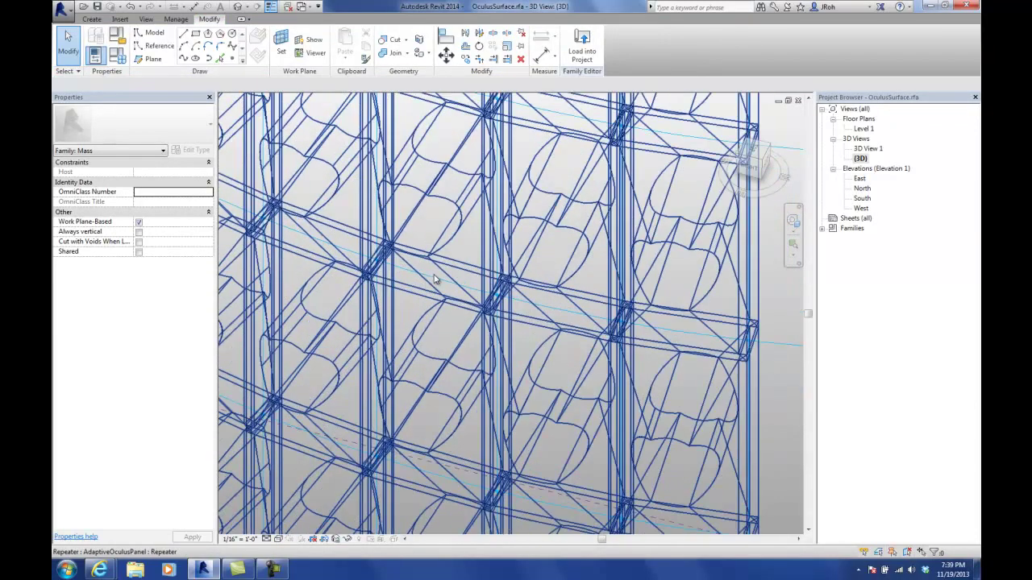
{"action": "key", "text": "Tab"}
{"action": "scroll", "coordinate": [435, 283], "scroll_direction": "down", "scroll_amount": 2}
{"action": "key", "text": "Tab"}
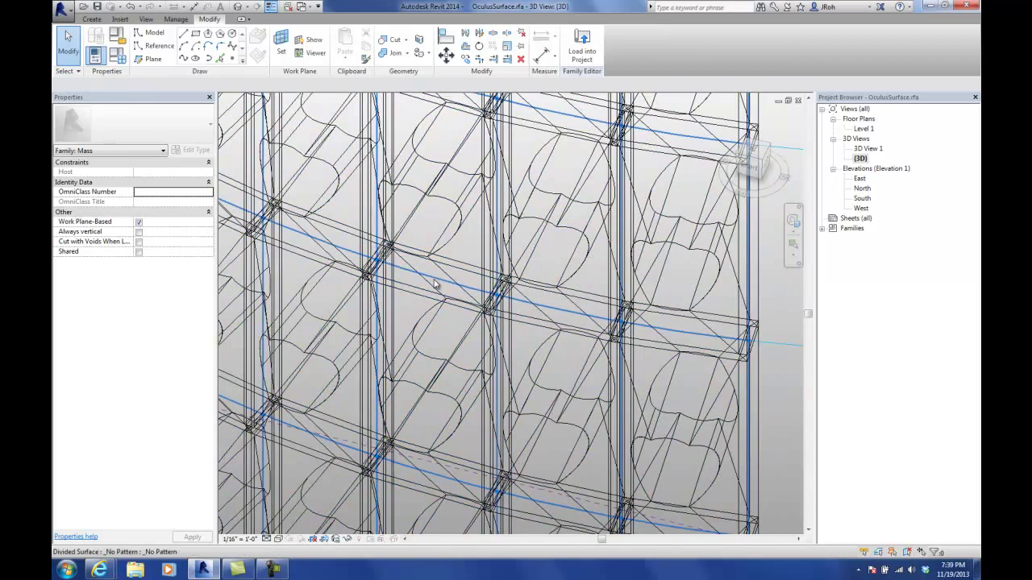
{"action": "left_click", "coordinate": [436, 284]}
{"action": "scroll", "coordinate": [435, 283], "scroll_direction": "down", "scroll_amount": 3}
{"action": "scroll", "coordinate": [435, 282], "scroll_direction": "down", "scroll_amount": 3}
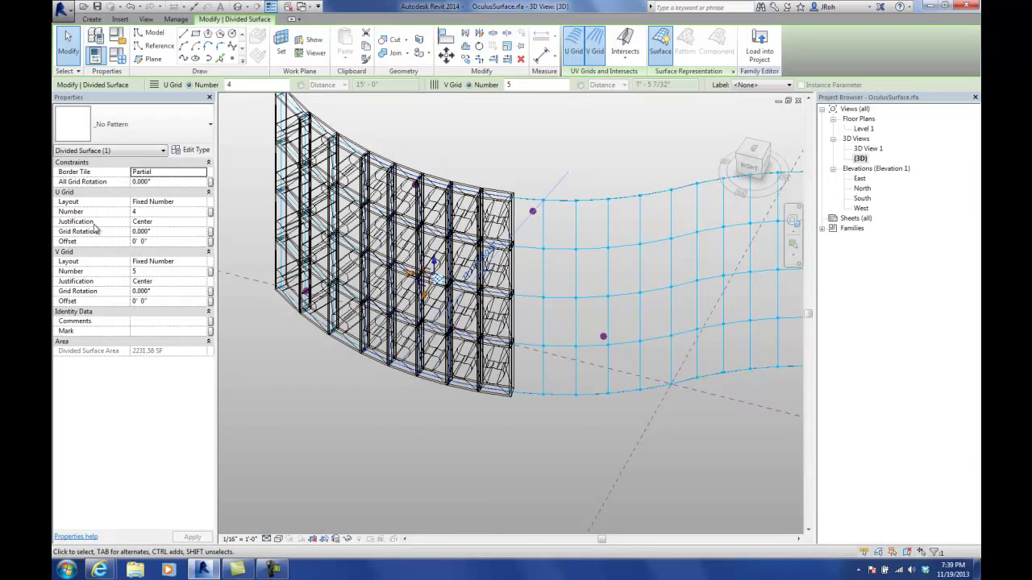
- Set the selected divided surface's U grid number to 8 and return the view to Shaded display
{"action": "left_click", "coordinate": [144, 212]}
{"action": "type", "text": "8"}
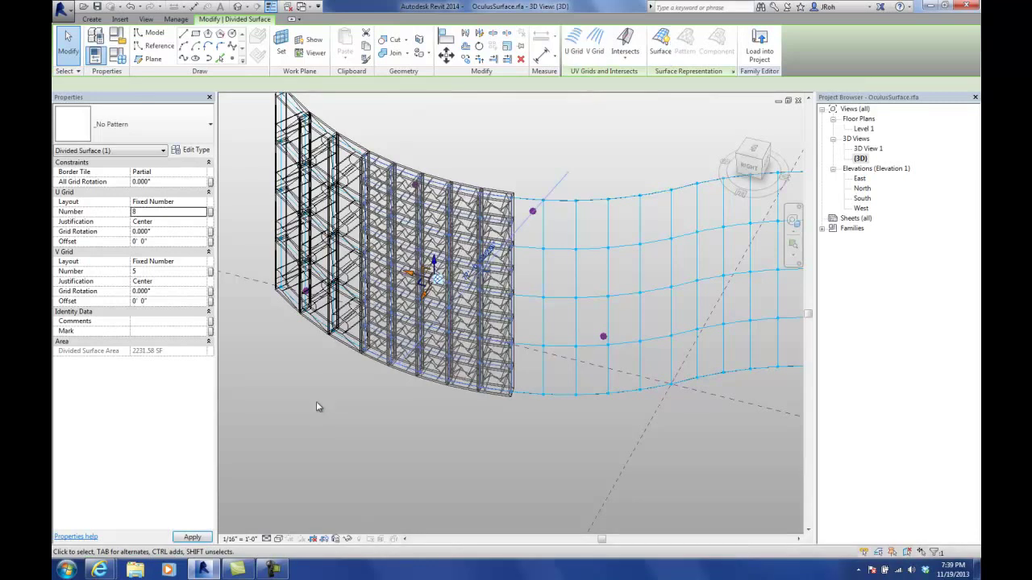
{"action": "left_click", "coordinate": [278, 538]}
{"action": "left_click", "coordinate": [300, 494]}
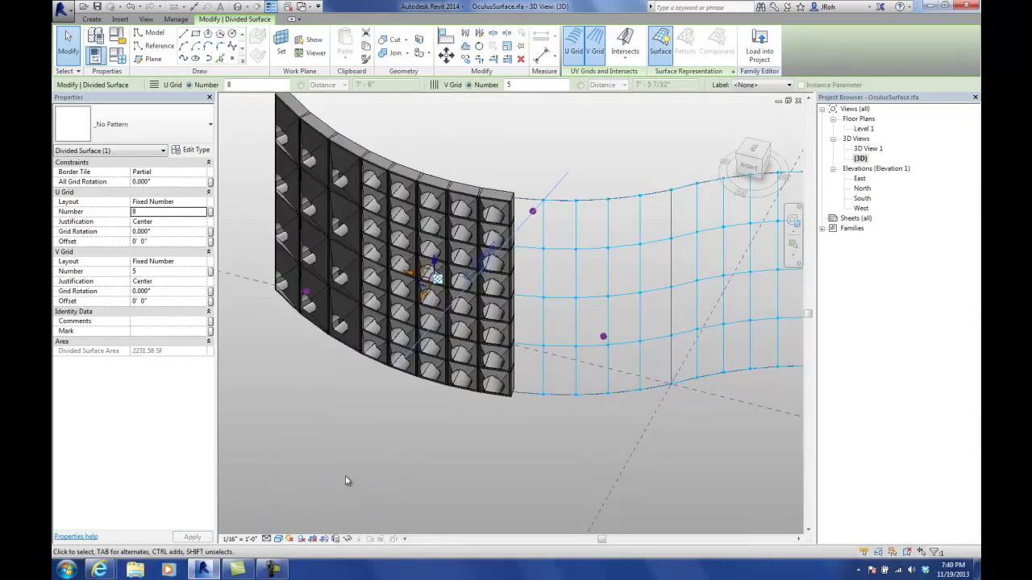
{"action": "middle_click_drag", "start_coordinate": [355, 433], "coordinate": [315, 382], "text": "shift"}
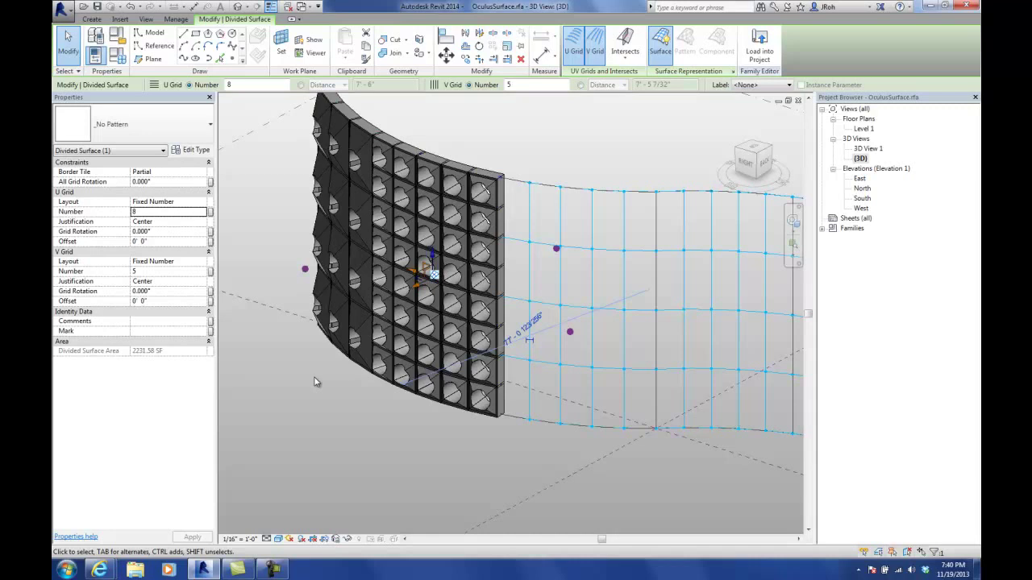
{"action": "middle_click_drag", "start_coordinate": [310, 379], "coordinate": [424, 385], "text": "shift"}
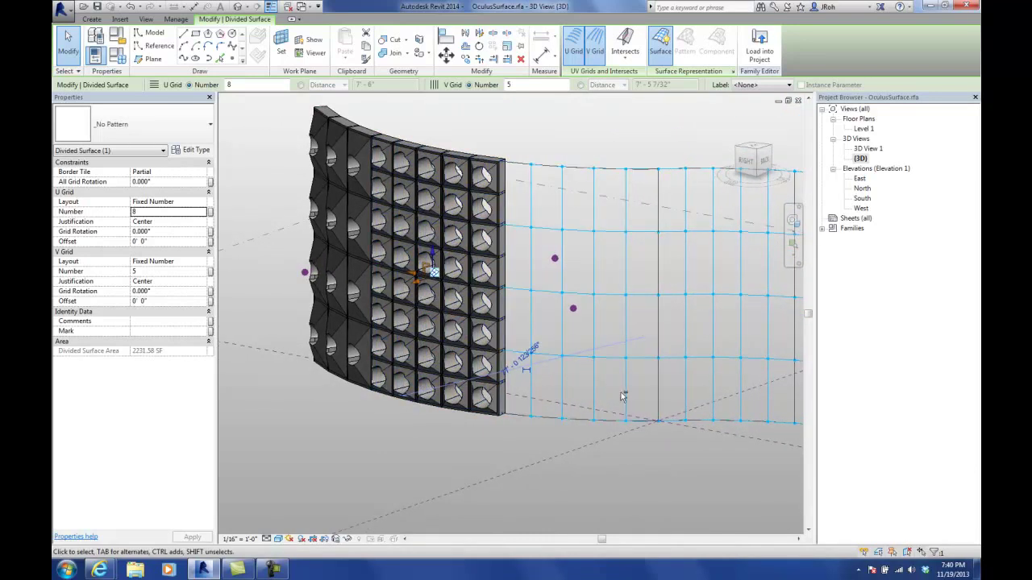
- Place an AdaptiveOculusPanel on four nodes of the third divided surface, with its fifth point on a reference point beside that surface
{"action": "left_click", "coordinate": [585, 289]}
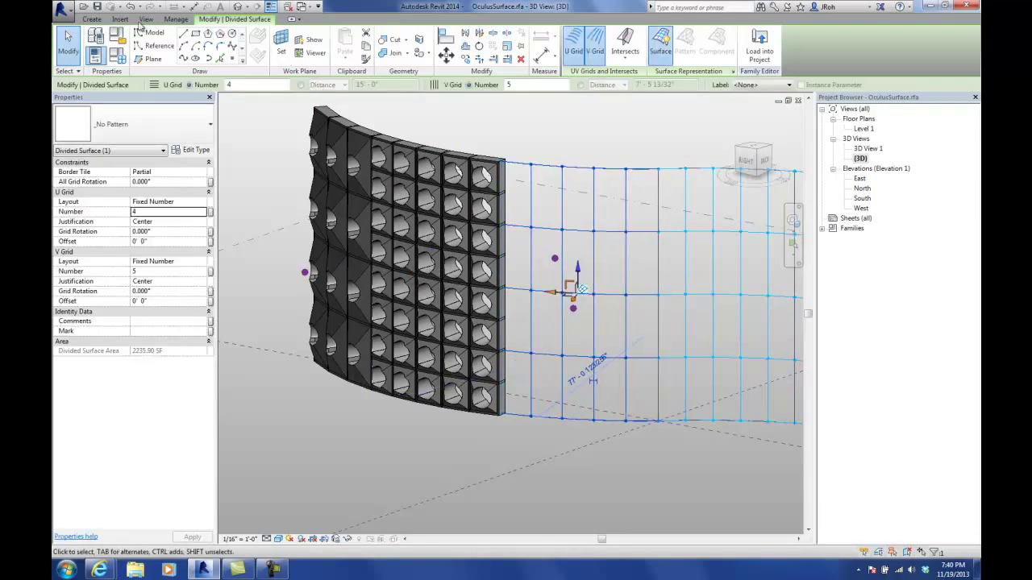
{"action": "left_click", "coordinate": [91, 19]}
{"action": "left_click", "coordinate": [350, 40]}
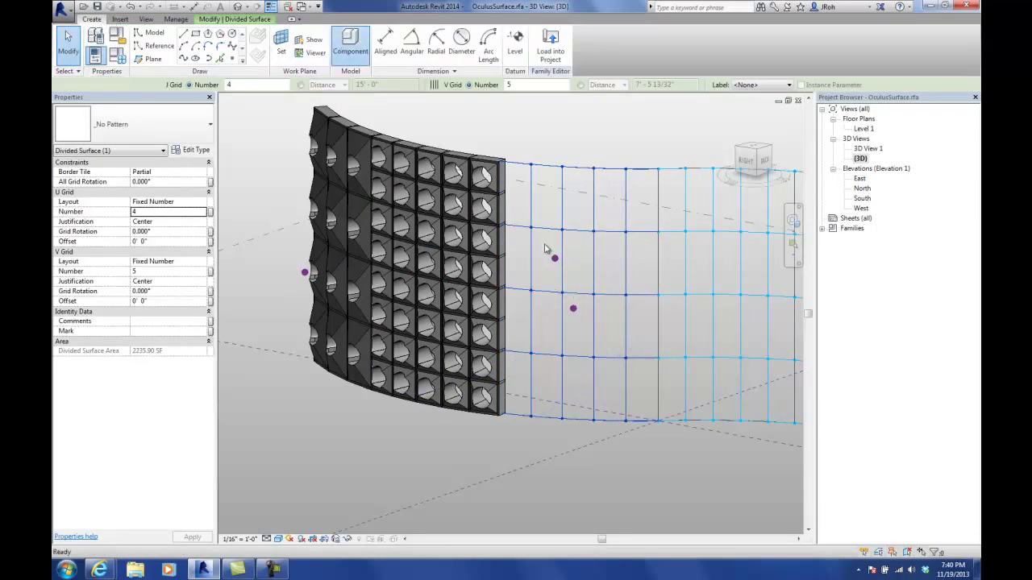
{"action": "left_click", "coordinate": [562, 230]}
{"action": "left_click", "coordinate": [594, 231]}
{"action": "left_click", "coordinate": [593, 294]}
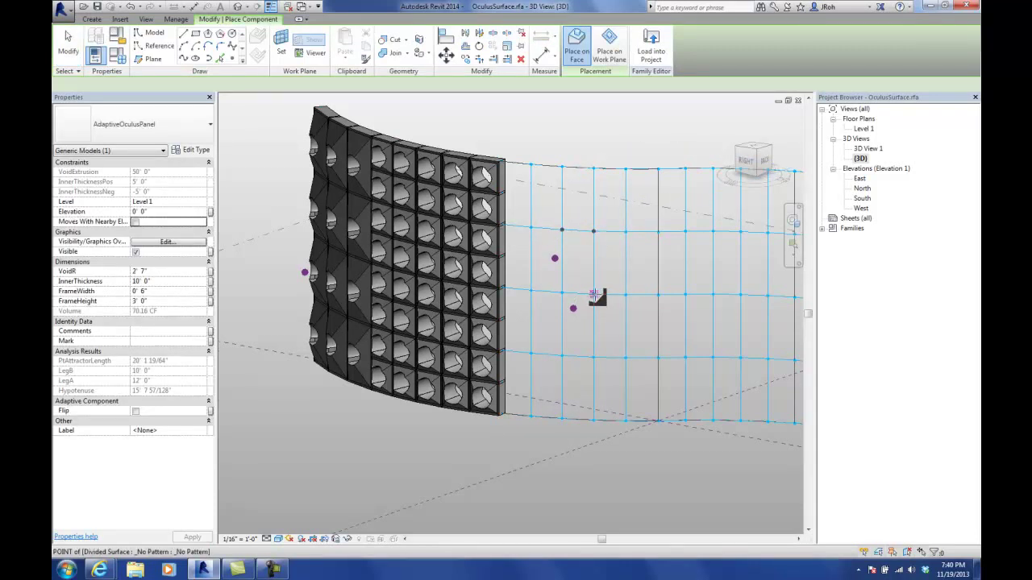
{"action": "middle_click_drag", "start_coordinate": [638, 287], "coordinate": [427, 439], "text": "shift"}
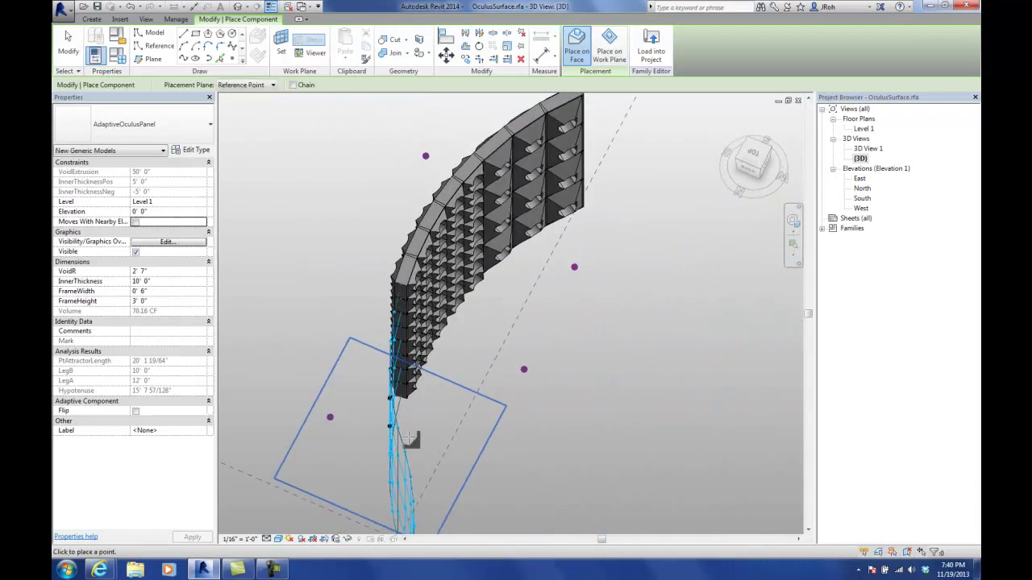
{"action": "left_click", "coordinate": [525, 371]}
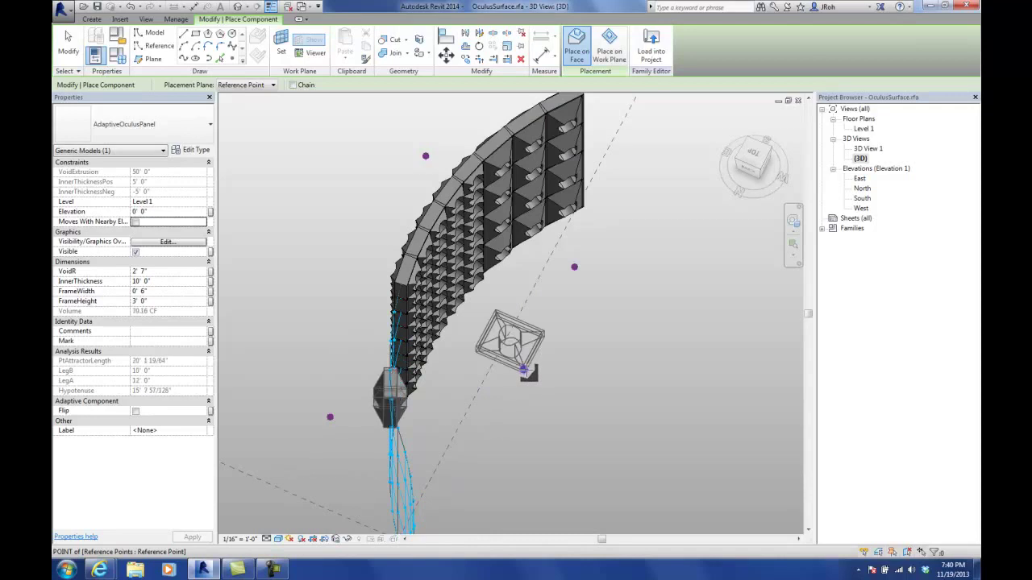
{"action": "left_click", "coordinate": [68, 44]}
{"action": "key", "text": "Escape"}
- Repeat the placed oculus panel across all cells of the third divided surface
{"action": "middle_click_drag", "start_coordinate": [387, 325], "coordinate": [444, 299], "text": "shift"}
{"action": "left_click", "coordinate": [454, 219]}
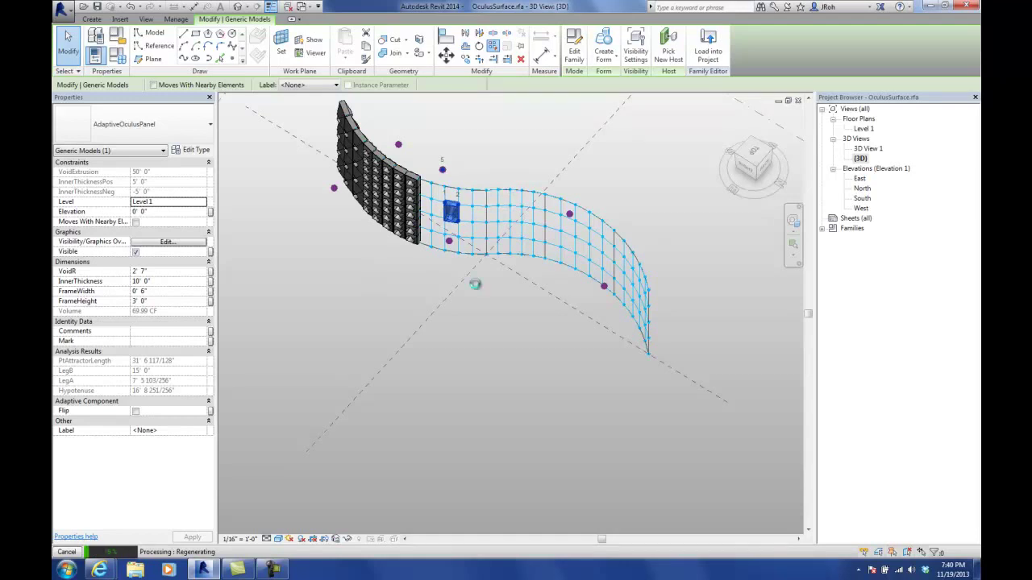
{"action": "mouse_move", "coordinate": [286, 574]}
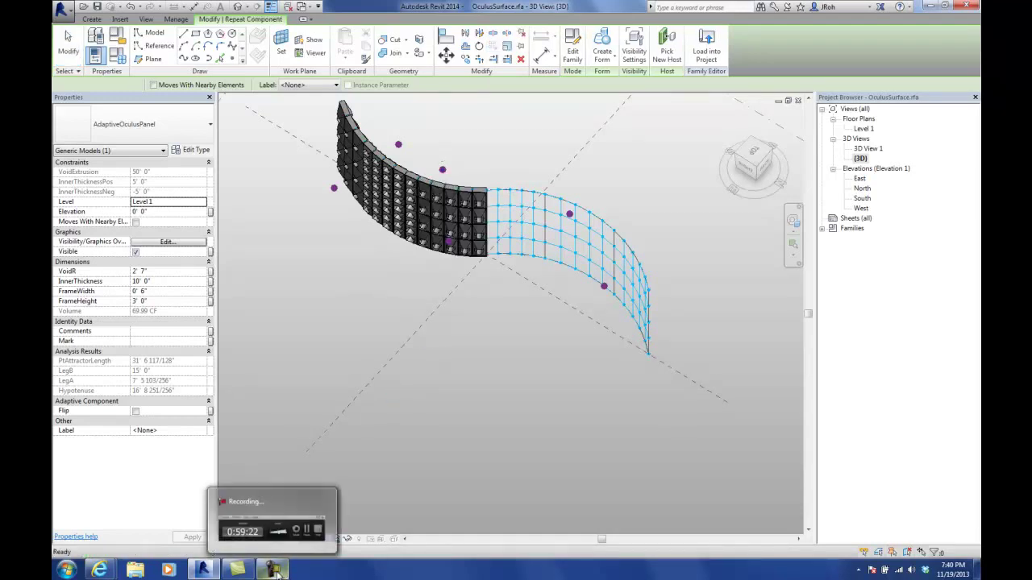
{"action": "left_click", "coordinate": [398, 488]}
{"action": "left_click", "coordinate": [280, 570]}
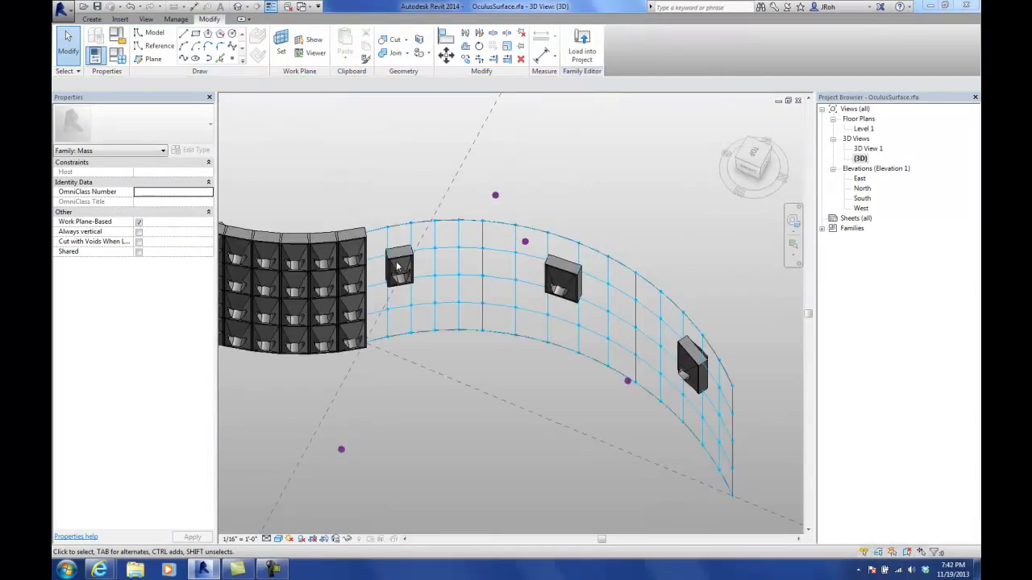
- Repeat the three single oculus panels together across the three remaining divided surfaces
{"action": "left_click", "coordinate": [398, 266]}
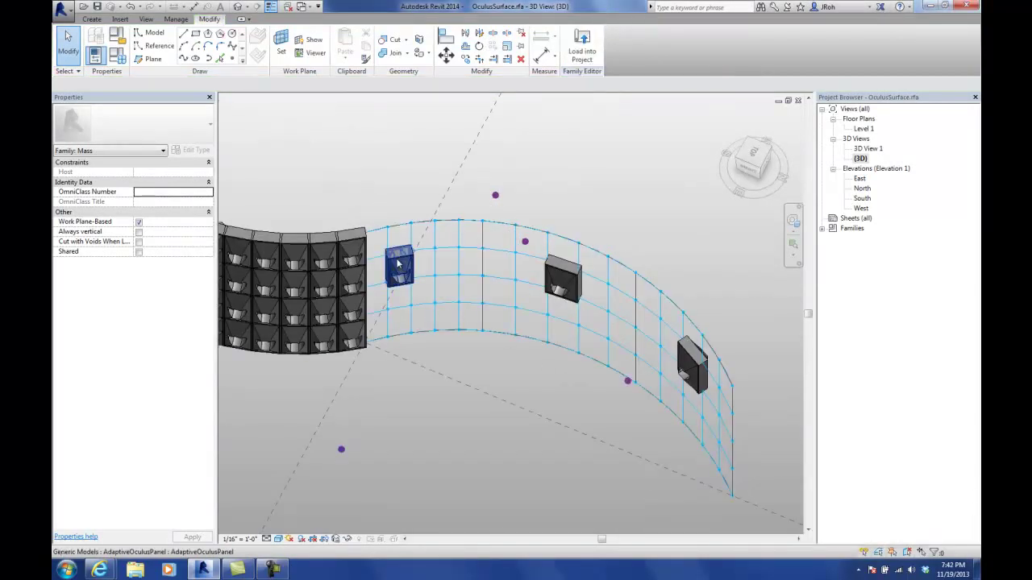
{"action": "left_click", "coordinate": [560, 278], "text": "ctrl"}
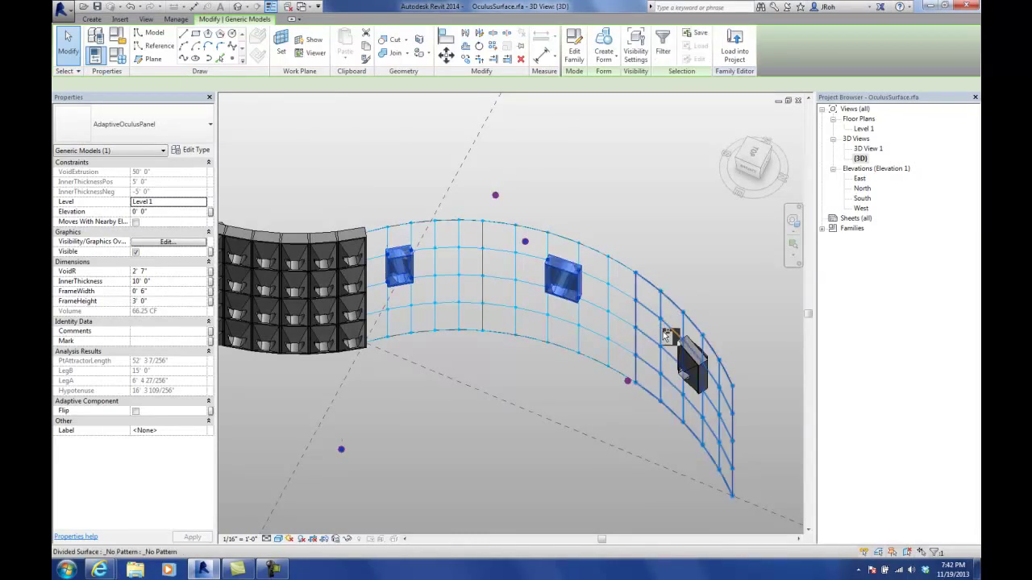
{"action": "left_click", "coordinate": [690, 347], "text": "ctrl"}
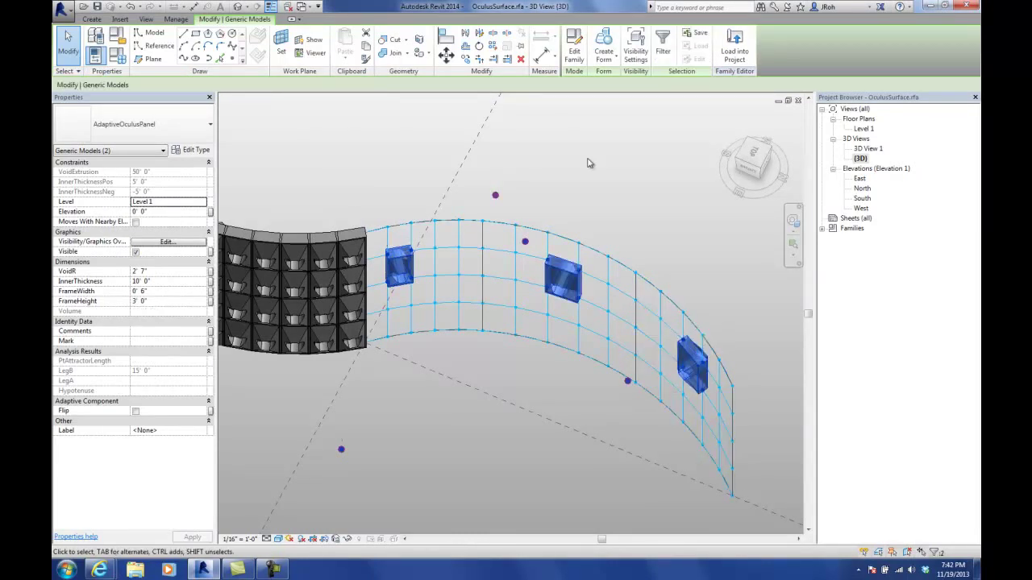
{"action": "left_click", "coordinate": [494, 46]}
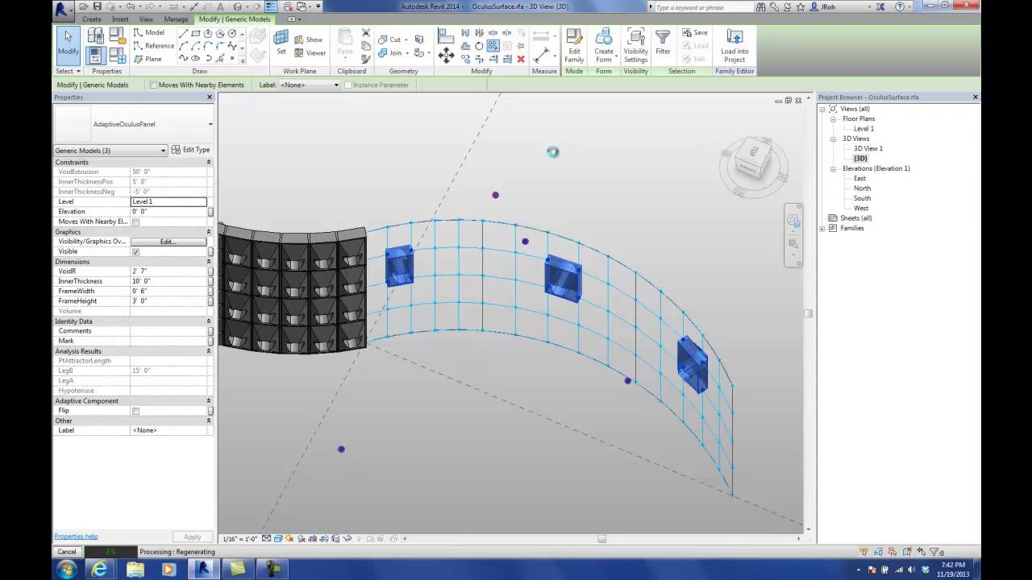
{"action": "left_click", "coordinate": [274, 570]}
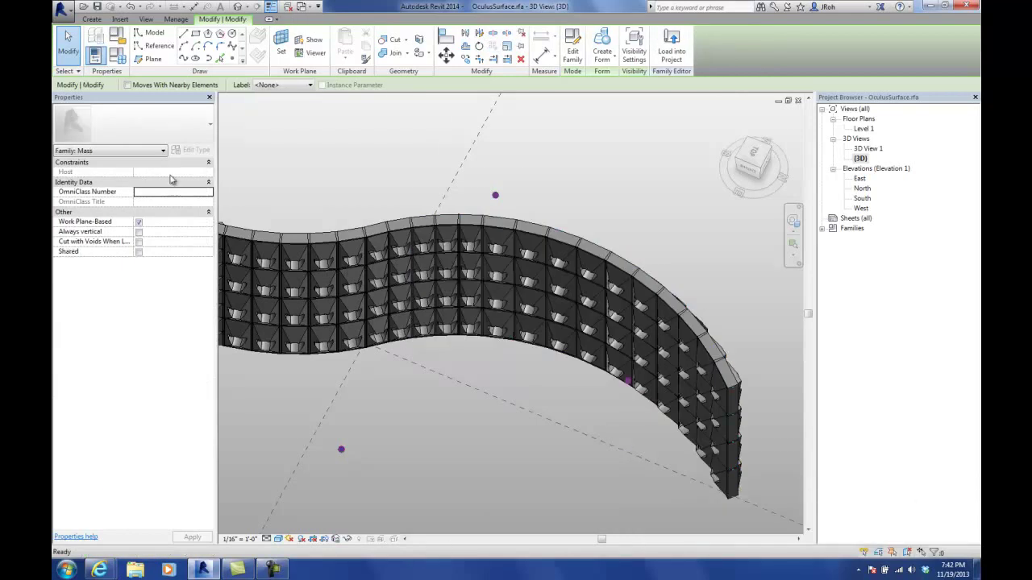
{"action": "left_click", "coordinate": [67, 44]}
- Select one repeated panel within the third surface's repeater and open its type properties
{"action": "scroll", "coordinate": [402, 273], "scroll_direction": "down", "scroll_amount": 2}
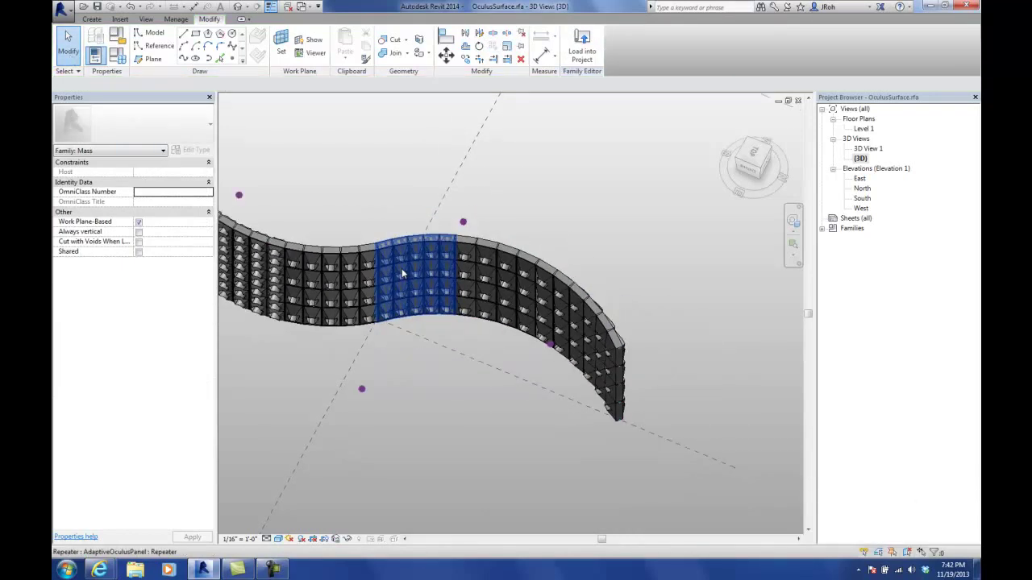
{"action": "middle_click_drag", "start_coordinate": [443, 344], "coordinate": [351, 258], "text": "shift"}
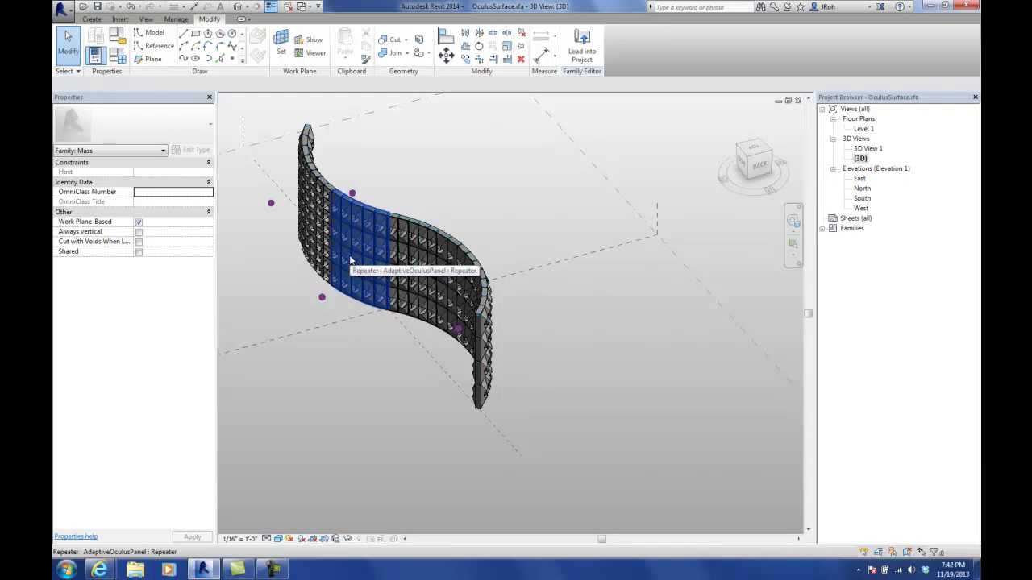
{"action": "key", "text": "Tab"}
{"action": "left_click", "coordinate": [352, 260]}
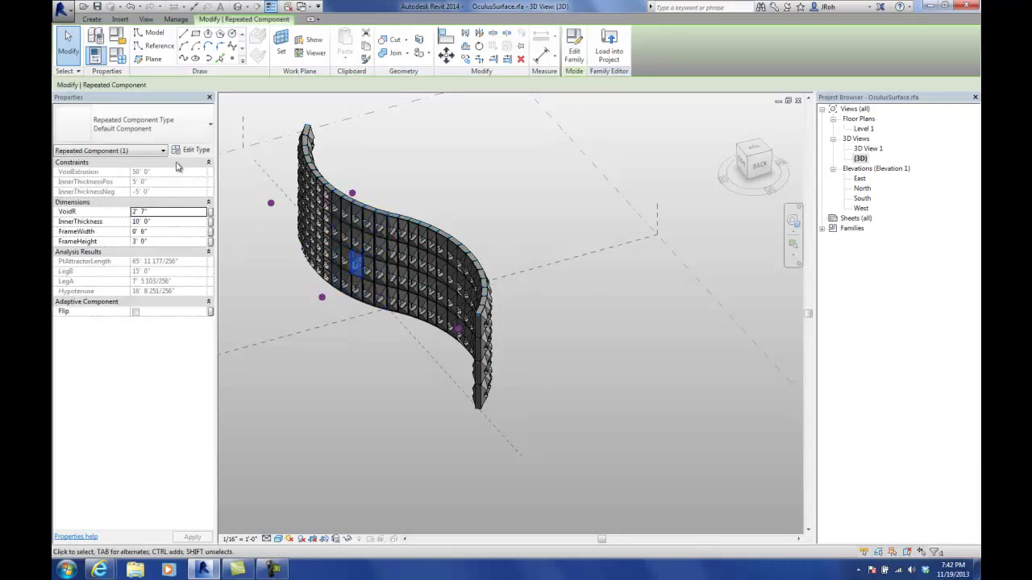
{"action": "left_click", "coordinate": [192, 151]}
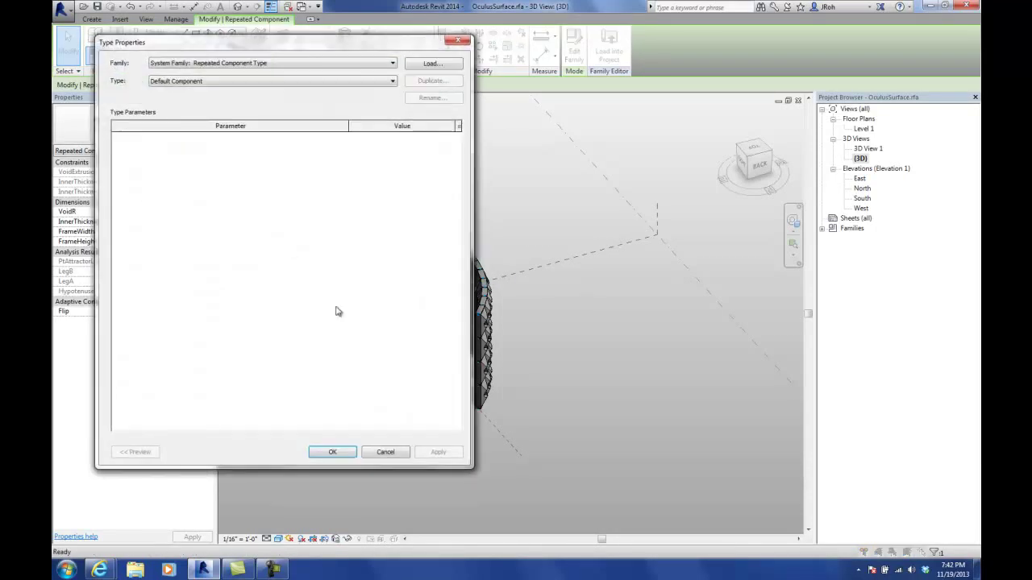
- Close the type properties, select a neighbouring repeated panel on the same surface and inspect its type properties
{"action": "left_click", "coordinate": [384, 452]}
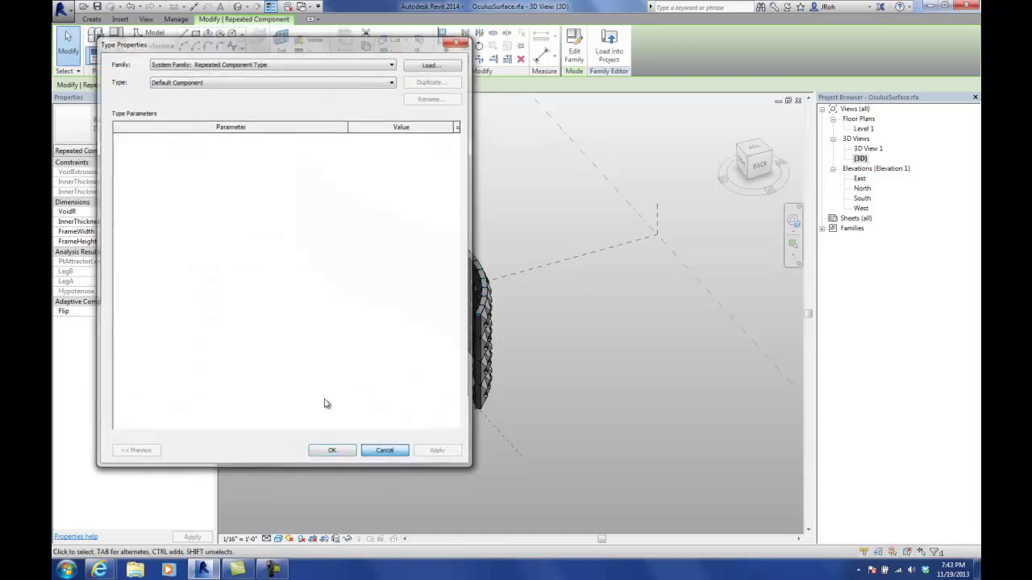
{"action": "left_click", "coordinate": [263, 275]}
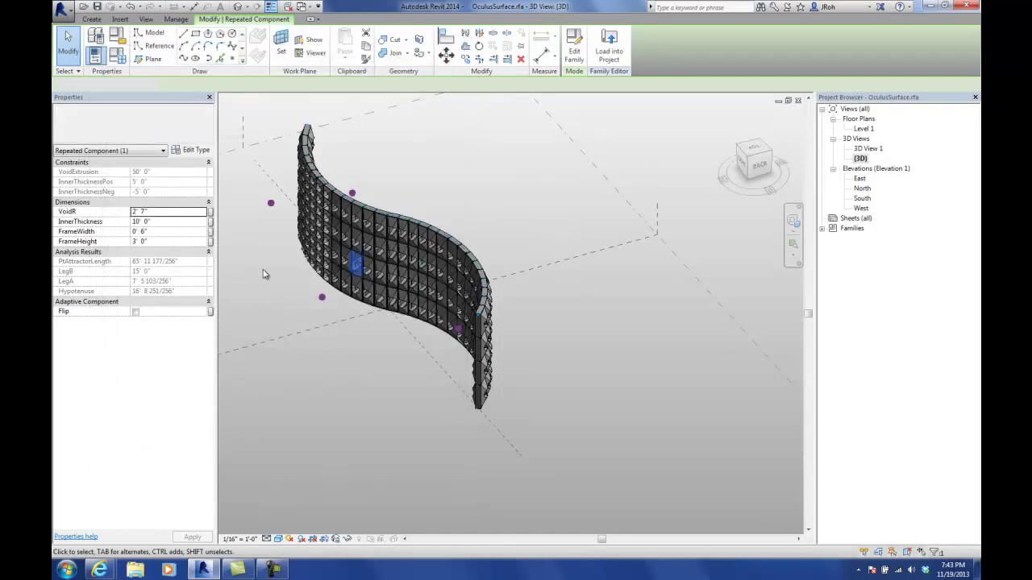
{"action": "left_click", "coordinate": [344, 266]}
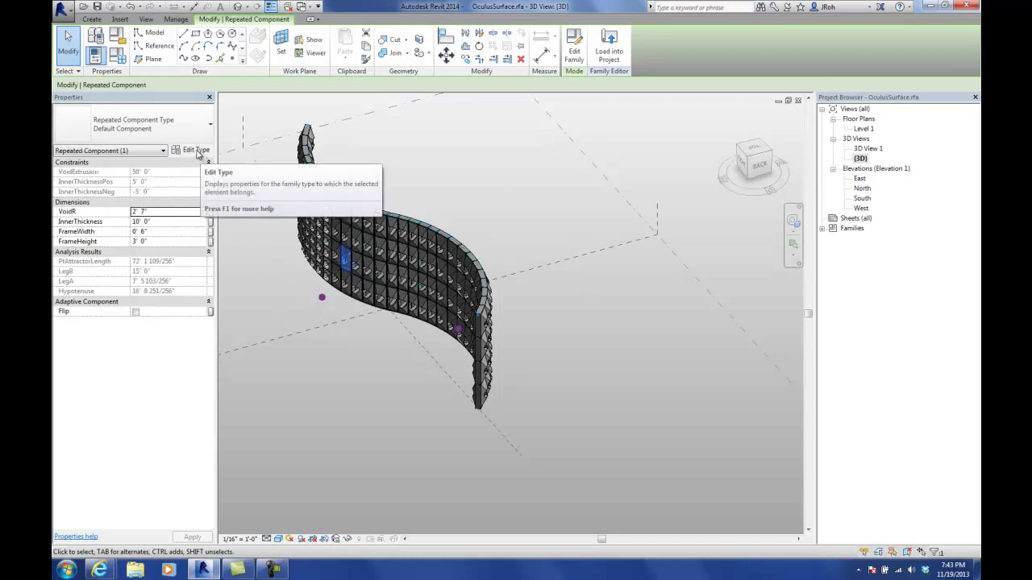
{"action": "left_click", "coordinate": [197, 150]}
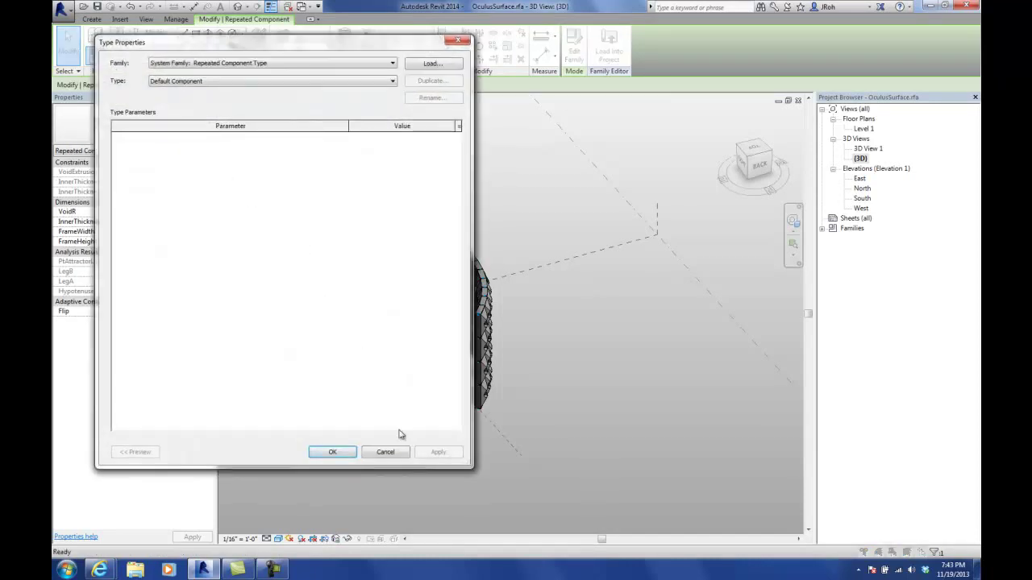
{"action": "left_click", "coordinate": [401, 455]}
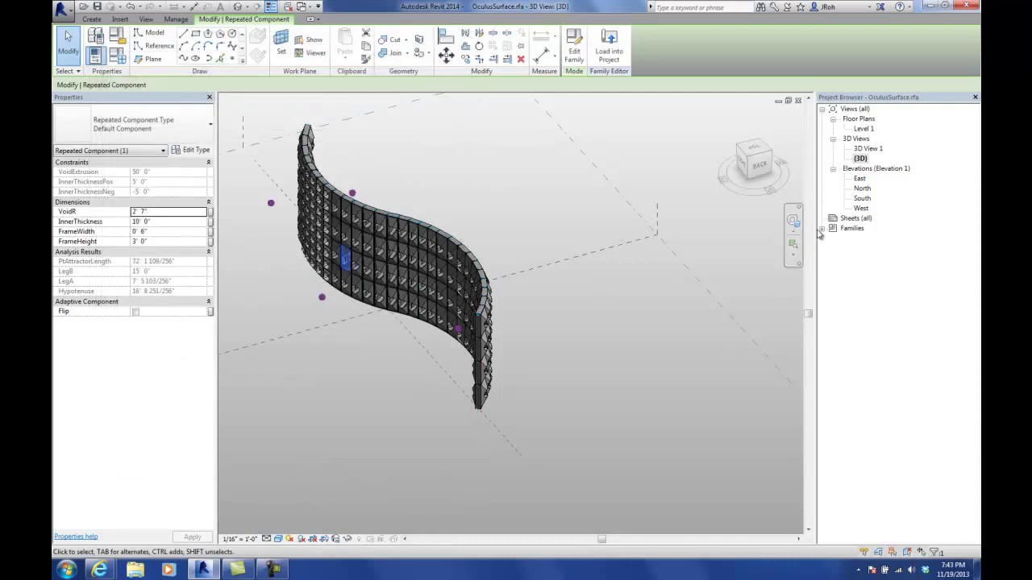
- Select a single bottom-row repeated panel in the coarser grid and list the component types available for it
{"action": "scroll", "coordinate": [323, 340], "scroll_direction": "up", "scroll_amount": 6}
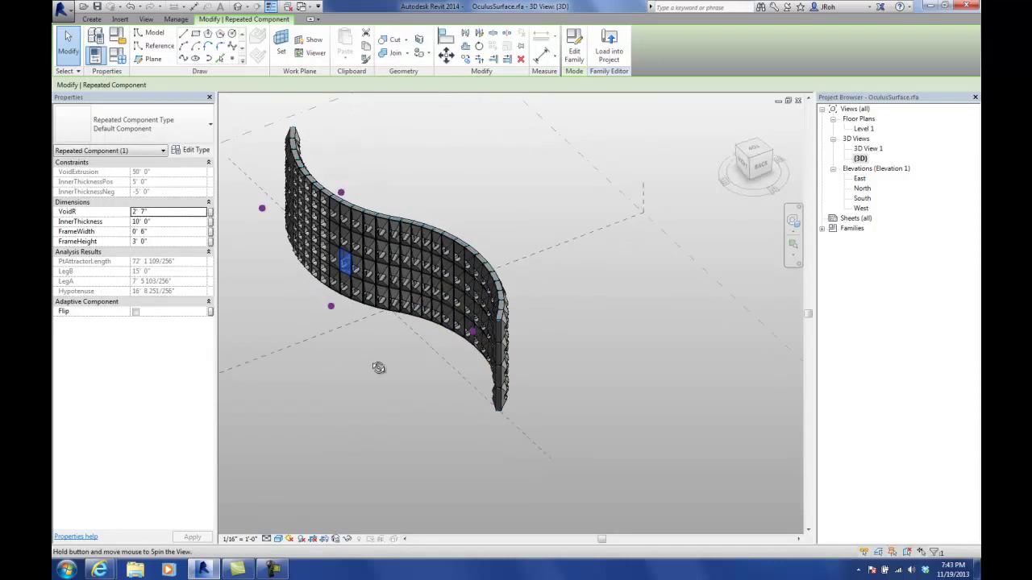
{"action": "left_click", "coordinate": [305, 357]}
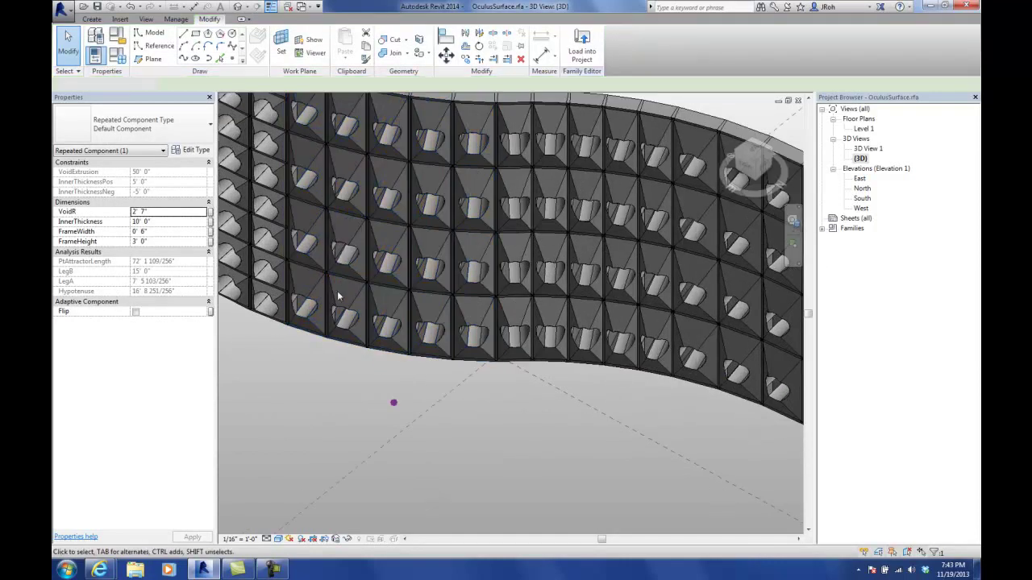
{"action": "key", "text": "Tab"}
{"action": "key", "text": "Tab"}
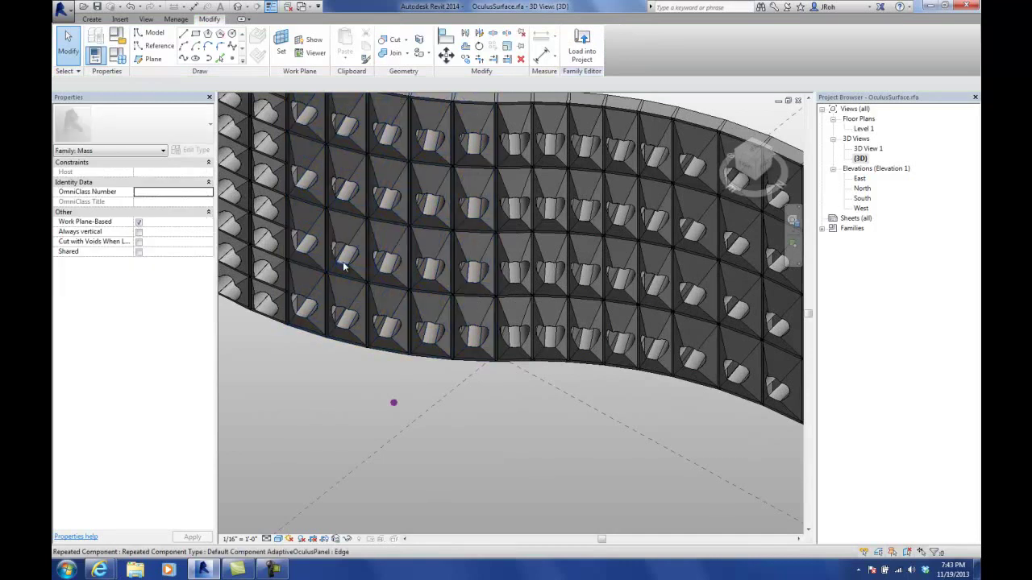
{"action": "key", "text": "Tab"}
{"action": "left_click", "coordinate": [350, 282]}
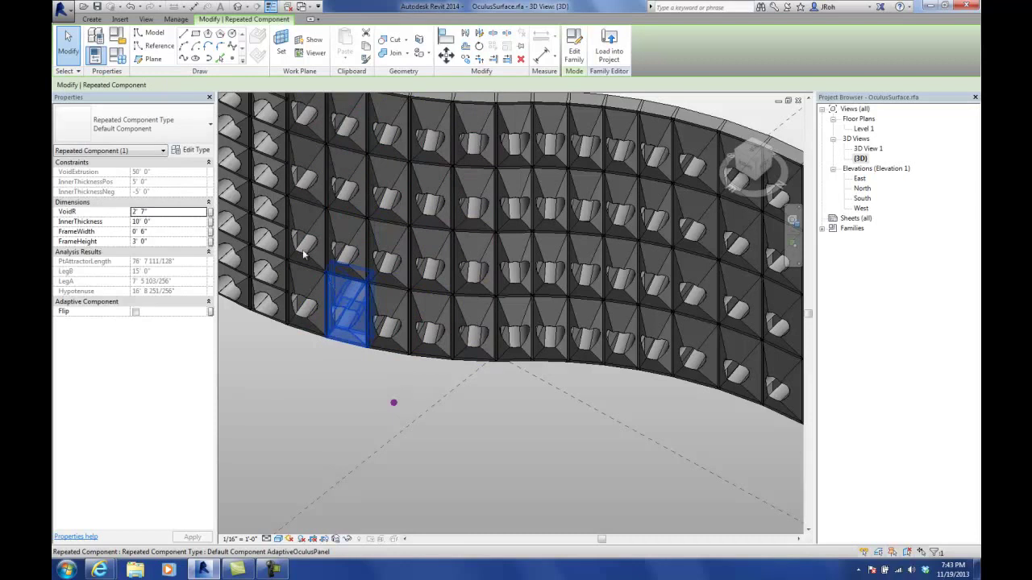
{"action": "left_click", "coordinate": [201, 134]}
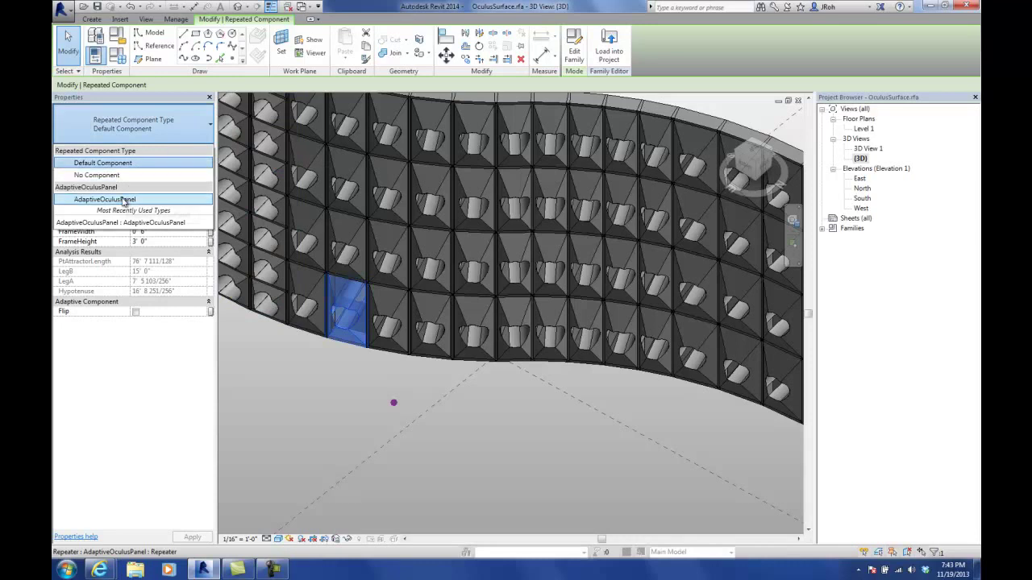
- Inspect the type properties of the bottom-row panel at the edge of the adjacent denser grid
{"action": "left_click", "coordinate": [261, 285]}
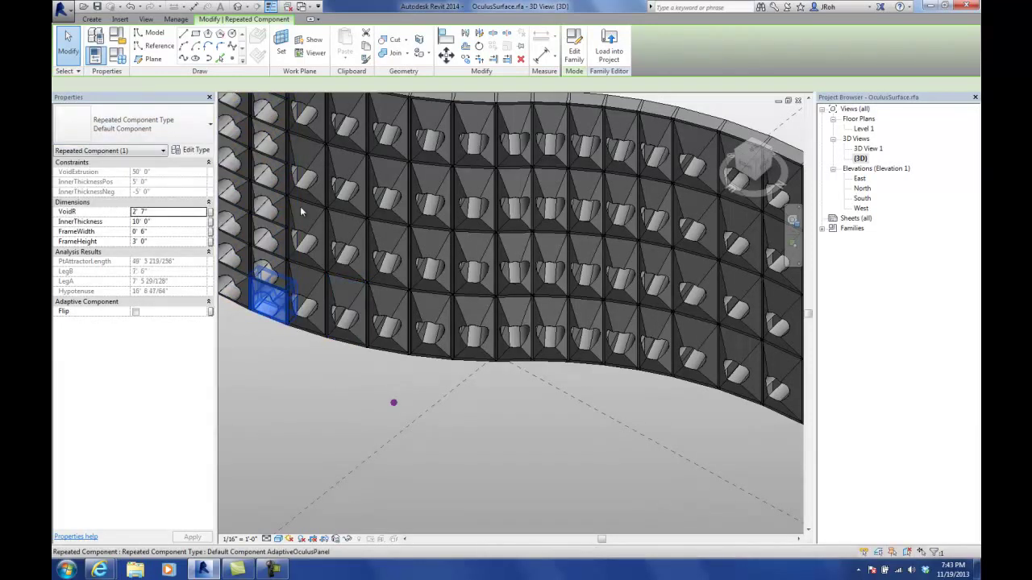
{"action": "left_click", "coordinate": [194, 150]}
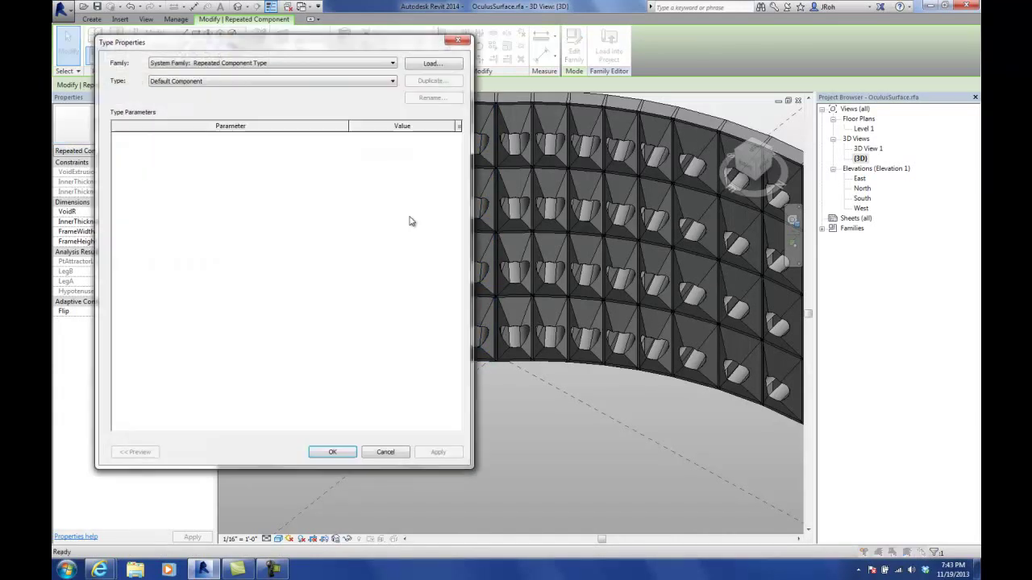
{"action": "left_click", "coordinate": [371, 452]}
- Select the bottom-row panel beside the other side of the dense grid, inspect its type properties and deselect it
{"action": "middle_click_drag", "start_coordinate": [276, 377], "coordinate": [427, 360]}
{"action": "scroll", "coordinate": [329, 350], "scroll_direction": "down", "scroll_amount": 2}
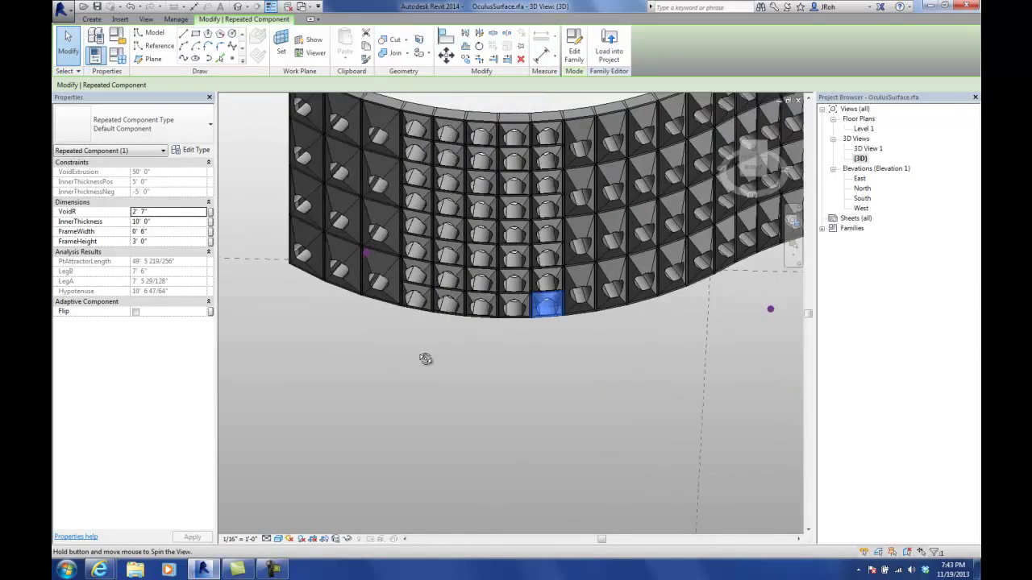
{"action": "key", "text": "Tab"}
{"action": "left_click", "coordinate": [391, 285]}
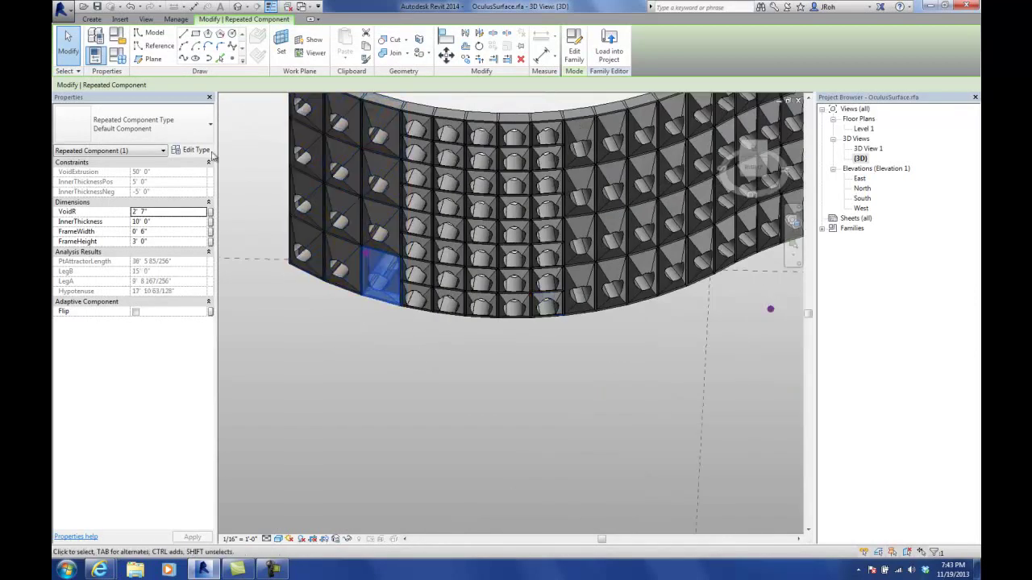
{"action": "left_click", "coordinate": [192, 150]}
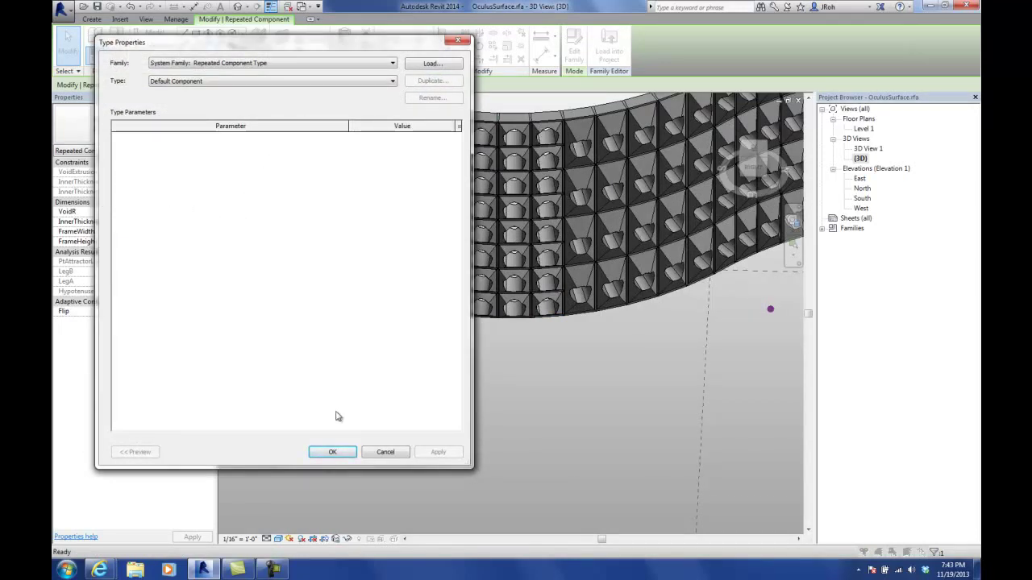
{"action": "left_click", "coordinate": [382, 453]}
{"action": "left_click", "coordinate": [383, 375]}
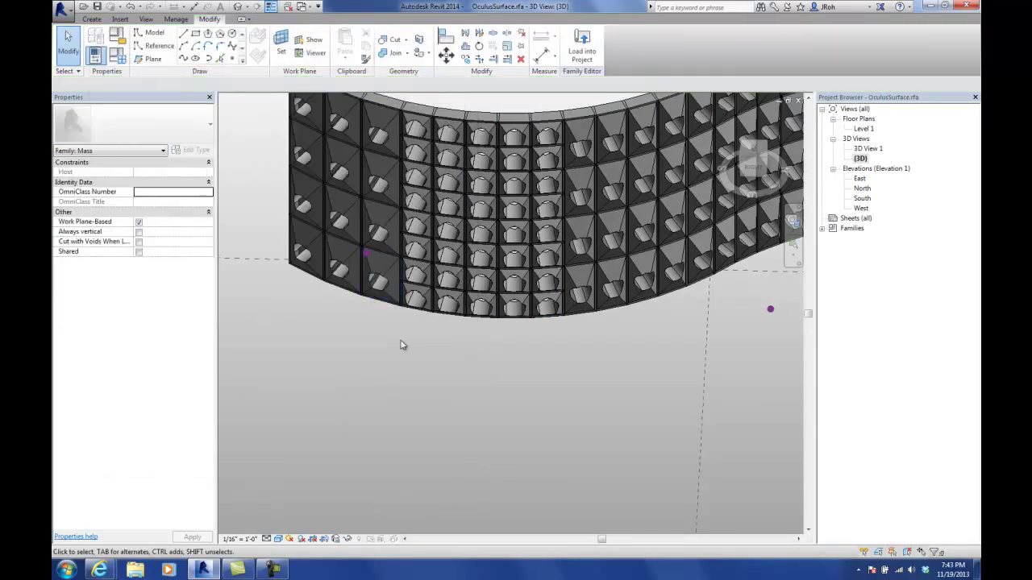
- Locate the AdaptiveOculusPanel type among the loaded Generic Models families
{"action": "left_click", "coordinate": [823, 229]}
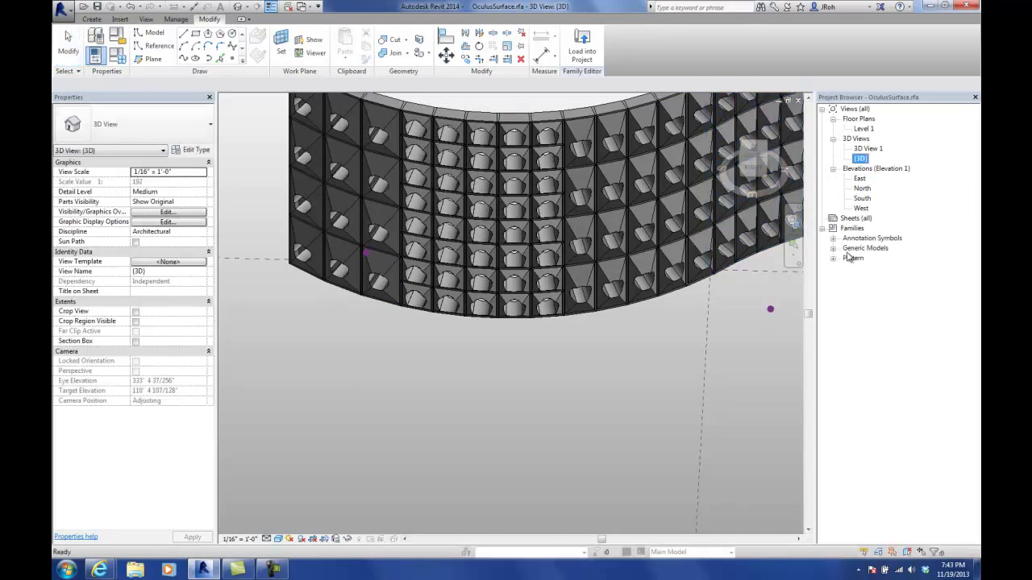
{"action": "left_click", "coordinate": [833, 238]}
{"action": "left_click", "coordinate": [833, 278]}
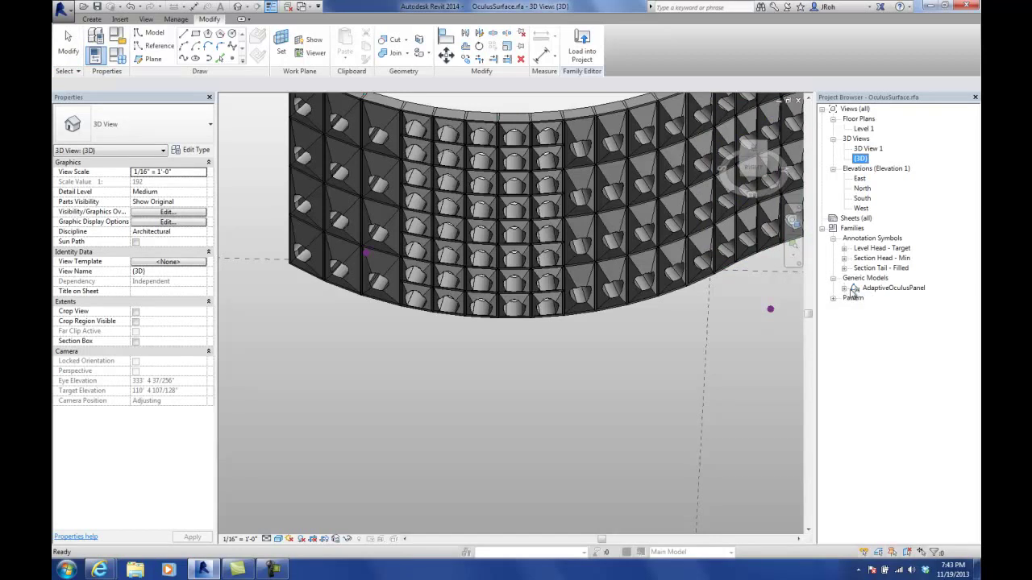
{"action": "left_click", "coordinate": [844, 288]}
{"action": "left_click", "coordinate": [884, 298]}
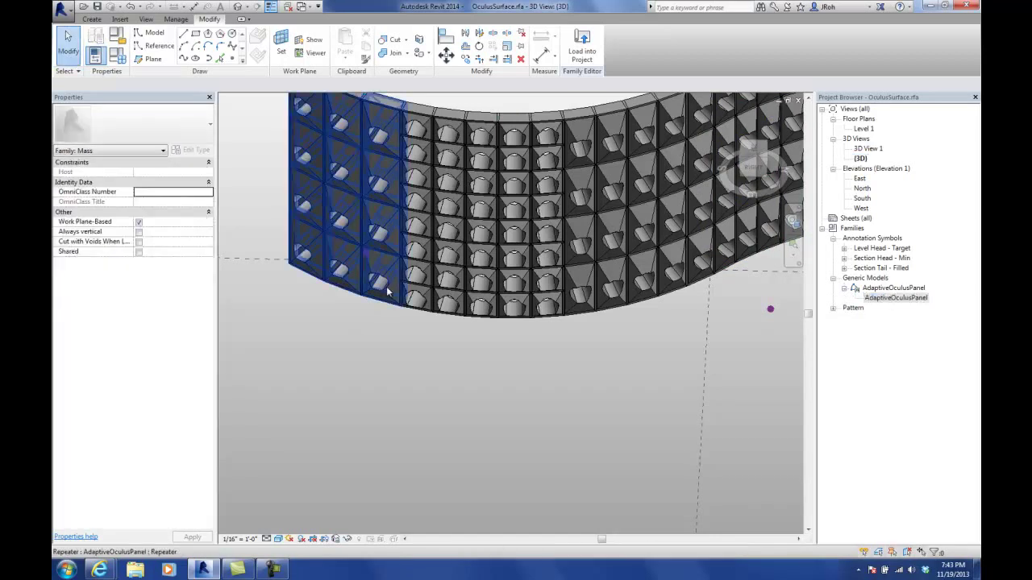
{"action": "left_click", "coordinate": [386, 286]}
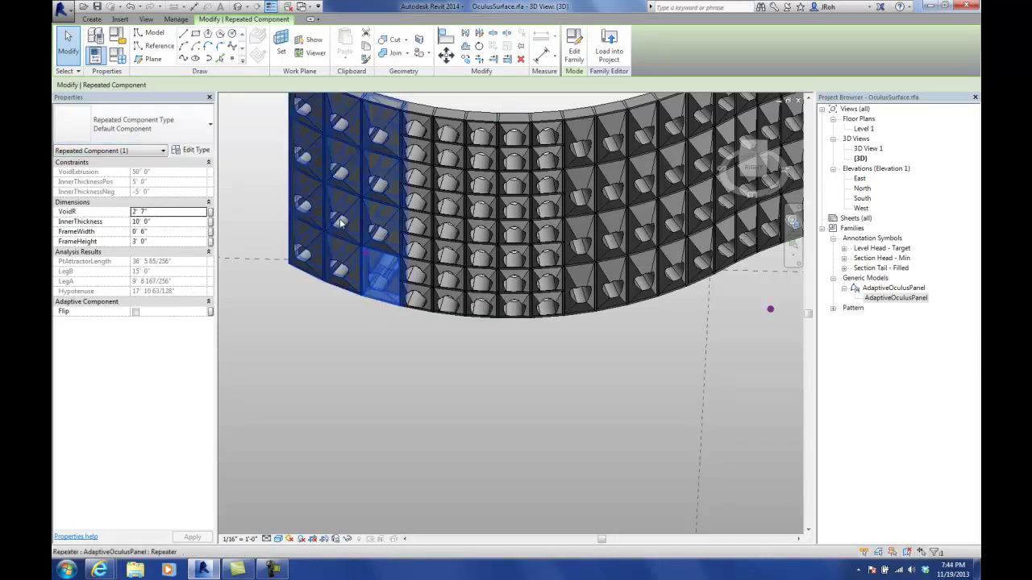
{"action": "right_click", "coordinate": [384, 272]}
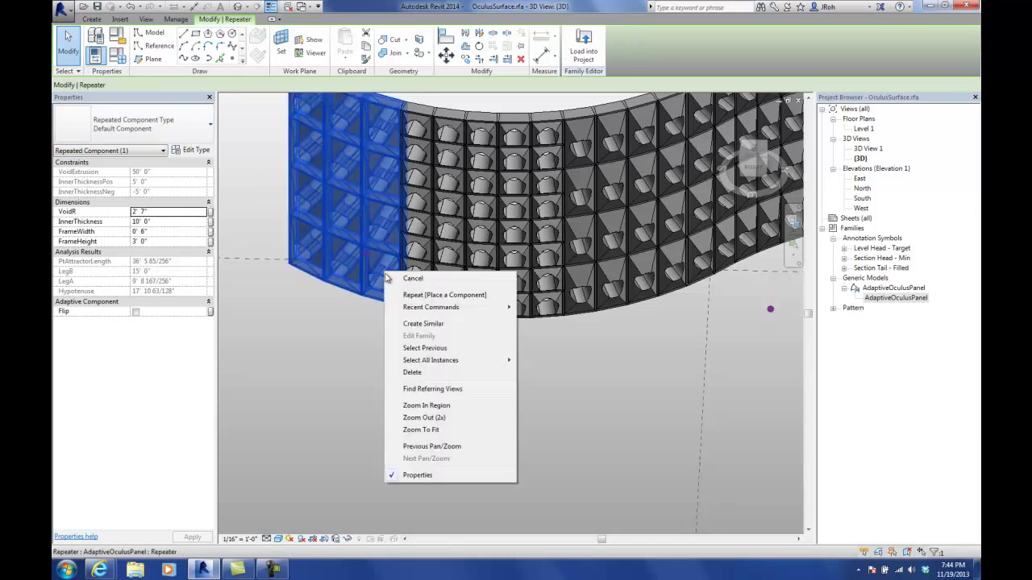
{"action": "key", "text": "Escape"}
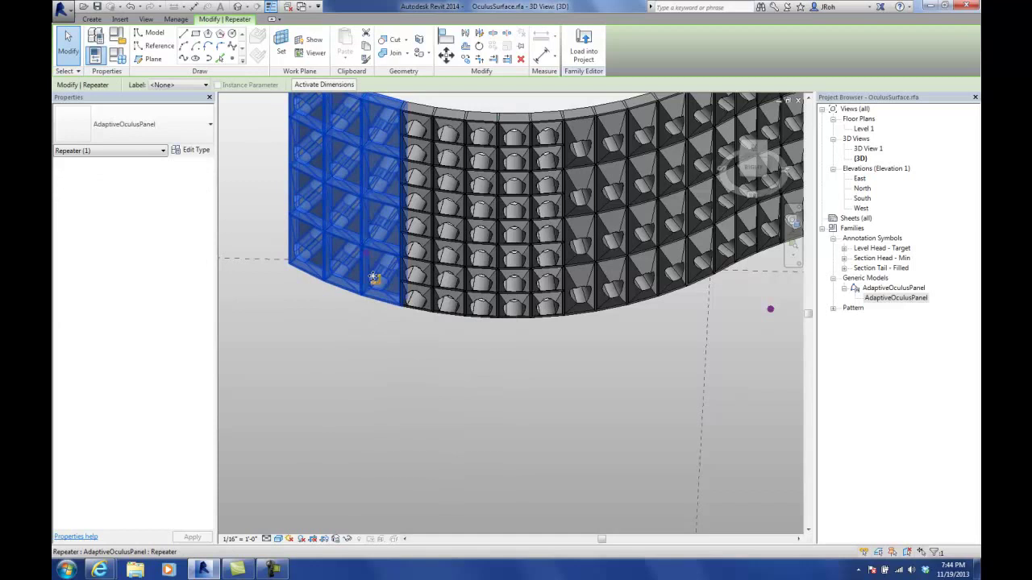
{"action": "left_click", "coordinate": [362, 320]}
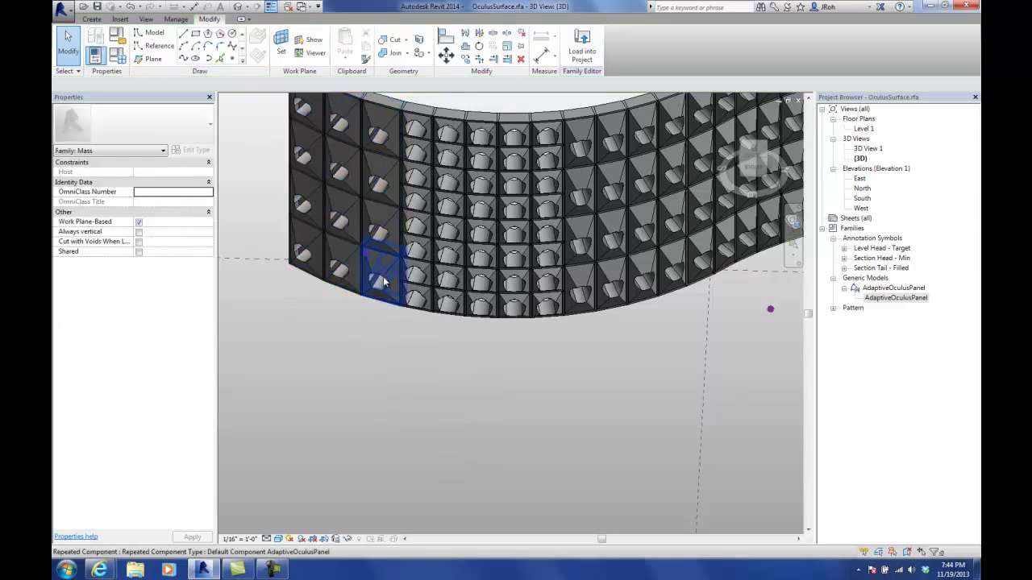
- Select all instances of the repeated panel in the entire project and change their type to AdaptiveOculusPanel
{"action": "right_click", "coordinate": [383, 276]}
{"action": "mouse_move", "coordinate": [430, 369]}
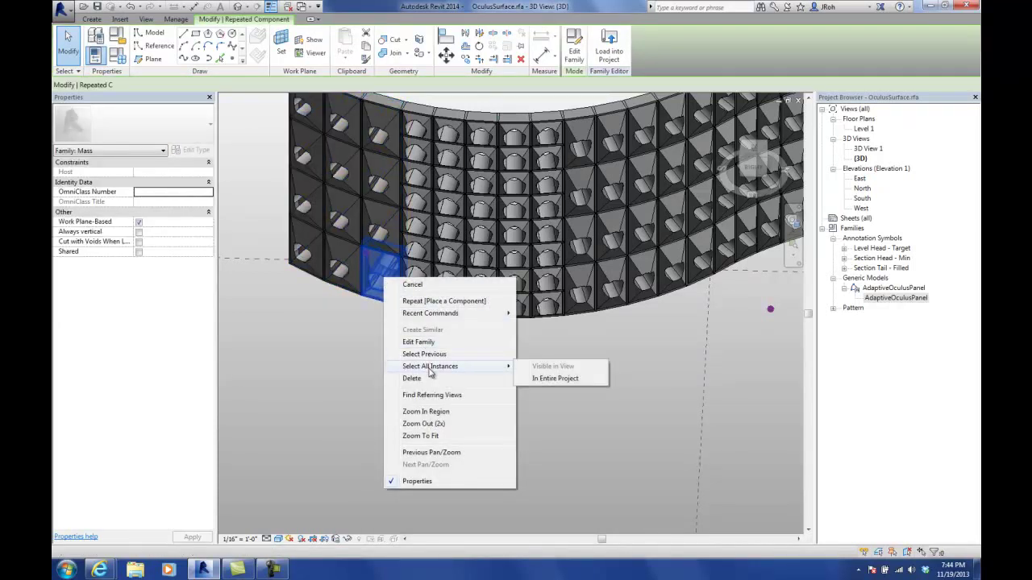
{"action": "left_click", "coordinate": [535, 379]}
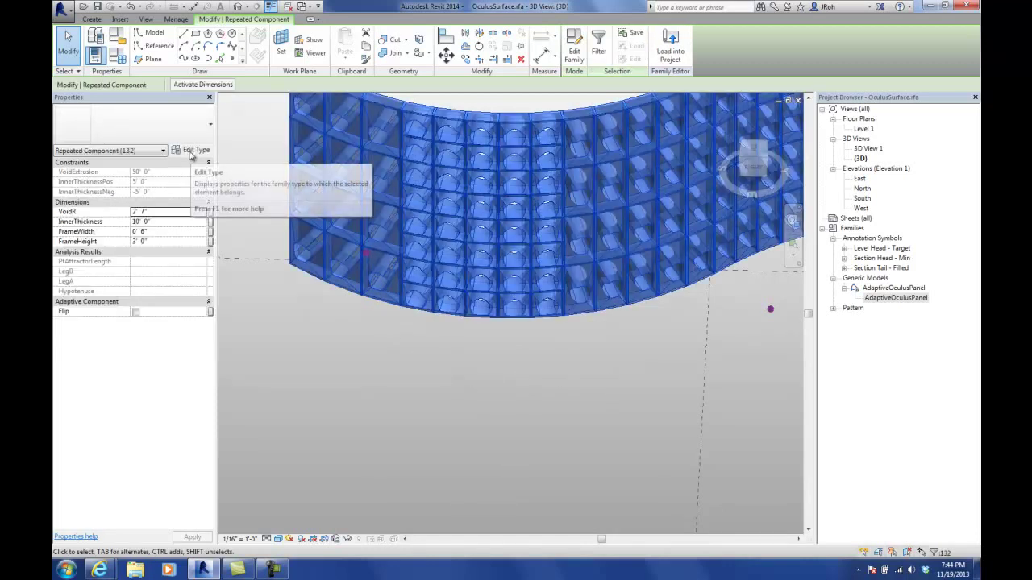
{"action": "left_click", "coordinate": [170, 133]}
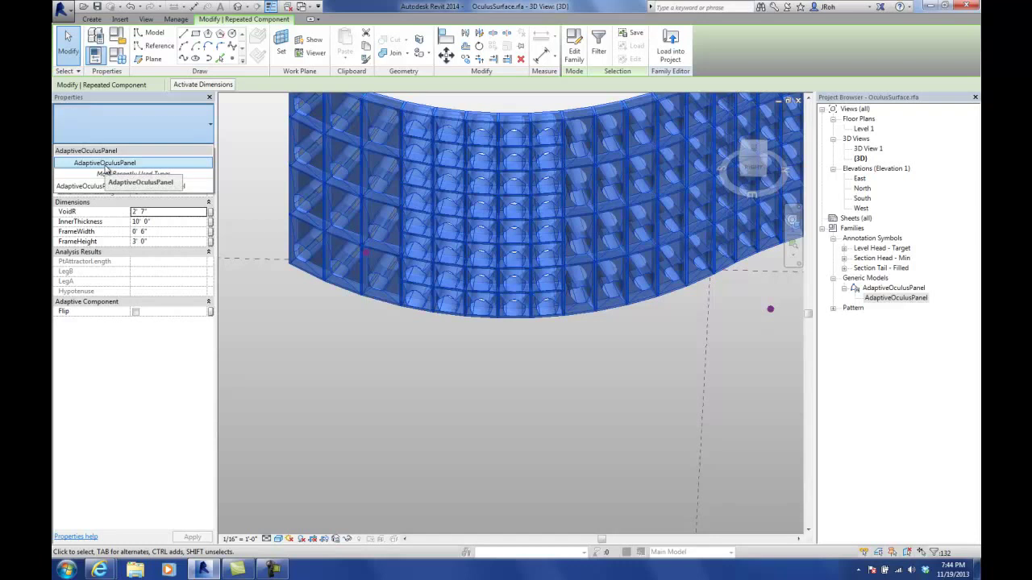
{"action": "left_click", "coordinate": [105, 164]}
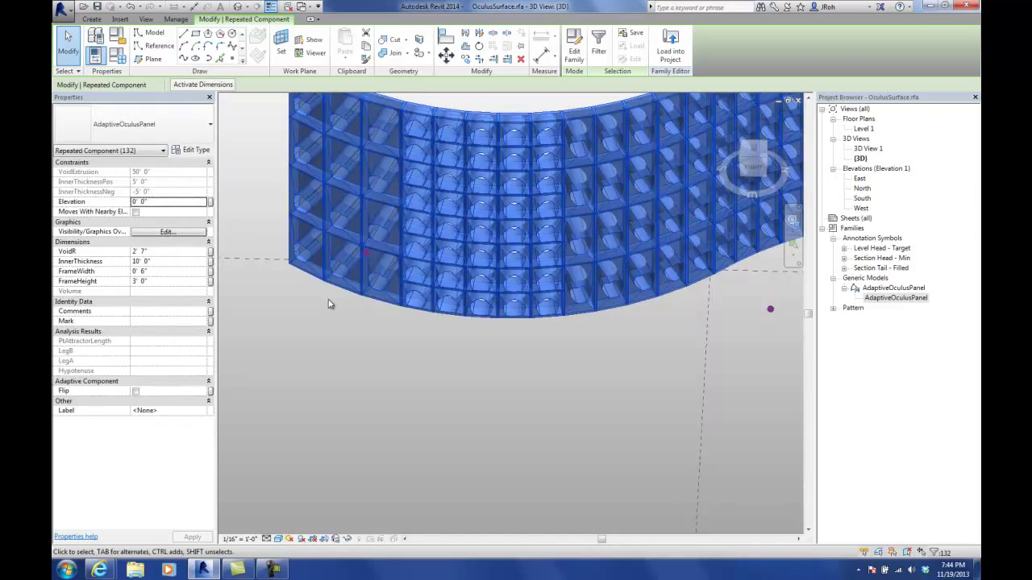
{"action": "left_click", "coordinate": [353, 320]}
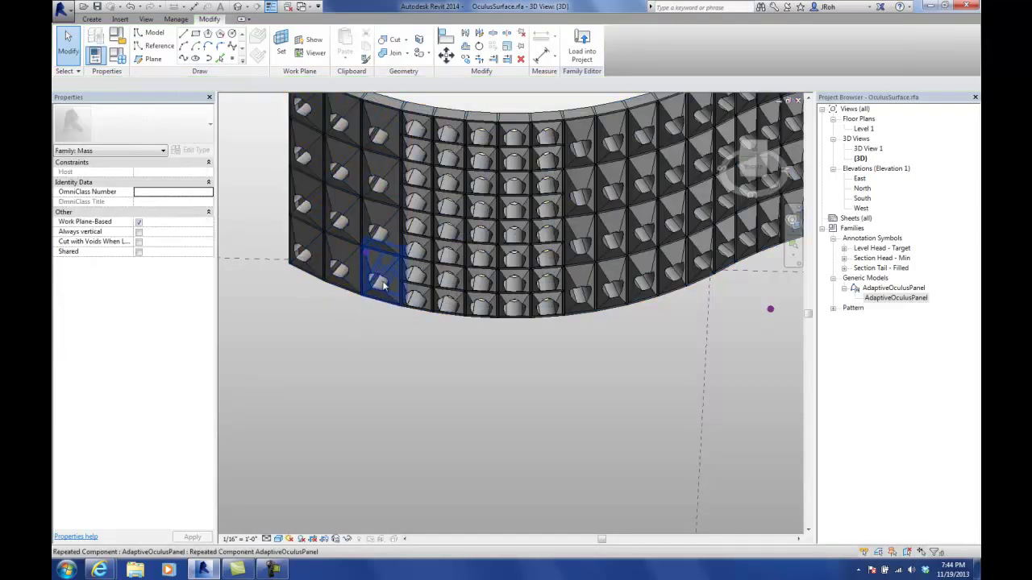
- Inspect the type properties of one retyped panel for its panel and frame material parameters, then deselect it
{"action": "left_click", "coordinate": [382, 282]}
{"action": "left_click", "coordinate": [191, 151]}
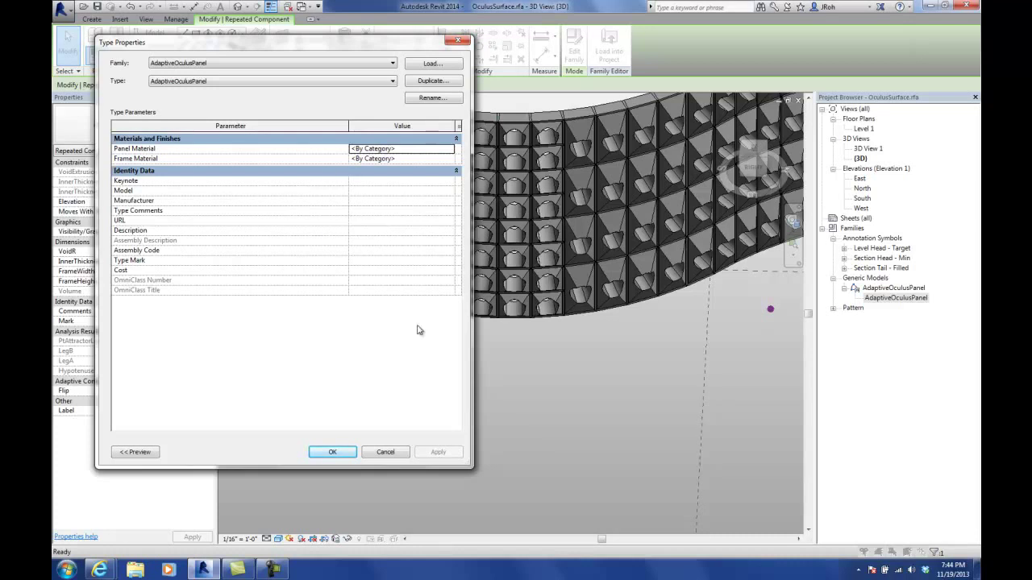
{"action": "left_click", "coordinate": [385, 452]}
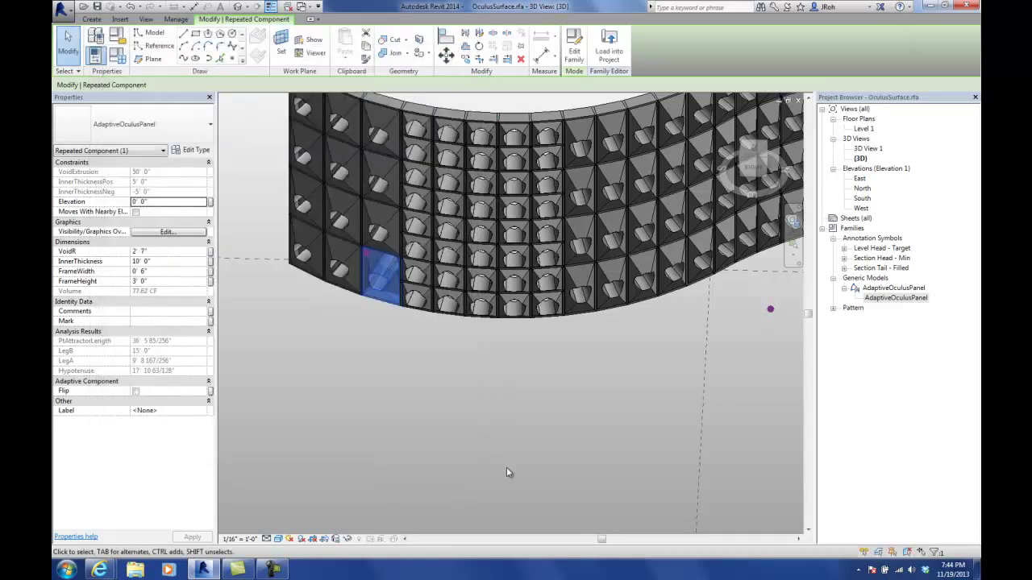
{"action": "left_click", "coordinate": [501, 439]}
- Examine the whole panelled form and the properties of the reference point in front of it
{"action": "scroll", "coordinate": [402, 395], "scroll_direction": "down", "scroll_amount": 4}
{"action": "middle_click_drag", "start_coordinate": [398, 391], "coordinate": [519, 398], "text": "shift"}
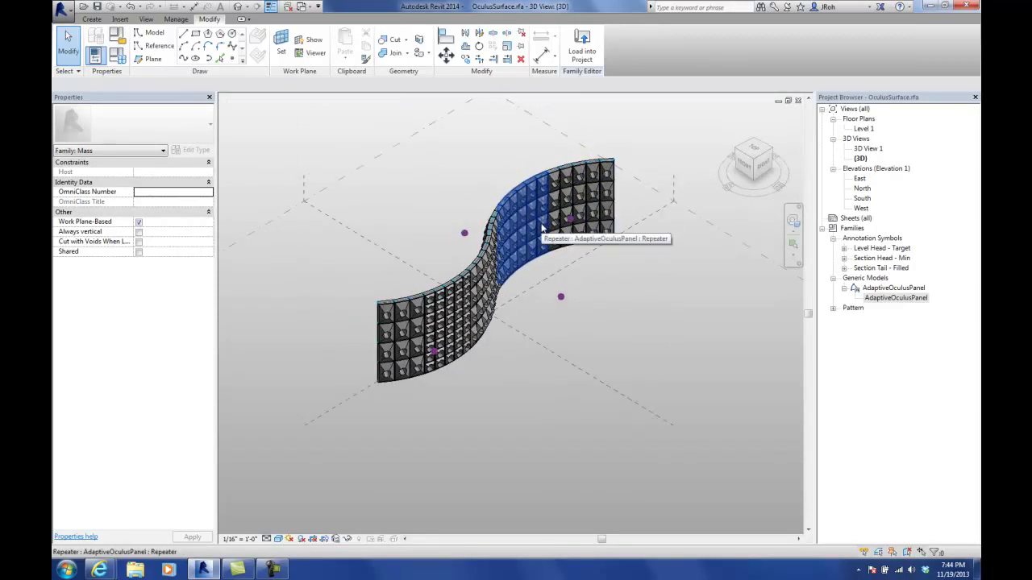
{"action": "scroll", "coordinate": [541, 228], "scroll_direction": "up", "scroll_amount": 3}
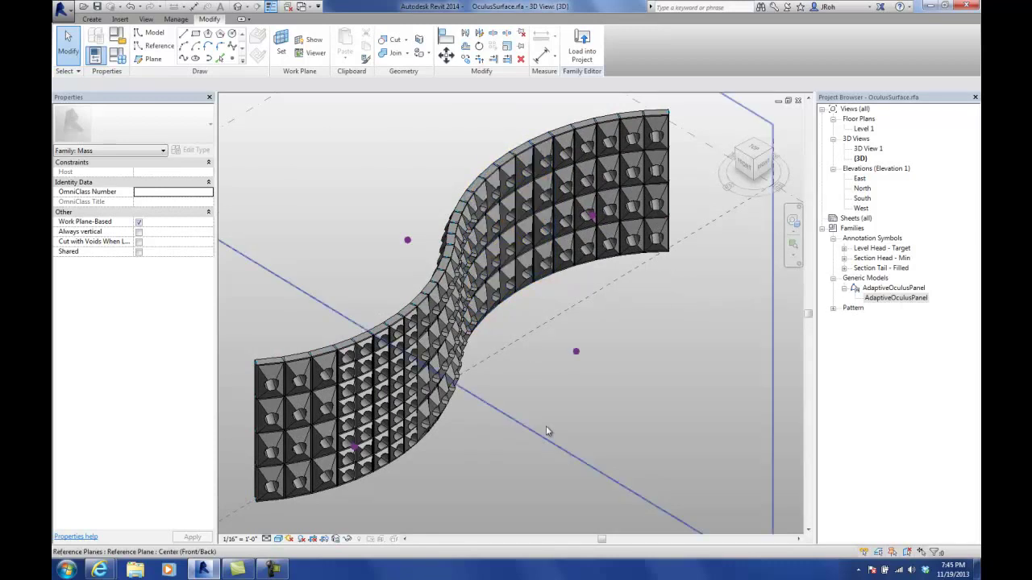
{"action": "left_click", "coordinate": [577, 355]}
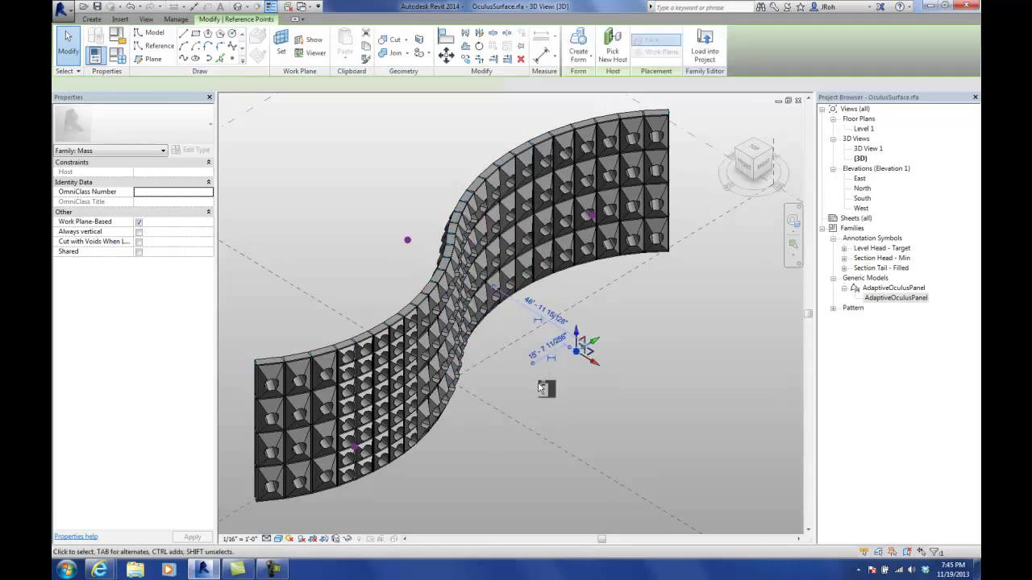
{"action": "right_click", "coordinate": [609, 428]}
{"action": "key", "text": "Escape"}
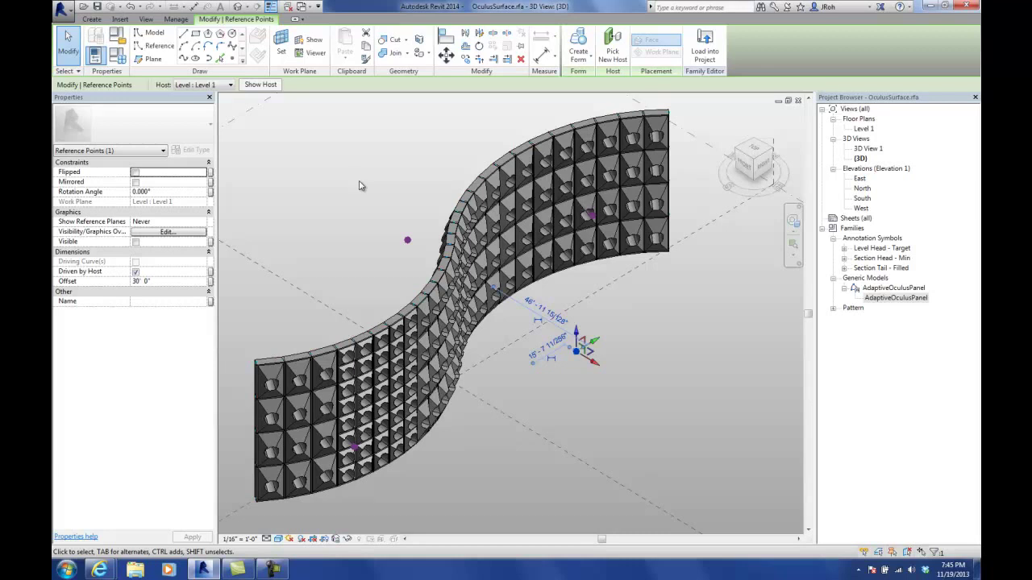
{"action": "left_click", "coordinate": [244, 322]}
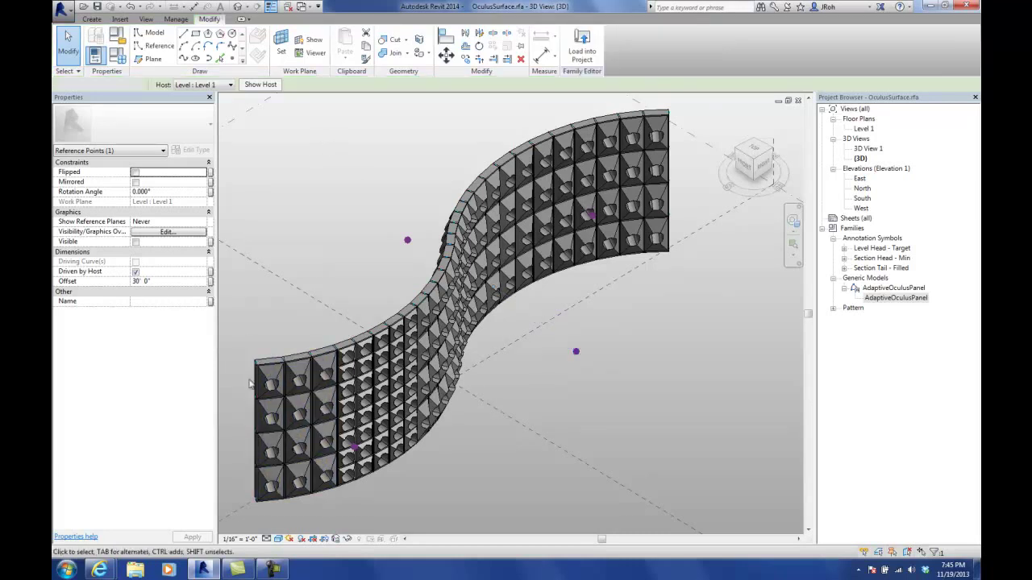
- Switch the 3D view's visual style to Hidden Line and finally to Wireframe
{"action": "left_click", "coordinate": [277, 538]}
{"action": "left_click", "coordinate": [292, 483]}
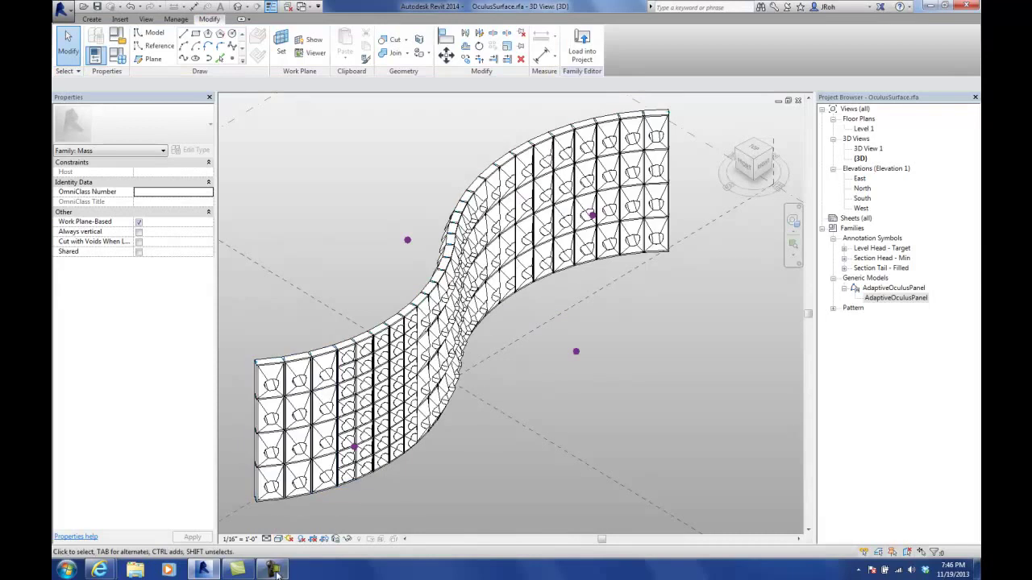
{"action": "left_click", "coordinate": [278, 539]}
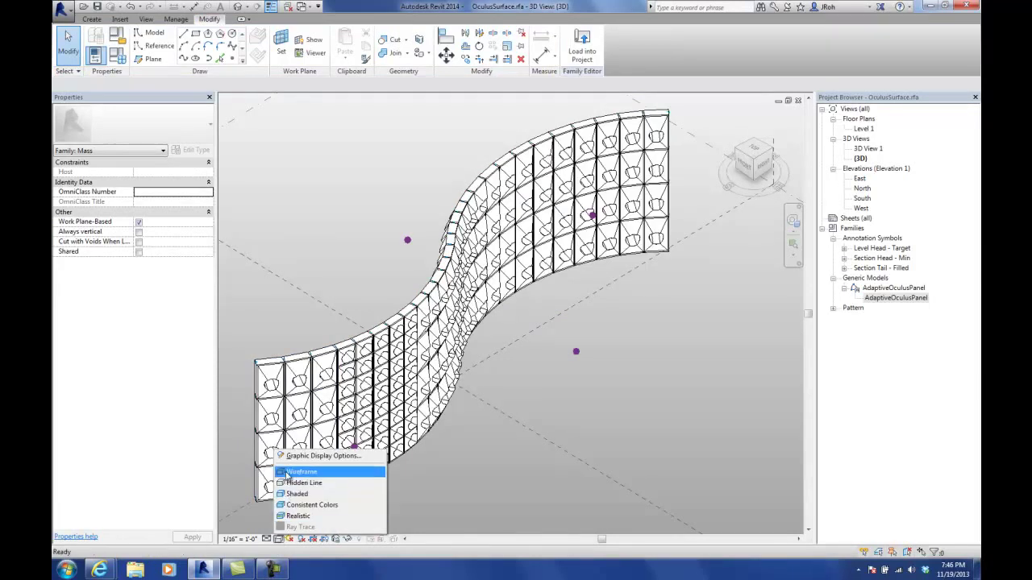
{"action": "left_click", "coordinate": [287, 474]}
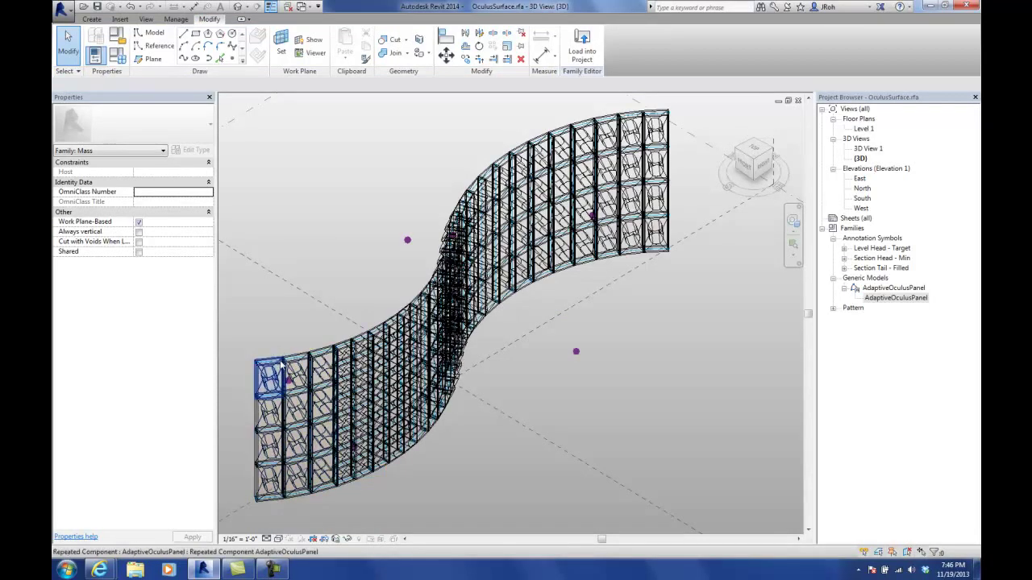
- Select the divided surface at the near end of the panelled form and review the surface patterns available for it, keeping _No Pattern
{"action": "key", "text": "Tab"}
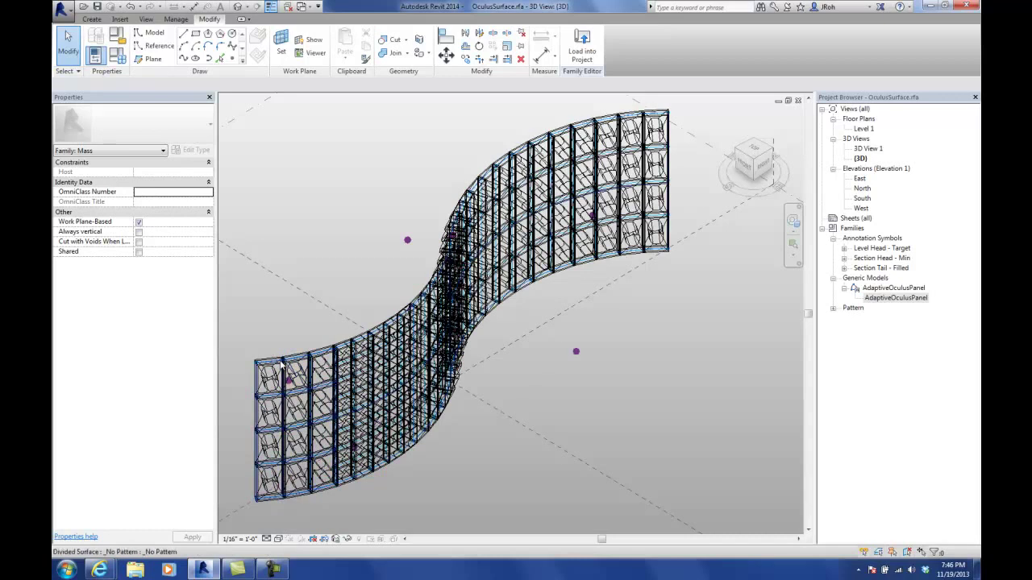
{"action": "left_click", "coordinate": [282, 367]}
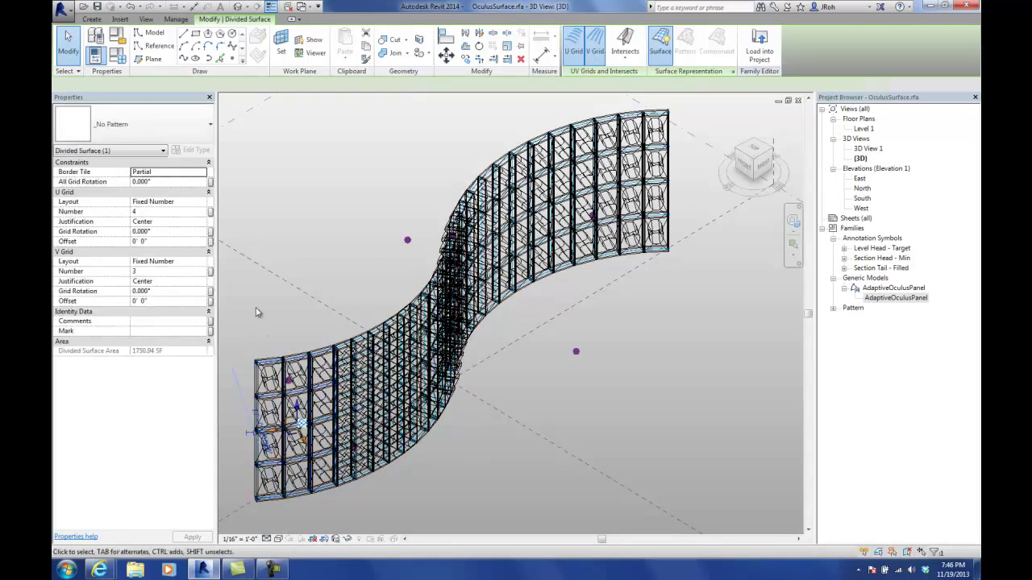
{"action": "left_click", "coordinate": [127, 126]}
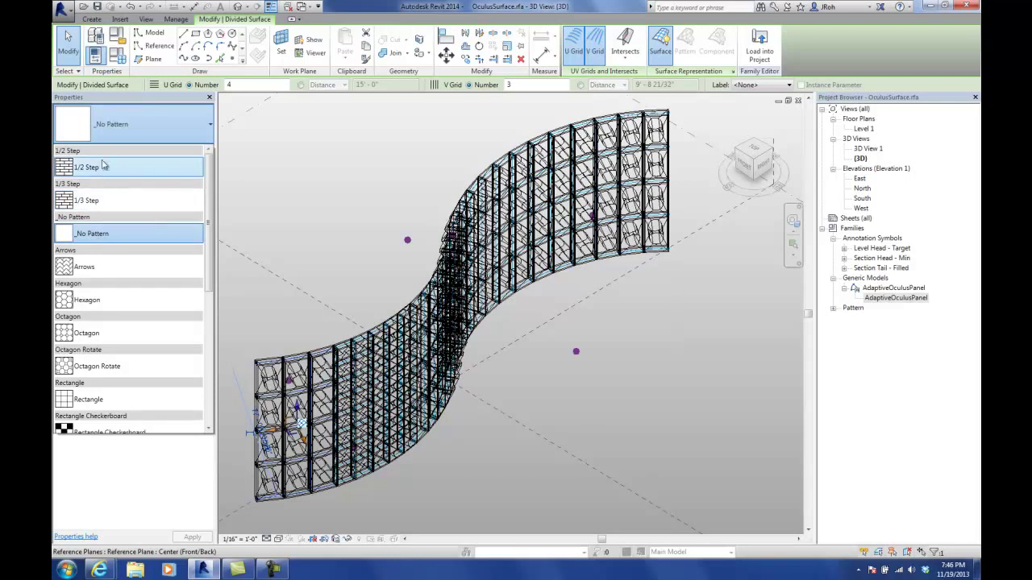
{"action": "mouse_move", "coordinate": [103, 204]}
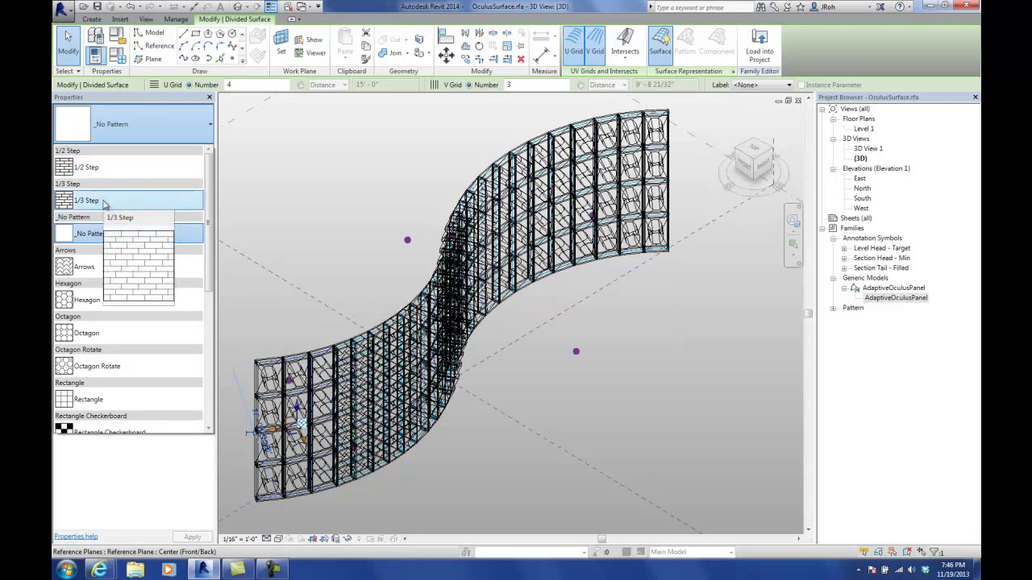
{"action": "mouse_move", "coordinate": [91, 303]}
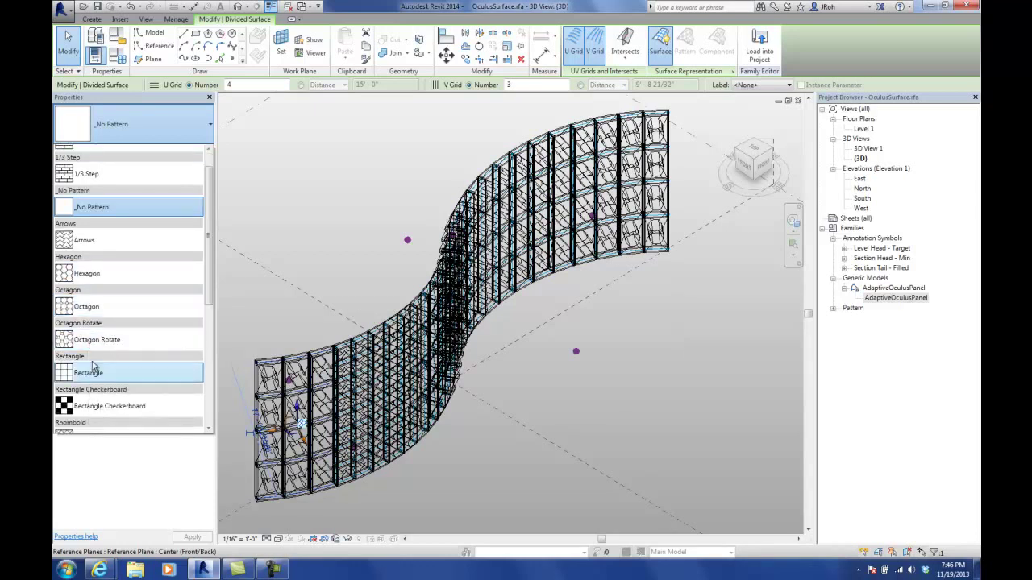
{"action": "scroll", "coordinate": [97, 385], "scroll_direction": "down", "scroll_amount": 1}
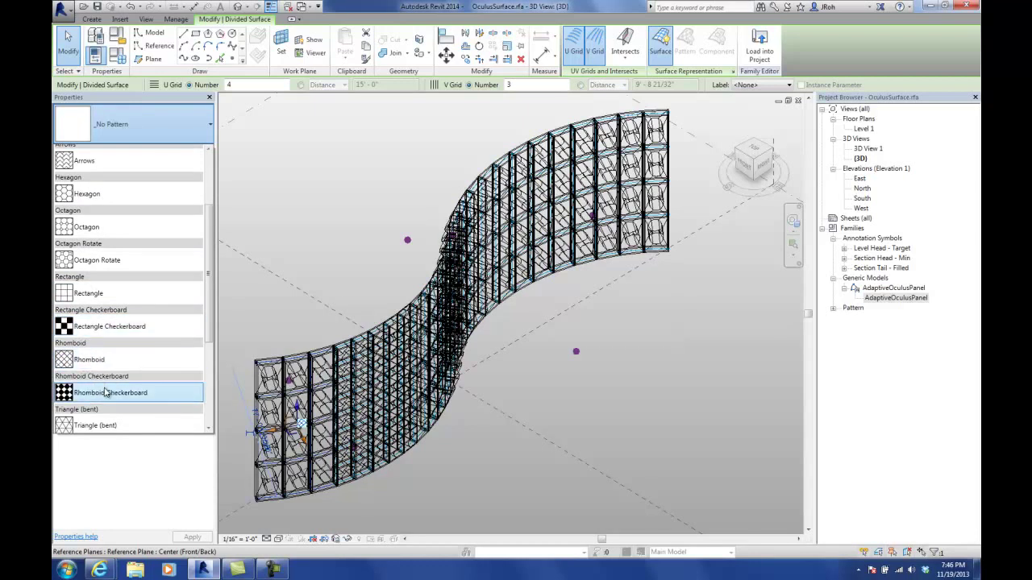
{"action": "scroll", "coordinate": [106, 278], "scroll_direction": "up", "scroll_amount": 1}
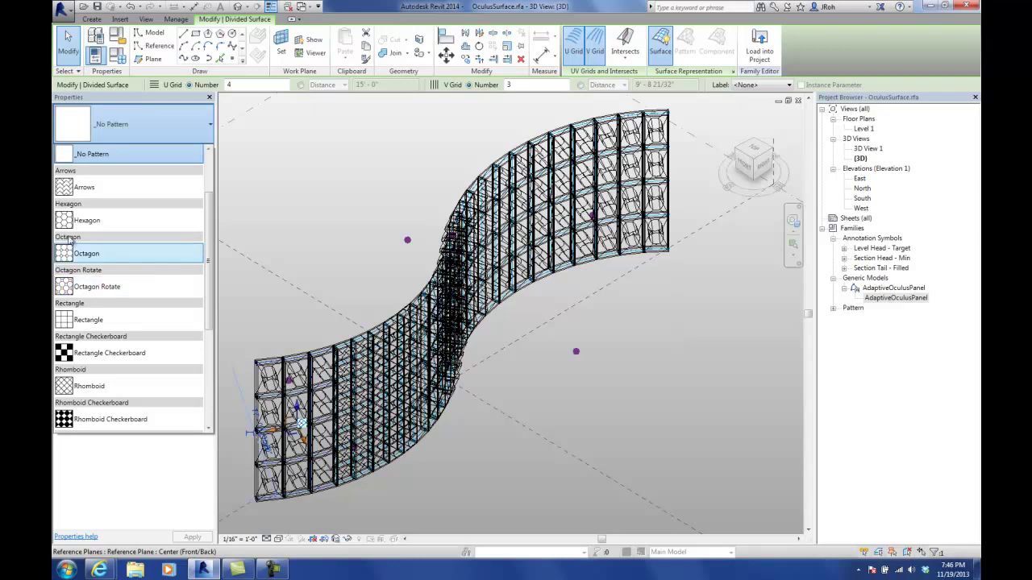
{"action": "mouse_move", "coordinate": [68, 224]}
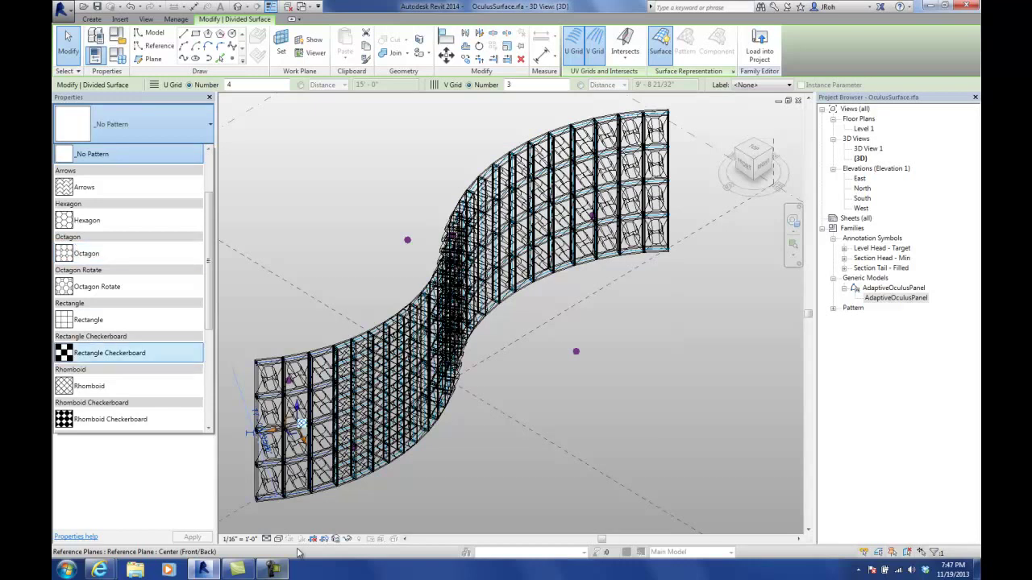
{"action": "left_click", "coordinate": [275, 570]}
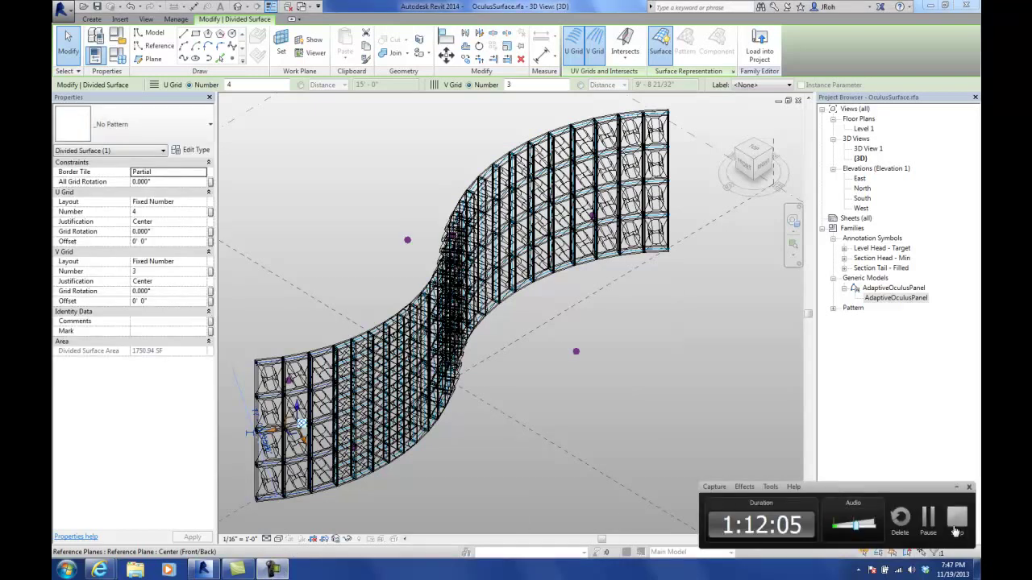